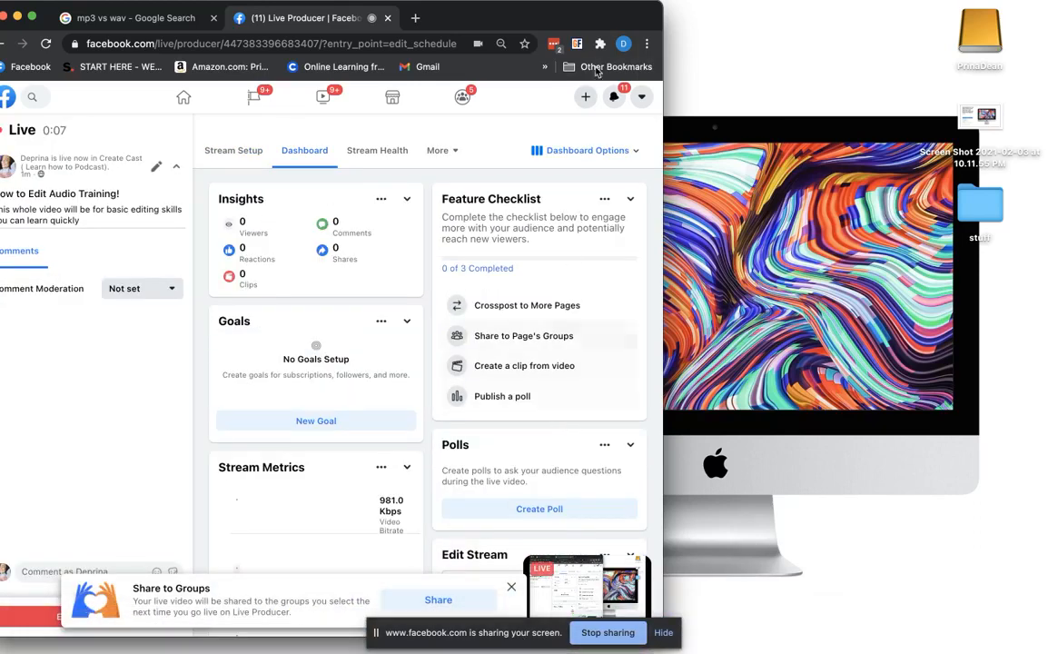
Move the browser window aside, hide the screen-sharing notice and launch Adobe Audition 2020
{"action": "left_click_drag", "start_coordinate": [603, 17], "coordinate": [443, 16]}
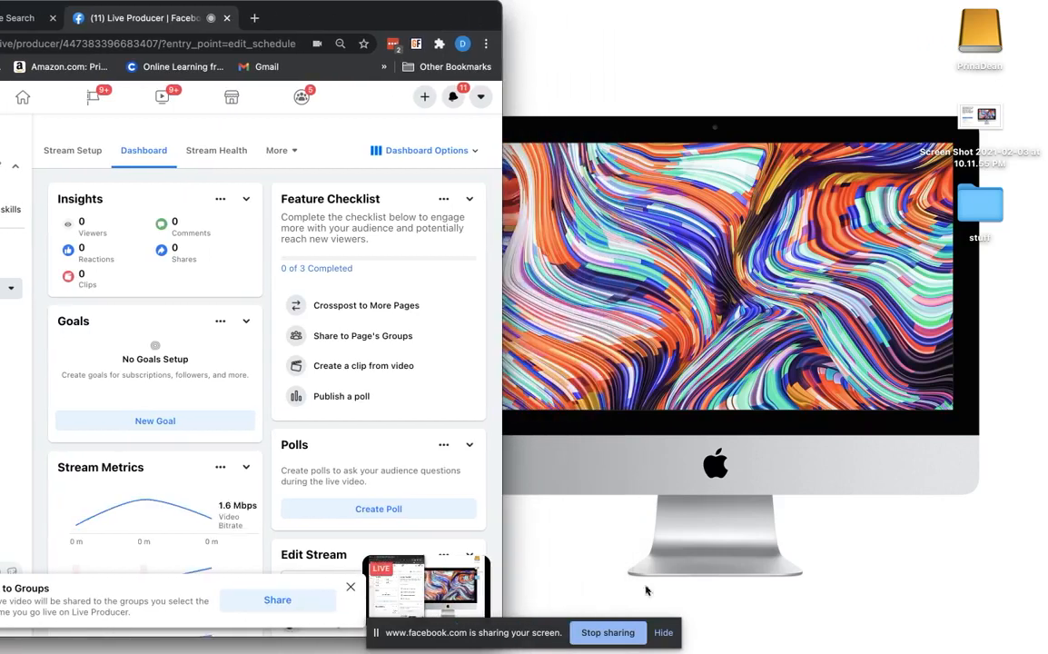
{"action": "left_click", "coordinate": [630, 634]}
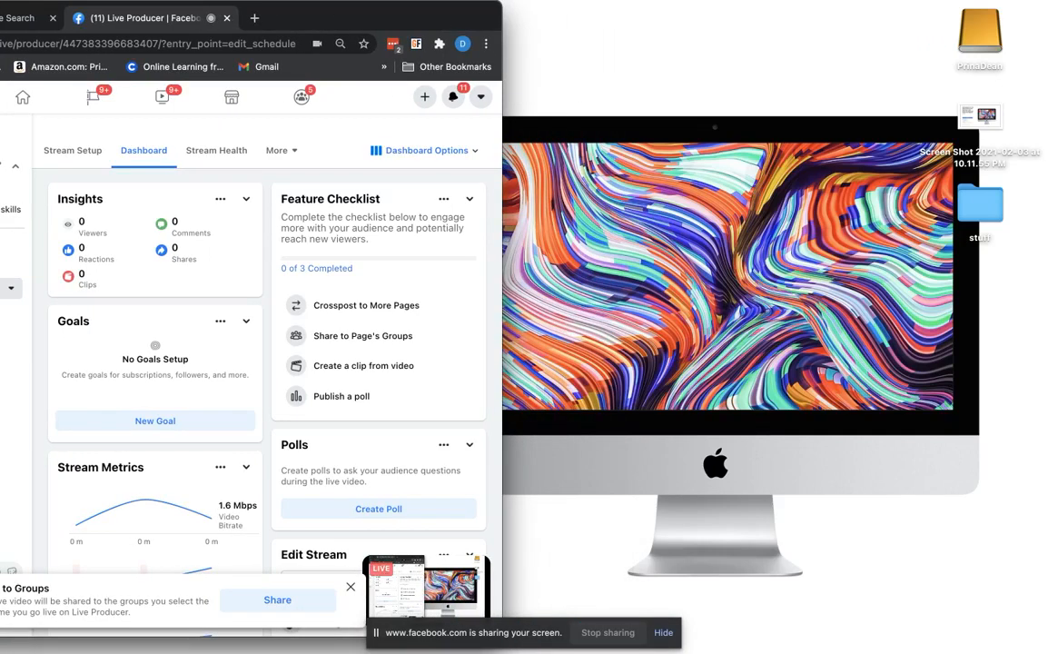
{"action": "left_click", "coordinate": [471, 629]}
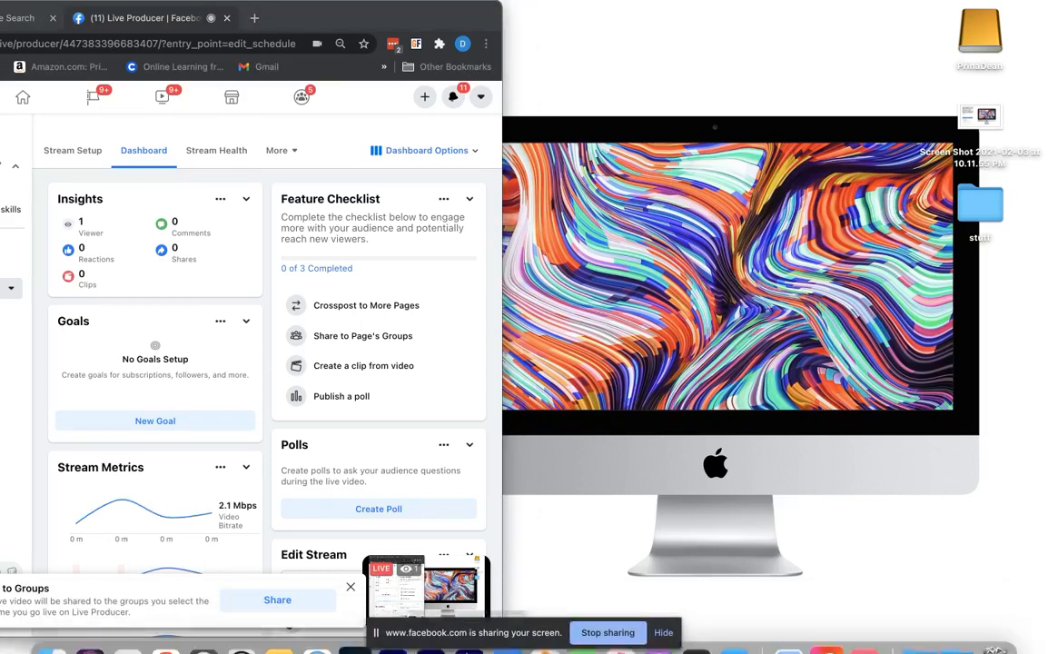
{"action": "left_click", "coordinate": [665, 633]}
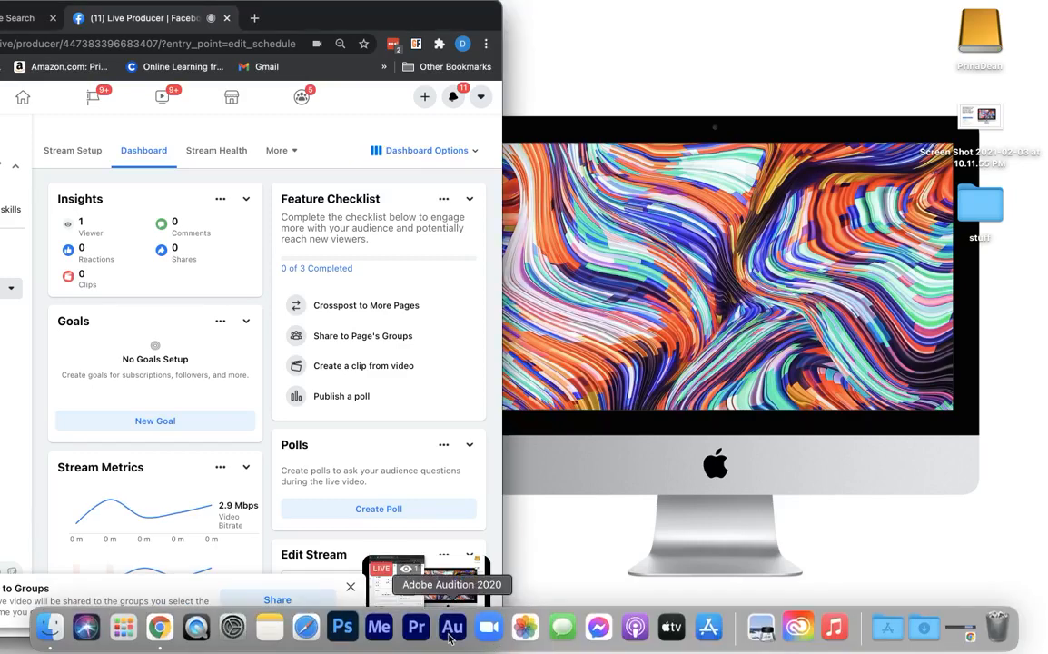
{"action": "left_click", "coordinate": [451, 631]}
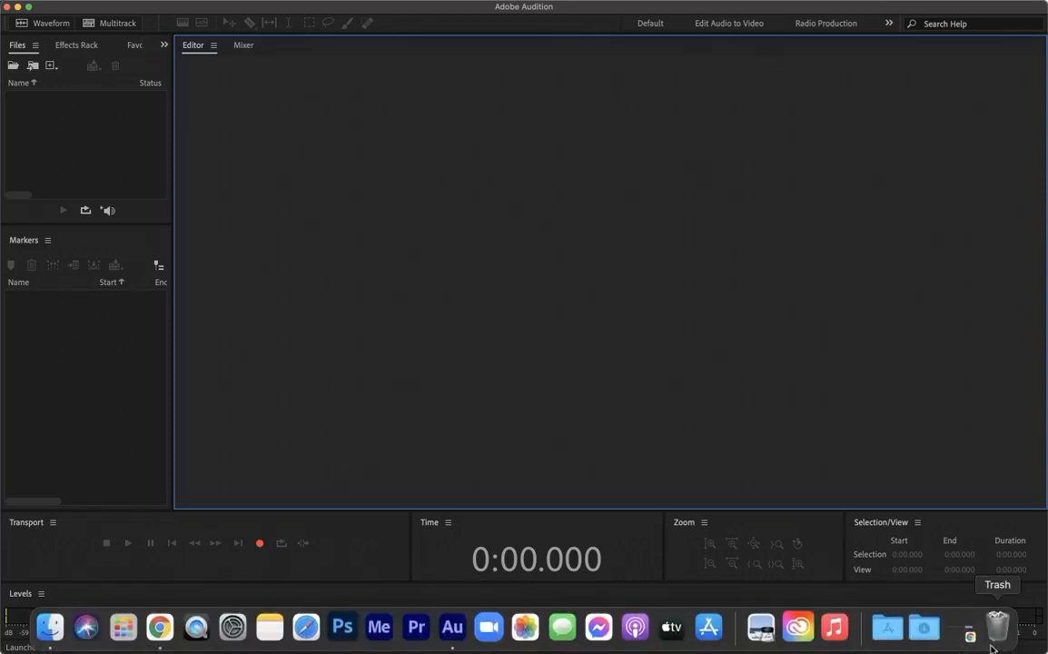
Open the Audio Training folder on the external drive in Finder and view its files in full screen, returning to the normal window size
{"action": "left_click", "coordinate": [997, 627]}
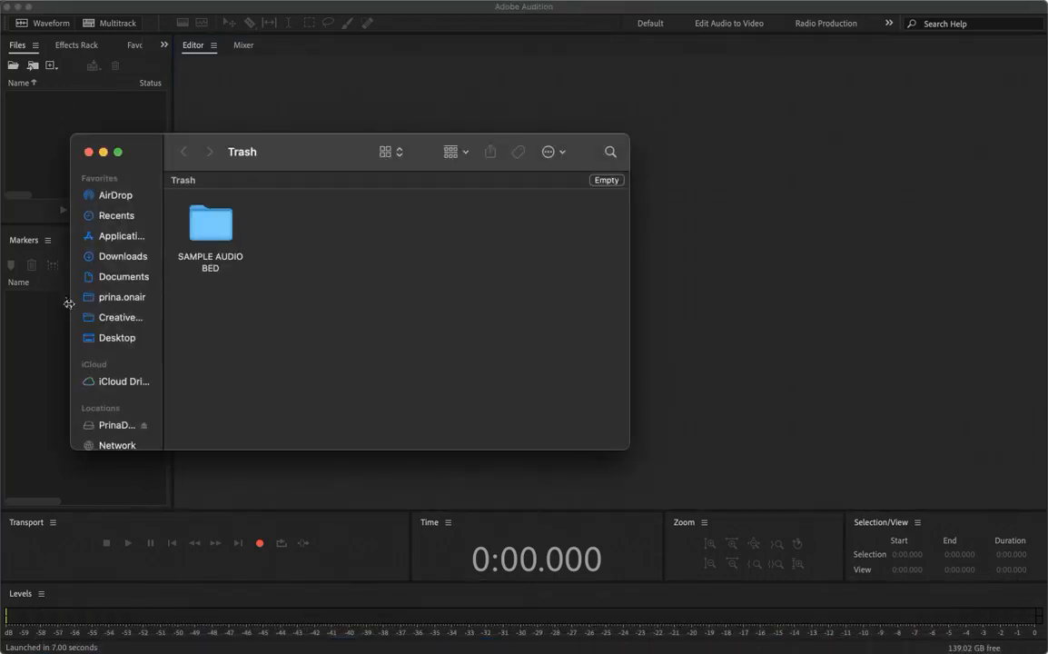
{"action": "left_click", "coordinate": [111, 424]}
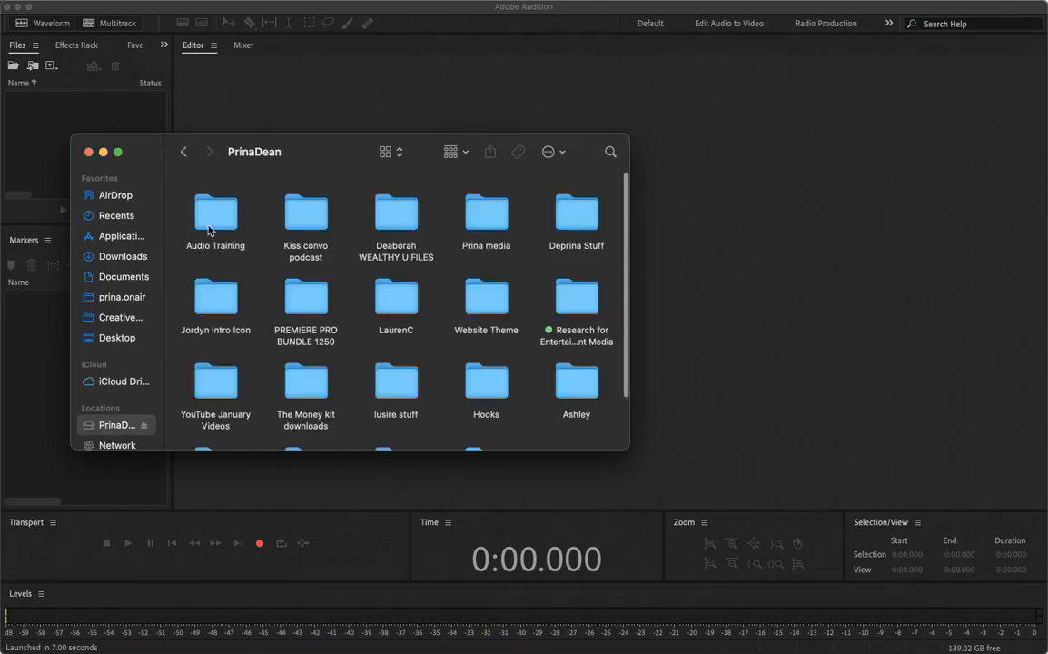
{"action": "double_click", "coordinate": [191, 208]}
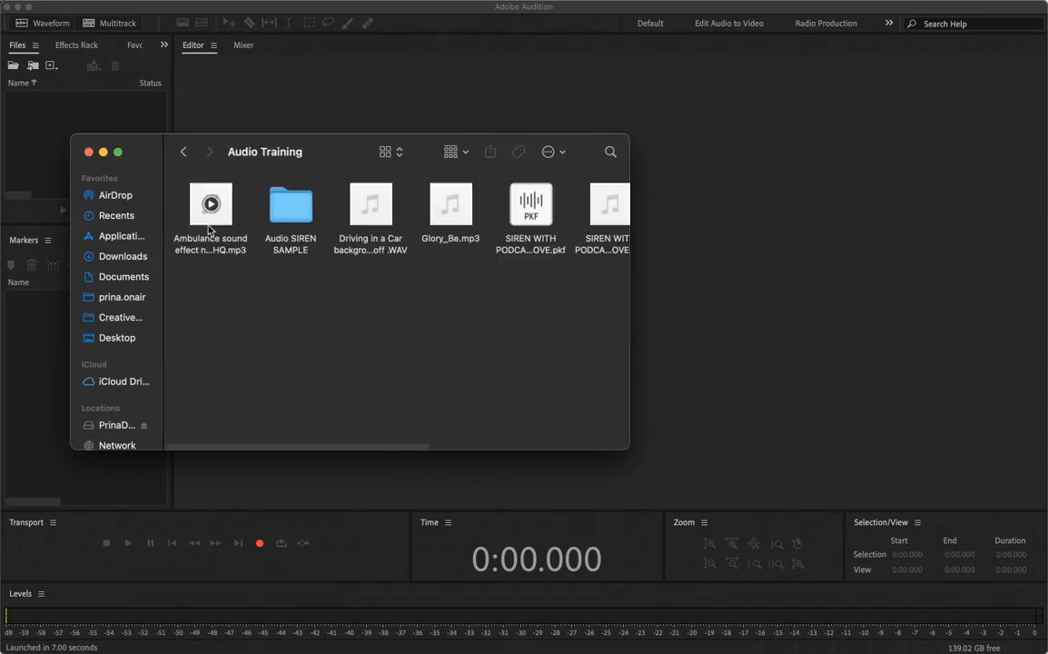
{"action": "left_click", "coordinate": [119, 154]}
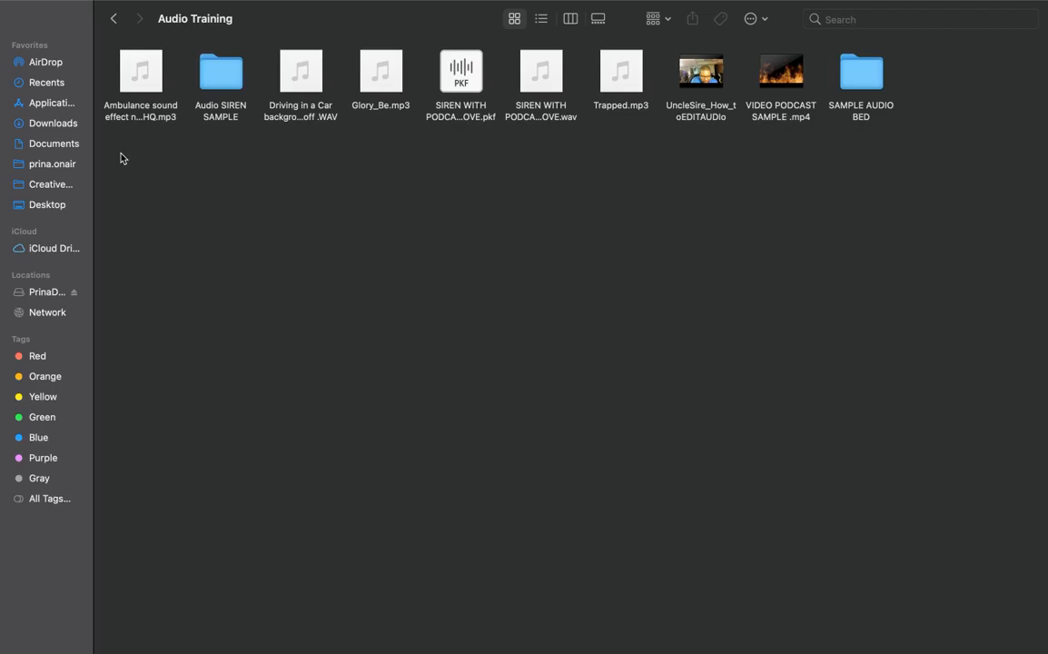
{"action": "mouse_move", "coordinate": [49, 3]}
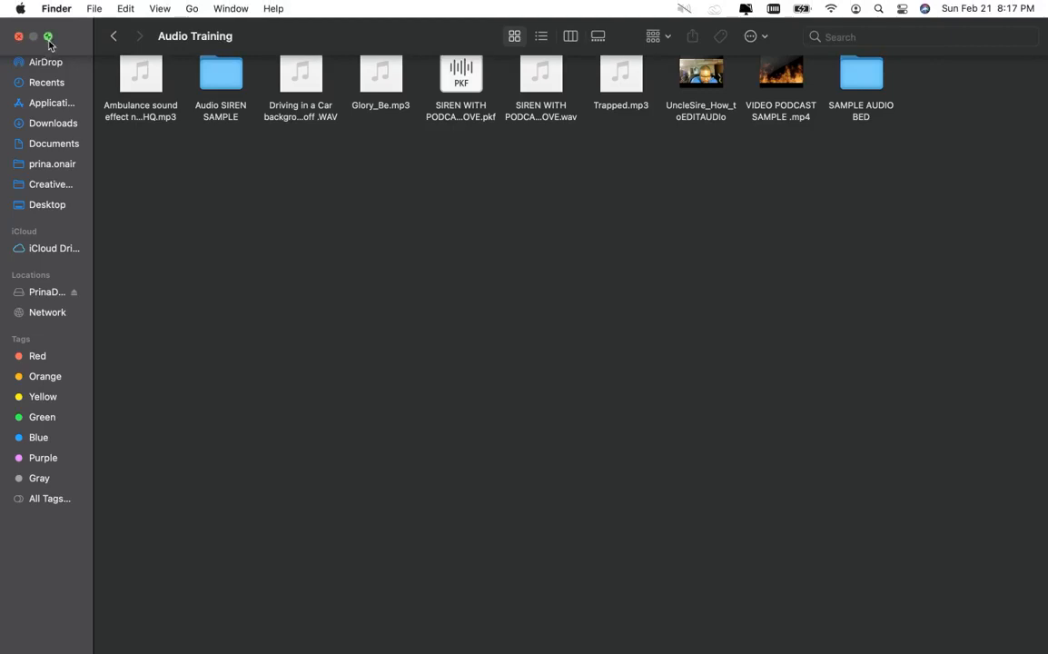
{"action": "left_click", "coordinate": [49, 37]}
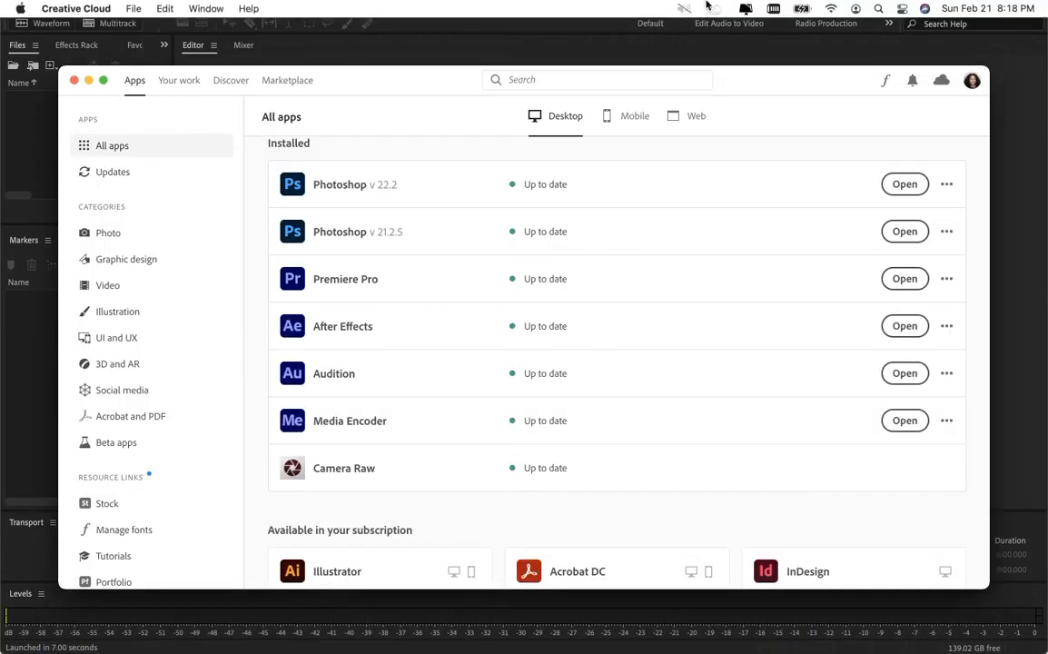
{"action": "left_click", "coordinate": [716, 12]}
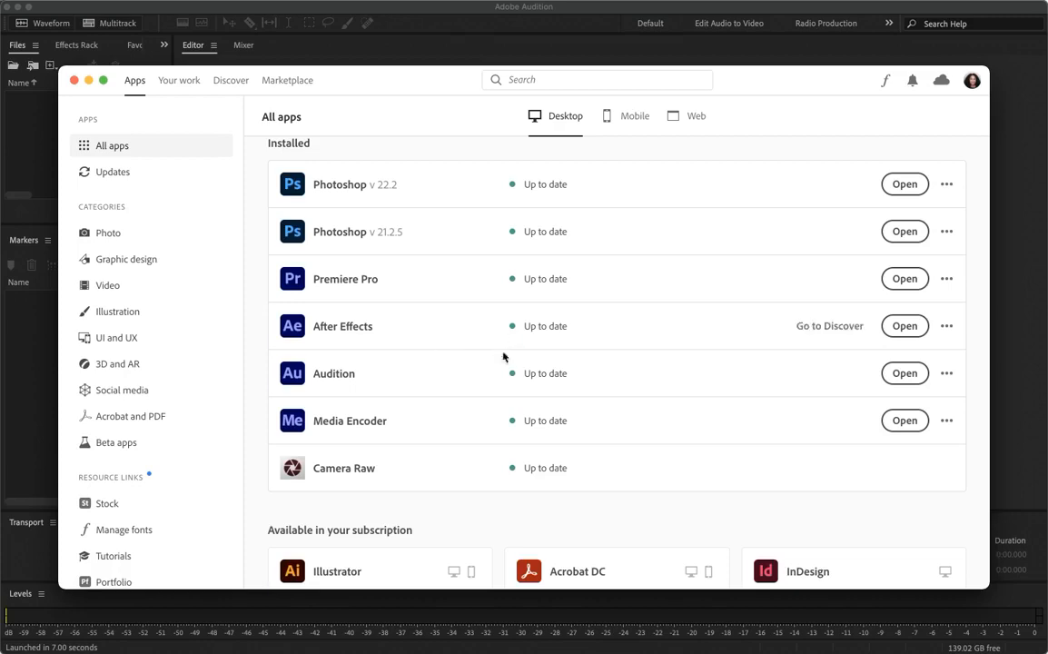
{"action": "scroll", "coordinate": [620, 442], "scroll_direction": "down", "scroll_amount": 5}
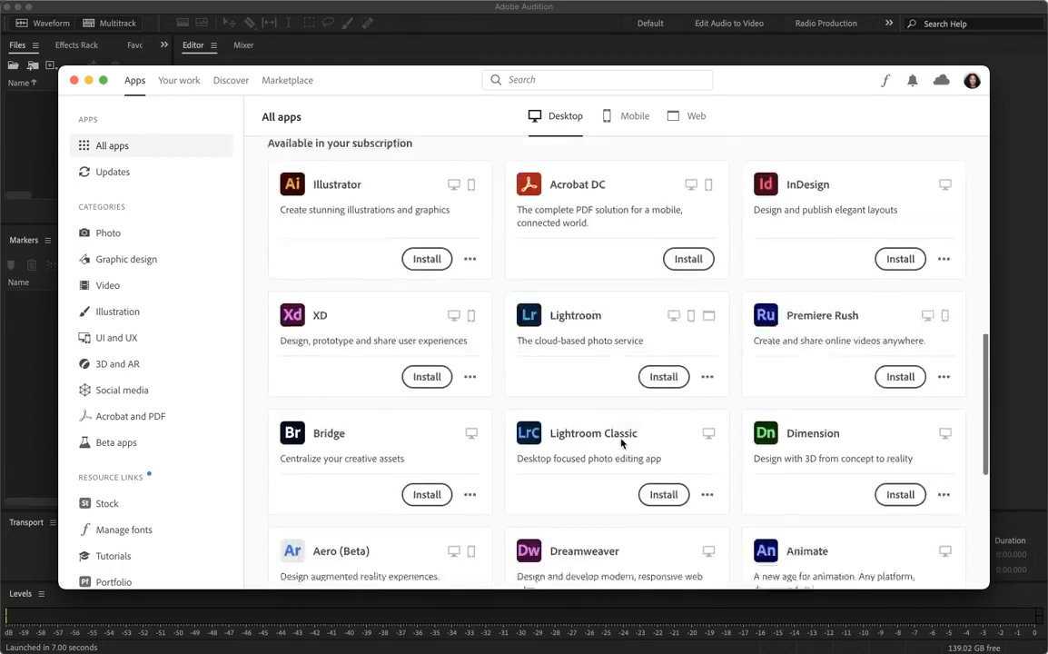
{"action": "left_click", "coordinate": [662, 334]}
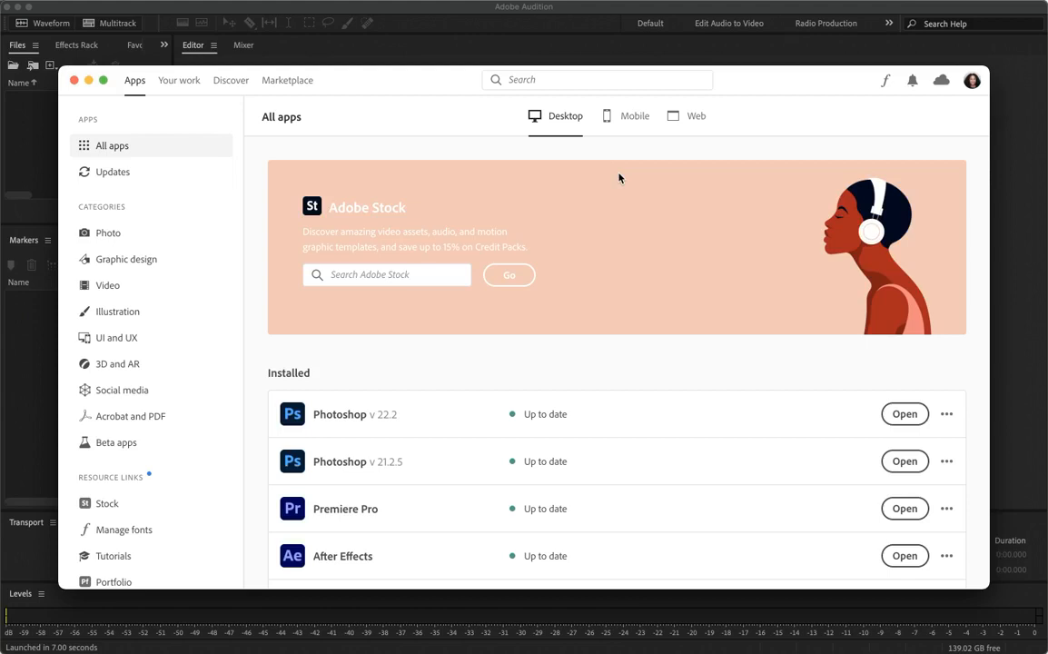
{"action": "scroll", "coordinate": [509, 335], "scroll_direction": "down", "scroll_amount": 3}
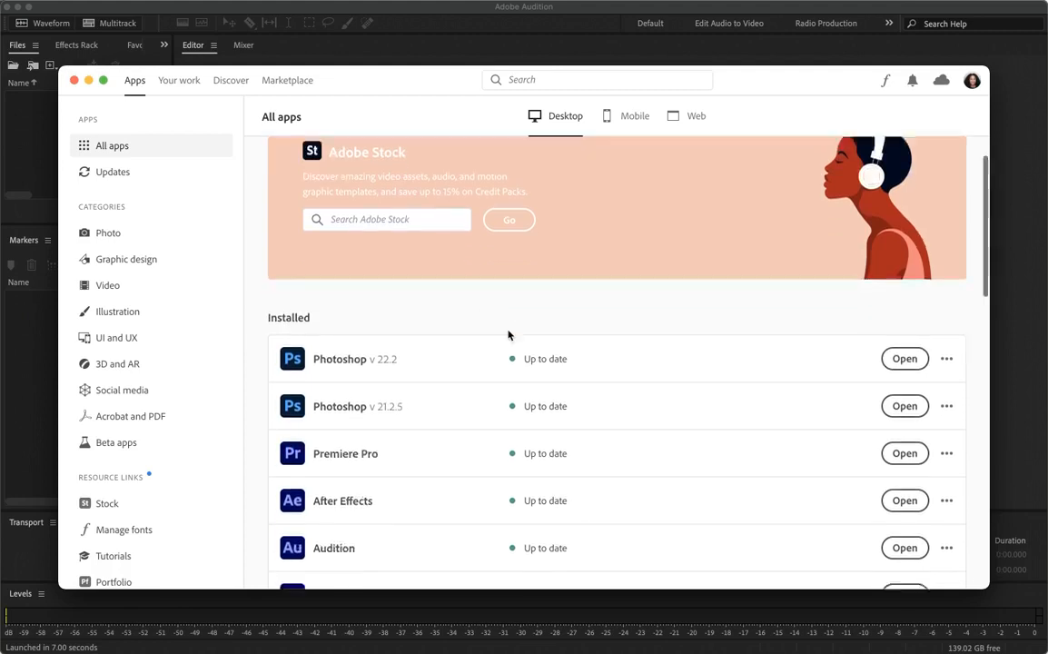
{"action": "scroll", "coordinate": [509, 335], "scroll_direction": "down", "scroll_amount": 5}
{"action": "scroll", "coordinate": [507, 334], "scroll_direction": "up", "scroll_amount": 8}
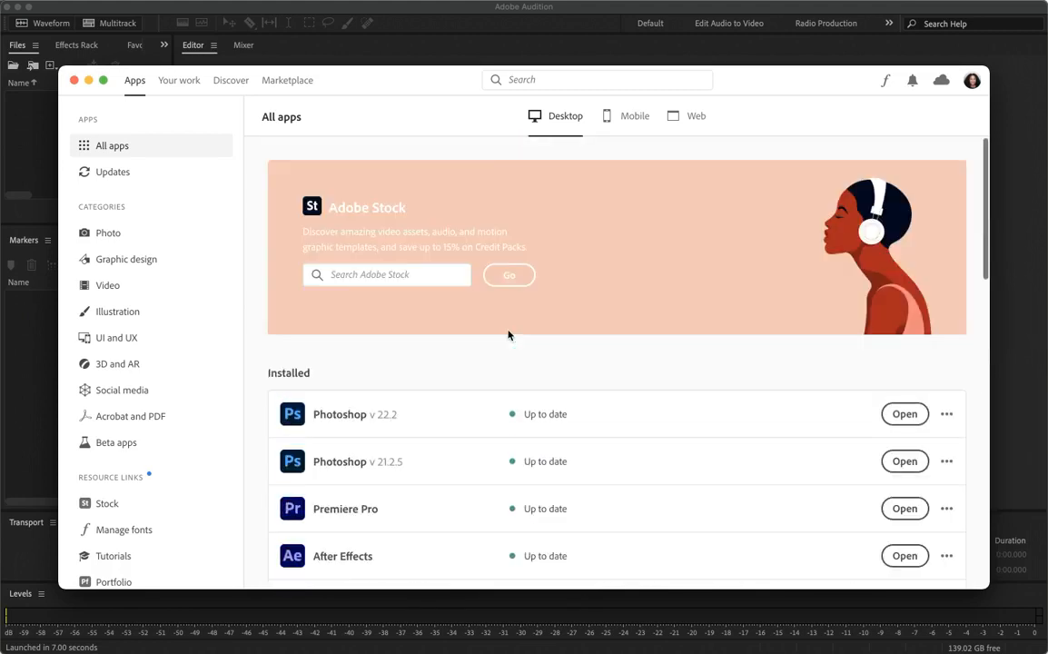
Close the Creative Cloud window and the Audio Training folder window to return to Audition
{"action": "left_click", "coordinate": [74, 80]}
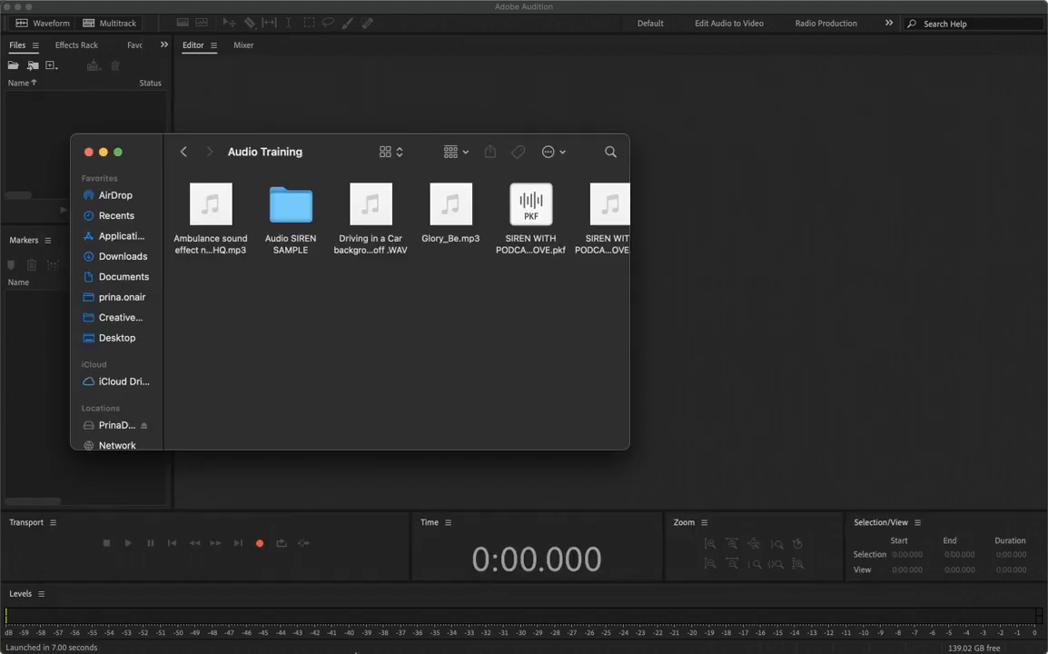
{"action": "mouse_move", "coordinate": [453, 627]}
{"action": "left_click", "coordinate": [88, 152]}
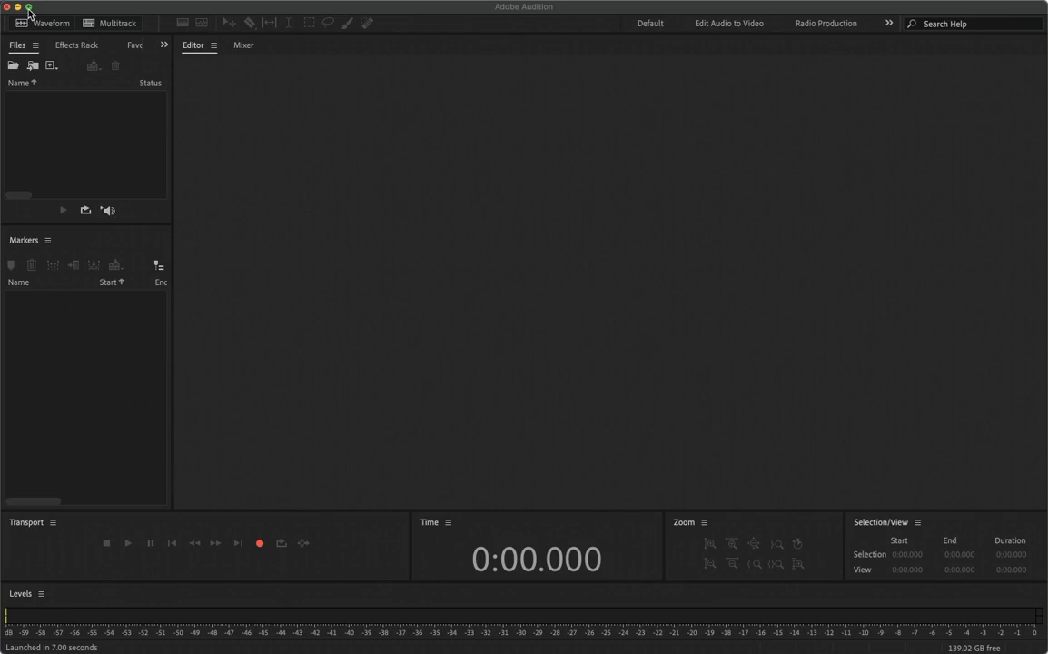
Reposition and shrink the Audition window so the drive and folder icons on the desktop are uncovered
{"action": "left_click", "coordinate": [28, 9]}
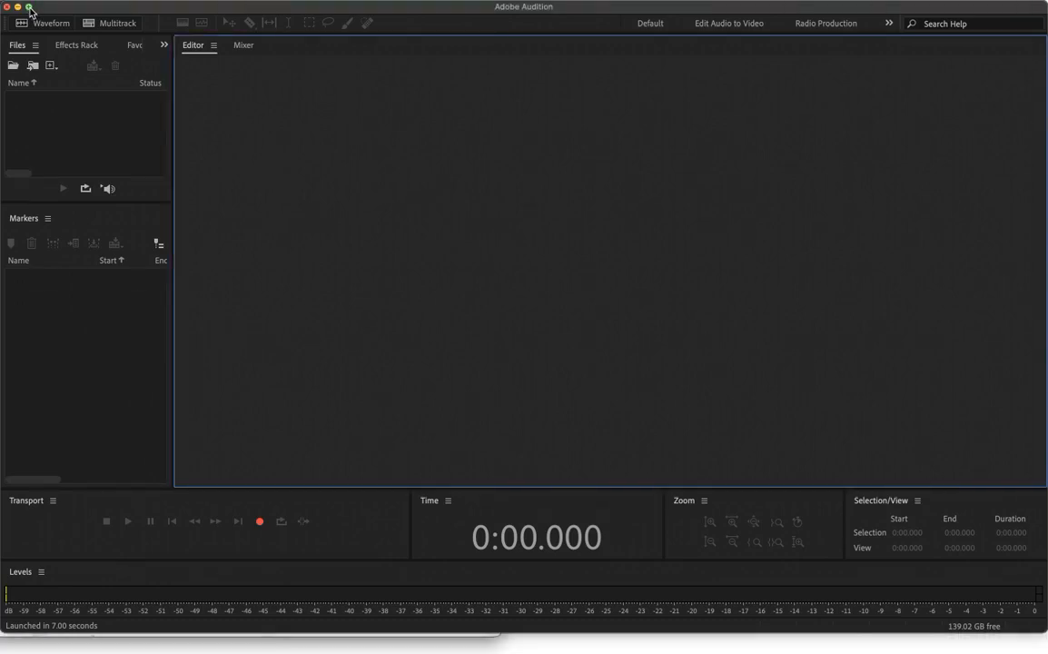
{"action": "left_click", "coordinate": [28, 8]}
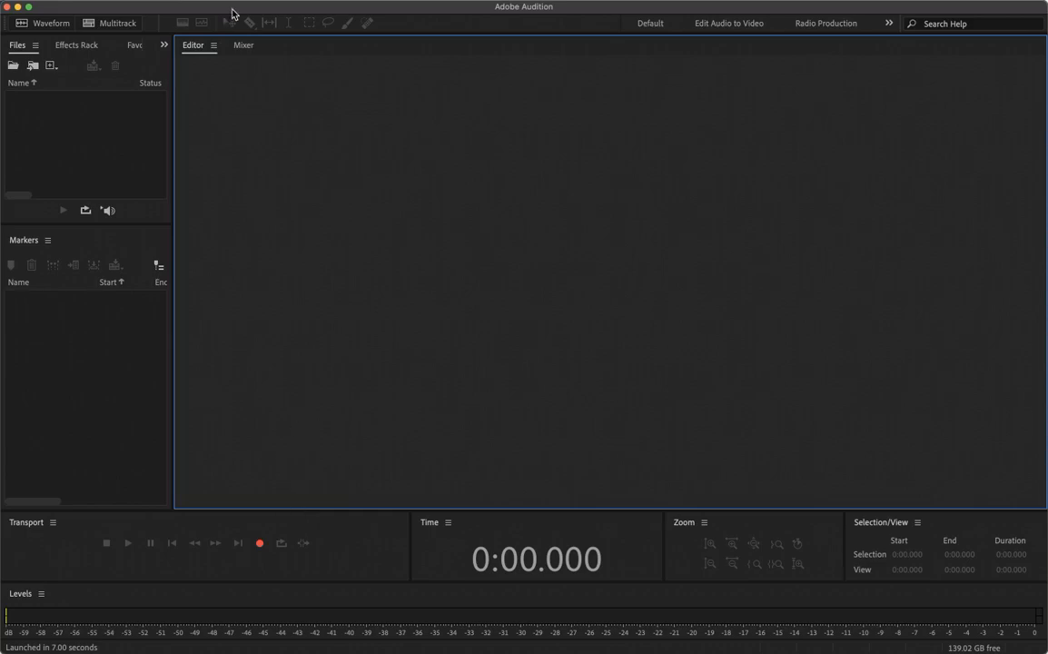
{"action": "left_click_drag", "start_coordinate": [234, 12], "coordinate": [217, 341]}
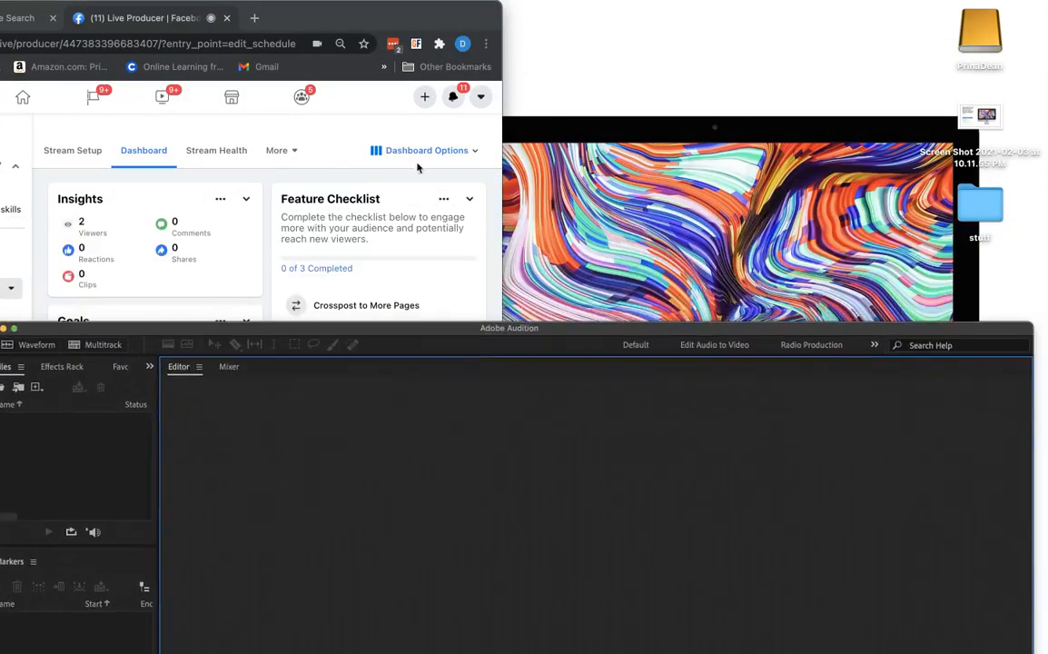
{"action": "left_click", "coordinate": [367, 107]}
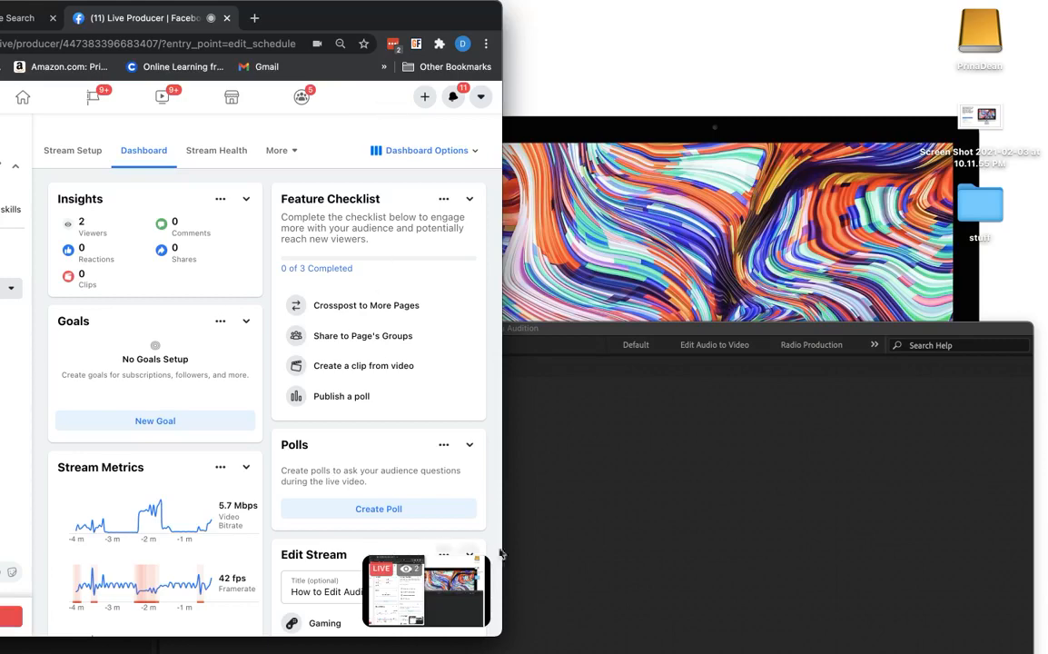
{"action": "left_click_drag", "start_coordinate": [726, 328], "coordinate": [729, 84]}
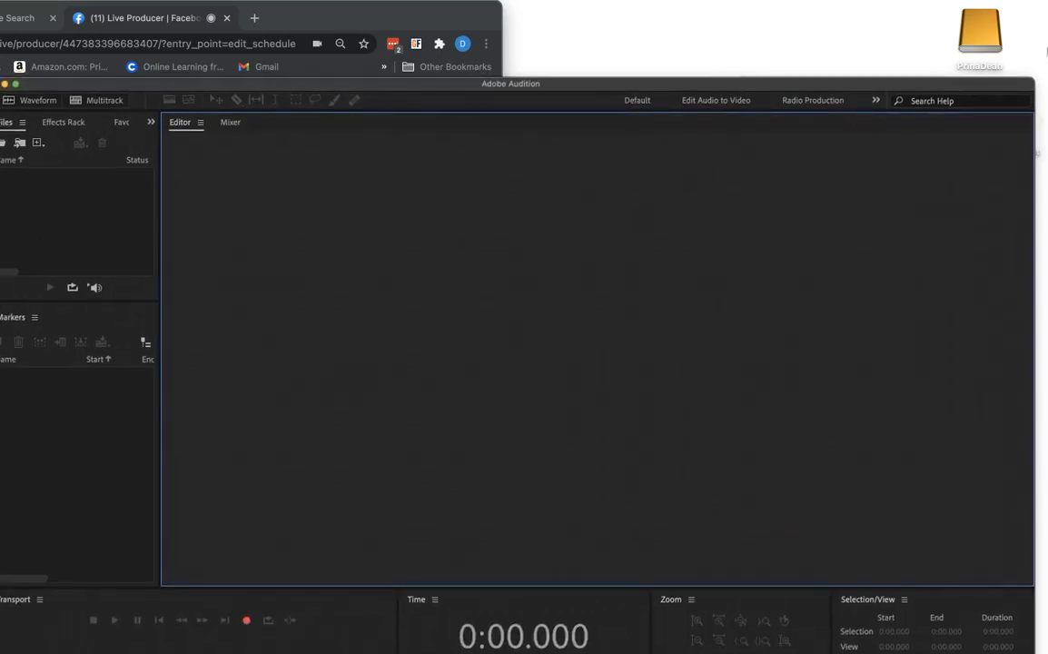
{"action": "left_click_drag", "start_coordinate": [1034, 79], "coordinate": [885, 27]}
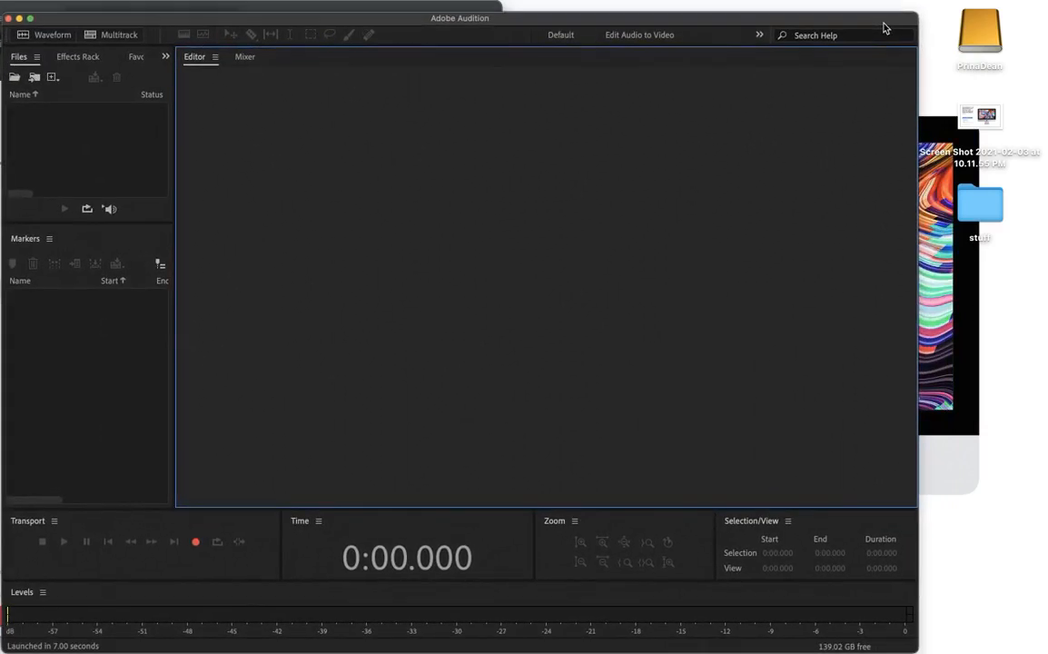
Open the external drive from the desktop and look through the folders stored on it
{"action": "double_click", "coordinate": [984, 34]}
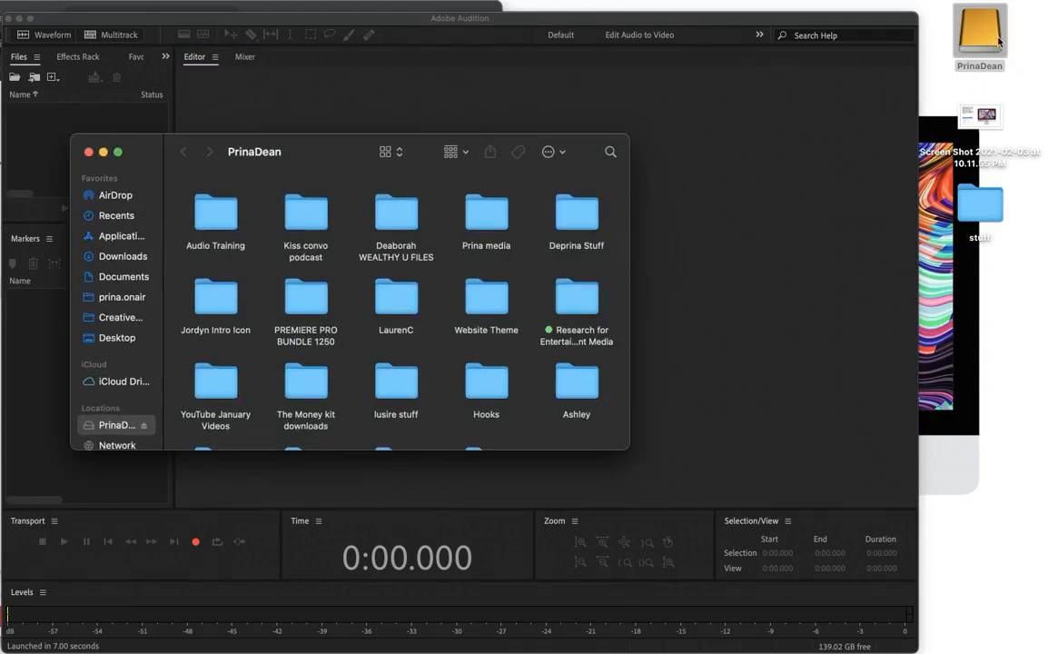
{"action": "left_click", "coordinate": [975, 36]}
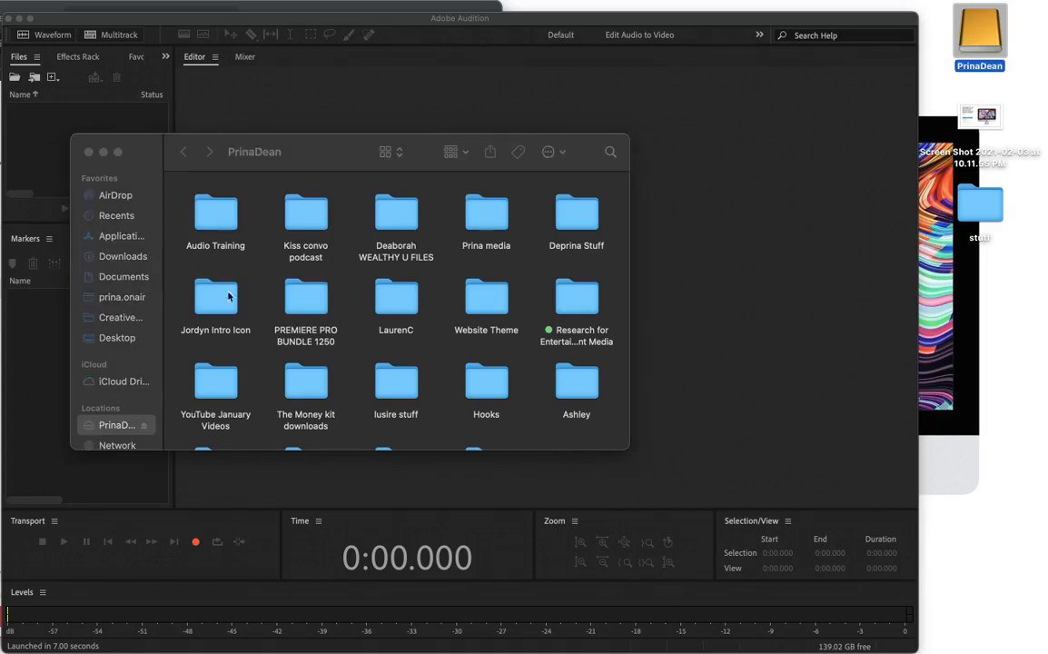
{"action": "scroll", "coordinate": [447, 344], "scroll_direction": "down", "scroll_amount": 2}
{"action": "scroll", "coordinate": [447, 344], "scroll_direction": "up", "scroll_amount": 2}
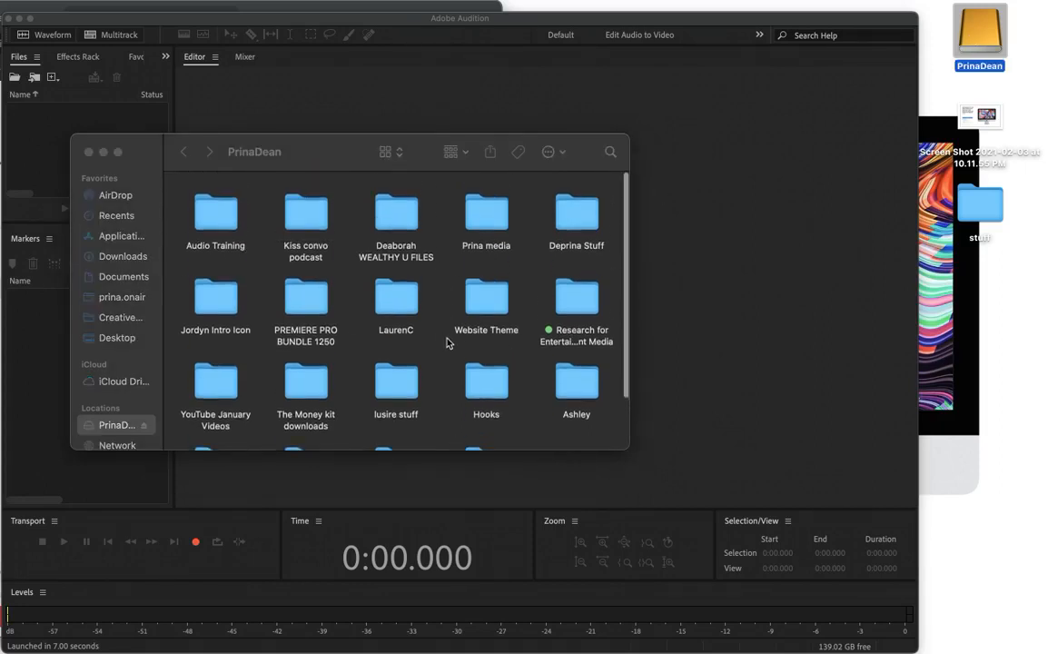
{"action": "scroll", "coordinate": [445, 345], "scroll_direction": "down", "scroll_amount": 2}
{"action": "scroll", "coordinate": [427, 291], "scroll_direction": "up", "scroll_amount": 2}
{"action": "scroll", "coordinate": [282, 280], "scroll_direction": "down", "scroll_amount": 2}
{"action": "left_click", "coordinate": [207, 226]}
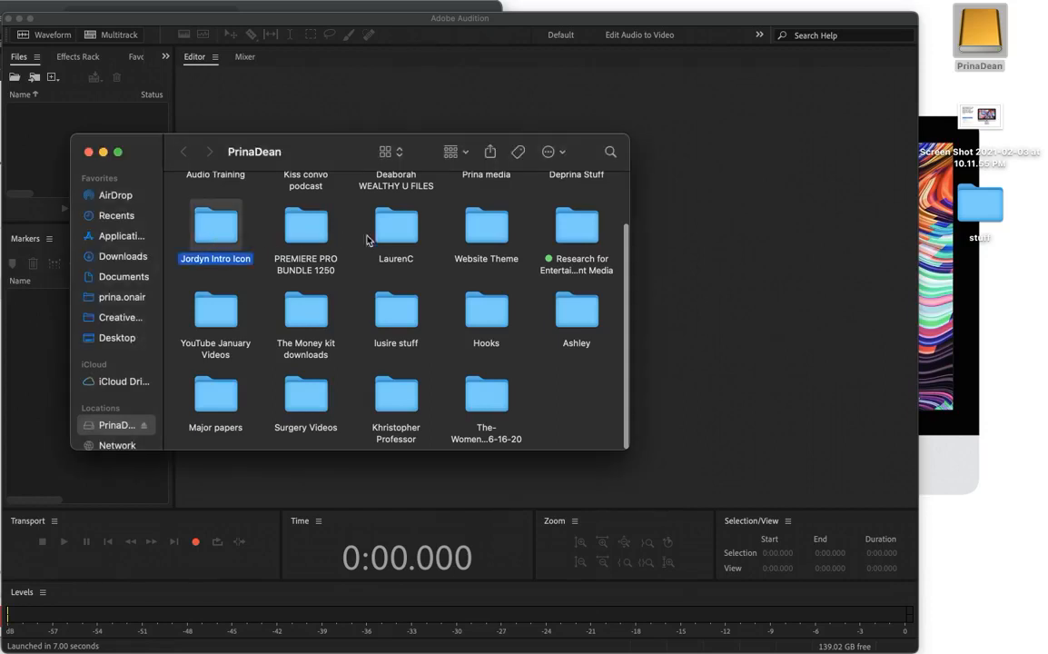
{"action": "left_click", "coordinate": [397, 234]}
{"action": "key", "text": "Right"}
{"action": "key", "text": "Down"}
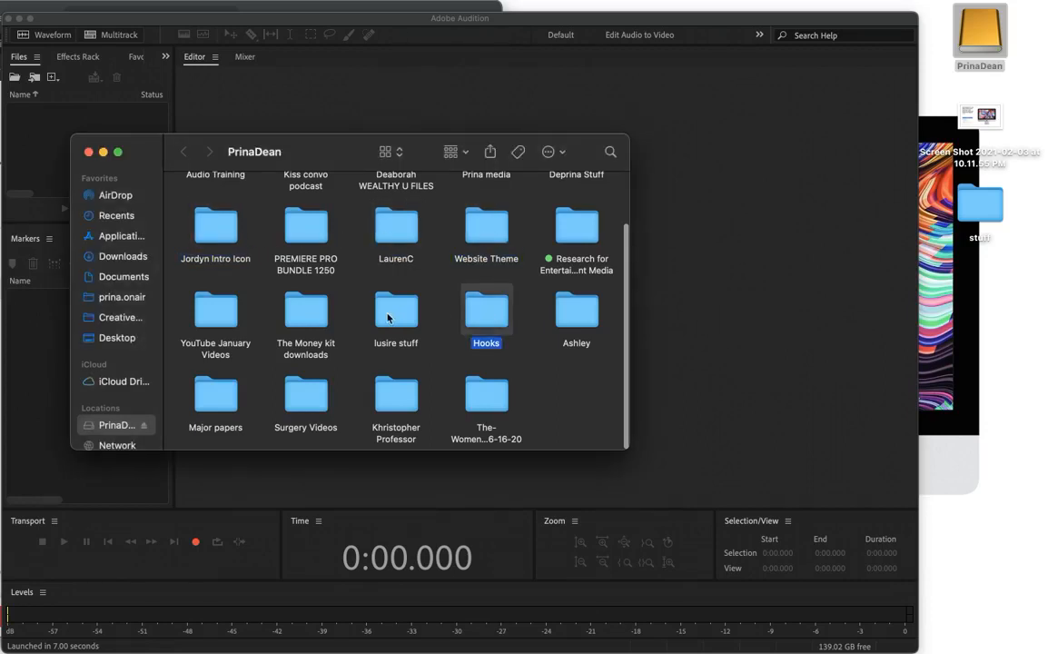
{"action": "key", "text": "Left"}
{"action": "key", "text": "Up"}
{"action": "left_click", "coordinate": [208, 289]}
{"action": "scroll", "coordinate": [381, 356], "scroll_direction": "down", "scroll_amount": 1}
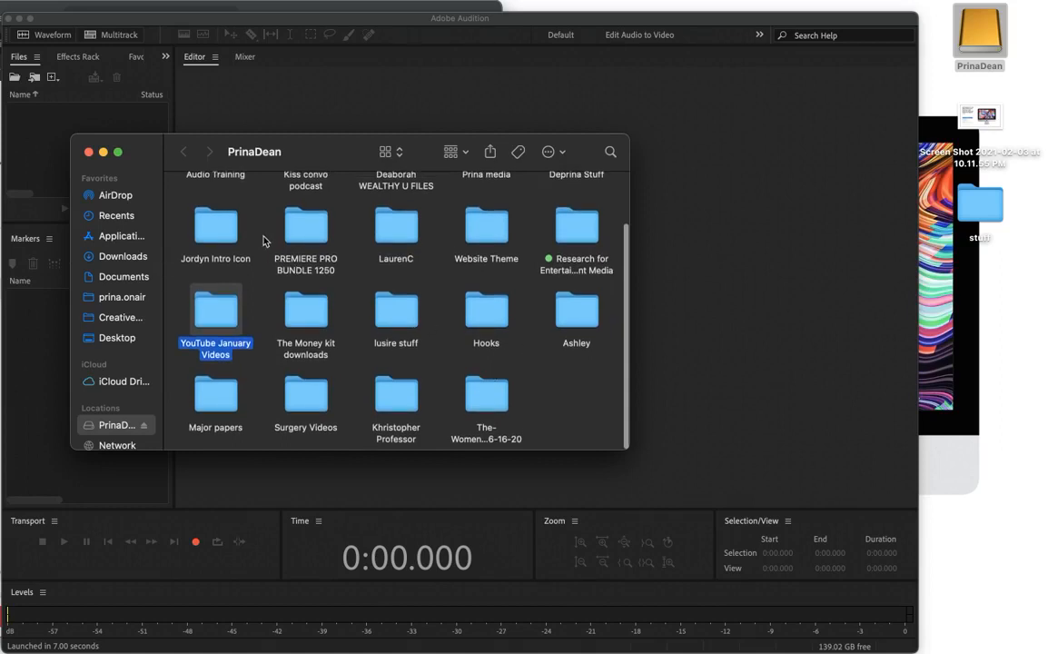
{"action": "scroll", "coordinate": [240, 223], "scroll_direction": "up", "scroll_amount": 2}
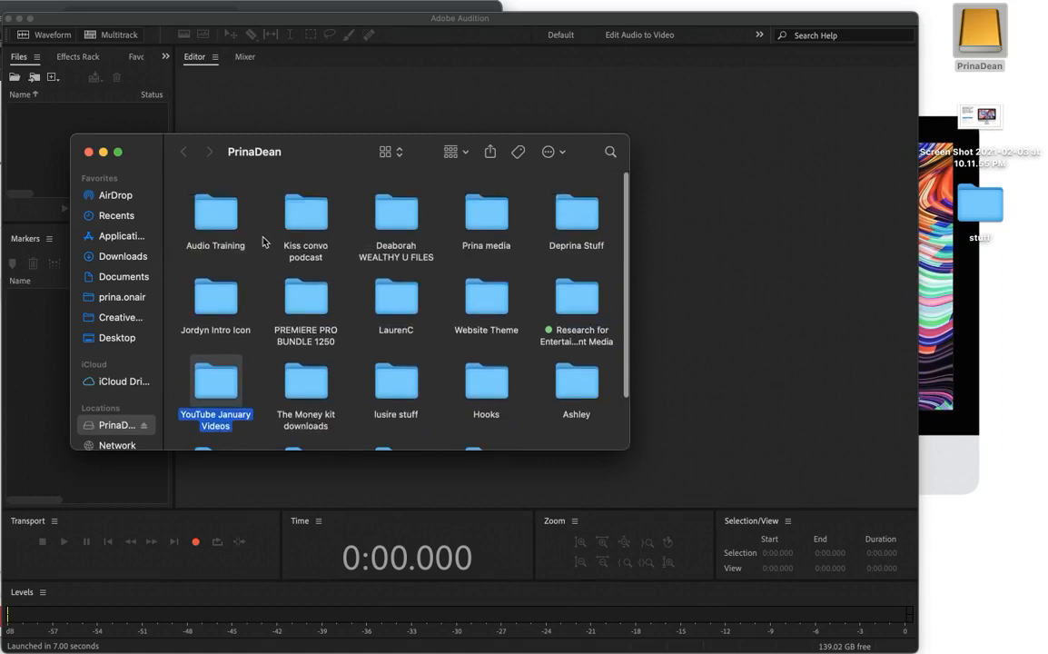
Open the Audio Training folder, widen its window to fit the files and place it clear of Audition's Files list
{"action": "left_click", "coordinate": [220, 218]}
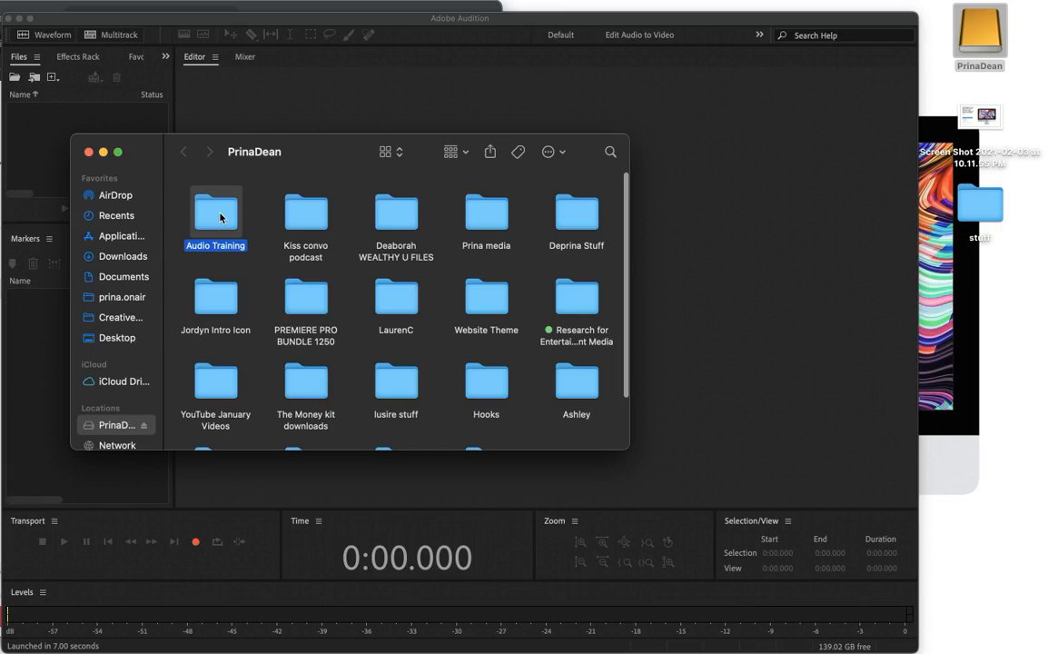
{"action": "double_click", "coordinate": [220, 217]}
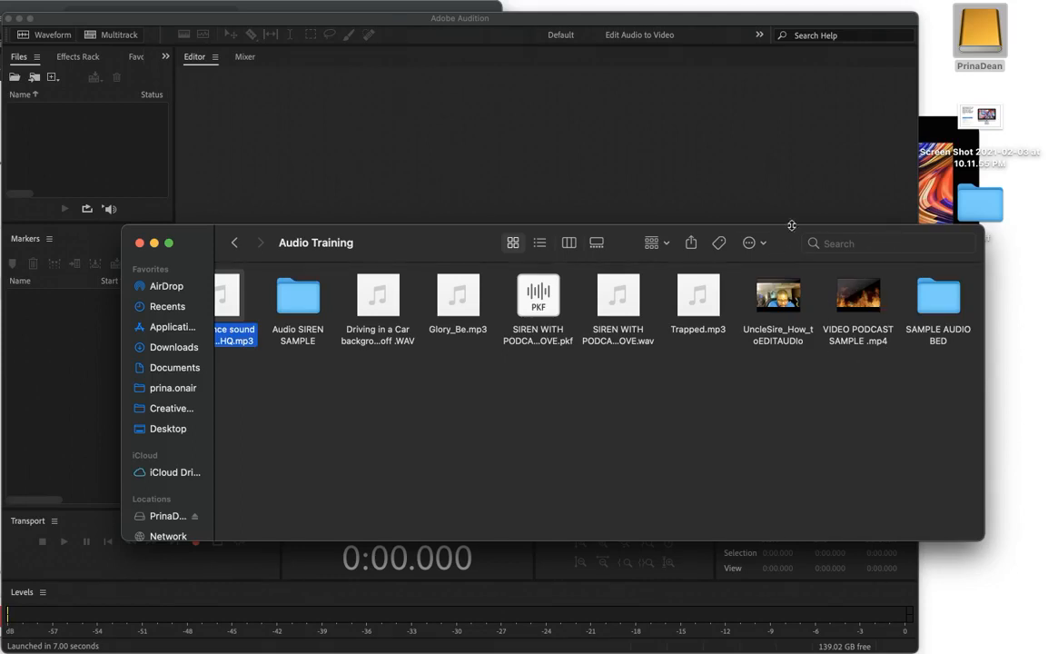
{"action": "left_click_drag", "start_coordinate": [789, 234], "coordinate": [796, 300]}
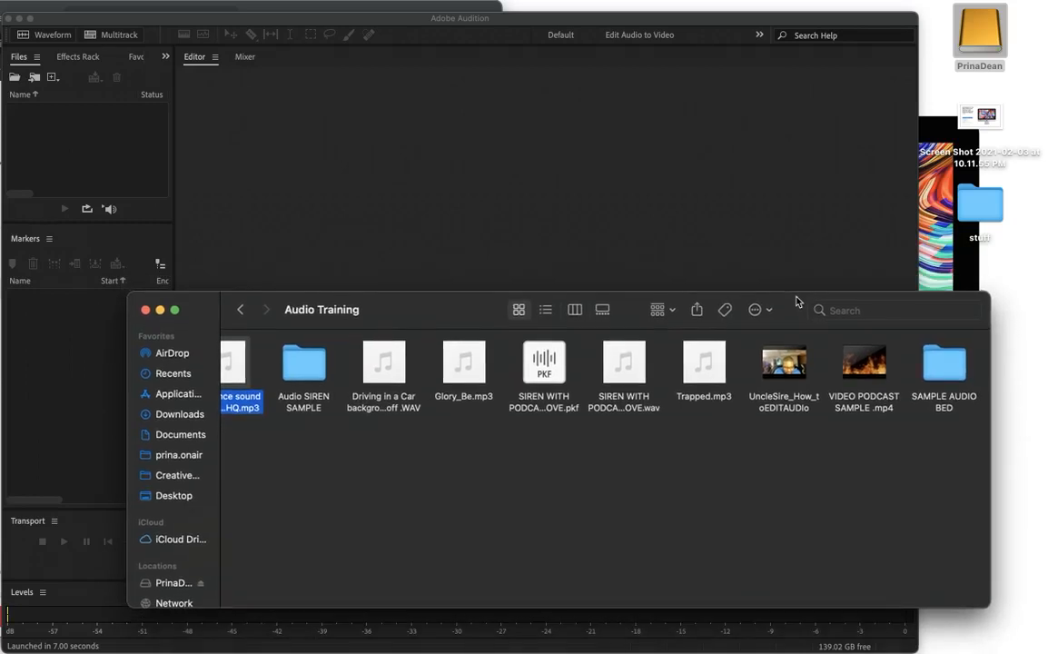
{"action": "mouse_move", "coordinate": [872, 368]}
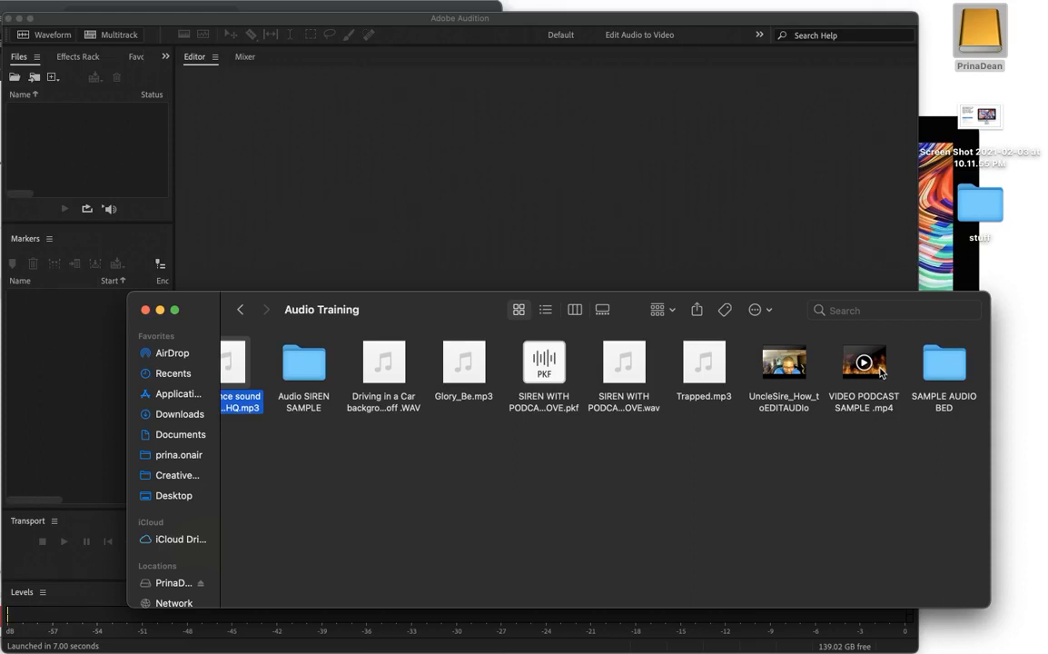
Import VIDEO PODCAST SAMPLE .mp4 from the Audio Training folder into Audition's Files list, shifting the folder window lower to keep Audition accessible
{"action": "left_click", "coordinate": [880, 373]}
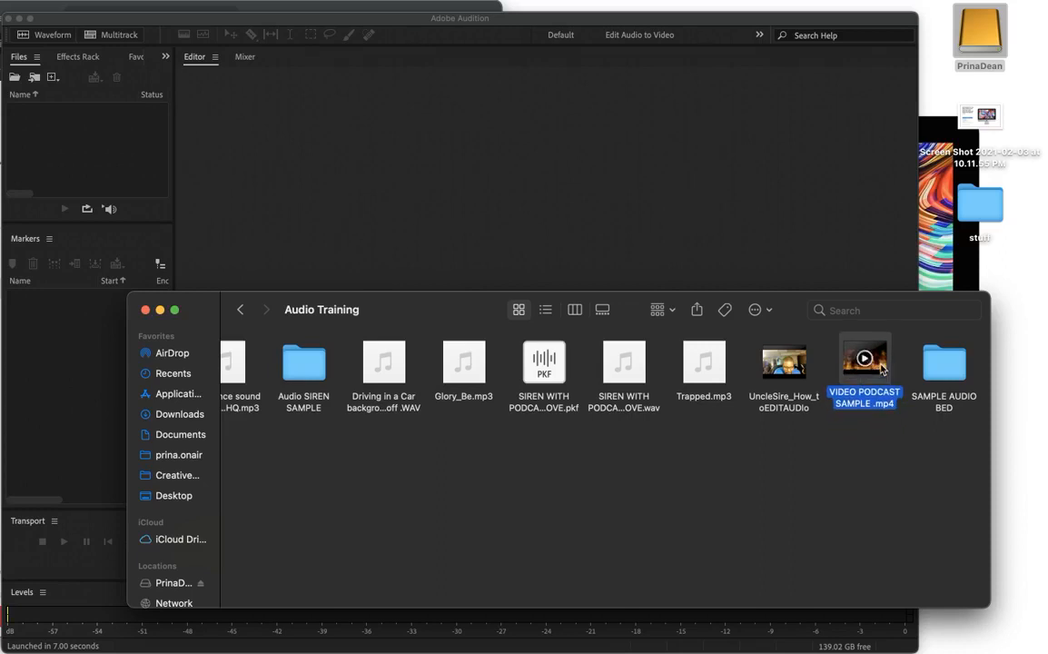
{"action": "left_click", "coordinate": [823, 452]}
{"action": "left_click_drag", "start_coordinate": [792, 309], "coordinate": [786, 349]}
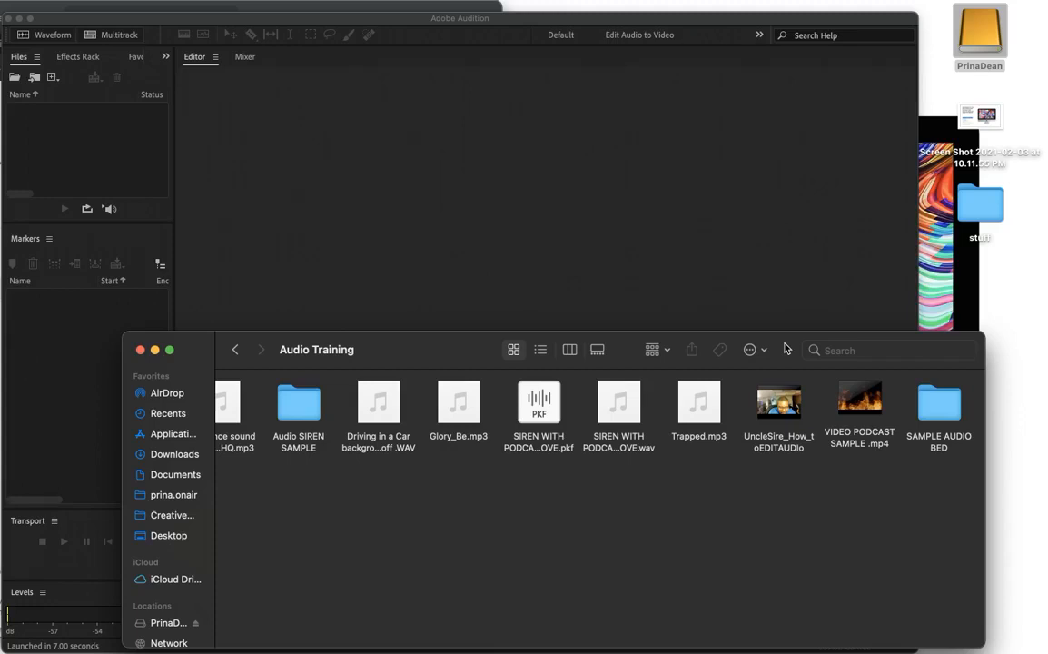
{"action": "mouse_move", "coordinate": [873, 411]}
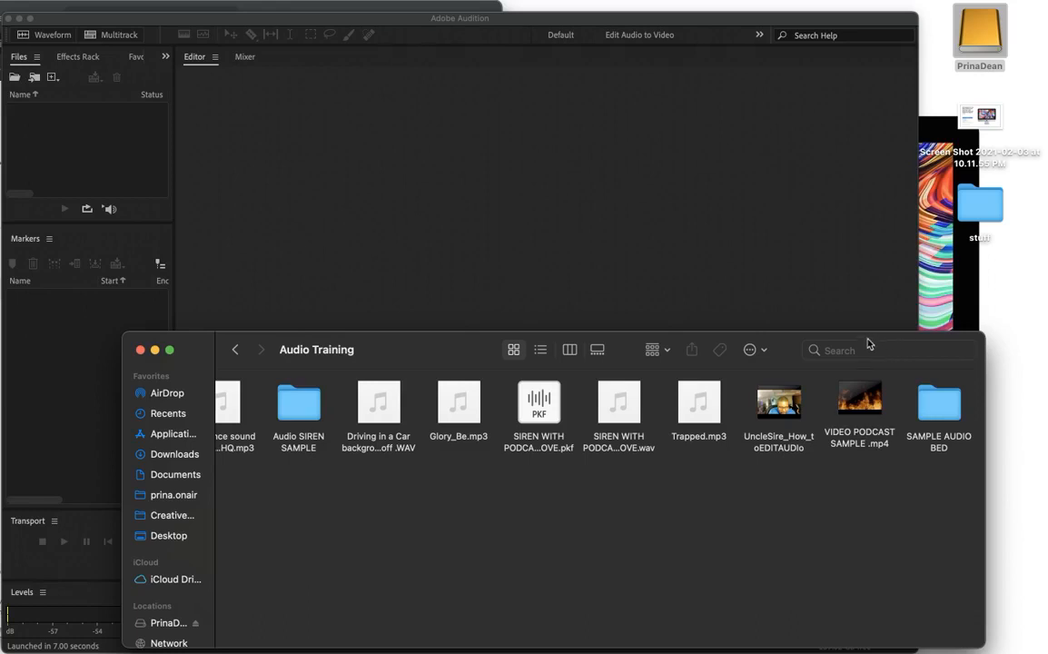
{"action": "left_click", "coordinate": [874, 408]}
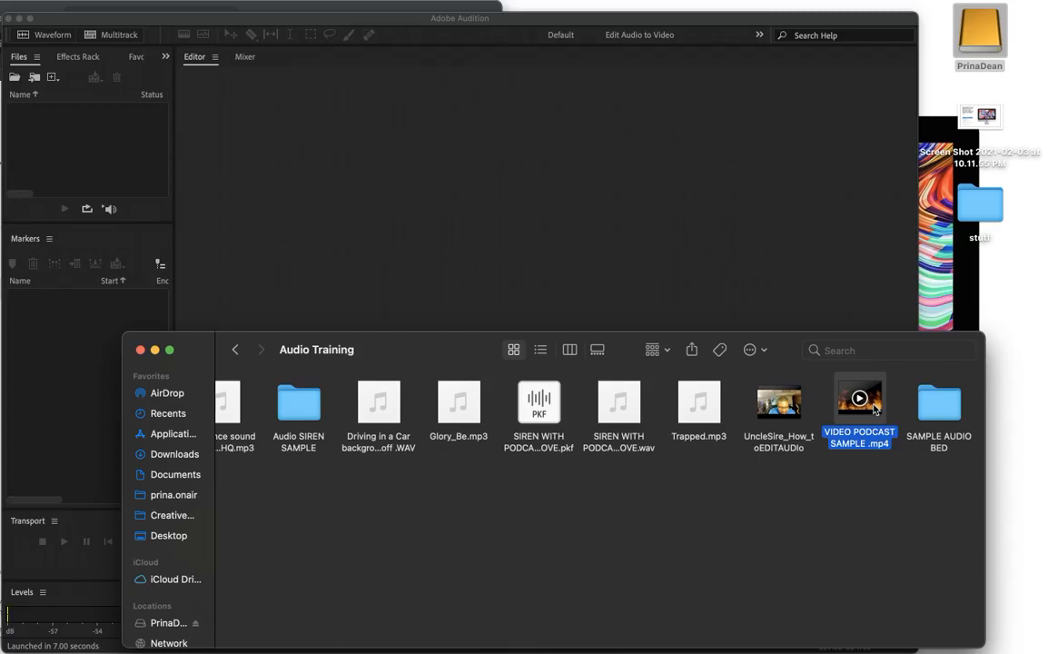
{"action": "left_click_drag", "start_coordinate": [874, 408], "coordinate": [92, 148]}
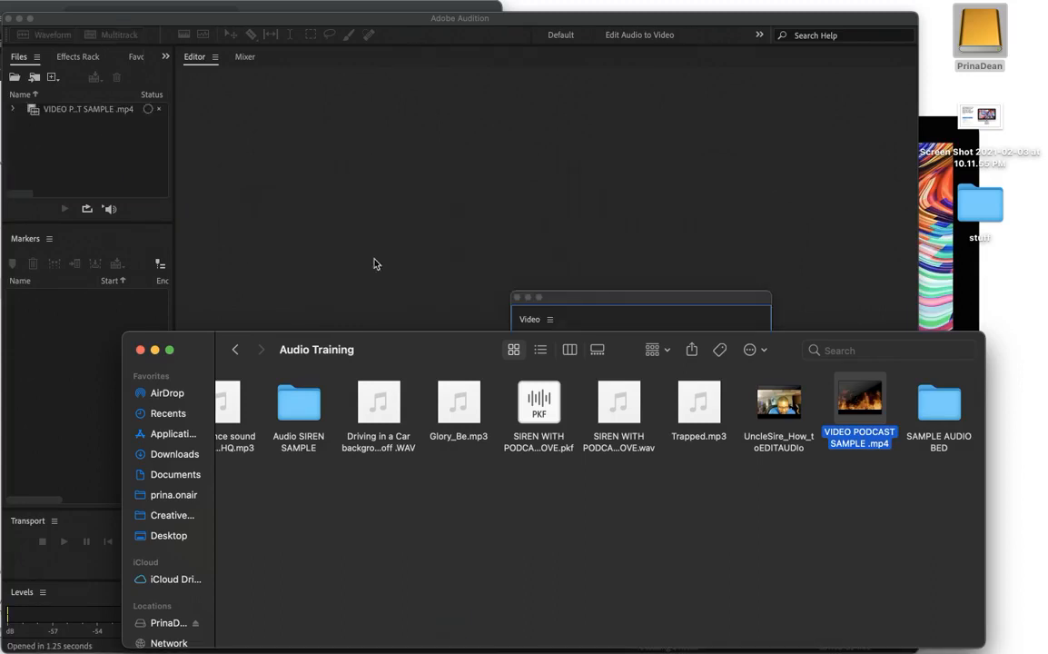
Close the Audio Training folder window and the floating Video preview window to clear the workspace
{"action": "left_click", "coordinate": [141, 350]}
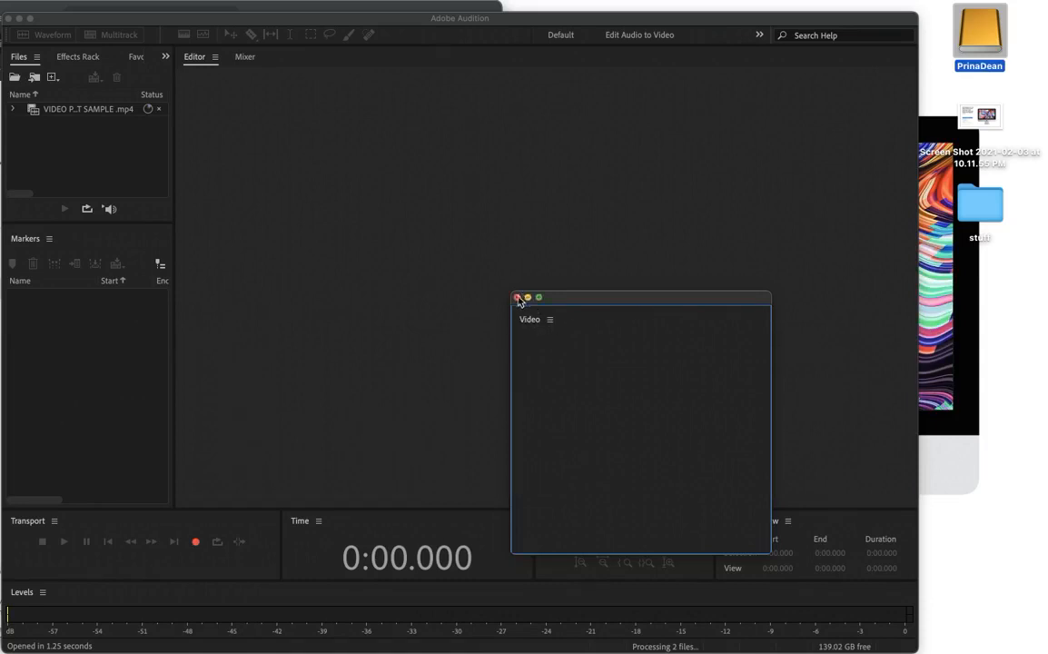
{"action": "left_click_drag", "start_coordinate": [634, 300], "coordinate": [637, 154]}
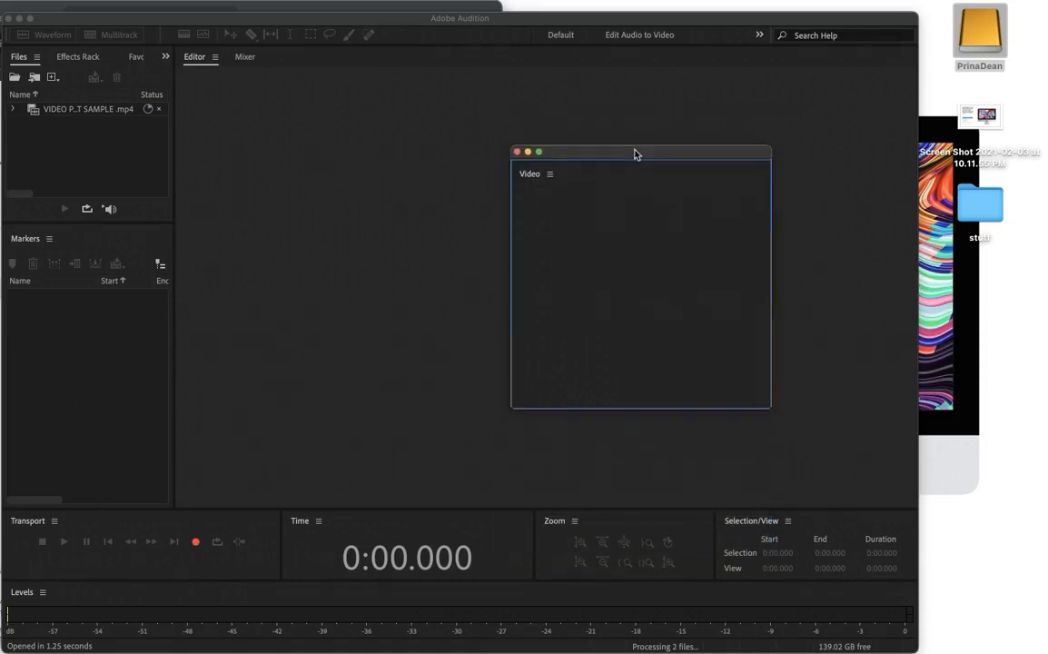
{"action": "left_click", "coordinate": [514, 151]}
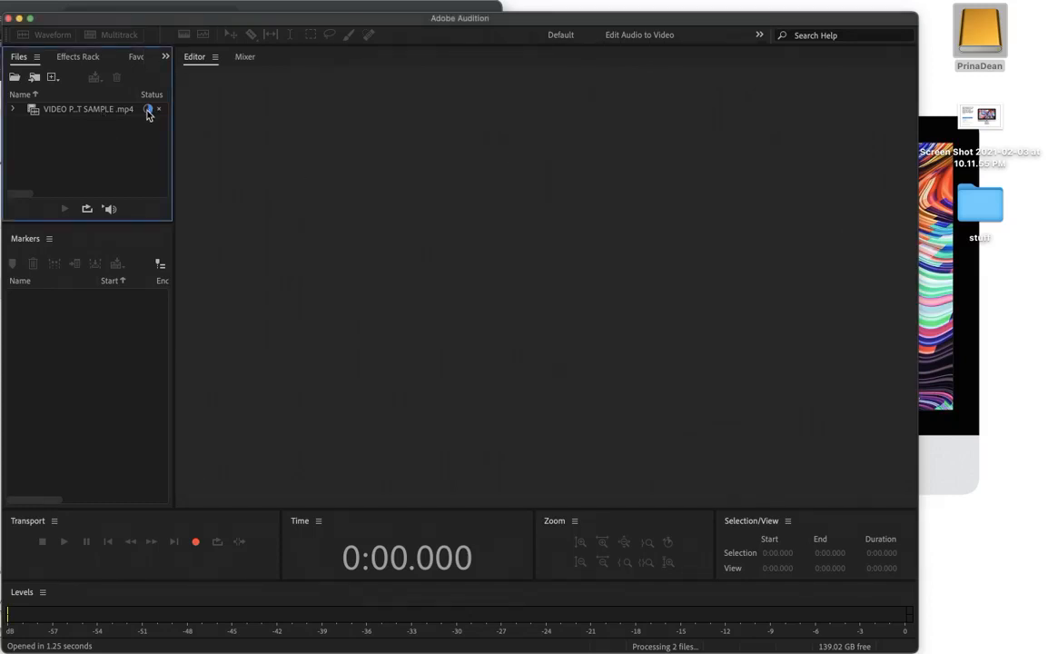
Open VIDEO PODCAST SAMPLE .mp4 in the waveform editor and enlarge the Audition window to fill the screen
{"action": "mouse_move", "coordinate": [149, 111]}
{"action": "double_click", "coordinate": [101, 110]}
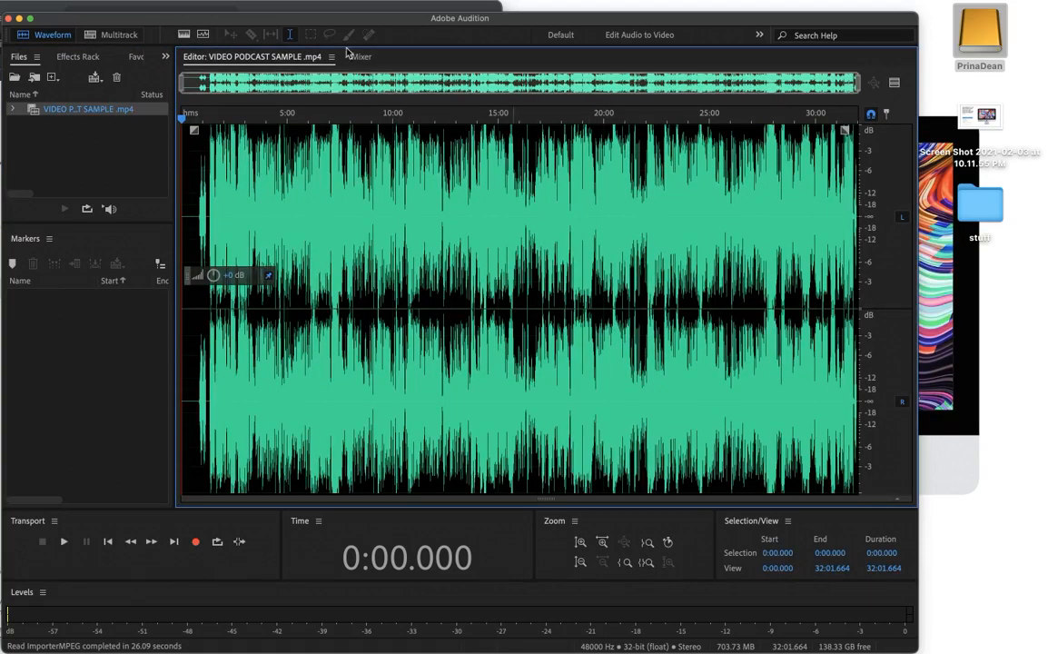
{"action": "left_click", "coordinate": [30, 18]}
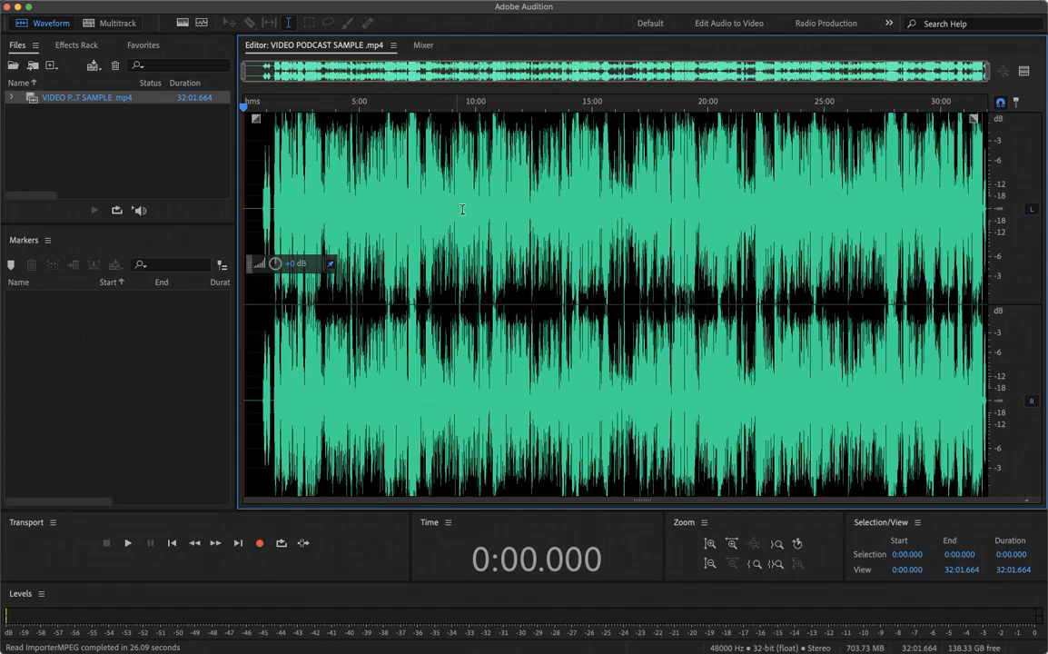
{"action": "scroll", "coordinate": [547, 210], "scroll_direction": "up", "scroll_amount": 1}
{"action": "scroll", "coordinate": [547, 210], "scroll_direction": "up", "scroll_amount": 4}
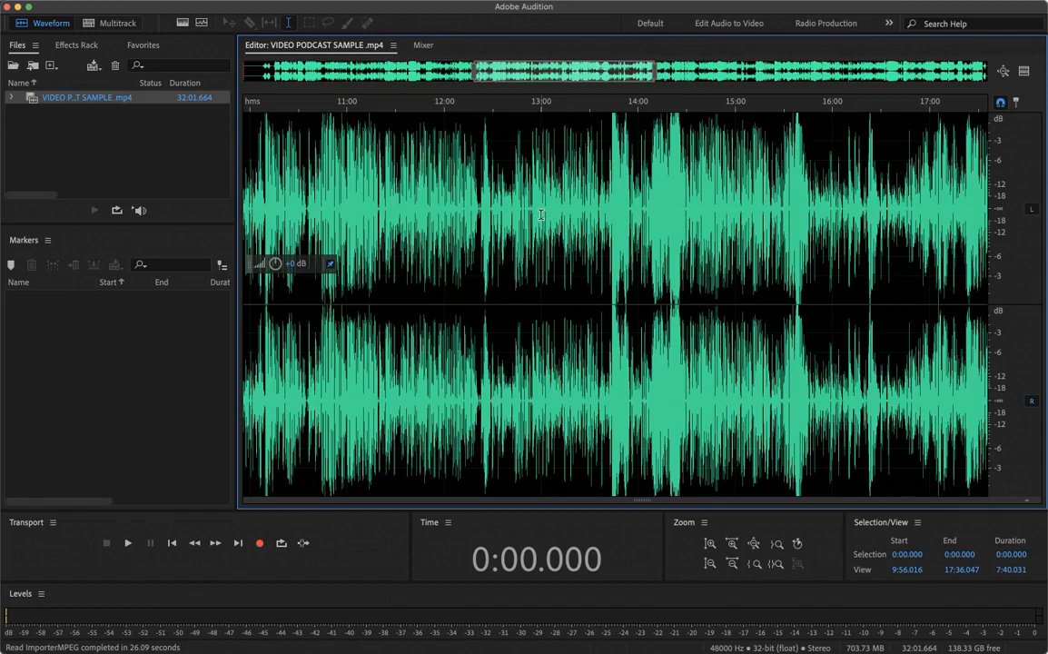
Try exporting the file as MP3 audio, browse to the external drive's Audio Training folder as a save location, and cancel the export
{"action": "left_click", "coordinate": [137, 9]}
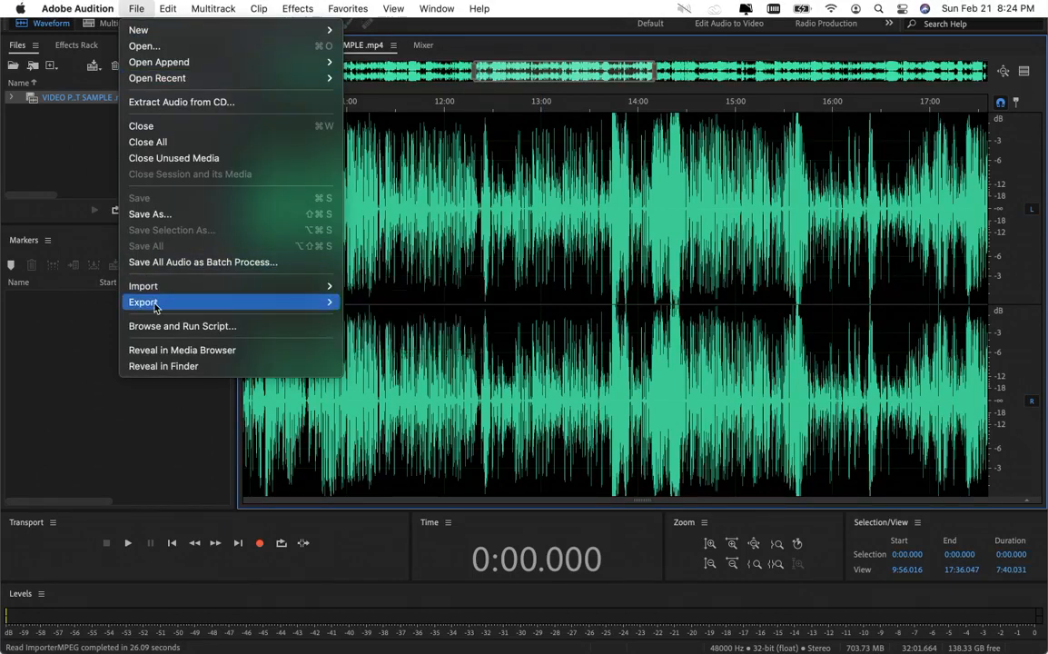
{"action": "mouse_move", "coordinate": [154, 307]}
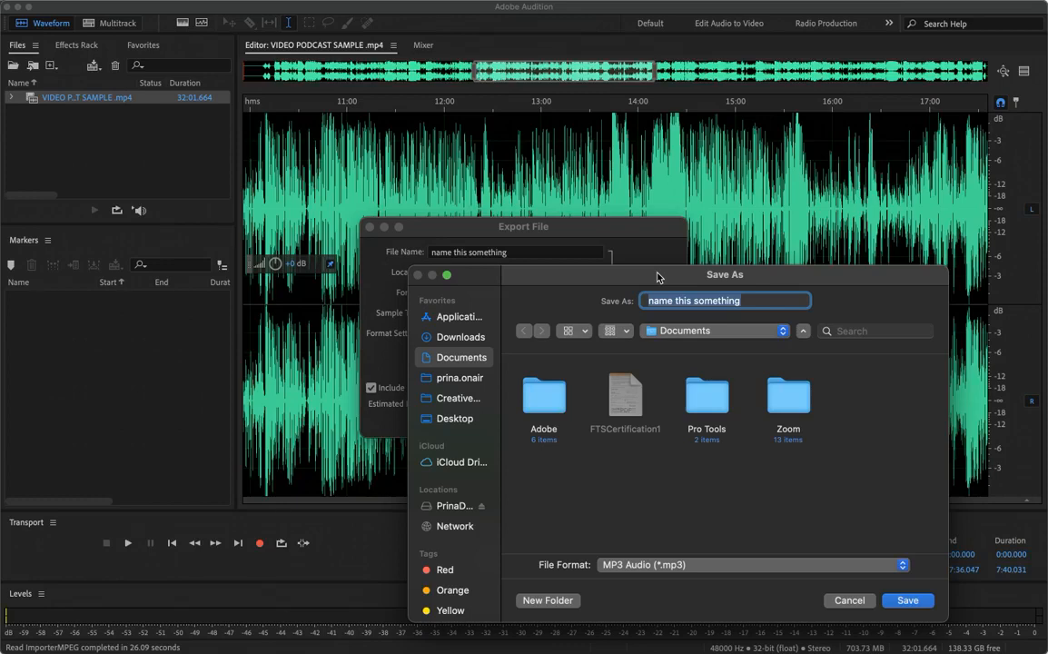
{"action": "left_click", "coordinate": [457, 506]}
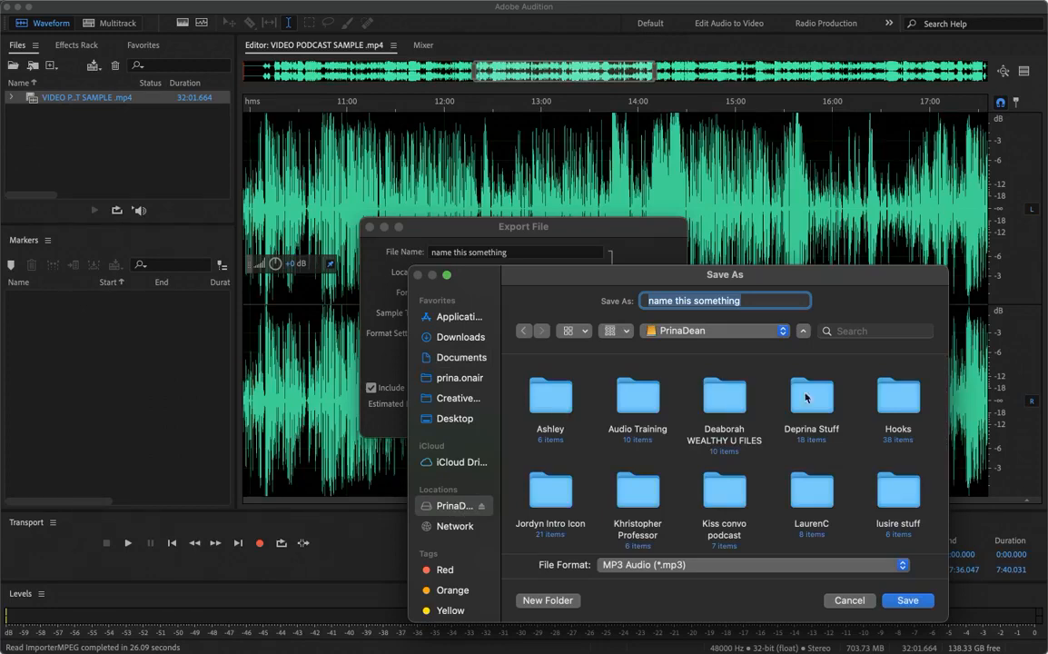
{"action": "double_click", "coordinate": [636, 400]}
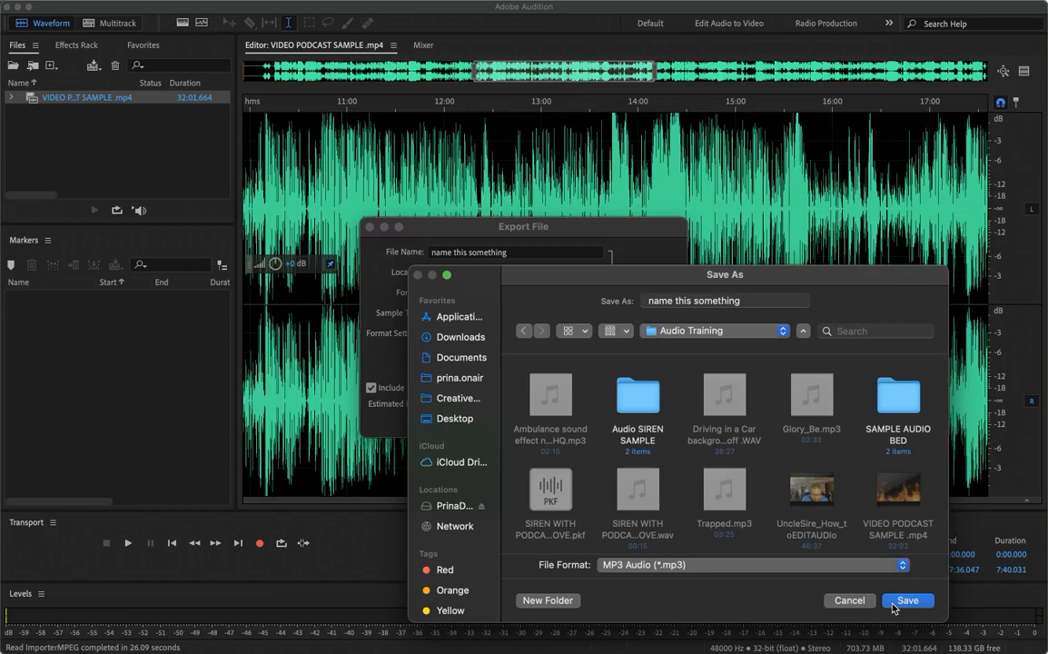
{"action": "left_click", "coordinate": [851, 603]}
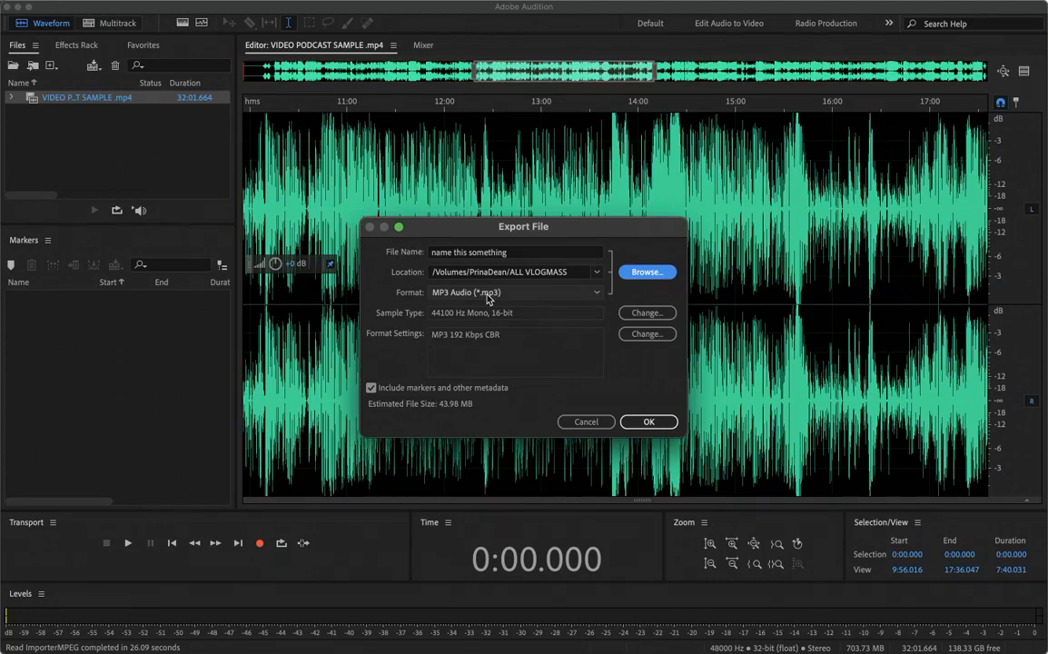
{"action": "mouse_move", "coordinate": [172, 649]}
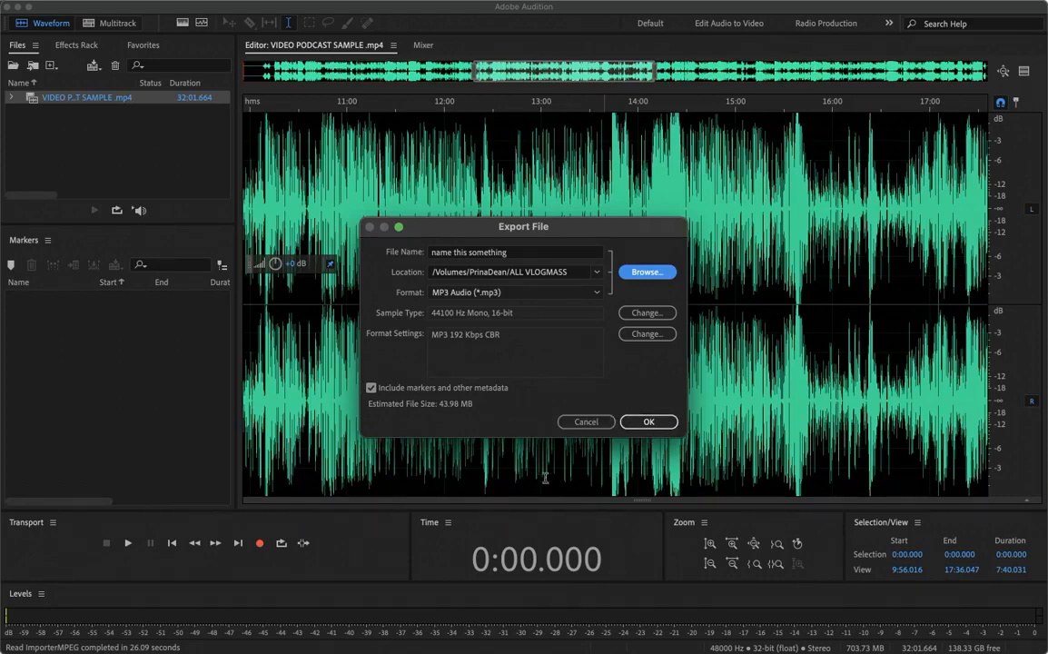
{"action": "left_click", "coordinate": [584, 423]}
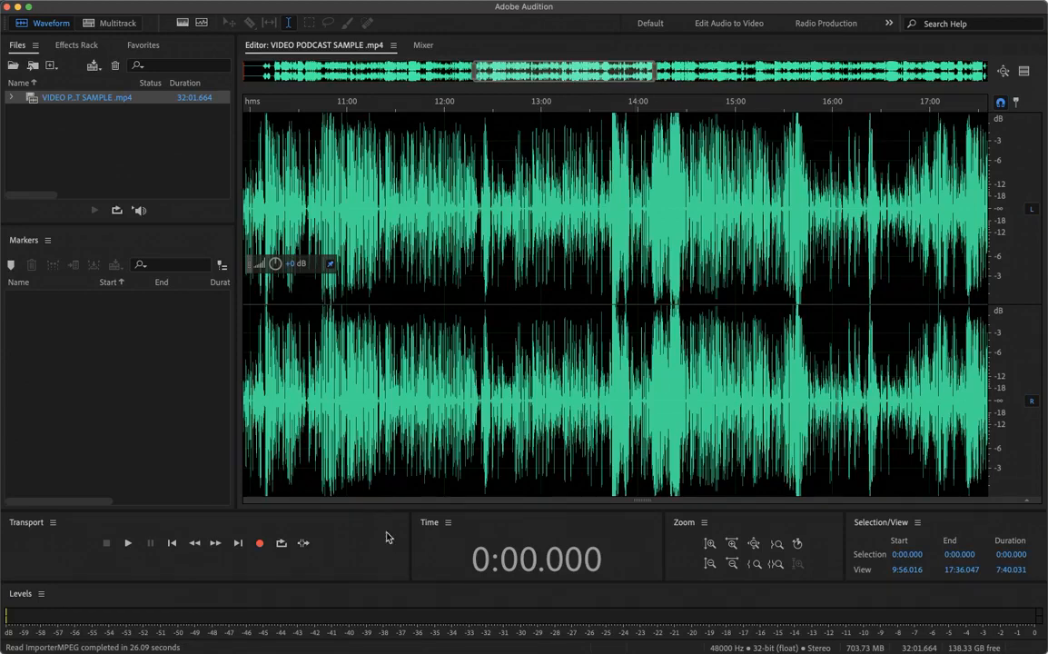
Return to the start of the waveform and place the playhead at about 0:49, just before the first short burst of audio
{"action": "scroll", "coordinate": [406, 312], "scroll_direction": "left", "scroll_amount": 10}
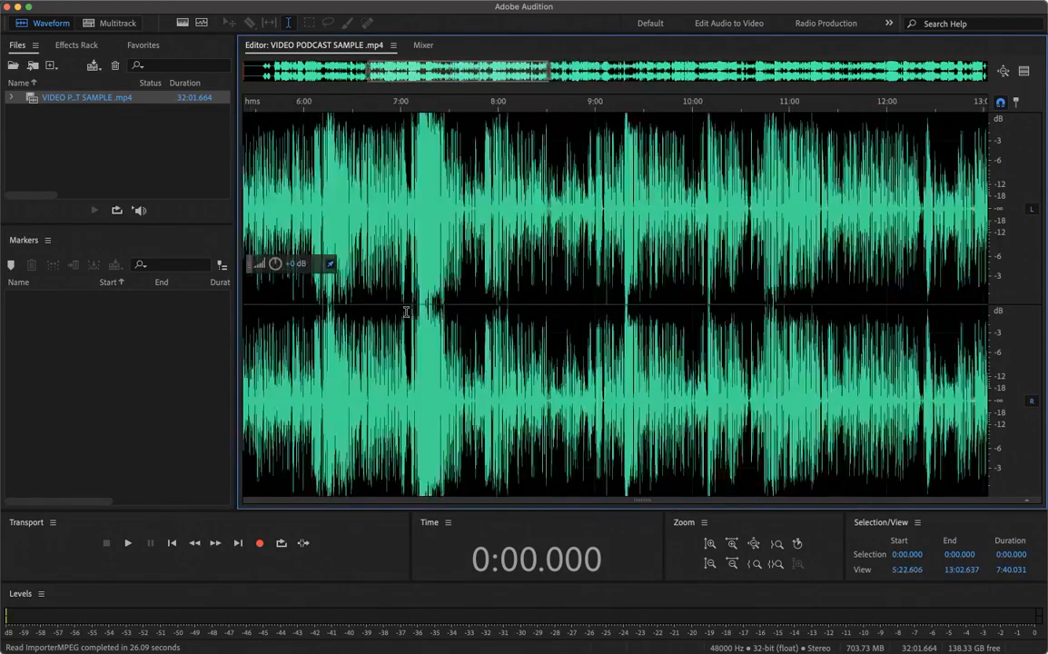
{"action": "scroll", "coordinate": [406, 312], "scroll_direction": "left", "scroll_amount": 10}
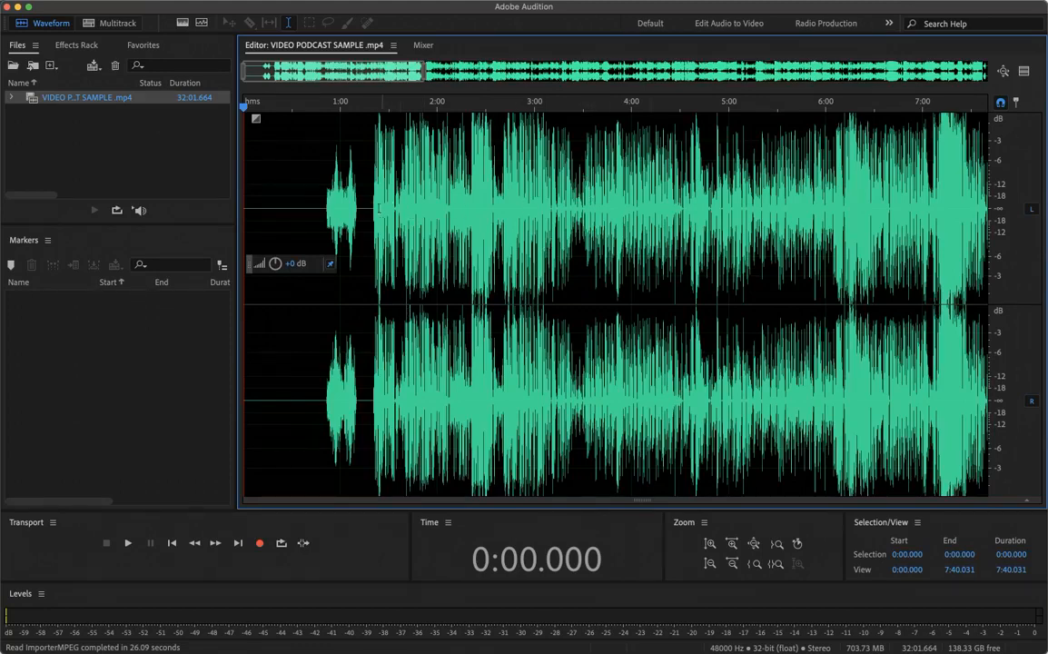
{"action": "left_click", "coordinate": [322, 208]}
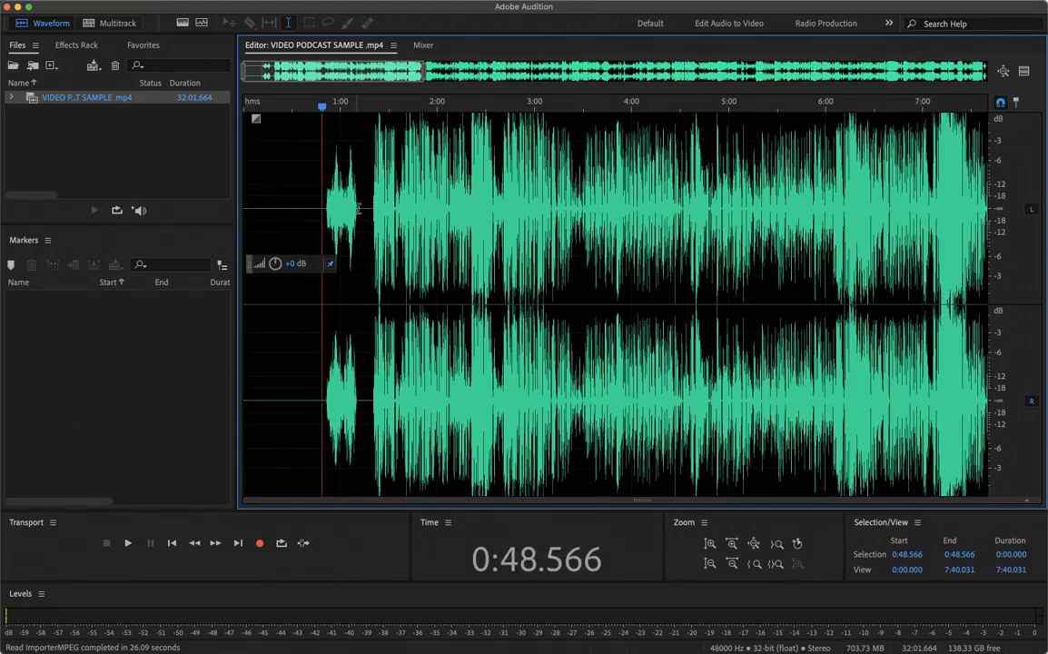
{"action": "scroll", "coordinate": [447, 222], "scroll_direction": "up", "scroll_amount": 3}
{"action": "key", "text": "Right"}
{"action": "scroll", "coordinate": [447, 223], "scroll_direction": "up", "scroll_amount": 4}
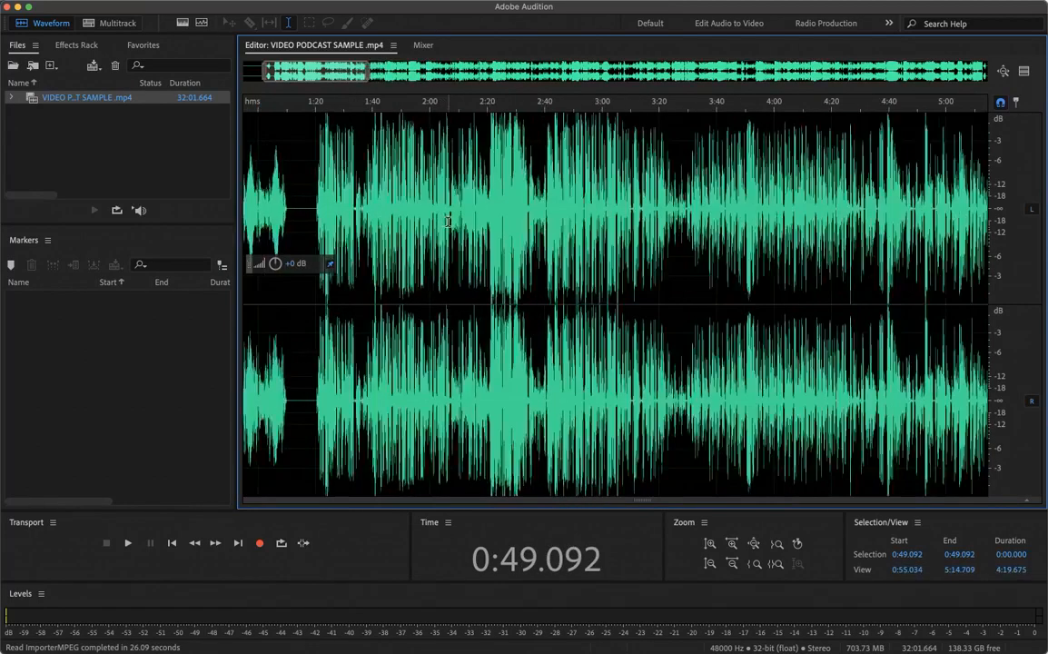
Examine the podcast waveform at close and wide magnification, from its opening section through the middle of the recording
{"action": "scroll", "coordinate": [447, 222], "scroll_direction": "left", "scroll_amount": 5}
{"action": "scroll", "coordinate": [448, 222], "scroll_direction": "up", "scroll_amount": 5}
{"action": "scroll", "coordinate": [448, 222], "scroll_direction": "down", "scroll_amount": 10}
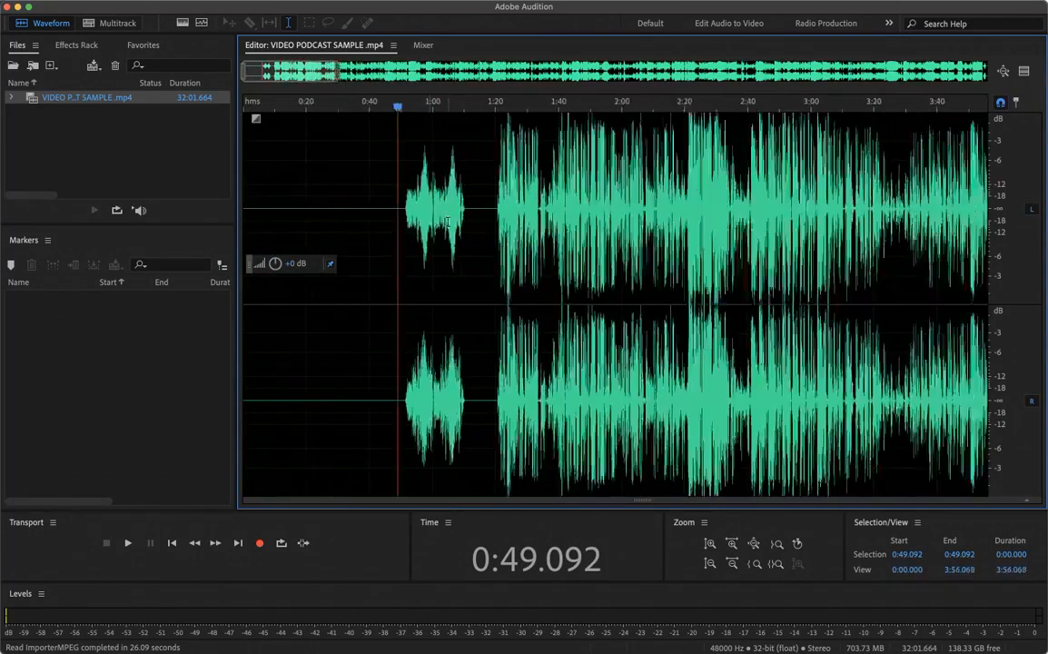
{"action": "scroll", "coordinate": [448, 221], "scroll_direction": "right", "scroll_amount": 5}
{"action": "scroll", "coordinate": [455, 218], "scroll_direction": "up", "scroll_amount": 2}
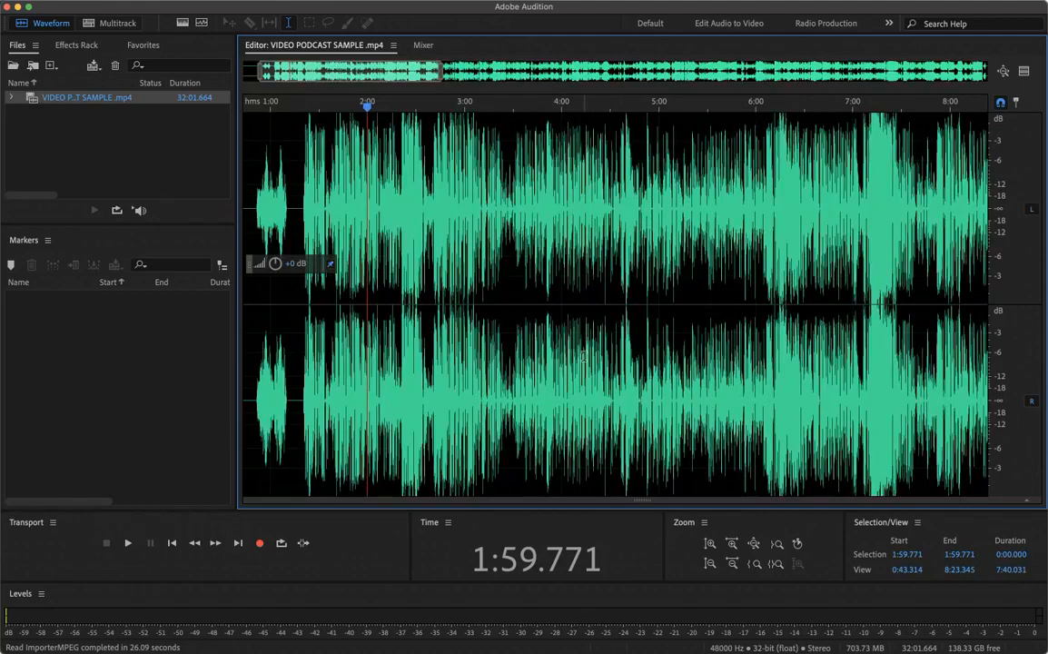
{"action": "scroll", "coordinate": [585, 357], "scroll_direction": "up", "scroll_amount": 2}
{"action": "scroll", "coordinate": [585, 357], "scroll_direction": "down", "scroll_amount": 5}
{"action": "scroll", "coordinate": [585, 357], "scroll_direction": "right", "scroll_amount": 3}
{"action": "scroll", "coordinate": [586, 357], "scroll_direction": "up", "scroll_amount": 2}
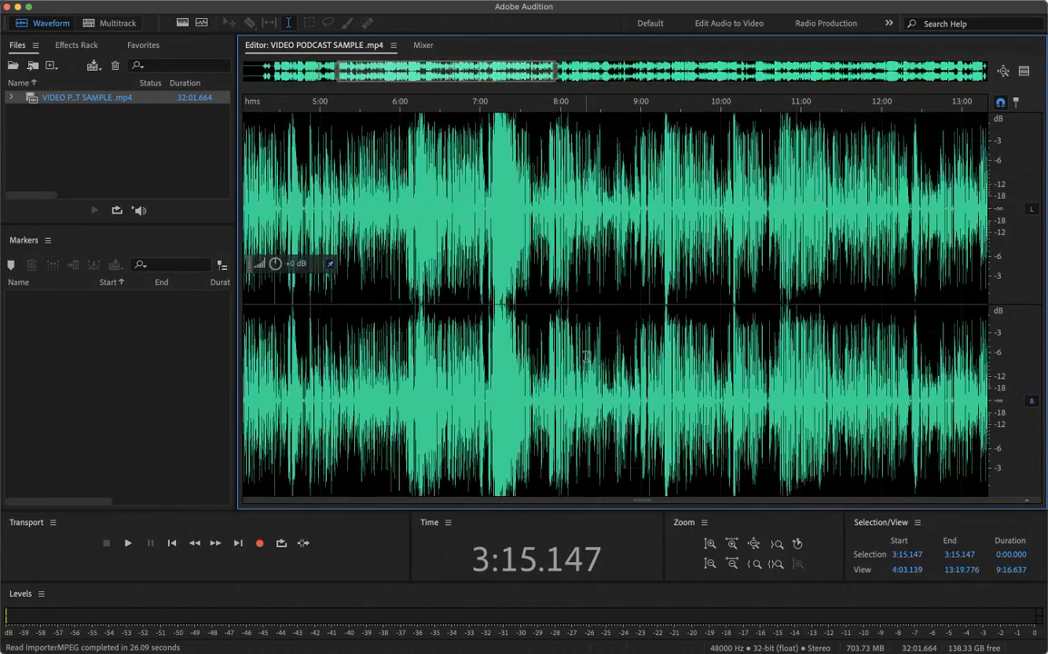
{"action": "scroll", "coordinate": [586, 357], "scroll_direction": "down", "scroll_amount": 4}
{"action": "scroll", "coordinate": [586, 356], "scroll_direction": "up", "scroll_amount": 1}
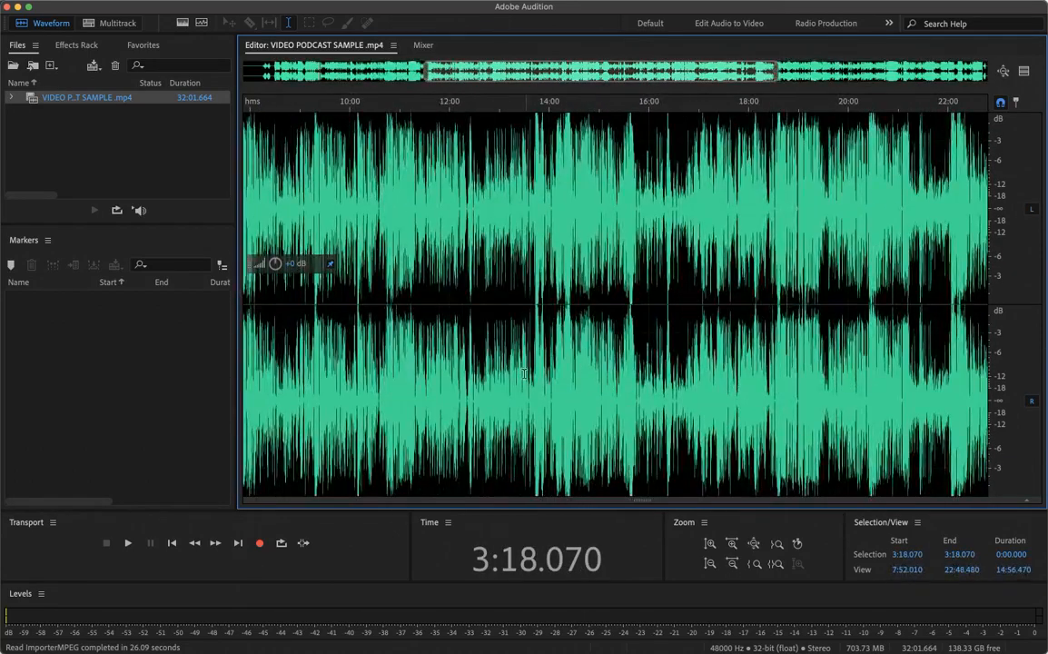
{"action": "scroll", "coordinate": [517, 355], "scroll_direction": "down", "scroll_amount": 3}
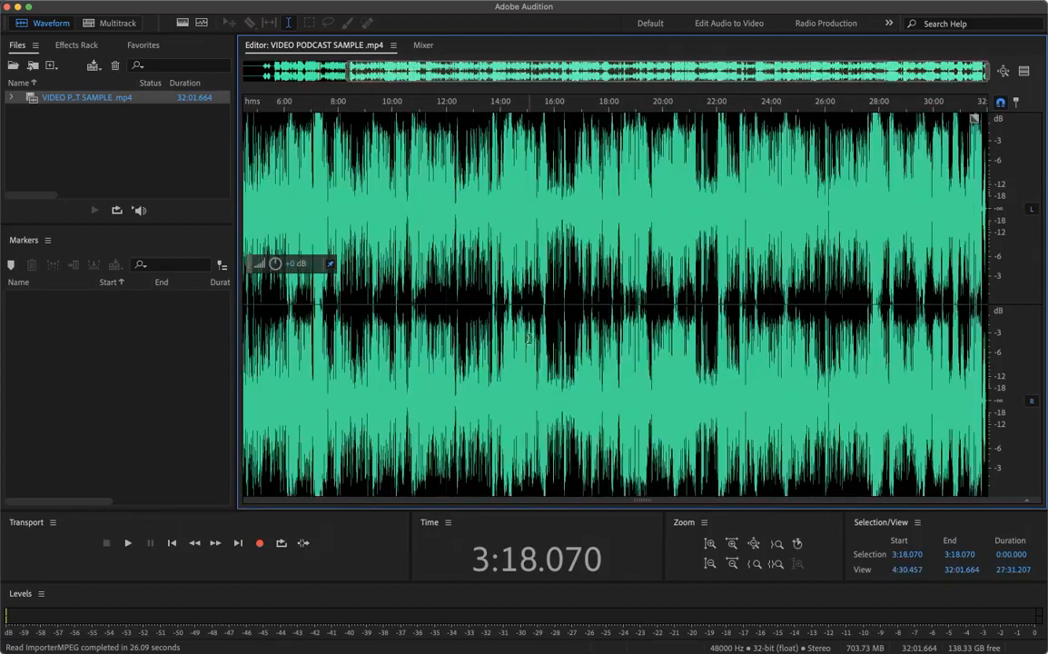
{"action": "scroll", "coordinate": [528, 338], "scroll_direction": "up", "scroll_amount": 3}
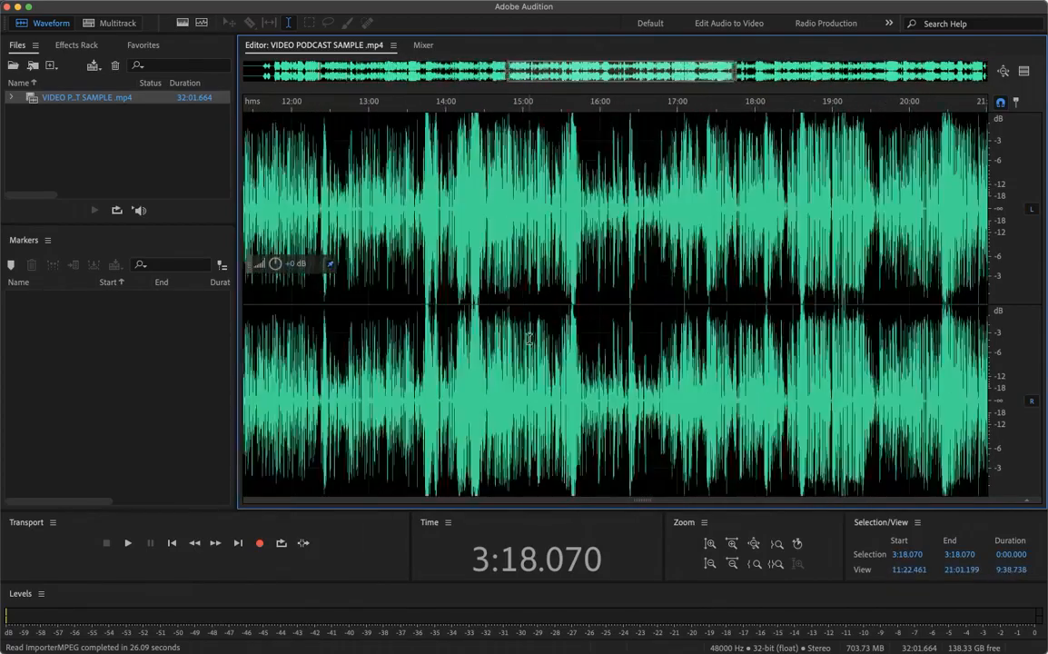
{"action": "scroll", "coordinate": [528, 339], "scroll_direction": "down", "scroll_amount": 3}
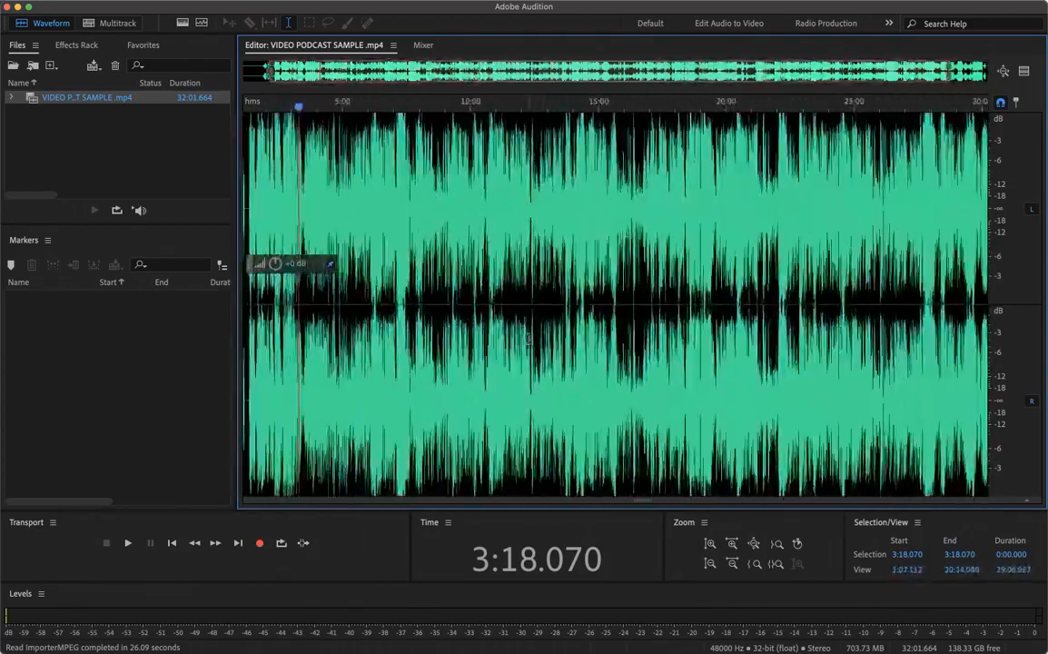
{"action": "scroll", "coordinate": [527, 339], "scroll_direction": "up", "scroll_amount": 4}
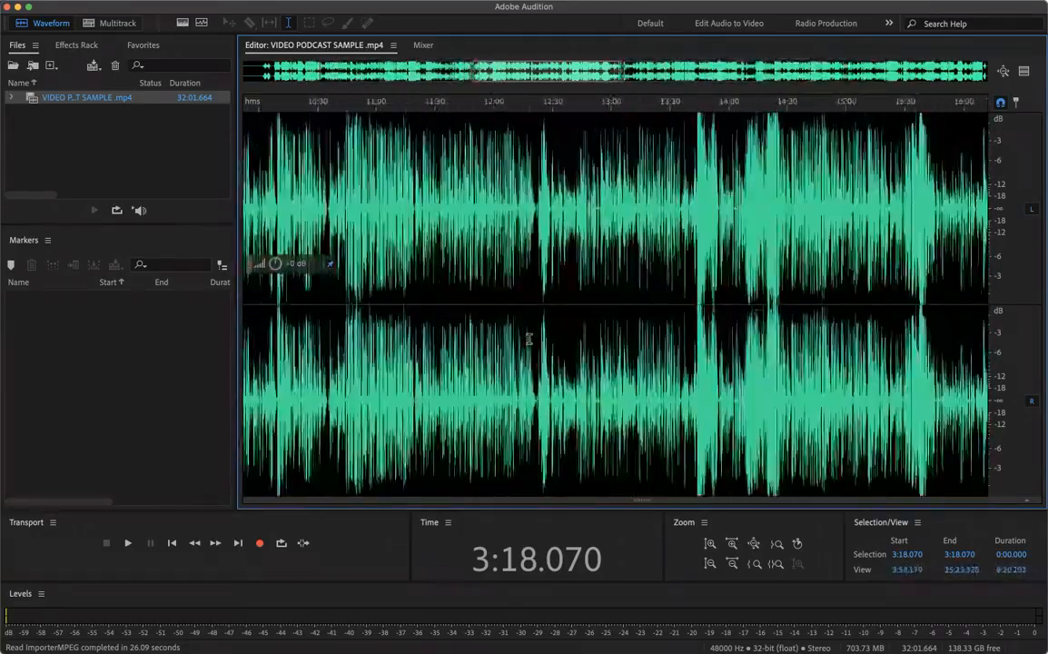
{"action": "scroll", "coordinate": [530, 339], "scroll_direction": "down", "scroll_amount": 3}
{"action": "scroll", "coordinate": [529, 339], "scroll_direction": "up", "scroll_amount": 3}
{"action": "scroll", "coordinate": [529, 339], "scroll_direction": "down", "scroll_amount": 3}
{"action": "scroll", "coordinate": [530, 339], "scroll_direction": "up", "scroll_amount": 3}
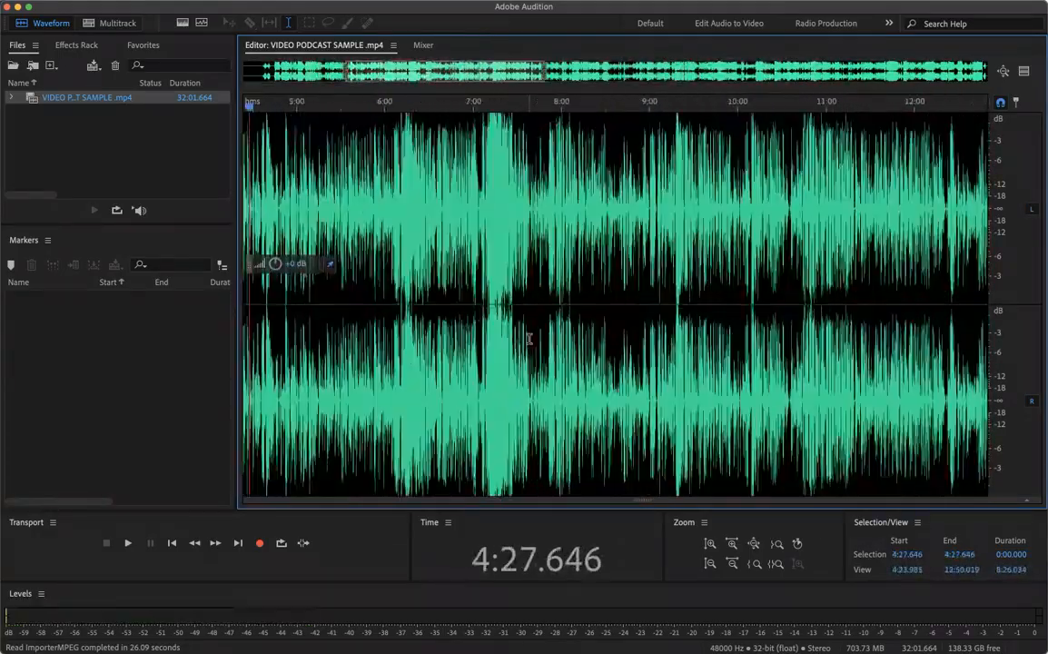
{"action": "scroll", "coordinate": [530, 339], "scroll_direction": "up", "scroll_amount": 3}
{"action": "scroll", "coordinate": [530, 339], "scroll_direction": "down", "scroll_amount": 3}
{"action": "scroll", "coordinate": [529, 339], "scroll_direction": "up", "scroll_amount": 3}
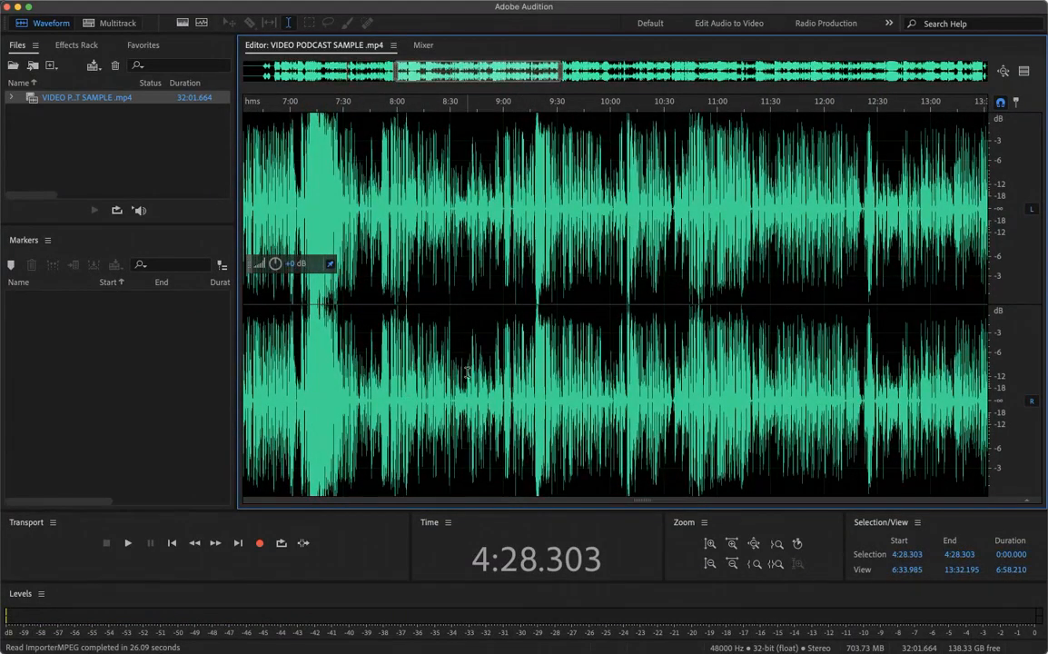
Use the waveform overview to shift the visible range toward the beginning of the recording, starting at about 0:45
{"action": "scroll", "coordinate": [467, 371], "scroll_direction": "down", "scroll_amount": 5}
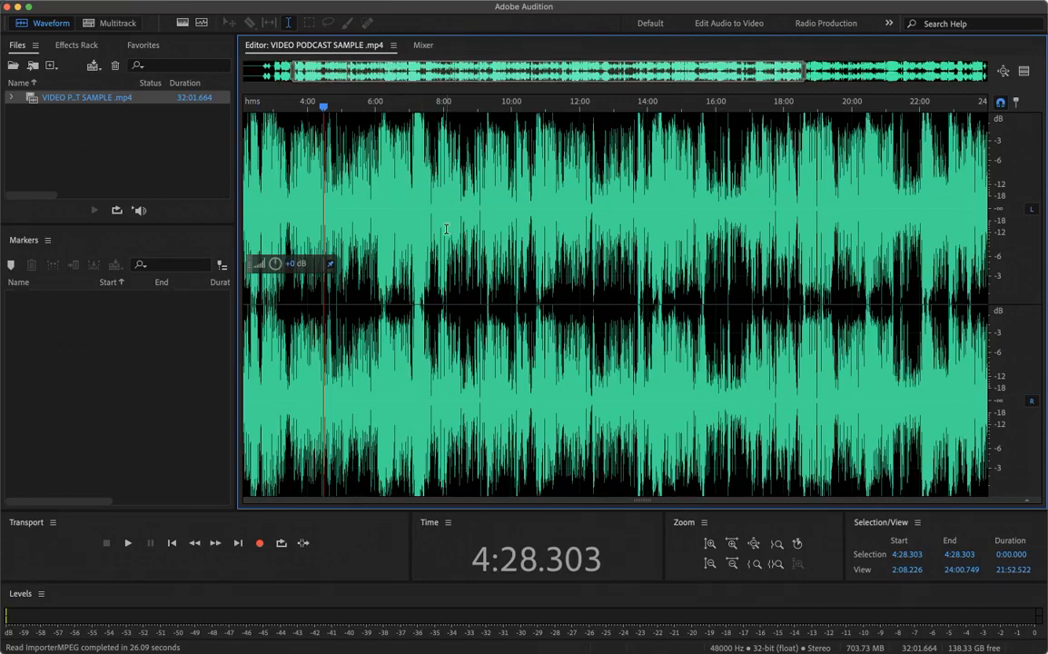
{"action": "left_click", "coordinate": [290, 73]}
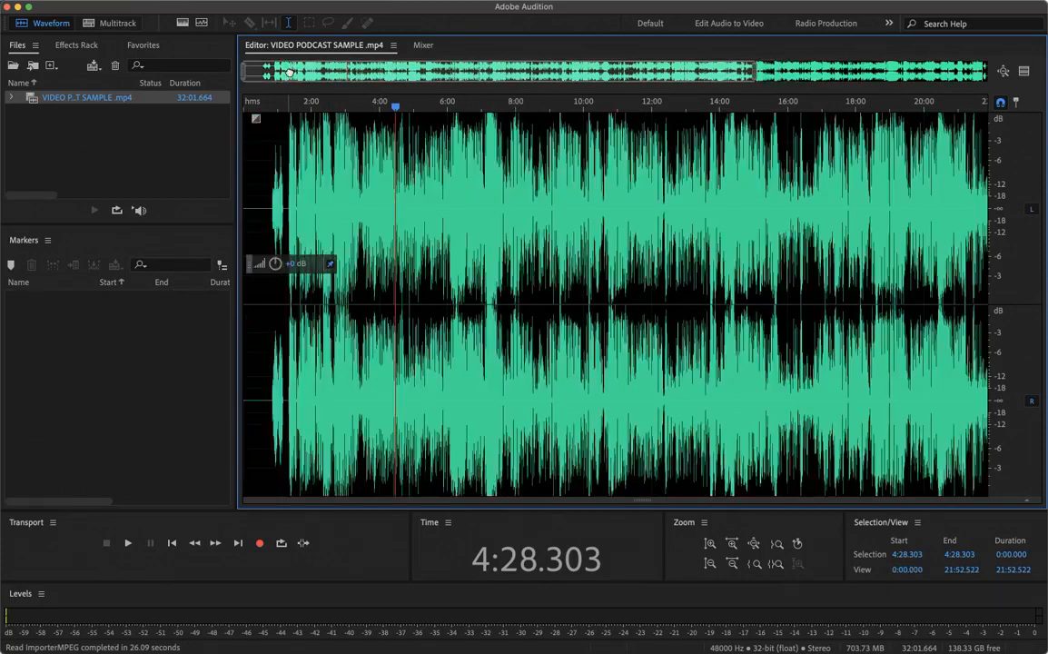
{"action": "left_click_drag", "start_coordinate": [290, 73], "coordinate": [266, 71]}
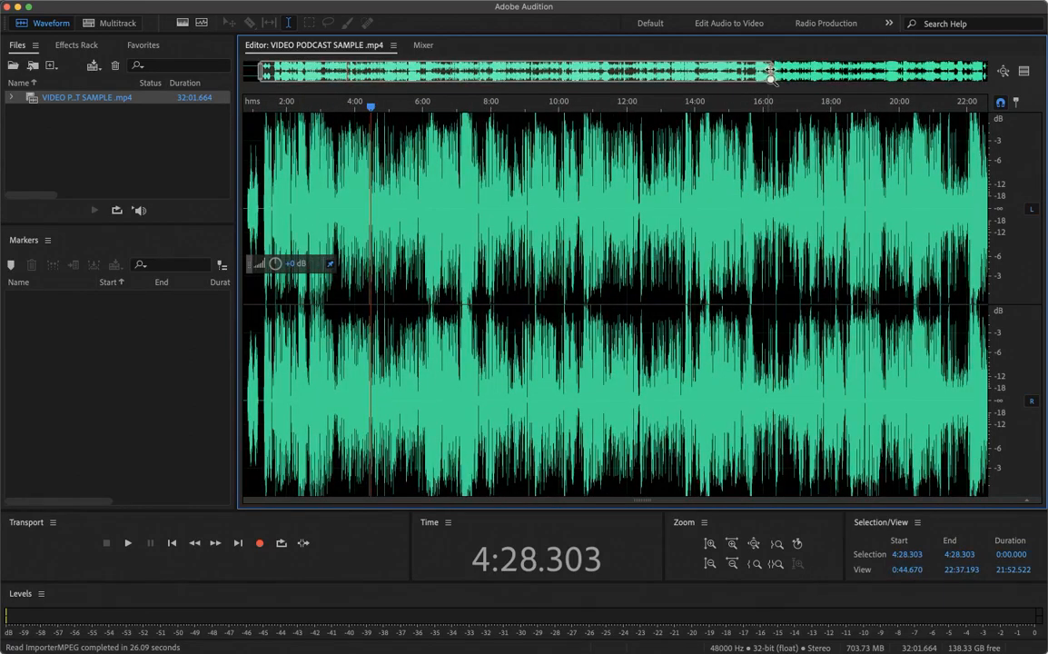
Narrow the visible range to about 0:45–4:01 and select the audio from 1:20 to about 1:33
{"action": "left_click_drag", "start_coordinate": [770, 77], "coordinate": [414, 80]}
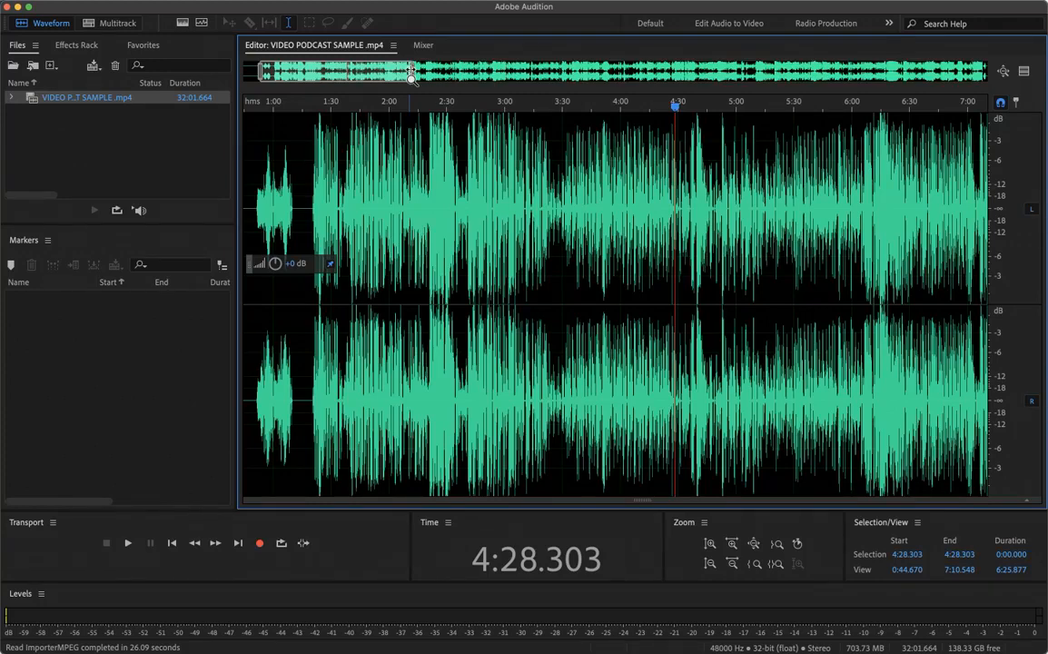
{"action": "left_click_drag", "start_coordinate": [413, 79], "coordinate": [338, 80]}
{"action": "left_click", "coordinate": [375, 202]}
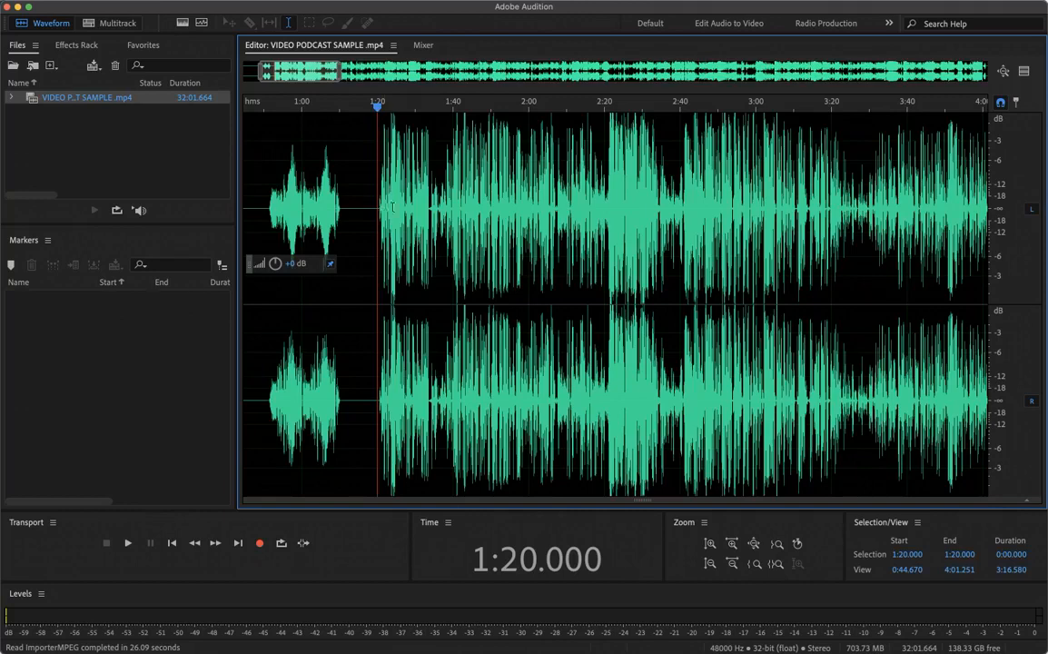
{"action": "left_click_drag", "start_coordinate": [376, 208], "coordinate": [428, 207]}
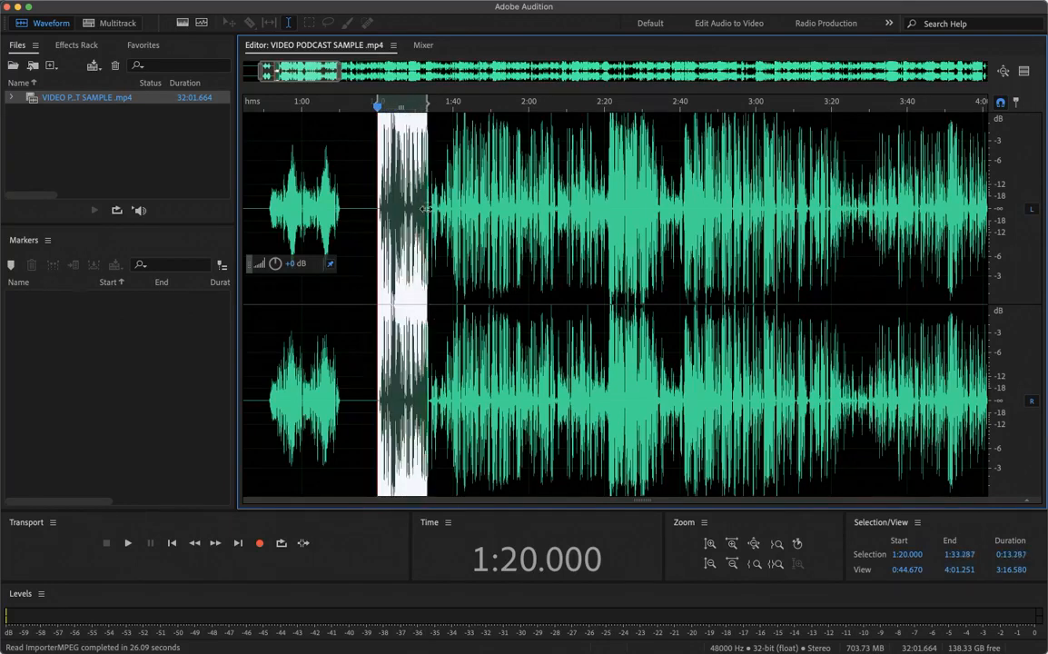
Clear the selection, set the playhead at 1:40, and select the quieter passage from there back to about 1:34
{"action": "left_click", "coordinate": [440, 207]}
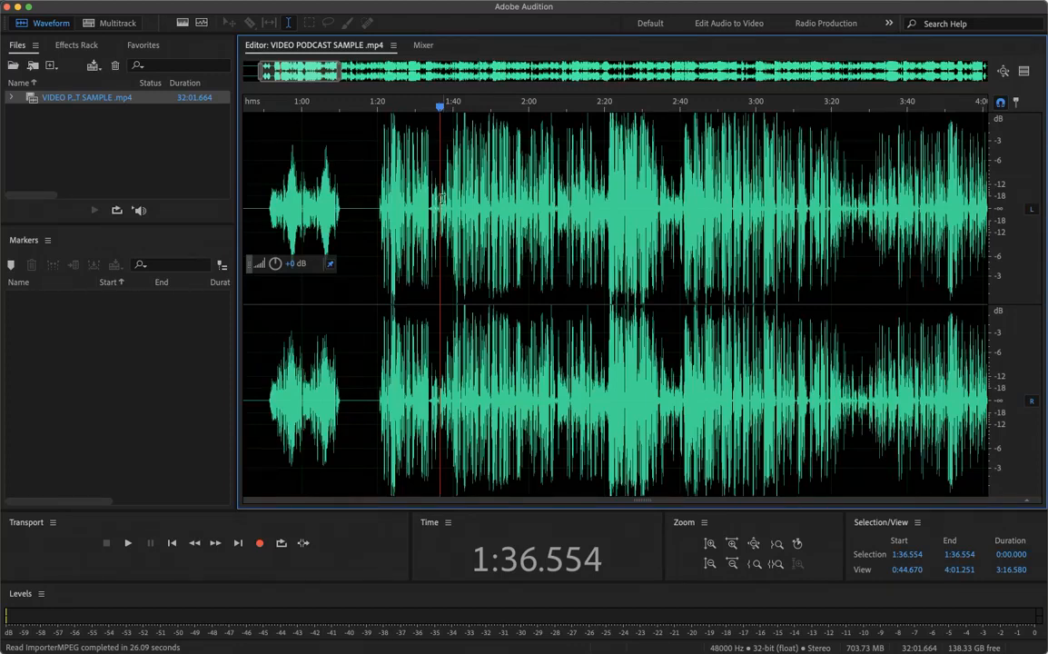
{"action": "left_click_drag", "start_coordinate": [440, 111], "coordinate": [445, 110]}
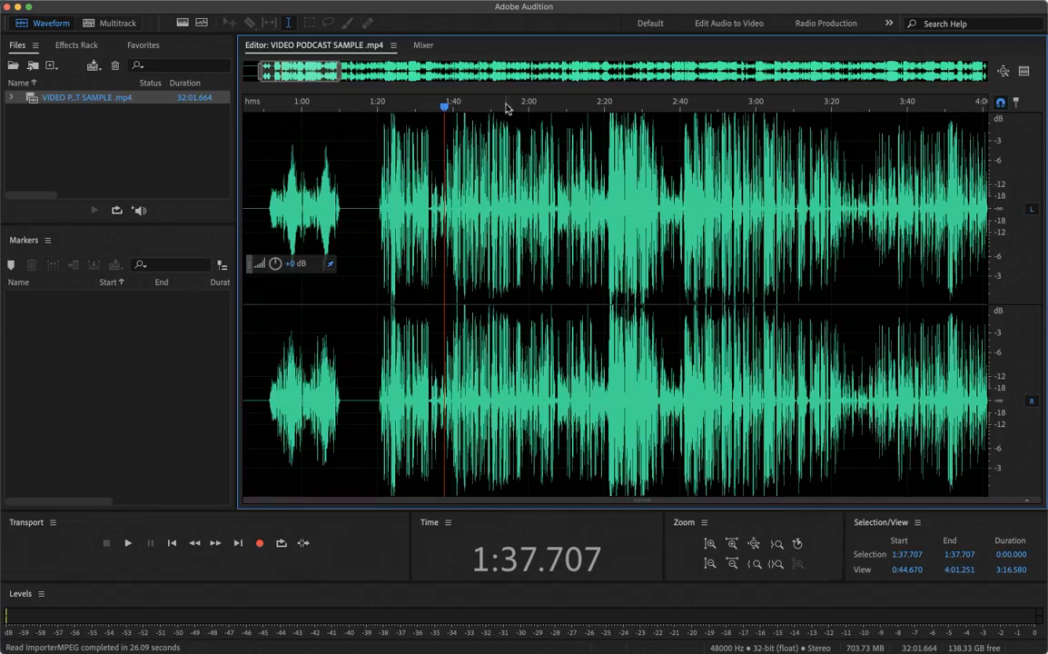
{"action": "left_click_drag", "start_coordinate": [445, 107], "coordinate": [452, 106]}
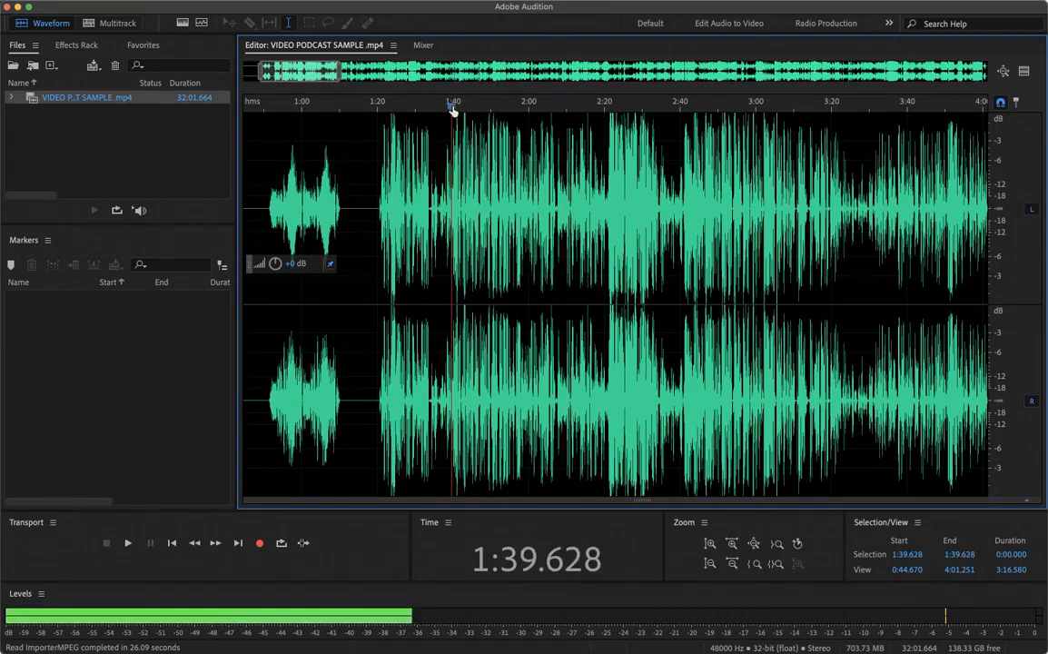
{"action": "left_click", "coordinate": [451, 287]}
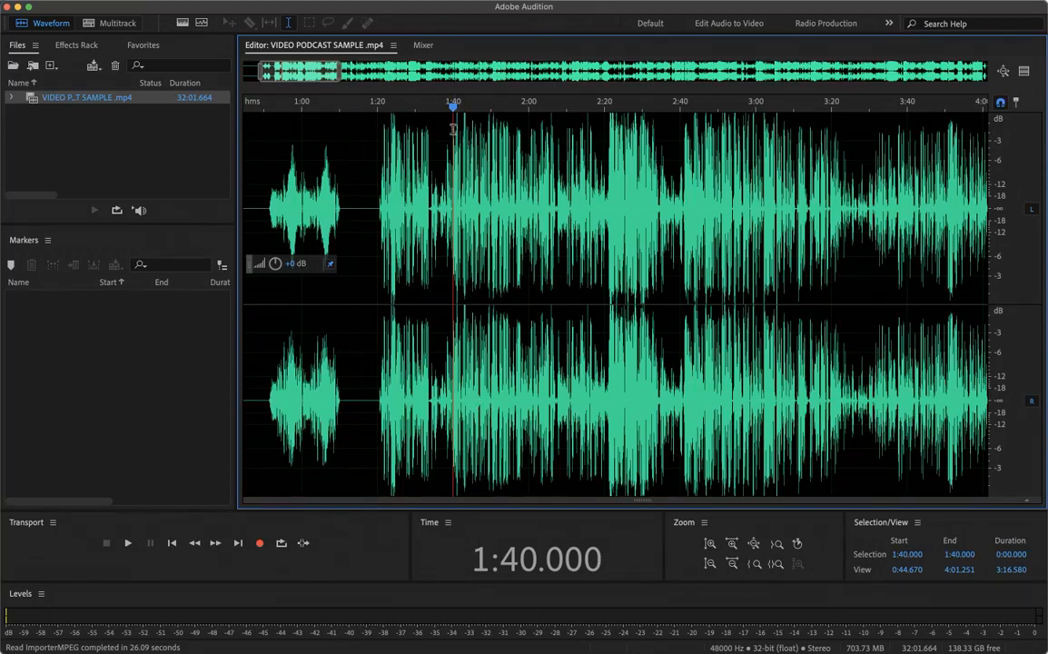
{"action": "left_click_drag", "start_coordinate": [453, 129], "coordinate": [431, 133]}
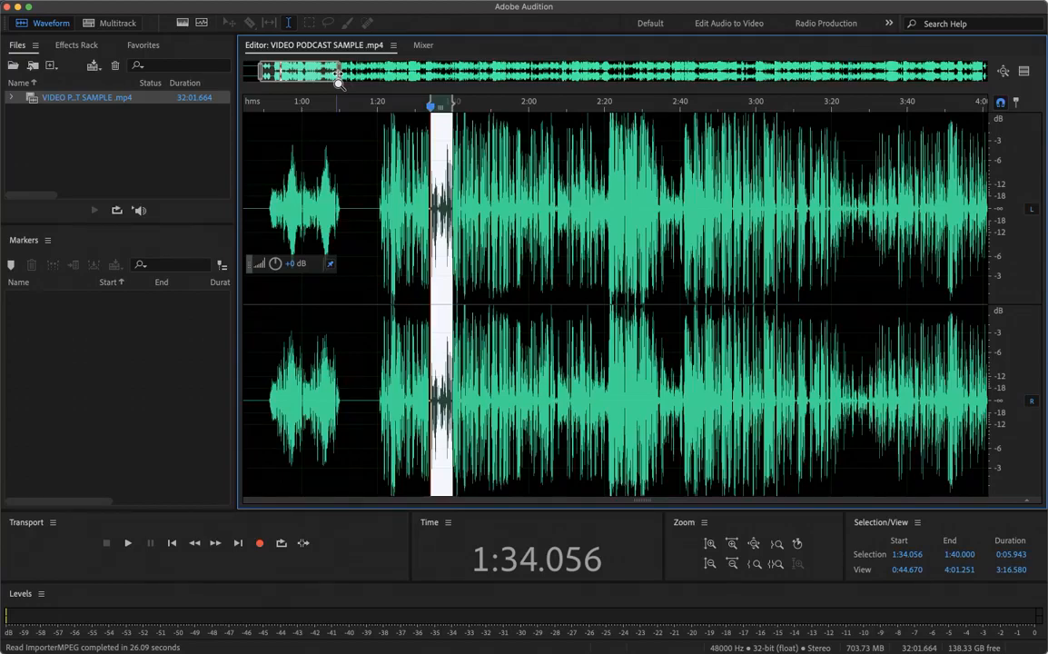
Examine the selected quiet passage and the louder audio around it at several magnifications, finishing with about 19 seconds in view
{"action": "left_click_drag", "start_coordinate": [338, 82], "coordinate": [287, 78]}
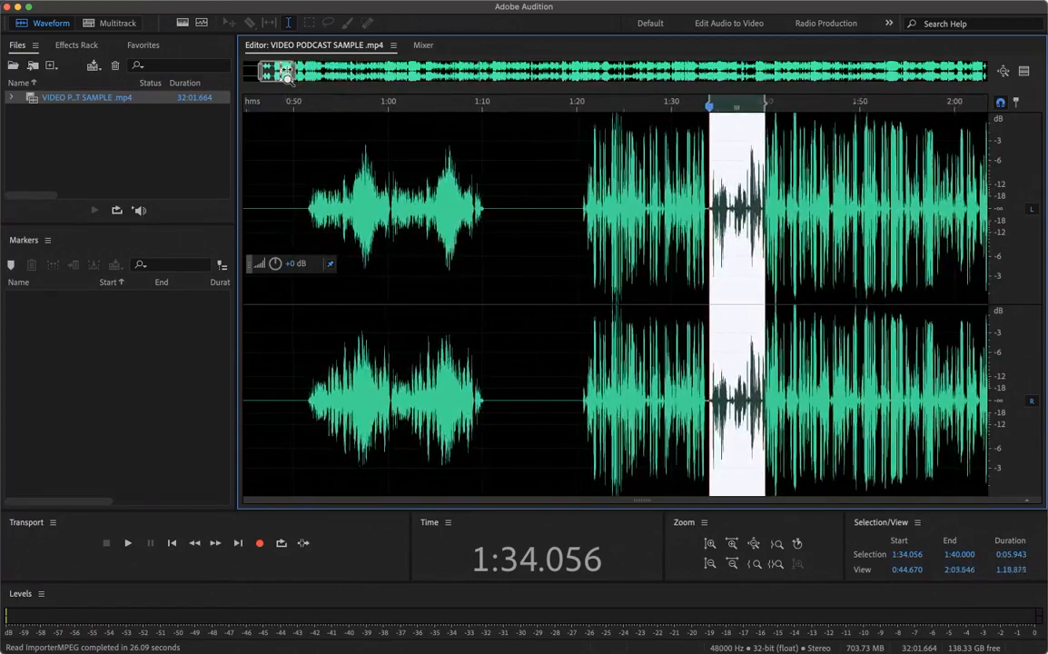
{"action": "left_click_drag", "start_coordinate": [372, 74], "coordinate": [282, 78]}
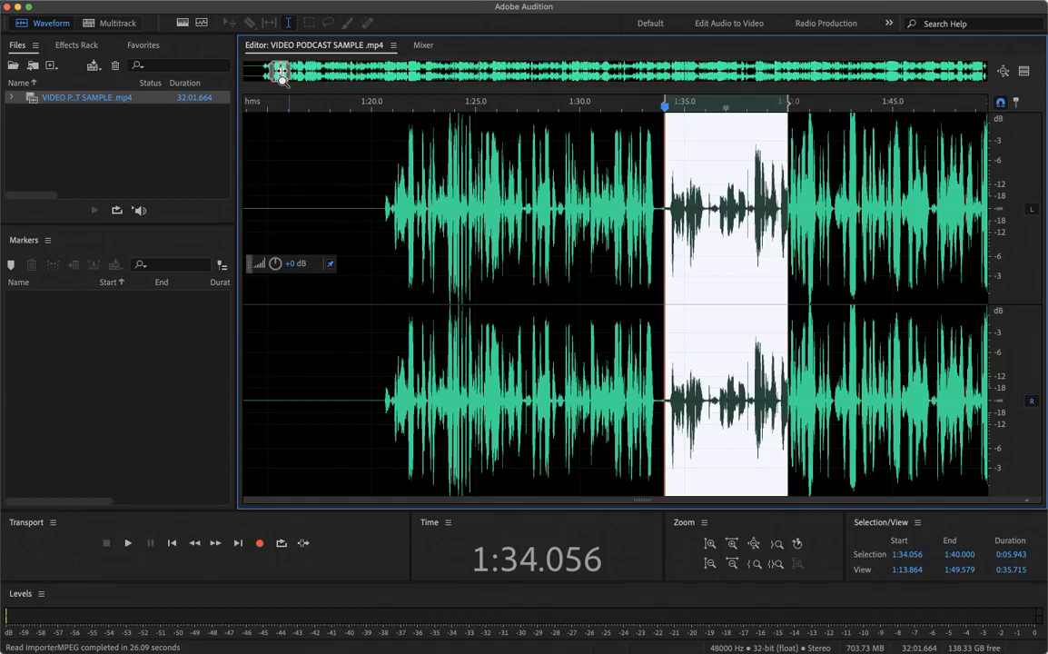
{"action": "left_click_drag", "start_coordinate": [281, 73], "coordinate": [272, 72]}
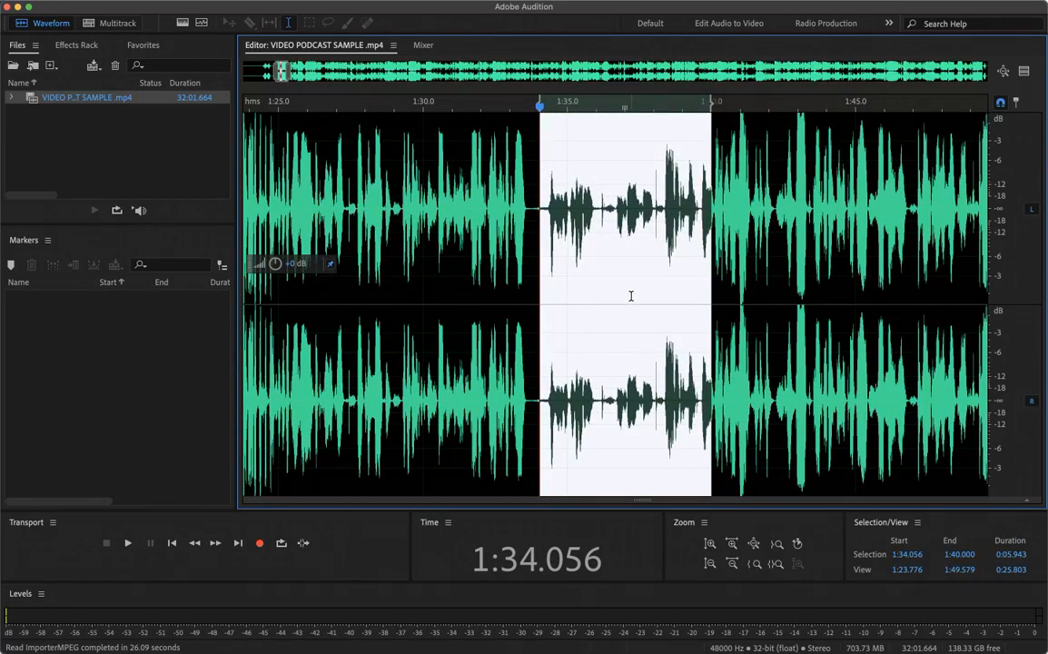
{"action": "scroll", "coordinate": [631, 296], "scroll_direction": "down", "scroll_amount": 5}
{"action": "scroll", "coordinate": [631, 296], "scroll_direction": "up", "scroll_amount": 6}
{"action": "scroll", "coordinate": [631, 297], "scroll_direction": "down", "scroll_amount": 5}
{"action": "scroll", "coordinate": [631, 296], "scroll_direction": "up", "scroll_amount": 7}
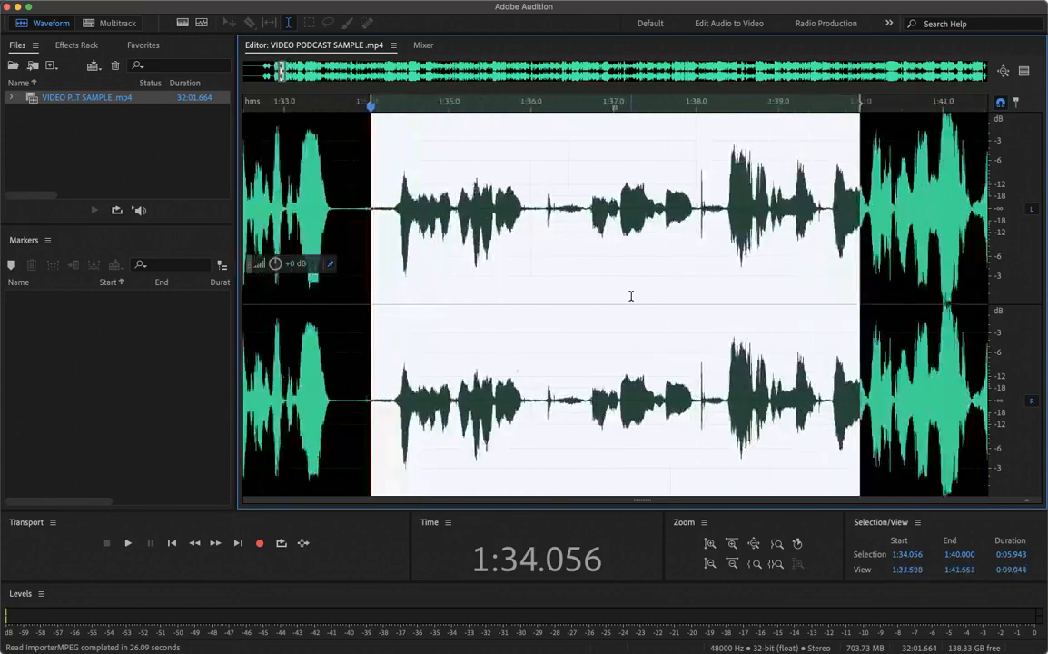
{"action": "scroll", "coordinate": [631, 296], "scroll_direction": "down", "scroll_amount": 3}
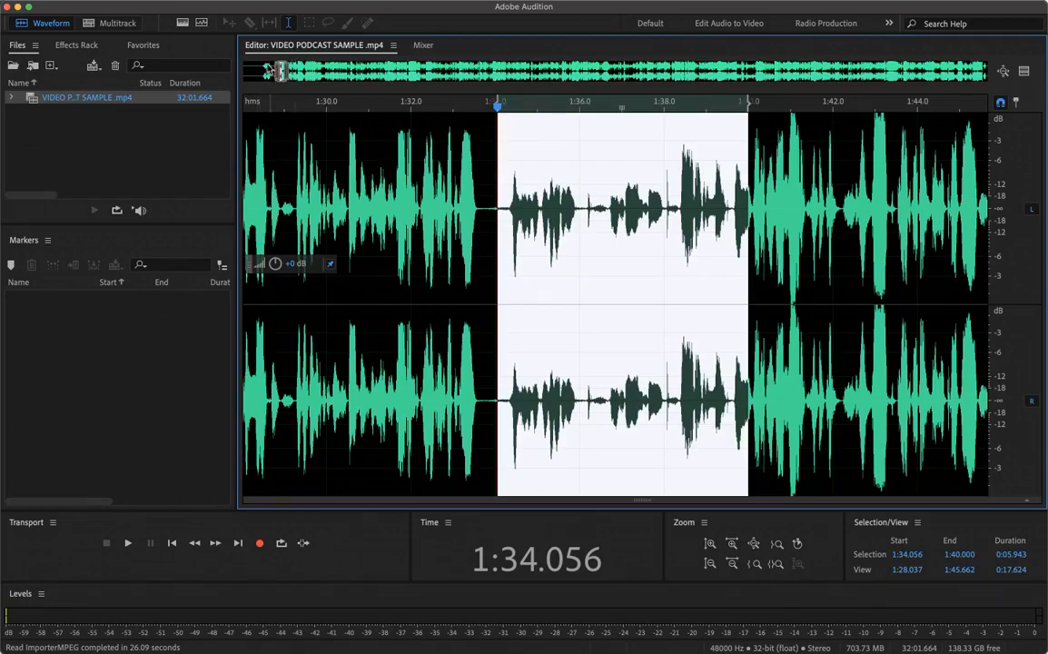
{"action": "mouse_move", "coordinate": [286, 70]}
{"action": "left_mouse_down"}
{"action": "mouse_move", "coordinate": [313, 73]}
{"action": "mouse_move", "coordinate": [282, 71]}
{"action": "left_mouse_up"}
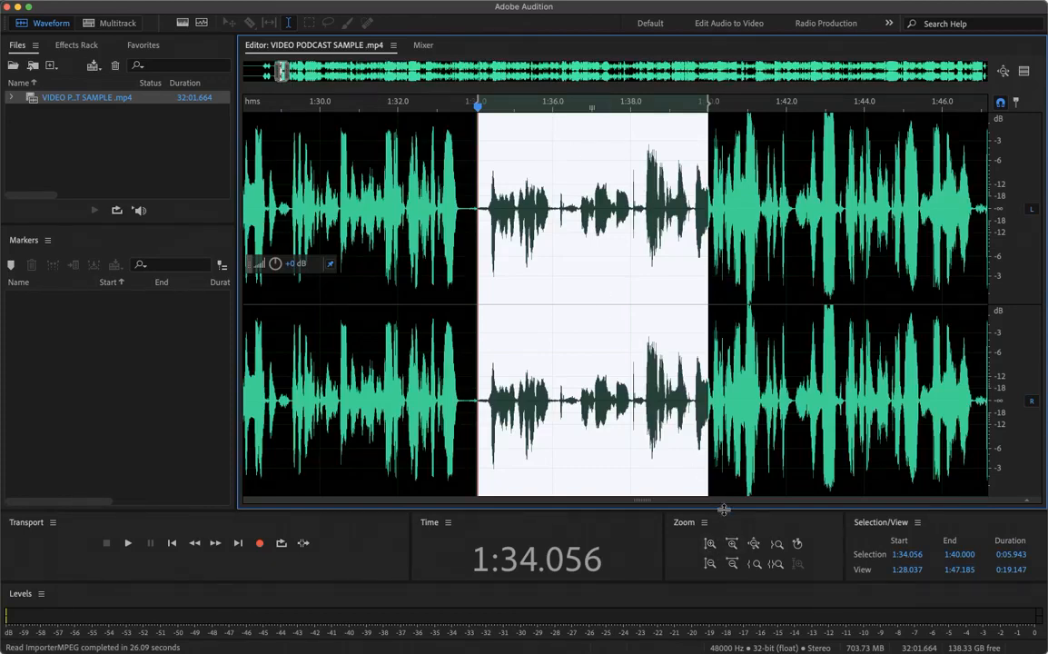
Make the row containing the transport, time and zoom controls taller by reducing the waveform editor's height
{"action": "left_click_drag", "start_coordinate": [724, 510], "coordinate": [736, 447]}
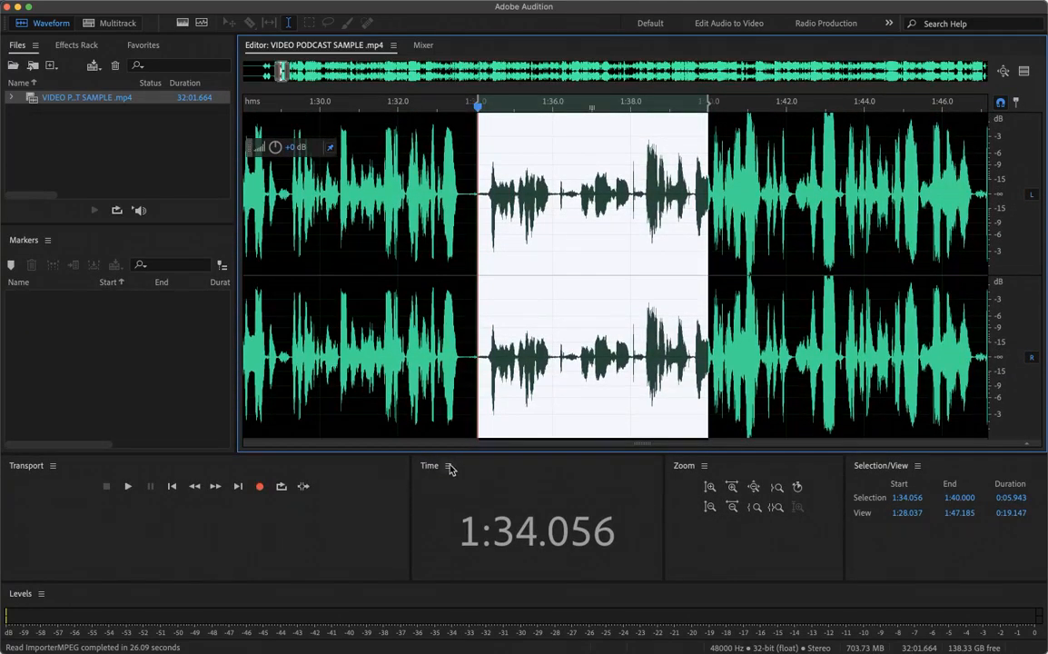
{"action": "left_click", "coordinate": [704, 466]}
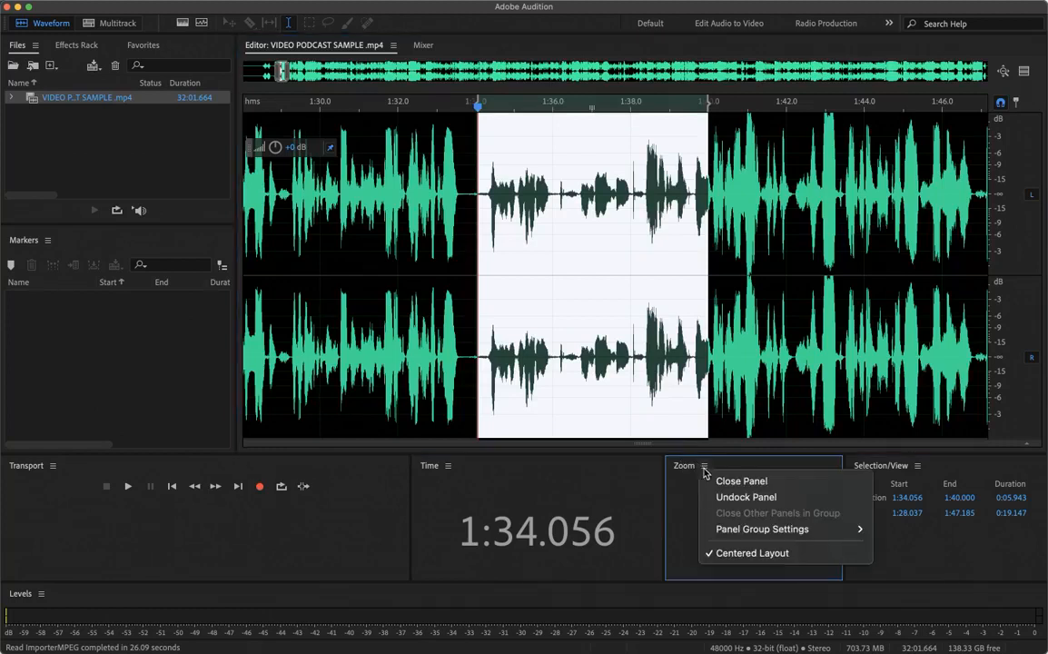
{"action": "left_click", "coordinate": [576, 473]}
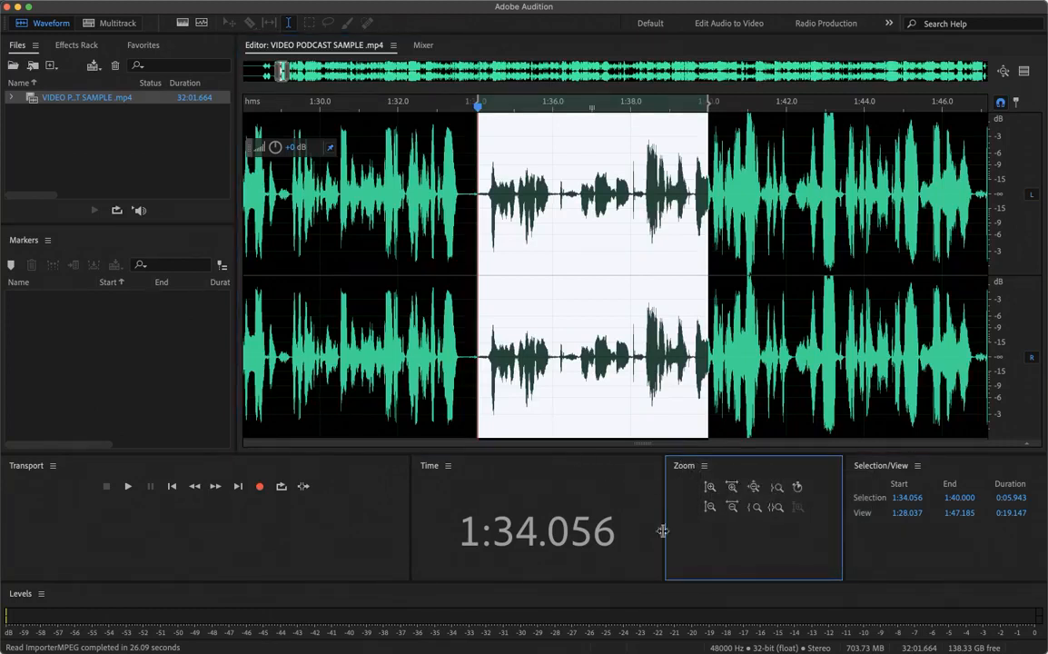
Zoom in on time in repeated increments inside the selected passage until about 2.6 seconds are in view
{"action": "left_click", "coordinate": [733, 487]}
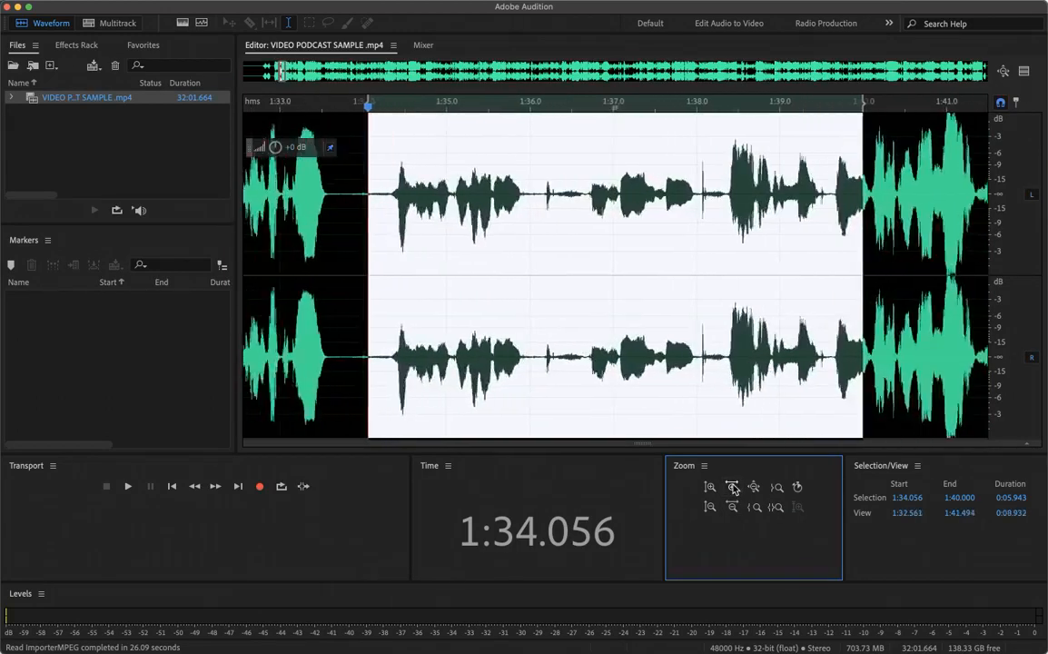
{"action": "left_click", "coordinate": [733, 488]}
{"action": "left_click", "coordinate": [733, 488]}
{"action": "left_click", "coordinate": [733, 488]}
{"action": "left_click", "coordinate": [733, 488]}
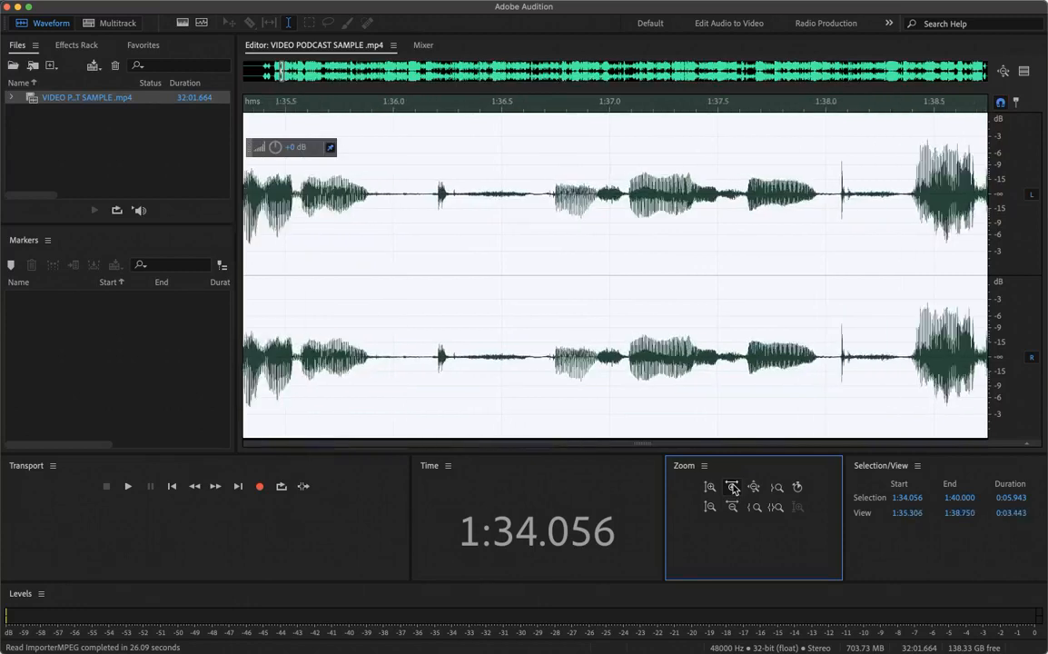
{"action": "left_click", "coordinate": [733, 488]}
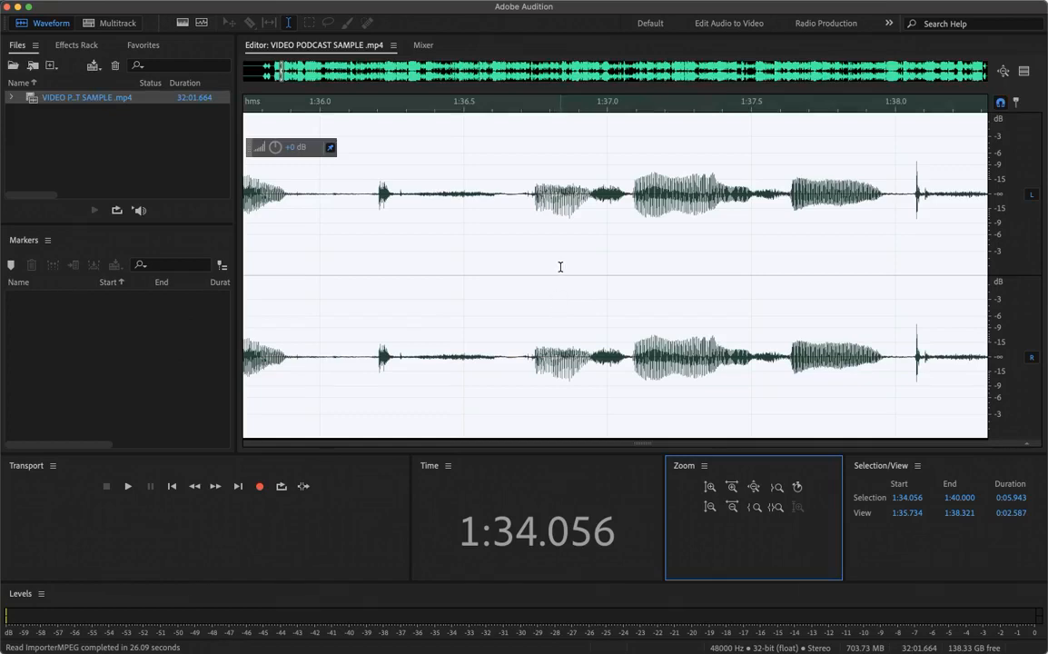
Examine the selected passage from its full extent down to the individual sample points around 1:36.820
{"action": "scroll", "coordinate": [561, 266], "scroll_direction": "down", "scroll_amount": 5}
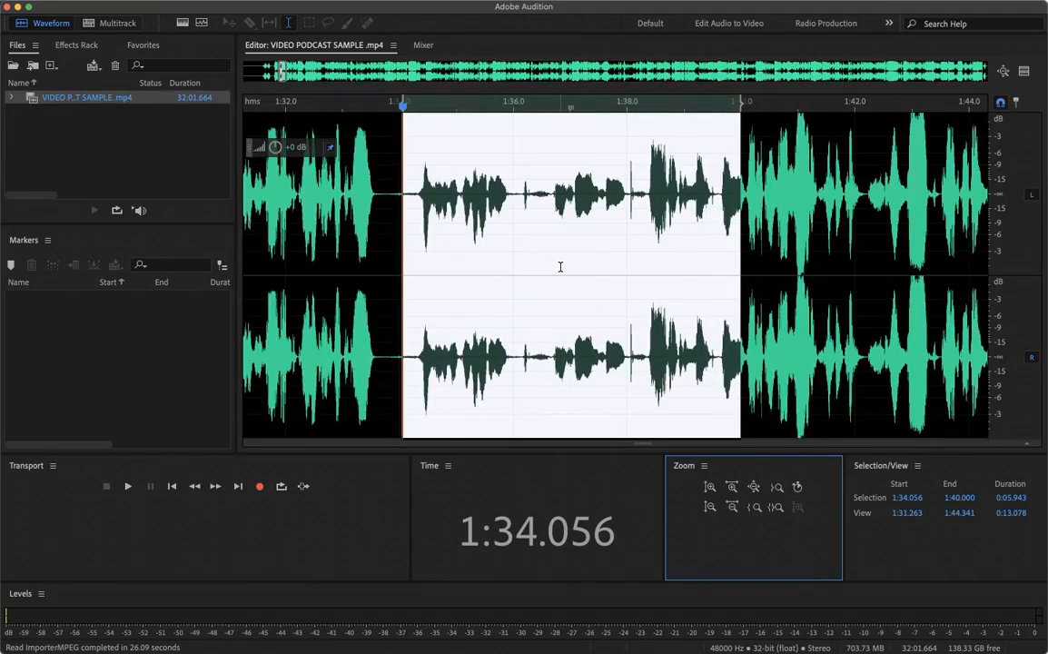
{"action": "scroll", "coordinate": [561, 266], "scroll_direction": "up", "scroll_amount": 3}
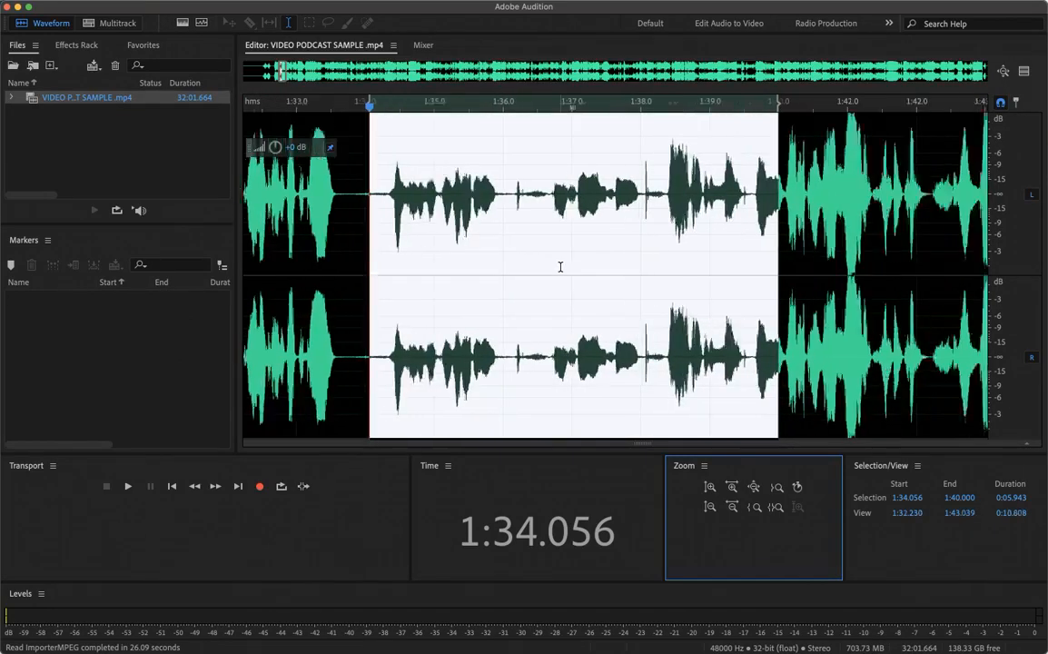
{"action": "scroll", "coordinate": [558, 267], "scroll_direction": "down", "scroll_amount": 2}
{"action": "scroll", "coordinate": [558, 267], "scroll_direction": "down", "scroll_amount": 5}
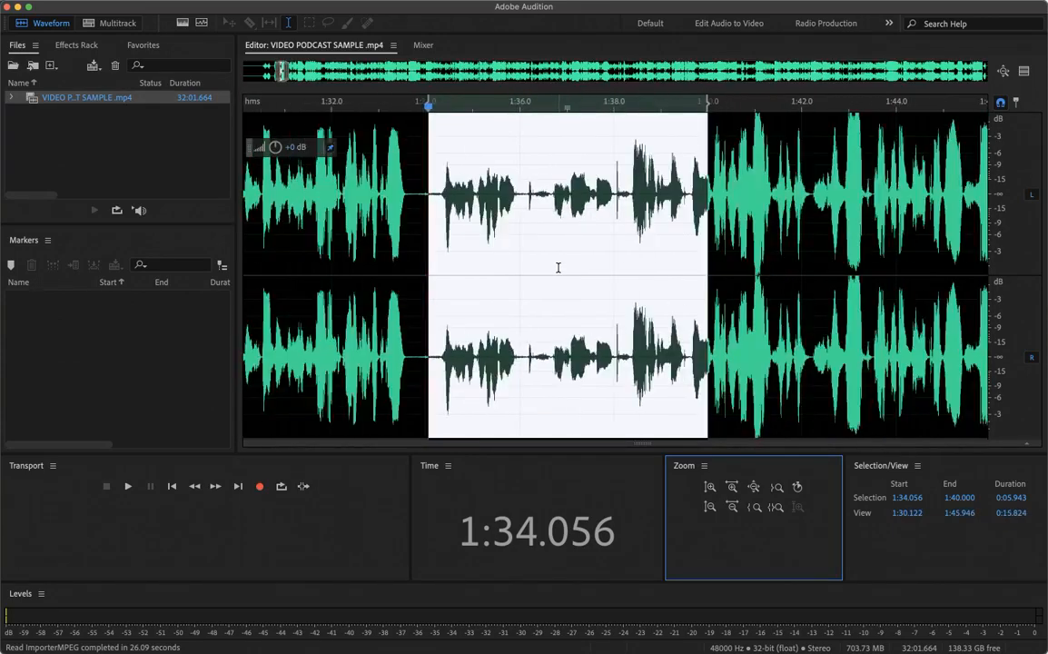
{"action": "scroll", "coordinate": [558, 267], "scroll_direction": "up", "scroll_amount": 3}
{"action": "scroll", "coordinate": [559, 268], "scroll_direction": "up", "scroll_amount": 10}
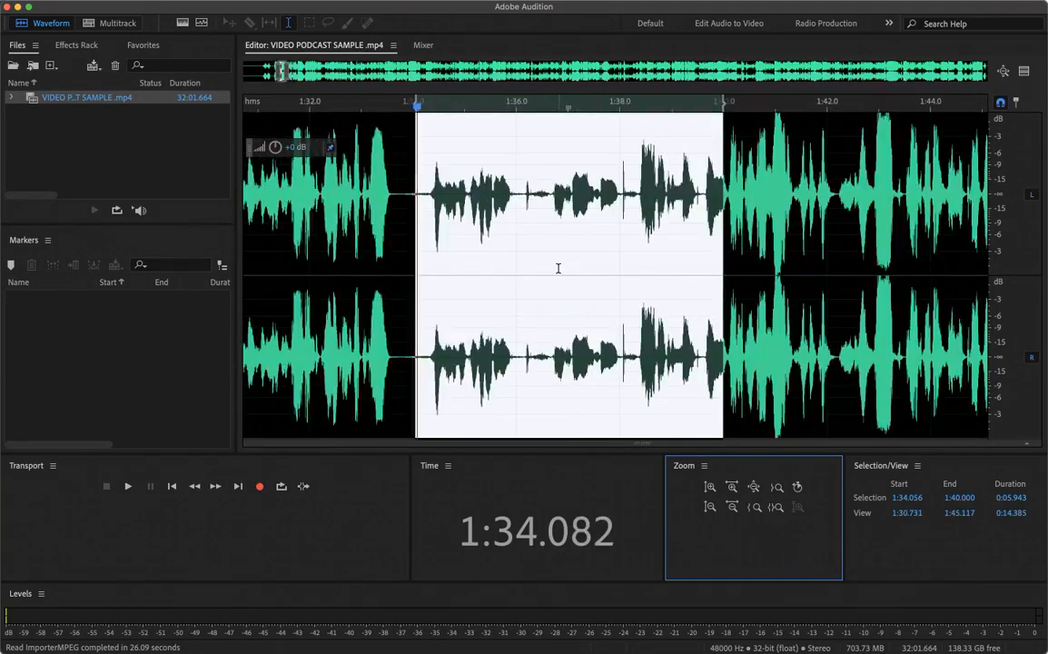
{"action": "scroll", "coordinate": [559, 268], "scroll_direction": "up", "scroll_amount": 12}
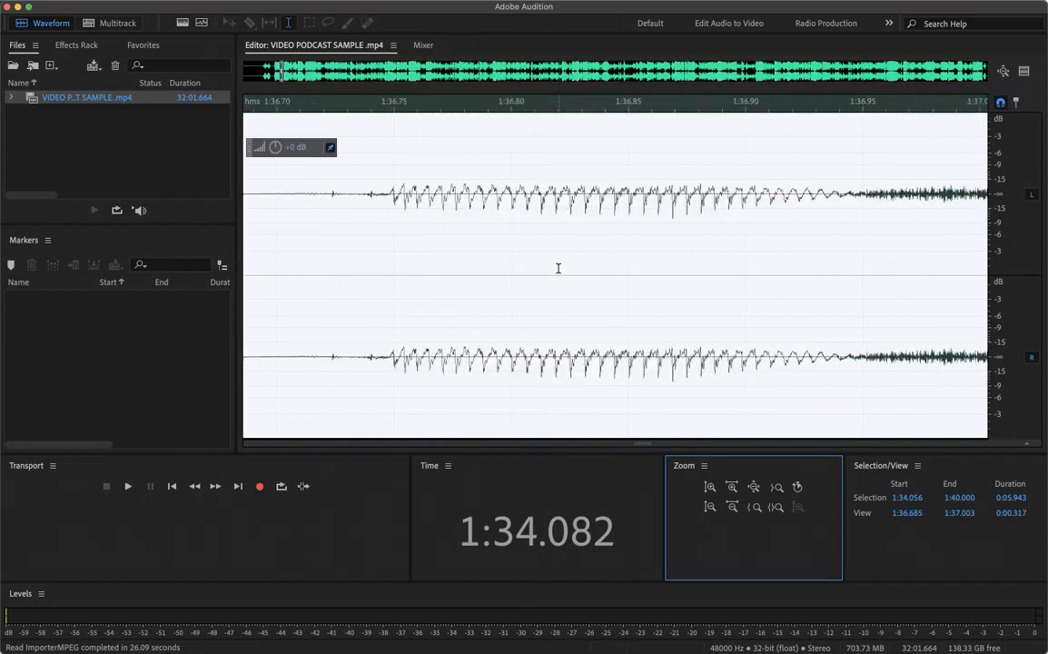
{"action": "scroll", "coordinate": [559, 268], "scroll_direction": "up", "scroll_amount": 5}
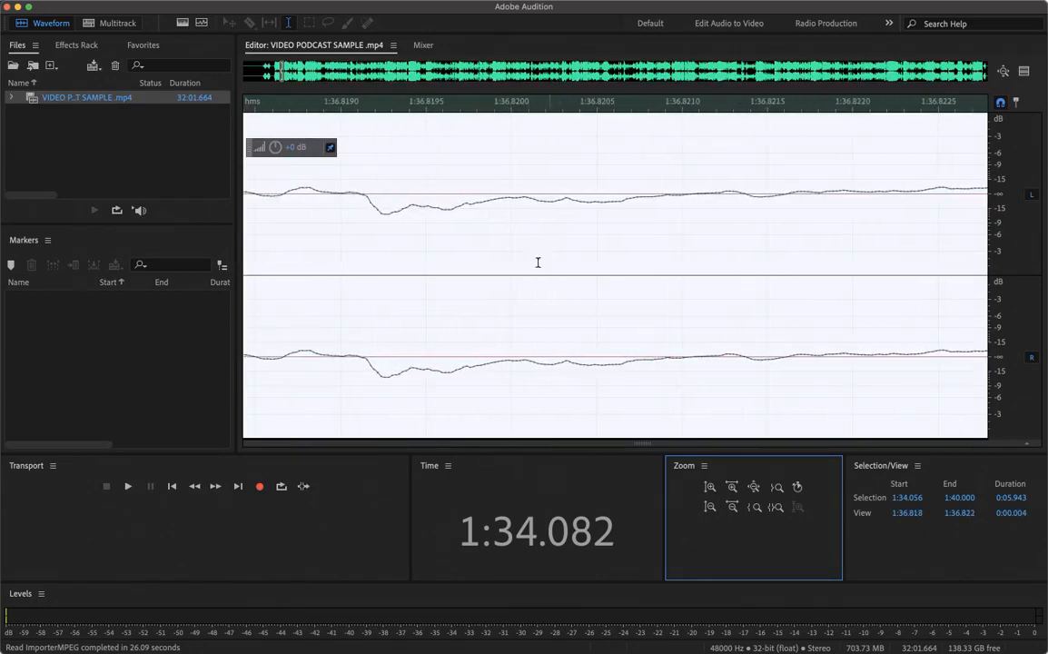
{"action": "scroll", "coordinate": [505, 247], "scroll_direction": "up", "scroll_amount": 4}
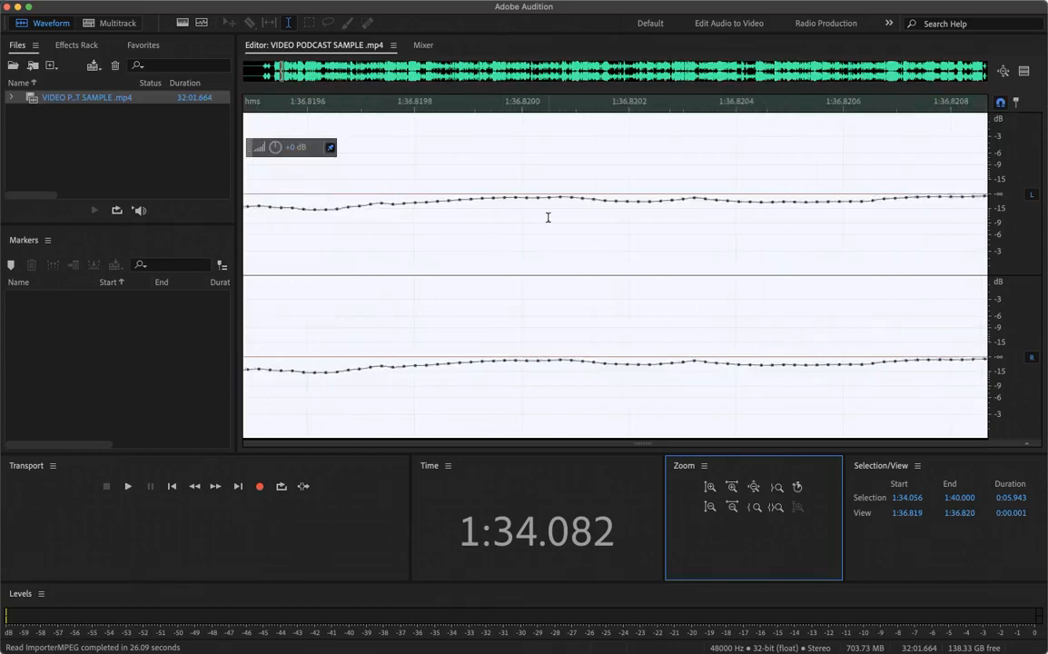
Select a few sample points at about 1:36.820, then clear that selection, leaving the playhead at the same spot
{"action": "left_click_drag", "start_coordinate": [484, 195], "coordinate": [606, 194]}
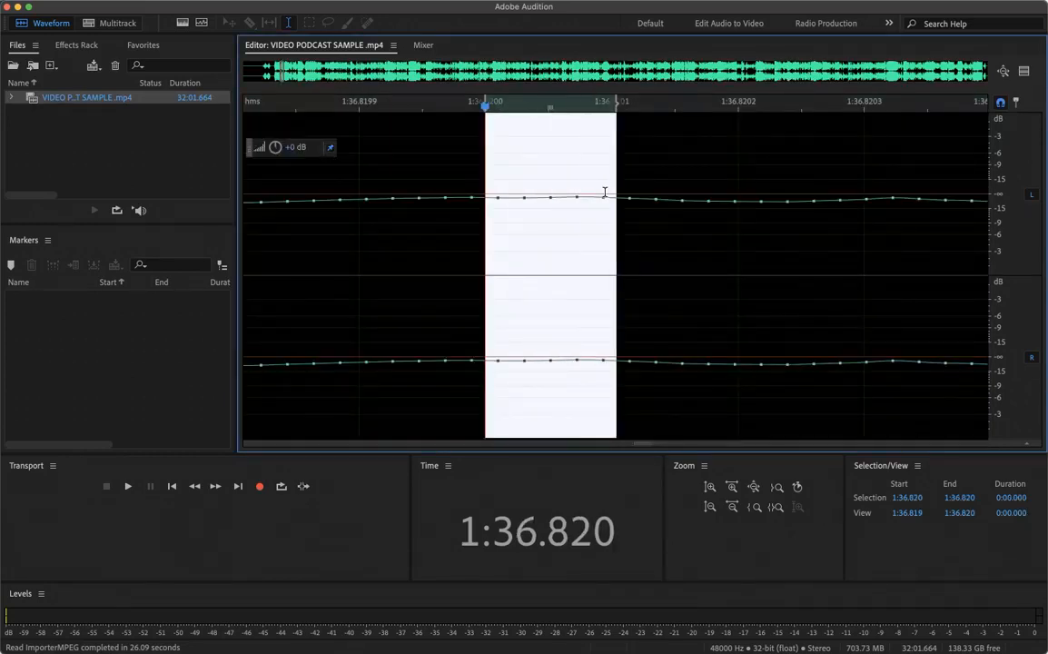
{"action": "scroll", "coordinate": [593, 246], "scroll_direction": "down", "scroll_amount": 4}
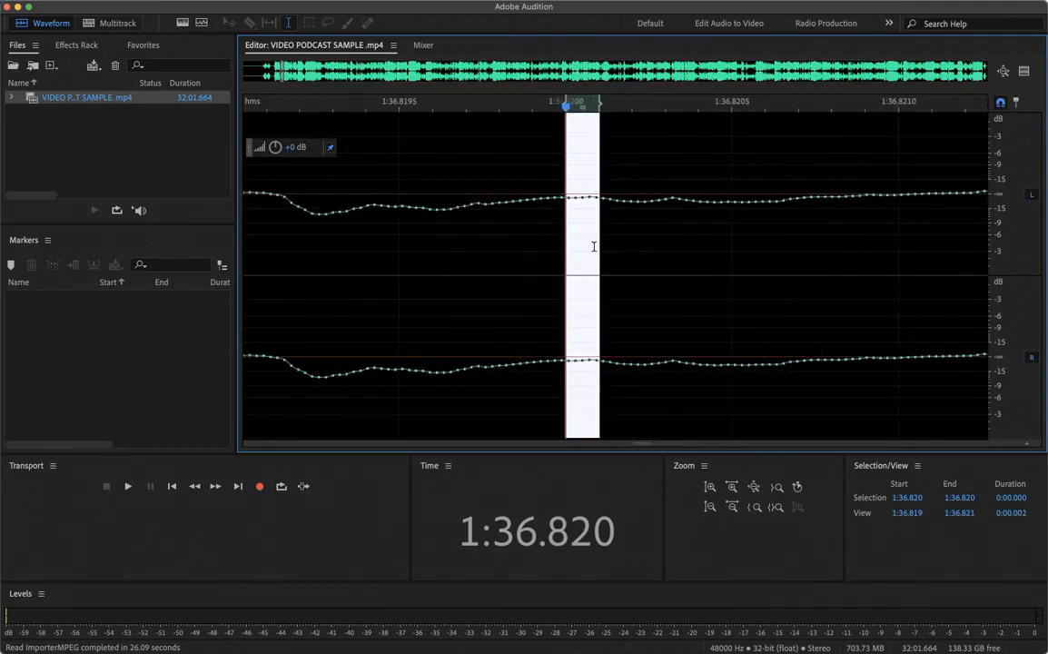
{"action": "scroll", "coordinate": [594, 246], "scroll_direction": "down", "scroll_amount": 4}
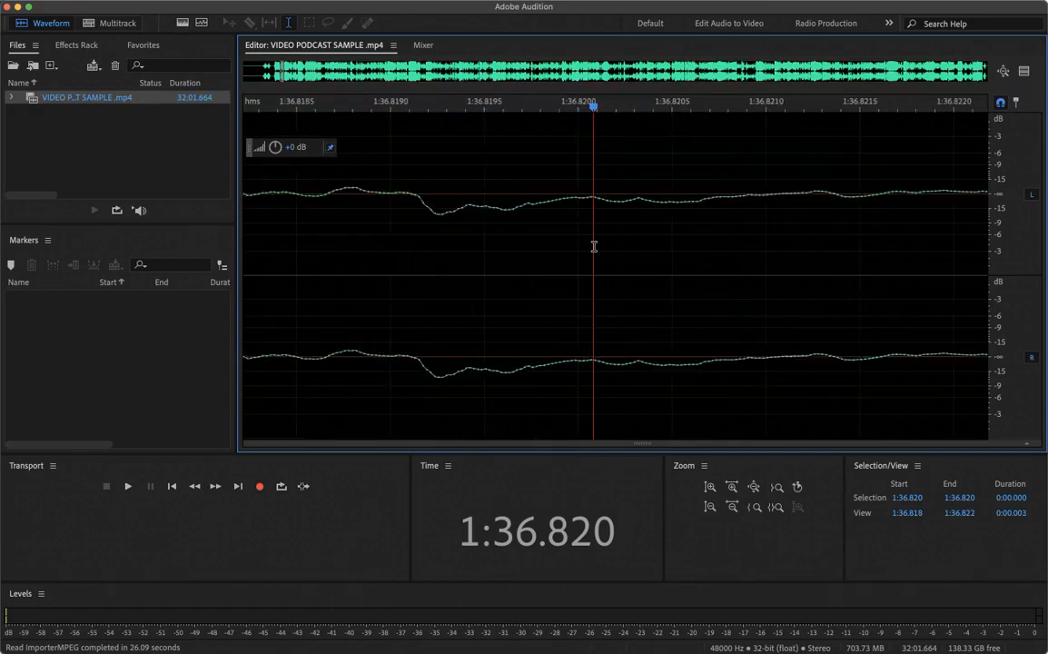
{"action": "scroll", "coordinate": [593, 246], "scroll_direction": "down", "scroll_amount": 1}
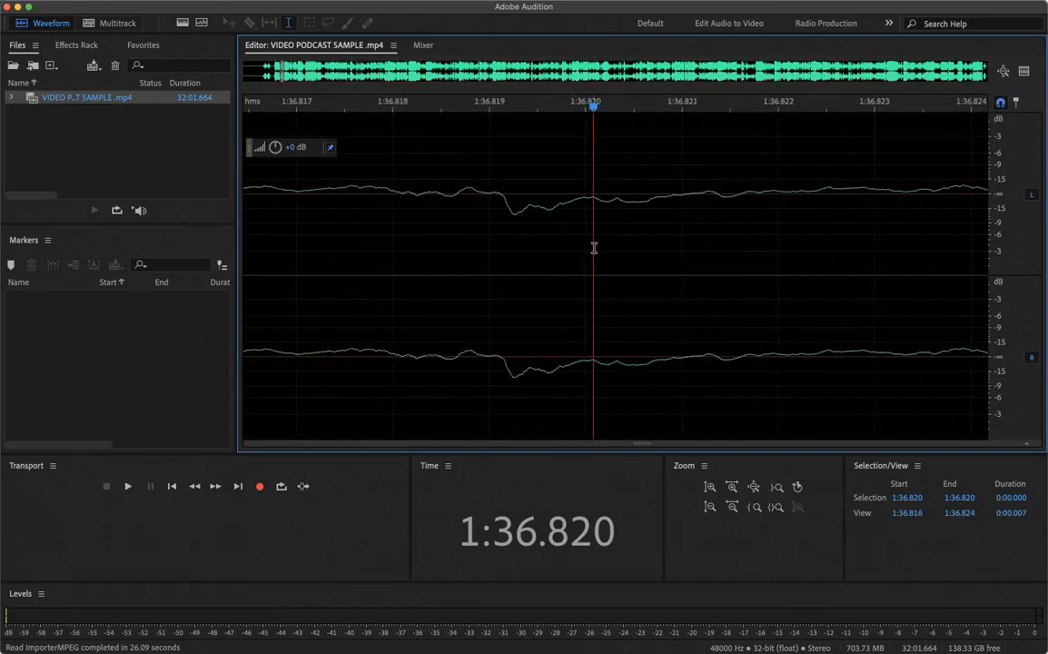
Zoom the waveform's amplitude far in, back out beyond full scale, and in again to examine the vertical detail around 1:36.820
{"action": "left_click", "coordinate": [709, 486]}
{"action": "left_click", "coordinate": [709, 487]}
{"action": "left_click", "coordinate": [710, 487]}
{"action": "left_click", "coordinate": [709, 487]}
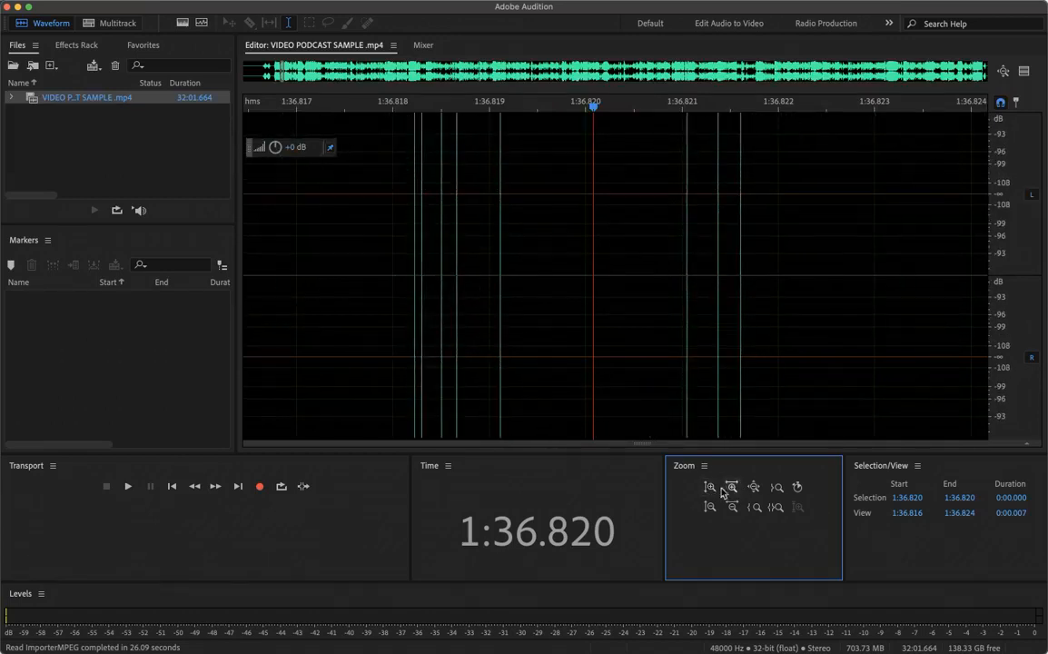
{"action": "left_click", "coordinate": [713, 510]}
{"action": "left_click", "coordinate": [713, 510]}
{"action": "left_click", "coordinate": [714, 509]}
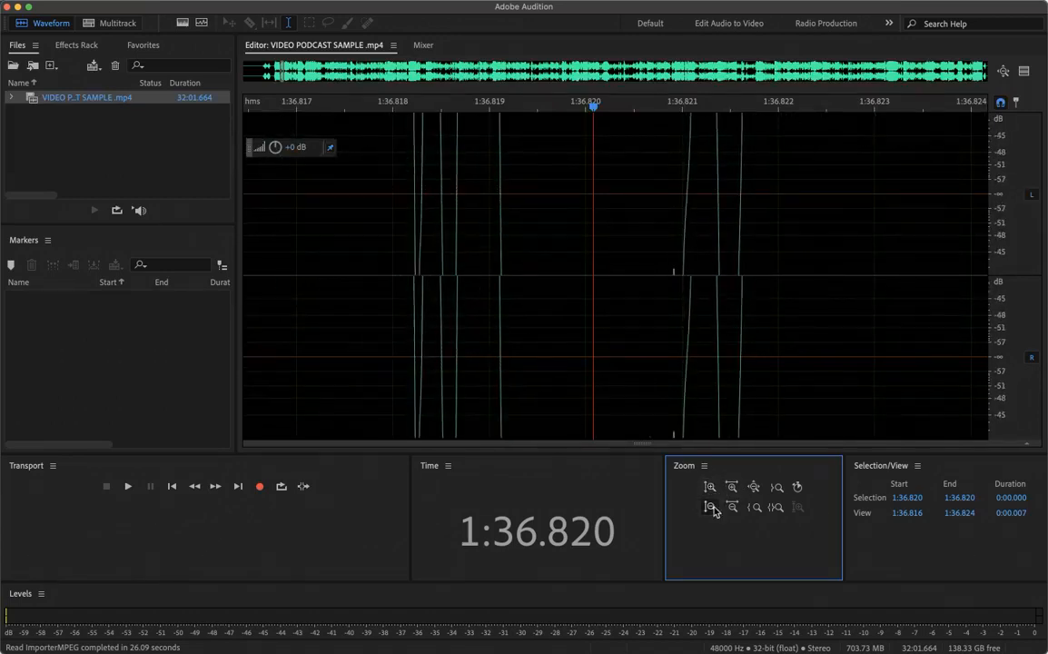
{"action": "left_click", "coordinate": [713, 509]}
{"action": "left_click", "coordinate": [713, 509]}
{"action": "left_click", "coordinate": [713, 510]}
{"action": "left_click", "coordinate": [714, 509]}
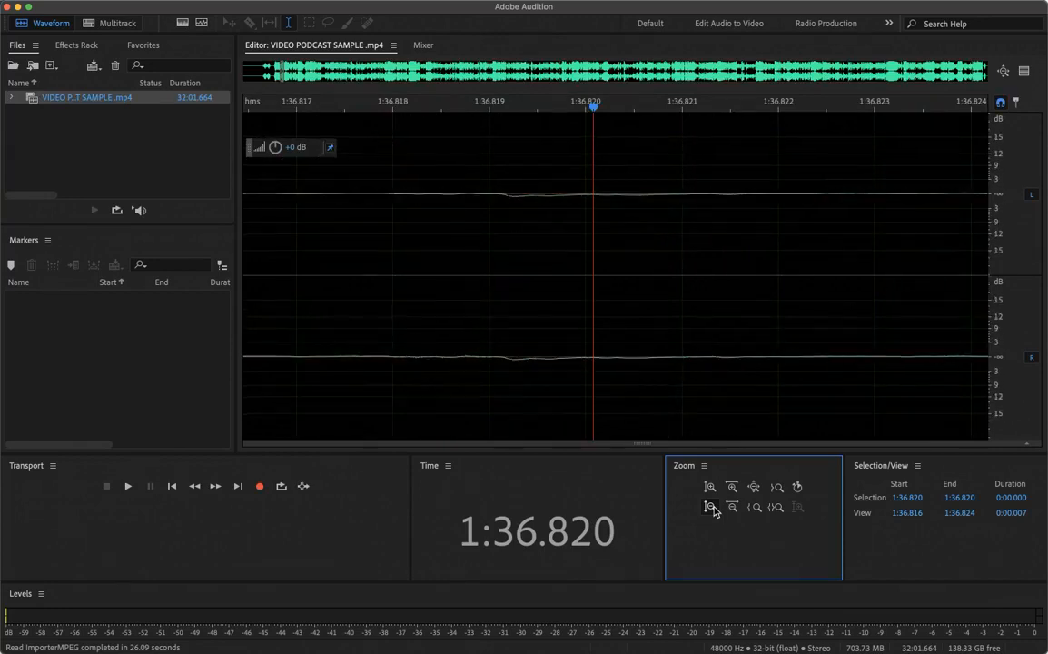
{"action": "left_click", "coordinate": [713, 510]}
{"action": "left_click", "coordinate": [711, 488]}
{"action": "left_click", "coordinate": [711, 488]}
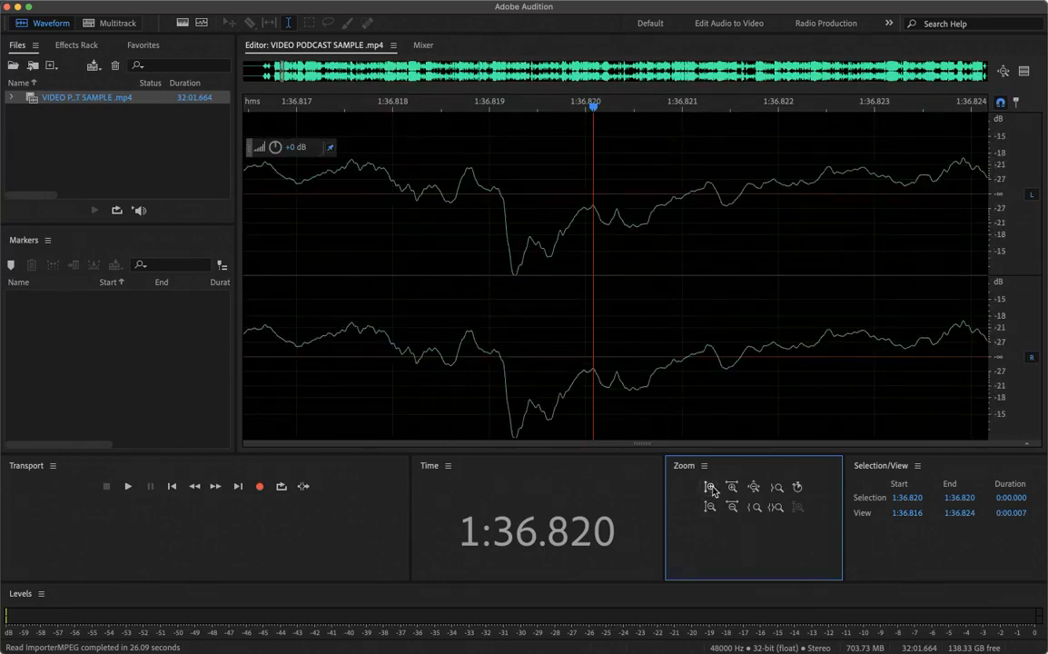
Show the full recording, then narrow the view to about 20 seconds of waveform between 1:24.573 and 1:44.380
{"action": "left_click", "coordinate": [753, 490]}
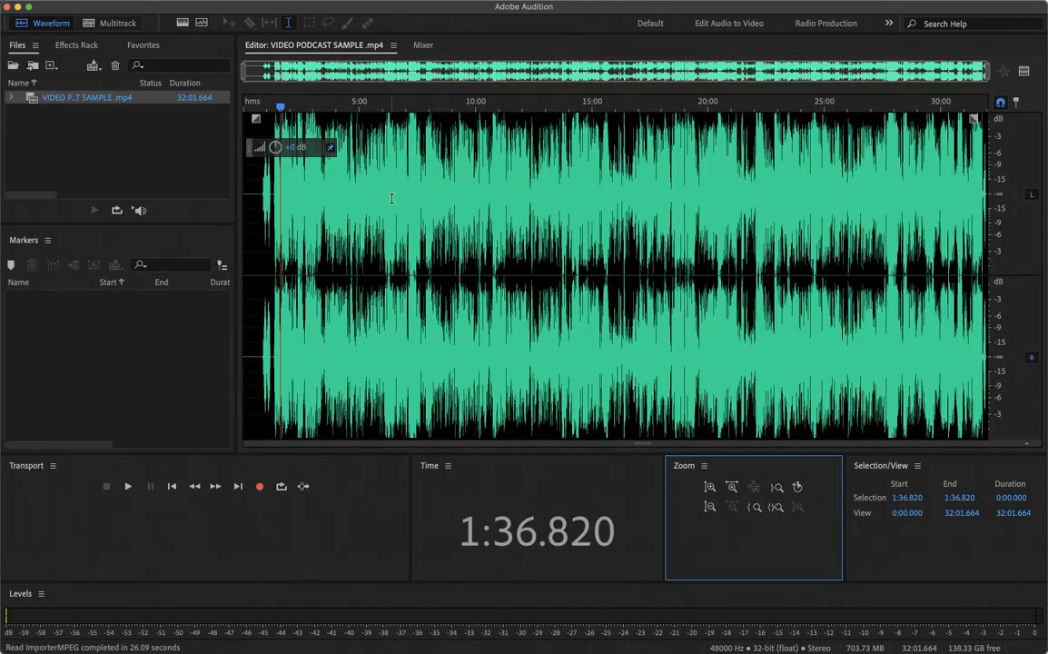
{"action": "scroll", "coordinate": [393, 199], "scroll_direction": "up", "scroll_amount": 5}
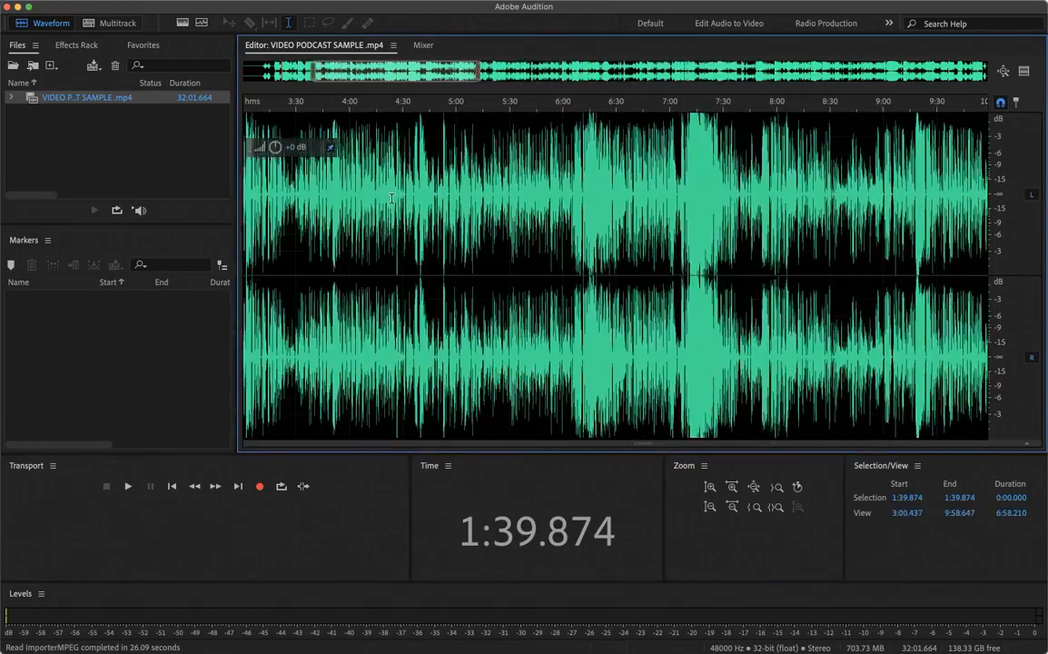
{"action": "scroll", "coordinate": [392, 198], "scroll_direction": "left", "scroll_amount": 5}
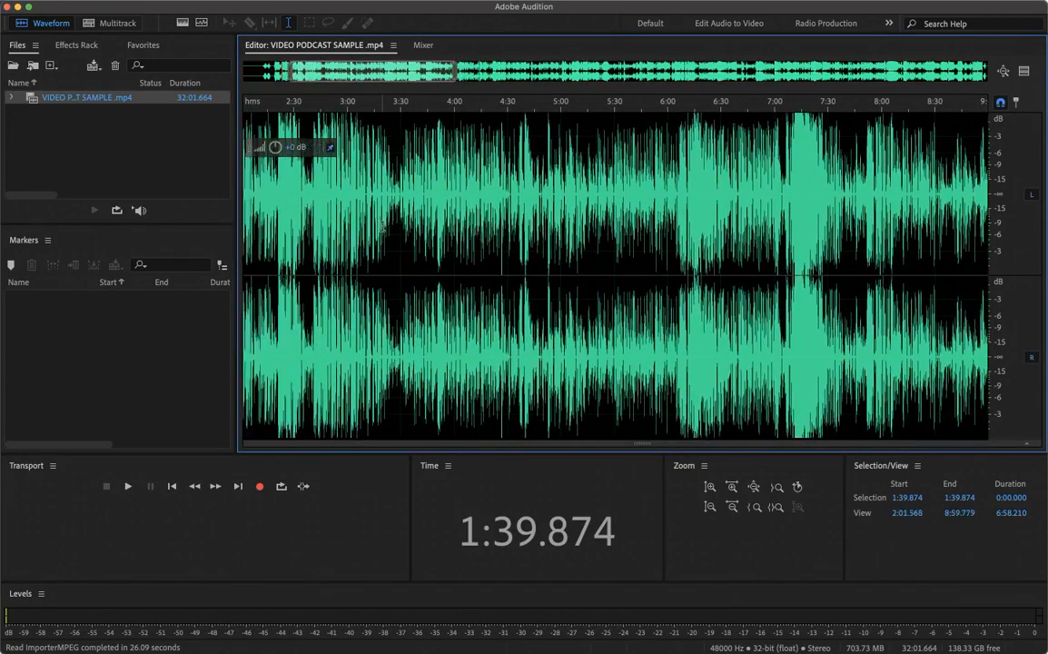
{"action": "scroll", "coordinate": [383, 227], "scroll_direction": "left", "scroll_amount": 5}
{"action": "scroll", "coordinate": [382, 226], "scroll_direction": "up", "scroll_amount": 2}
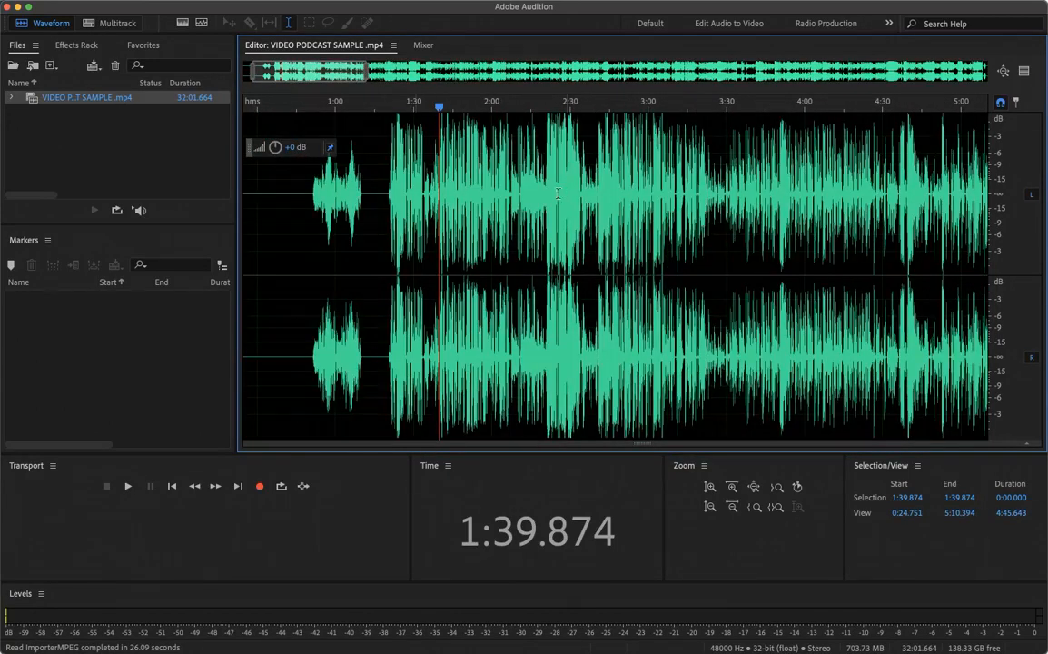
{"action": "scroll", "coordinate": [554, 201], "scroll_direction": "up", "scroll_amount": 3}
{"action": "left_click", "coordinate": [333, 196]}
{"action": "scroll", "coordinate": [390, 198], "scroll_direction": "up", "scroll_amount": 2}
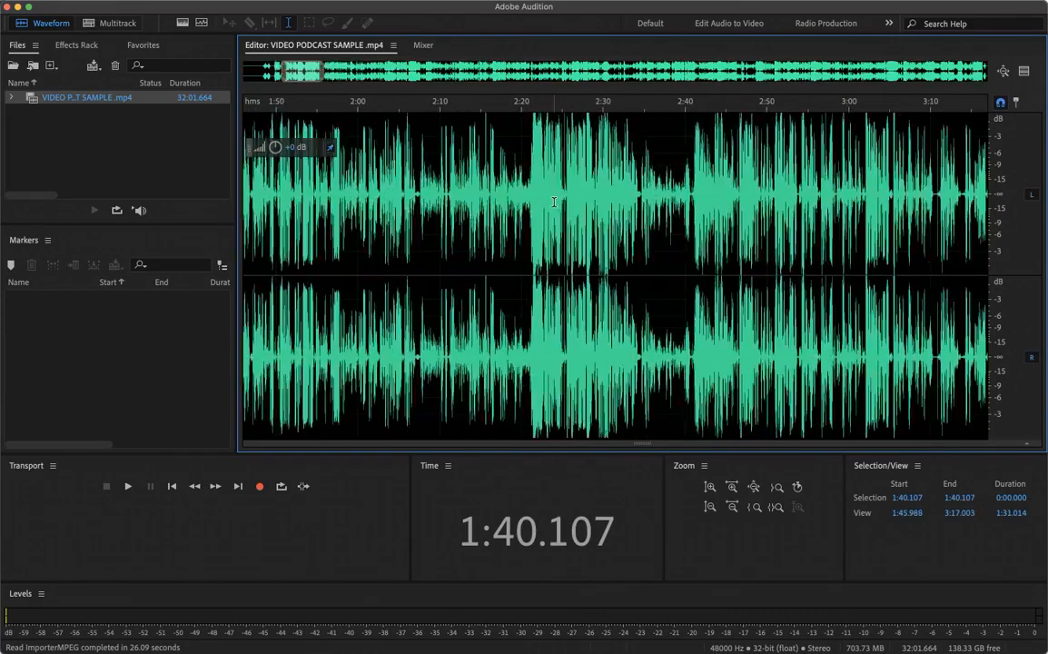
{"action": "scroll", "coordinate": [549, 199], "scroll_direction": "left", "scroll_amount": 5}
{"action": "scroll", "coordinate": [550, 199], "scroll_direction": "up", "scroll_amount": 2}
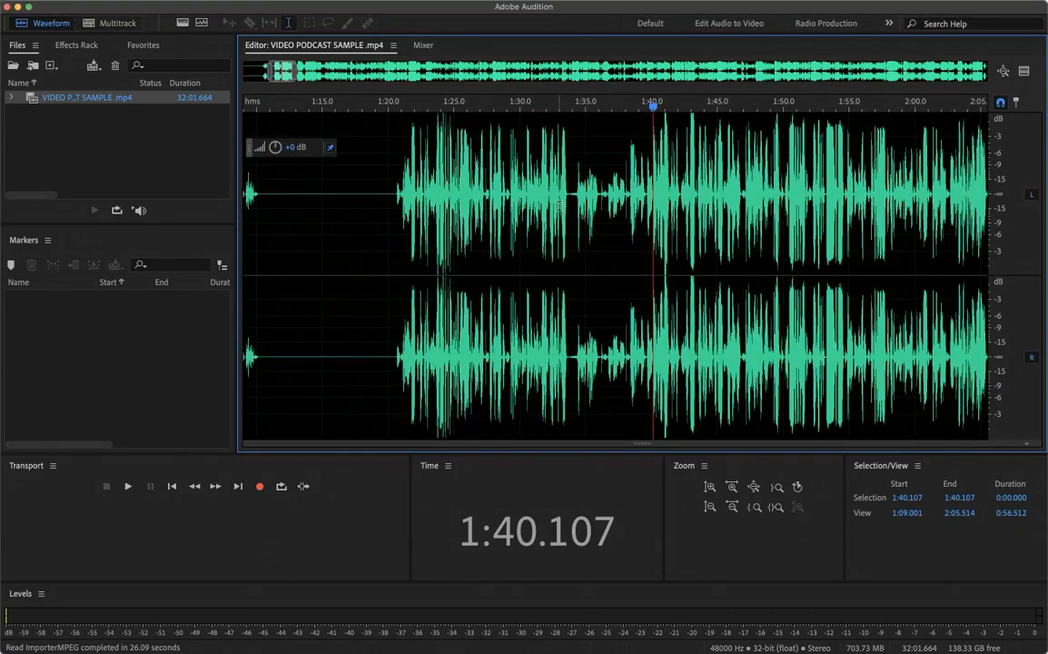
{"action": "scroll", "coordinate": [560, 205], "scroll_direction": "up", "scroll_amount": 3}
{"action": "left_click", "coordinate": [591, 193]}
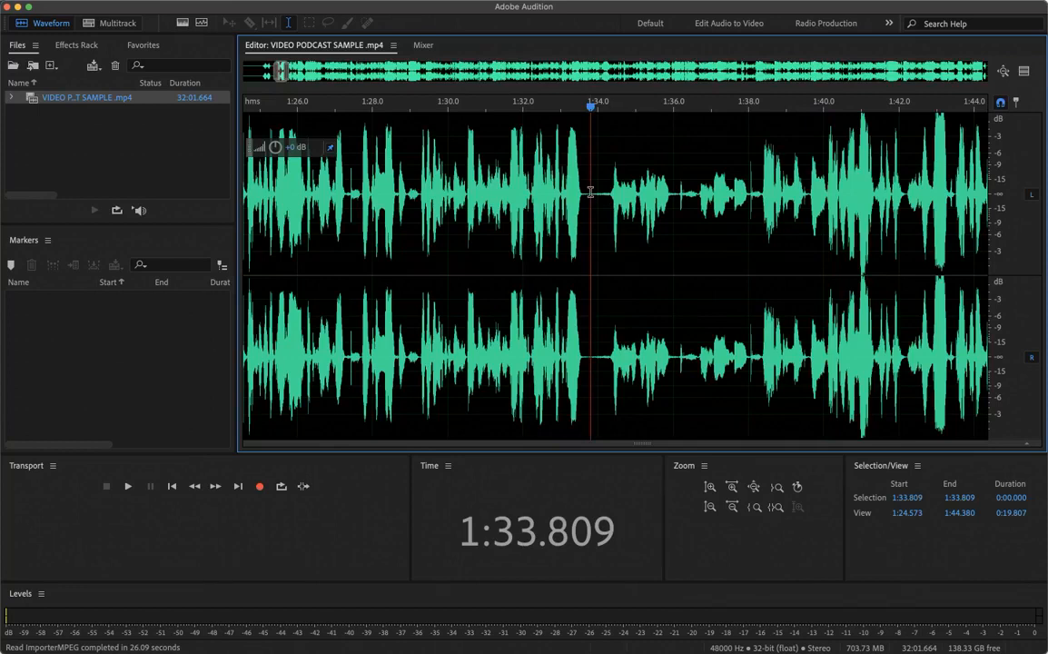
Listen to the quiet speech between about 1:33.6 and 1:38, raising the system volume and replaying it from 1:34.000
{"action": "left_click", "coordinate": [583, 193]}
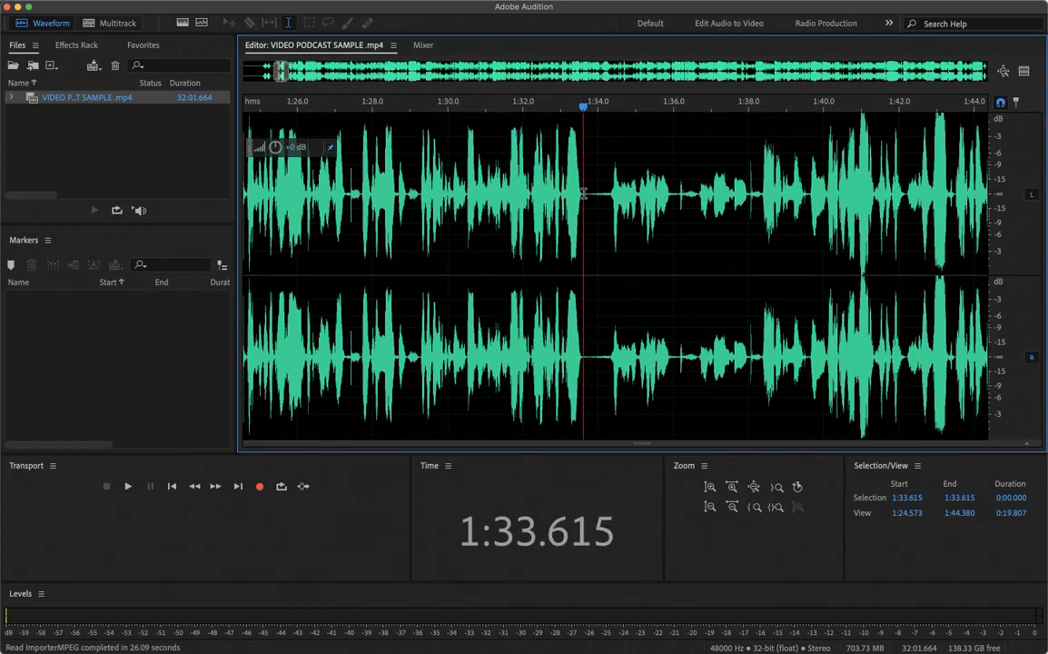
{"action": "key", "text": "space"}
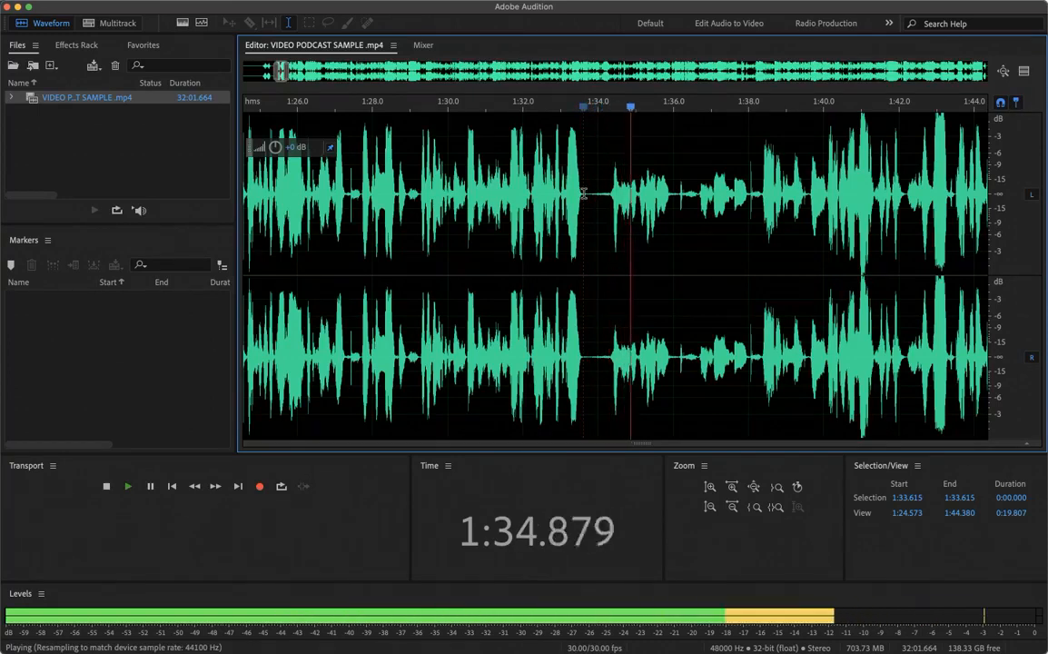
{"action": "key", "text": "space"}
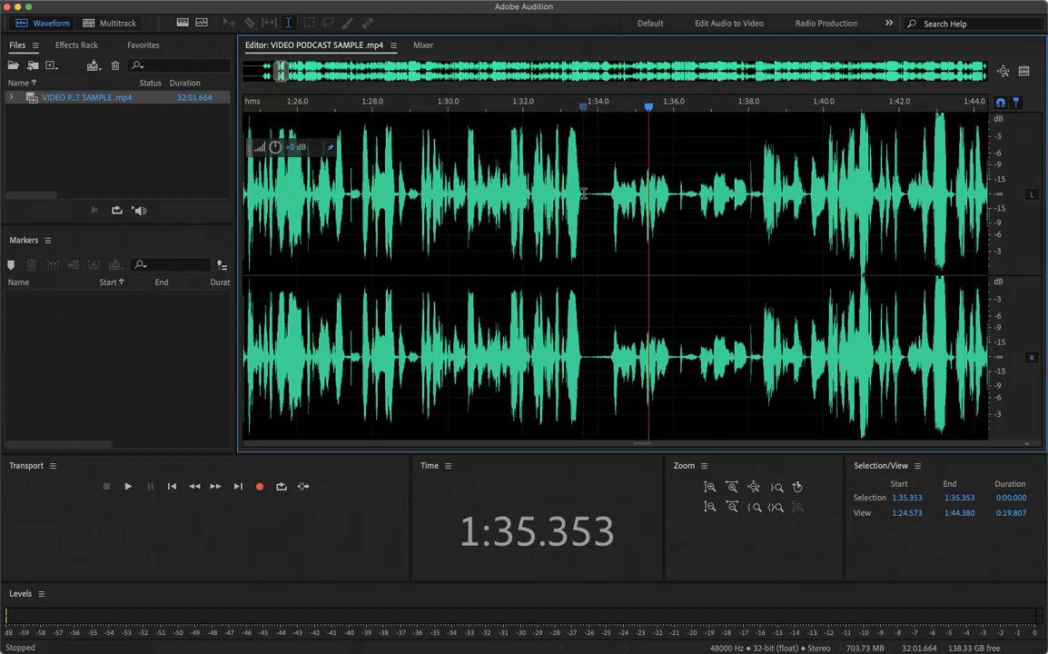
{"action": "key", "text": "XF86AudioRaiseVolume"}
{"action": "key", "text": "space"}
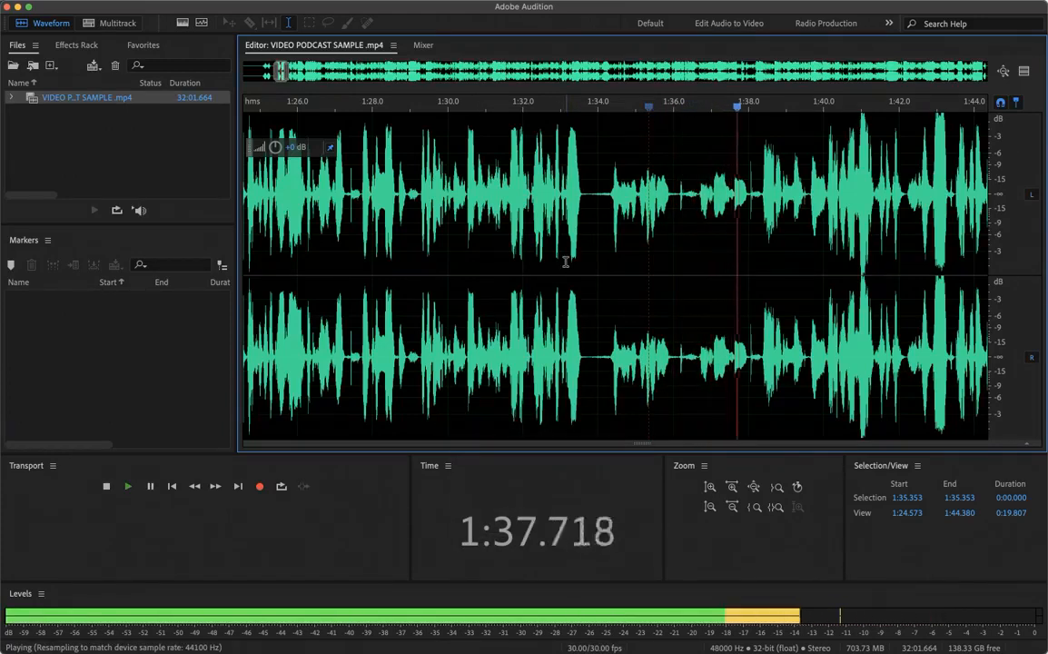
{"action": "key", "text": "space"}
{"action": "left_click", "coordinate": [592, 192]}
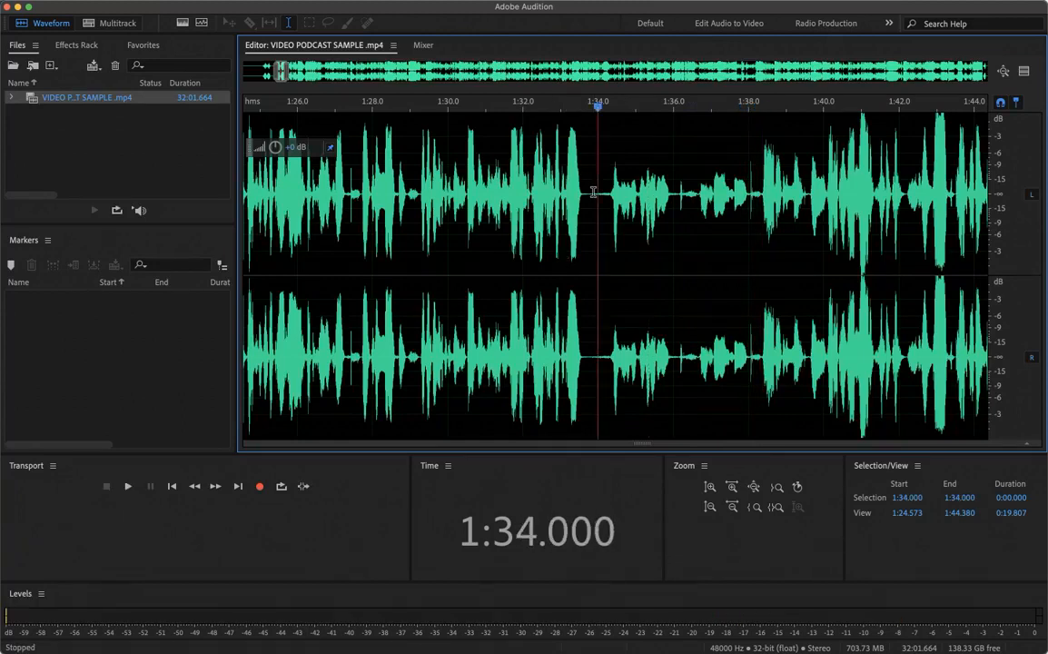
{"action": "key", "text": "space"}
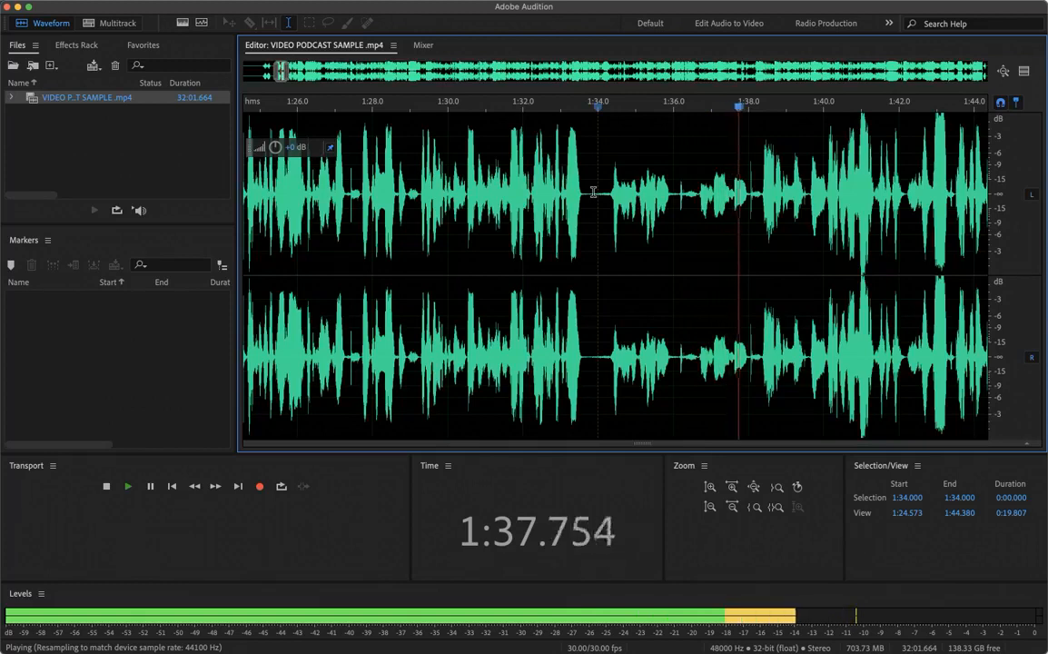
{"action": "key", "text": "space"}
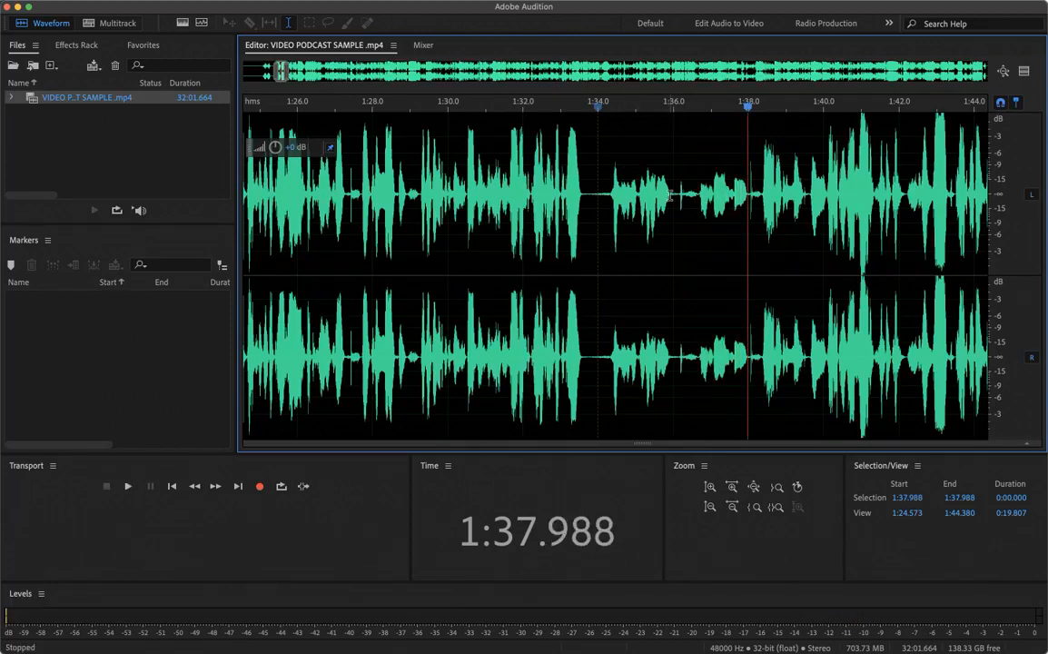
Select the gap between words that contains the mouth noise, from 1:35.885 to 1:36.739
{"action": "left_click", "coordinate": [671, 193]}
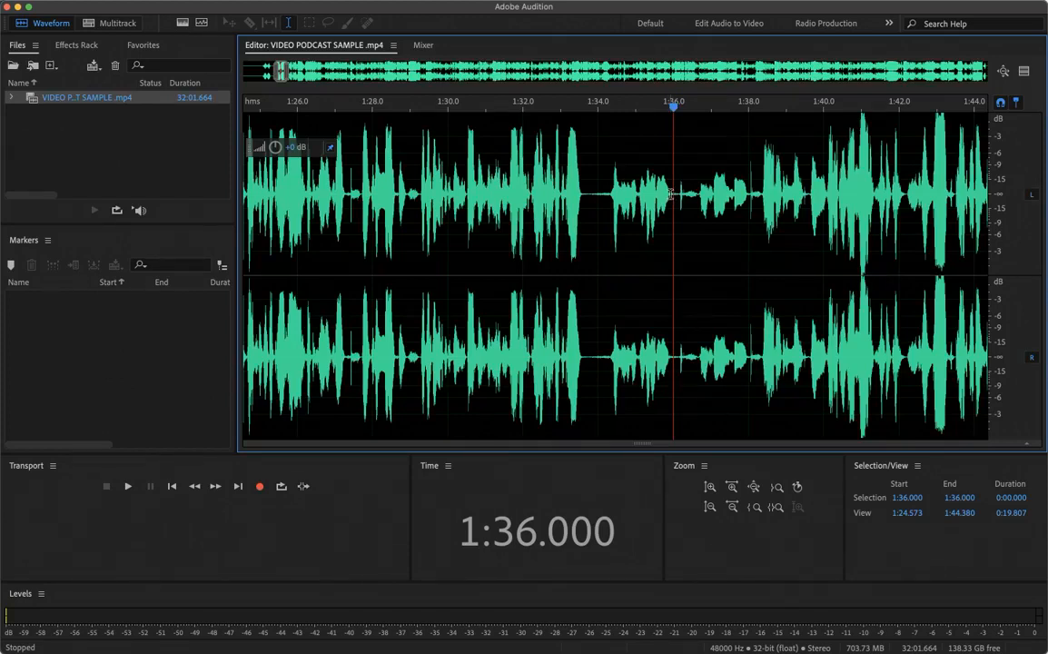
{"action": "scroll", "coordinate": [671, 193], "scroll_direction": "up", "scroll_amount": 2}
{"action": "scroll", "coordinate": [669, 194], "scroll_direction": "up", "scroll_amount": 5}
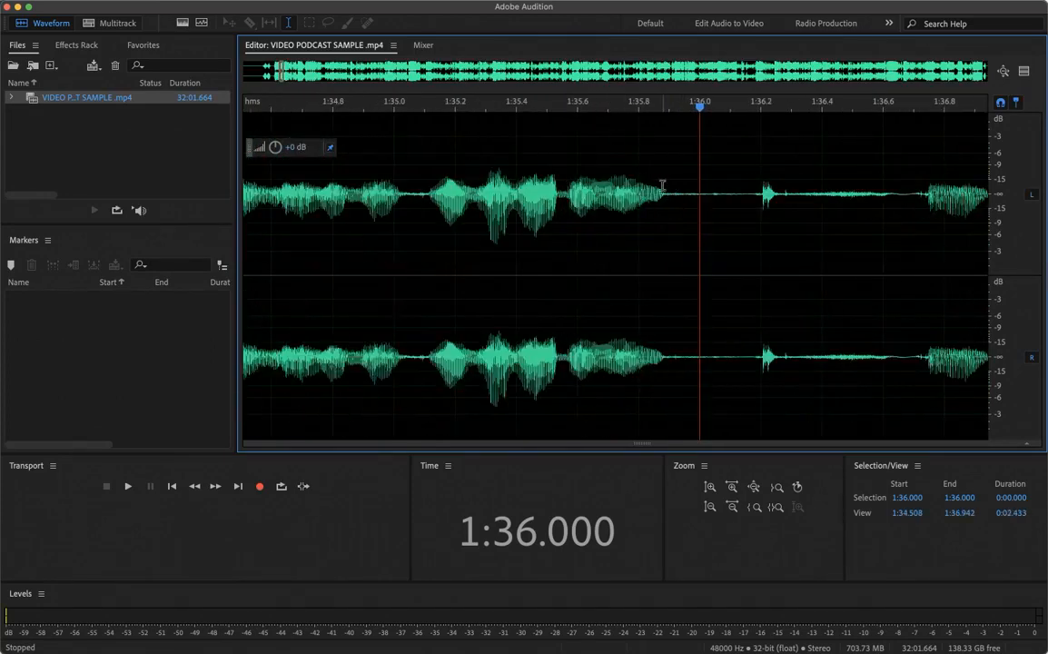
{"action": "left_click", "coordinate": [665, 193]}
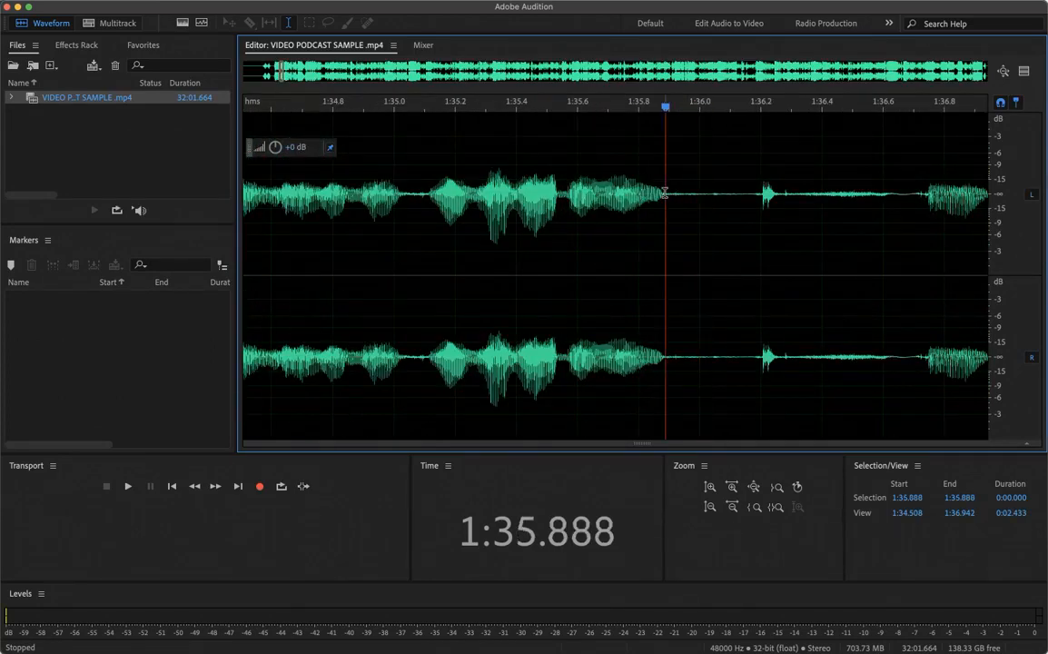
{"action": "left_click_drag", "start_coordinate": [665, 193], "coordinate": [924, 192]}
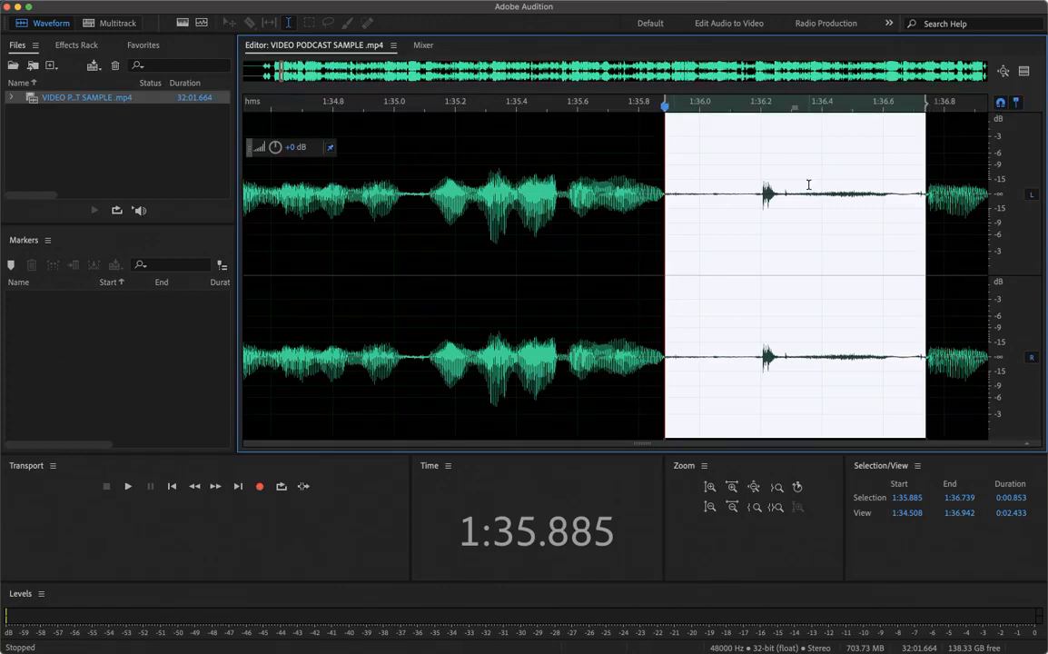
Examine the selected noise against the surrounding speech and play it twice, moving the playhead back towards the selection's beginning
{"action": "scroll", "coordinate": [809, 185], "scroll_direction": "up", "scroll_amount": 3}
{"action": "scroll", "coordinate": [808, 185], "scroll_direction": "down", "scroll_amount": 5}
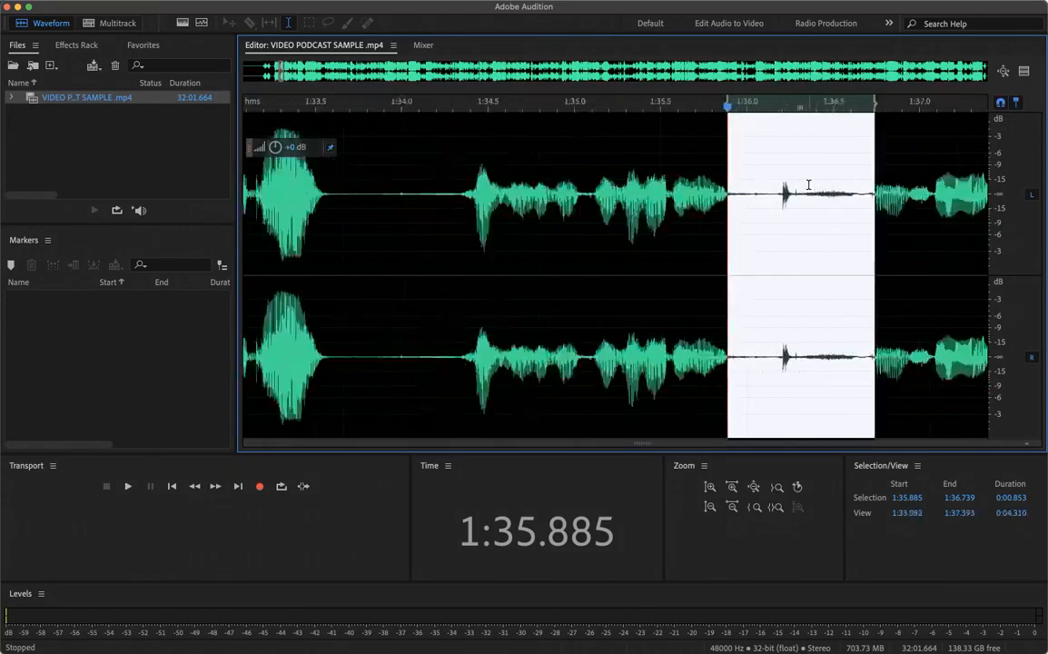
{"action": "scroll", "coordinate": [808, 185], "scroll_direction": "up", "scroll_amount": 3}
{"action": "scroll", "coordinate": [808, 184], "scroll_direction": "down", "scroll_amount": 4}
{"action": "scroll", "coordinate": [808, 185], "scroll_direction": "up", "scroll_amount": 3}
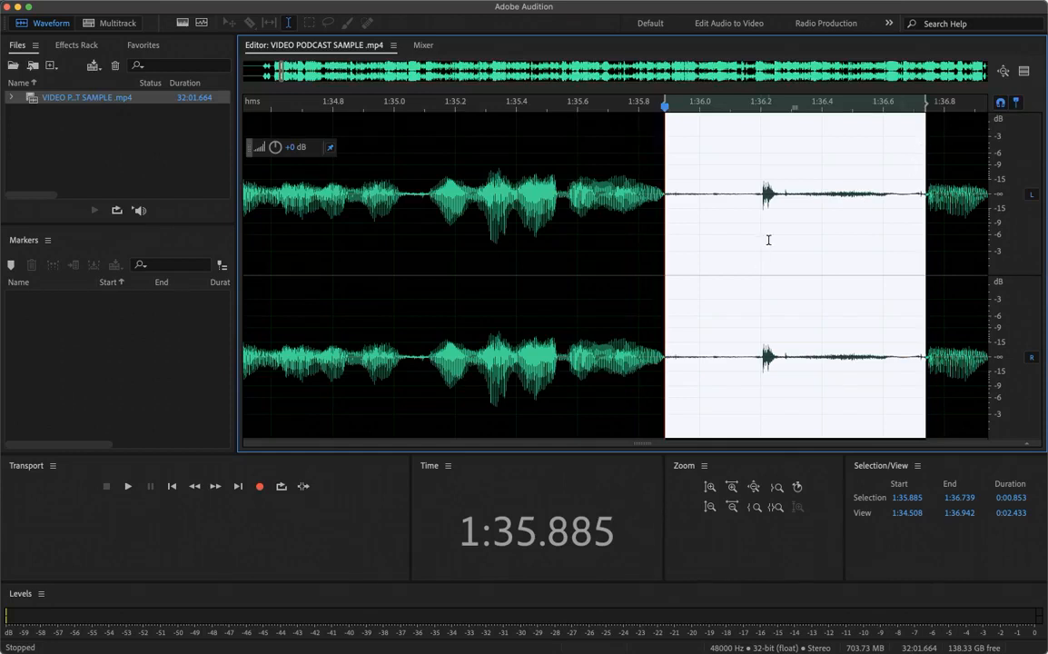
{"action": "key", "text": "space"}
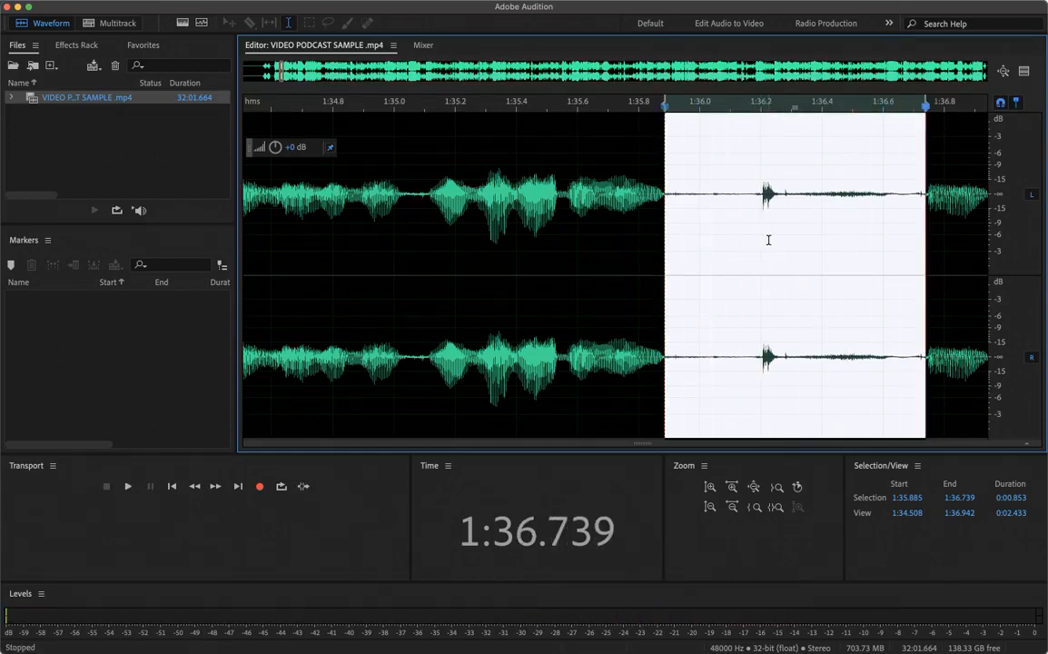
{"action": "left_click_drag", "start_coordinate": [926, 105], "coordinate": [665, 122]}
{"action": "key", "text": "space"}
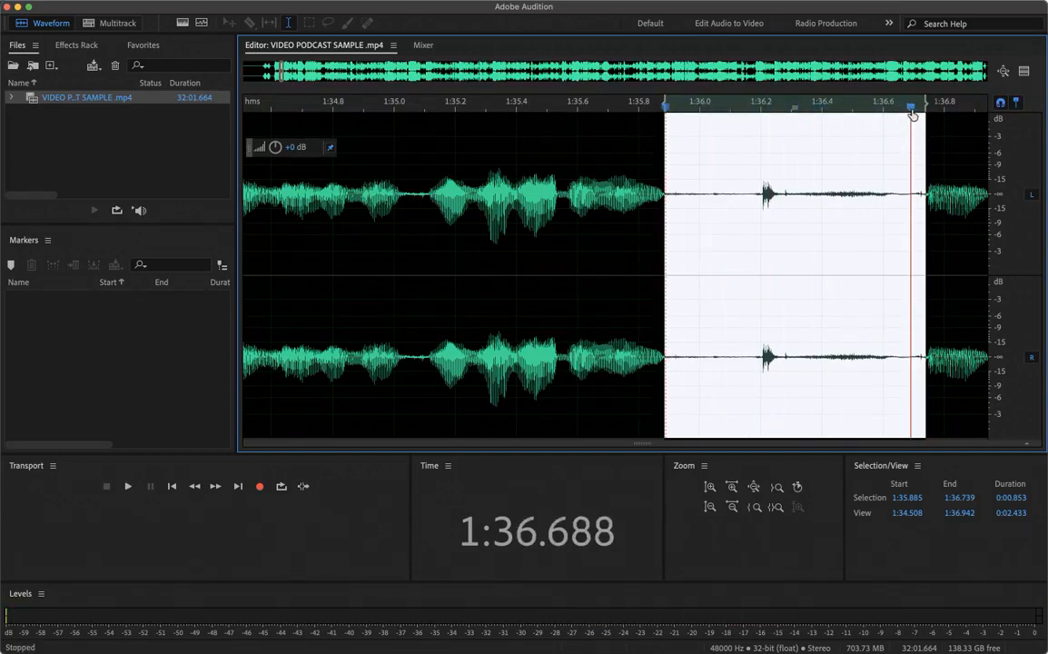
{"action": "left_click_drag", "start_coordinate": [912, 115], "coordinate": [695, 145]}
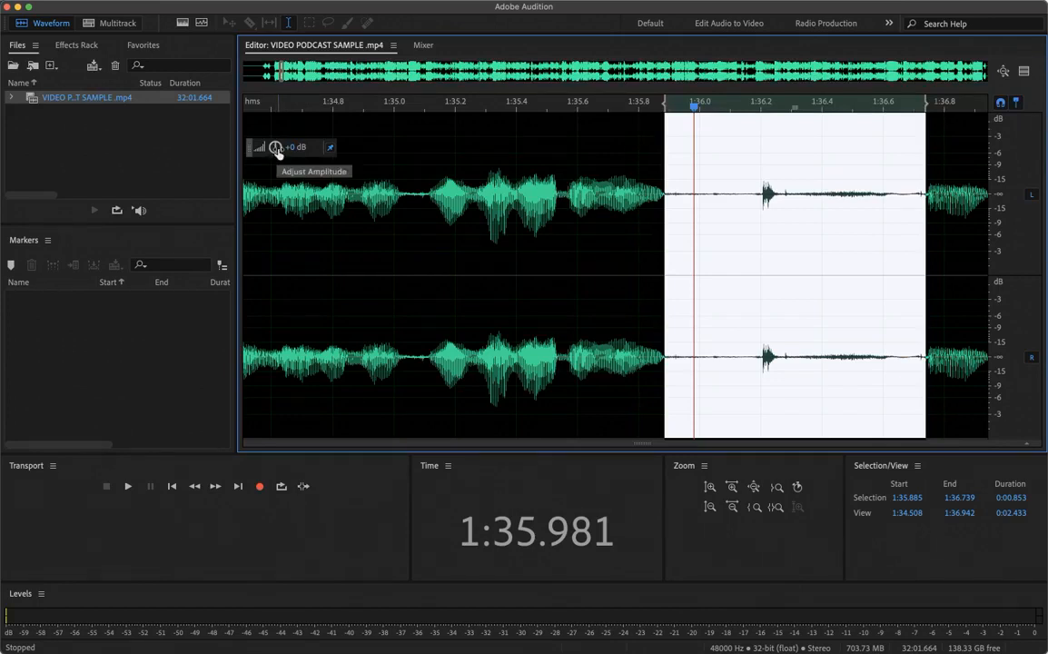
Lower the selected passage's amplitude until it is silent, acknowledge the video-file saving notice, and play the result
{"action": "left_click_drag", "start_coordinate": [277, 151], "coordinate": [295, 172]}
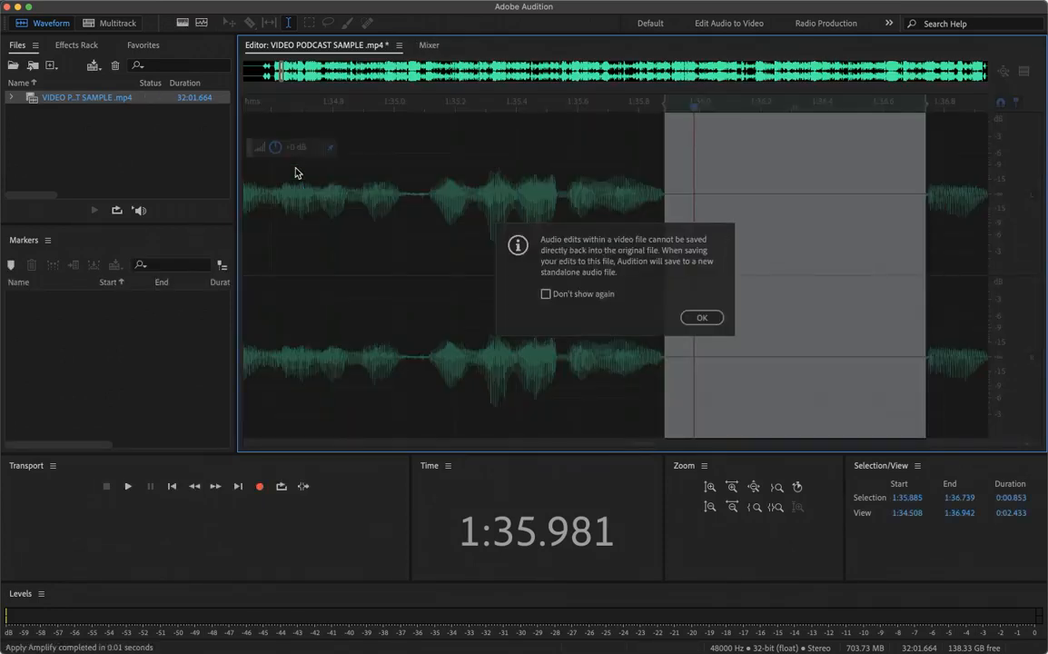
{"action": "left_click", "coordinate": [701, 319]}
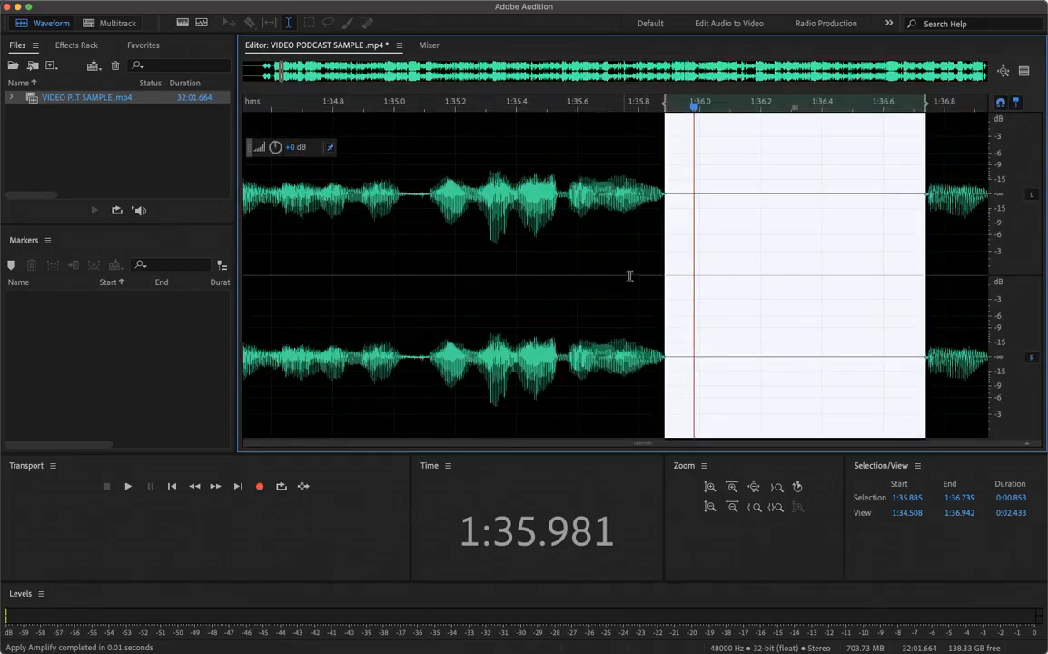
{"action": "left_click_drag", "start_coordinate": [694, 106], "coordinate": [664, 107]}
{"action": "key", "text": "space"}
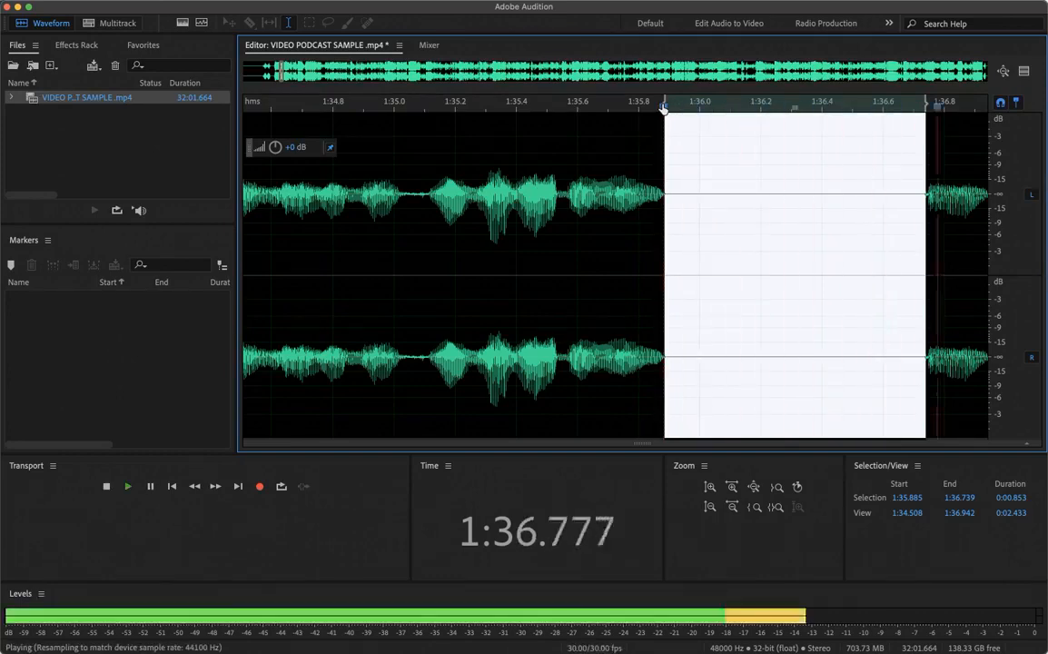
{"action": "key", "text": "space"}
Return the playhead to 1:36.175 inside the selection and undo the amplitude reduction
{"action": "scroll", "coordinate": [367, 297], "scroll_direction": "down", "scroll_amount": 3}
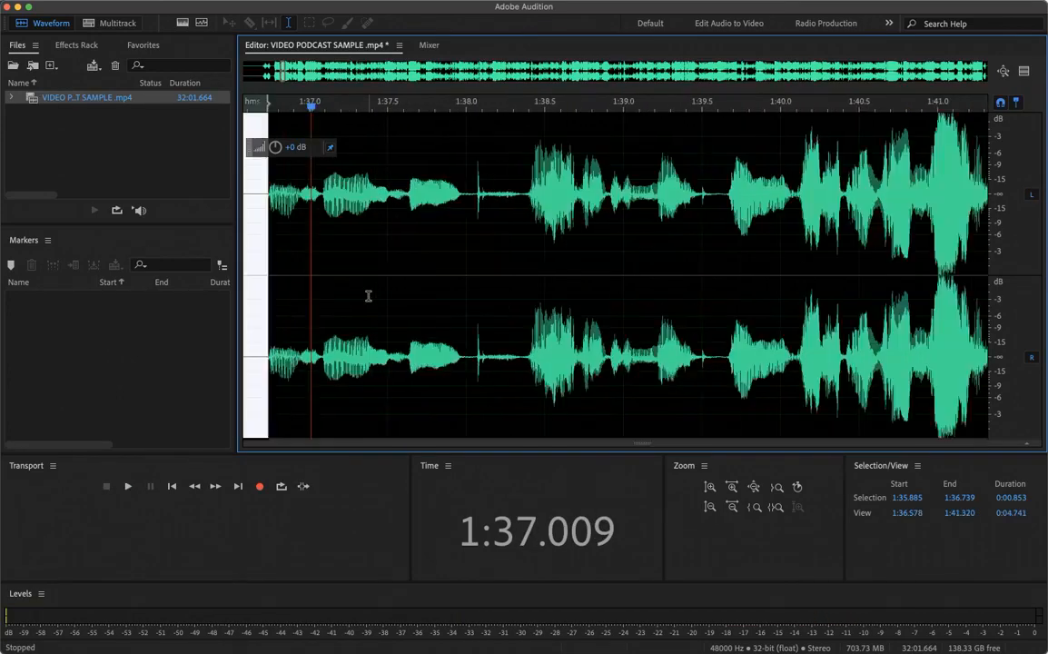
{"action": "scroll", "coordinate": [553, 213], "scroll_direction": "left", "scroll_amount": 3}
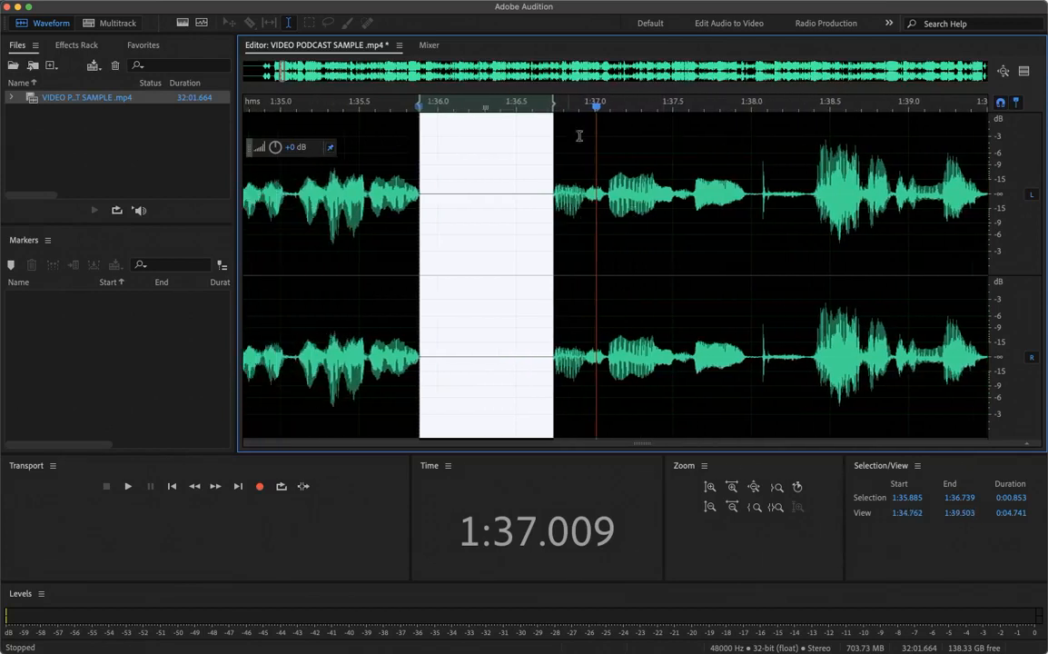
{"action": "left_click_drag", "start_coordinate": [596, 108], "coordinate": [464, 117]}
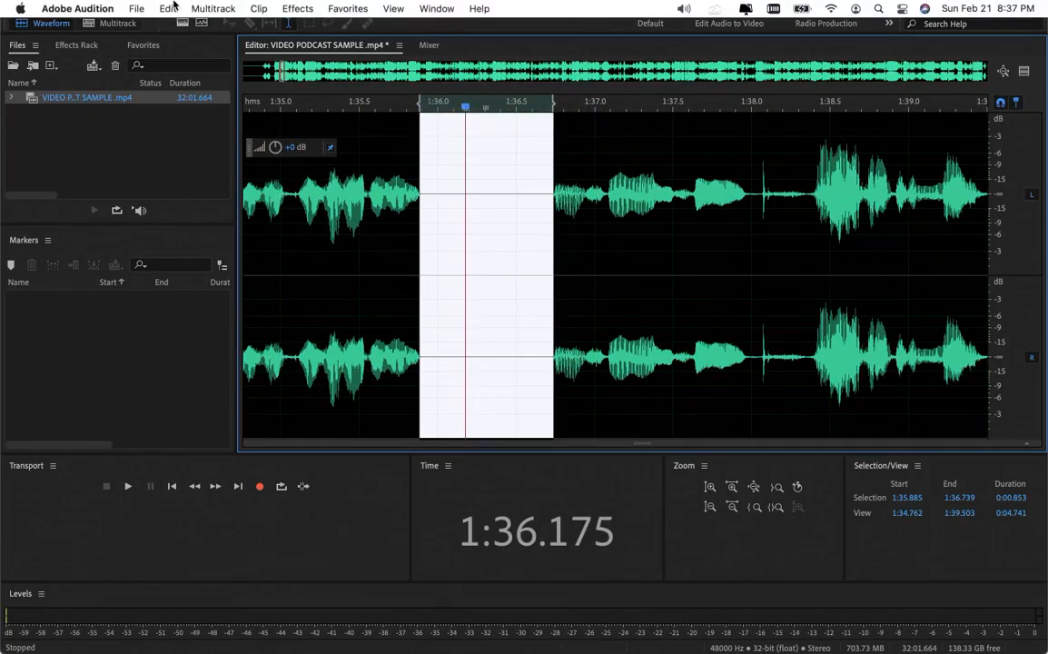
{"action": "left_click", "coordinate": [168, 8]}
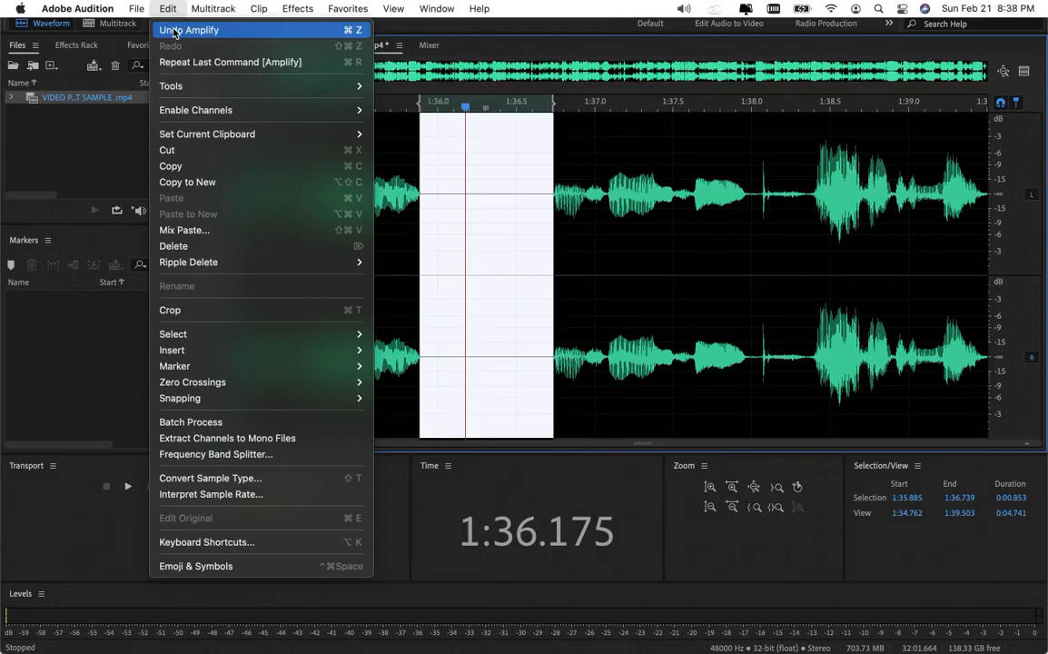
{"action": "left_click", "coordinate": [174, 32]}
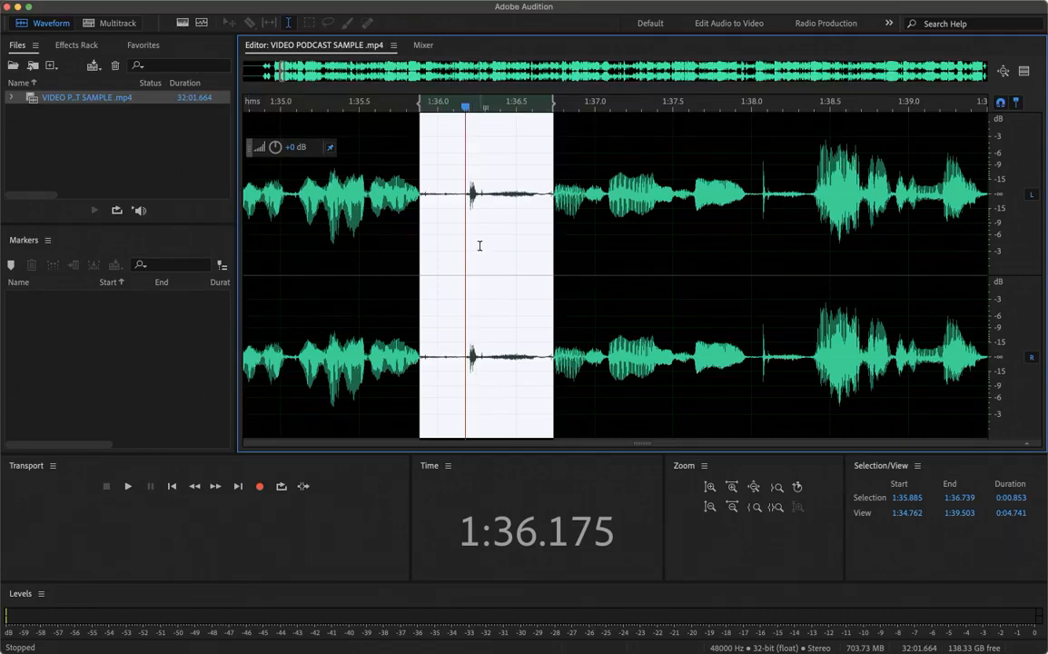
Apply Silence to the selected noise passage and acknowledge the video-file saving notice
{"action": "scroll", "coordinate": [480, 246], "scroll_direction": "left", "scroll_amount": 5}
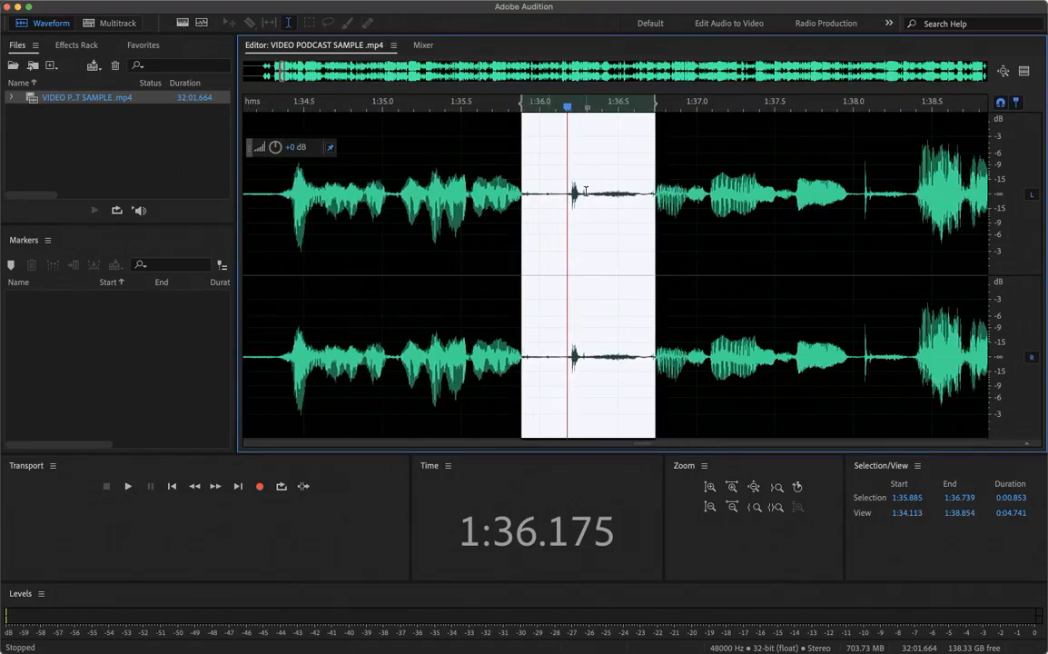
{"action": "right_click", "coordinate": [586, 193]}
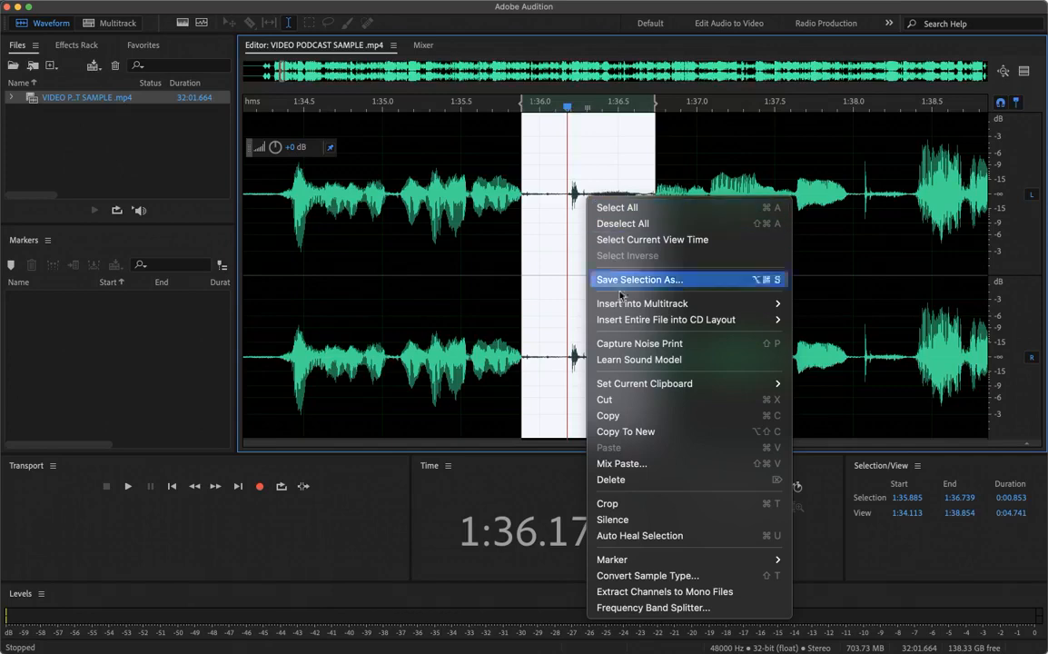
{"action": "left_click", "coordinate": [615, 520]}
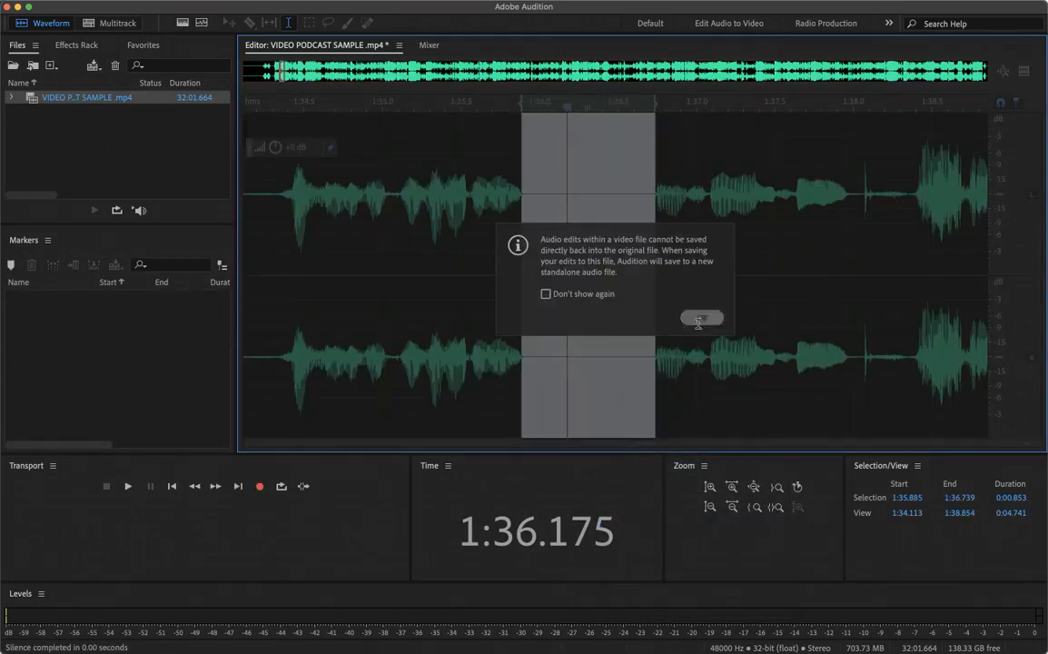
{"action": "left_click", "coordinate": [700, 319]}
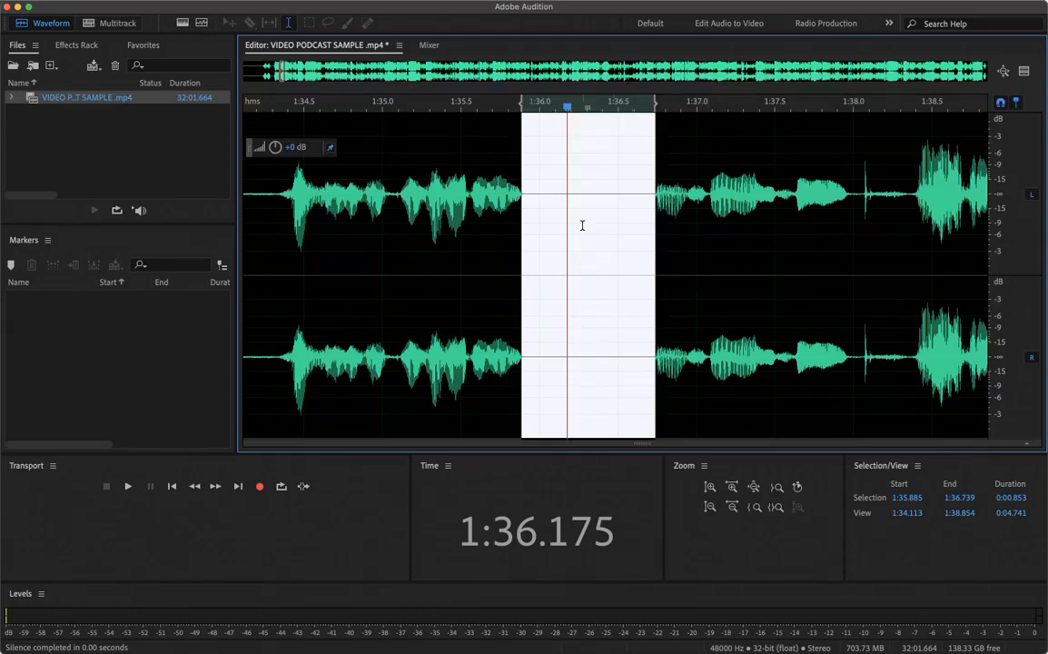
Undo the Silence edit, delete the selected noise passage instead, and acknowledge the video-file saving notice
{"action": "left_click", "coordinate": [168, 8]}
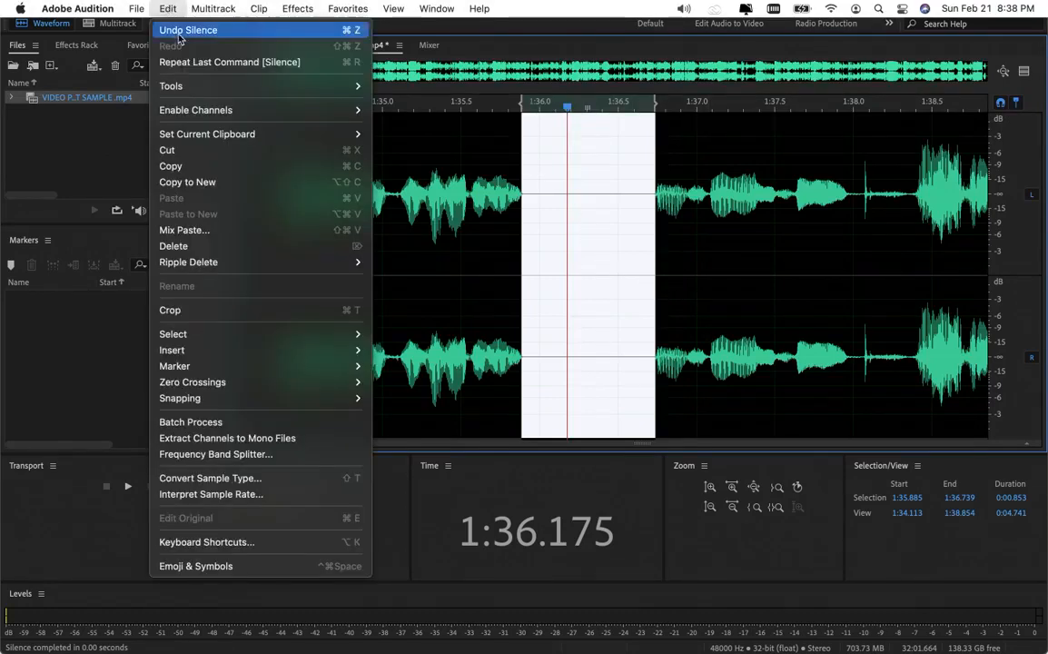
{"action": "left_click", "coordinate": [179, 32]}
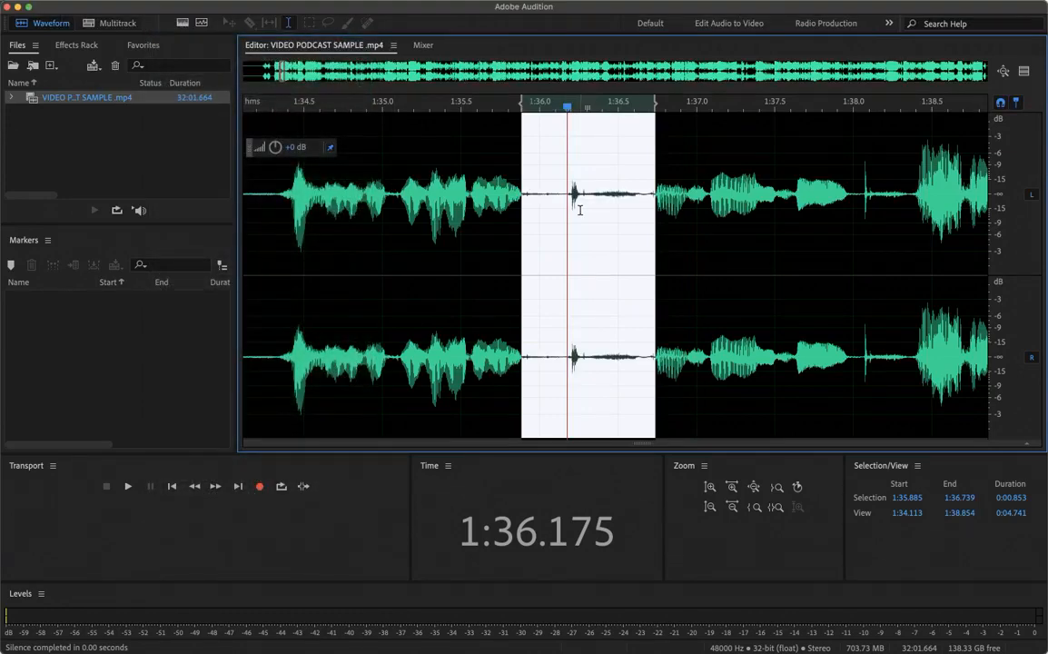
{"action": "key", "text": "Delete"}
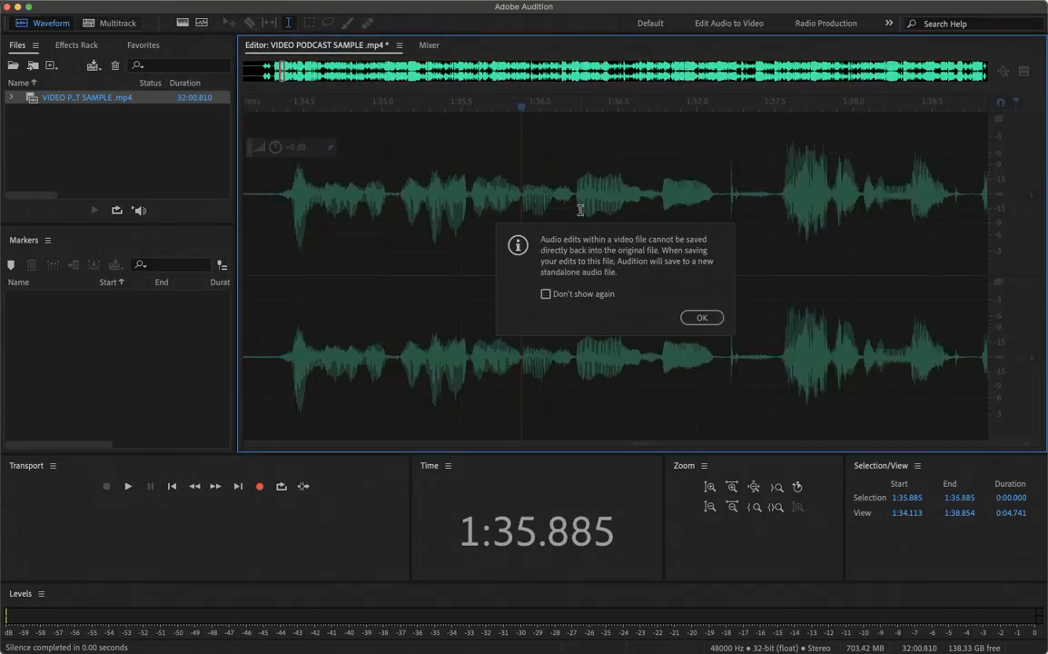
{"action": "left_click", "coordinate": [703, 317]}
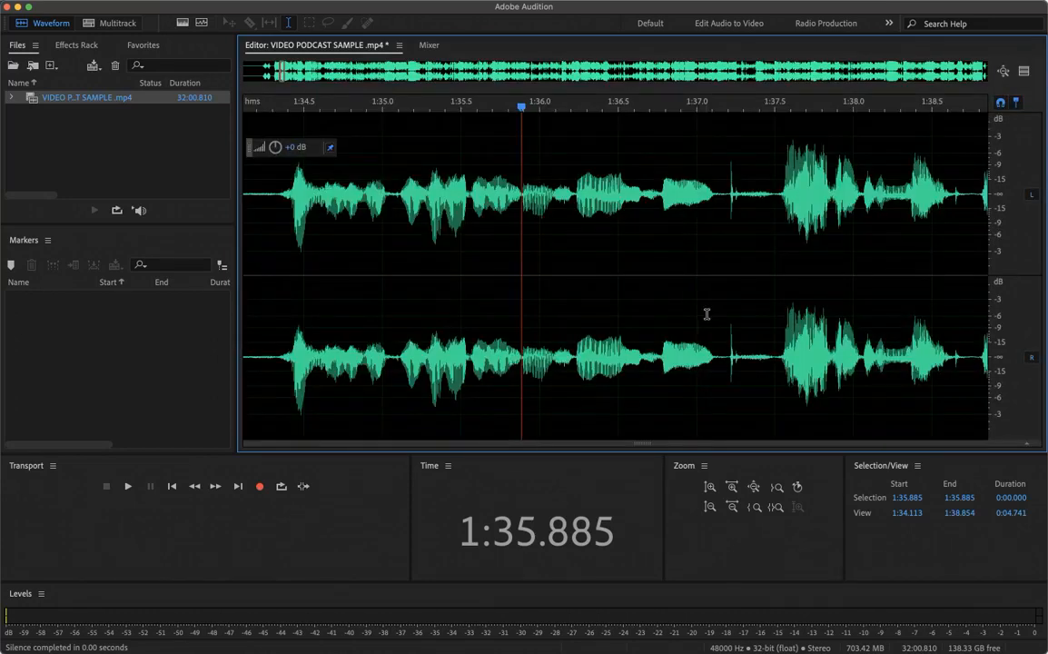
Play the audio from 1:35.000 across the deletion point to hear how the words join
{"action": "left_click", "coordinate": [382, 199]}
{"action": "key", "text": "space"}
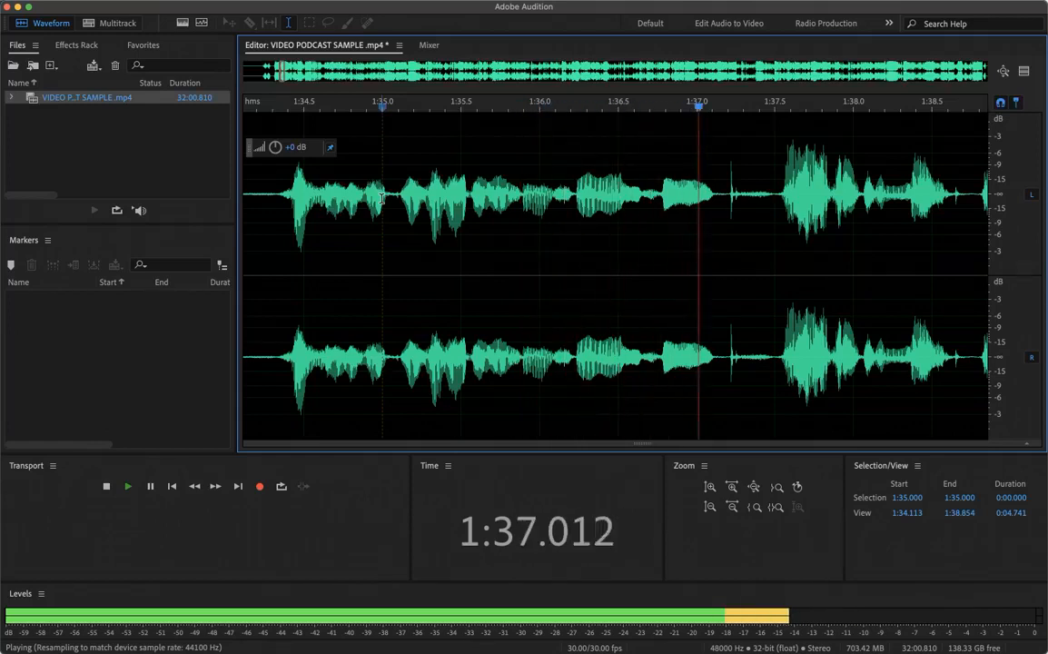
{"action": "key", "text": "space"}
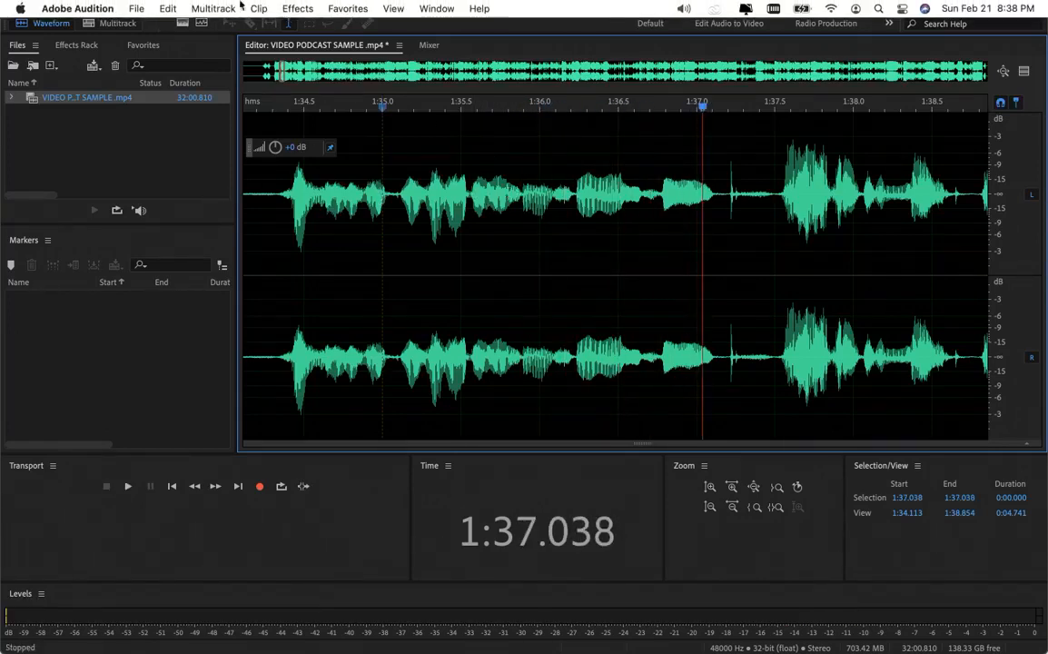
Undo the deletion, cut the selected passage from 1:35.885 to 1:36.739, and acknowledge the video-file saving notice
{"action": "left_click", "coordinate": [168, 8]}
{"action": "left_click", "coordinate": [176, 32]}
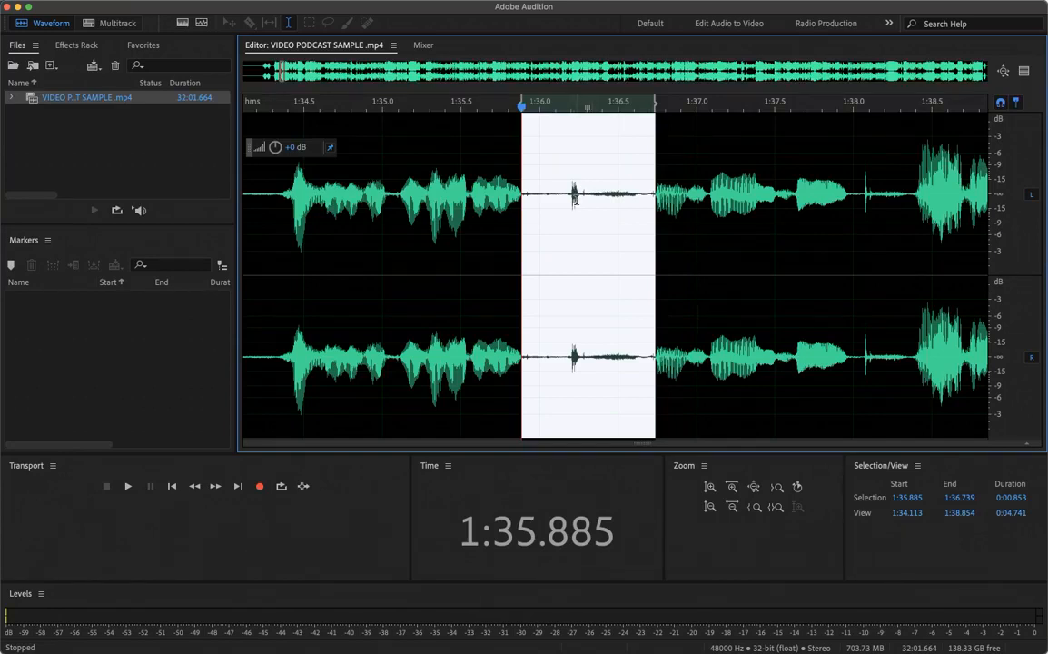
{"action": "right_click", "coordinate": [576, 198]}
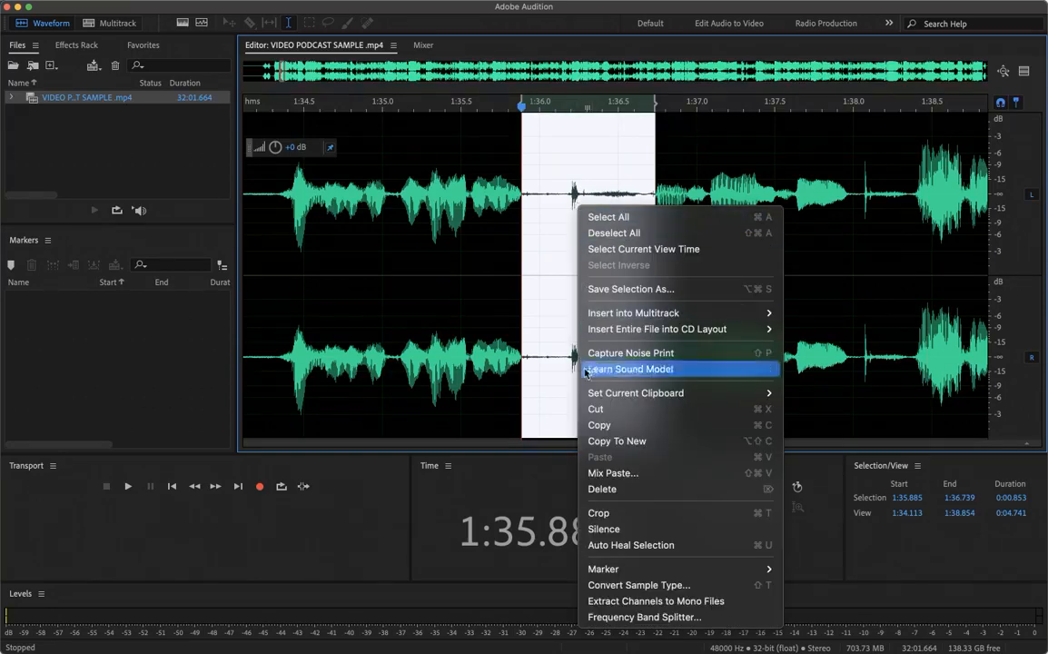
{"action": "left_click", "coordinate": [595, 409]}
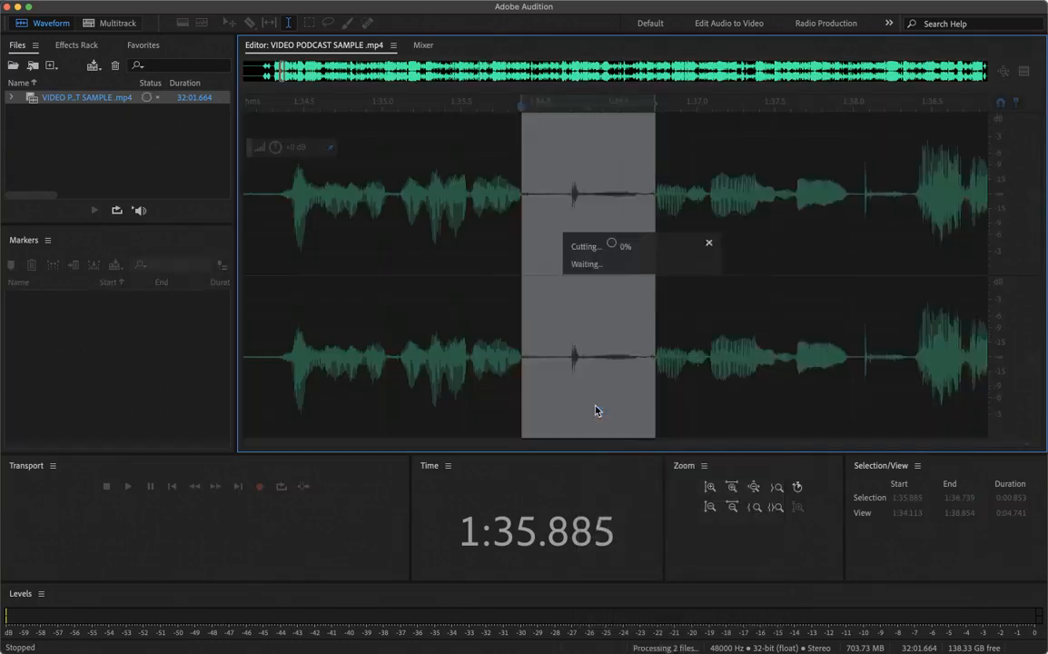
{"action": "left_click", "coordinate": [698, 317]}
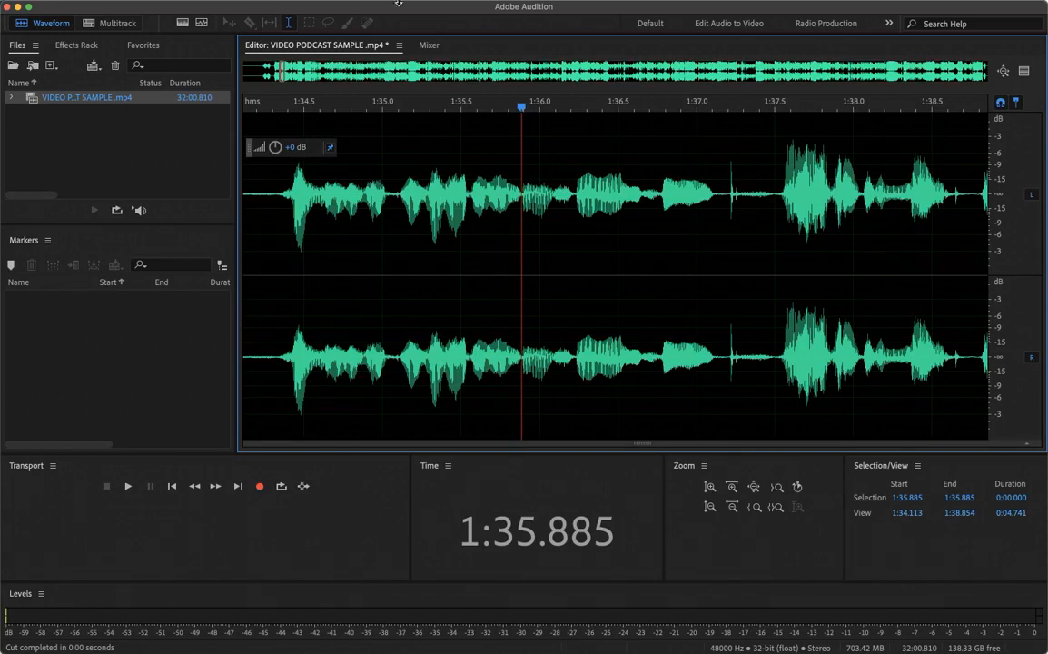
Find a further passage of speech after the cut and play it from 1:46.228
{"action": "mouse_move", "coordinate": [202, 4]}
{"action": "scroll", "coordinate": [714, 207], "scroll_direction": "down", "scroll_amount": 3}
{"action": "scroll", "coordinate": [714, 207], "scroll_direction": "right", "scroll_amount": 3}
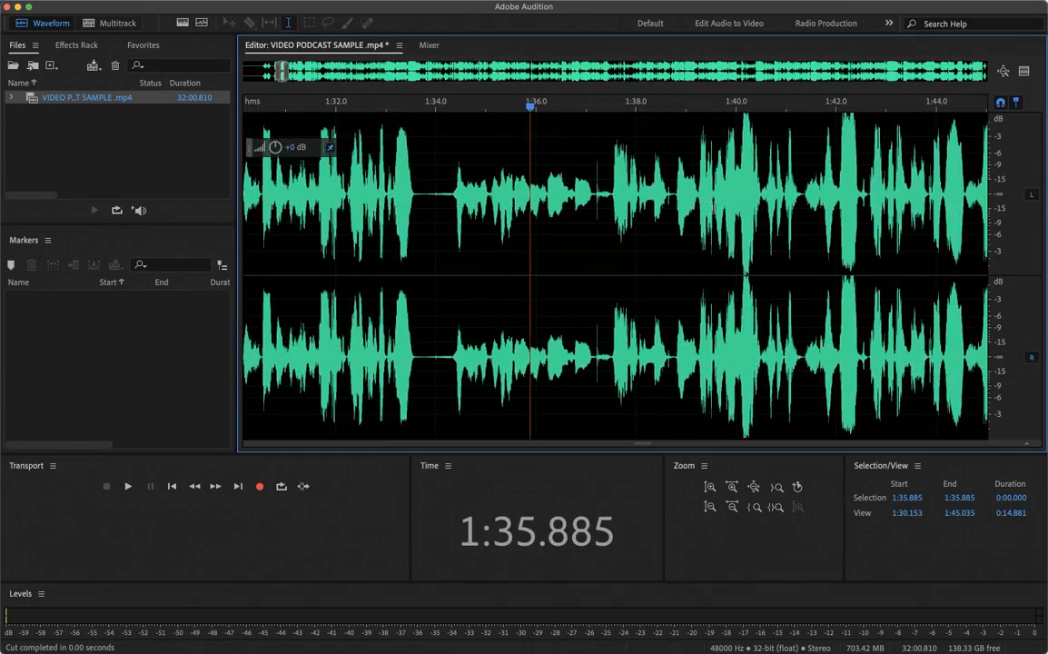
{"action": "scroll", "coordinate": [775, 220], "scroll_direction": "right", "scroll_amount": 6}
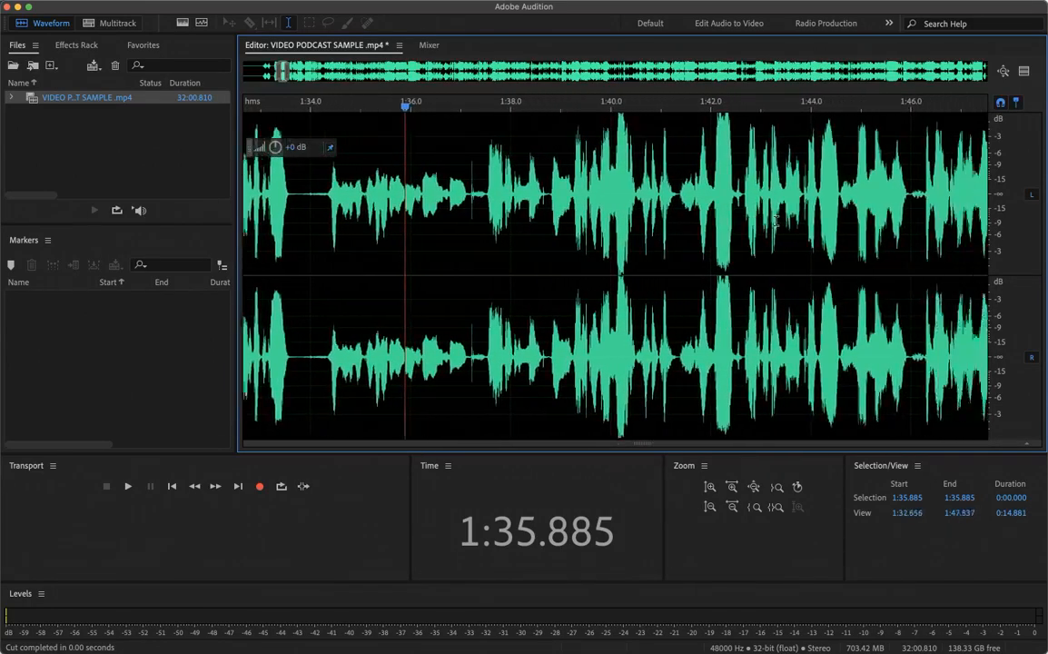
{"action": "scroll", "coordinate": [775, 220], "scroll_direction": "right", "scroll_amount": 5}
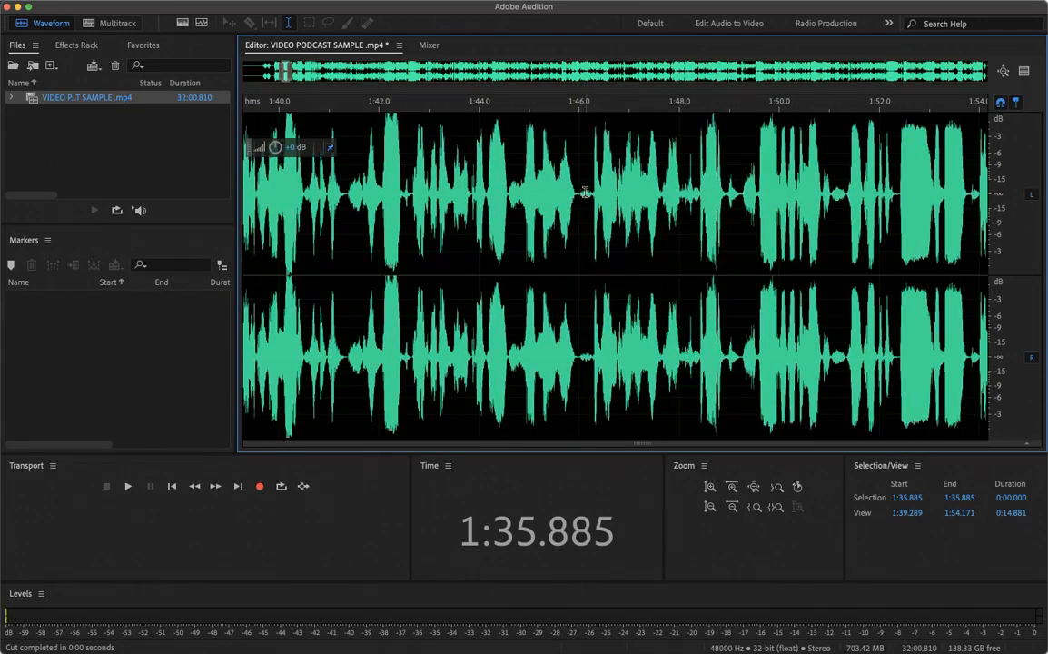
{"action": "left_click", "coordinate": [591, 194]}
{"action": "key", "text": "space"}
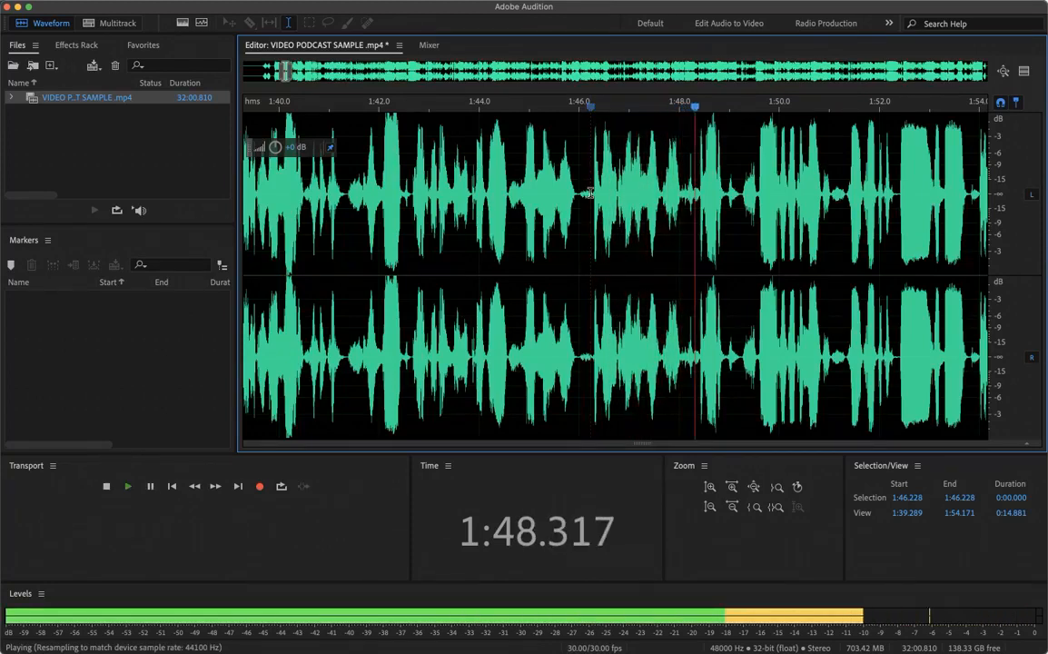
{"action": "key", "text": "space"}
Select the passage from 1:46.000 to 1:48.000 and play it
{"action": "left_click", "coordinate": [592, 187]}
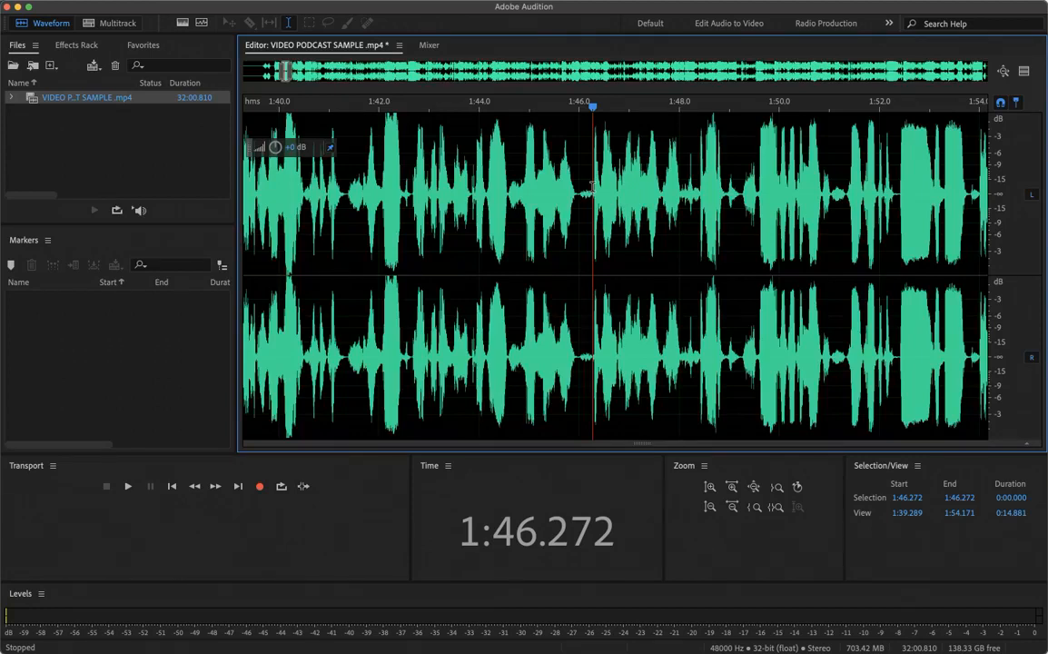
{"action": "left_click", "coordinate": [580, 192]}
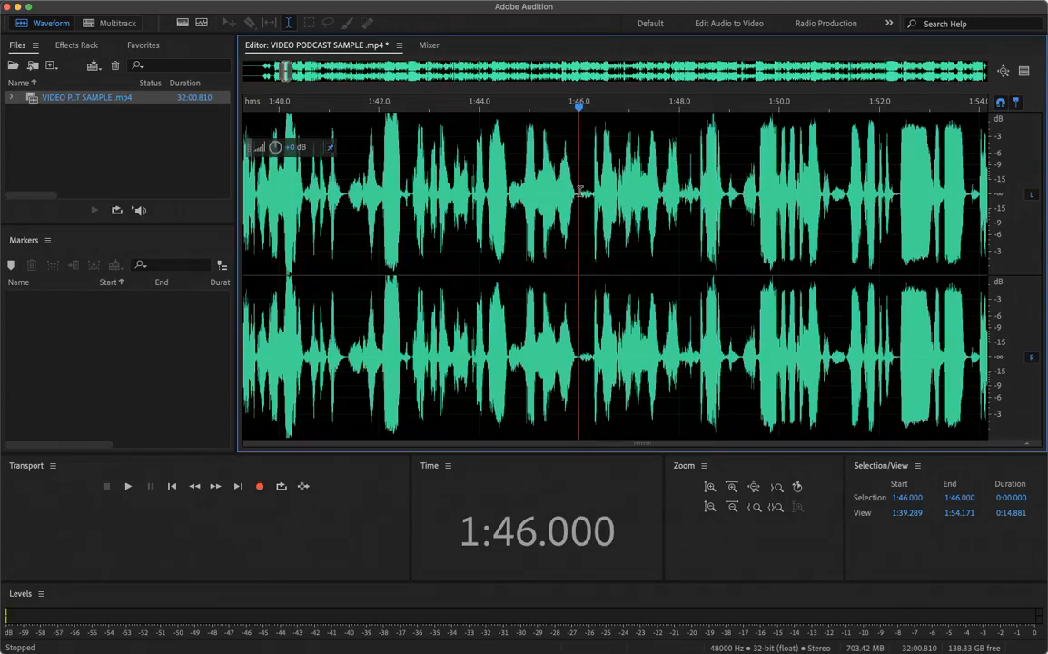
{"action": "left_click_drag", "start_coordinate": [580, 192], "coordinate": [678, 191]}
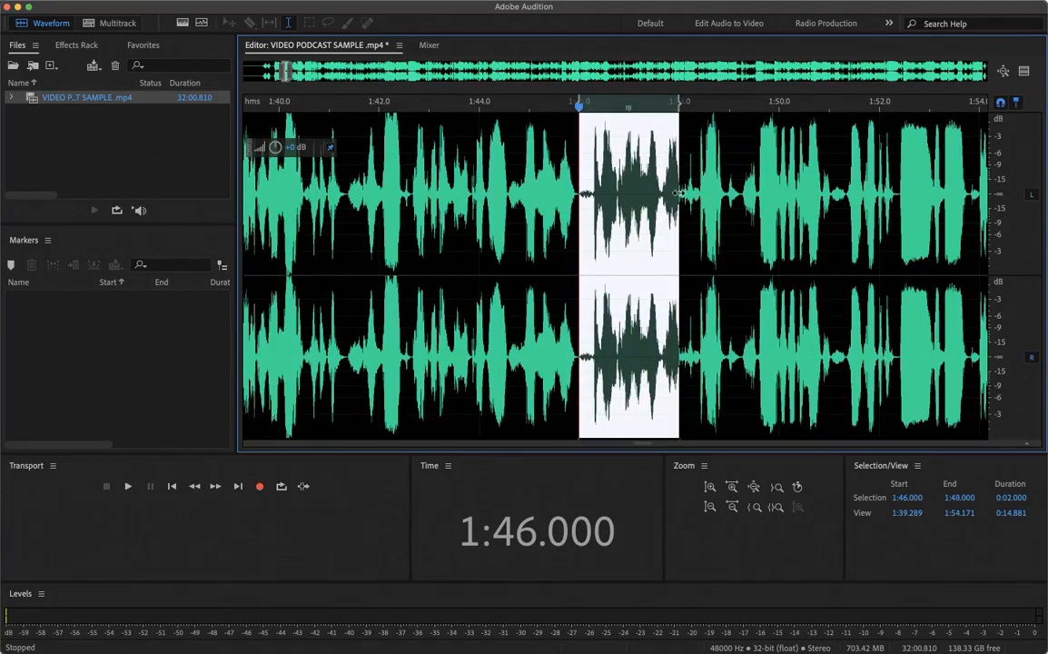
{"action": "key", "text": "space"}
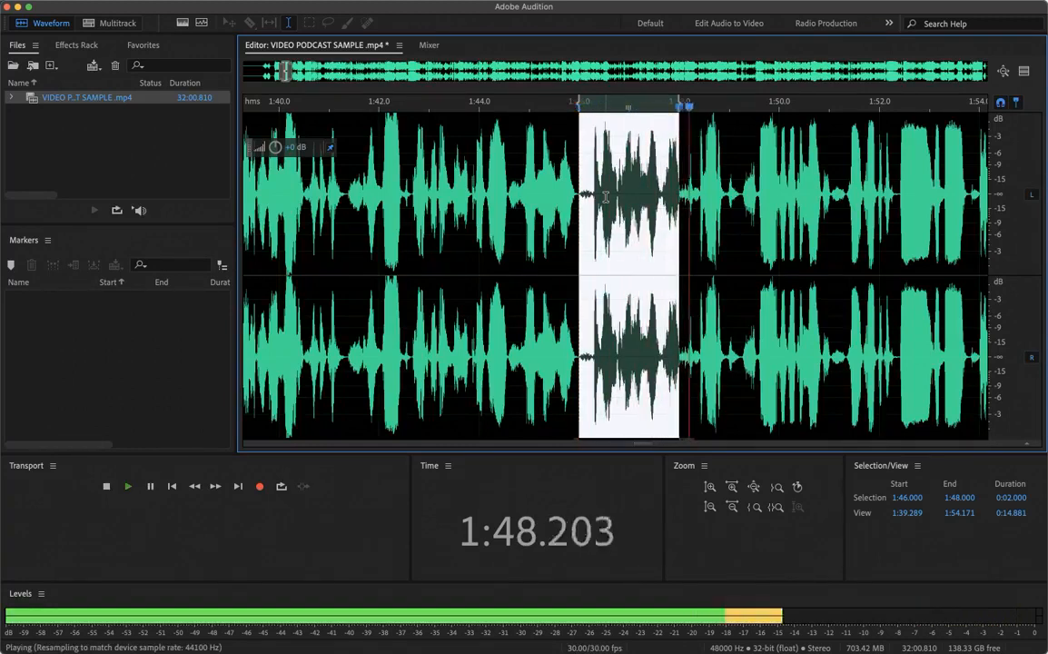
Play on in short stretches from just inside the passage's start to find where the unwanted speech ends
{"action": "left_click", "coordinate": [605, 197]}
{"action": "key", "text": "space"}
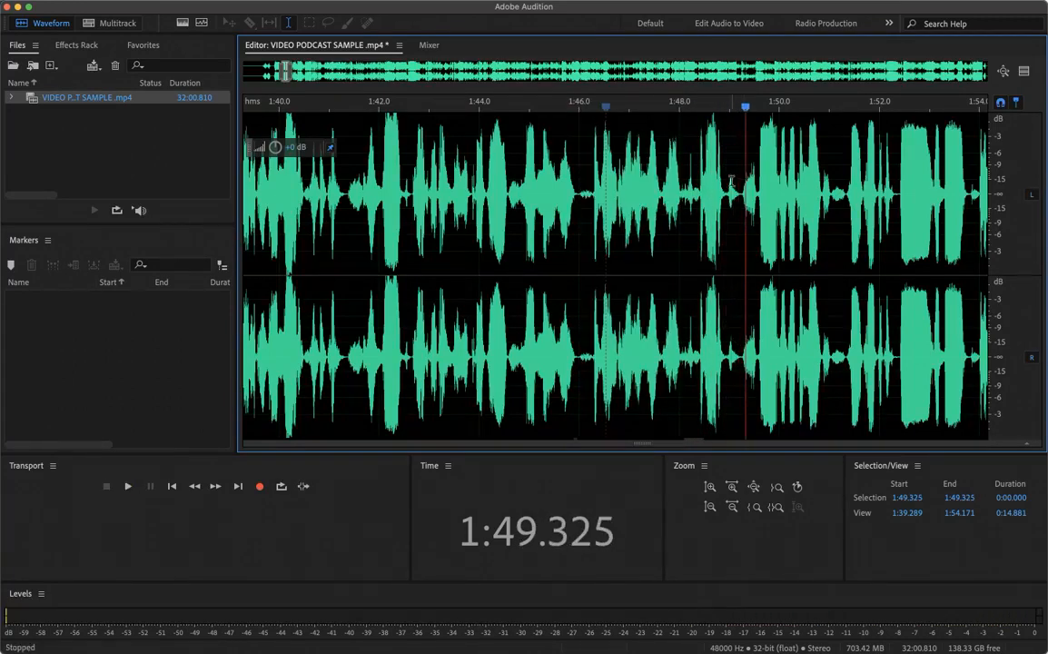
{"action": "key", "text": "space"}
{"action": "key", "text": "space"}
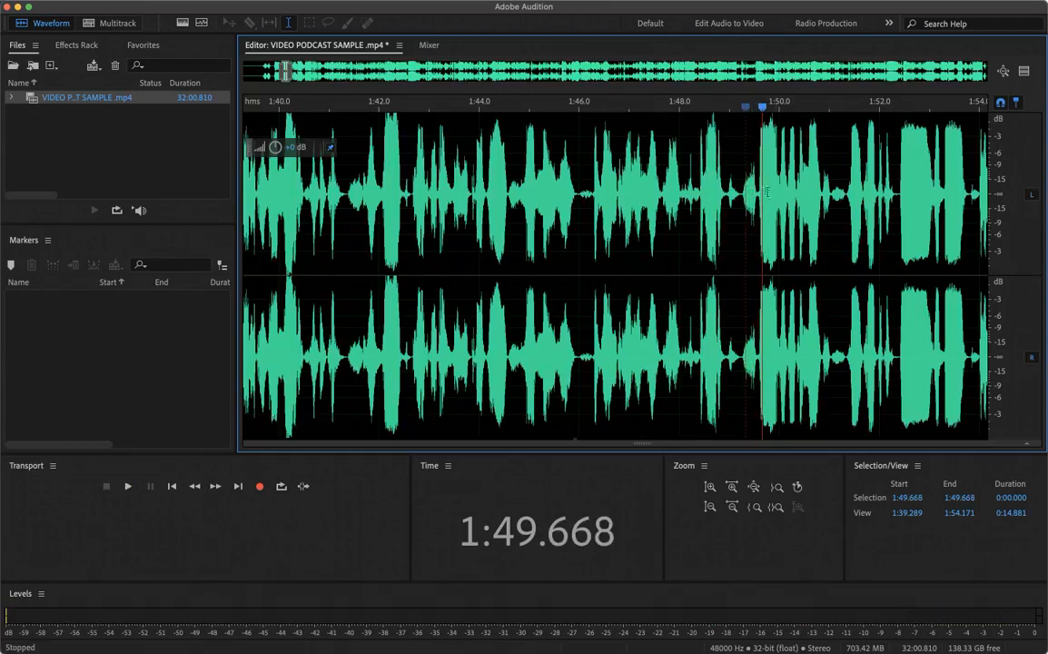
Place a marker at 1:49.559 and another at 1:45.995, and play the span between them
{"action": "left_click", "coordinate": [756, 193]}
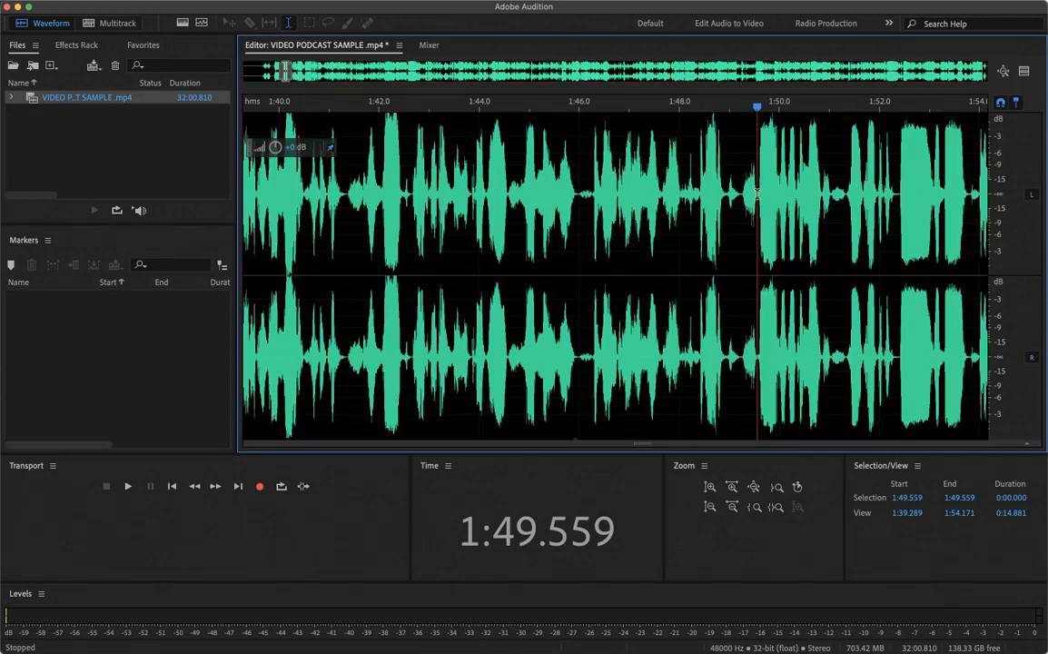
{"action": "key", "text": "m"}
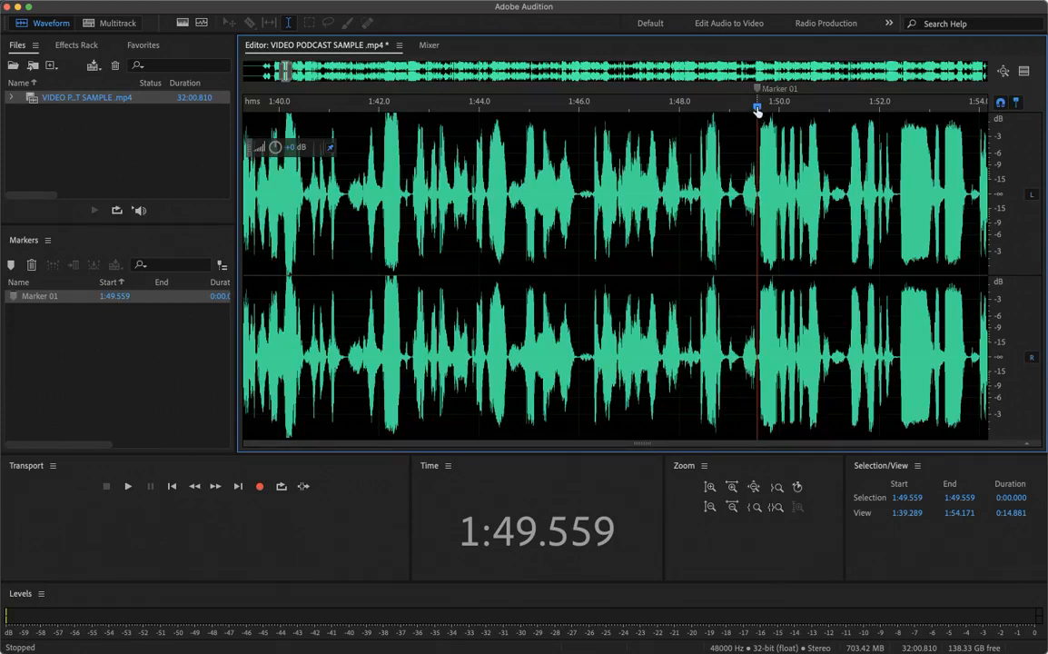
{"action": "left_click_drag", "start_coordinate": [758, 108], "coordinate": [581, 133]}
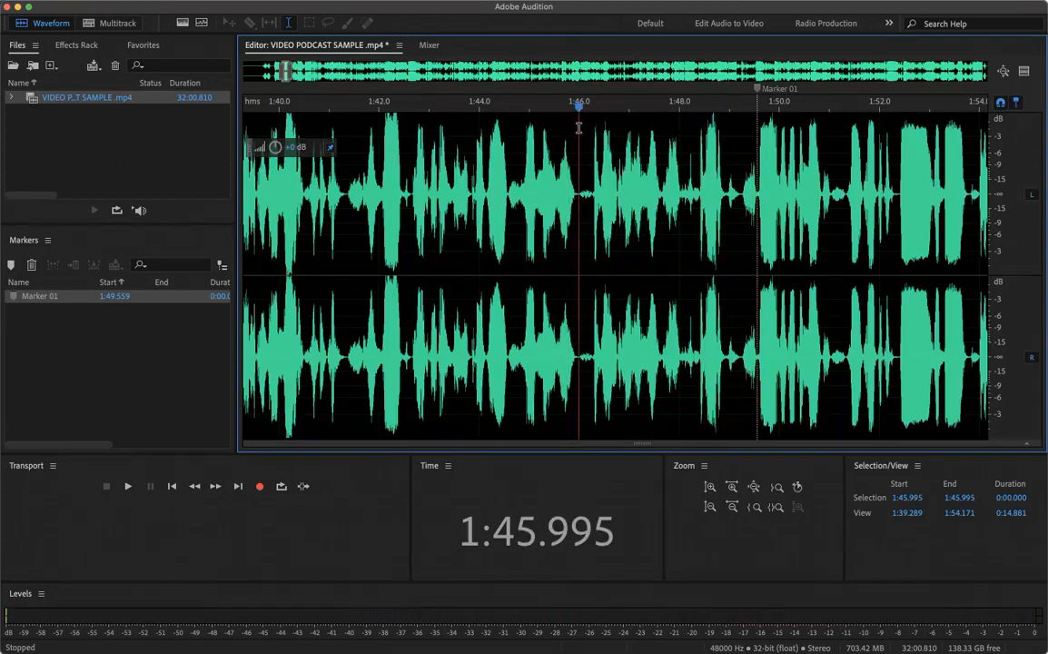
{"action": "key", "text": "m"}
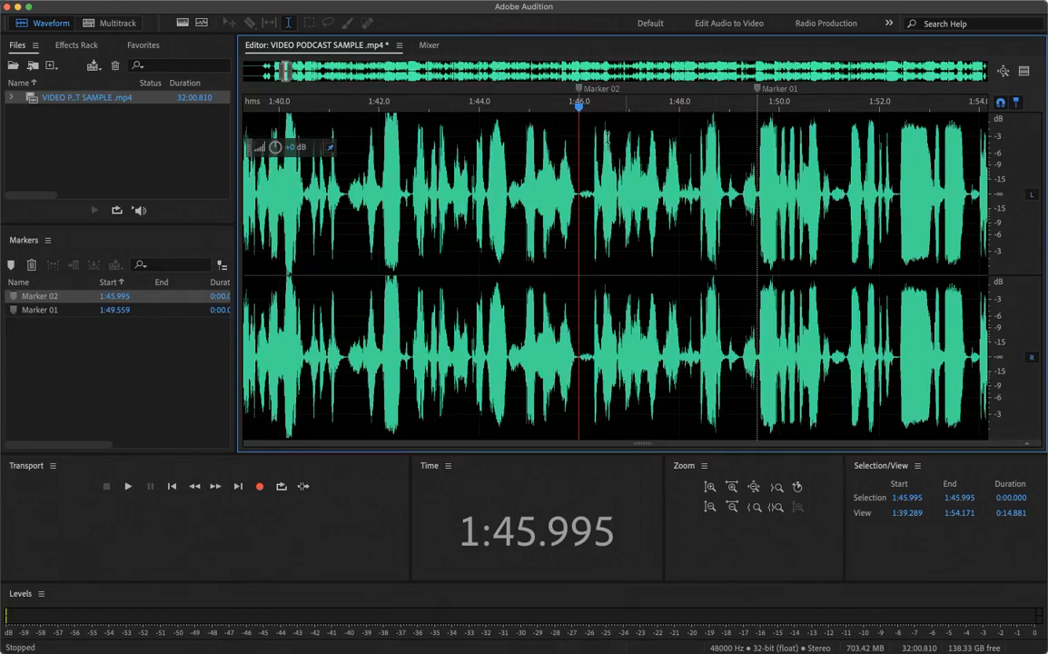
{"action": "key", "text": "space"}
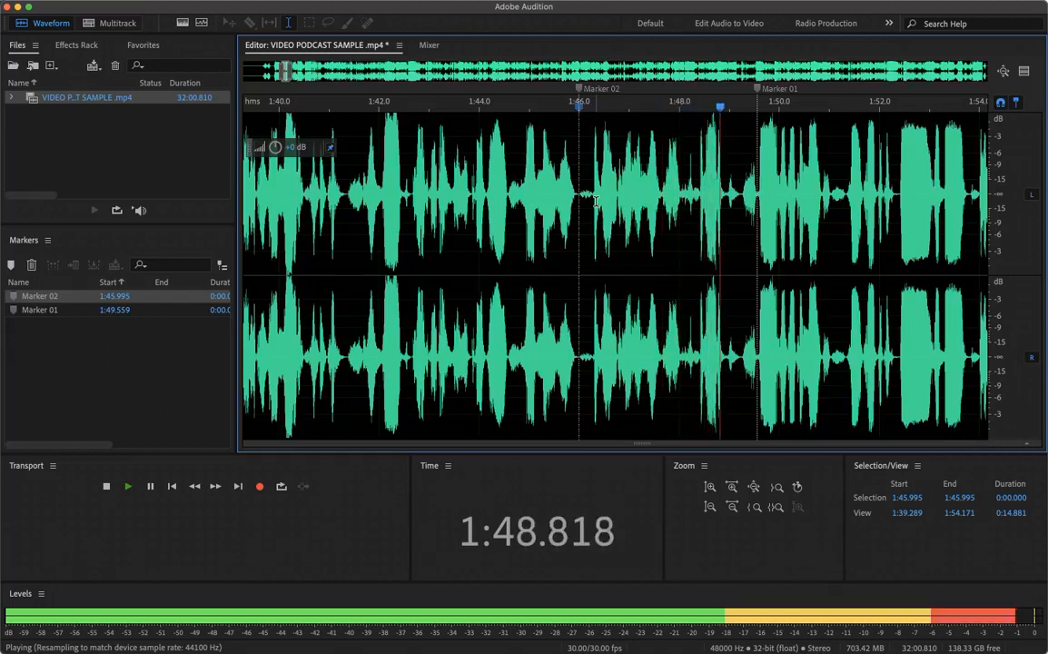
{"action": "key", "text": "space"}
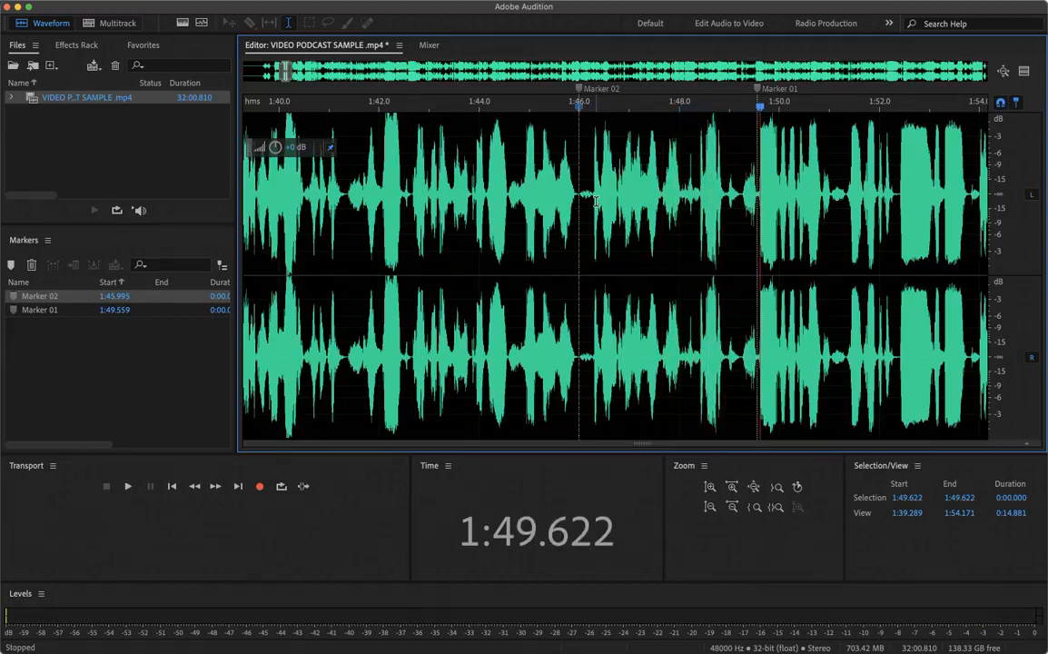
Select the audio between the two markers, from 1:46.000 to 1:49.559, and delete it
{"action": "left_click", "coordinate": [580, 134]}
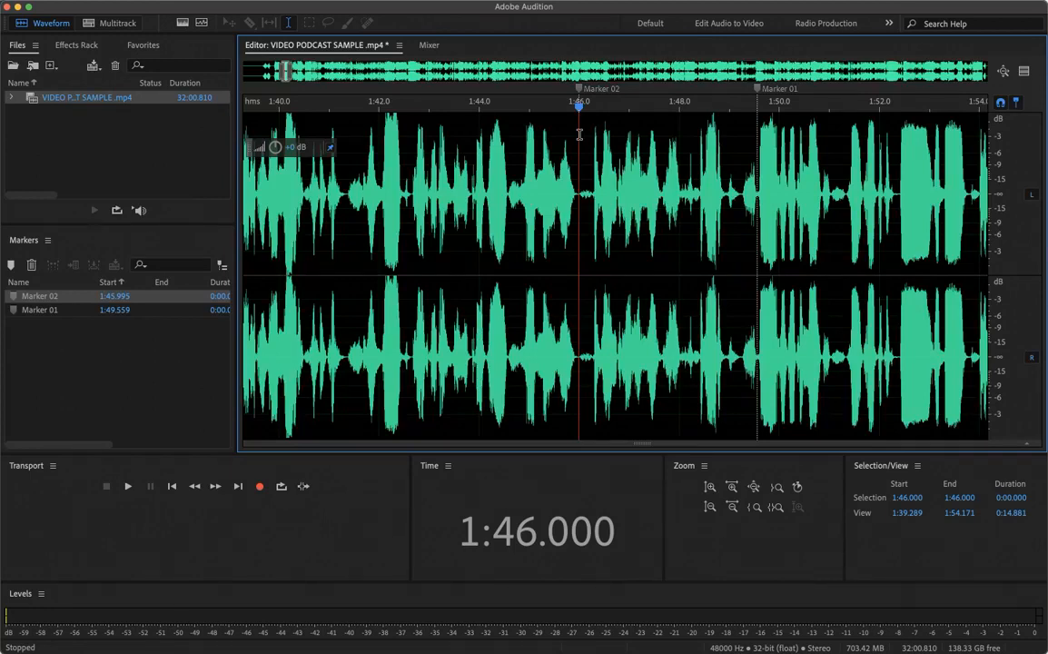
{"action": "left_click_drag", "start_coordinate": [579, 135], "coordinate": [752, 137]}
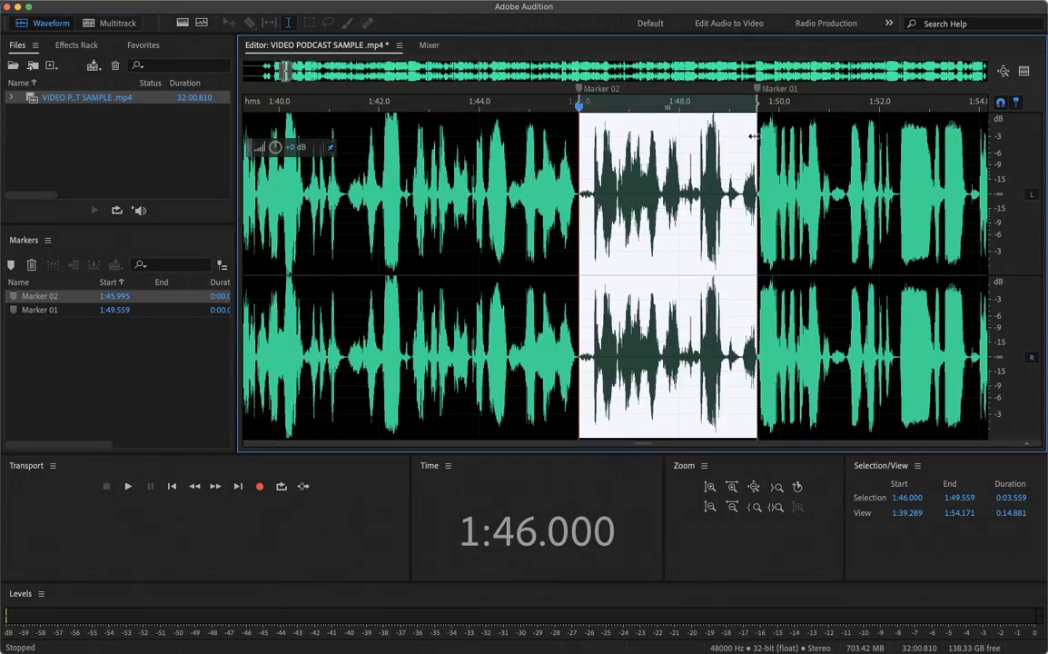
{"action": "key", "text": "Delete"}
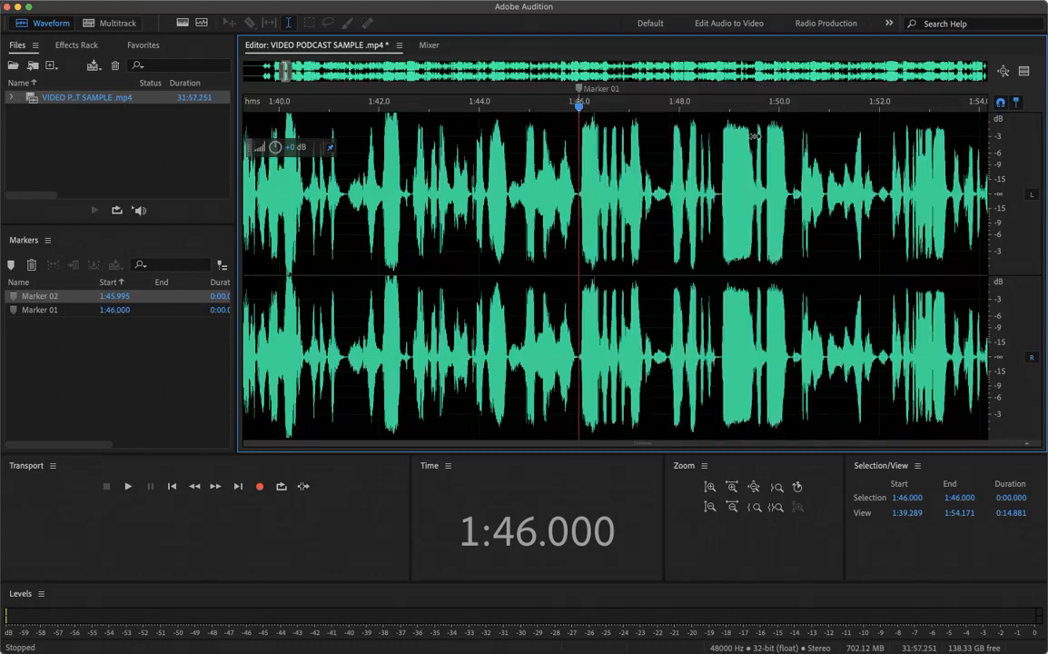
Play across the edit point from 1:44.904 and again from 1:44.555, and move the playhead back to 1:46.446
{"action": "left_click", "coordinate": [525, 172]}
{"action": "key", "text": "space"}
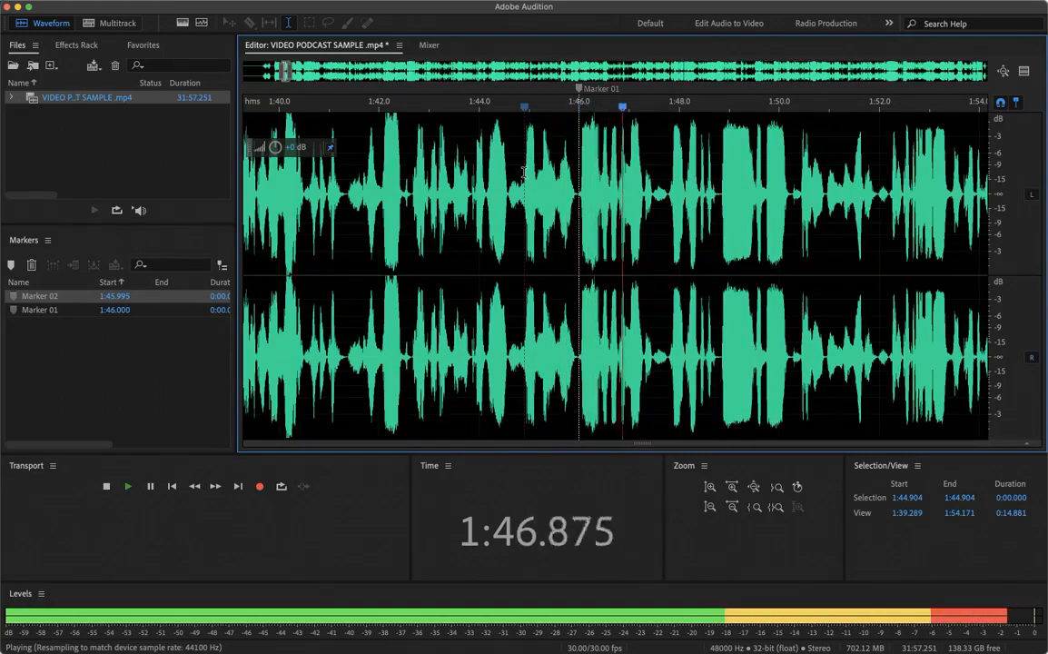
{"action": "key", "text": "space"}
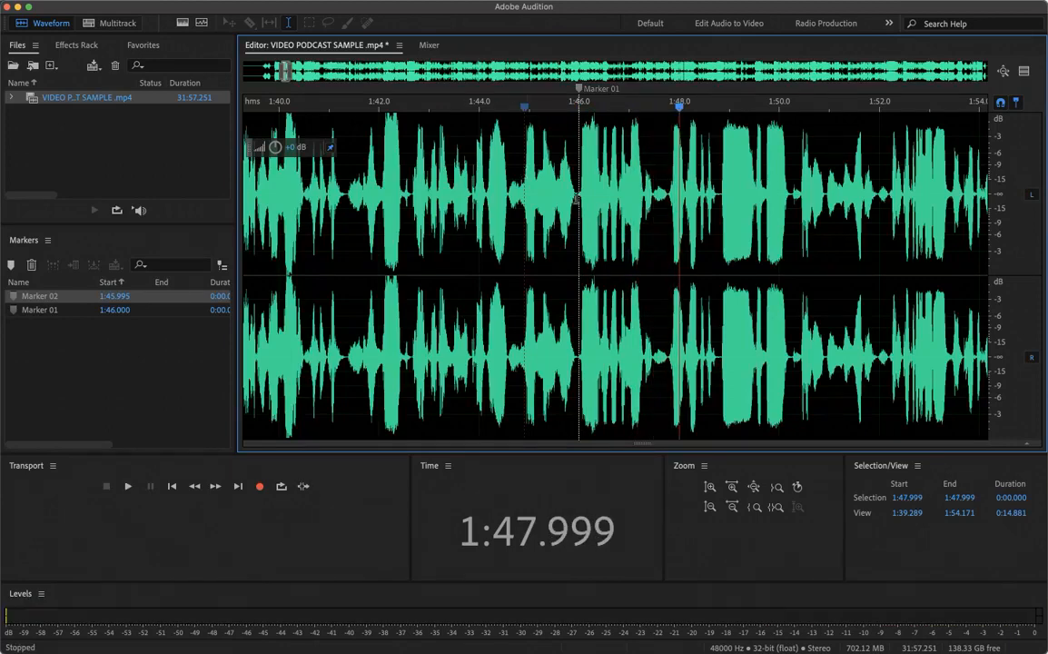
{"action": "left_click", "coordinate": [507, 191]}
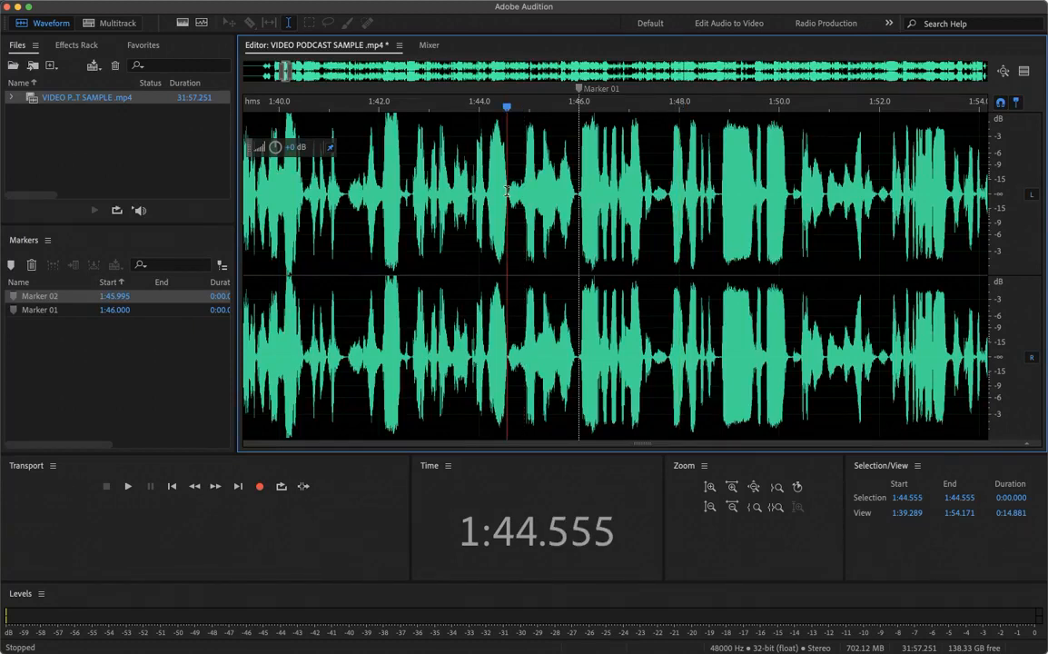
{"action": "key", "text": "space"}
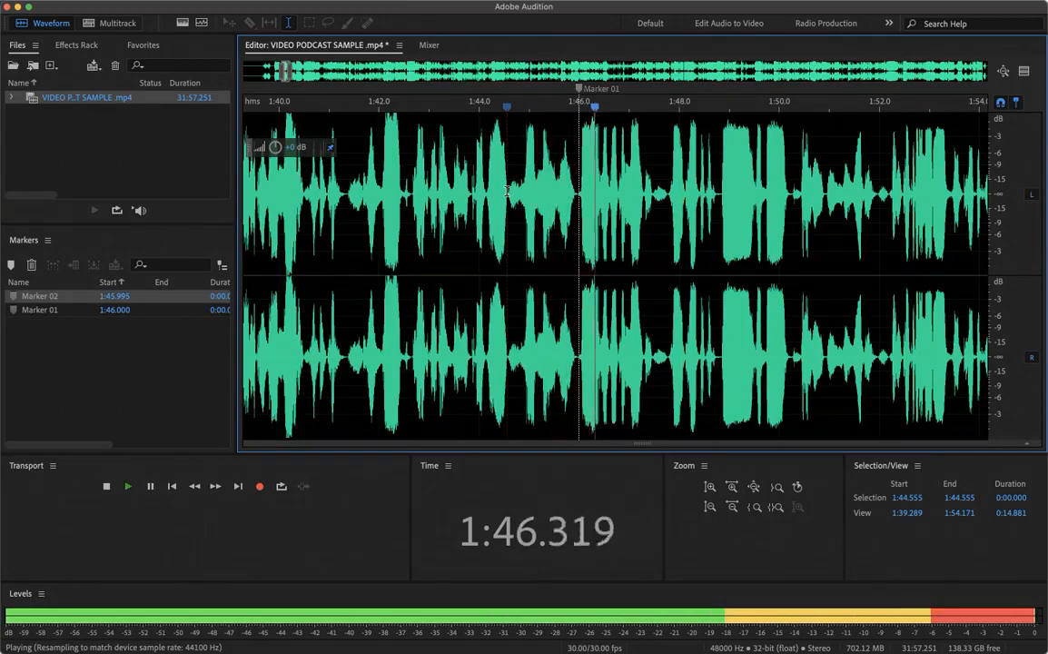
{"action": "key", "text": "space"}
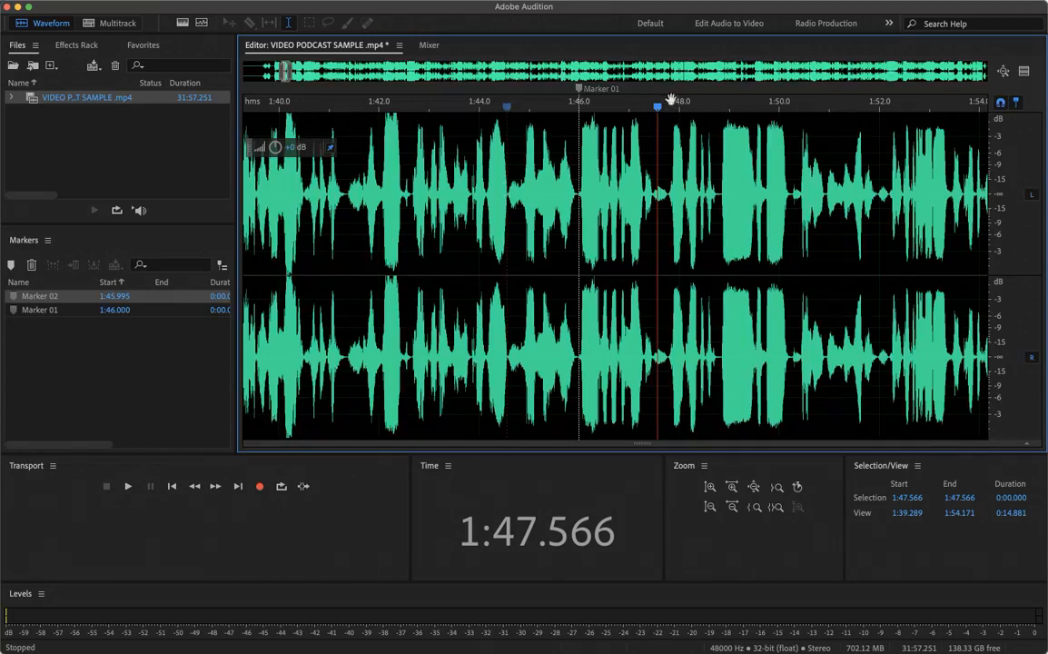
{"action": "mouse_move", "coordinate": [657, 109]}
{"action": "left_mouse_down"}
{"action": "mouse_move", "coordinate": [559, 111]}
{"action": "mouse_move", "coordinate": [601, 115]}
{"action": "left_mouse_up"}
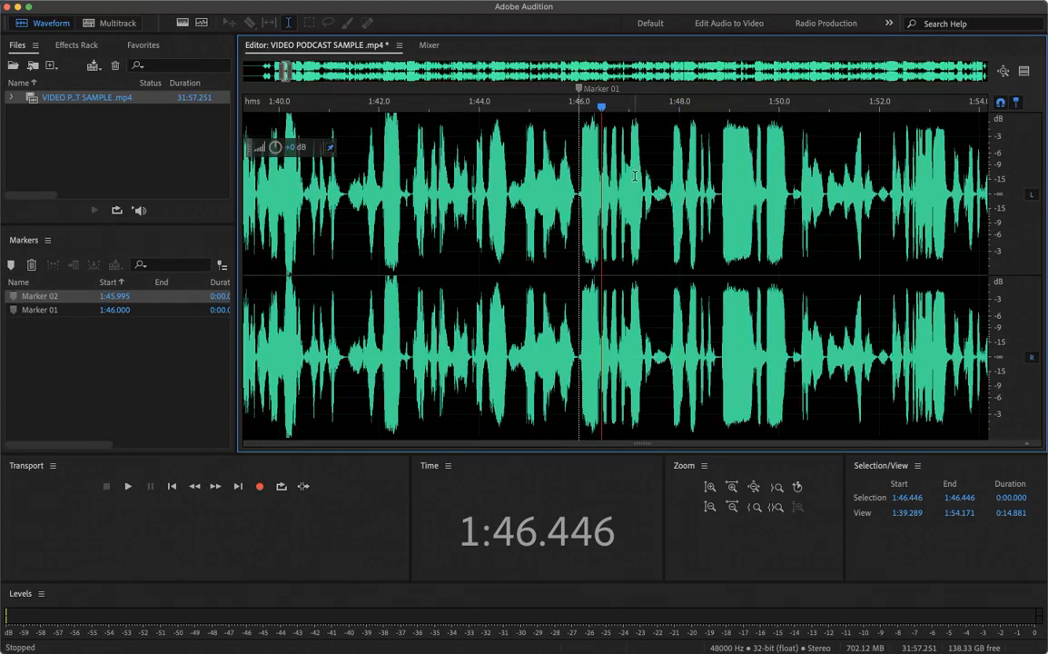
Open the export settings to review the output file's name, location and format, cancel without exporting, and clear the waveform selection
{"action": "left_click_drag", "start_coordinate": [645, 186], "coordinate": [652, 189]}
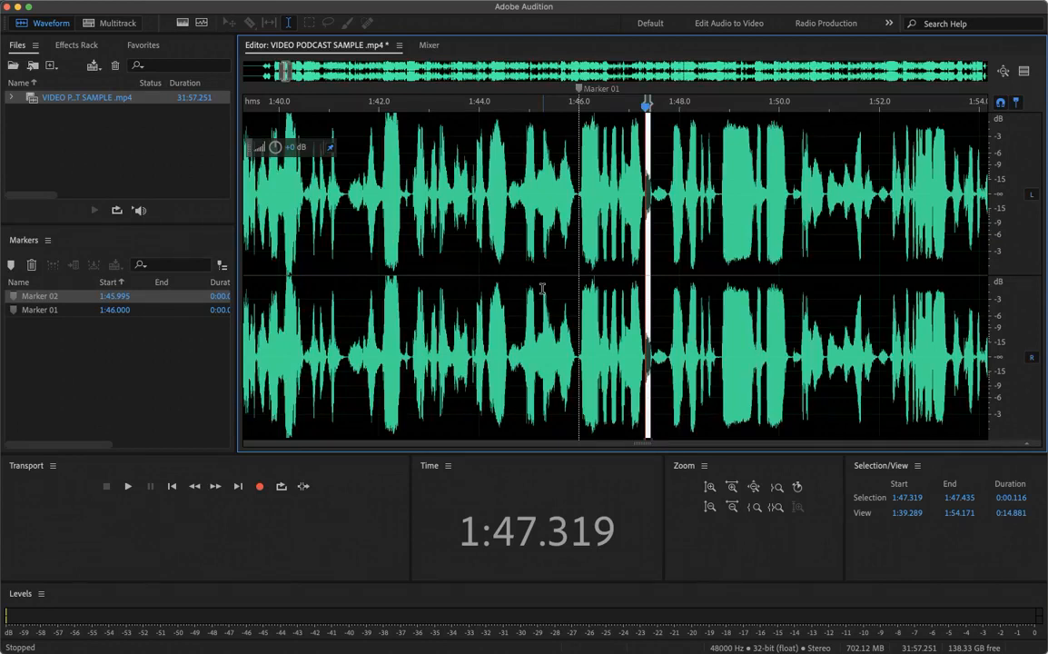
{"action": "mouse_move", "coordinate": [49, 3]}
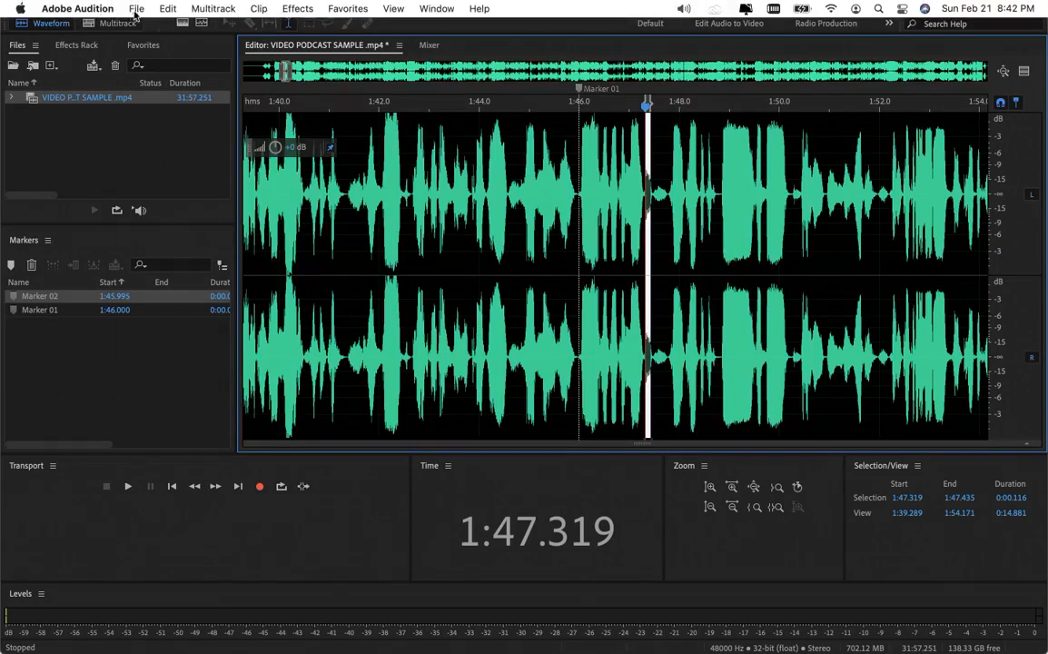
{"action": "left_click", "coordinate": [136, 9]}
{"action": "mouse_move", "coordinate": [151, 302]}
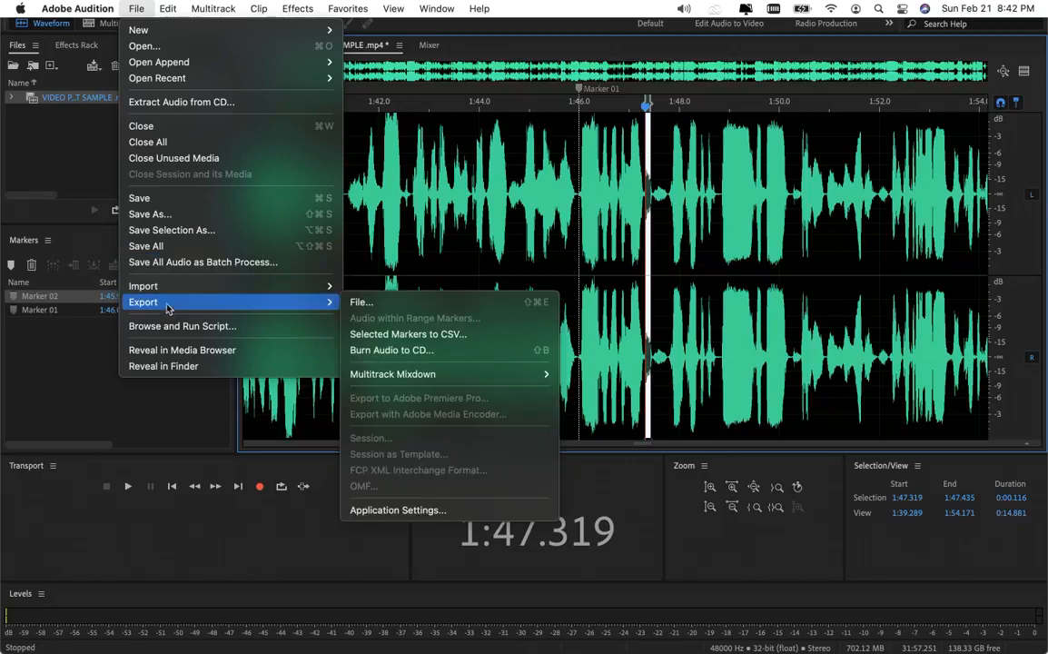
{"action": "left_click", "coordinate": [377, 303]}
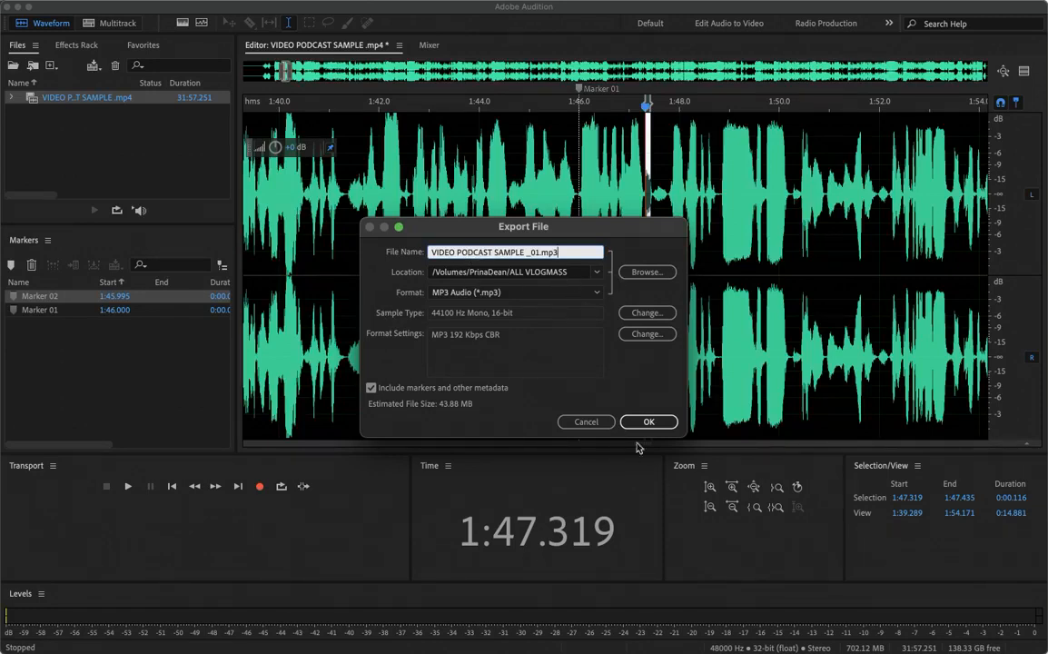
{"action": "left_click", "coordinate": [597, 426]}
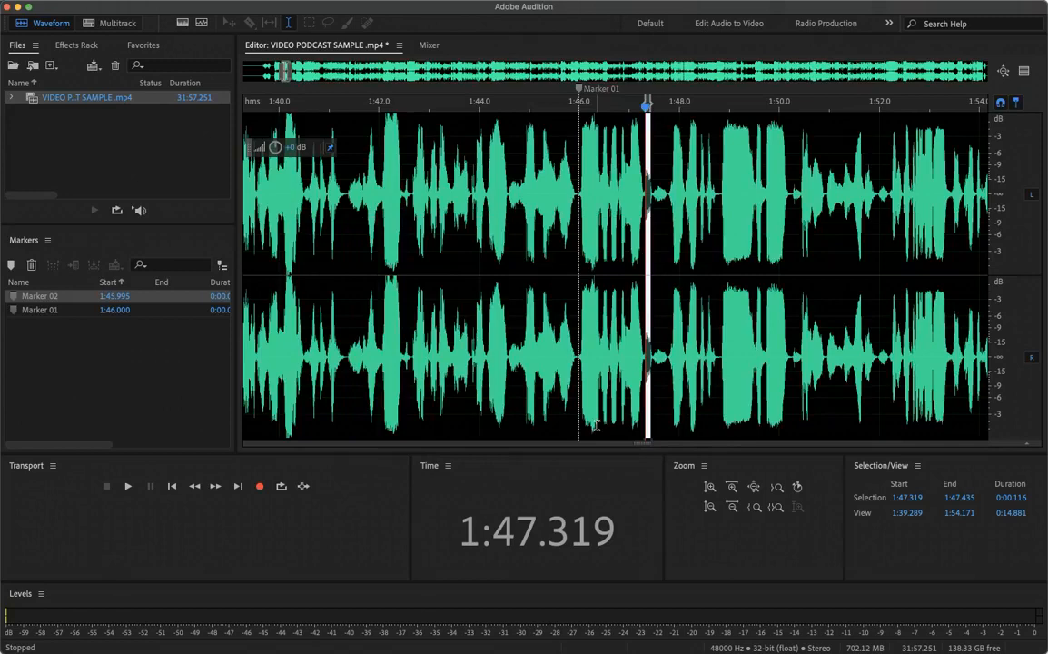
{"action": "left_click", "coordinate": [668, 242]}
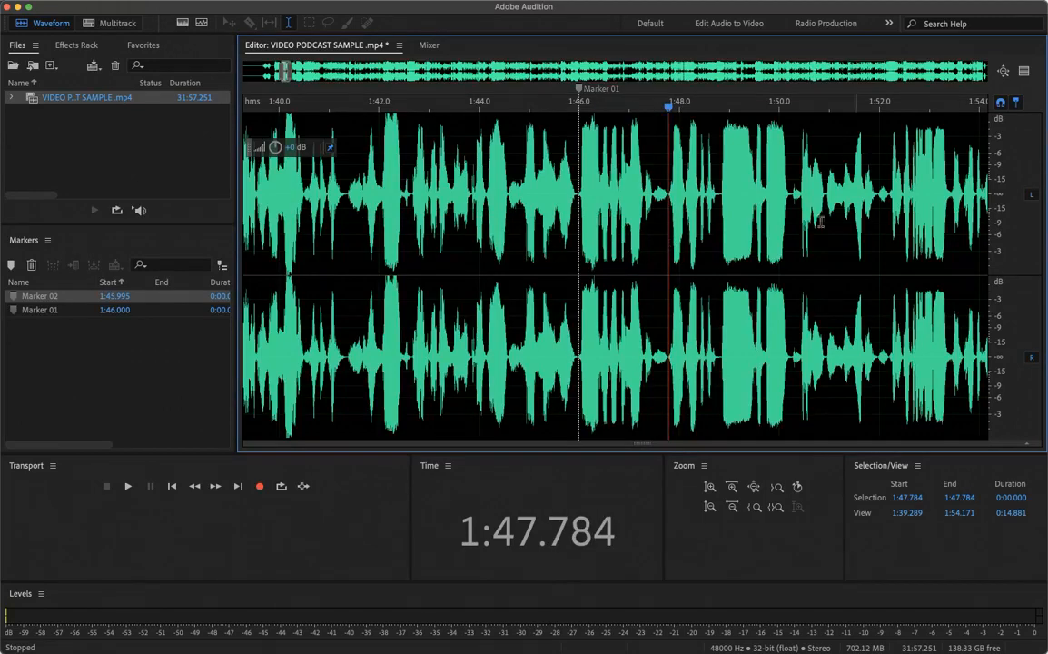
Listen briefly to the small sounds between phrases, from just before 1:48 through 1:50.234 to 1:52.000
{"action": "scroll", "coordinate": [802, 215], "scroll_direction": "down", "scroll_amount": 3}
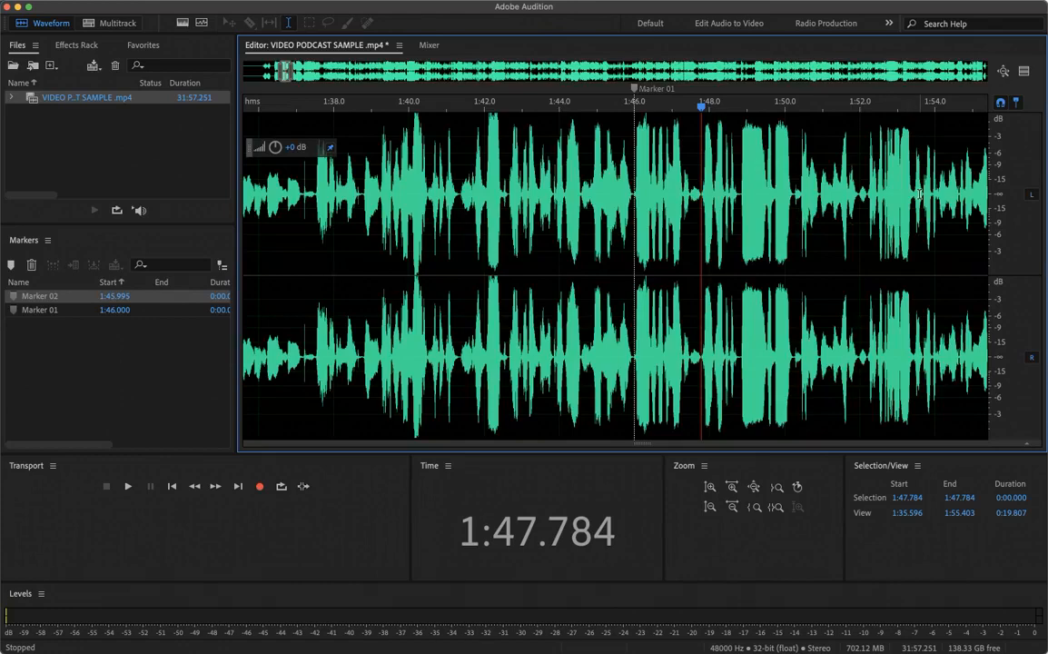
{"action": "scroll", "coordinate": [909, 196], "scroll_direction": "right", "scroll_amount": 3}
{"action": "scroll", "coordinate": [918, 195], "scroll_direction": "right", "scroll_amount": 6}
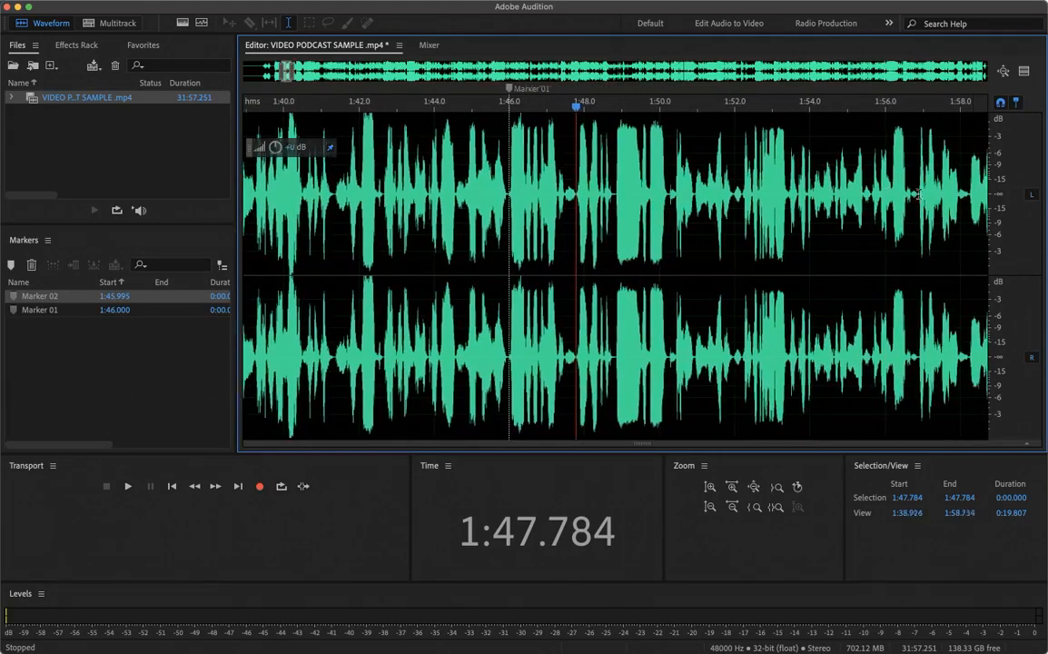
{"action": "scroll", "coordinate": [838, 244], "scroll_direction": "right", "scroll_amount": 8}
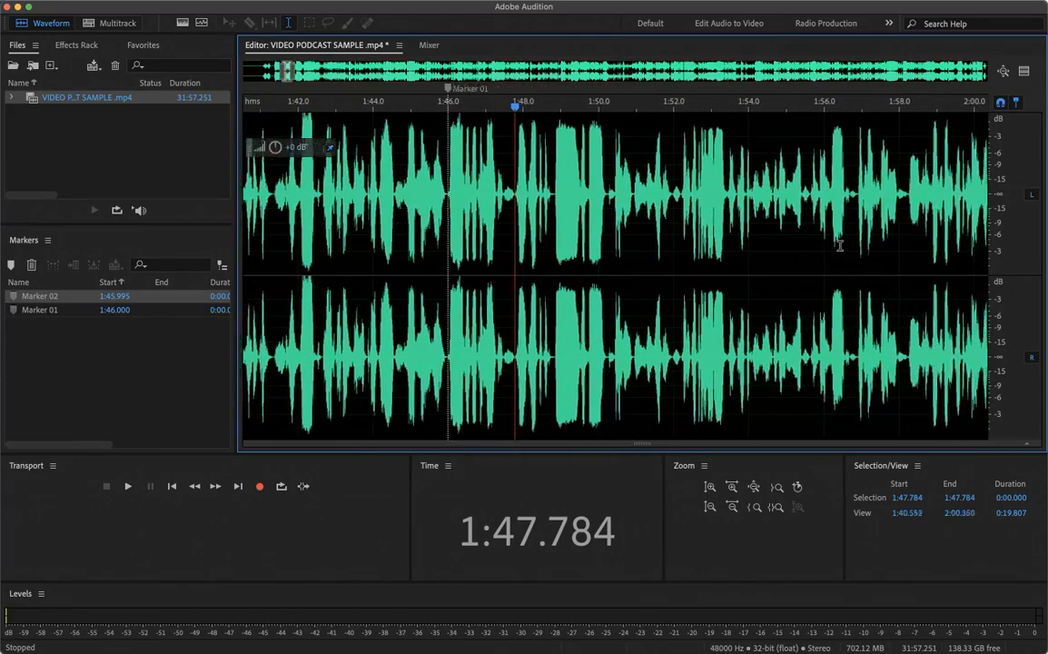
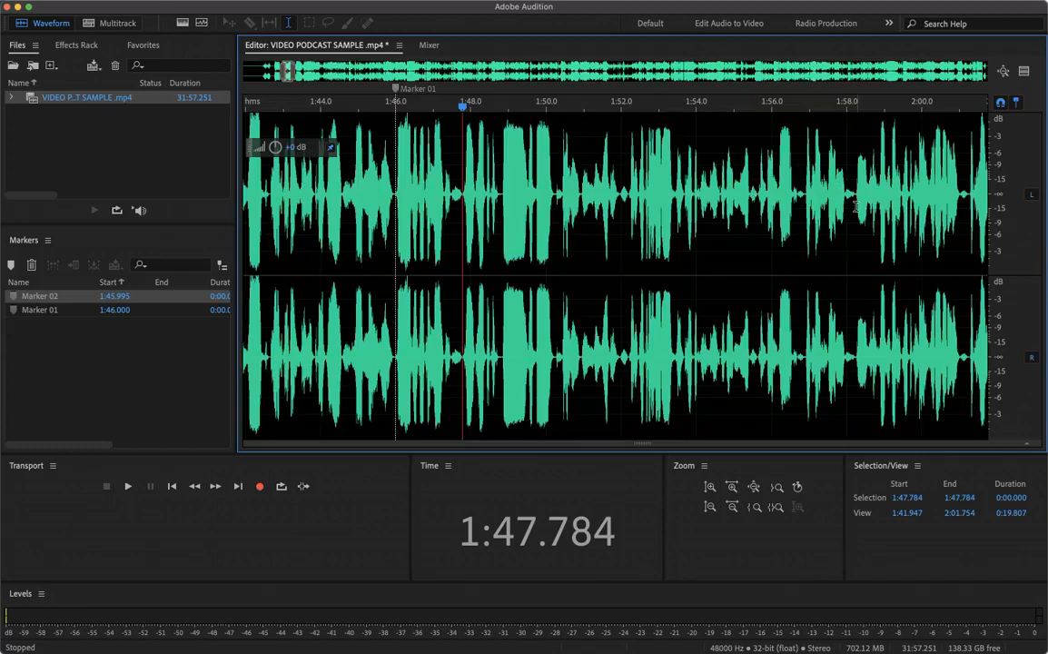
{"action": "left_click", "coordinate": [452, 194]}
{"action": "key", "text": "Right"}
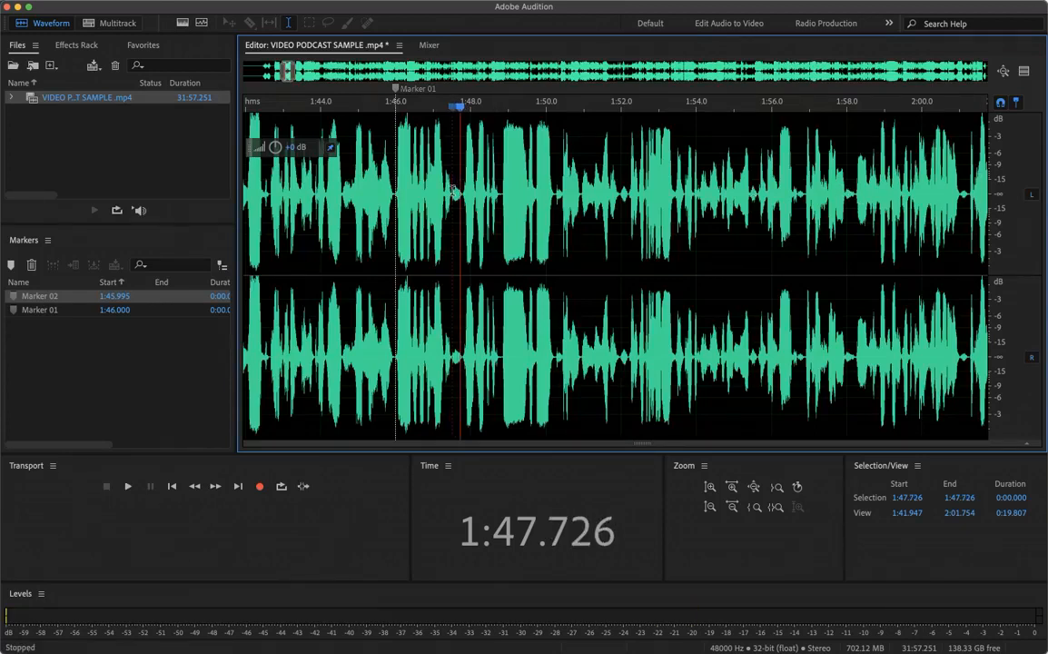
{"action": "left_click", "coordinate": [555, 194]}
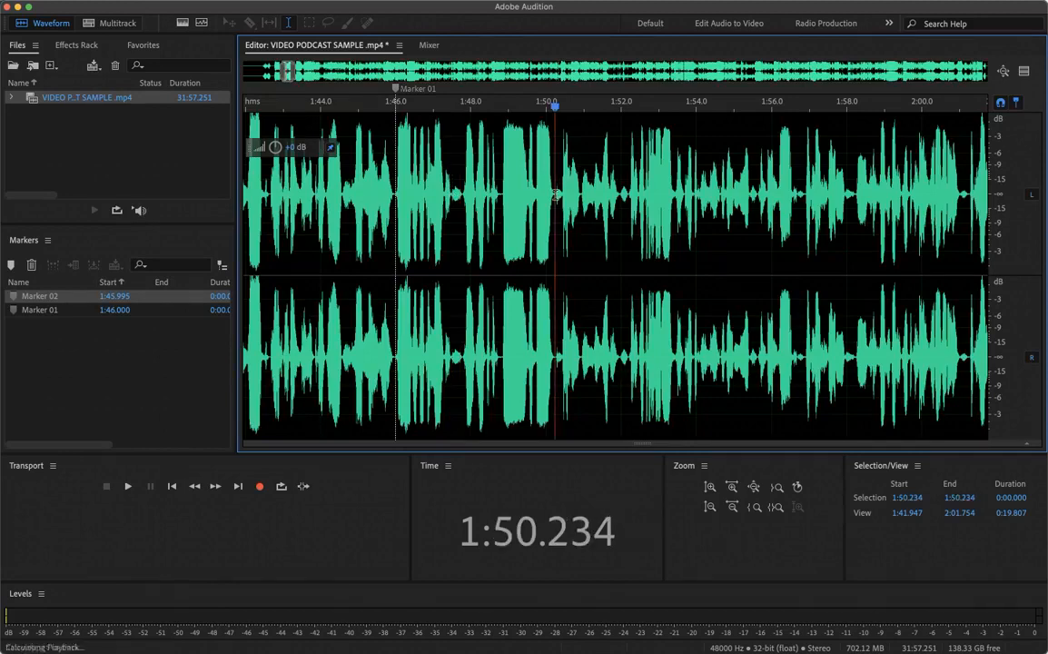
{"action": "key", "text": "Right"}
{"action": "left_click", "coordinate": [621, 193]}
{"action": "key", "text": "space"}
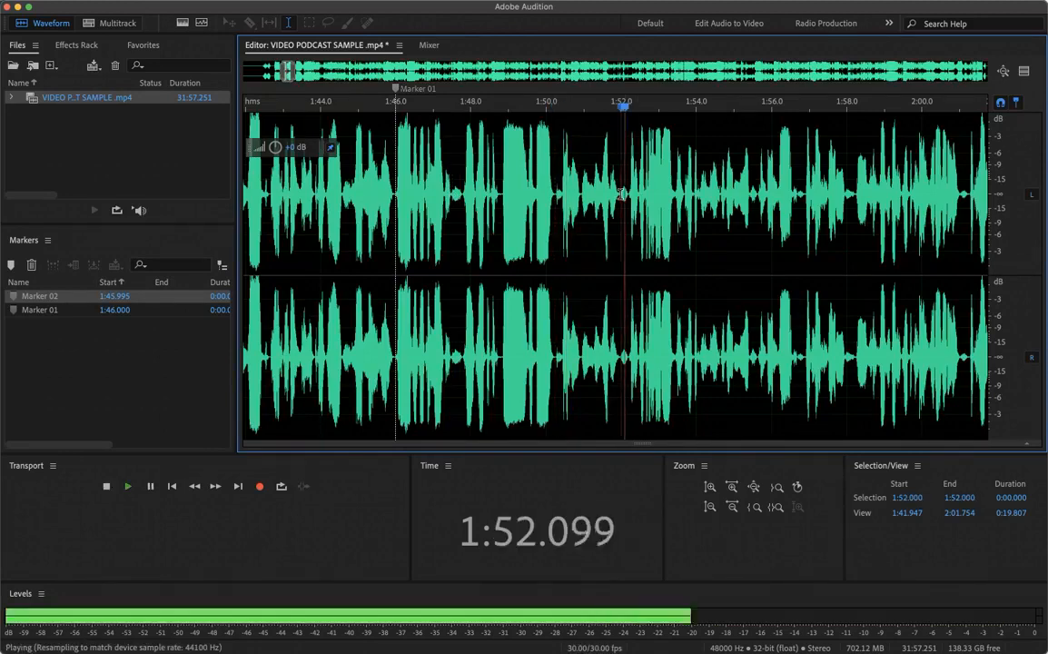
{"action": "key", "text": "space"}
Listen briefly to the small sounds in the gaps at 1:55.442, just before 1:57 and around 1:58
{"action": "left_click", "coordinate": [750, 194]}
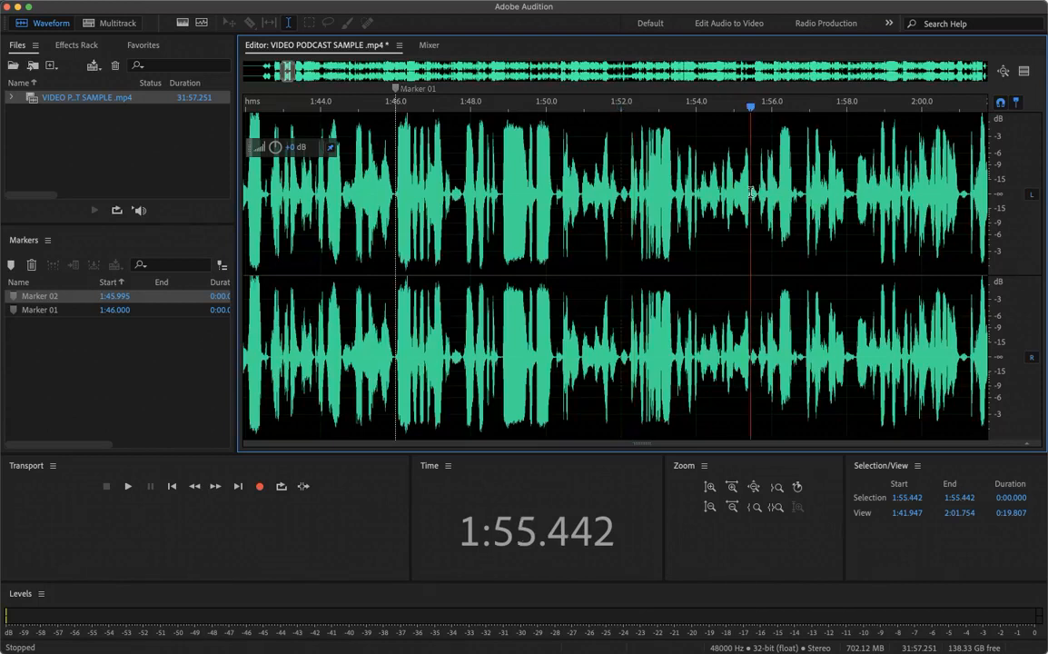
{"action": "key", "text": "space"}
{"action": "key", "text": "space"}
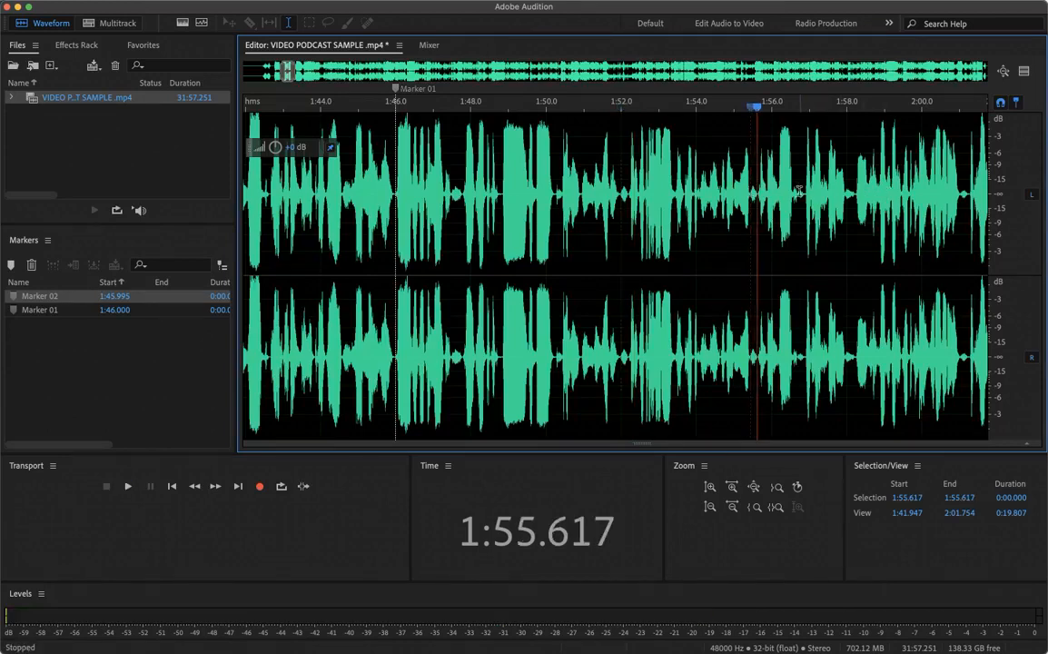
{"action": "left_click", "coordinate": [797, 191]}
{"action": "key", "text": "space"}
{"action": "key", "text": "space"}
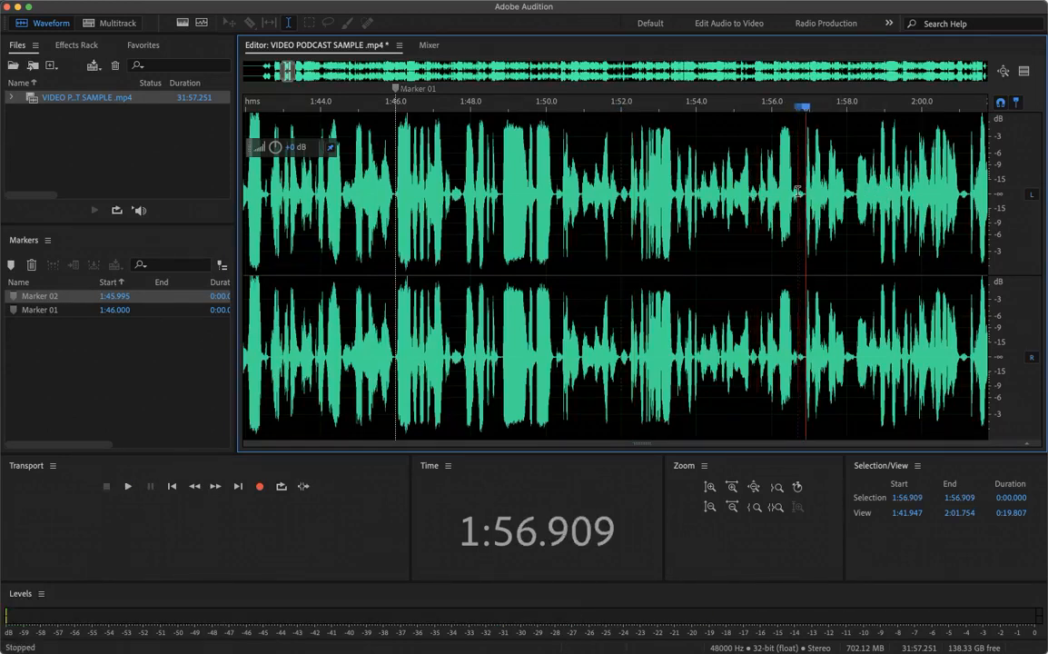
{"action": "left_click", "coordinate": [844, 193]}
{"action": "key", "text": "space"}
{"action": "key", "text": "space"}
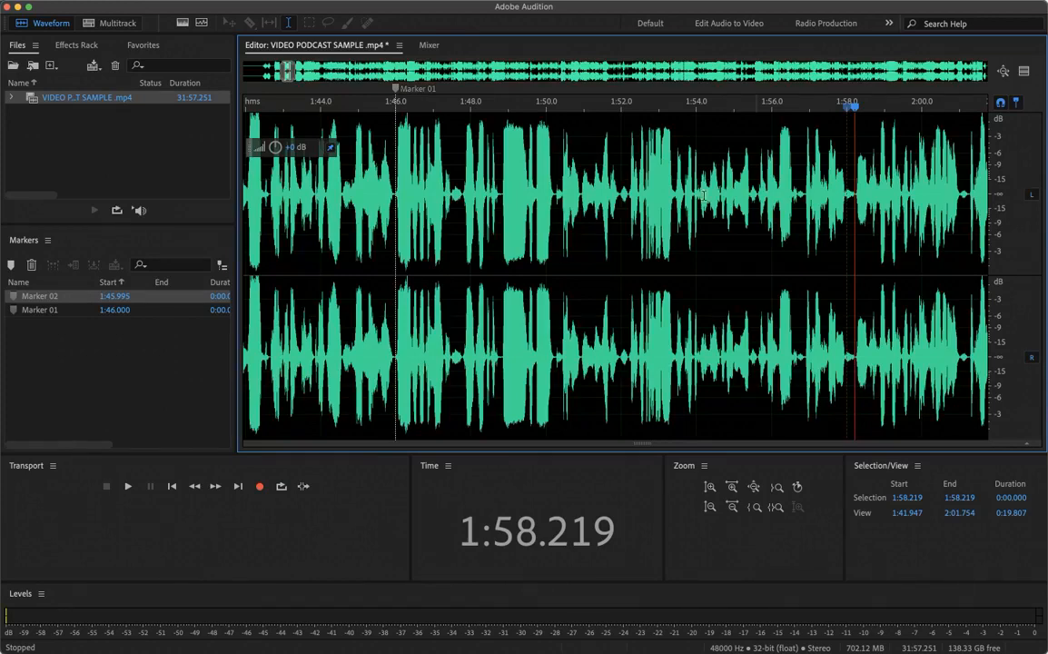
Select the small sound from 1:52.000 to 1:52.198, play it, and delete it
{"action": "scroll", "coordinate": [623, 185], "scroll_direction": "up", "scroll_amount": 3}
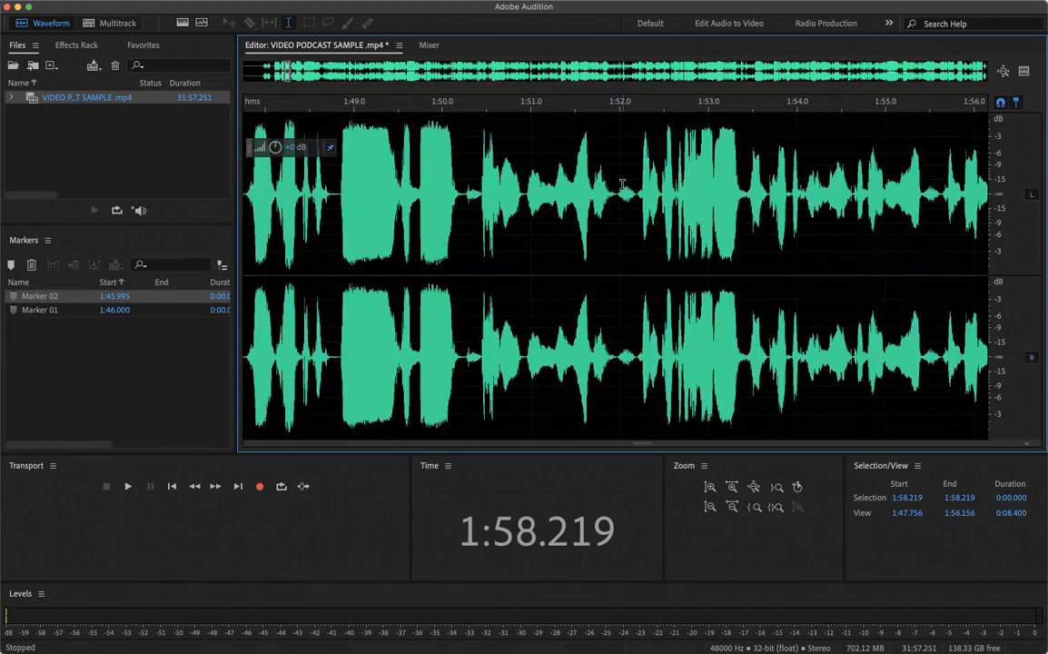
{"action": "left_click", "coordinate": [621, 186]}
{"action": "left_click_drag", "start_coordinate": [621, 189], "coordinate": [637, 195]}
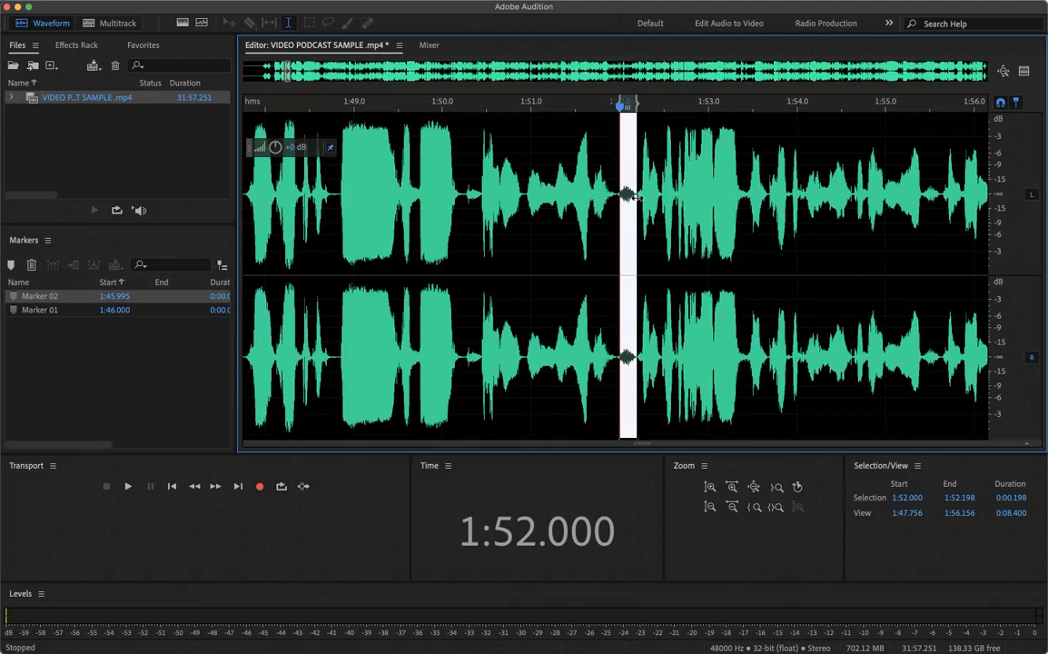
{"action": "key", "text": "space"}
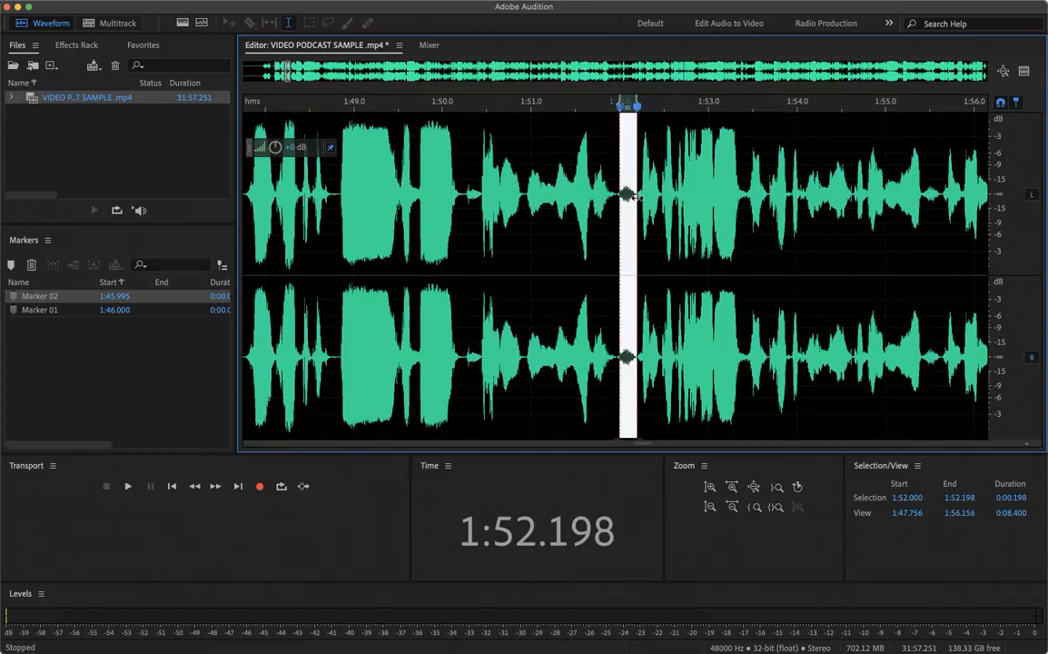
{"action": "key", "text": "Delete"}
Play across the deletion point near 1:52, starting from 1:51.615
{"action": "left_click", "coordinate": [585, 192]}
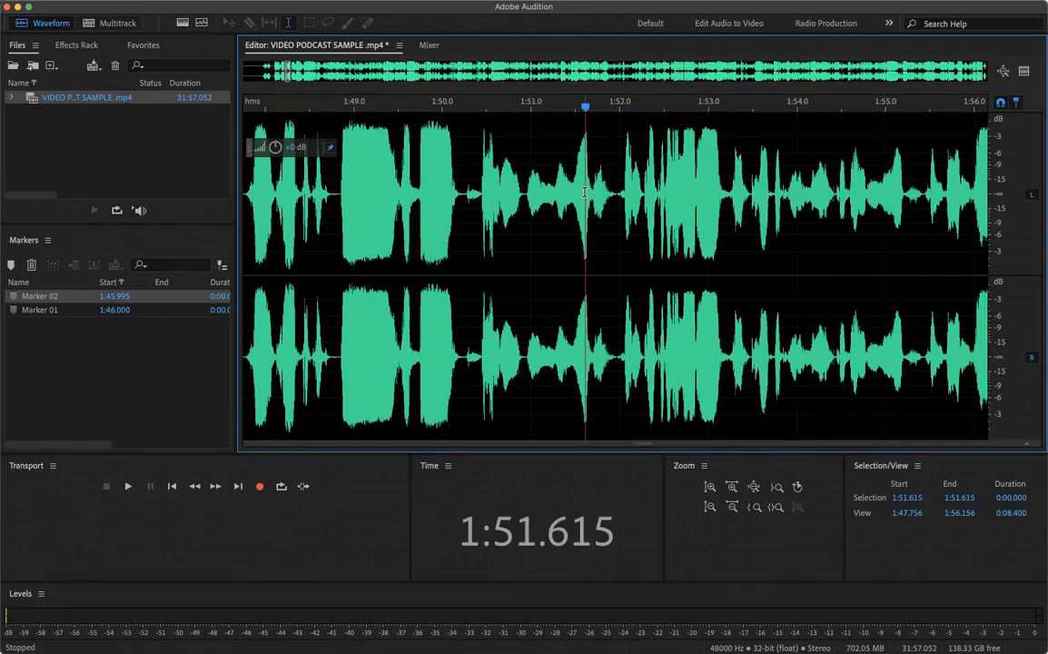
{"action": "key", "text": "space"}
{"action": "key", "text": "space"}
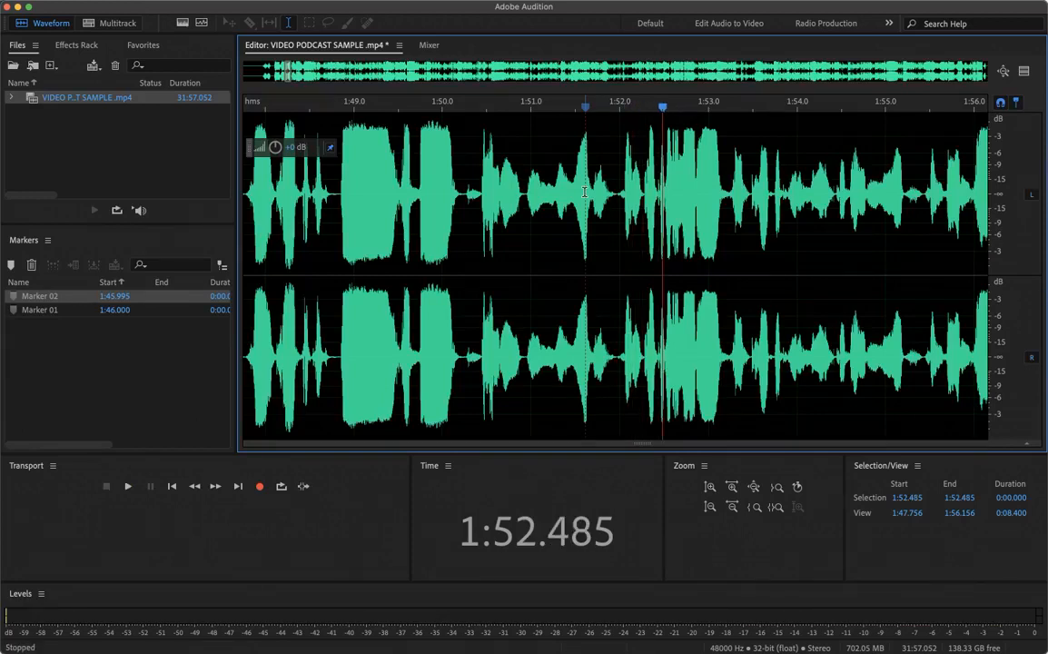
Play the small sound just after 1:55, select it from 1:55.204 to 1:55.417, and lower its volume until it is nearly silent
{"action": "left_click", "coordinate": [901, 195]}
{"action": "key", "text": "space"}
{"action": "key", "text": "space"}
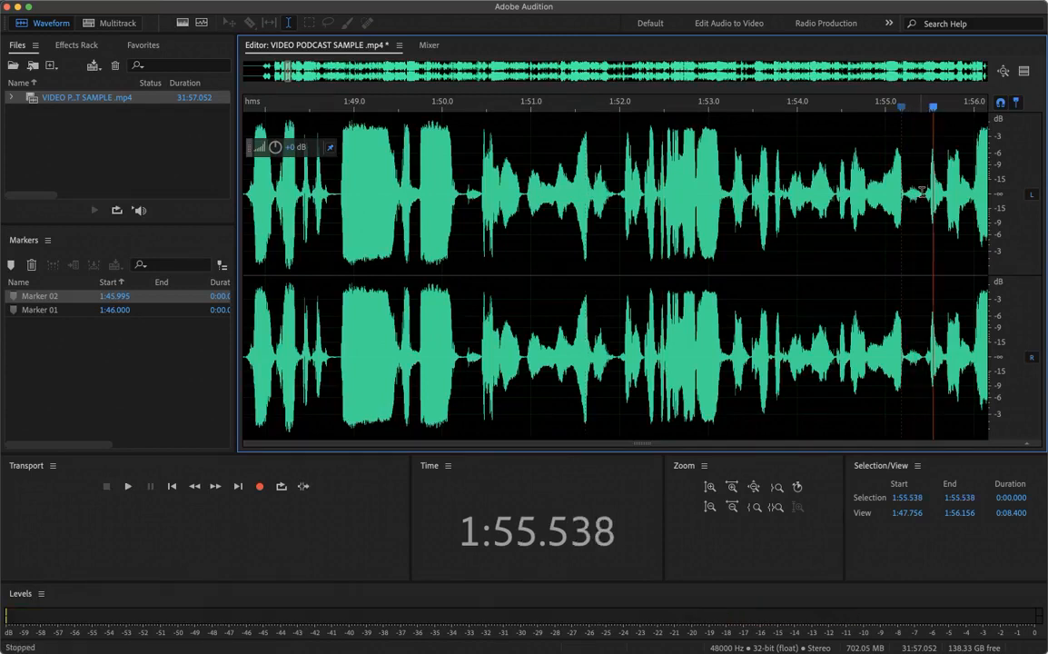
{"action": "left_click_drag", "start_coordinate": [922, 193], "coordinate": [903, 194]}
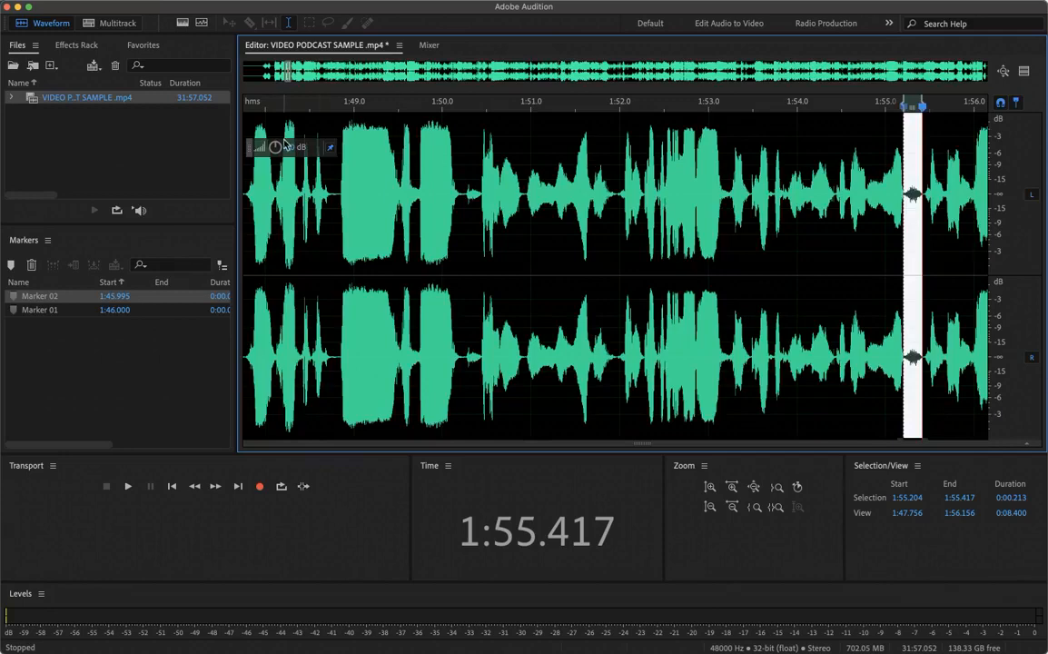
{"action": "left_click_drag", "start_coordinate": [275, 146], "coordinate": [226, 147]}
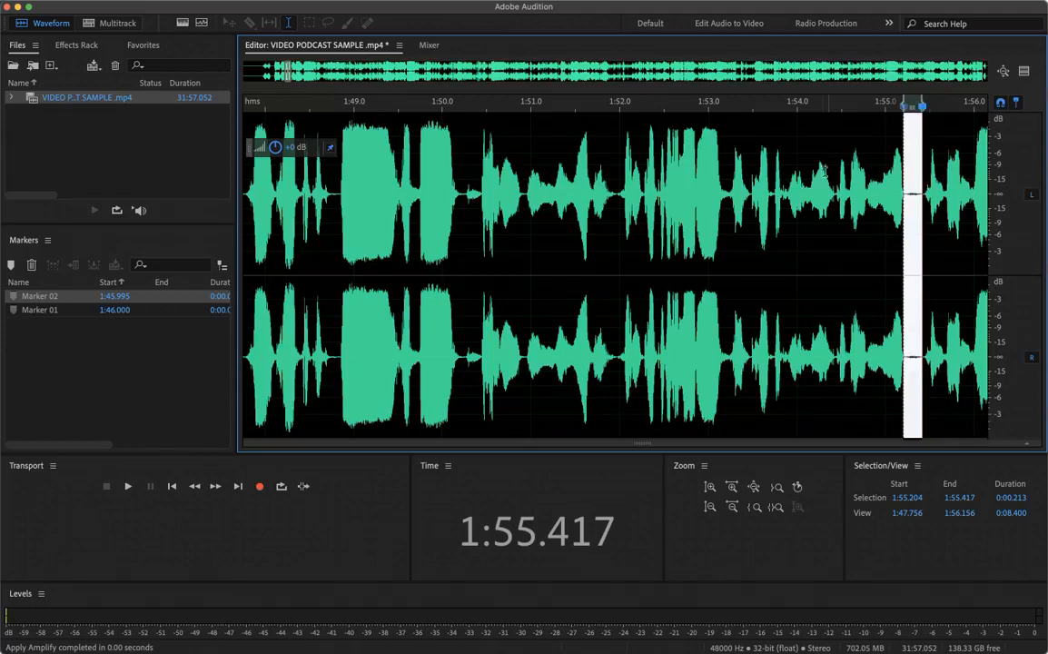
Play from 1:54.366 through the lowered gap after 1:55 to check how it sounds
{"action": "left_click", "coordinate": [829, 186]}
{"action": "key", "text": "space"}
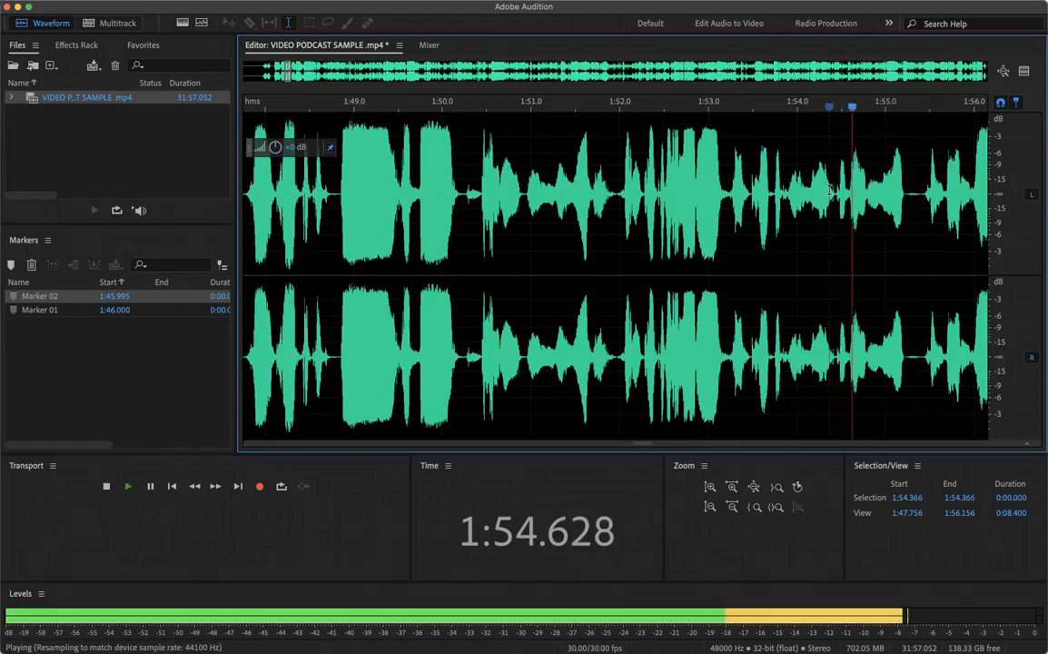
{"action": "key", "text": "space"}
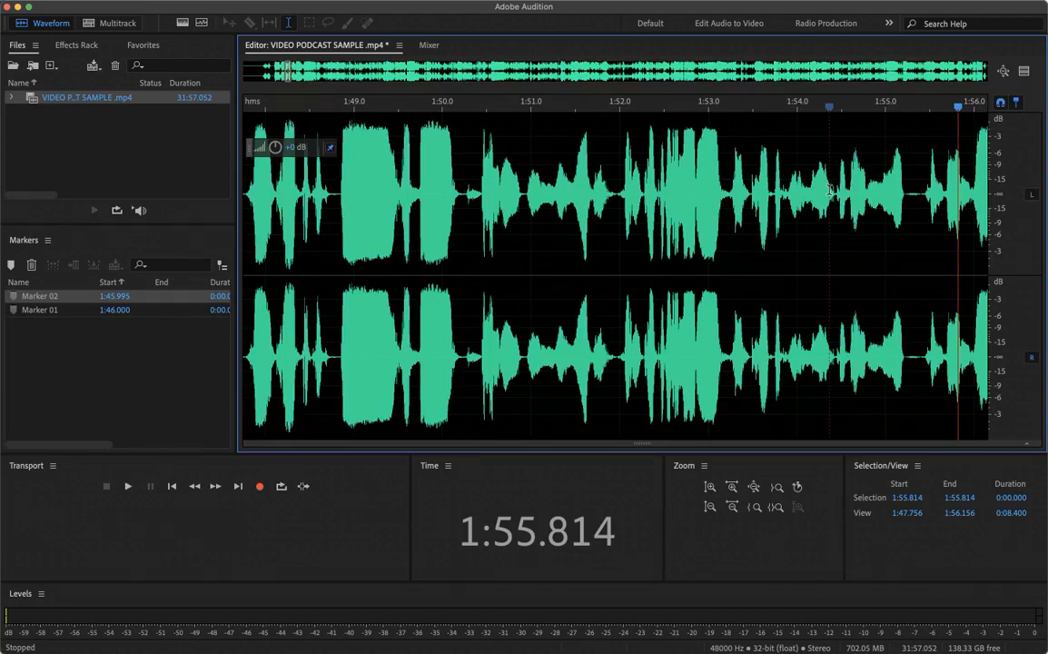
{"action": "scroll", "coordinate": [688, 318], "scroll_direction": "down", "scroll_amount": 1}
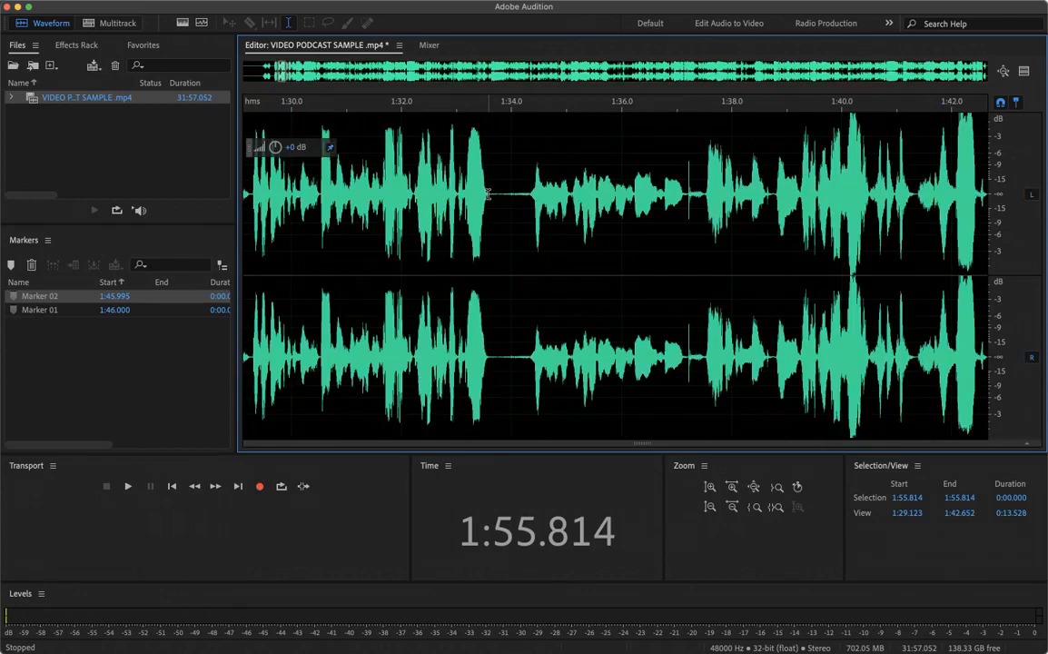
Import the "Driving in a Car" background WAV recording from the Audio Training folder on the external drive
{"action": "left_click", "coordinate": [50, 140]}
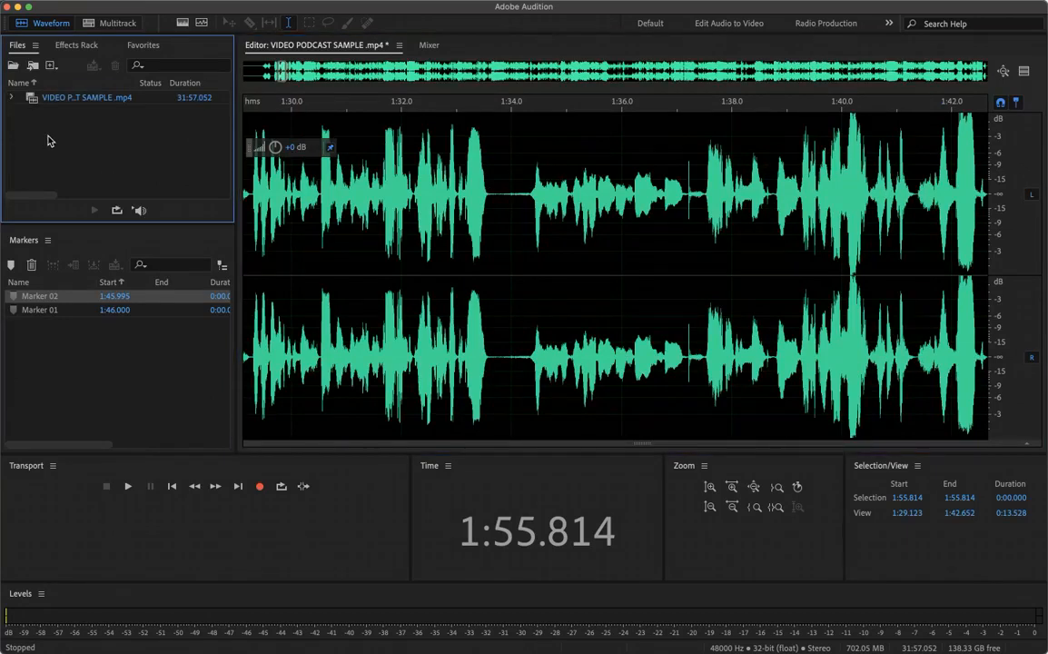
{"action": "right_click", "coordinate": [50, 141]}
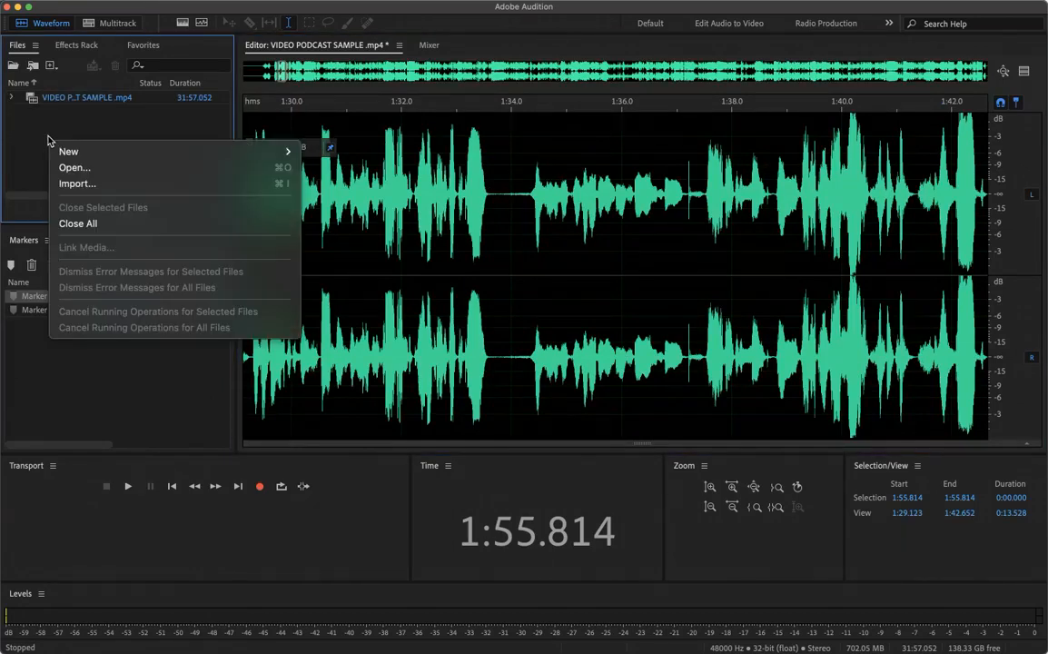
{"action": "left_click", "coordinate": [73, 184]}
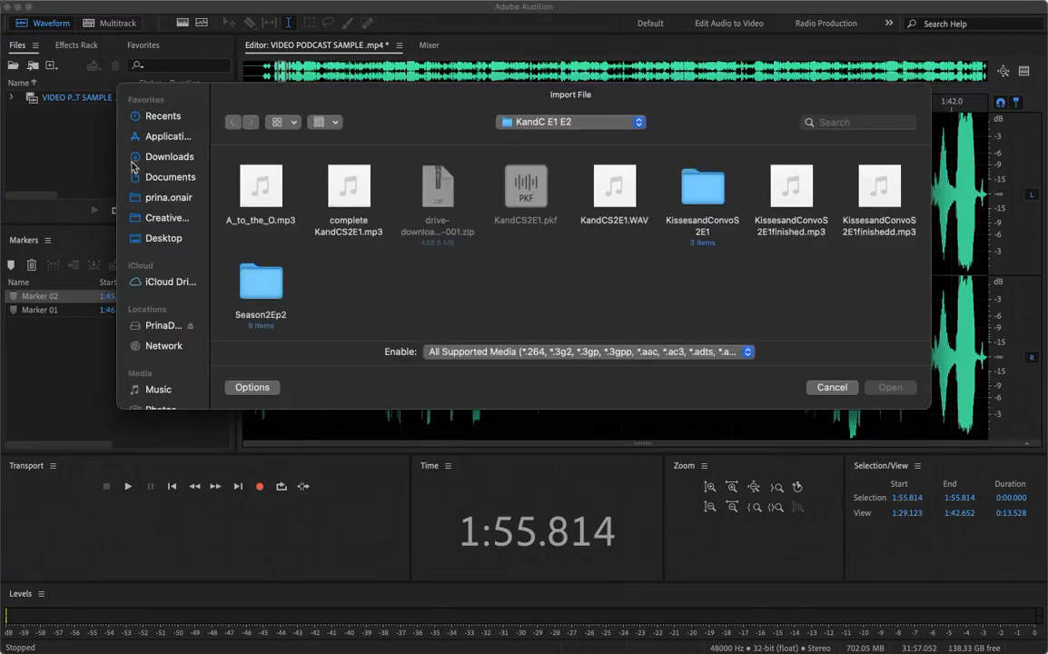
{"action": "left_click", "coordinate": [161, 327]}
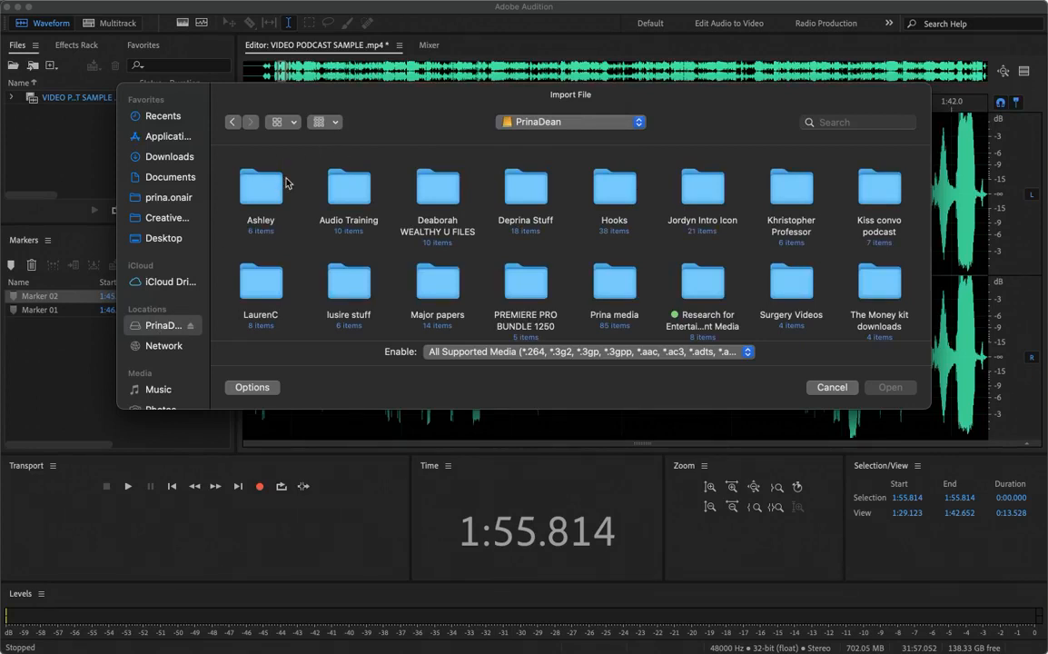
{"action": "left_click", "coordinate": [357, 198]}
{"action": "double_click", "coordinate": [357, 198]}
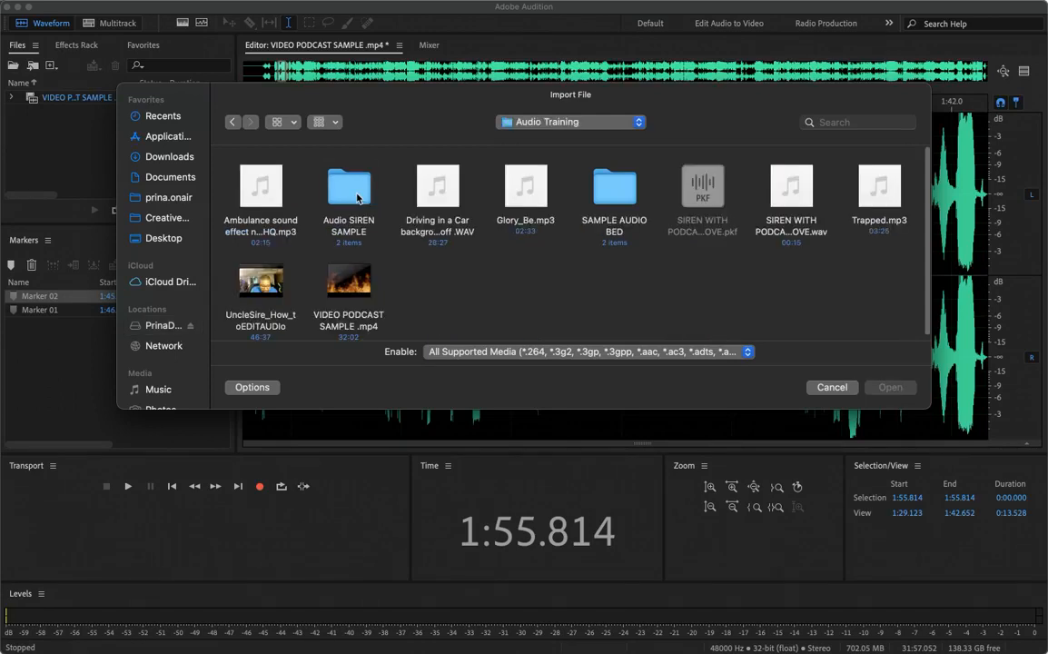
{"action": "left_click", "coordinate": [449, 211]}
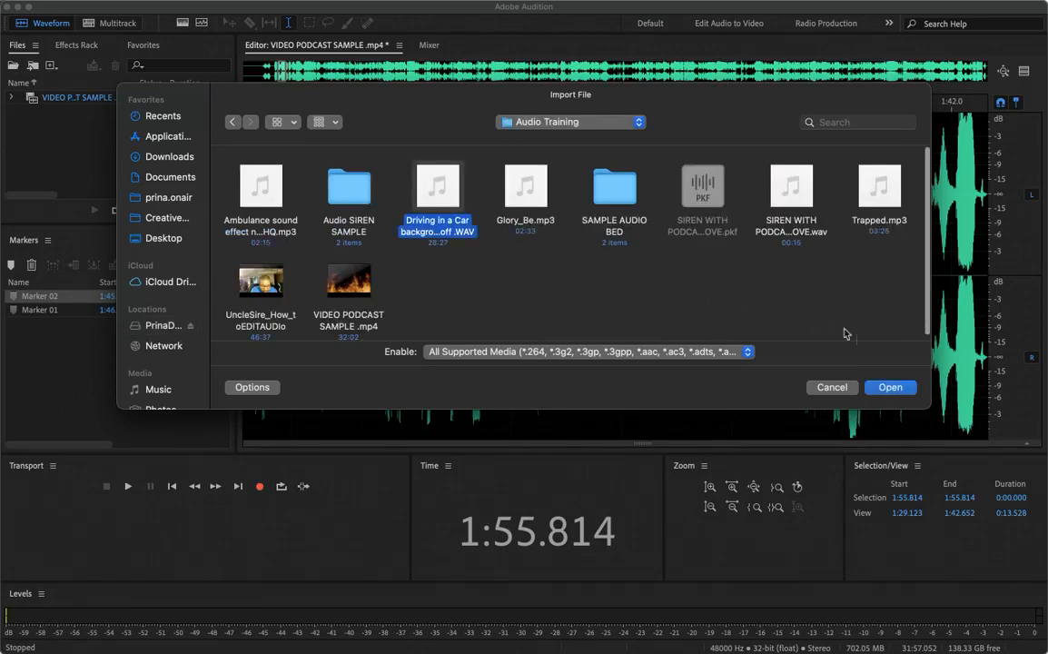
{"action": "left_click", "coordinate": [890, 388]}
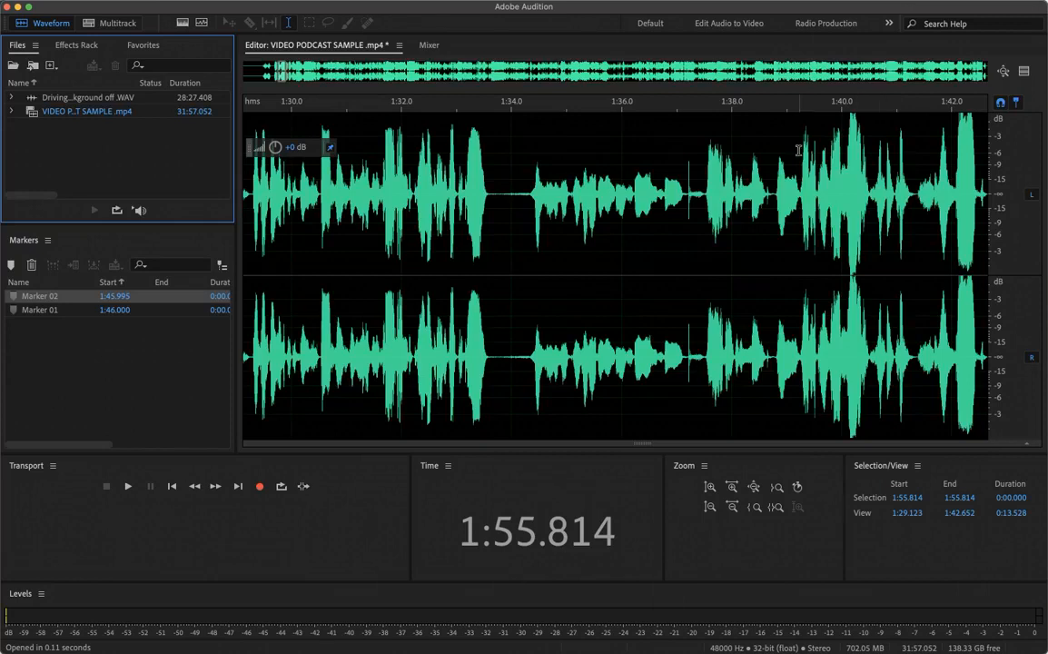
Open the imported "Driving in a Car background off .WAV" recording in the waveform editor
{"action": "left_click", "coordinate": [119, 98]}
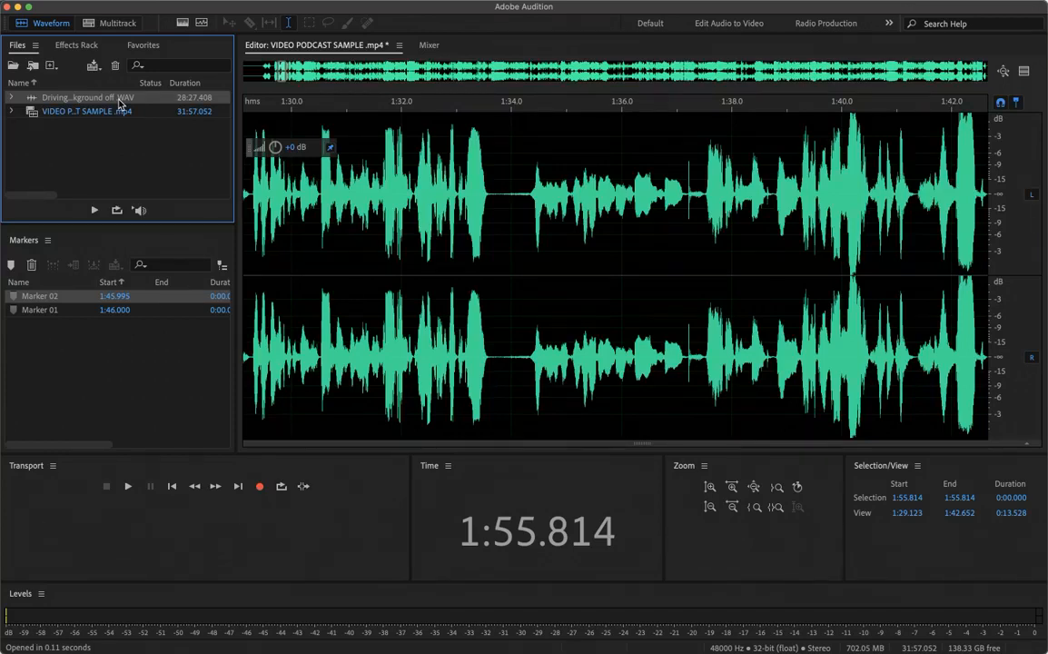
{"action": "double_click", "coordinate": [66, 98]}
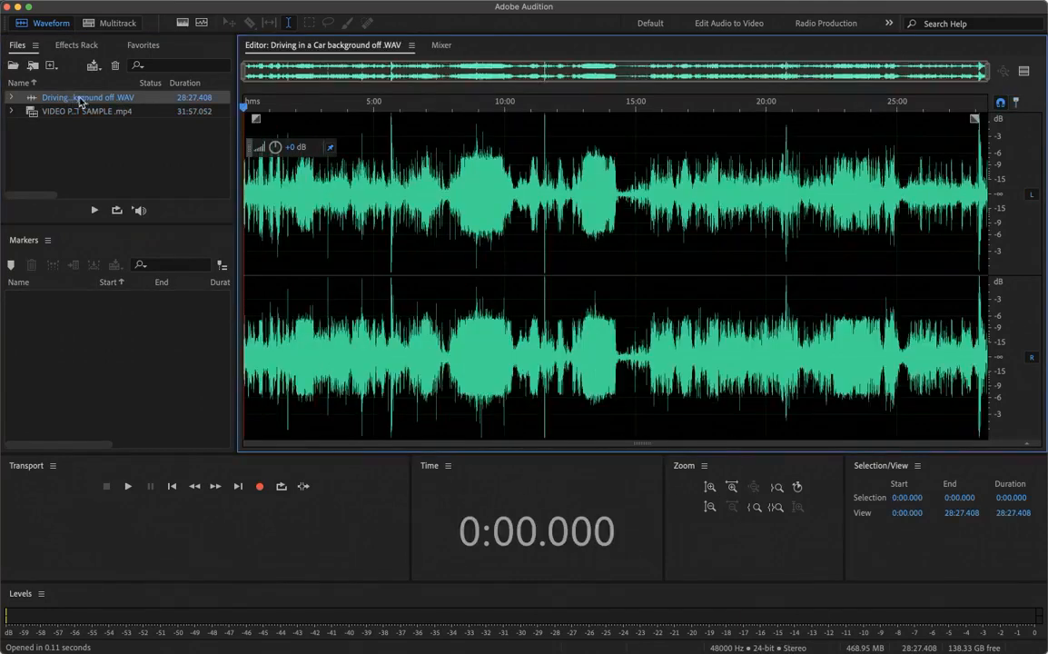
{"action": "left_click", "coordinate": [94, 145]}
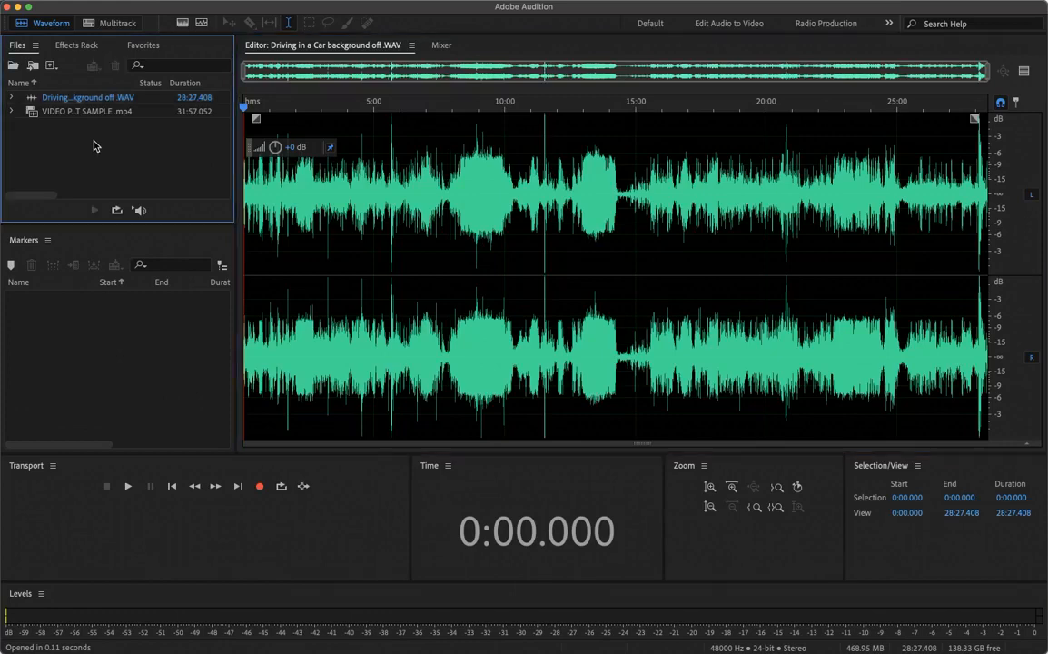
{"action": "right_click", "coordinate": [94, 145]}
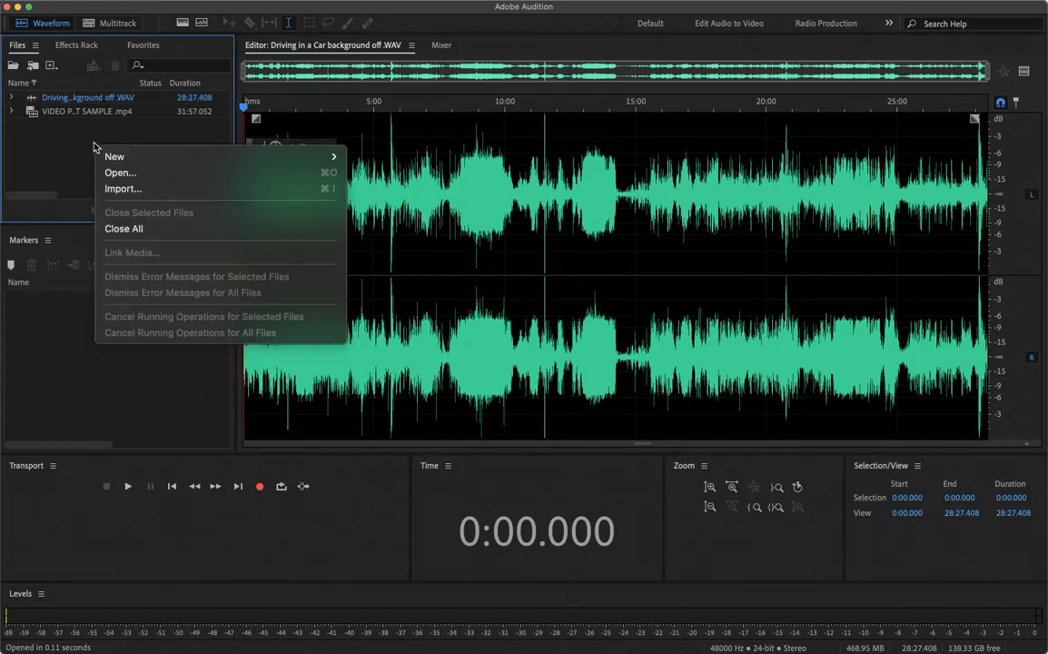
{"action": "left_click", "coordinate": [65, 166]}
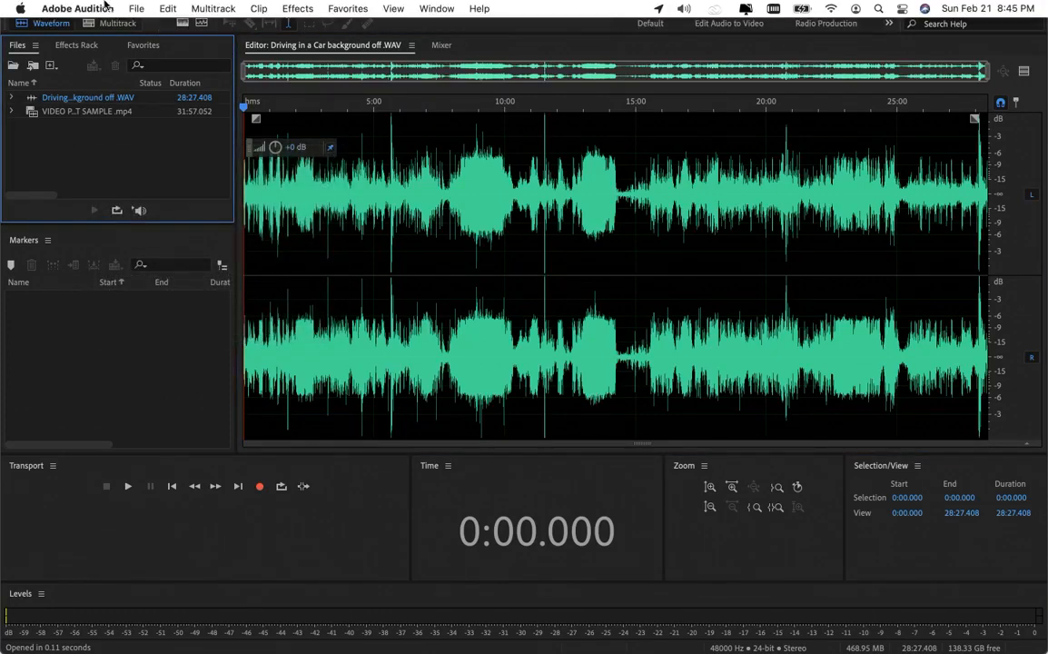
{"action": "left_click", "coordinate": [127, 8]}
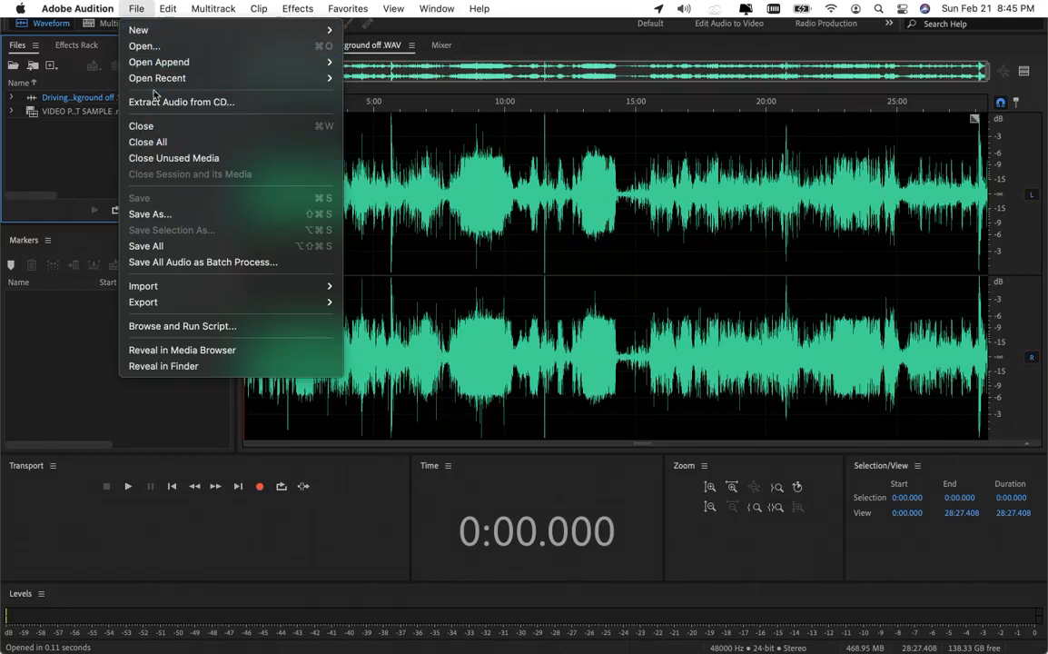
{"action": "left_click", "coordinate": [58, 145]}
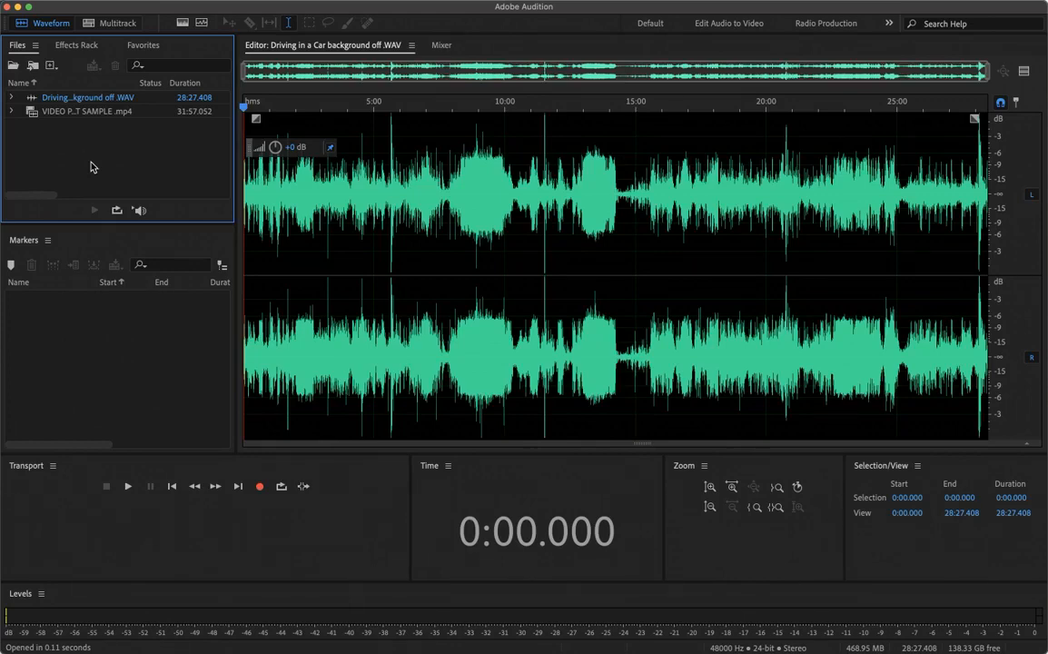
{"action": "right_click", "coordinate": [91, 168]}
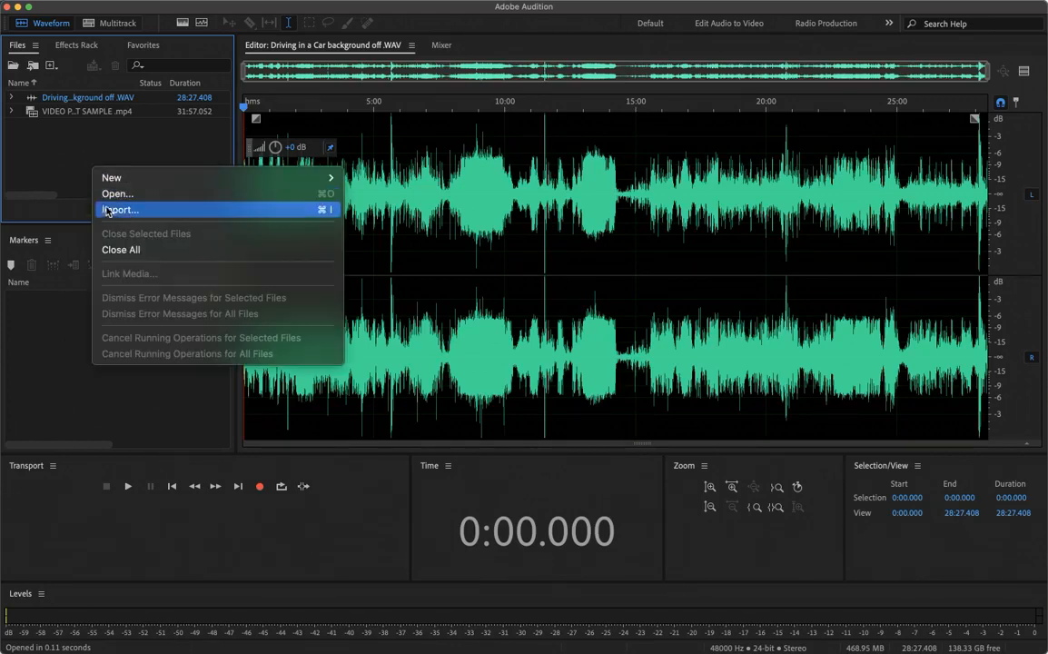
{"action": "left_click", "coordinate": [64, 152]}
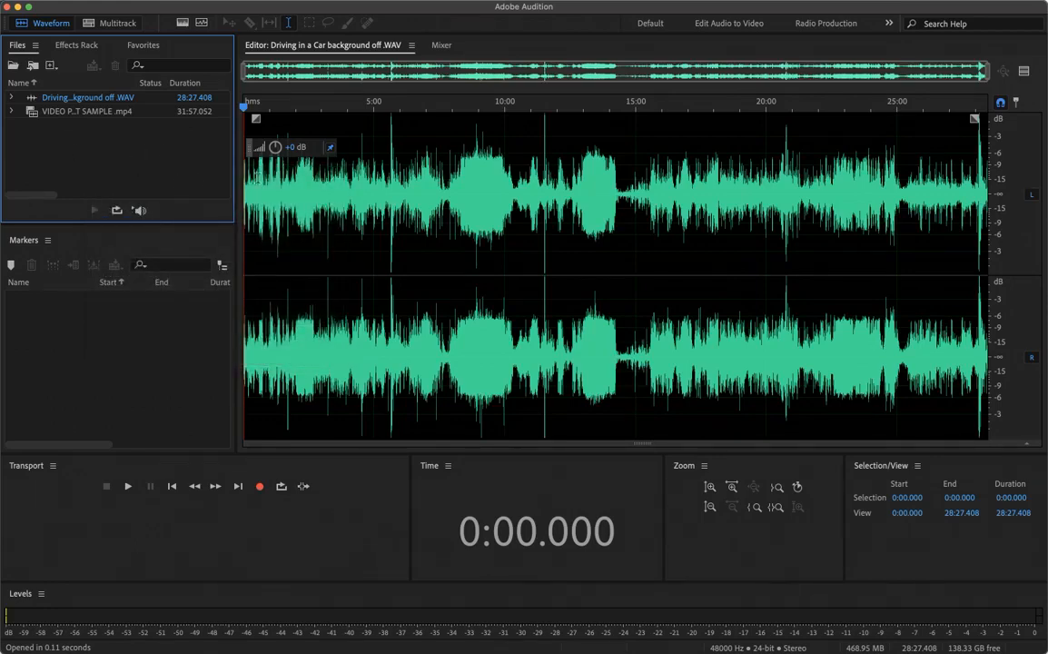
Play a few seconds of the car recording from 10:20
{"action": "left_click", "coordinate": [399, 193]}
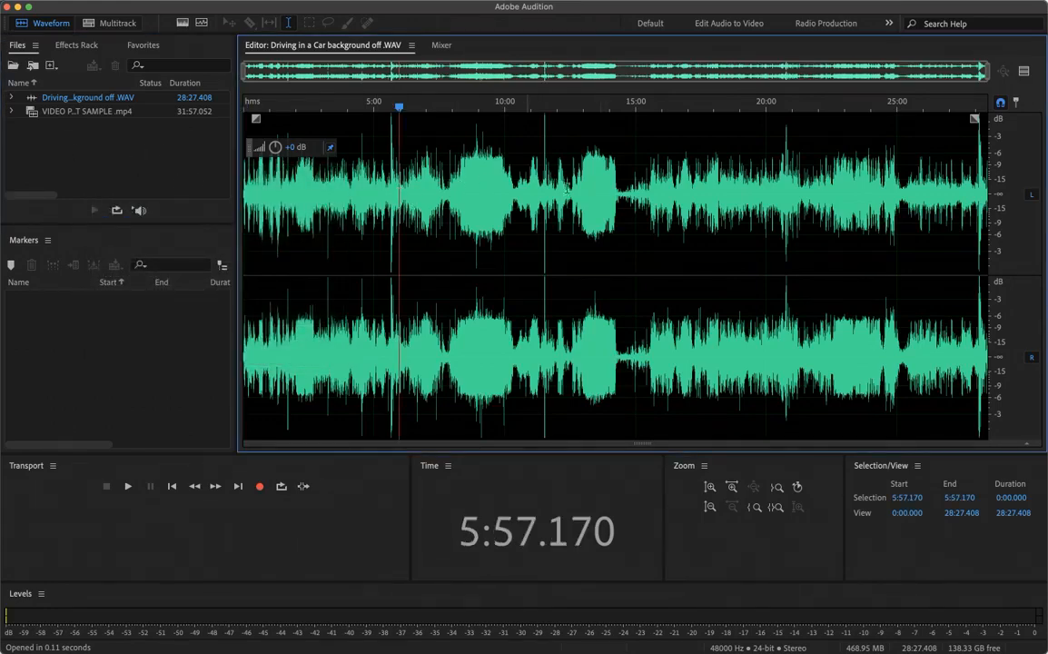
{"action": "scroll", "coordinate": [546, 194], "scroll_direction": "up", "scroll_amount": 5}
{"action": "scroll", "coordinate": [546, 193], "scroll_direction": "up", "scroll_amount": 2}
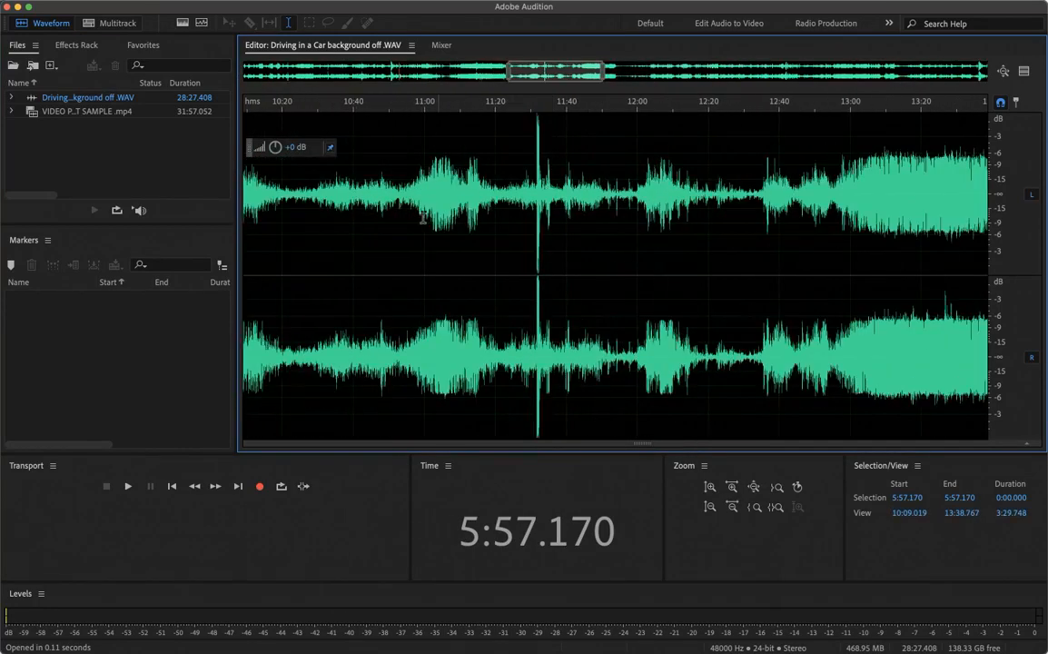
{"action": "left_click", "coordinate": [281, 182]}
{"action": "key", "text": "space"}
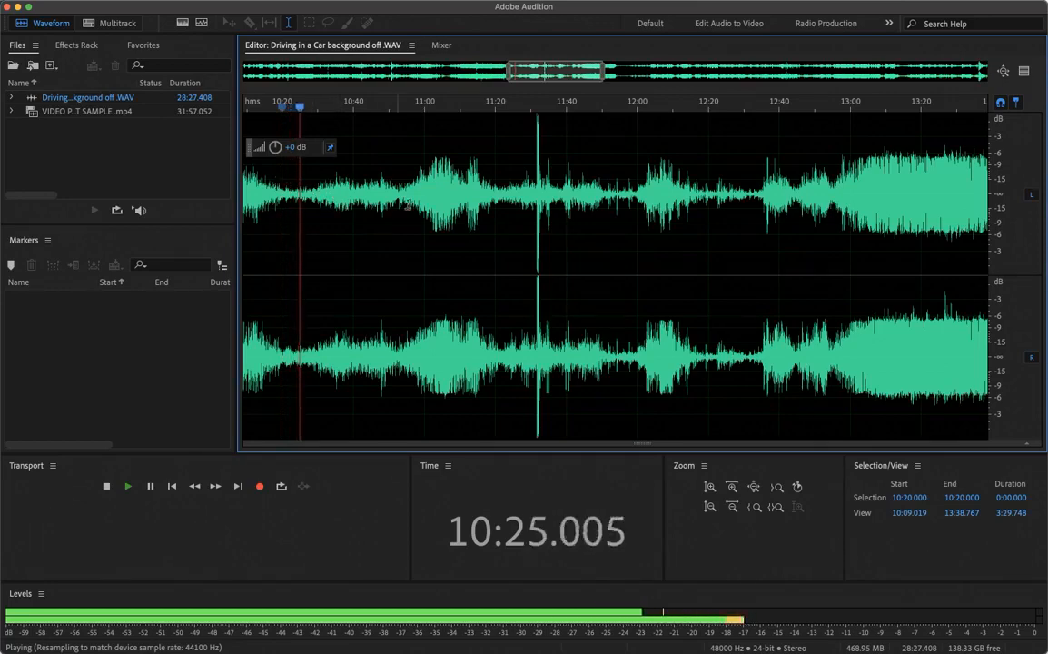
{"action": "scroll", "coordinate": [580, 202], "scroll_direction": "up", "scroll_amount": 3}
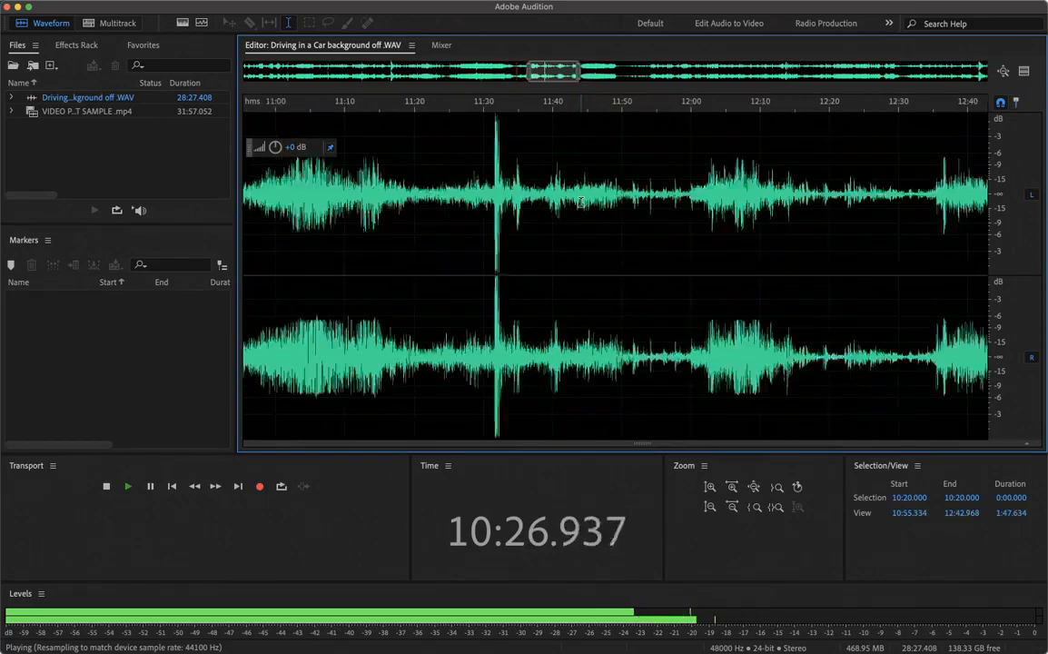
{"action": "key", "text": "space"}
Play the car recording from 11:17.751, just before the tall spike near 11:32, and stop at about 11:56
{"action": "left_click", "coordinate": [338, 198]}
{"action": "key", "text": "space"}
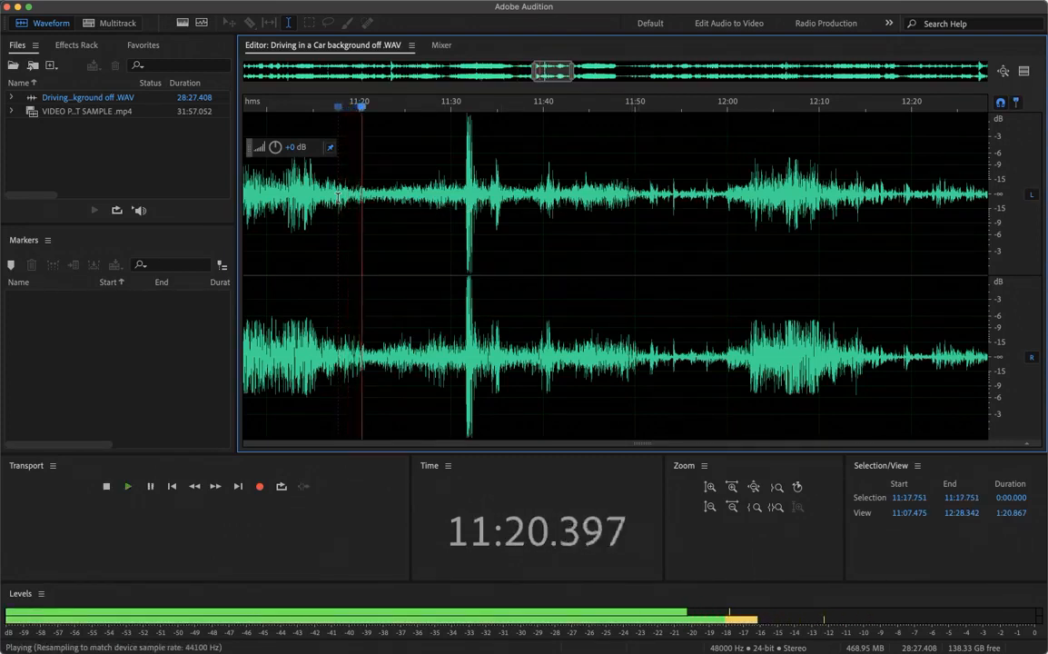
{"action": "scroll", "coordinate": [338, 197], "scroll_direction": "down", "scroll_amount": 5}
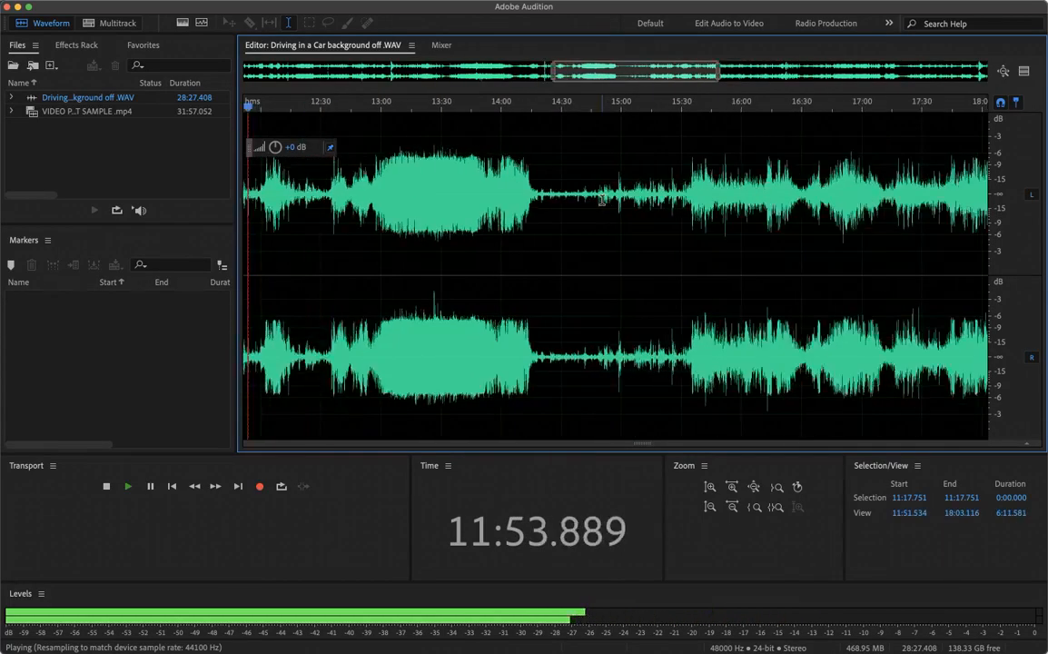
{"action": "scroll", "coordinate": [601, 200], "scroll_direction": "down", "scroll_amount": 3}
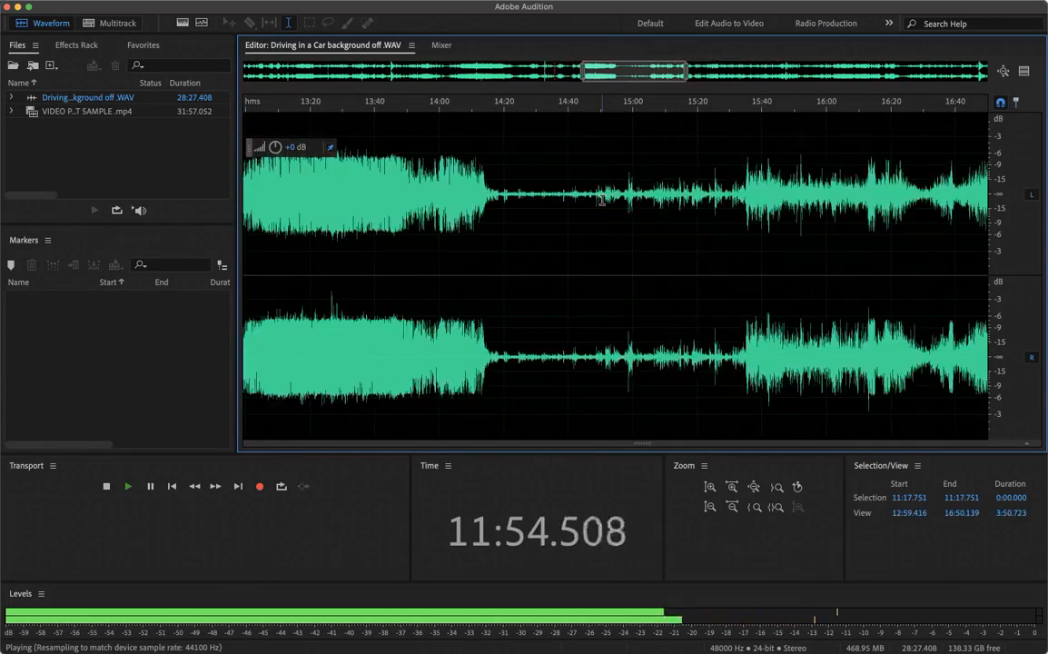
{"action": "key", "text": "space"}
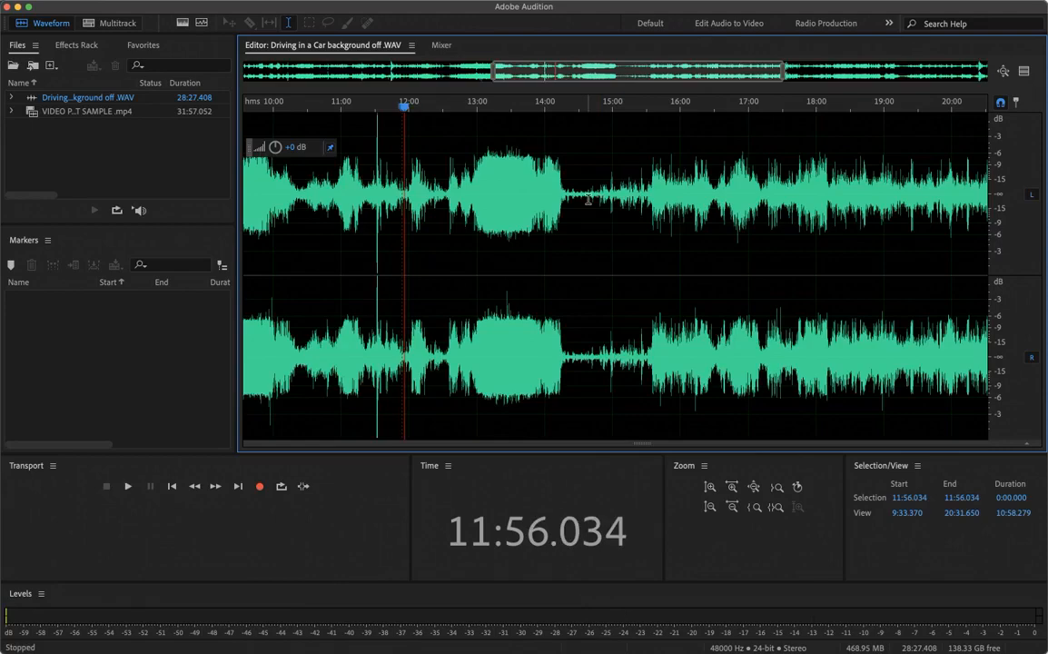
Play the quiet passage right after the loud block, from 14:17.366 to about 14:20
{"action": "scroll", "coordinate": [832, 232], "scroll_direction": "down", "scroll_amount": 2}
{"action": "scroll", "coordinate": [833, 233], "scroll_direction": "down", "scroll_amount": 4}
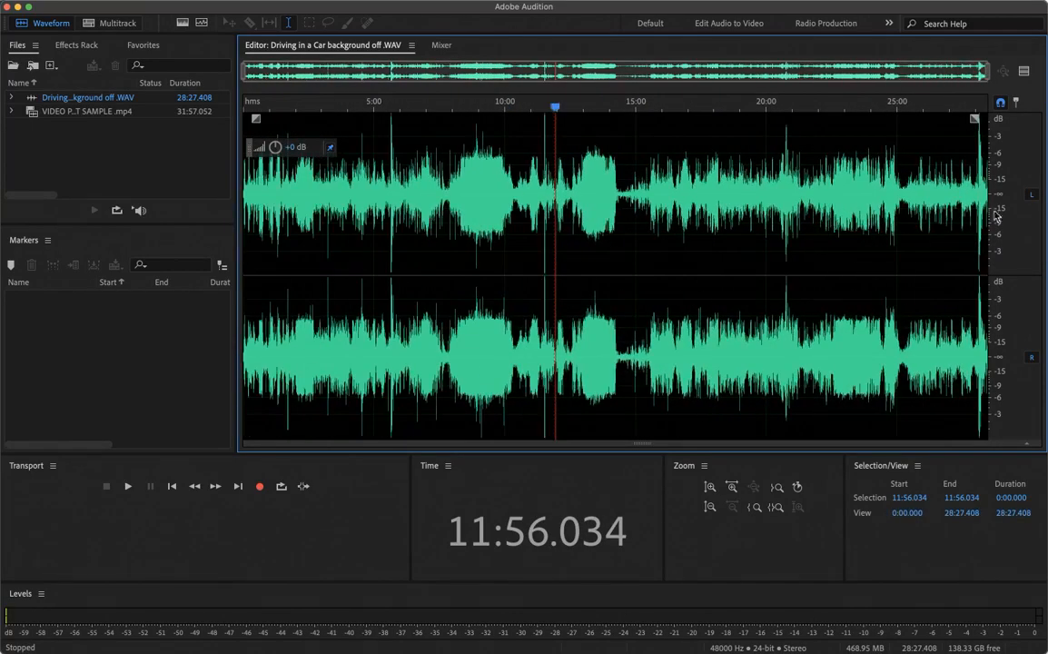
{"action": "scroll", "coordinate": [943, 209], "scroll_direction": "up", "scroll_amount": 3}
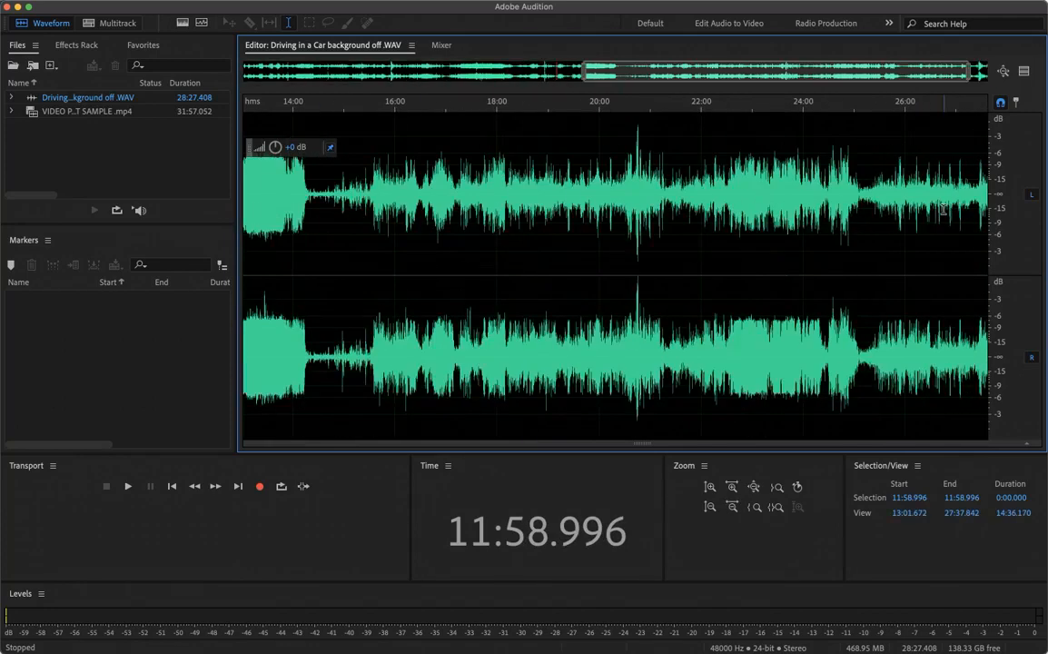
{"action": "scroll", "coordinate": [499, 179], "scroll_direction": "down", "scroll_amount": 4}
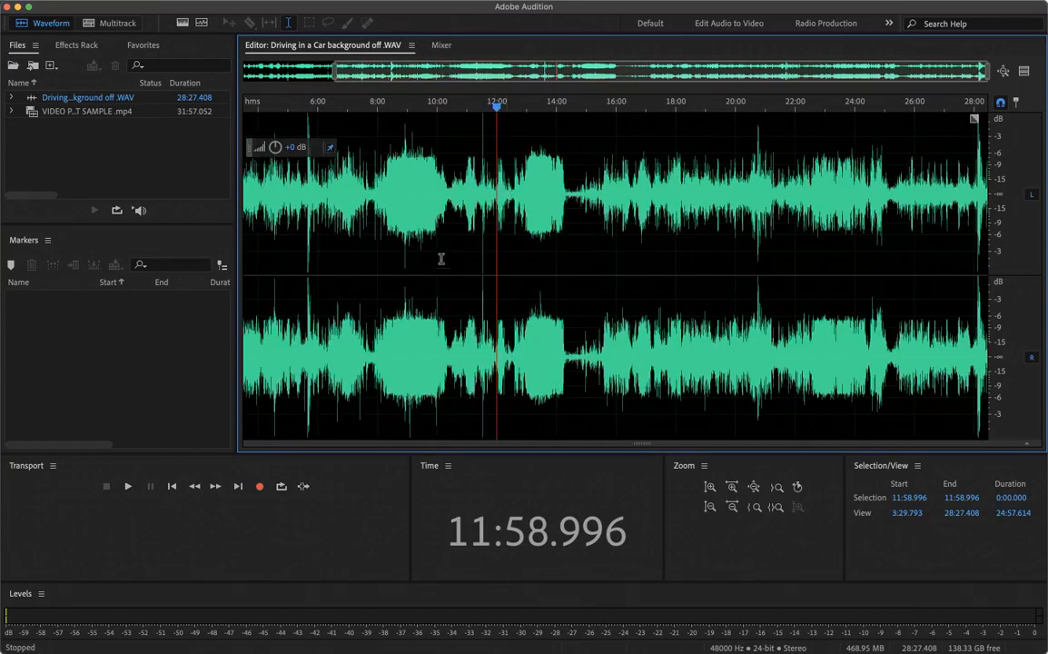
{"action": "scroll", "coordinate": [441, 255], "scroll_direction": "down", "scroll_amount": 1}
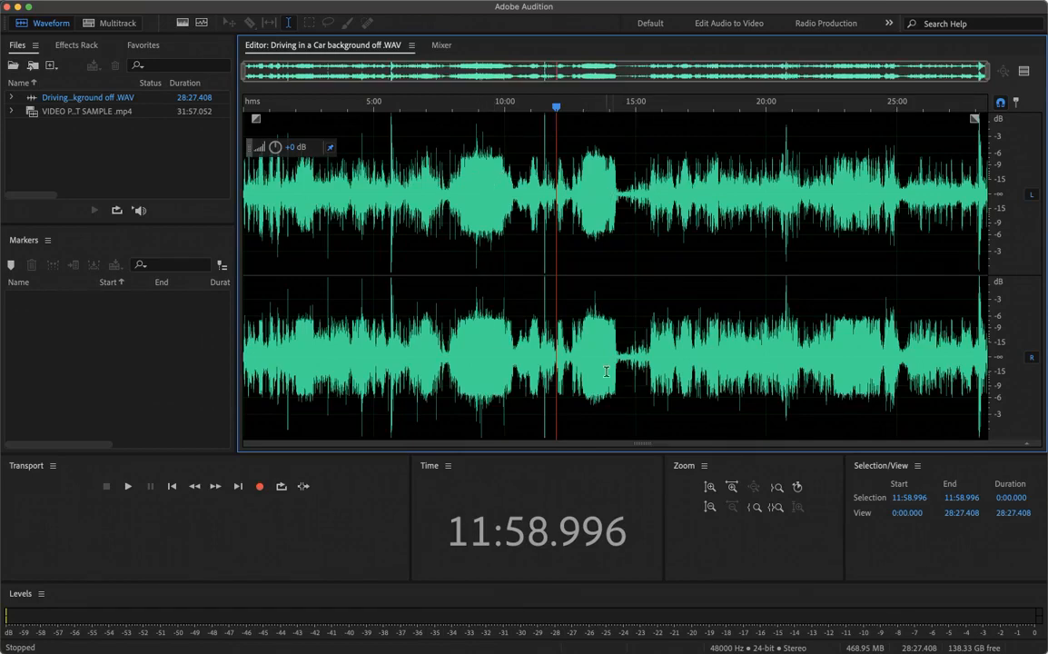
{"action": "scroll", "coordinate": [618, 357], "scroll_direction": "up", "scroll_amount": 3}
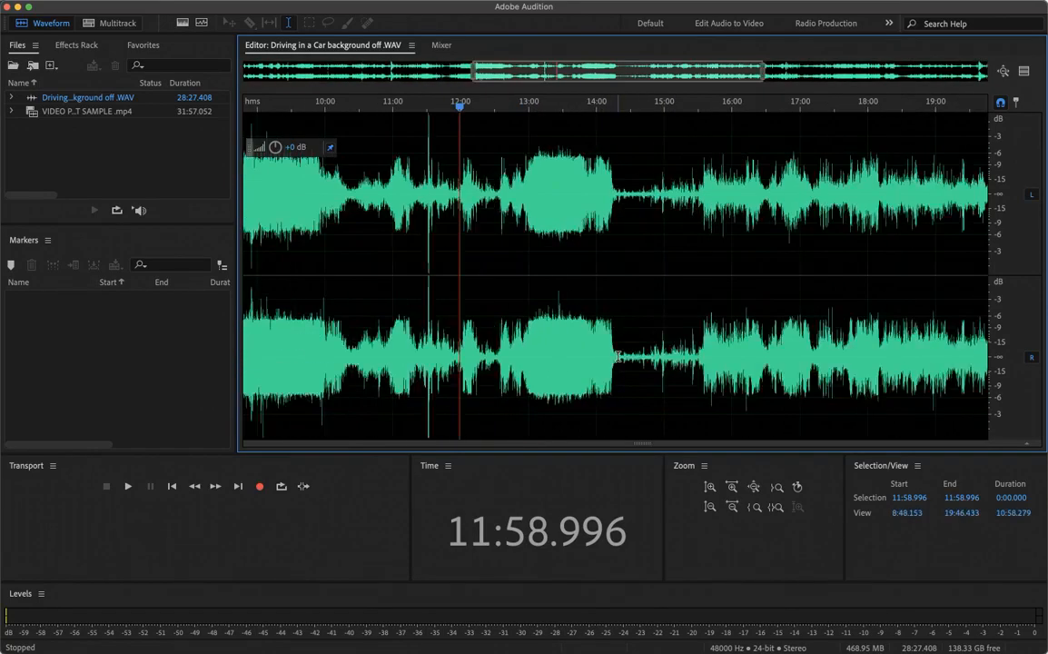
{"action": "scroll", "coordinate": [618, 357], "scroll_direction": "up", "scroll_amount": 2}
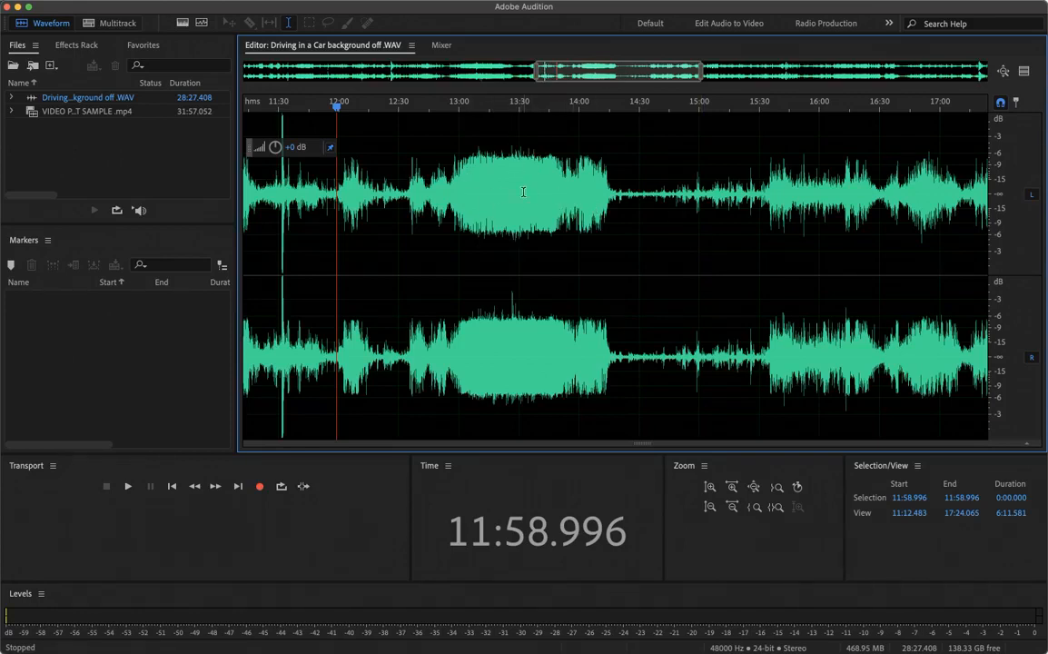
{"action": "left_click", "coordinate": [615, 196]}
{"action": "key", "text": "space"}
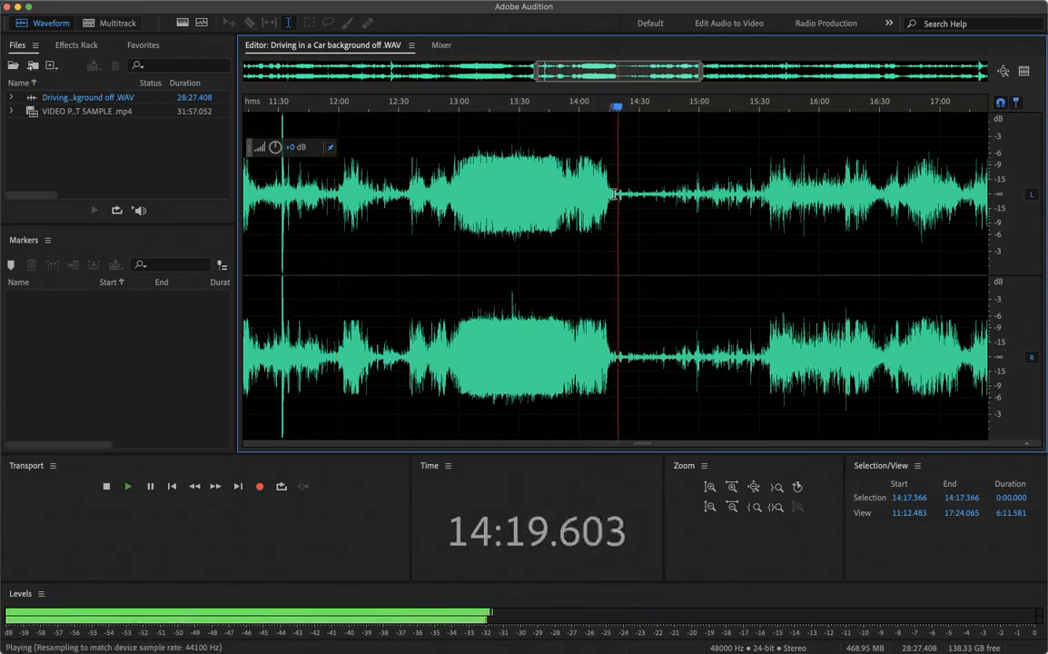
{"action": "key", "text": "space"}
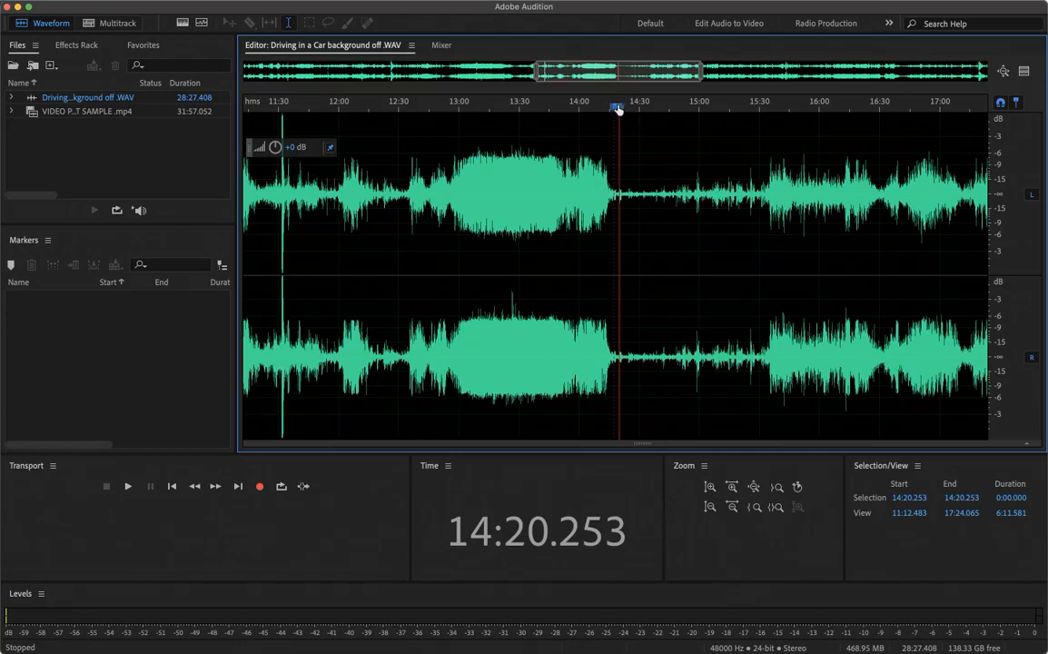
Play the loud block from 12:57.092 to about 13:09 while examining its waveform peaks around 13:25 up close
{"action": "left_click_drag", "start_coordinate": [618, 107], "coordinate": [455, 128]}
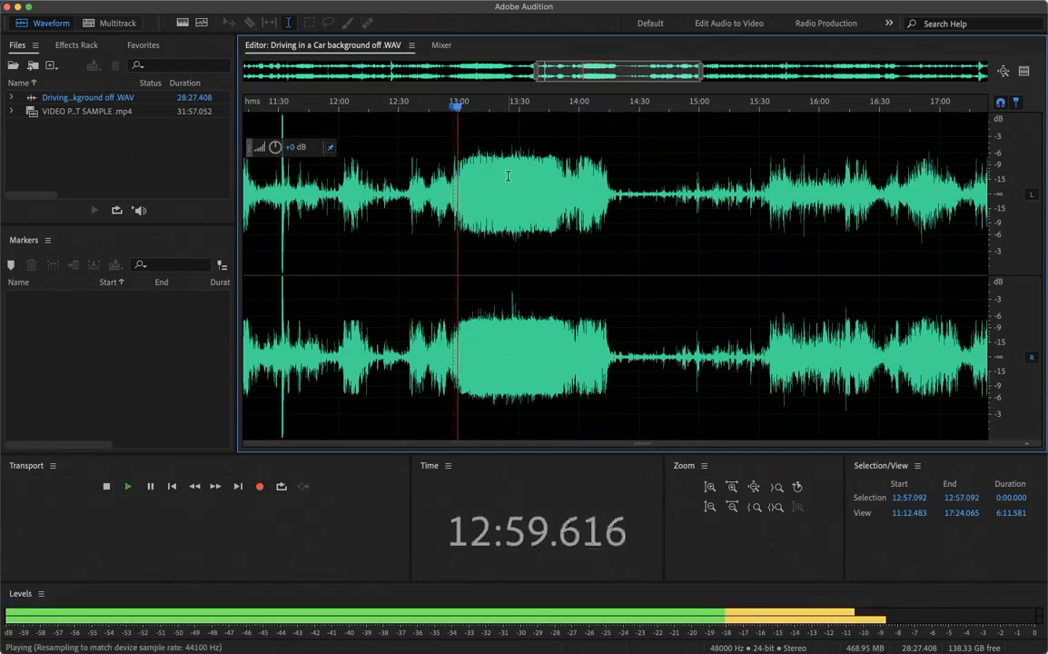
{"action": "scroll", "coordinate": [506, 174], "scroll_direction": "up", "scroll_amount": 5}
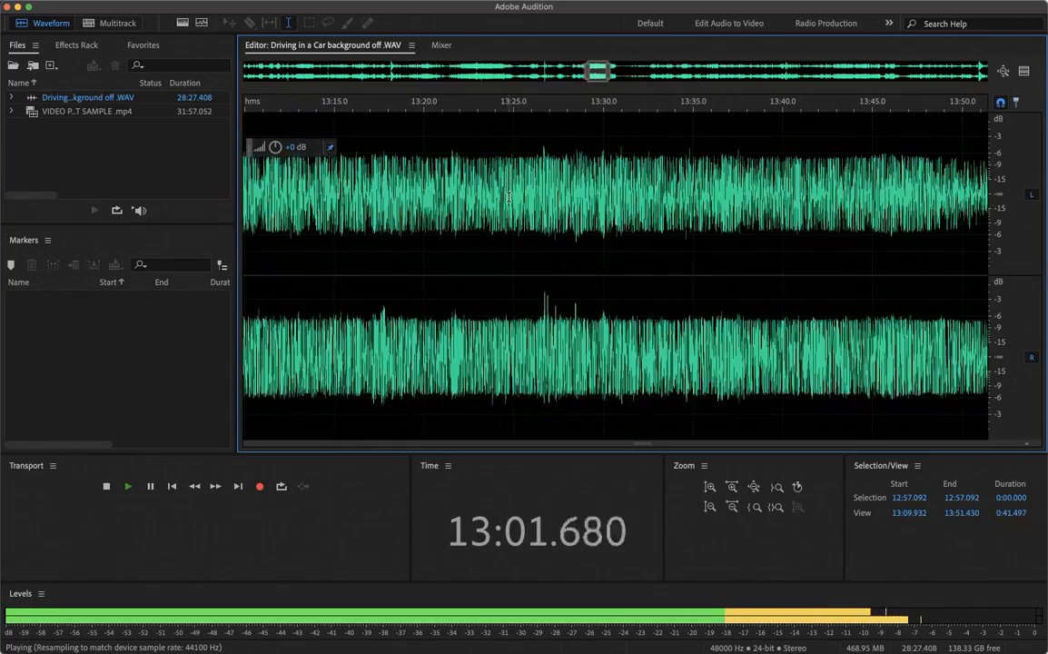
{"action": "scroll", "coordinate": [507, 181], "scroll_direction": "up", "scroll_amount": 4}
{"action": "scroll", "coordinate": [509, 197], "scroll_direction": "up", "scroll_amount": 5}
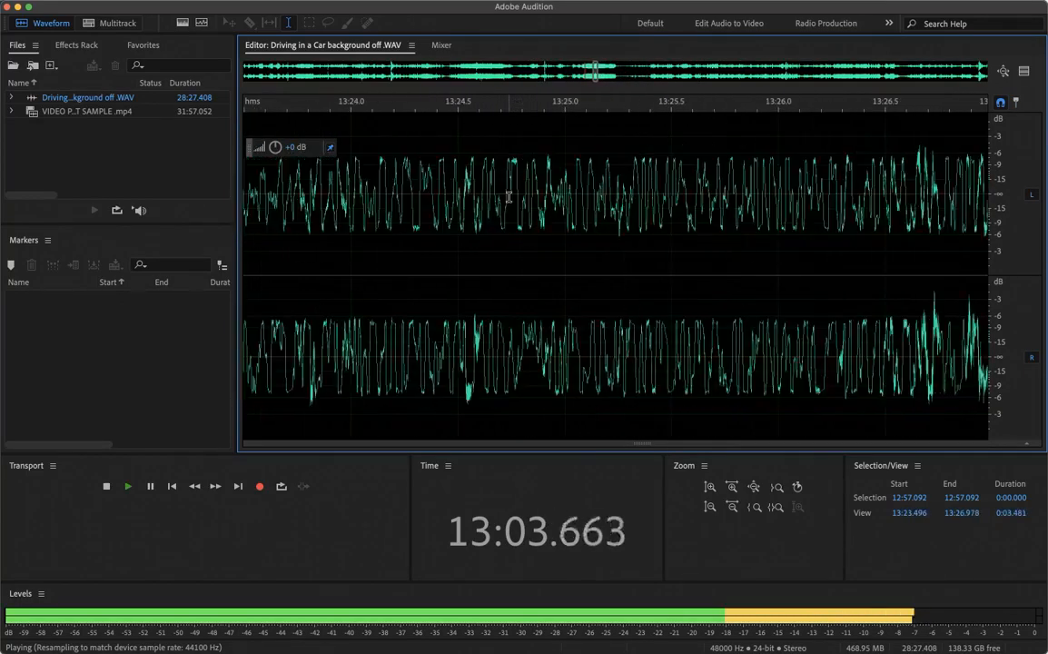
{"action": "scroll", "coordinate": [510, 197], "scroll_direction": "down", "scroll_amount": 4}
{"action": "scroll", "coordinate": [510, 197], "scroll_direction": "up", "scroll_amount": 4}
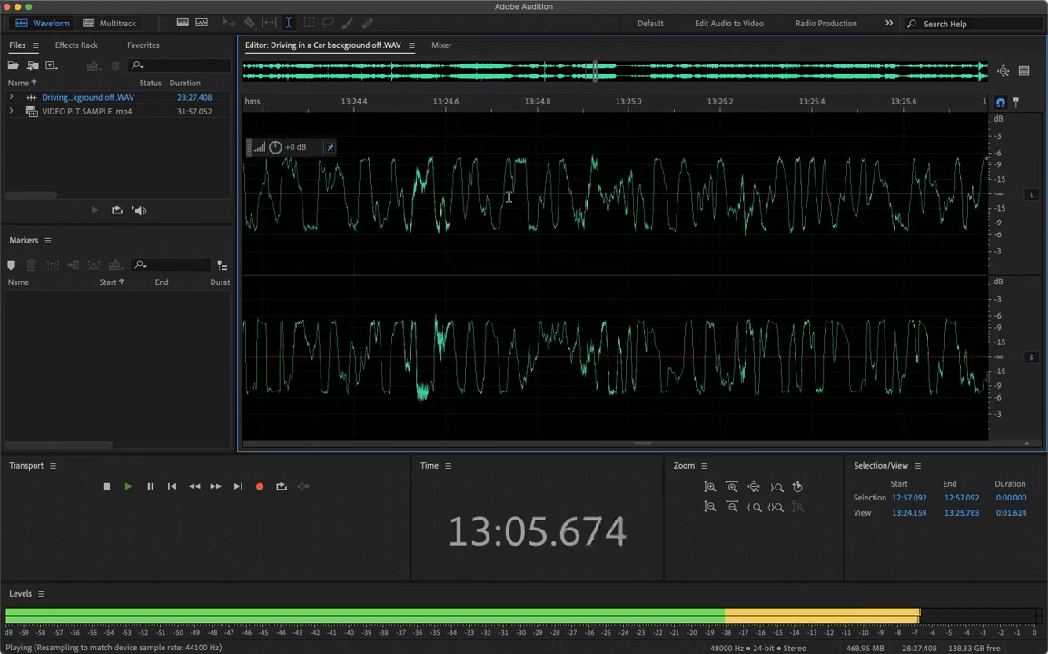
{"action": "scroll", "coordinate": [508, 199], "scroll_direction": "down", "scroll_amount": 4}
{"action": "scroll", "coordinate": [508, 199], "scroll_direction": "down", "scroll_amount": 4}
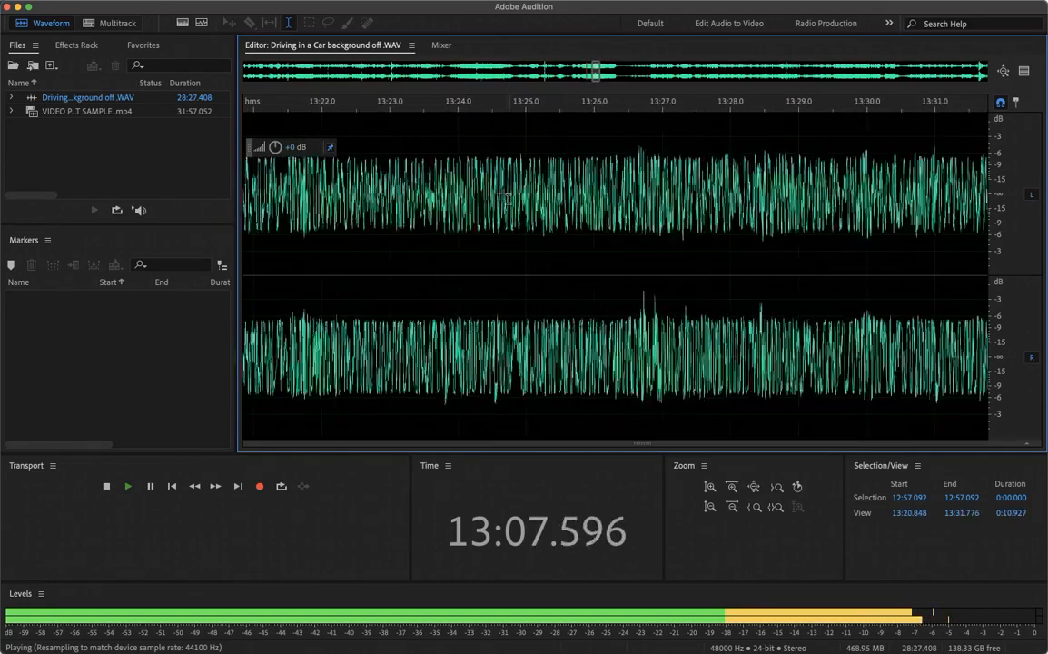
{"action": "scroll", "coordinate": [508, 199], "scroll_direction": "up", "scroll_amount": 3}
{"action": "key", "text": "space"}
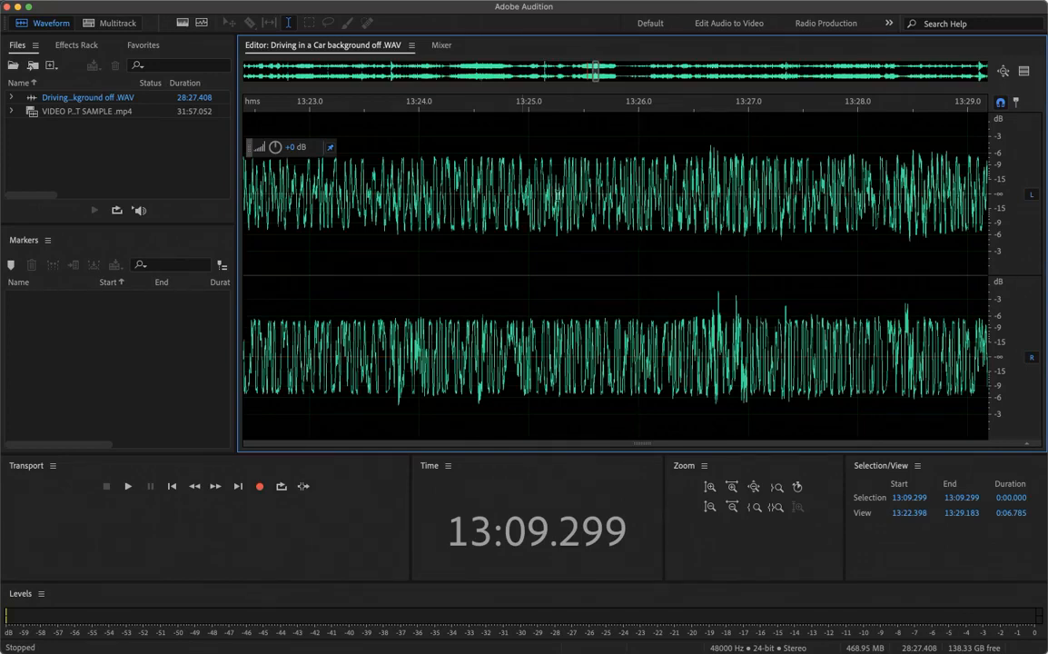
Play tiny bursts around 13:09.5 and examine the shape of the individual waves in both channels
{"action": "key", "text": "space"}
{"action": "key", "text": "space"}
{"action": "scroll", "coordinate": [536, 198], "scroll_direction": "up", "scroll_amount": 4}
{"action": "key", "text": "space"}
{"action": "key", "text": "space"}
{"action": "scroll", "coordinate": [537, 195], "scroll_direction": "up", "scroll_amount": 5}
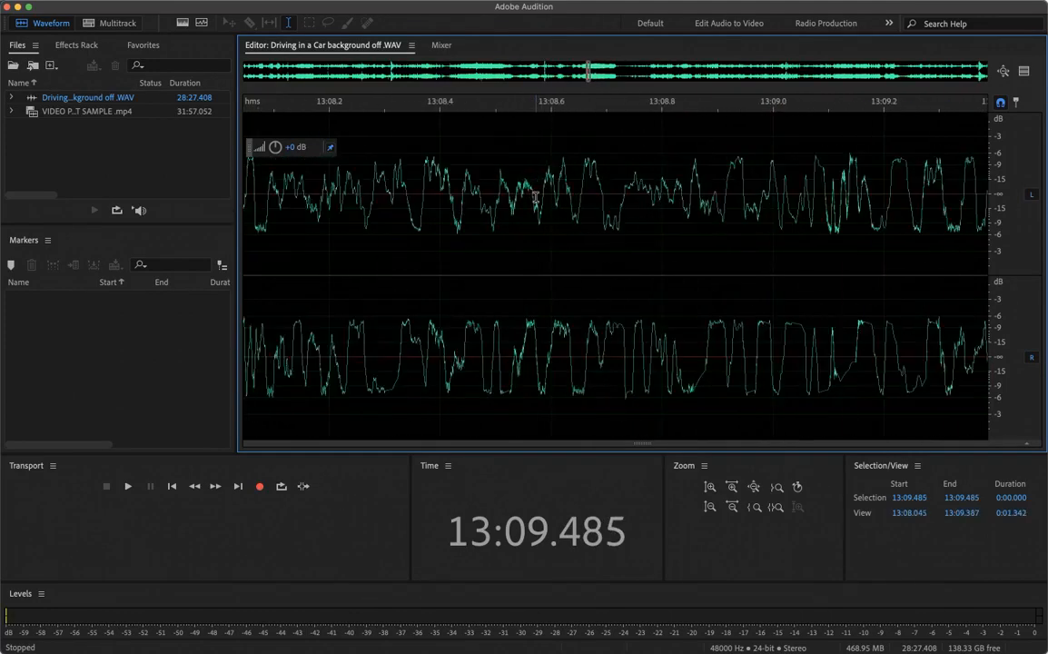
{"action": "scroll", "coordinate": [540, 193], "scroll_direction": "up", "scroll_amount": 1}
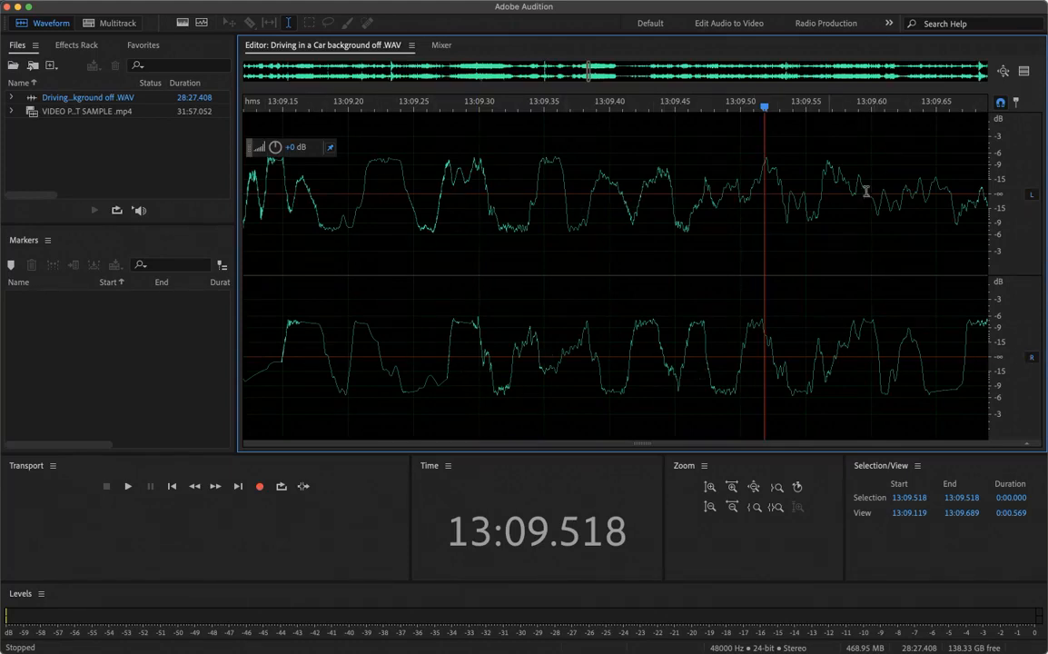
{"action": "scroll", "coordinate": [662, 225], "scroll_direction": "down", "scroll_amount": 10}
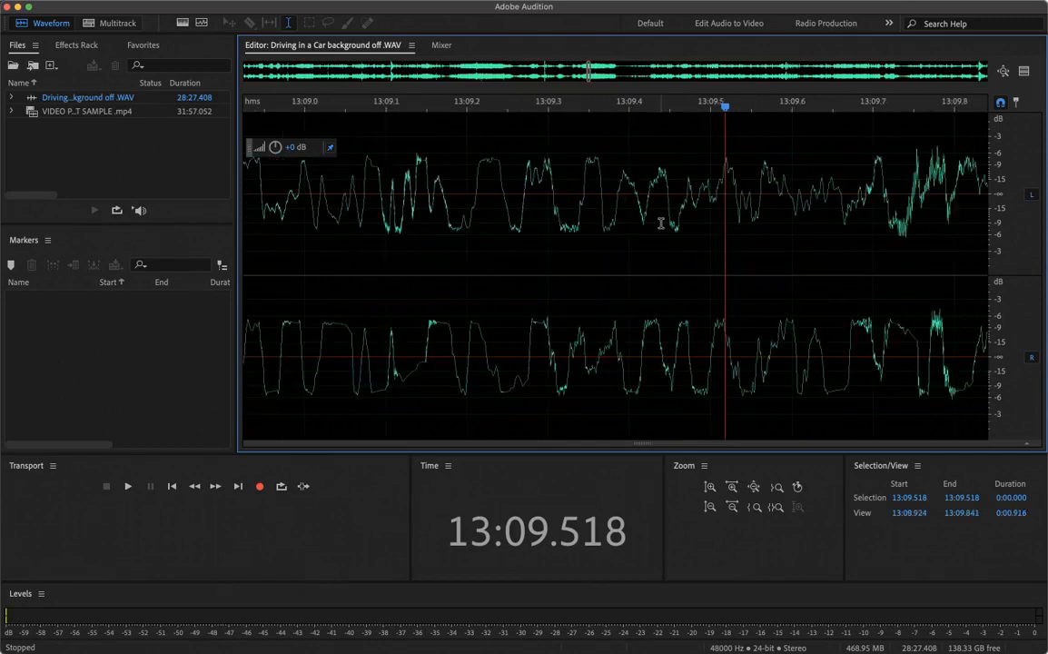
{"action": "scroll", "coordinate": [662, 224], "scroll_direction": "down", "scroll_amount": 12}
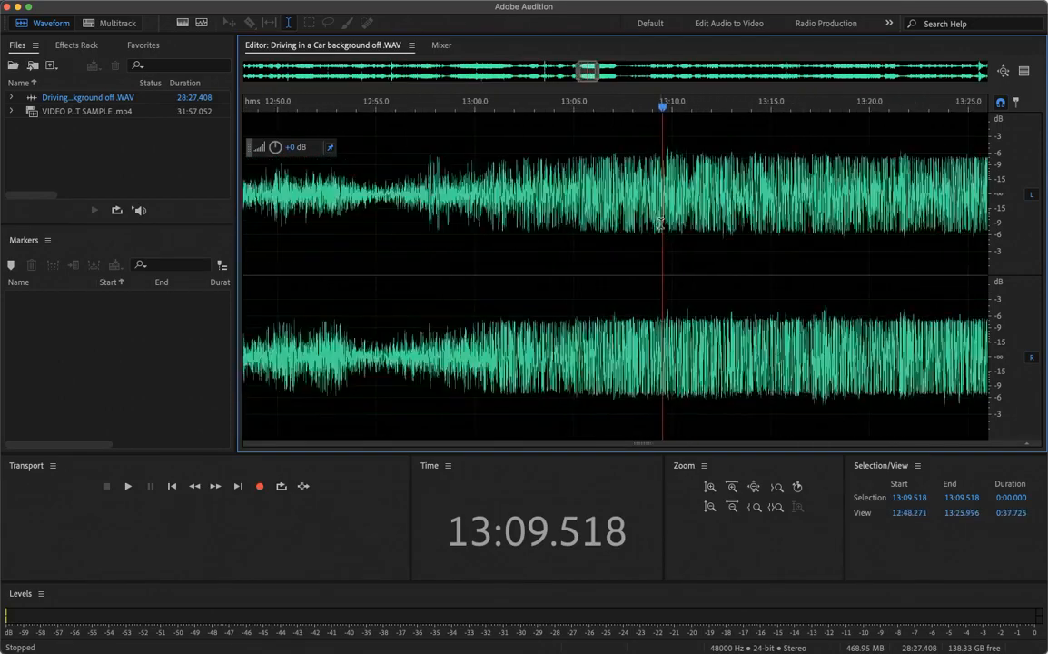
Play the car recording from 2:32.607, near the end of the first long loud passage
{"action": "scroll", "coordinate": [491, 229], "scroll_direction": "up", "scroll_amount": 4}
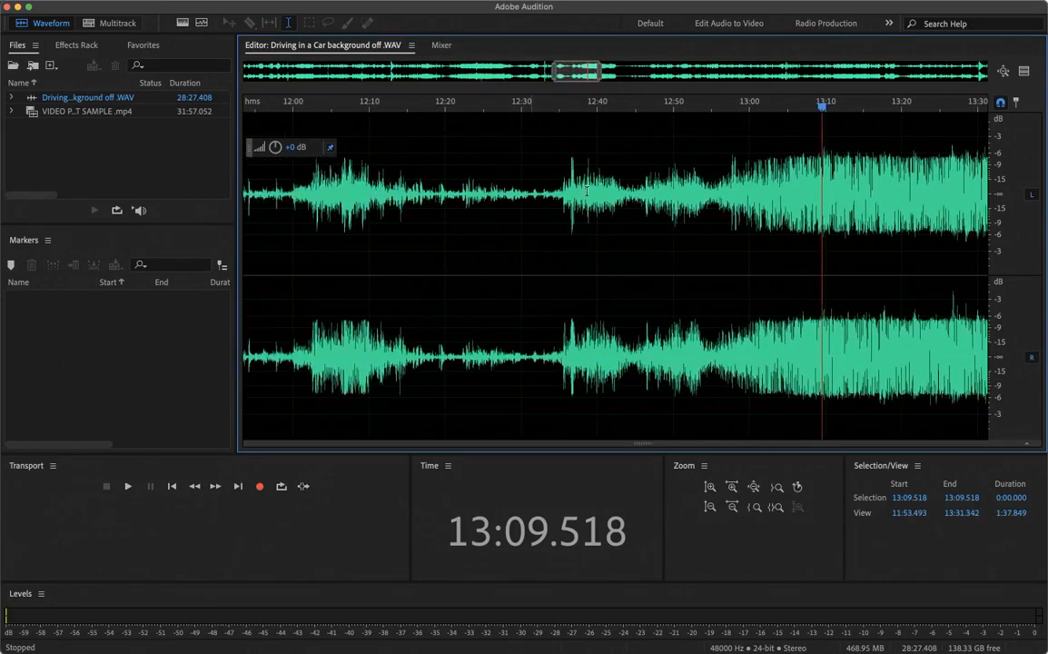
{"action": "scroll", "coordinate": [636, 183], "scroll_direction": "up", "scroll_amount": 3}
{"action": "scroll", "coordinate": [636, 183], "scroll_direction": "down", "scroll_amount": 13}
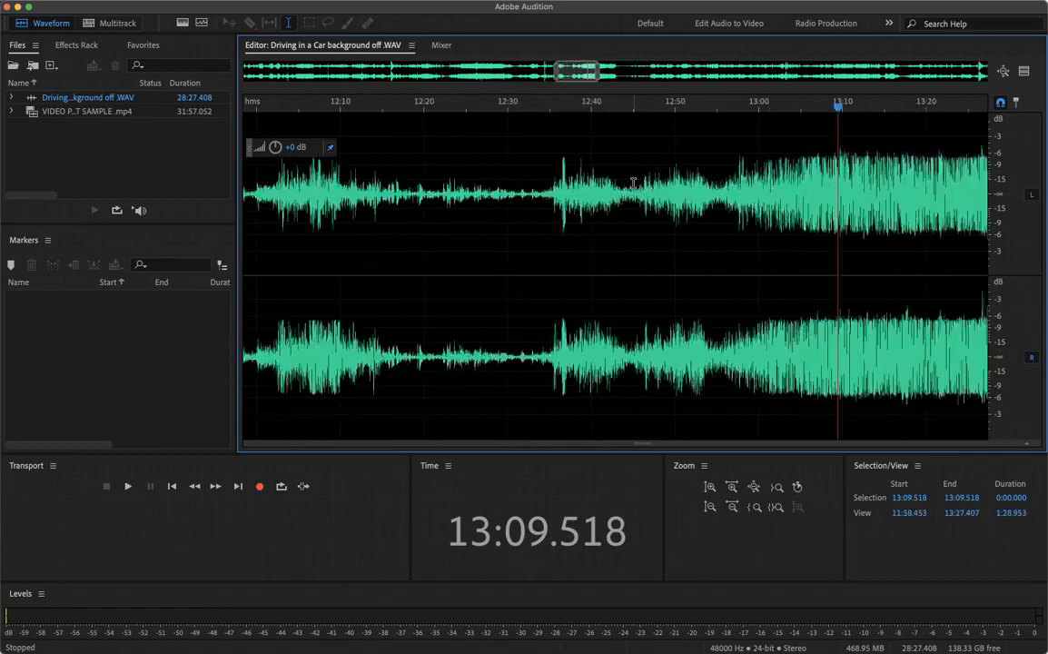
{"action": "scroll", "coordinate": [371, 200], "scroll_direction": "down", "scroll_amount": 3}
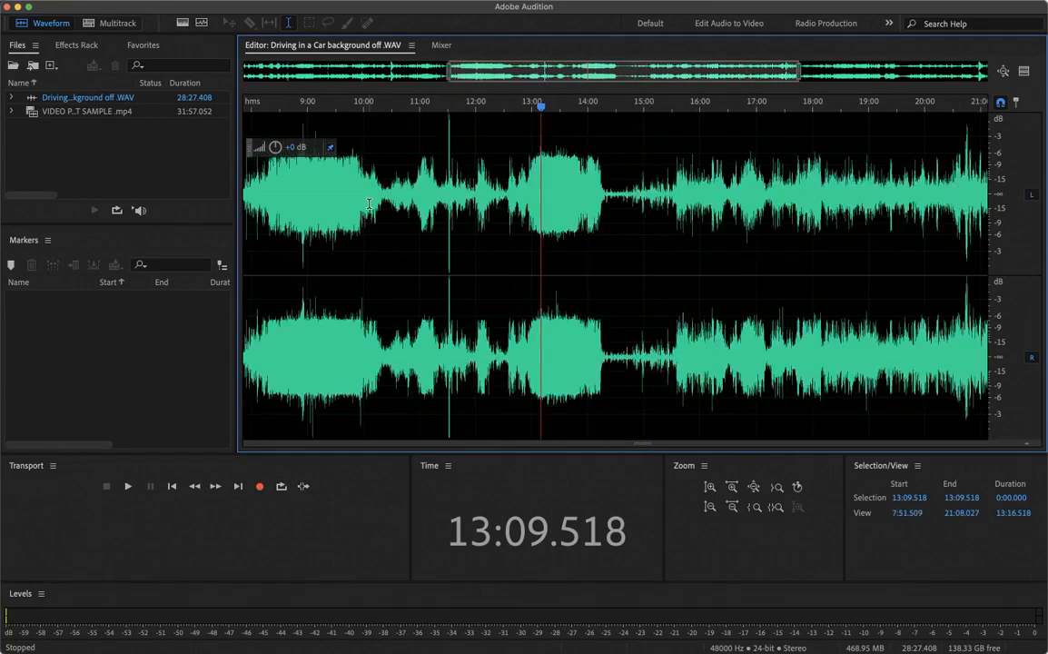
{"action": "scroll", "coordinate": [370, 202], "scroll_direction": "left", "scroll_amount": 10}
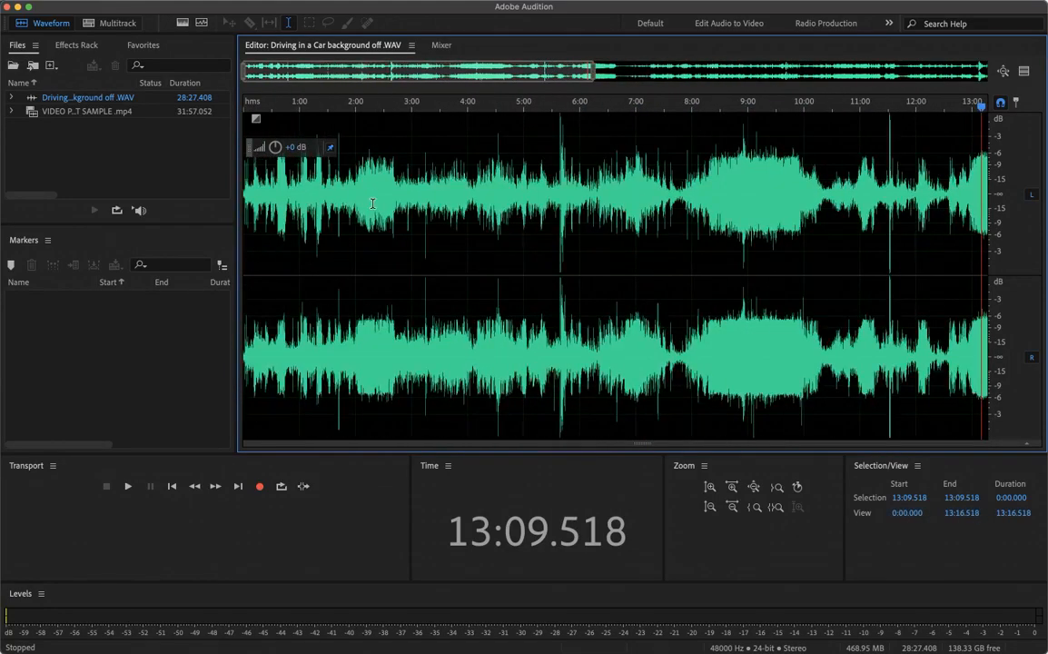
{"action": "left_click", "coordinate": [386, 185]}
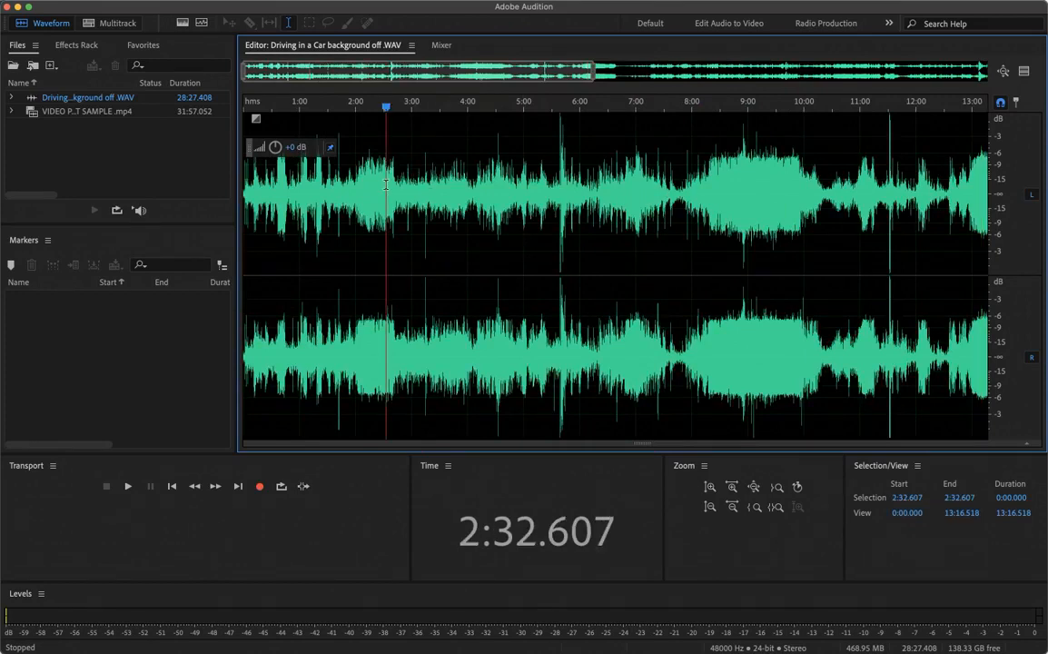
{"action": "key", "text": "space"}
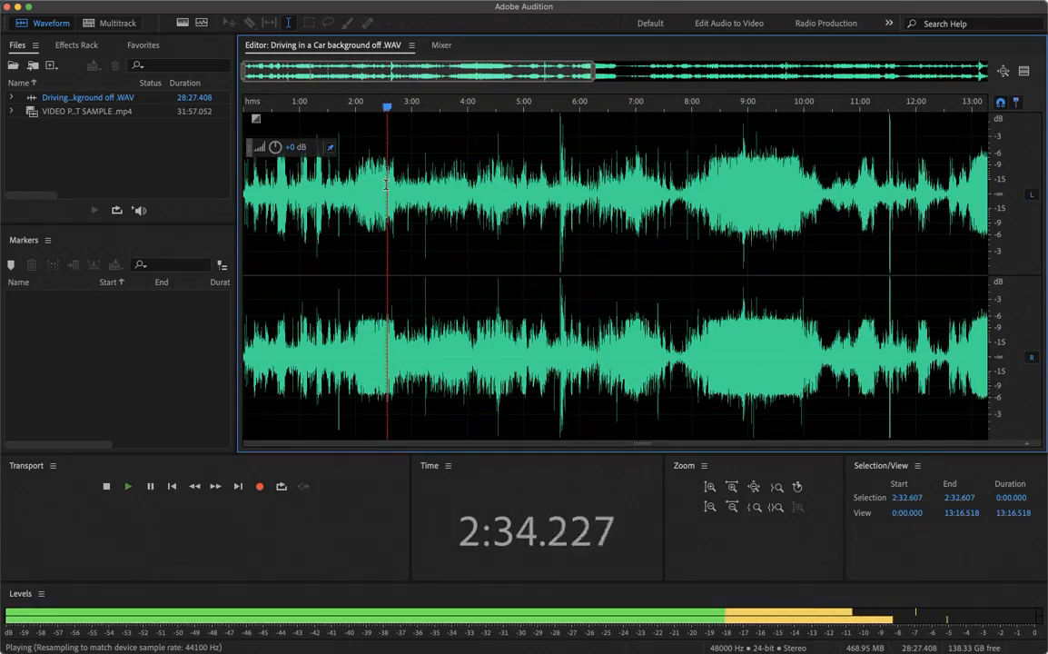
Listen to the stretch from about 3:35 while examining the surrounding waveform, and stop playback at 3:45.882
{"action": "scroll", "coordinate": [344, 233], "scroll_direction": "up", "scroll_amount": 2}
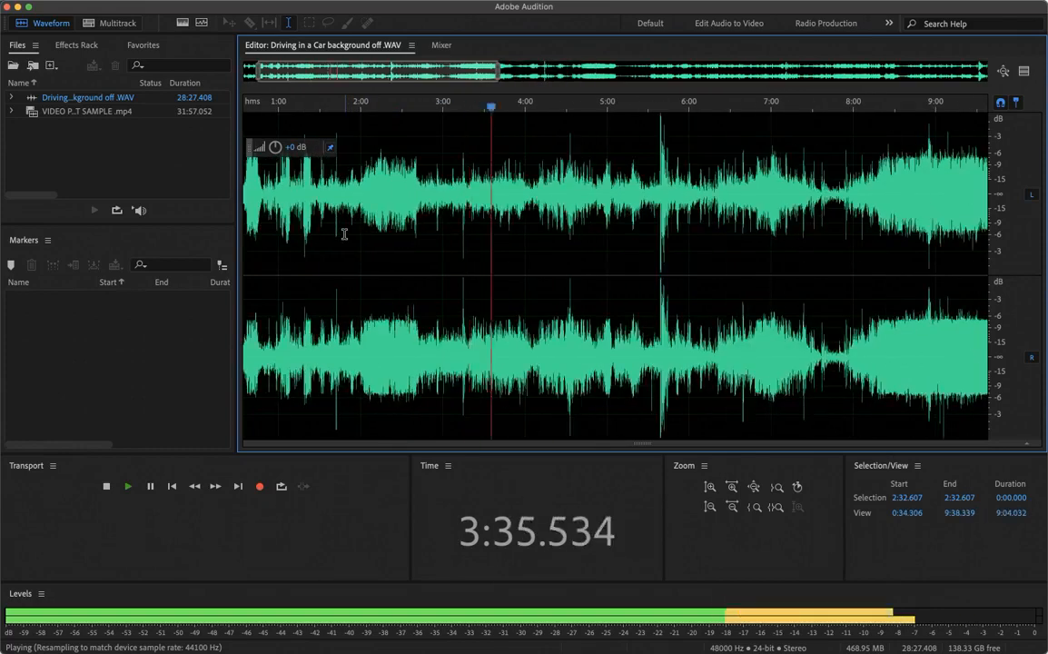
{"action": "scroll", "coordinate": [345, 233], "scroll_direction": "up", "scroll_amount": 2}
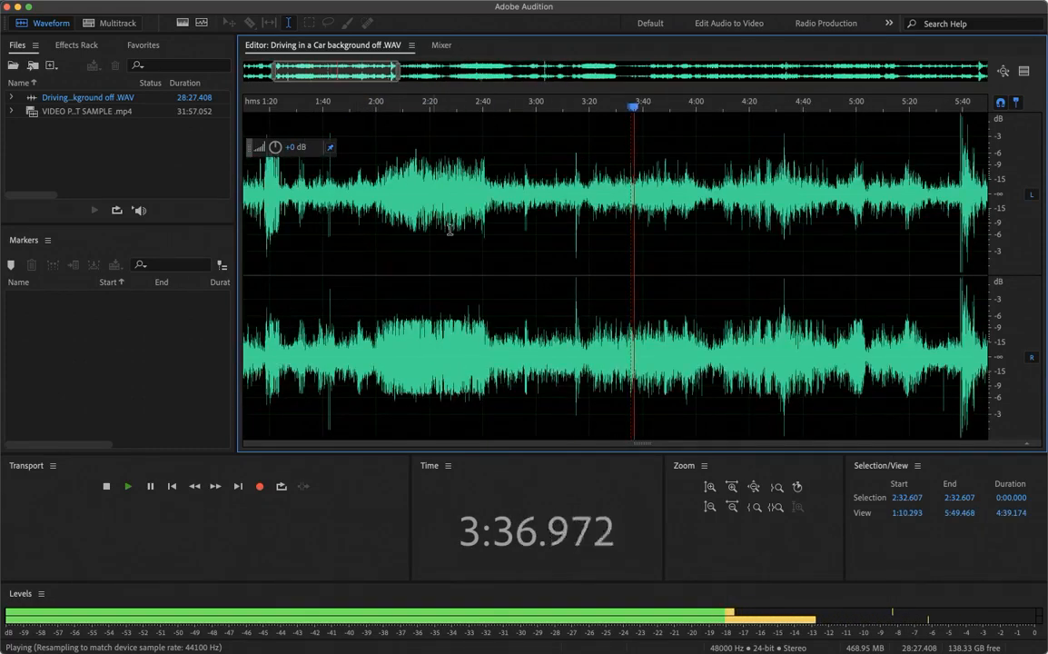
{"action": "scroll", "coordinate": [449, 229], "scroll_direction": "left", "scroll_amount": 4}
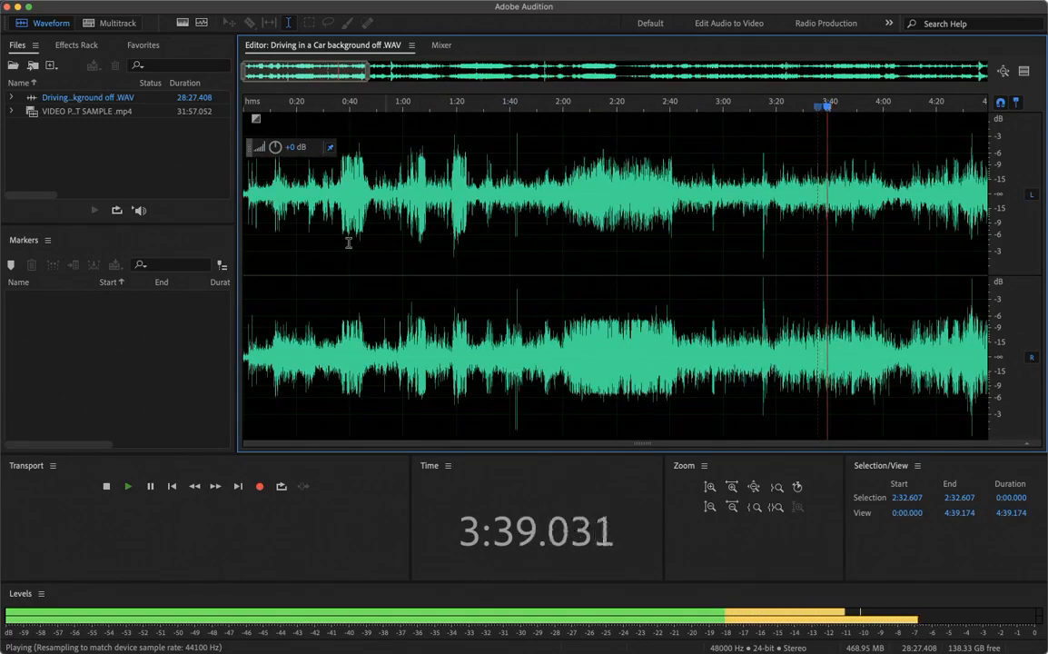
{"action": "scroll", "coordinate": [793, 190], "scroll_direction": "down", "scroll_amount": 3}
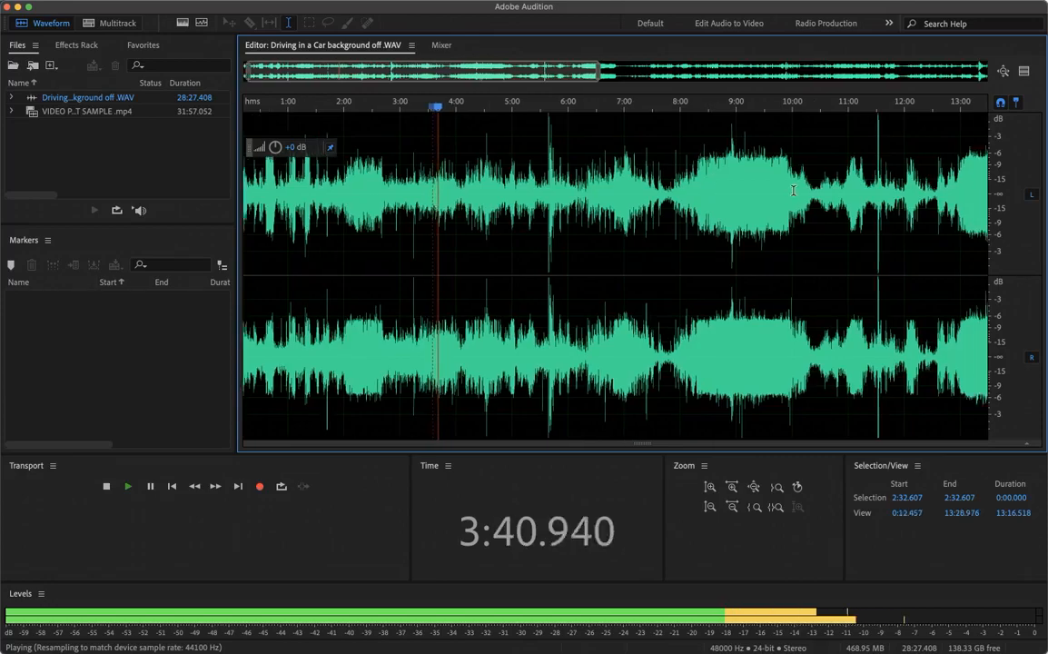
{"action": "scroll", "coordinate": [452, 227], "scroll_direction": "up", "scroll_amount": 2}
{"action": "scroll", "coordinate": [458, 213], "scroll_direction": "up", "scroll_amount": 1}
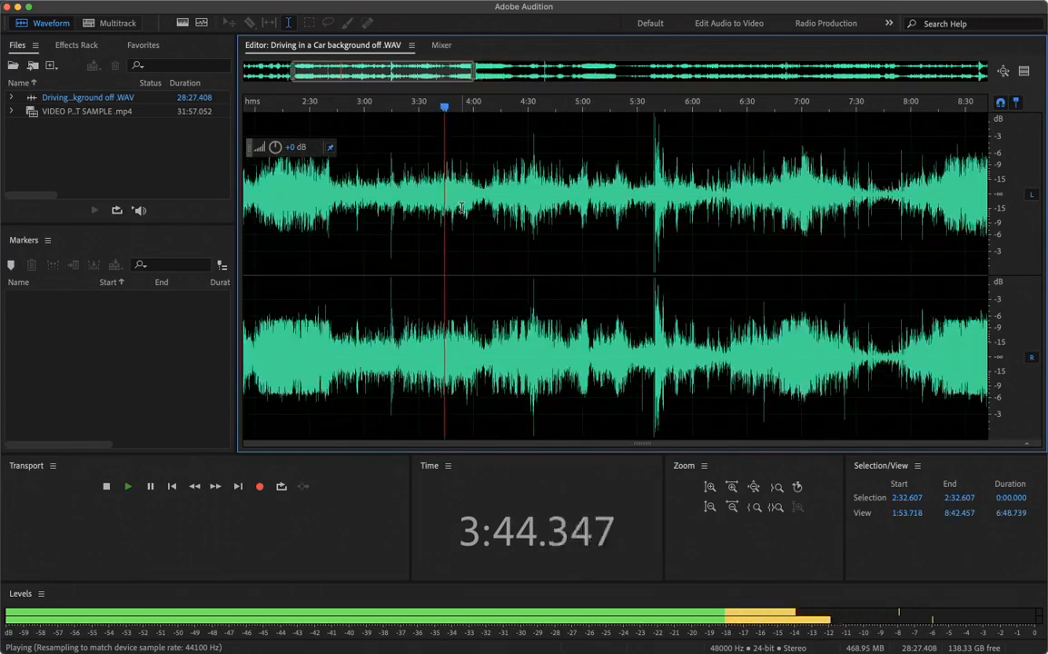
{"action": "scroll", "coordinate": [462, 208], "scroll_direction": "up", "scroll_amount": 5}
{"action": "key", "text": "space"}
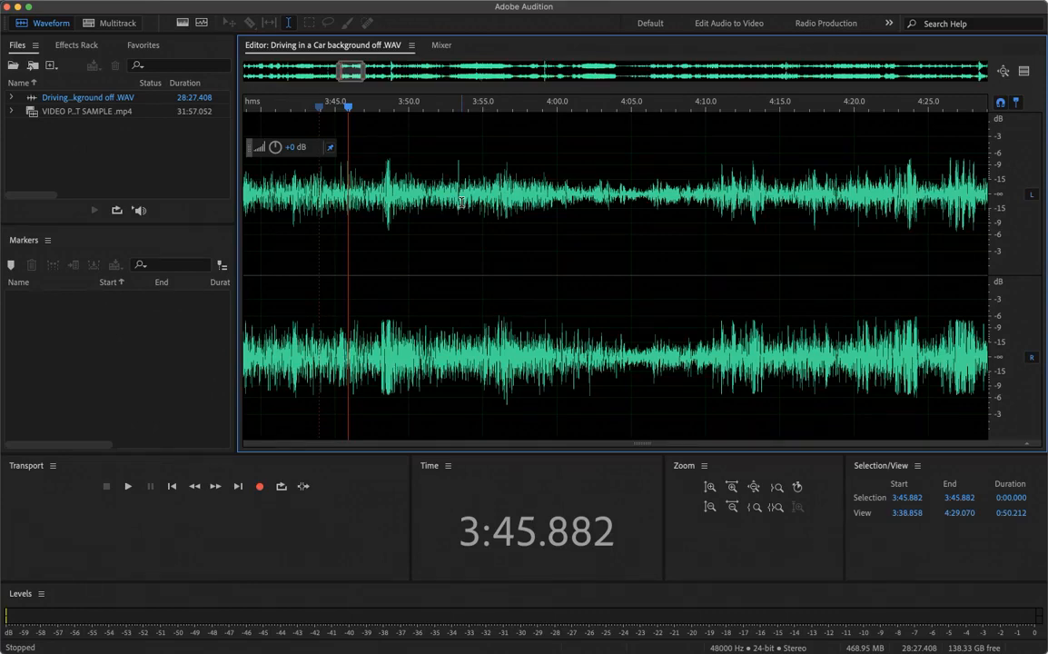
Examine the level changes across the whole recording and the short loud bursts around 1:05 and 1:20 up close
{"action": "scroll", "coordinate": [619, 239], "scroll_direction": "down", "scroll_amount": 6}
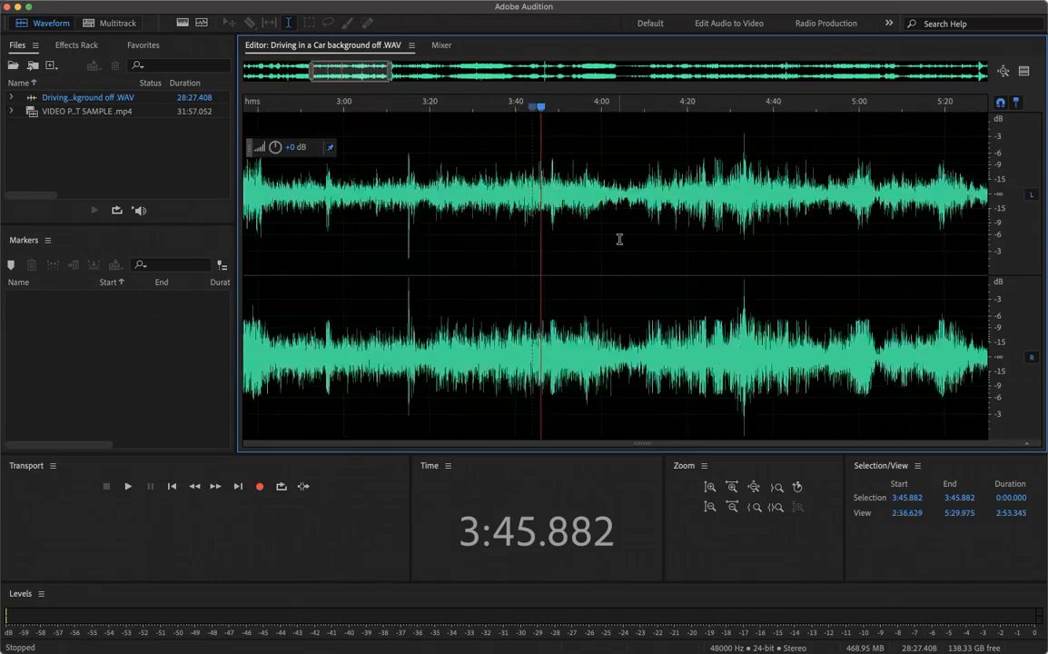
{"action": "scroll", "coordinate": [620, 239], "scroll_direction": "down", "scroll_amount": 4}
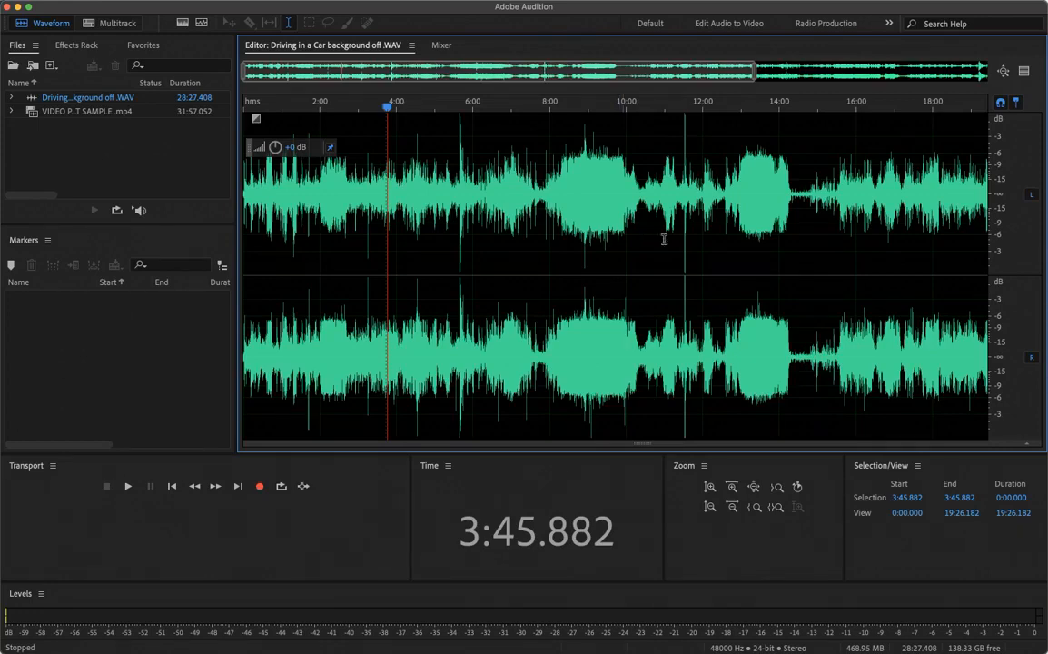
{"action": "scroll", "coordinate": [875, 231], "scroll_direction": "up", "scroll_amount": 5}
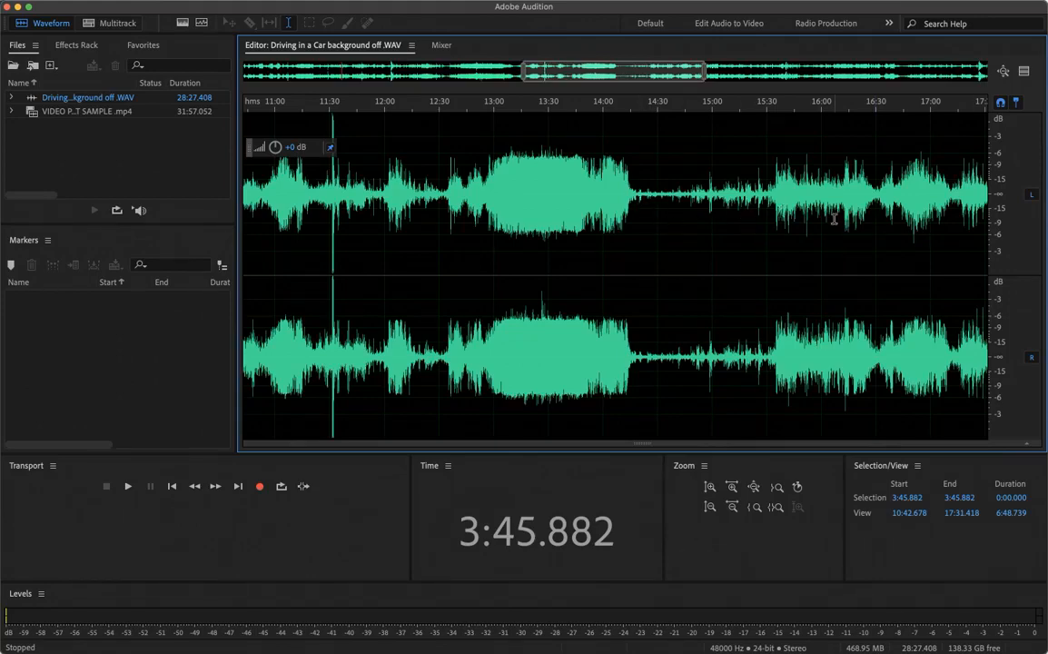
{"action": "scroll", "coordinate": [834, 219], "scroll_direction": "down", "scroll_amount": 3}
{"action": "scroll", "coordinate": [833, 219], "scroll_direction": "down", "scroll_amount": 2}
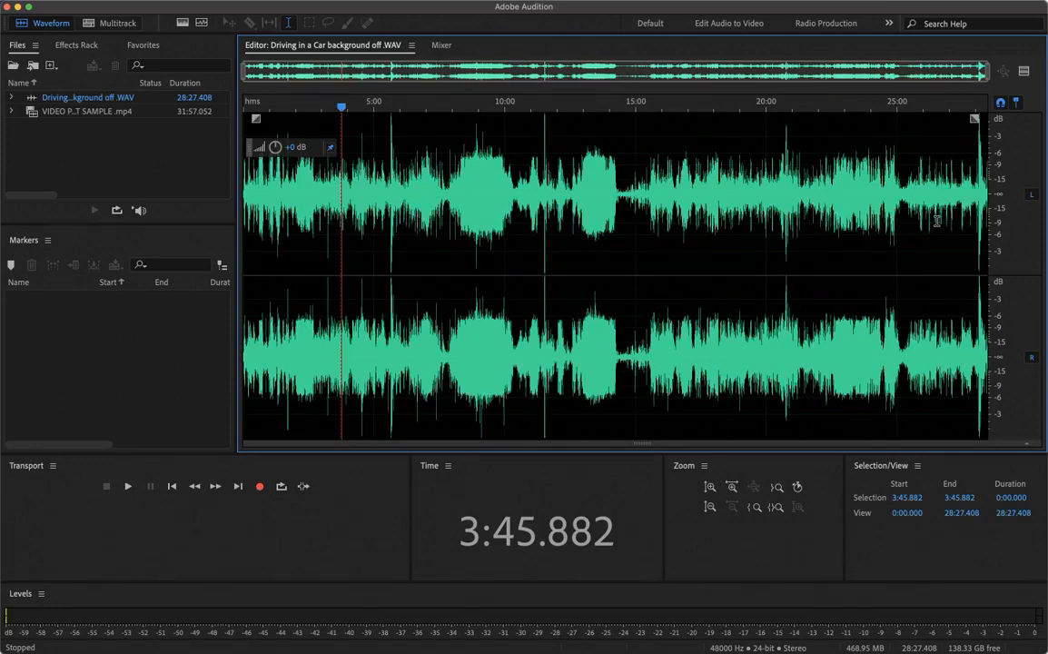
{"action": "scroll", "coordinate": [281, 277], "scroll_direction": "up", "scroll_amount": 4}
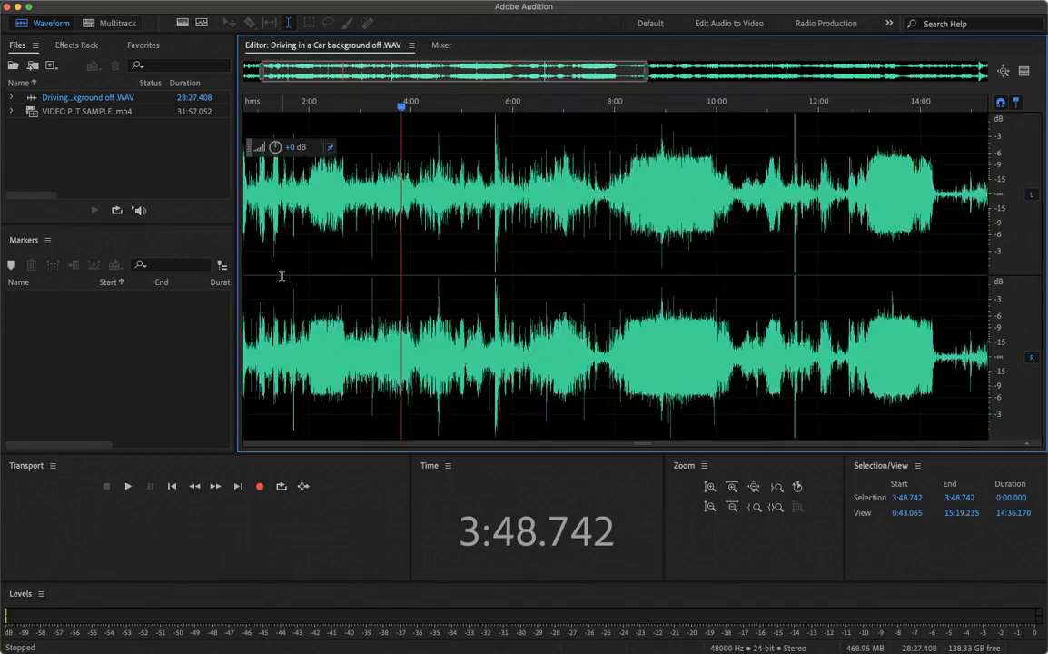
{"action": "scroll", "coordinate": [343, 264], "scroll_direction": "up", "scroll_amount": 1}
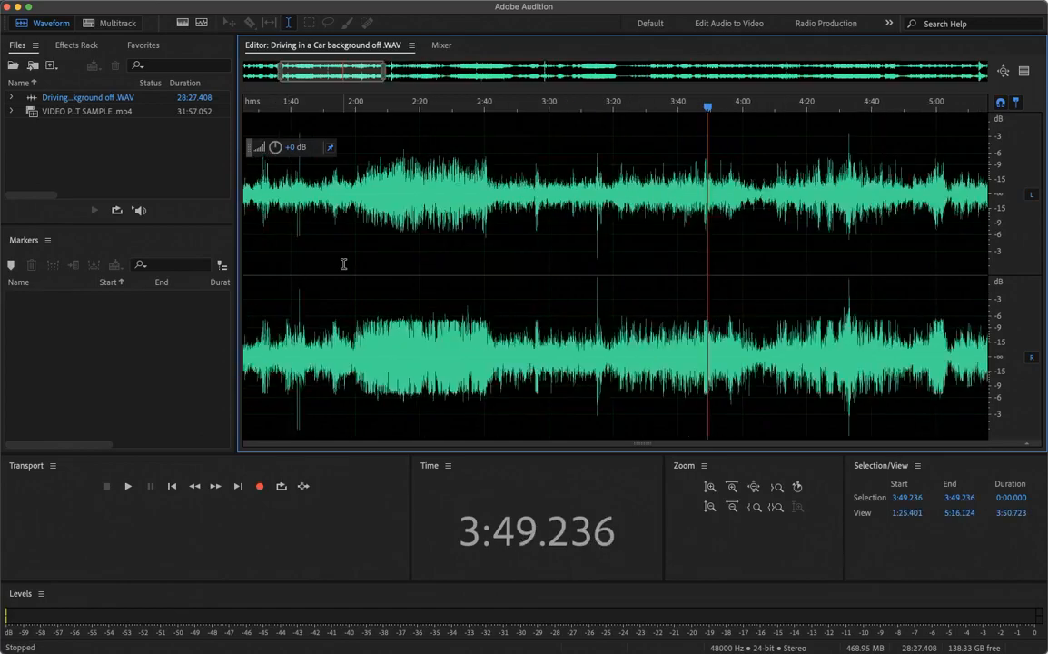
{"action": "scroll", "coordinate": [461, 230], "scroll_direction": "left", "scroll_amount": 5}
{"action": "scroll", "coordinate": [487, 232], "scroll_direction": "up", "scroll_amount": 7}
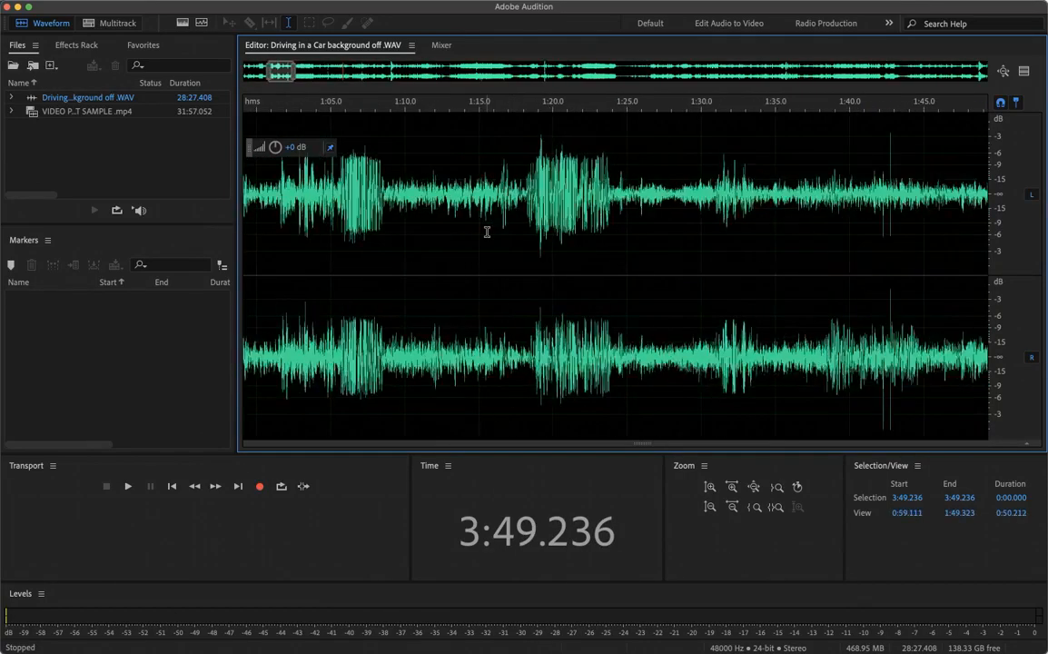
{"action": "scroll", "coordinate": [487, 232], "scroll_direction": "down", "scroll_amount": 4}
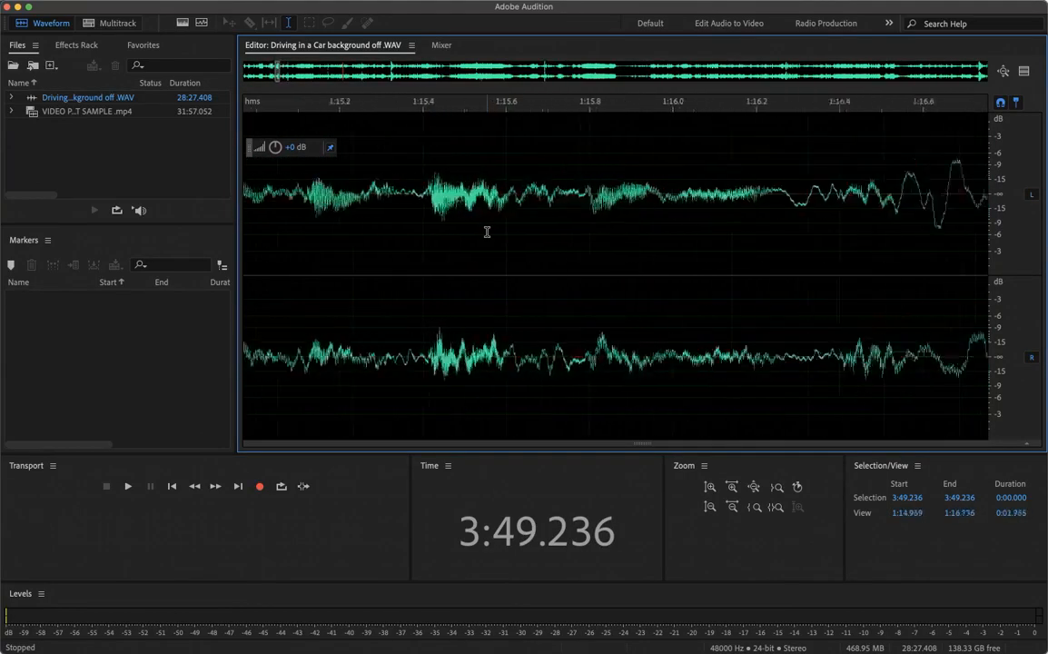
Select the quiet opening from 0:00.000 to 0:01.889 and examine it against the noise that follows
{"action": "scroll", "coordinate": [487, 232], "scroll_direction": "left", "scroll_amount": 6}
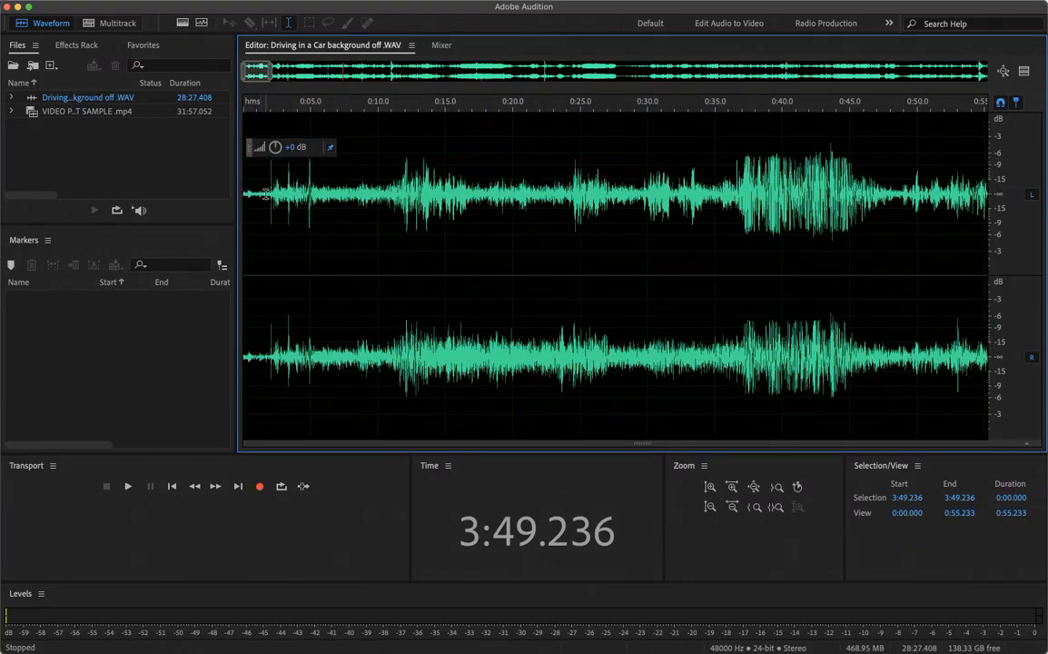
{"action": "left_click_drag", "start_coordinate": [269, 192], "coordinate": [229, 203]}
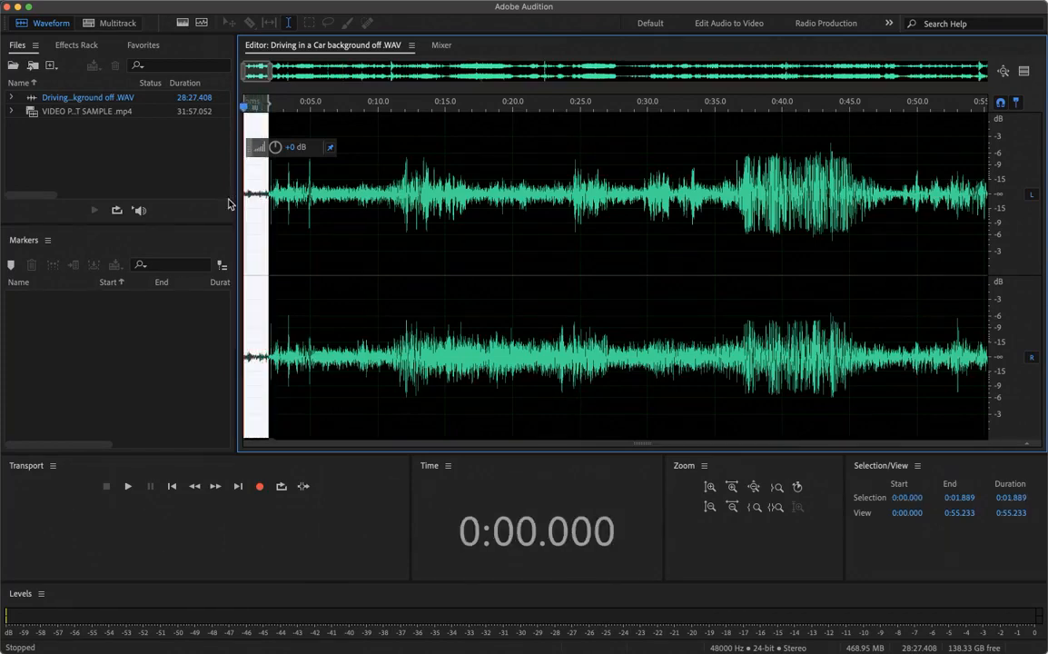
{"action": "scroll", "coordinate": [259, 231], "scroll_direction": "up", "scroll_amount": 5}
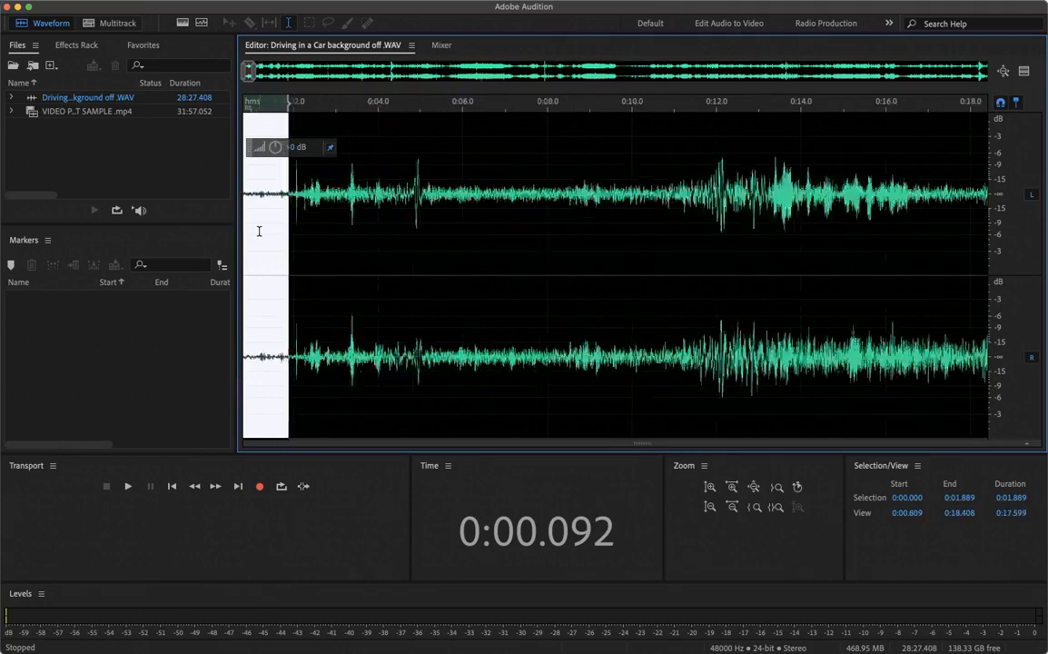
{"action": "scroll", "coordinate": [279, 226], "scroll_direction": "up", "scroll_amount": 2}
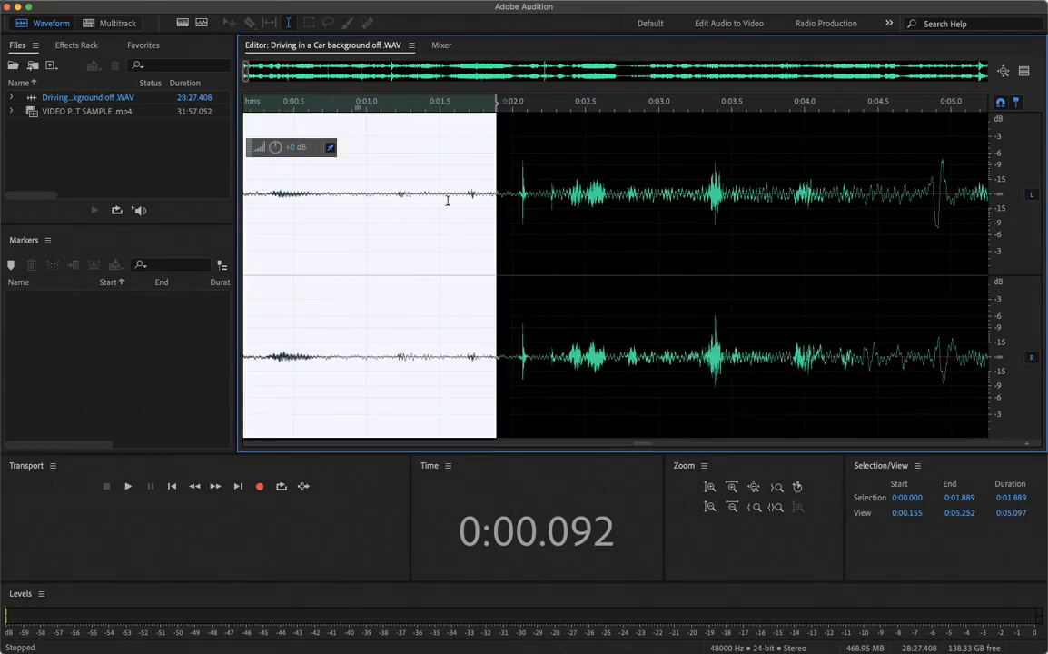
{"action": "scroll", "coordinate": [498, 183], "scroll_direction": "down", "scroll_amount": 4}
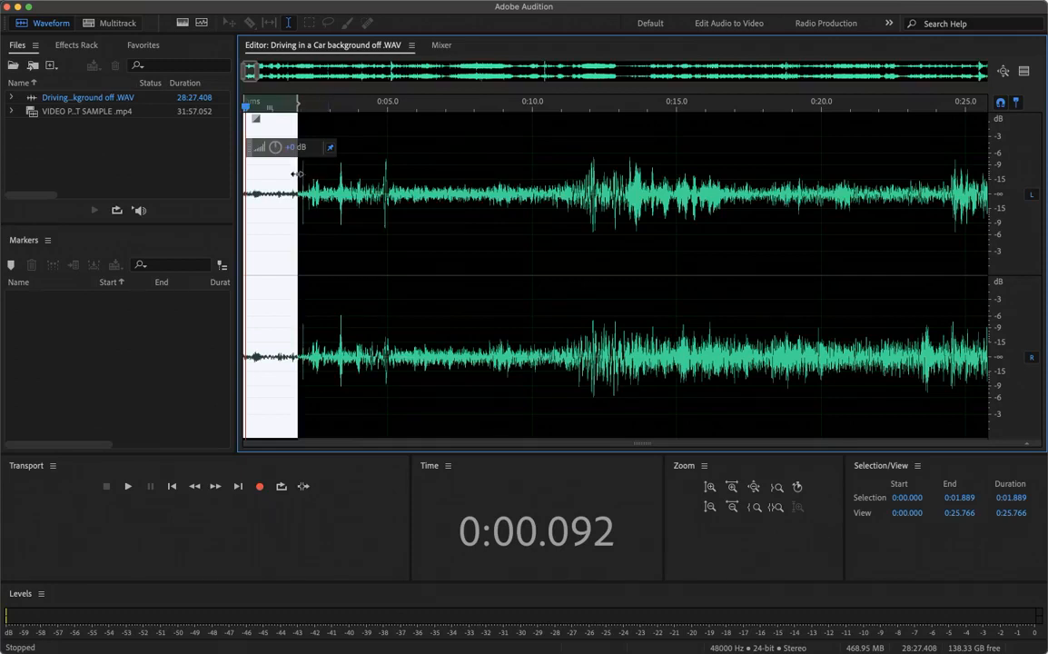
Extend the end of the opening selection to 0:02.644 and play the beginning, stopping at 0:04.450
{"action": "left_click_drag", "start_coordinate": [296, 174], "coordinate": [319, 180]}
{"action": "key", "text": "space"}
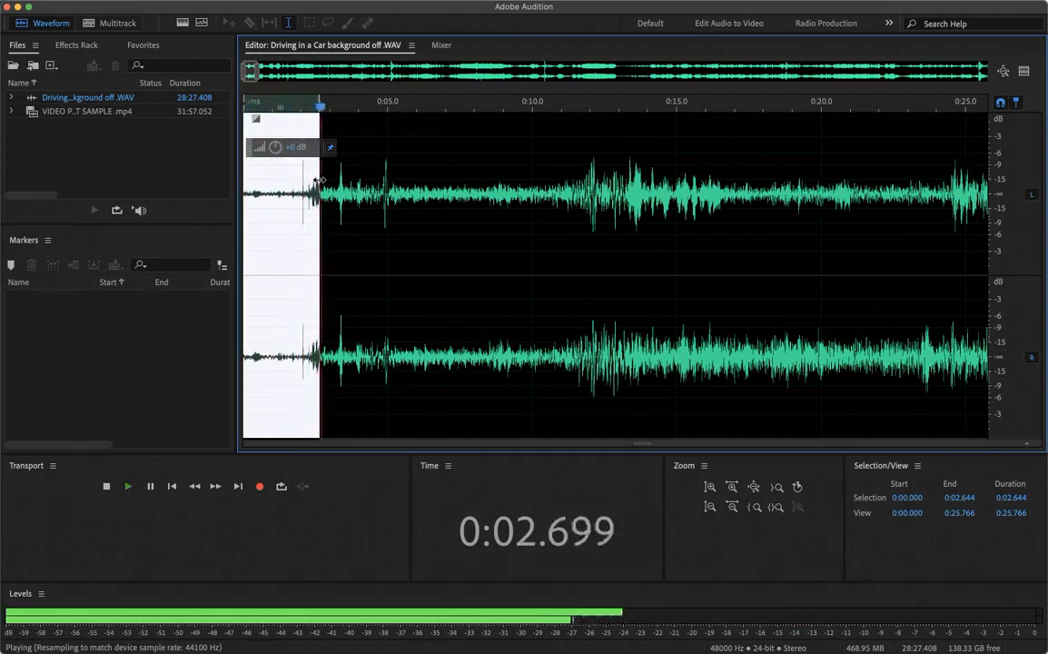
{"action": "key", "text": "space"}
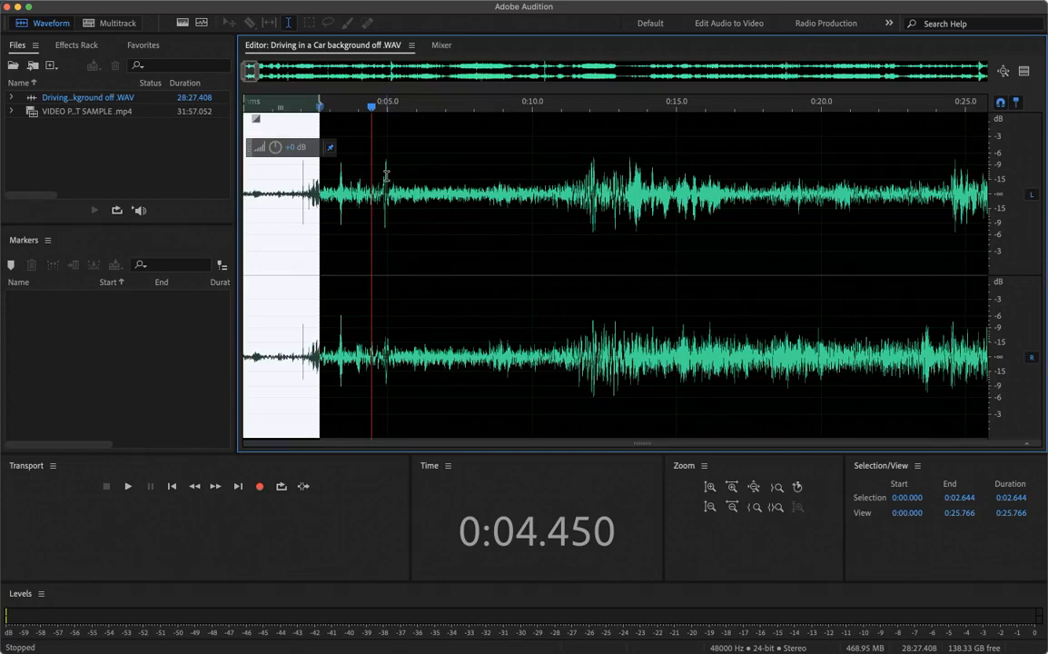
Continue playback from 0:04.450 through the rising background noise and stop at 0:20.750
{"action": "key", "text": "space"}
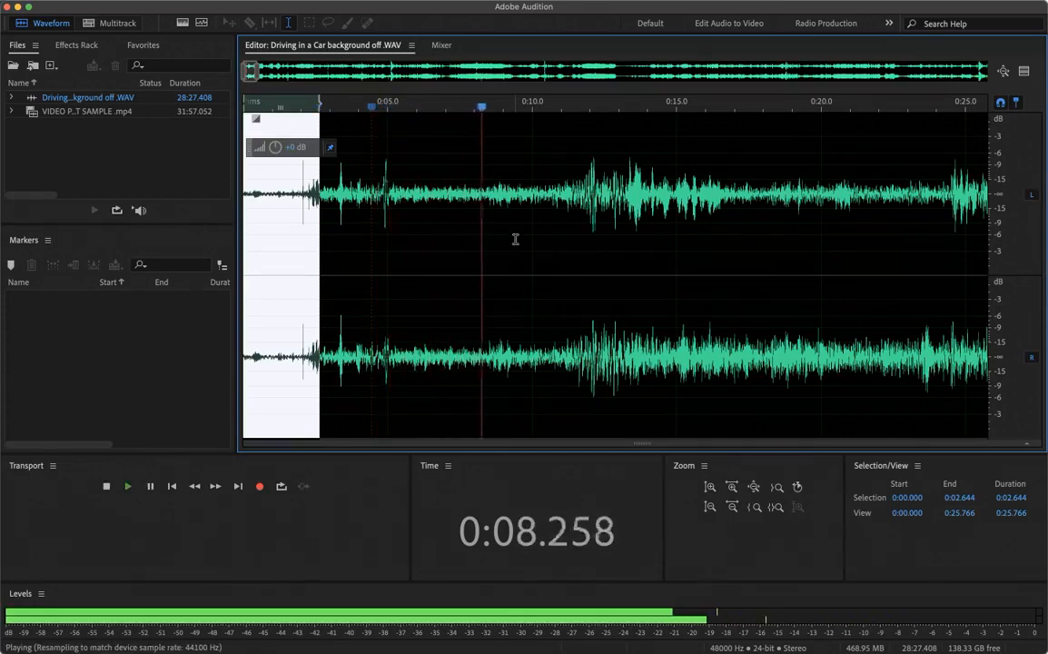
{"action": "scroll", "coordinate": [515, 239], "scroll_direction": "down", "scroll_amount": 5}
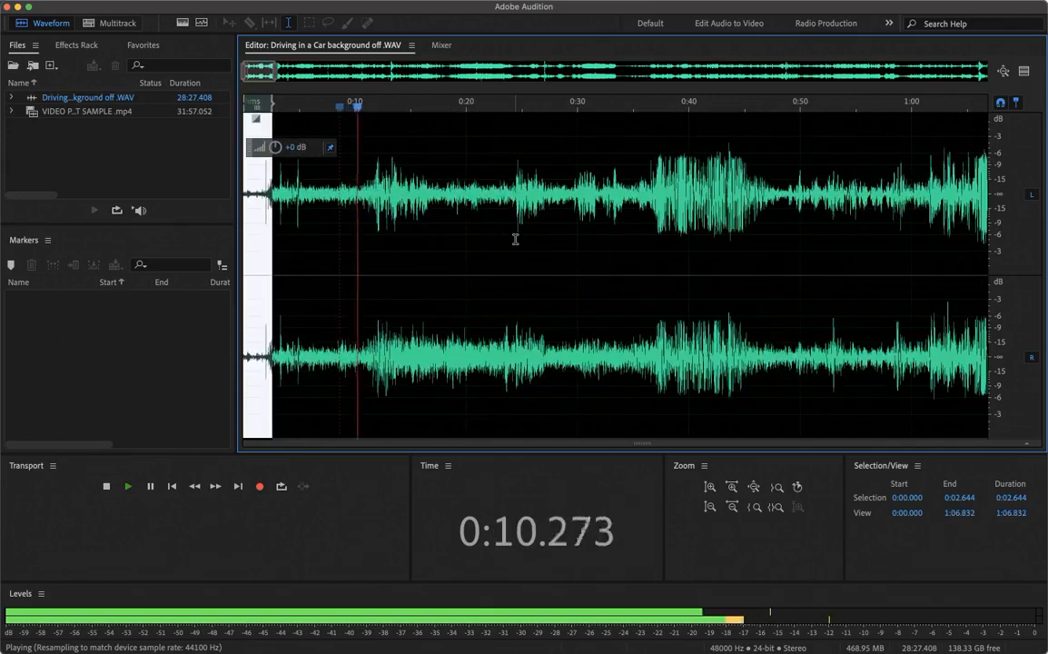
{"action": "scroll", "coordinate": [515, 238], "scroll_direction": "down", "scroll_amount": 3}
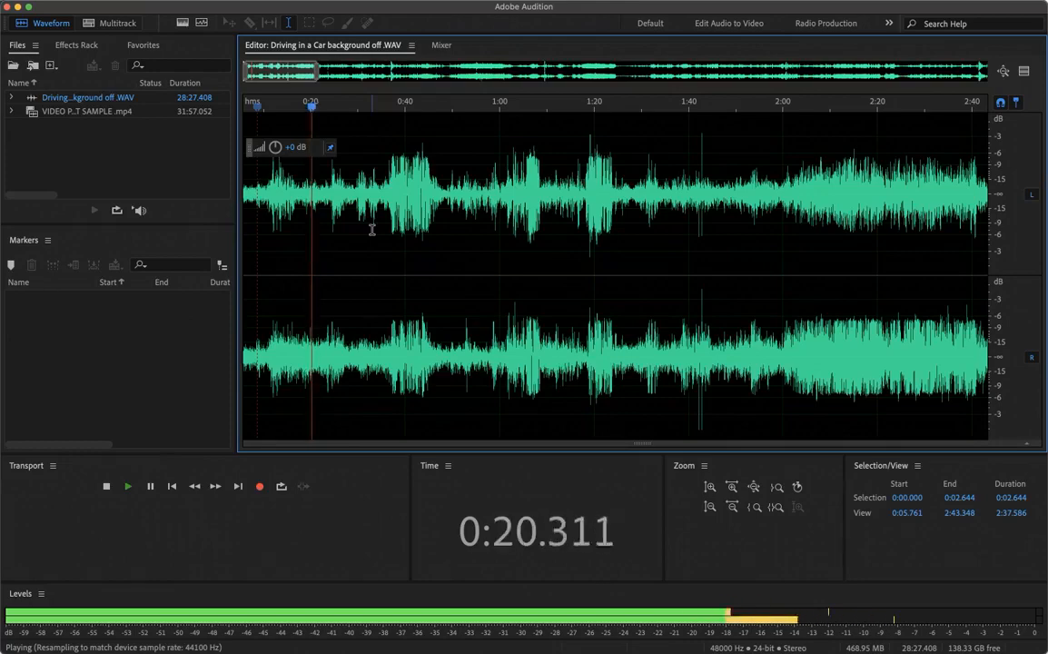
{"action": "key", "text": "space"}
Compare the quiet and loud passages across the whole recording, including the loud blocks around 9:00 and 13:30
{"action": "scroll", "coordinate": [557, 257], "scroll_direction": "down", "scroll_amount": 3}
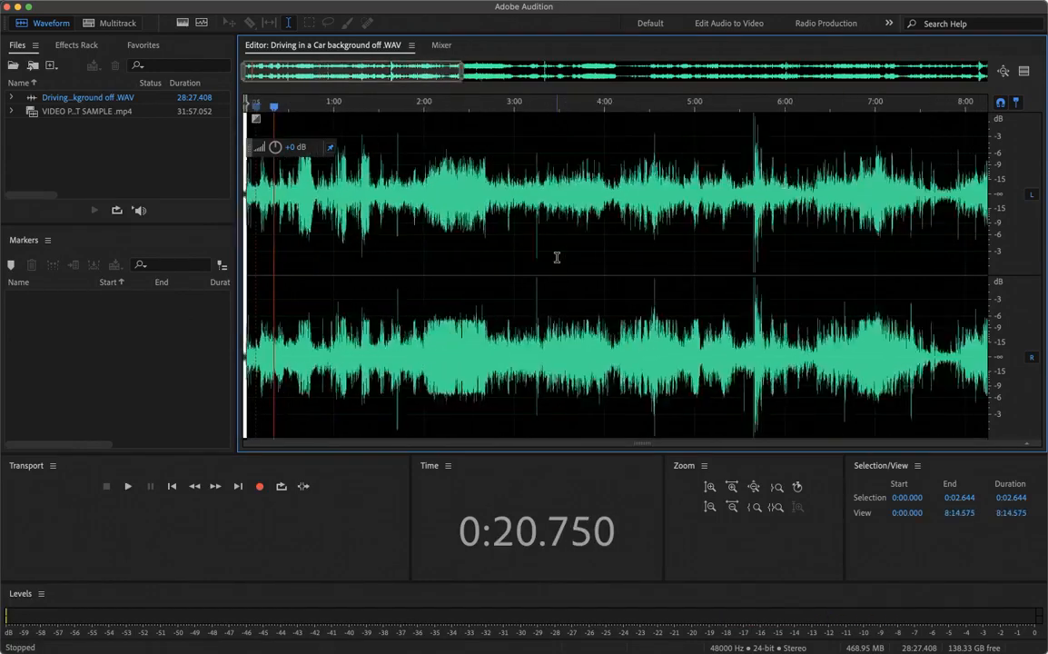
{"action": "scroll", "coordinate": [557, 257], "scroll_direction": "down", "scroll_amount": 3}
{"action": "scroll", "coordinate": [768, 198], "scroll_direction": "up", "scroll_amount": 2}
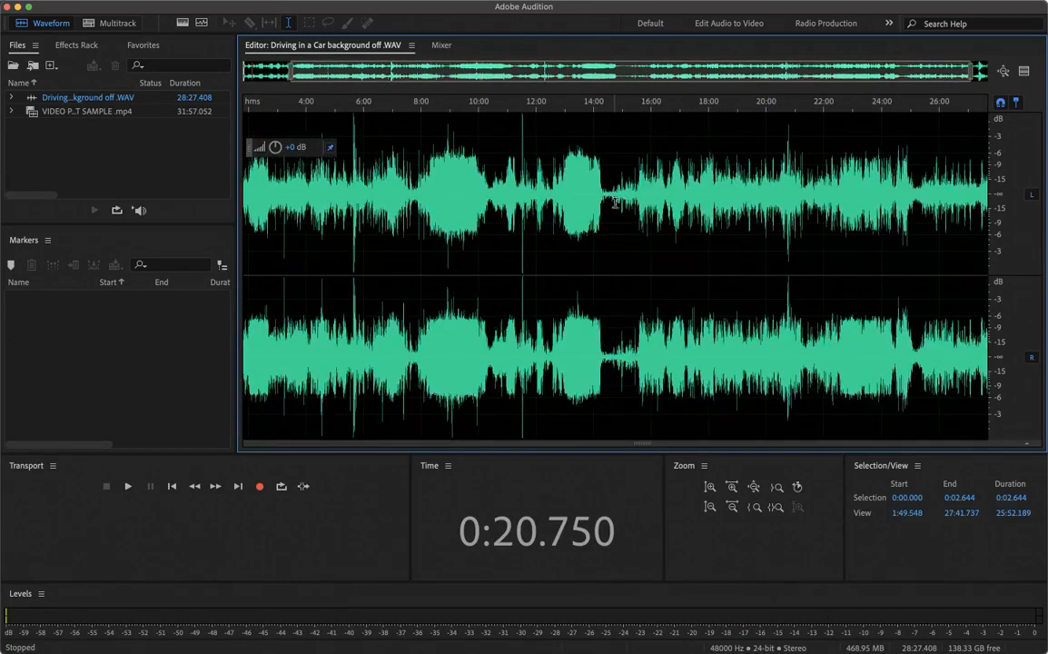
{"action": "scroll", "coordinate": [554, 186], "scroll_direction": "up", "scroll_amount": 2}
{"action": "scroll", "coordinate": [627, 198], "scroll_direction": "down", "scroll_amount": 4}
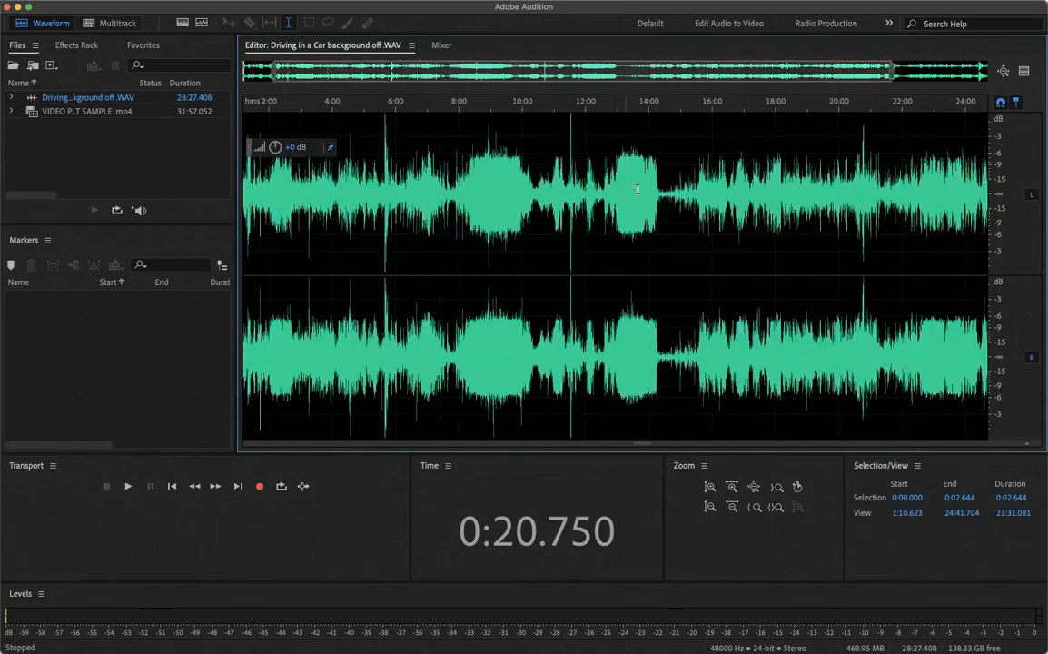
{"action": "scroll", "coordinate": [669, 196], "scroll_direction": "up", "scroll_amount": 2}
{"action": "scroll", "coordinate": [669, 196], "scroll_direction": "down", "scroll_amount": 2}
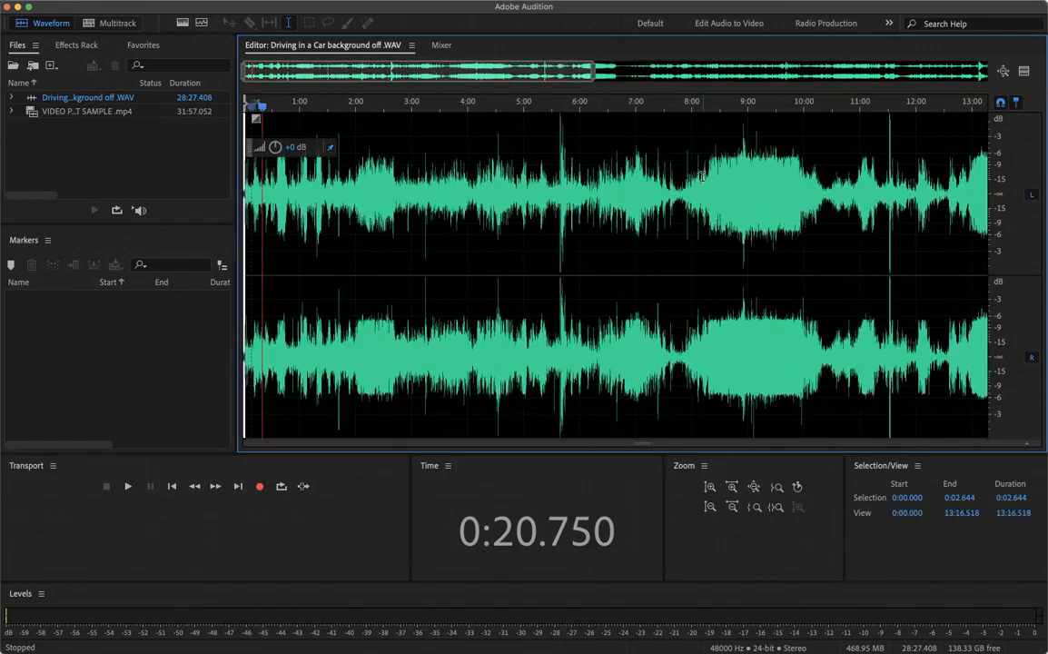
{"action": "scroll", "coordinate": [768, 179], "scroll_direction": "right", "scroll_amount": 3}
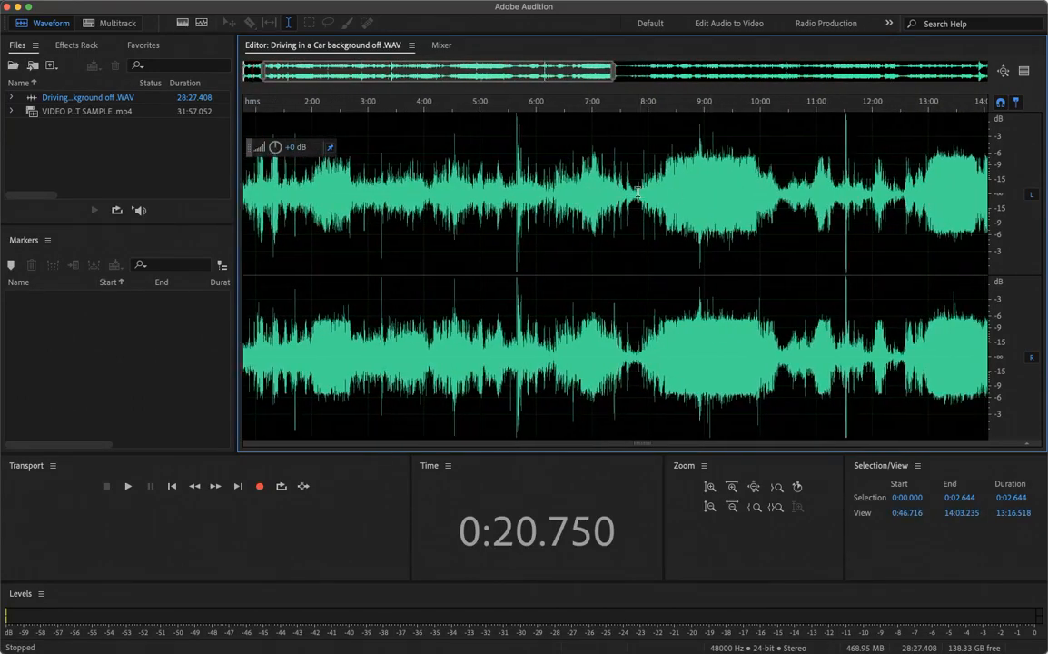
Locate the quiet passage after the loud block near 13:30 and select 14:17.876 to 14:21.214
{"action": "left_click", "coordinate": [638, 192]}
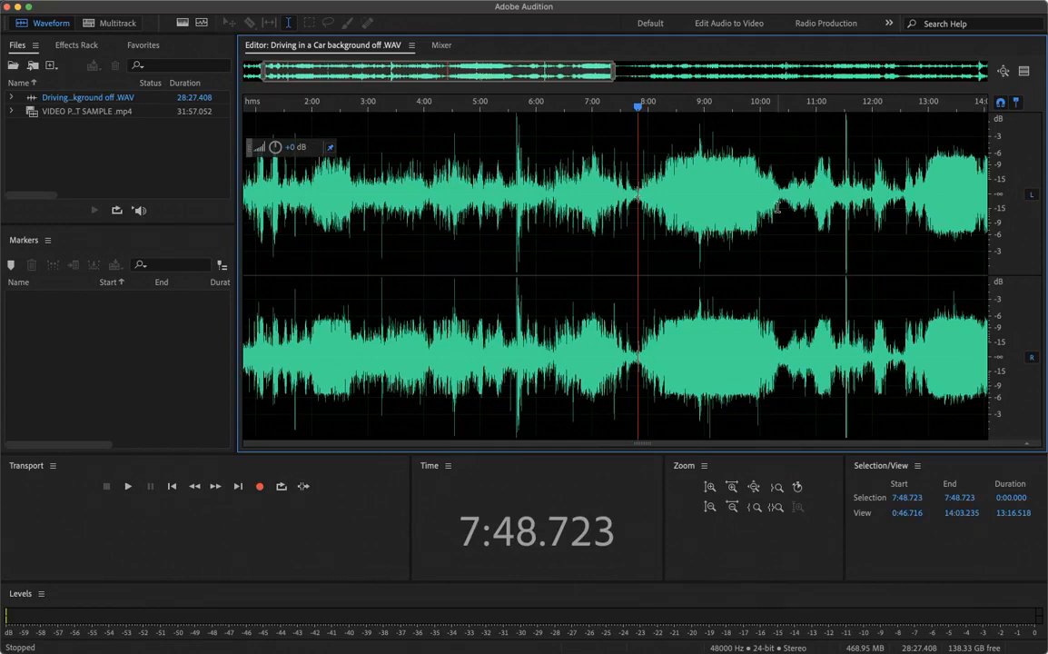
{"action": "scroll", "coordinate": [777, 208], "scroll_direction": "down", "scroll_amount": 4}
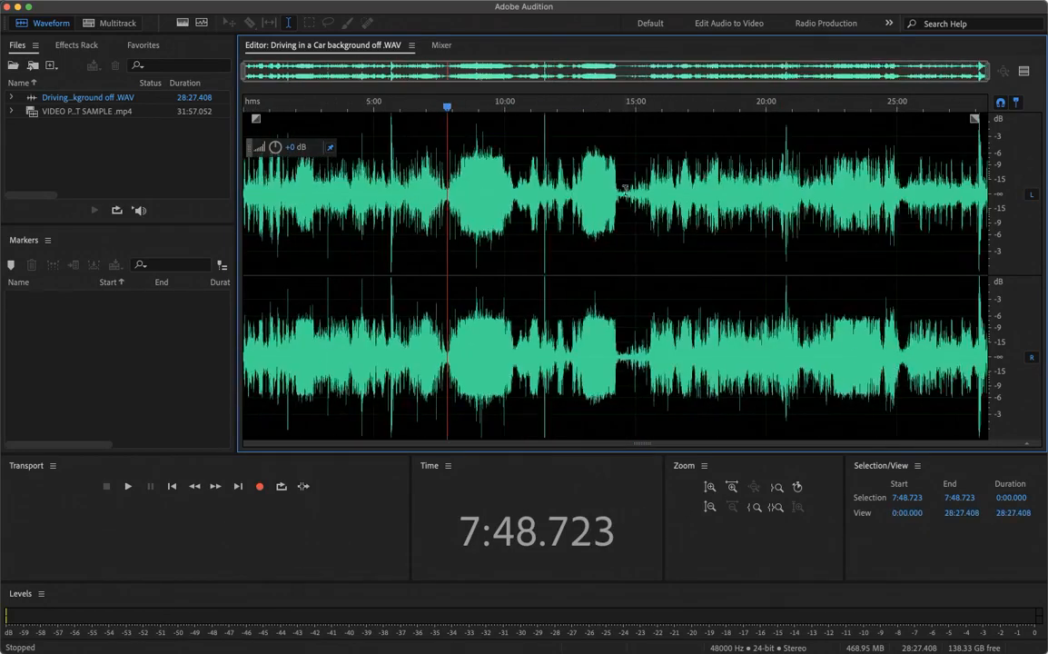
{"action": "mouse_move", "coordinate": [618, 194]}
{"action": "left_mouse_down"}
{"action": "mouse_move", "coordinate": [647, 194]}
{"action": "mouse_move", "coordinate": [620, 200]}
{"action": "left_mouse_up"}
{"action": "scroll", "coordinate": [619, 206], "scroll_direction": "up", "scroll_amount": 1}
{"action": "scroll", "coordinate": [619, 206], "scroll_direction": "up", "scroll_amount": 6}
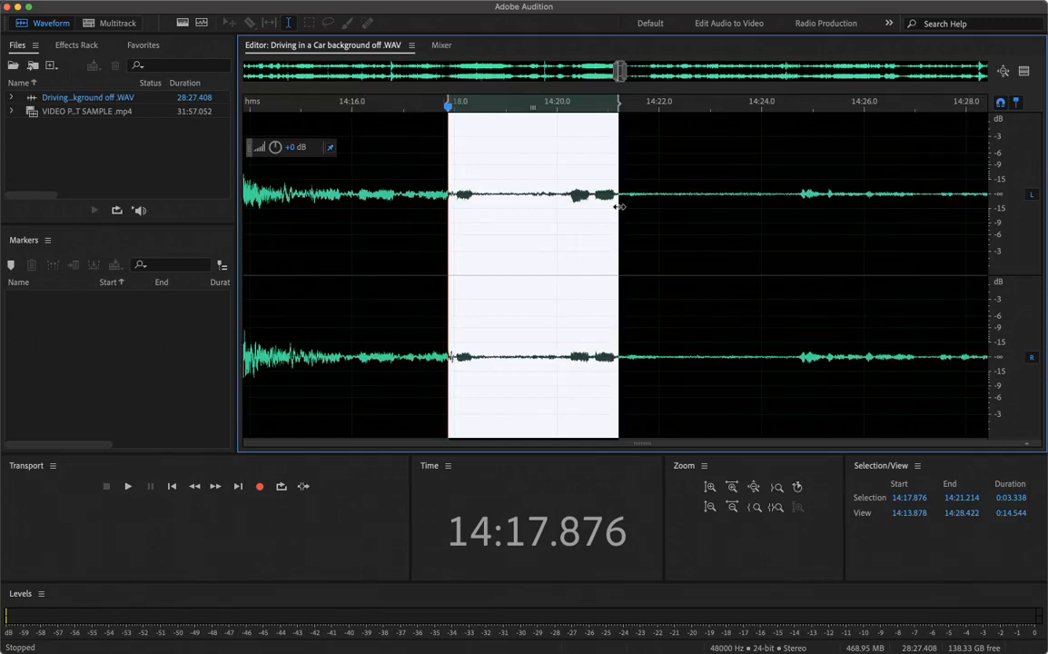
Play from 14:17.876 through the selection and the quiet noise after it, stopping at 14:24.831
{"action": "key", "text": "space"}
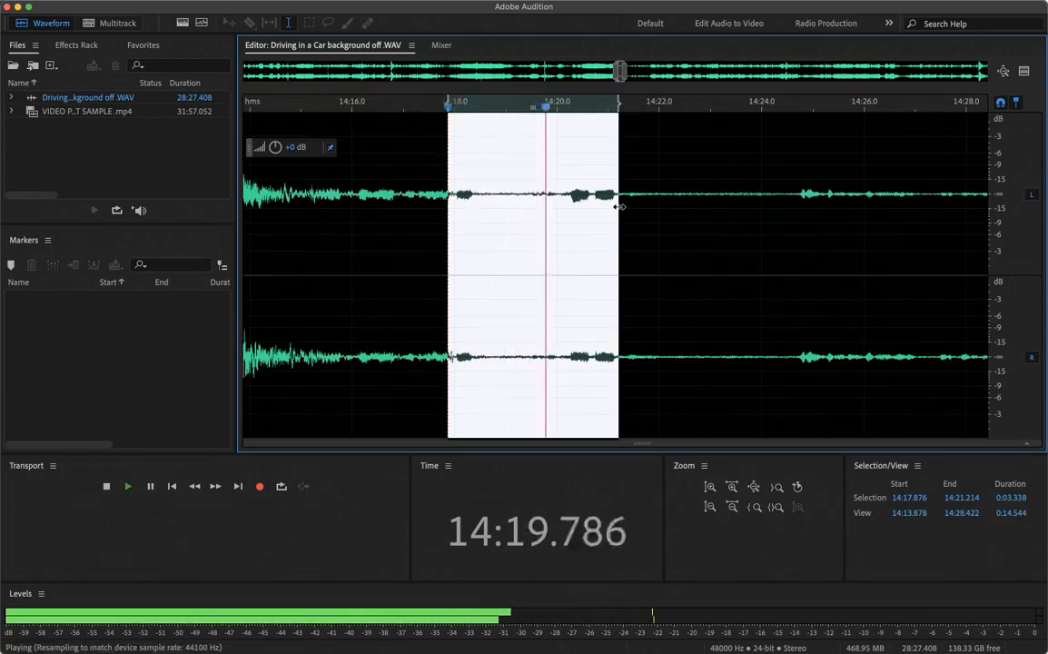
{"action": "key", "text": "space"}
{"action": "key", "text": "space"}
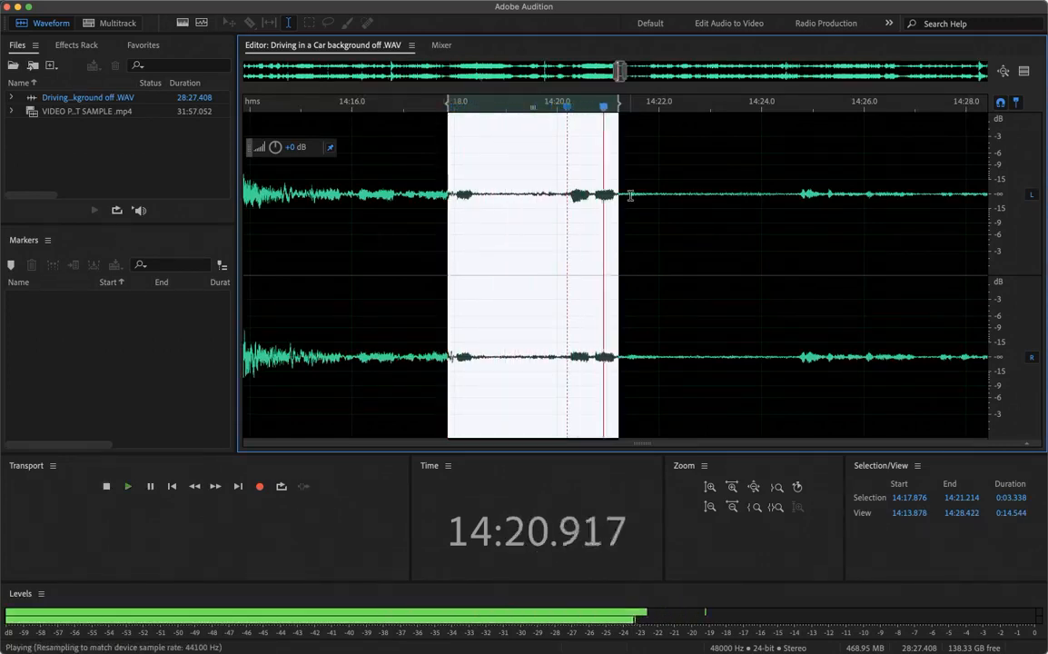
{"action": "key", "text": "space"}
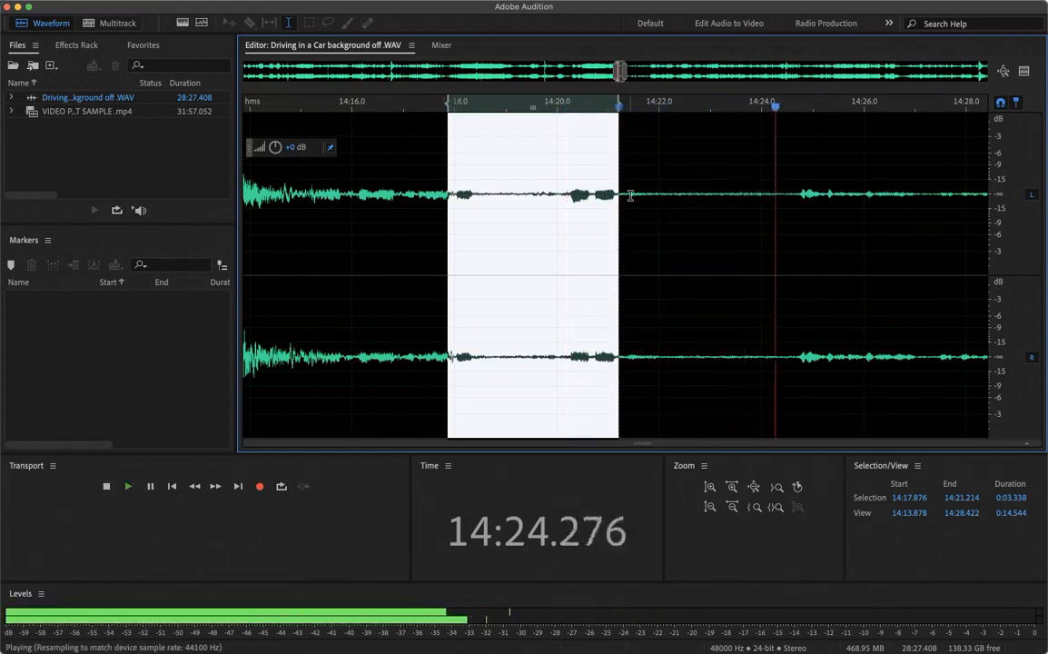
{"action": "key", "text": "space"}
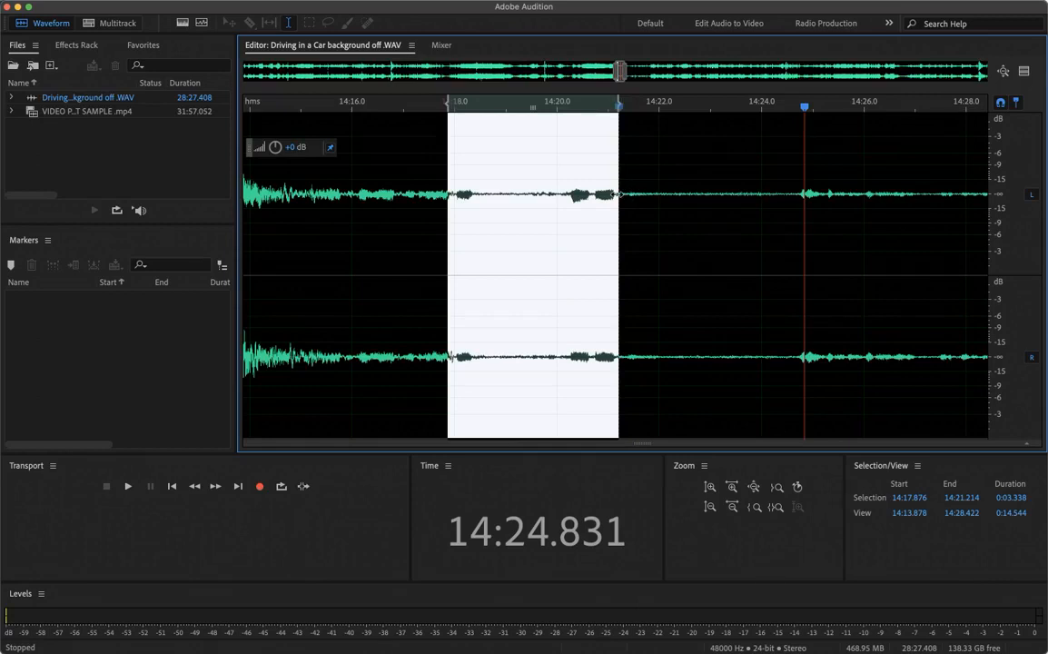
Select the speech-free noise from 14:21.157 to 14:24.754 and listen to it, stopping at 14:24.535
{"action": "left_click", "coordinate": [630, 195]}
{"action": "left_click_drag", "start_coordinate": [616, 195], "coordinate": [800, 201]}
{"action": "key", "text": "space"}
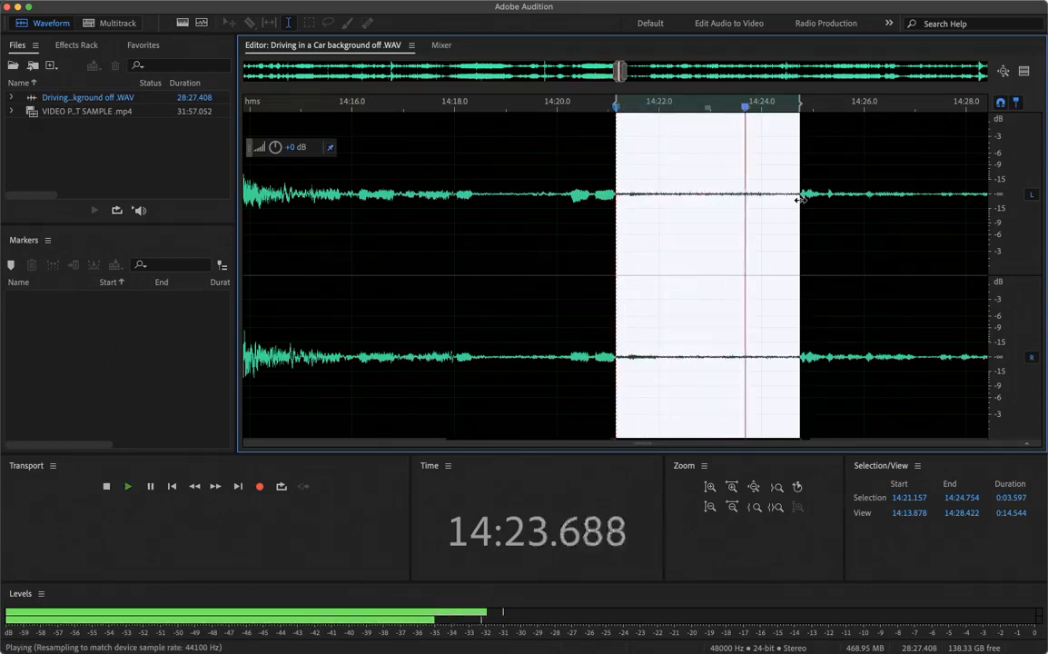
{"action": "key", "text": "space"}
Capture a noise print from the selected quiet passage
{"action": "scroll", "coordinate": [698, 205], "scroll_direction": "down", "scroll_amount": 8}
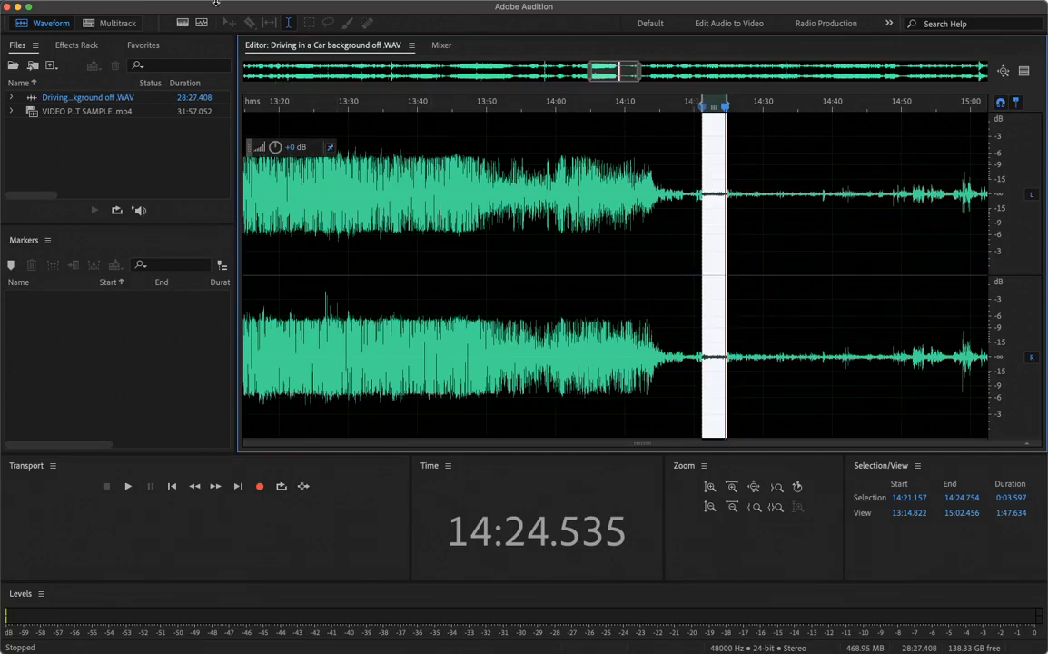
{"action": "mouse_move", "coordinate": [220, 9]}
{"action": "left_click", "coordinate": [297, 11]}
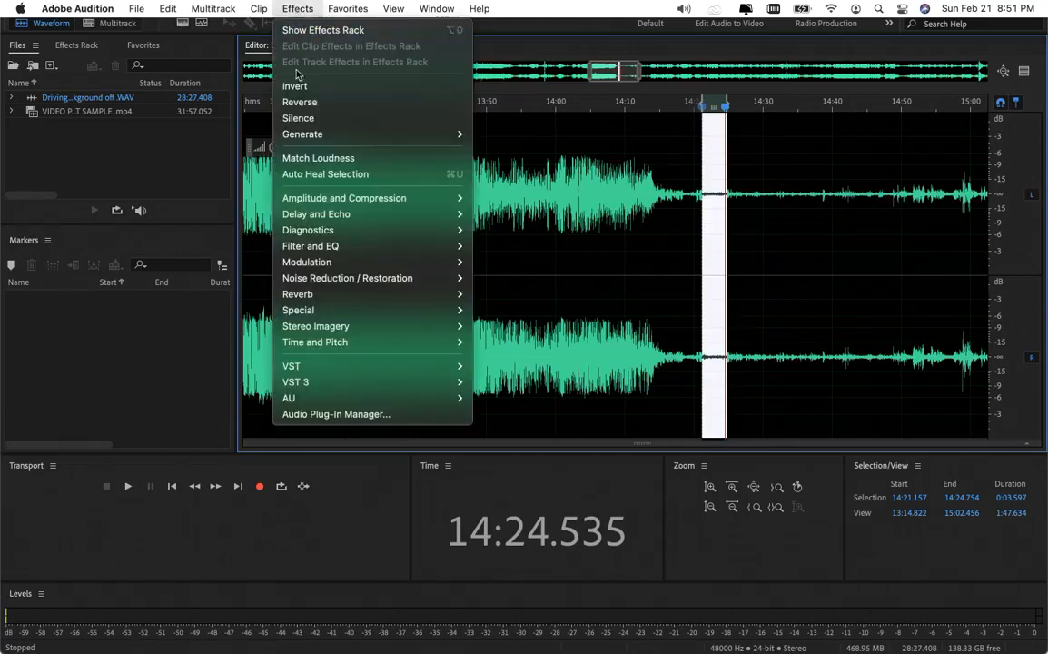
{"action": "mouse_move", "coordinate": [304, 199]}
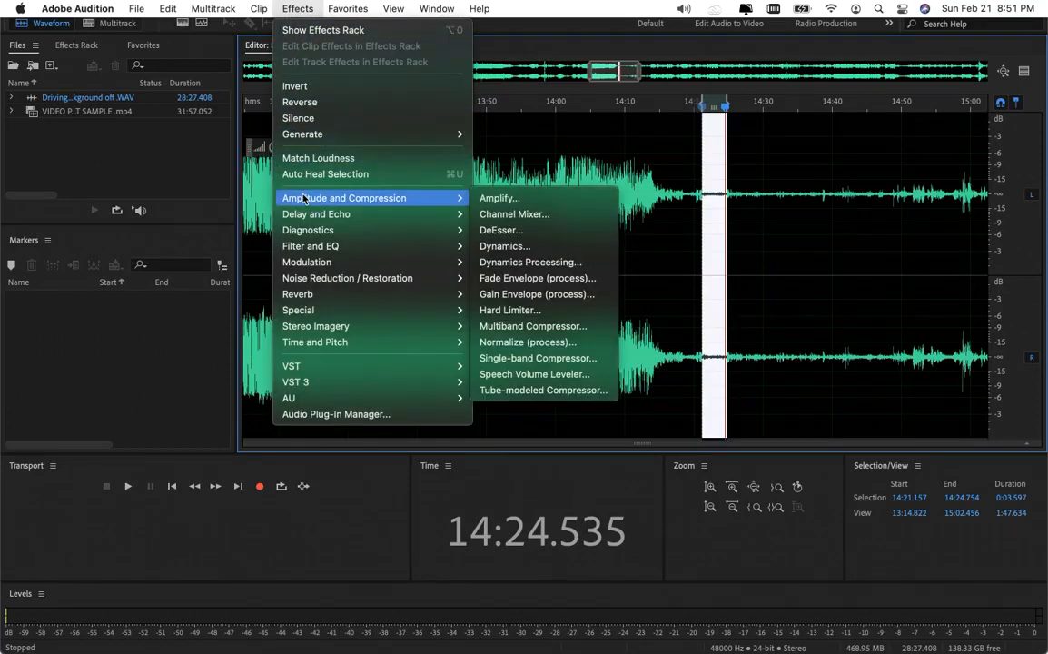
{"action": "mouse_move", "coordinate": [310, 280]}
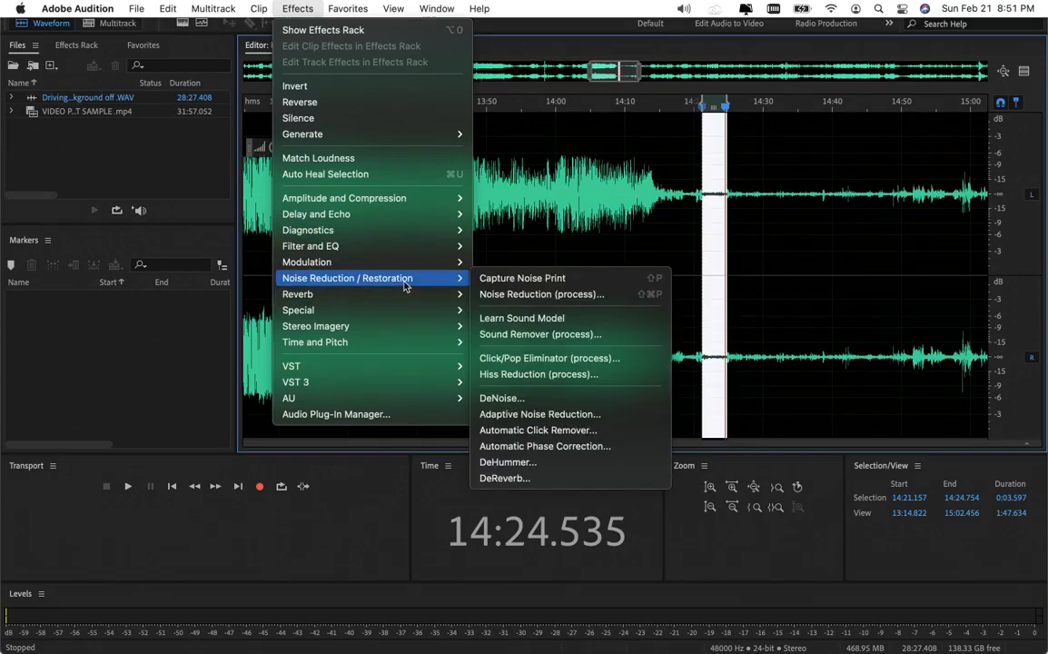
{"action": "left_click", "coordinate": [521, 278]}
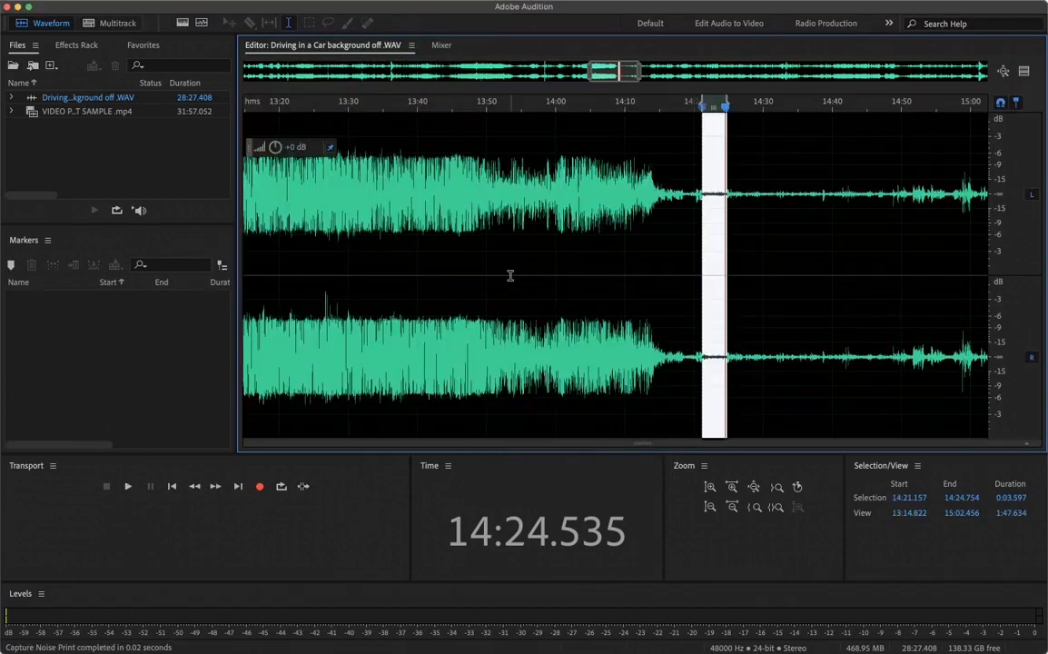
Open the Noise Reduction process and lower the noise floor curve slightly with a control point near 6 kHz
{"action": "left_click", "coordinate": [295, 10]}
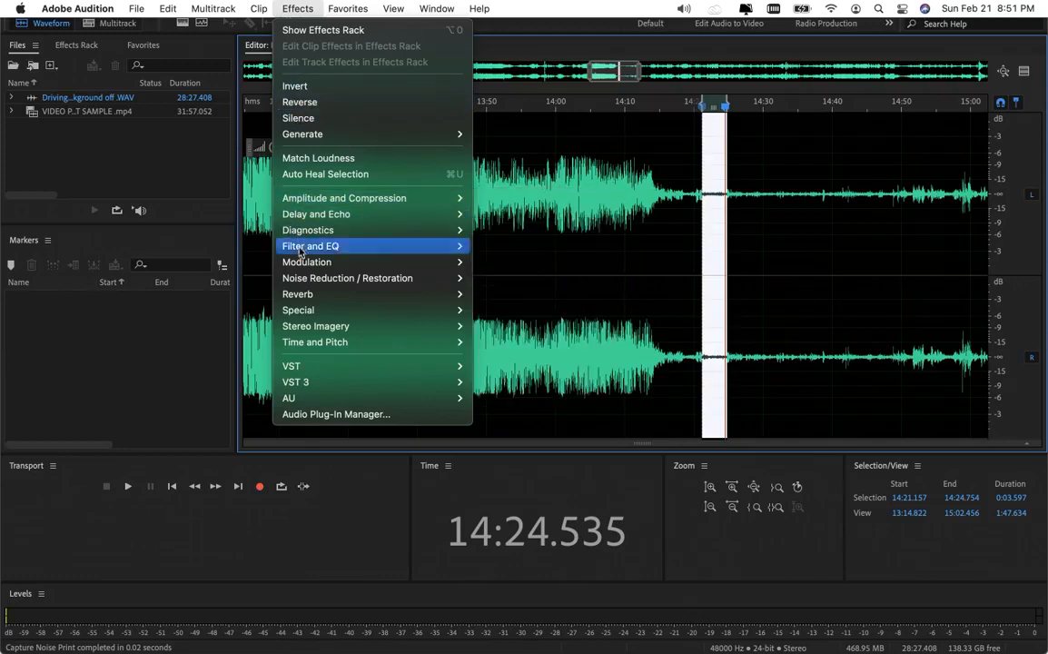
{"action": "mouse_move", "coordinate": [306, 274]}
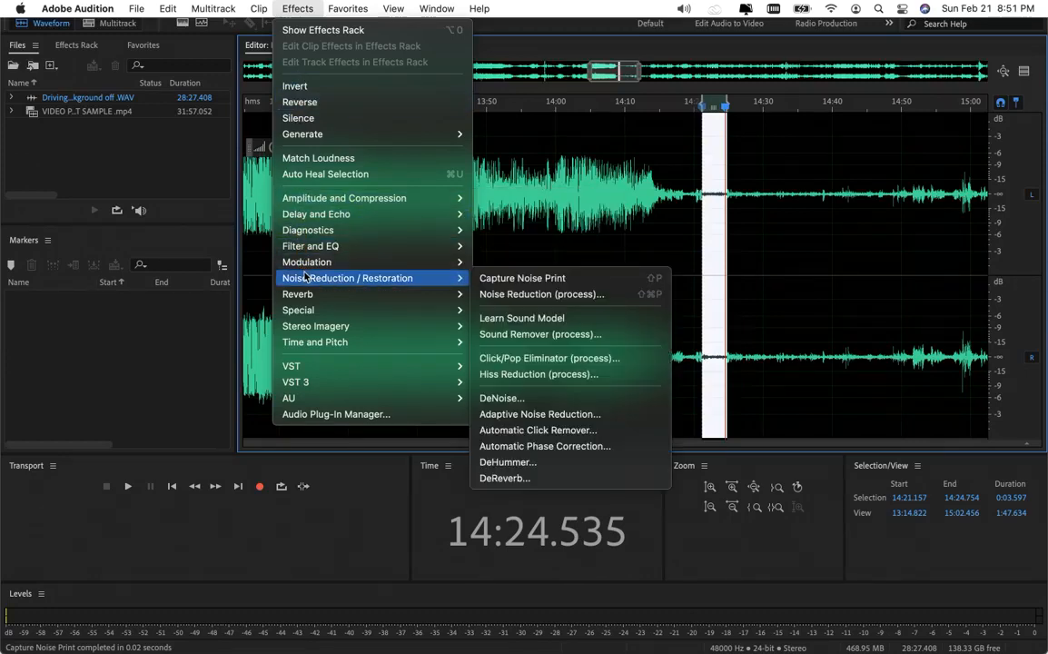
{"action": "left_click", "coordinate": [506, 294]}
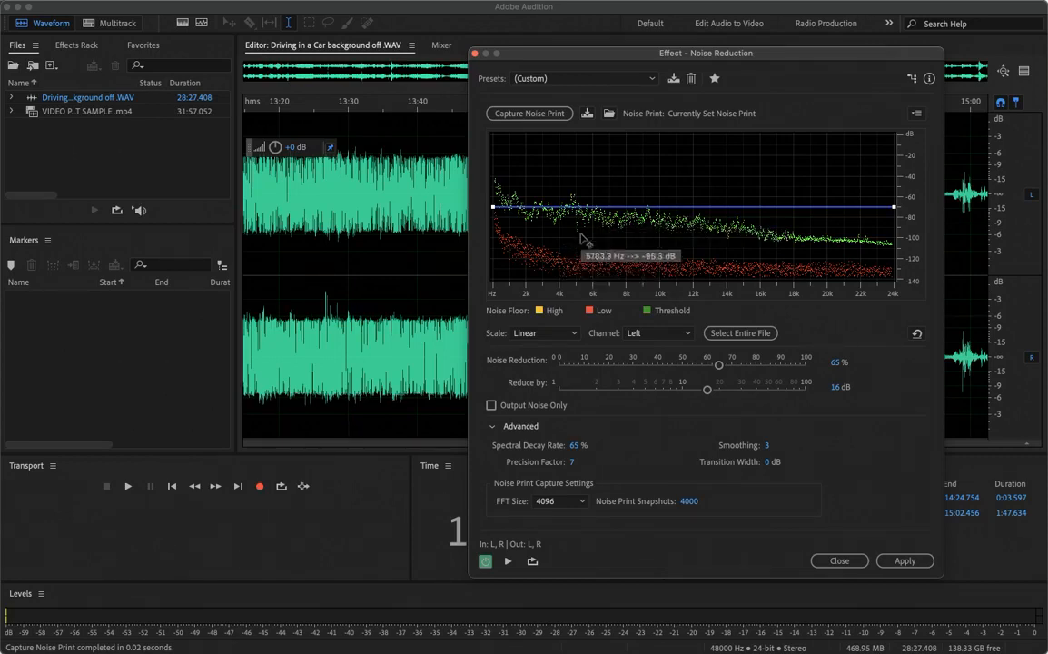
{"action": "mouse_move", "coordinate": [593, 207]}
{"action": "left_mouse_down"}
{"action": "mouse_move", "coordinate": [592, 222]}
{"action": "mouse_move", "coordinate": [590, 209]}
{"action": "left_mouse_up"}
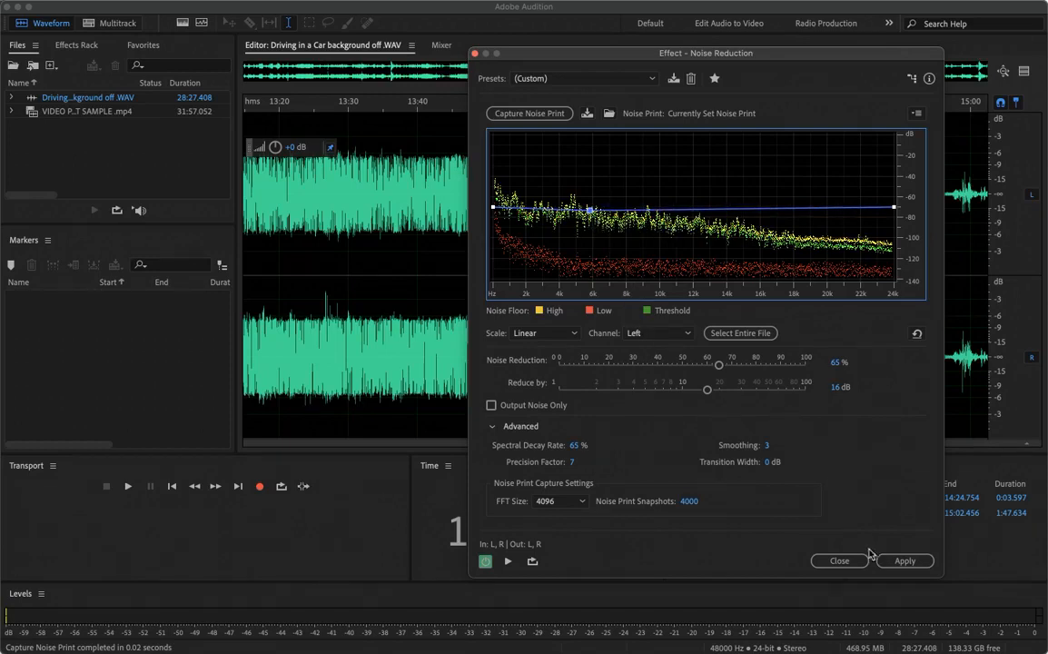
Preview the noise reduction, move its dialog off the selected passage, and play that passage from its start, stopping at 14:22.685
{"action": "left_click", "coordinate": [508, 562]}
{"action": "left_click", "coordinate": [508, 562]}
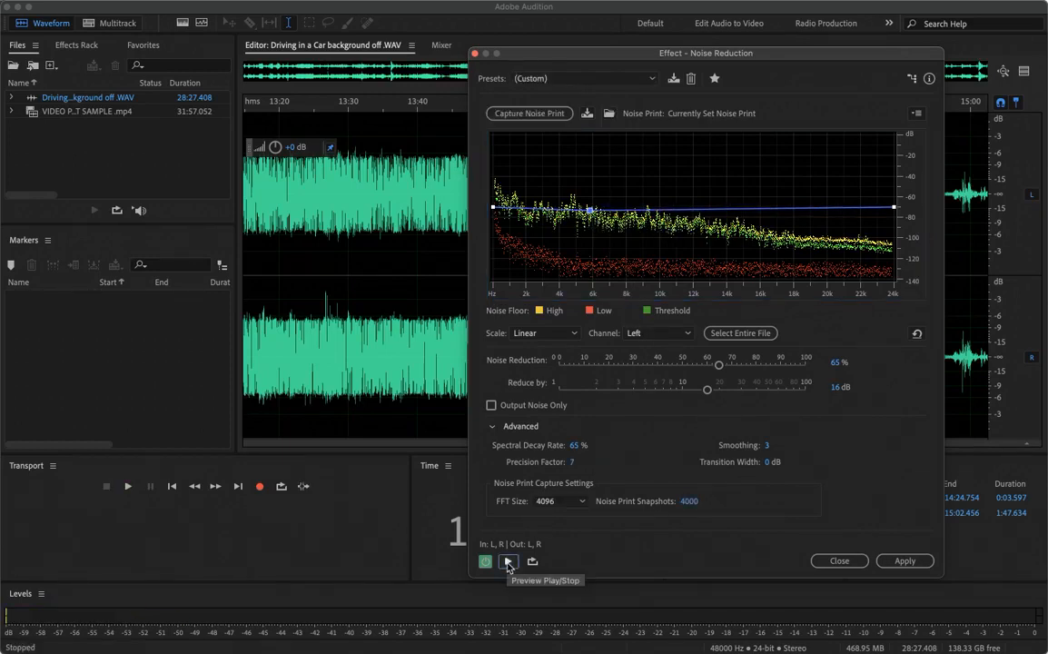
{"action": "left_click", "coordinate": [508, 561]}
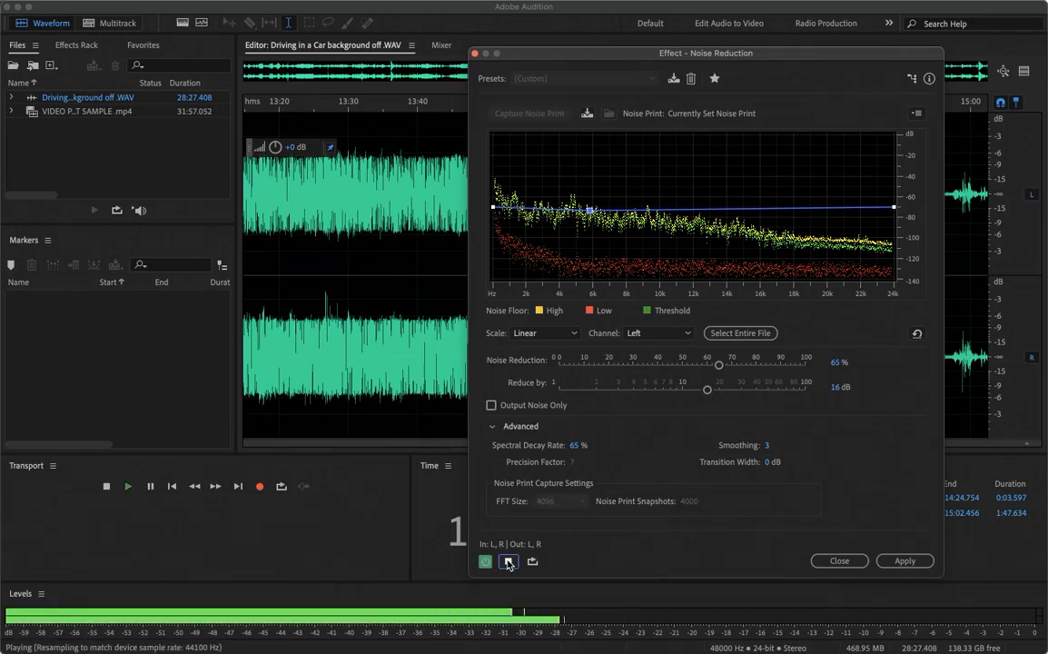
{"action": "left_click", "coordinate": [508, 562]}
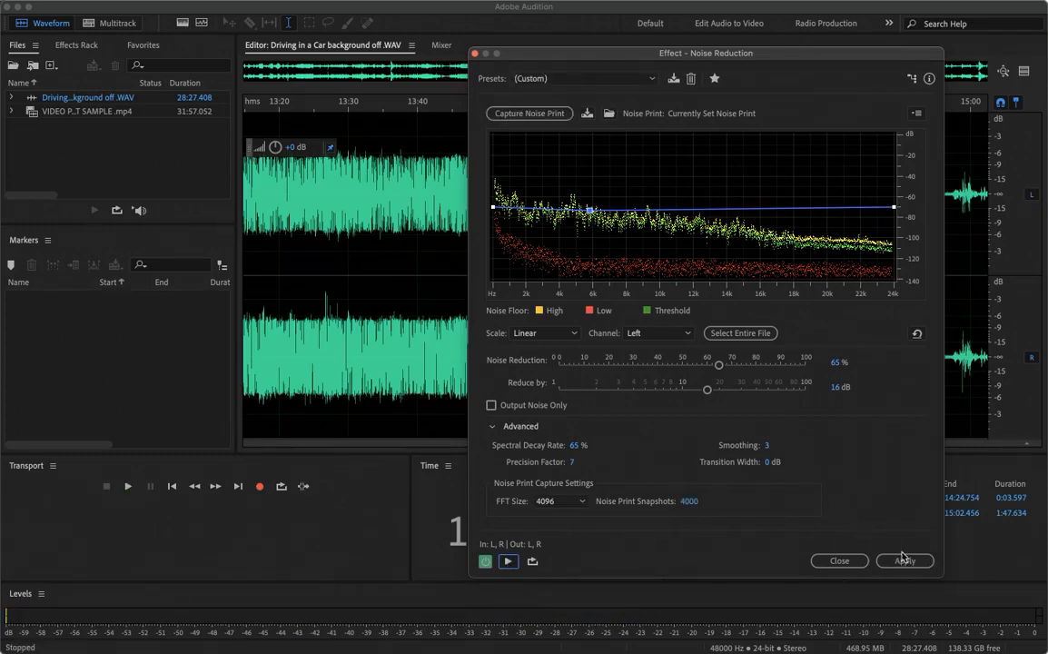
{"action": "left_click_drag", "start_coordinate": [834, 59], "coordinate": [434, 72]}
{"action": "left_click", "coordinate": [713, 109]}
{"action": "key", "text": "space"}
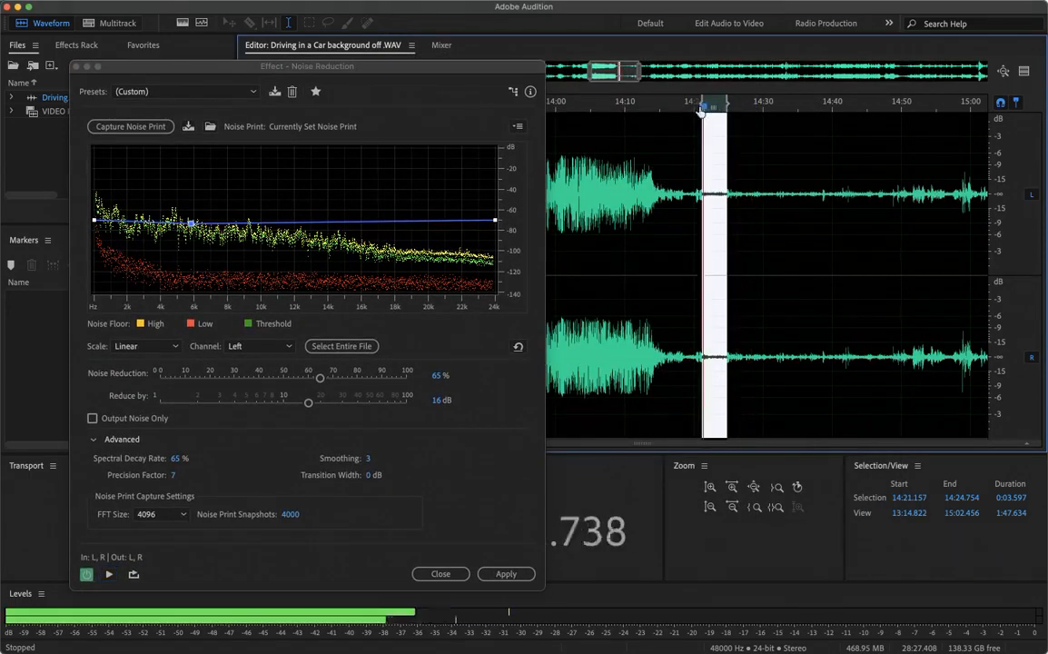
{"action": "key", "text": "space"}
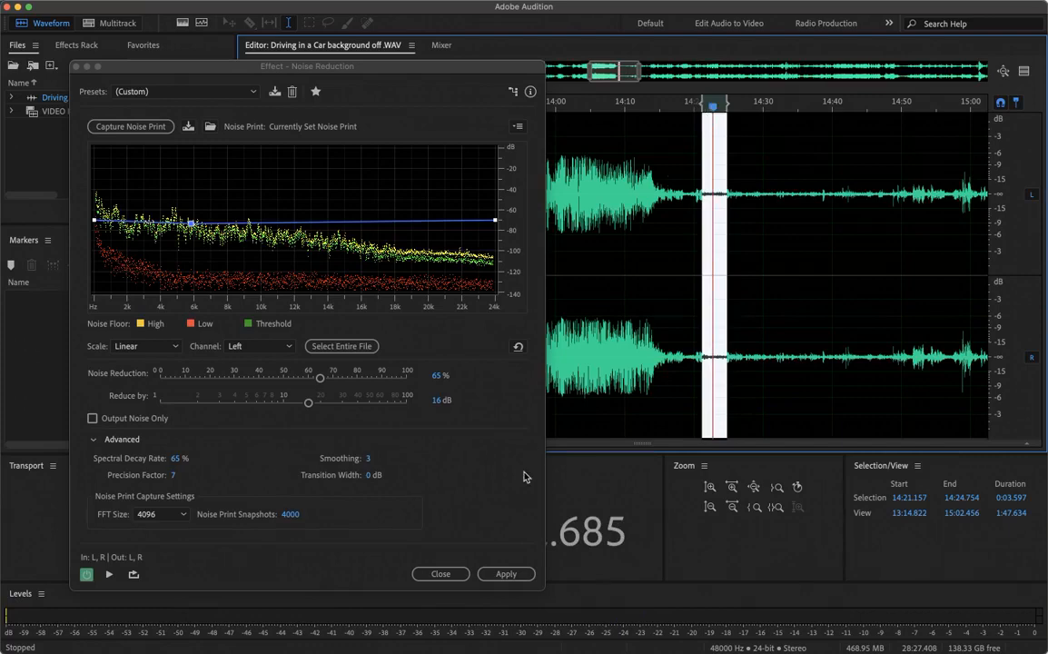
Apply the noise reduction to the selected passage at 65% and 16 dB and examine the treated waveform
{"action": "left_click", "coordinate": [504, 575]}
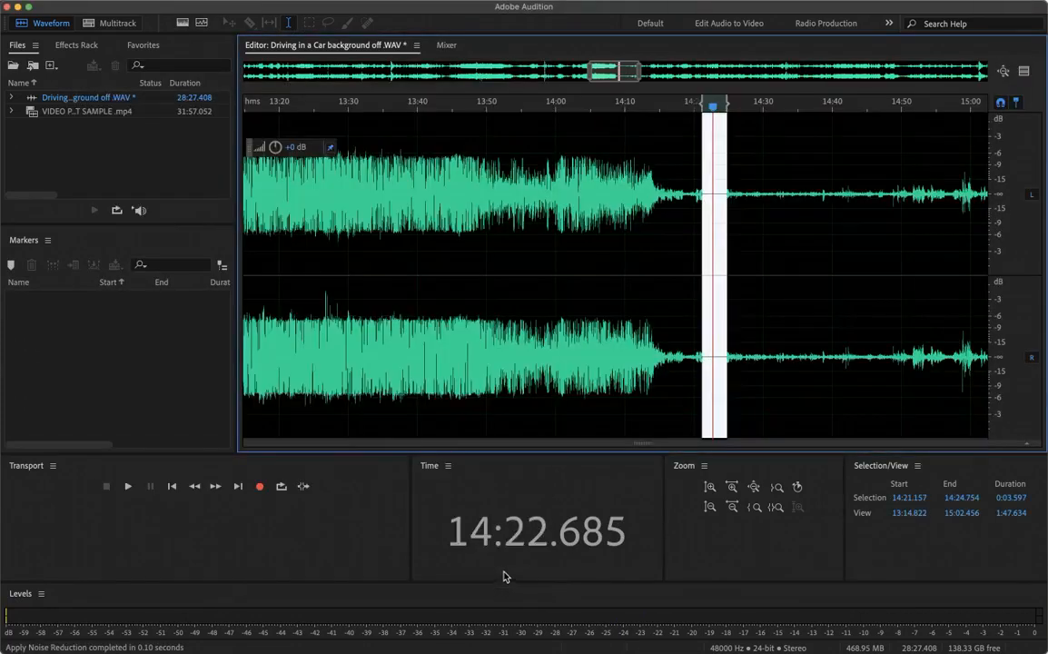
{"action": "scroll", "coordinate": [714, 218], "scroll_direction": "up", "scroll_amount": 8}
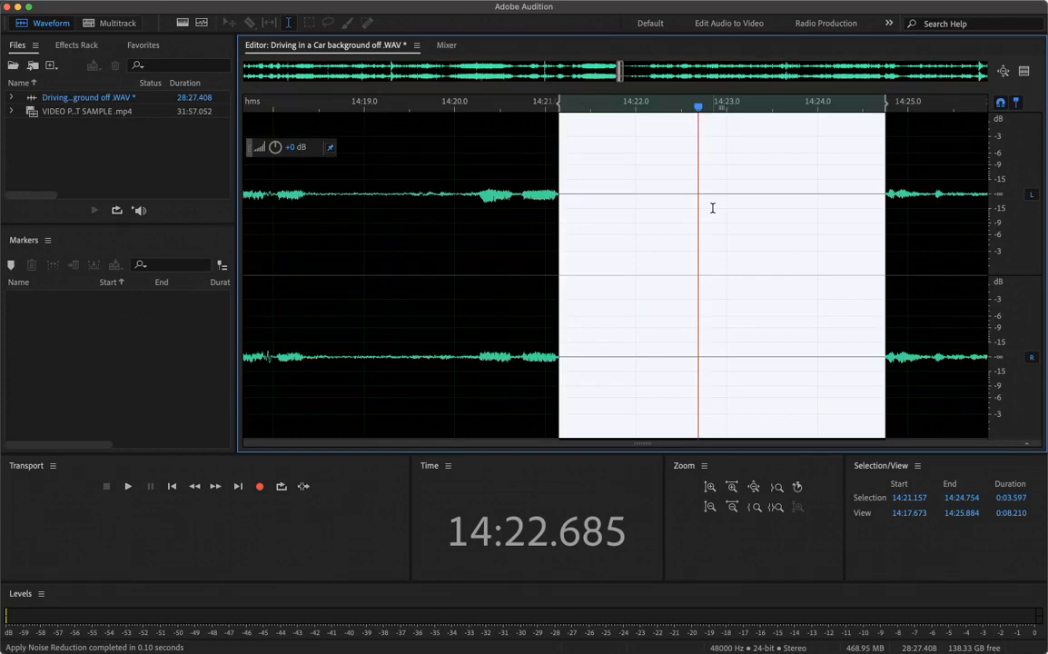
{"action": "scroll", "coordinate": [713, 207], "scroll_direction": "down", "scroll_amount": 3}
Undo the noise reduction on the selected passage
{"action": "mouse_move", "coordinate": [116, 5]}
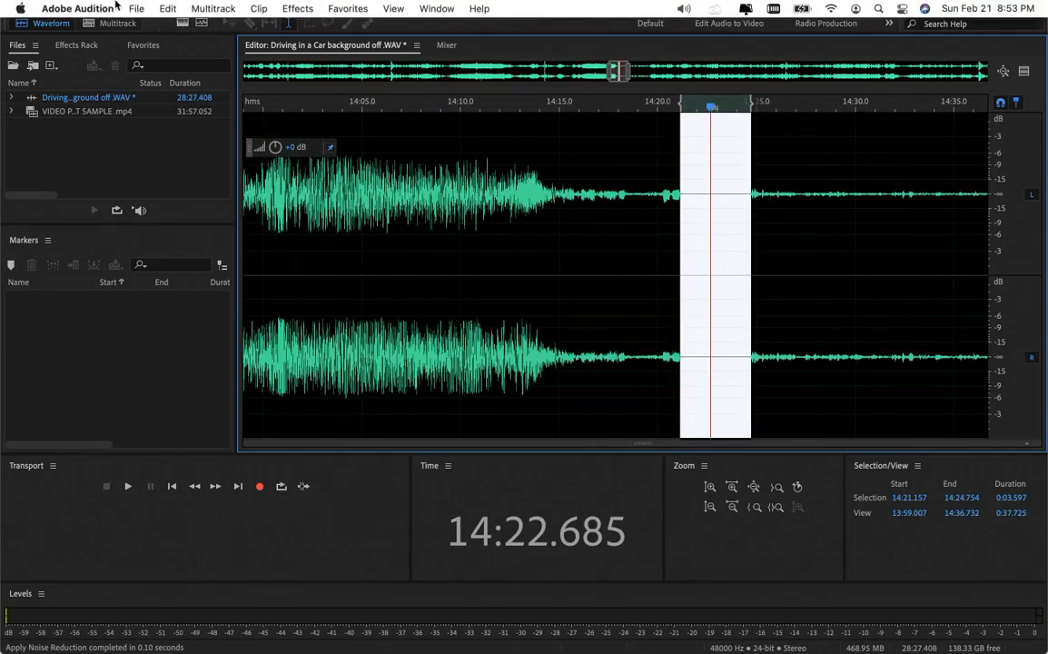
{"action": "left_click", "coordinate": [158, 9]}
{"action": "left_click", "coordinate": [154, 27]}
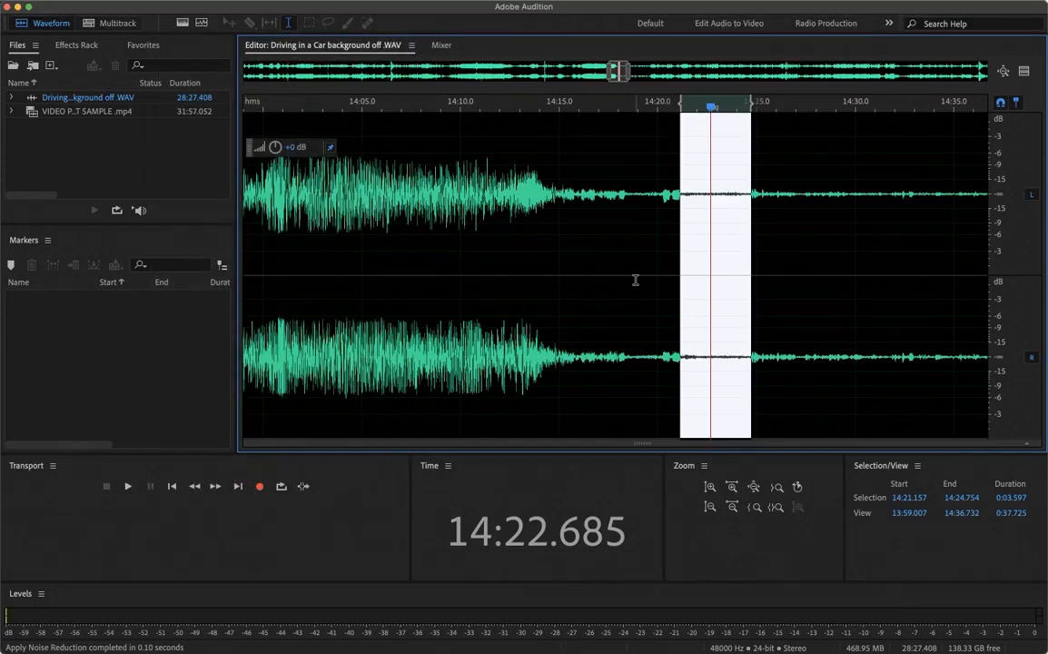
Compare the selected quiet noise with the loud and quiet passages surrounding it
{"action": "scroll", "coordinate": [636, 281], "scroll_direction": "down", "scroll_amount": 3}
{"action": "scroll", "coordinate": [636, 281], "scroll_direction": "down", "scroll_amount": 4}
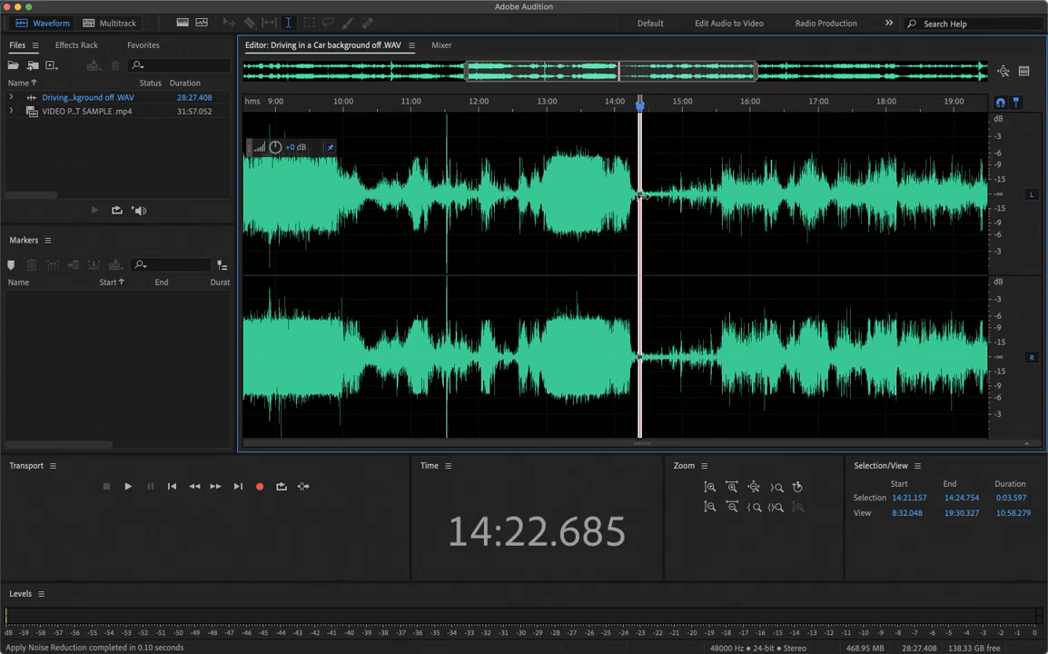
{"action": "key", "text": "="}
{"action": "key", "text": "="}
{"action": "key", "text": "="}
{"action": "key", "text": "="}
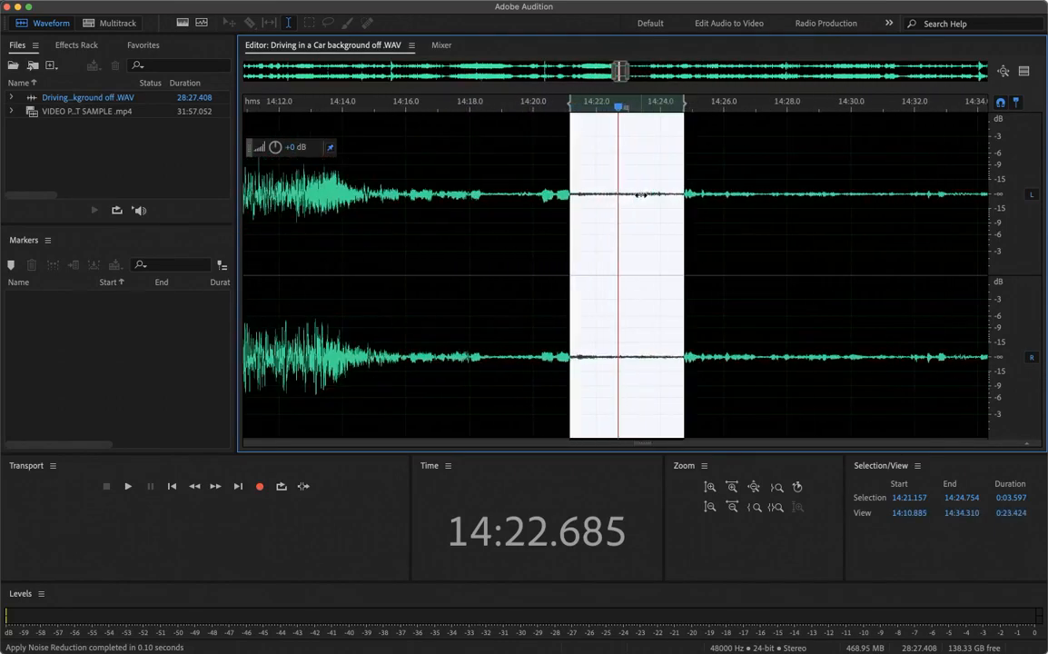
Capture a noise print from the selected quiet stretch between 14:21.157 and 14:24.754
{"action": "left_click", "coordinate": [297, 8]}
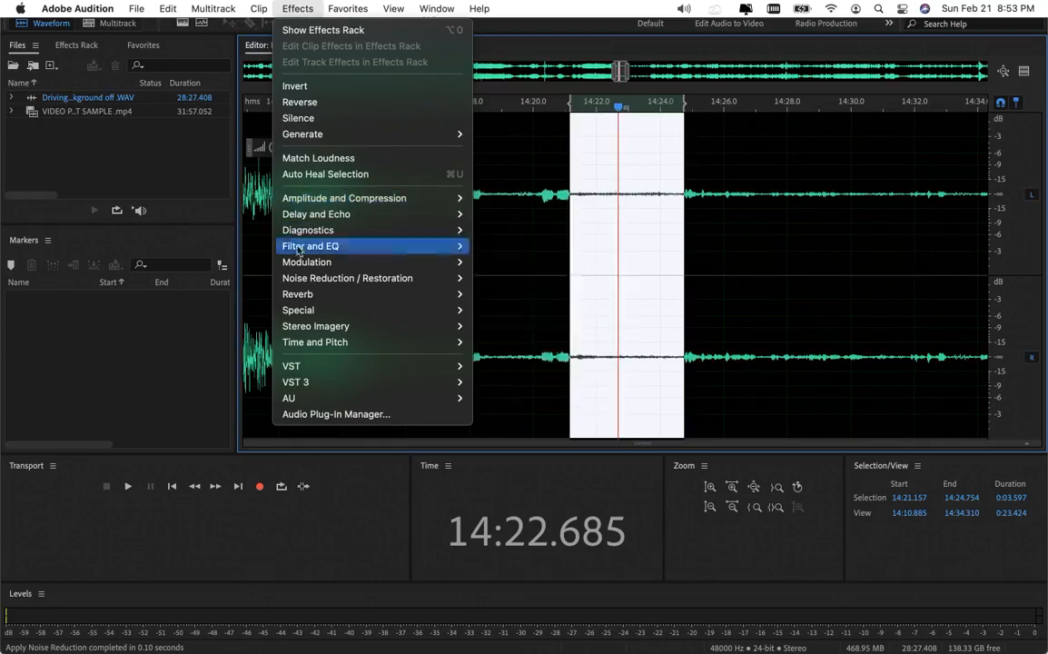
{"action": "mouse_move", "coordinate": [304, 279]}
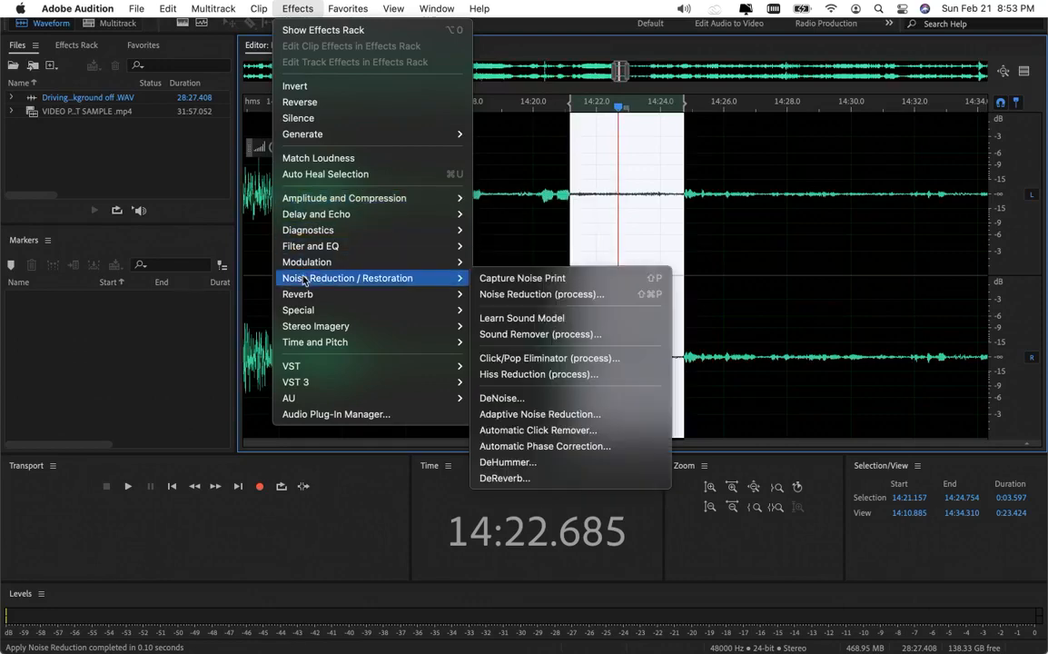
{"action": "left_click", "coordinate": [488, 280]}
Select the entire file and apply Noise Reduction (process) with the captured noise print and the current settings
{"action": "double_click", "coordinate": [488, 264]}
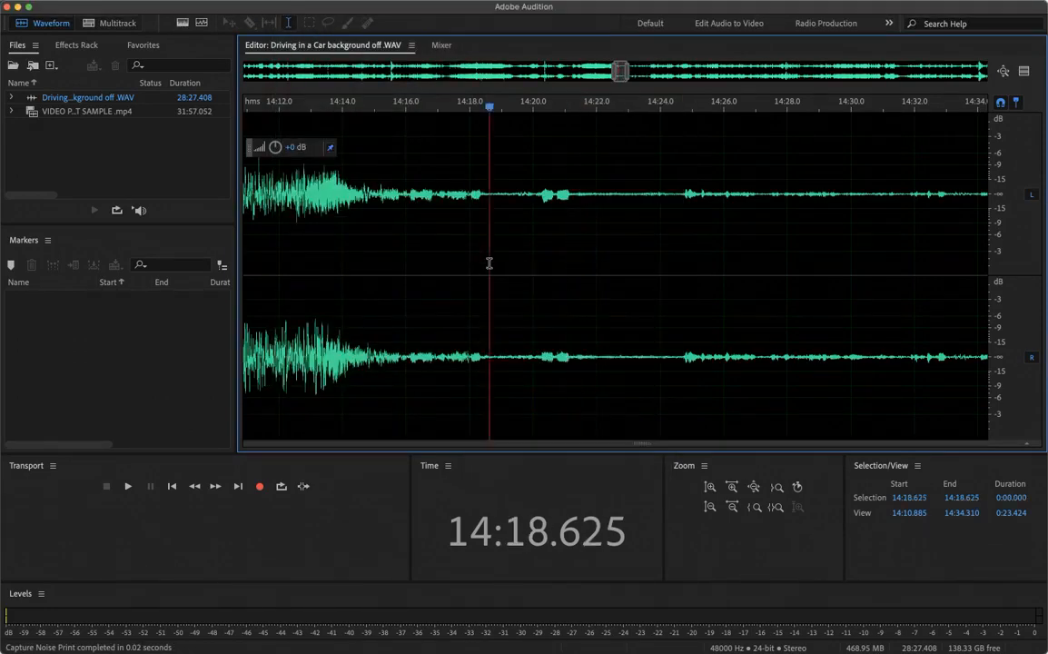
{"action": "scroll", "coordinate": [488, 263], "scroll_direction": "down", "scroll_amount": 6}
{"action": "triple_click", "coordinate": [582, 243]}
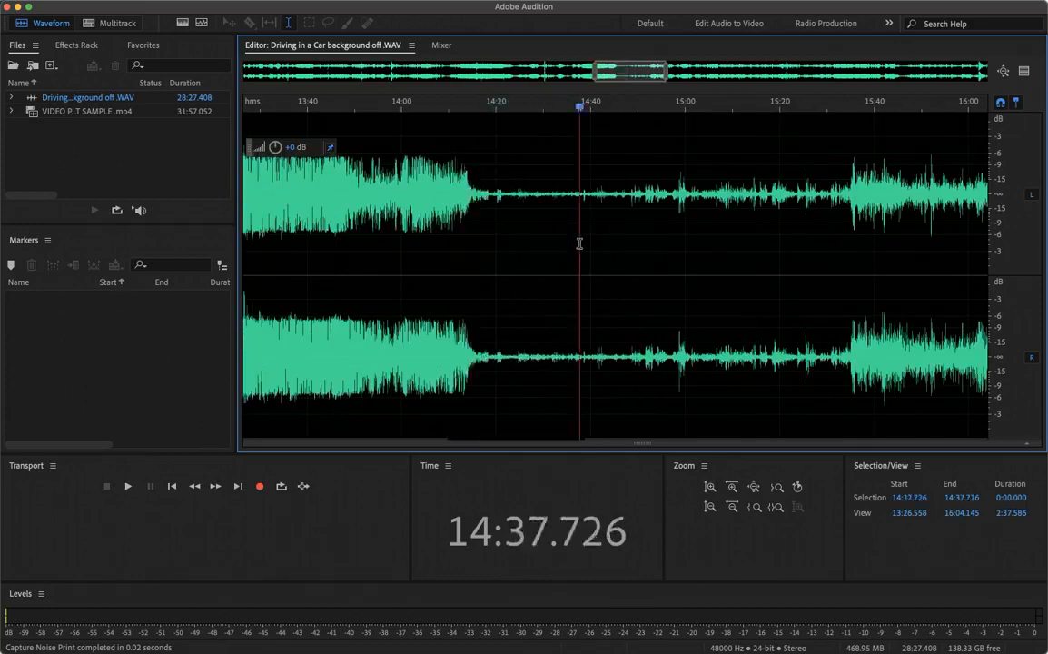
{"action": "mouse_move", "coordinate": [284, 11]}
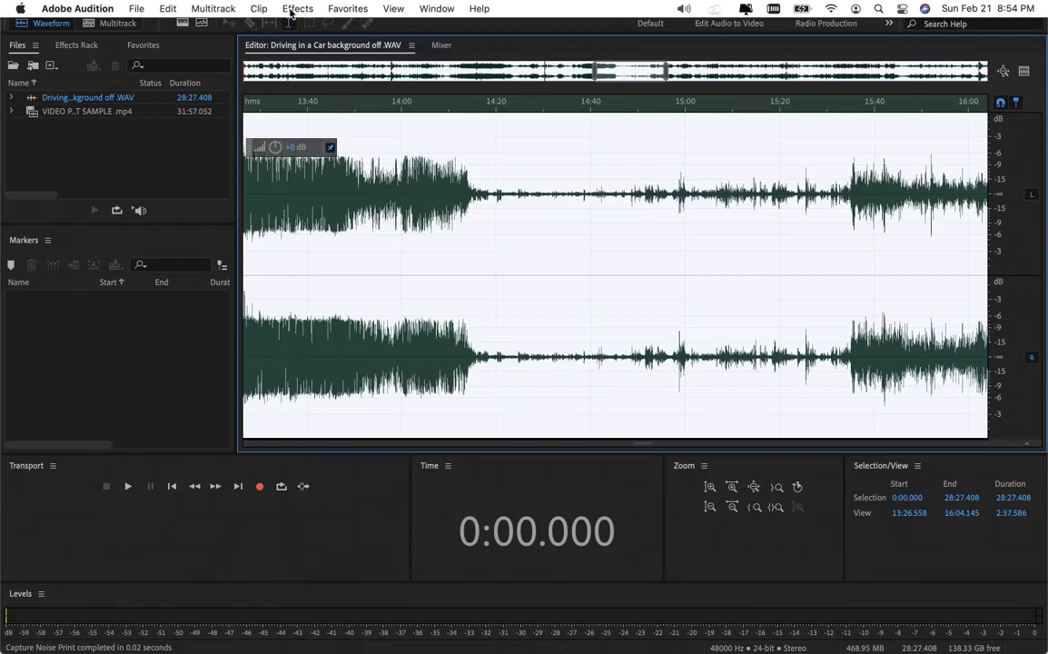
{"action": "left_click", "coordinate": [292, 10]}
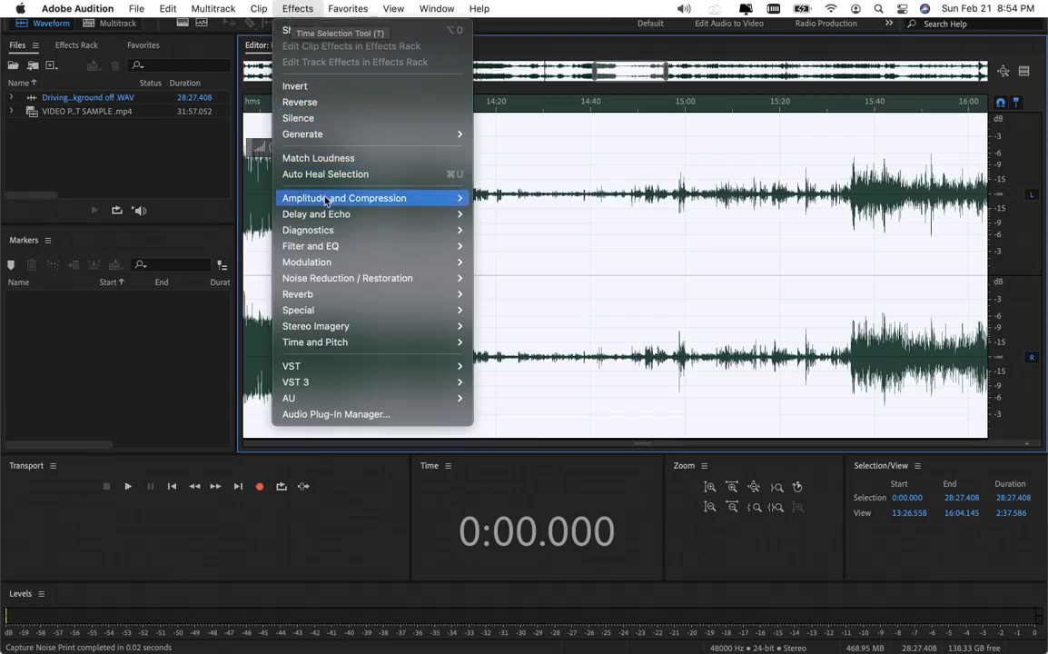
{"action": "mouse_move", "coordinate": [329, 278]}
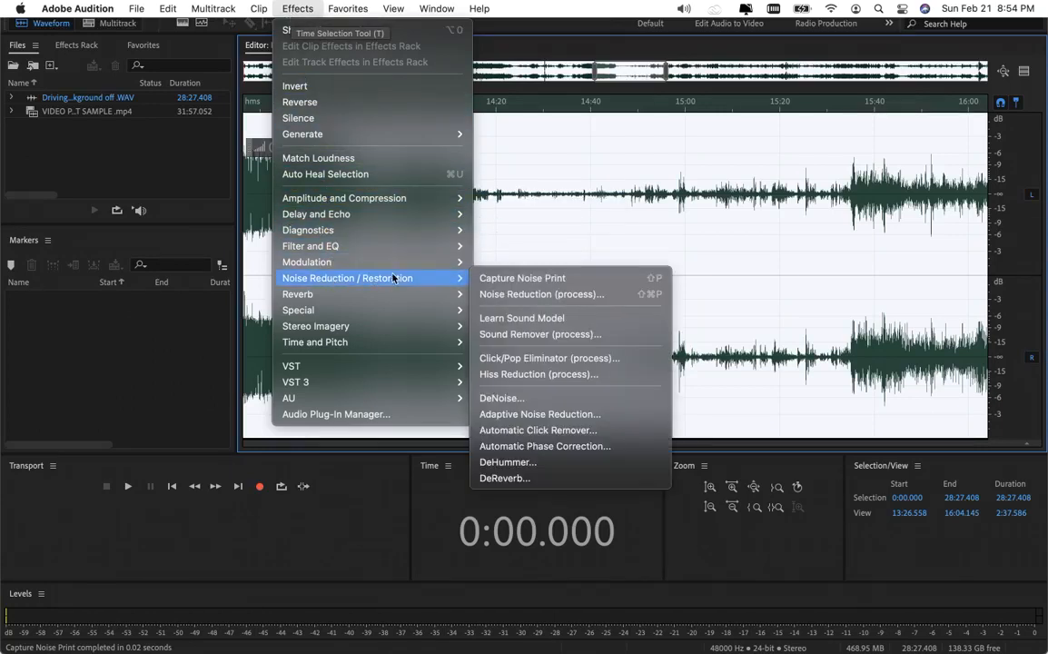
{"action": "left_click", "coordinate": [509, 296]}
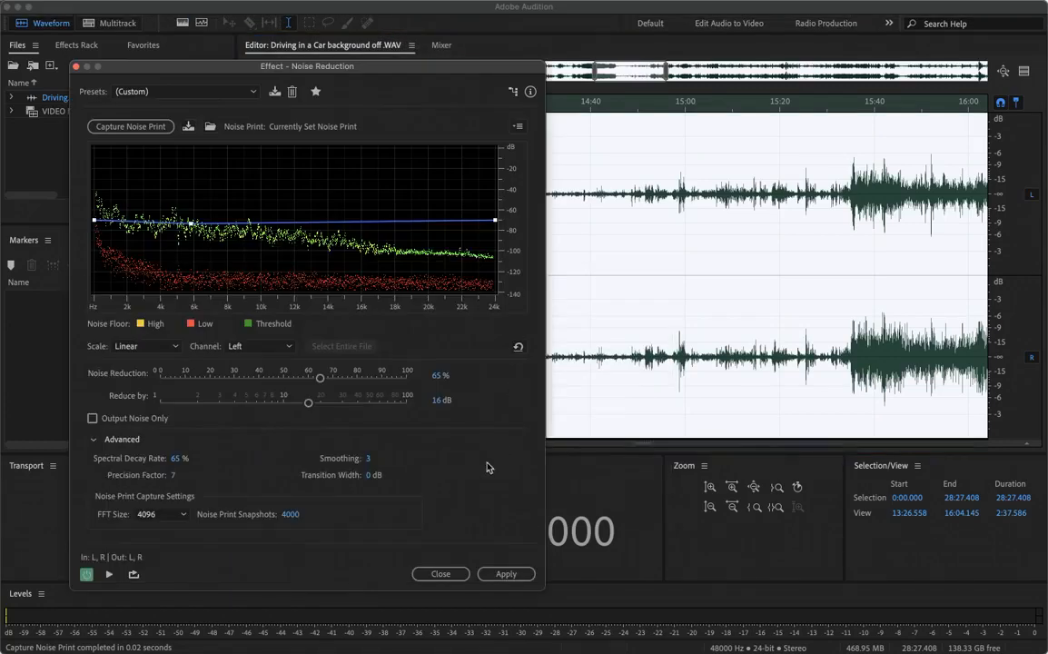
{"action": "left_click", "coordinate": [500, 575]}
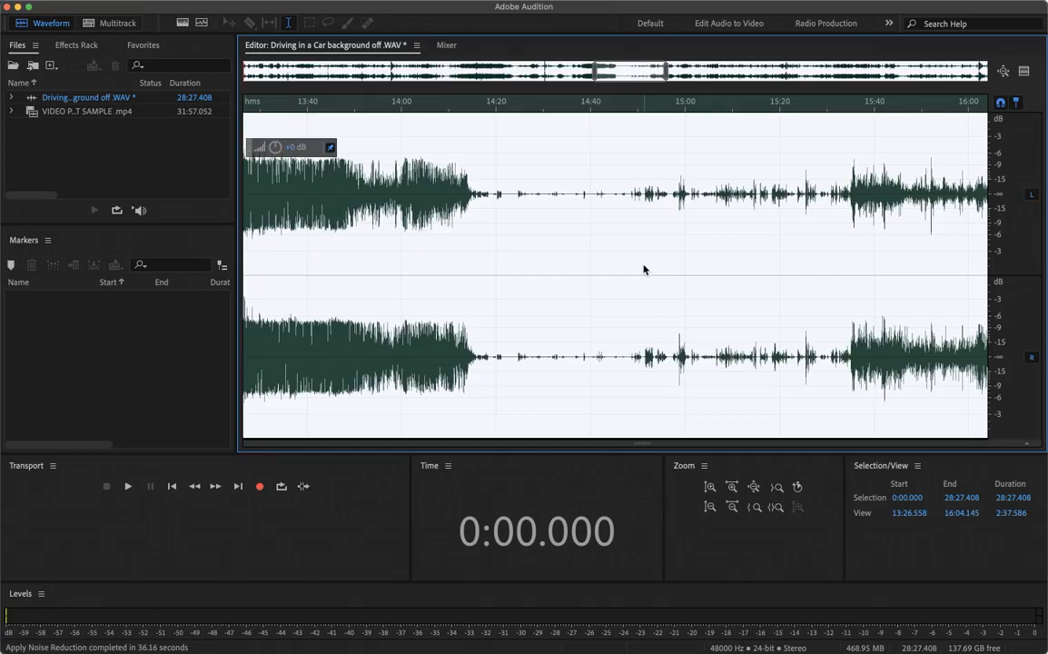
Examine the noise-reduced waveform over the full file and in closer detail around 10:00 to 12:00
{"action": "scroll", "coordinate": [643, 267], "scroll_direction": "down", "scroll_amount": 8}
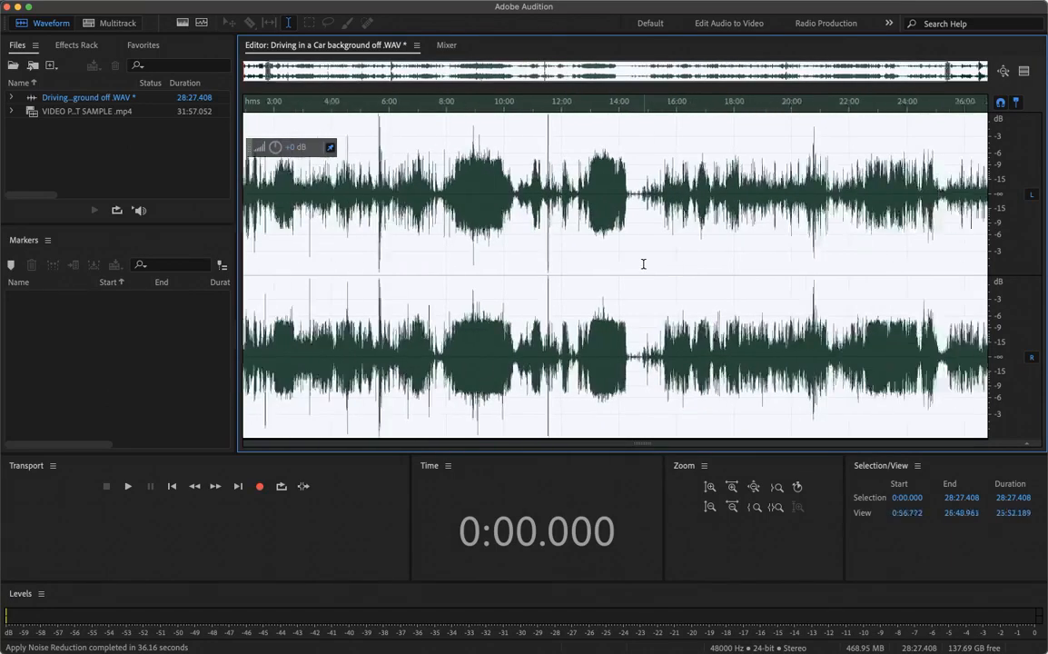
{"action": "scroll", "coordinate": [643, 265], "scroll_direction": "down", "scroll_amount": 2}
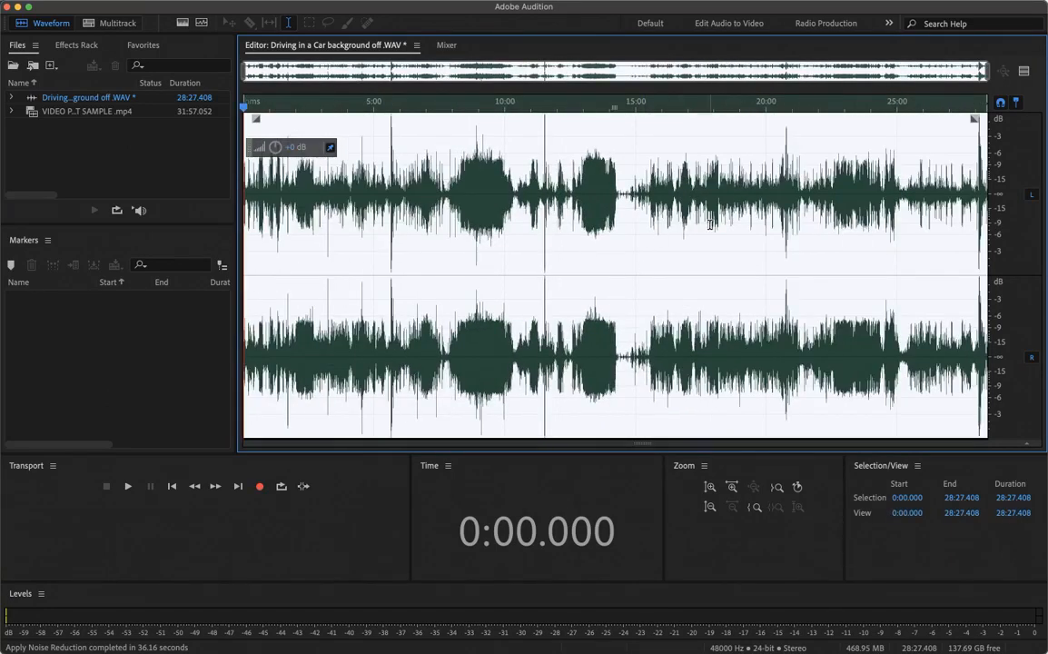
{"action": "scroll", "coordinate": [710, 223], "scroll_direction": "up", "scroll_amount": 3}
{"action": "scroll", "coordinate": [710, 223], "scroll_direction": "down", "scroll_amount": 3}
{"action": "scroll", "coordinate": [368, 239], "scroll_direction": "up", "scroll_amount": 3}
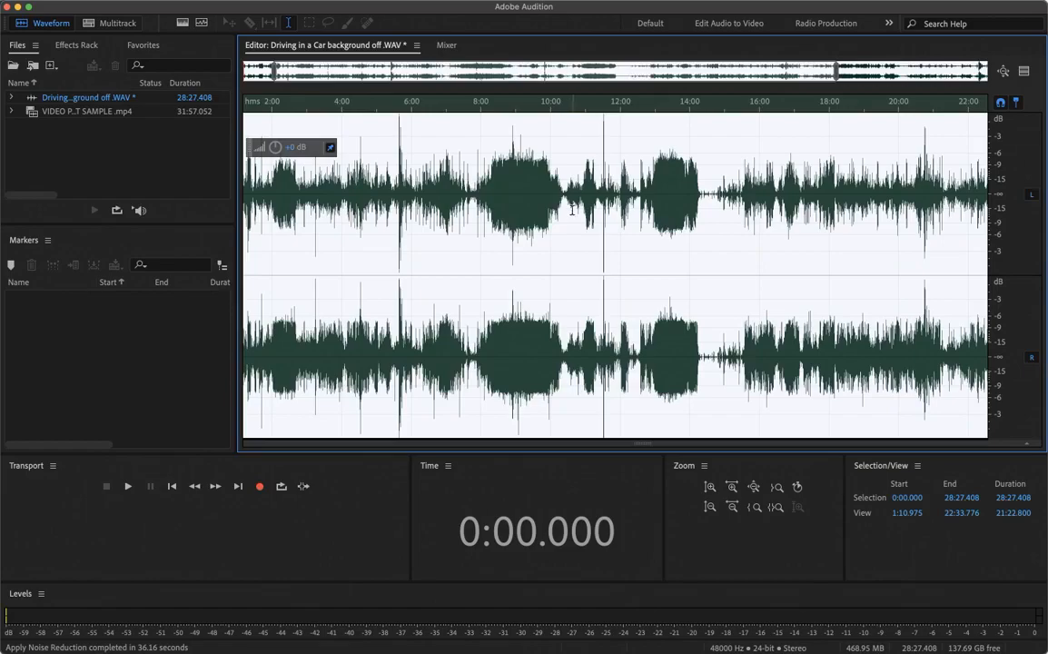
{"action": "scroll", "coordinate": [573, 209], "scroll_direction": "up", "scroll_amount": 3}
{"action": "scroll", "coordinate": [576, 201], "scroll_direction": "up", "scroll_amount": 4}
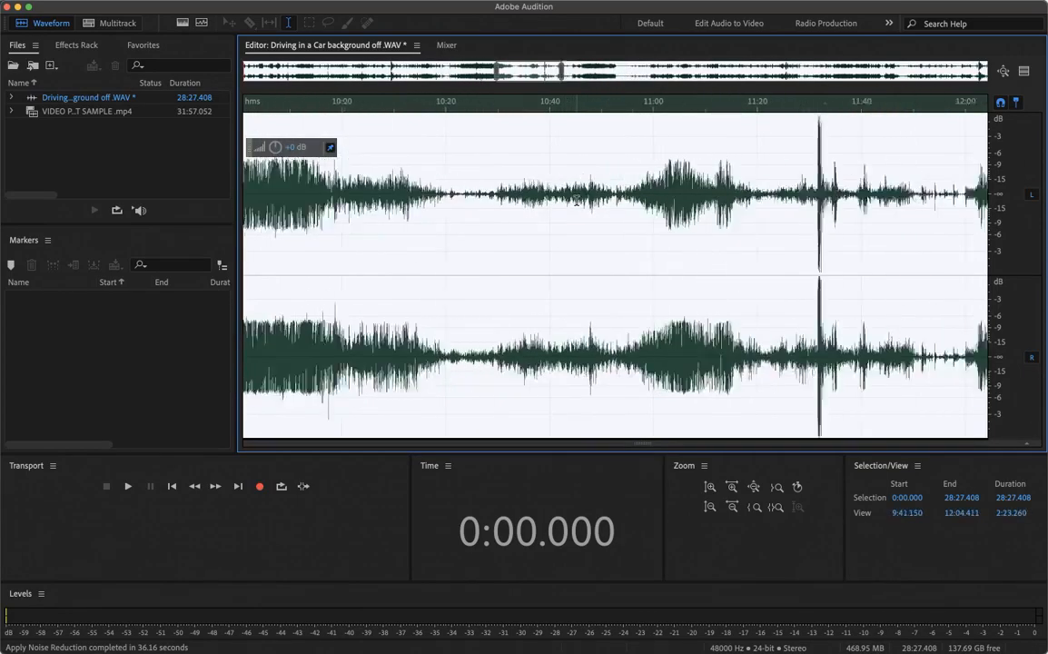
{"action": "scroll", "coordinate": [576, 202], "scroll_direction": "down", "scroll_amount": 4}
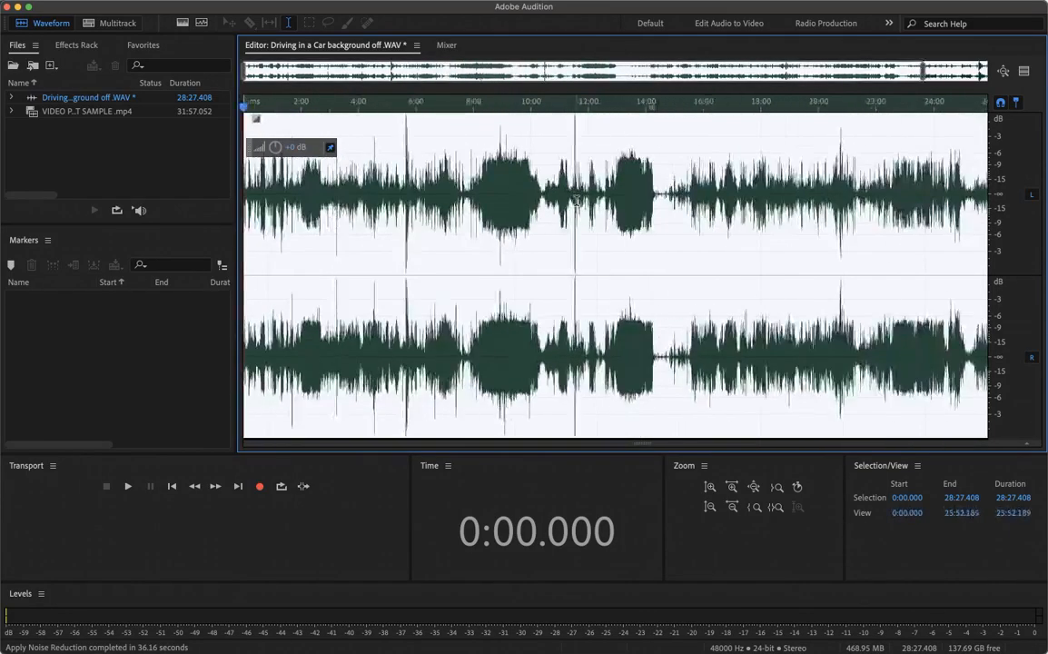
{"action": "scroll", "coordinate": [576, 200], "scroll_direction": "down", "scroll_amount": 4}
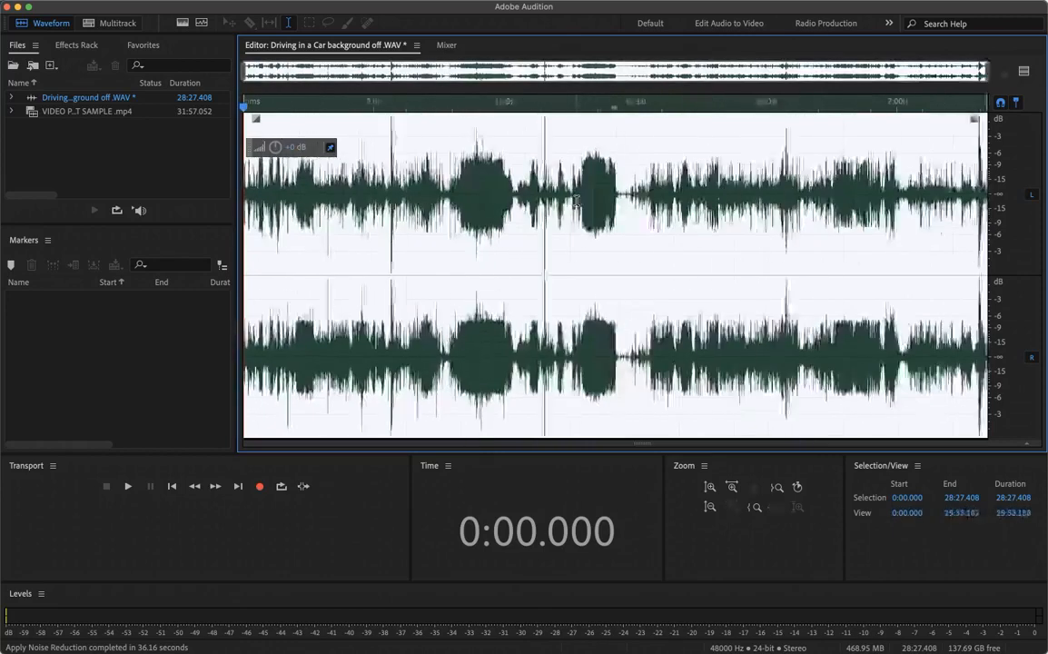
Play the quiet stretch of the processed audio from about 14:21, and again from about 14:43
{"action": "left_click", "coordinate": [618, 194]}
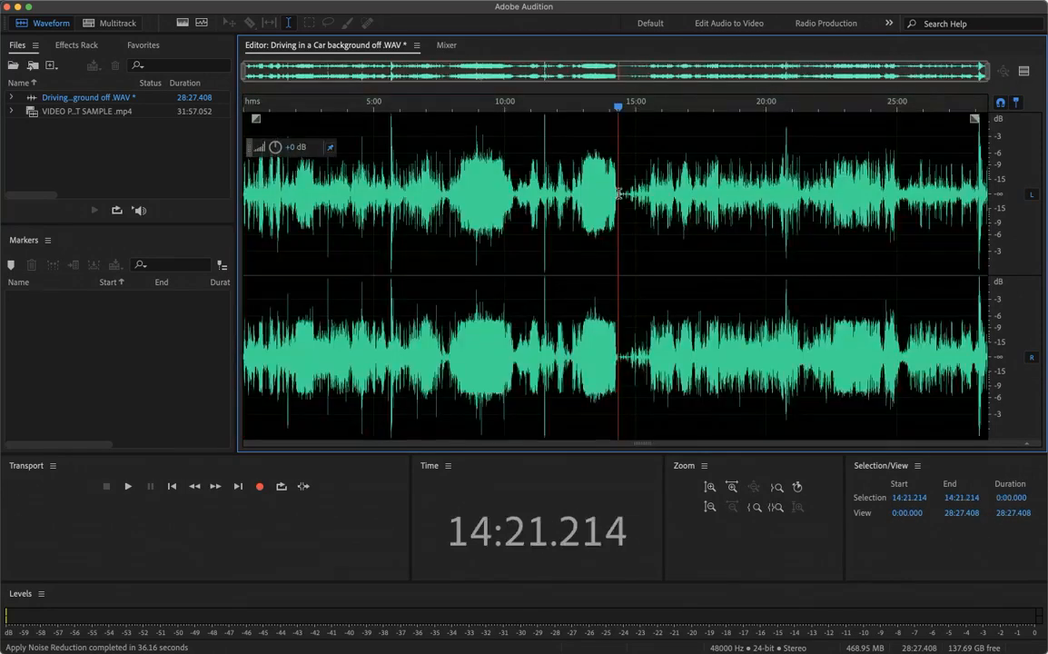
{"action": "key", "text": "space"}
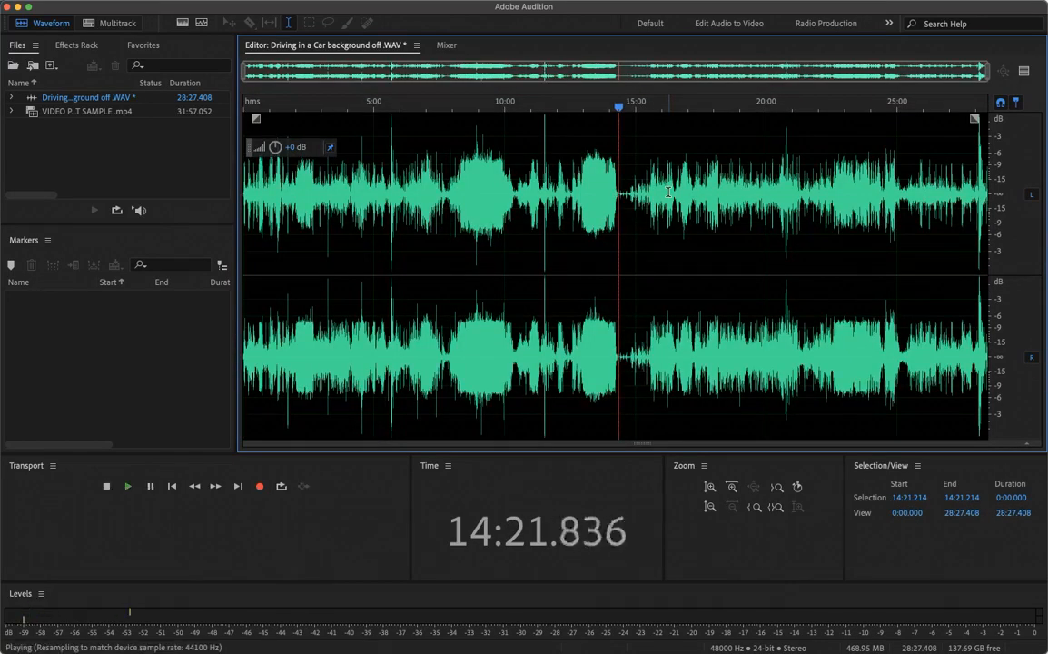
{"action": "scroll", "coordinate": [695, 243], "scroll_direction": "up", "scroll_amount": 5}
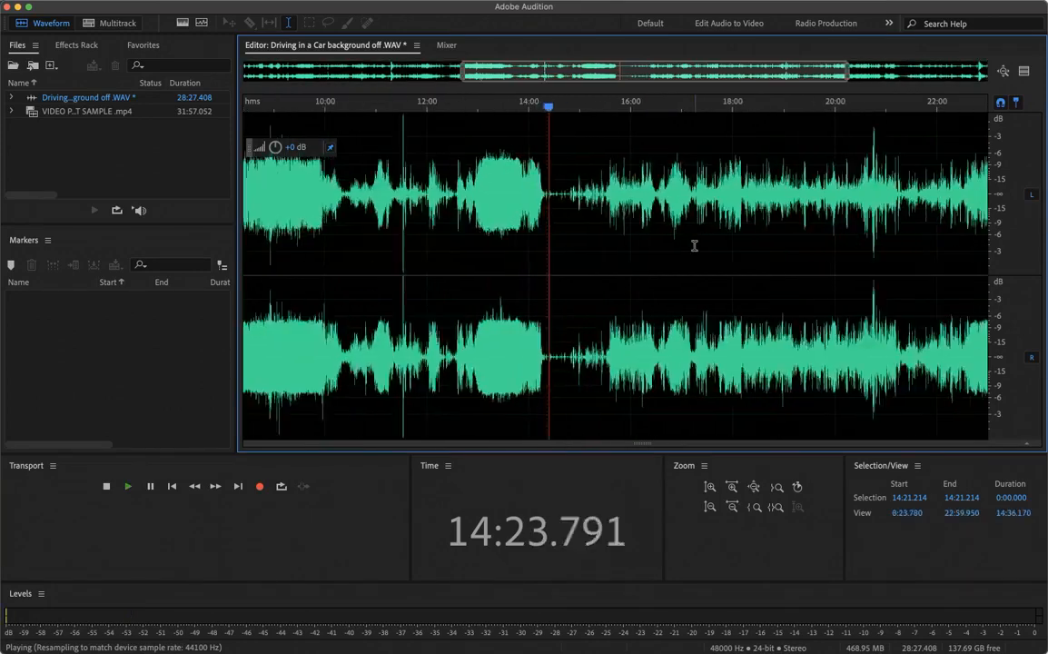
{"action": "scroll", "coordinate": [555, 279], "scroll_direction": "left", "scroll_amount": 5}
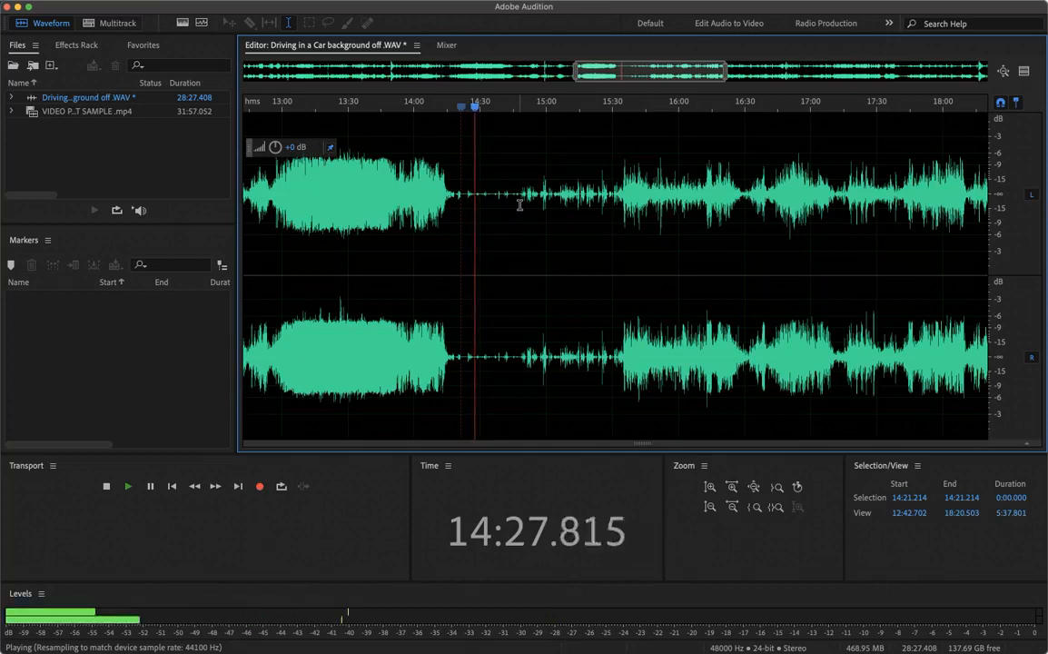
{"action": "left_click_drag", "start_coordinate": [477, 109], "coordinate": [510, 109]}
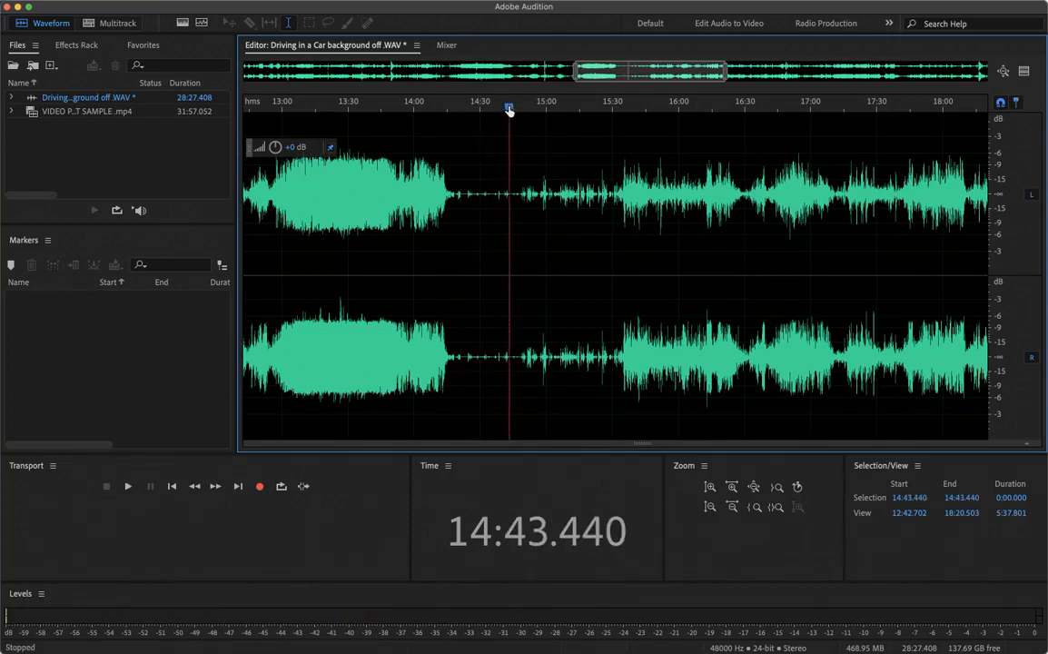
{"action": "key", "text": "space"}
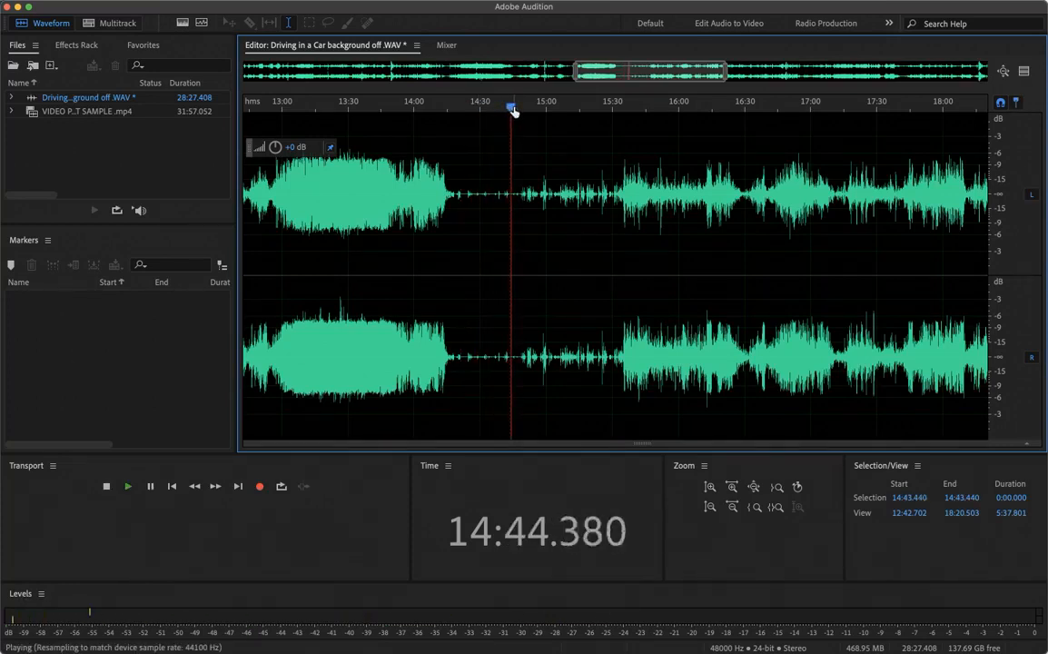
{"action": "key", "text": "space"}
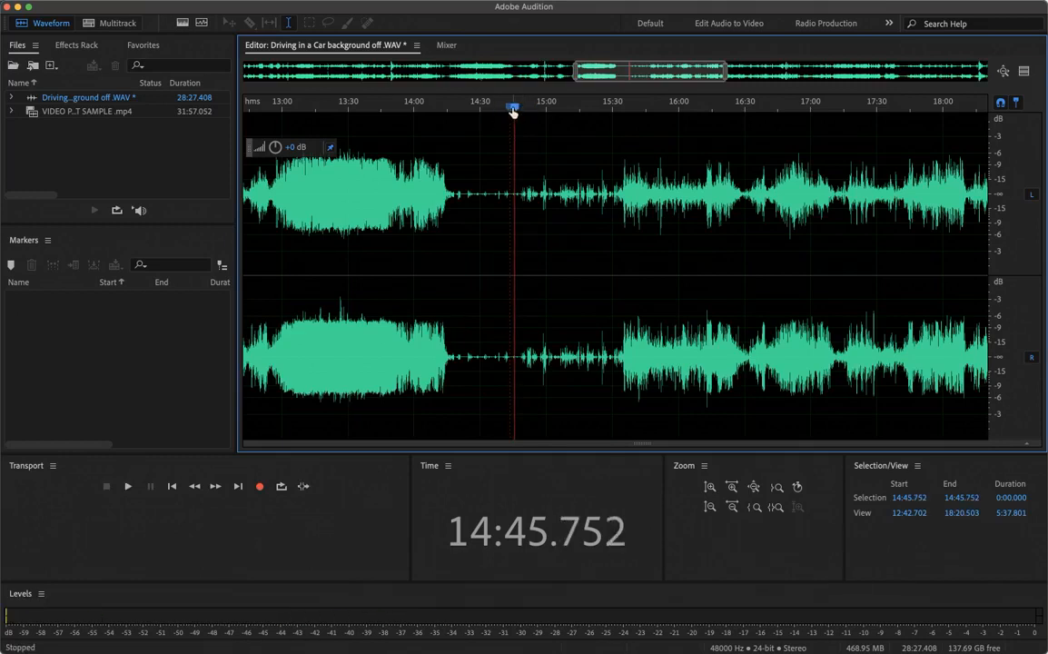
Play short excerpts of the loud passage starting at about 13:16
{"action": "left_click_drag", "start_coordinate": [514, 111], "coordinate": [316, 121]}
{"action": "key", "text": "space"}
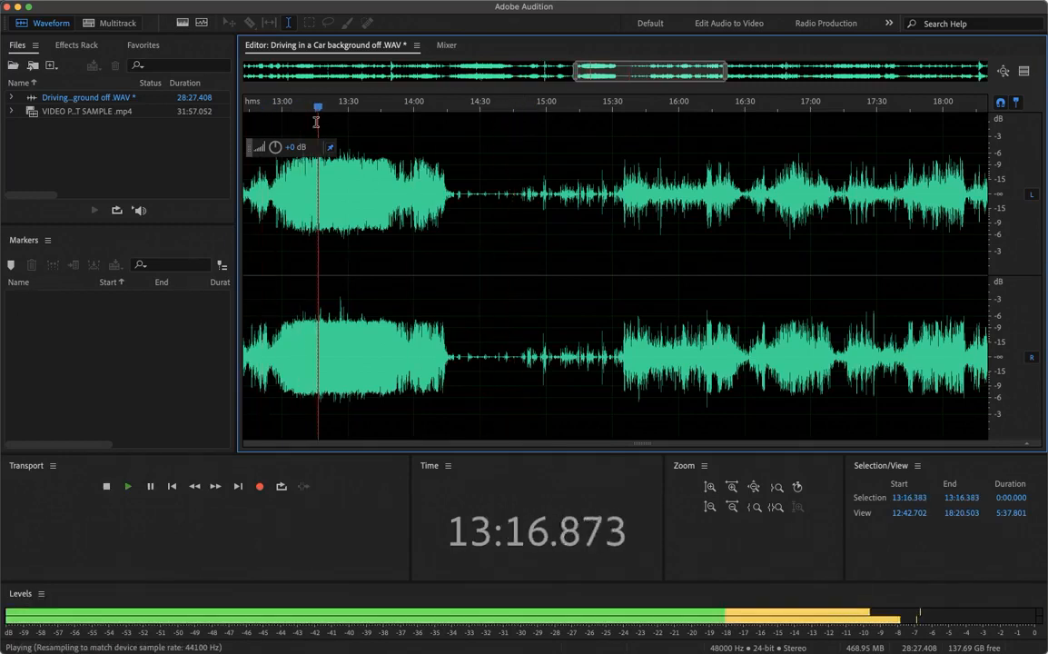
{"action": "key", "text": "space"}
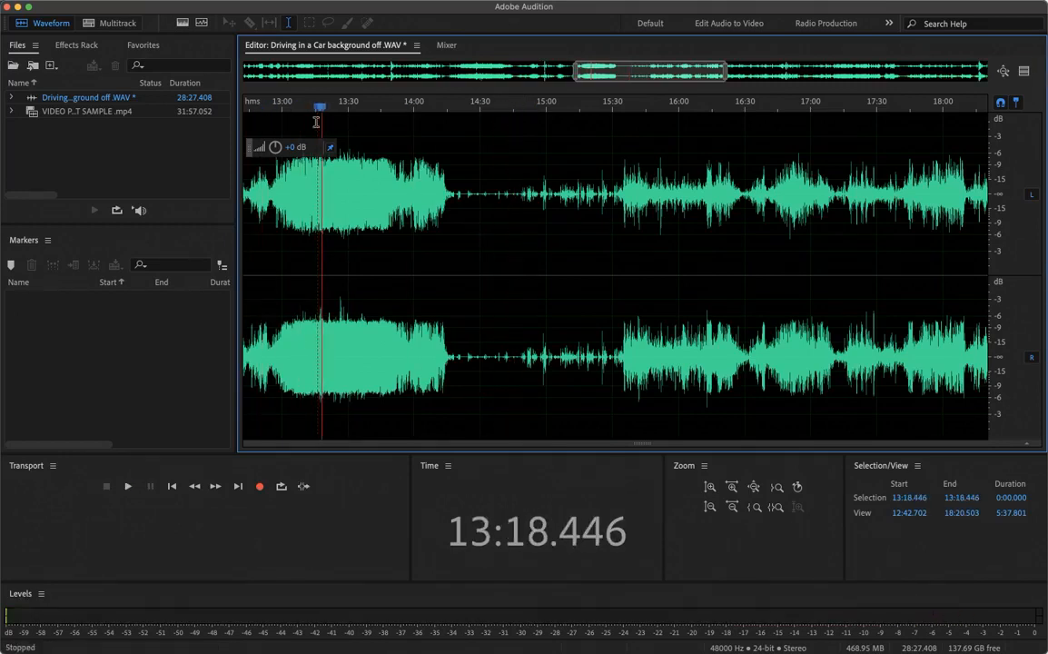
{"action": "key", "text": "space"}
{"action": "key", "text": "space"}
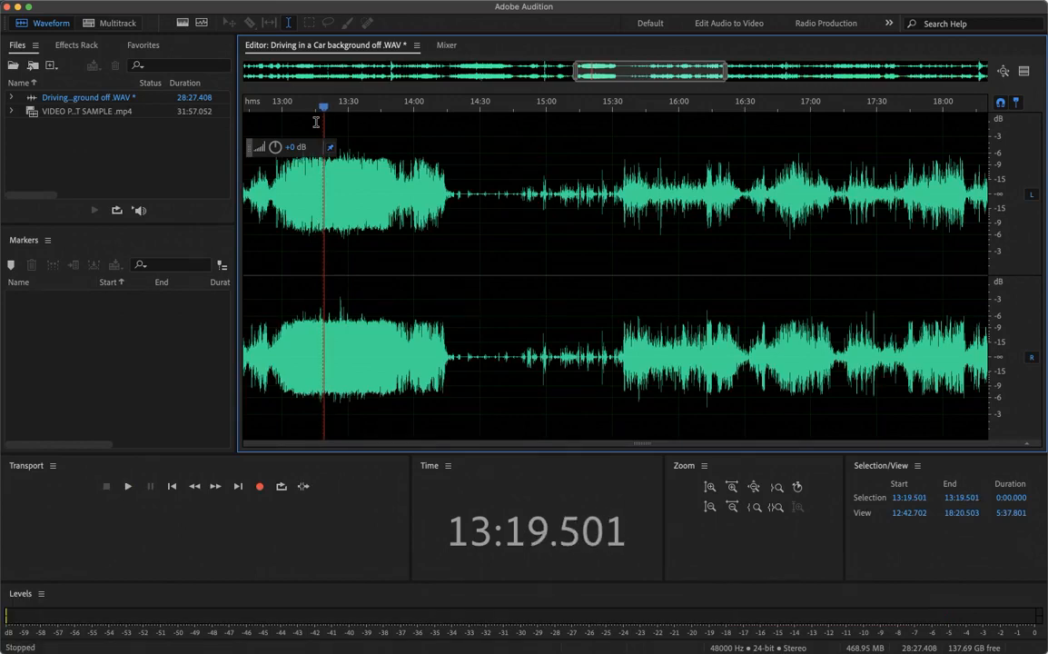
Move the playhead to about 13:34 in the loud passage and listen to a few seconds
{"action": "left_click_drag", "start_coordinate": [327, 109], "coordinate": [358, 120]}
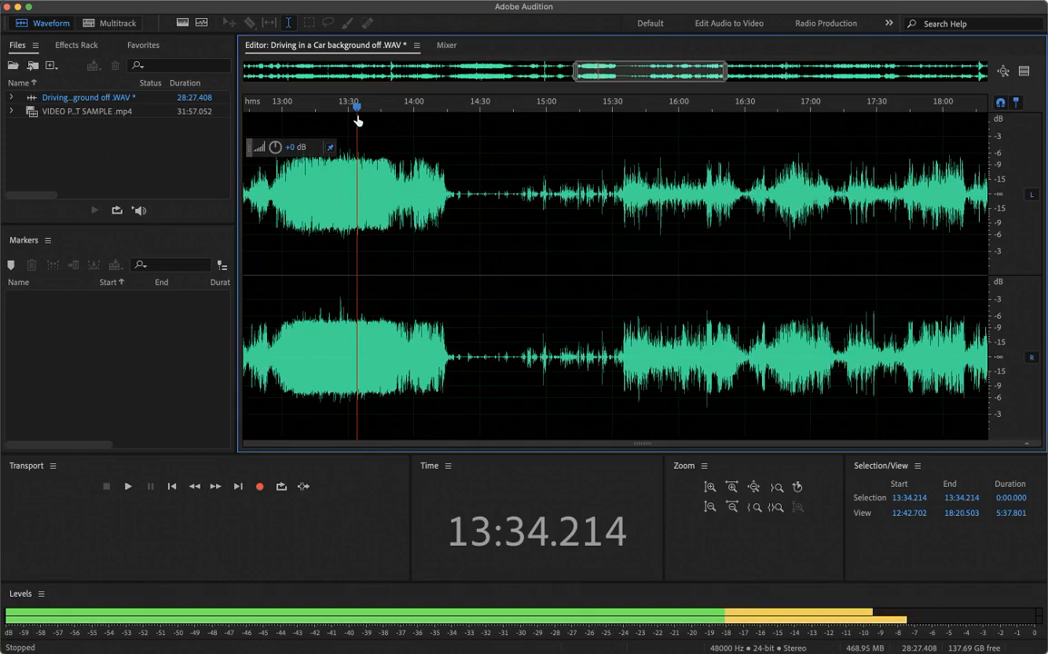
{"action": "scroll", "coordinate": [345, 191], "scroll_direction": "up", "scroll_amount": 3}
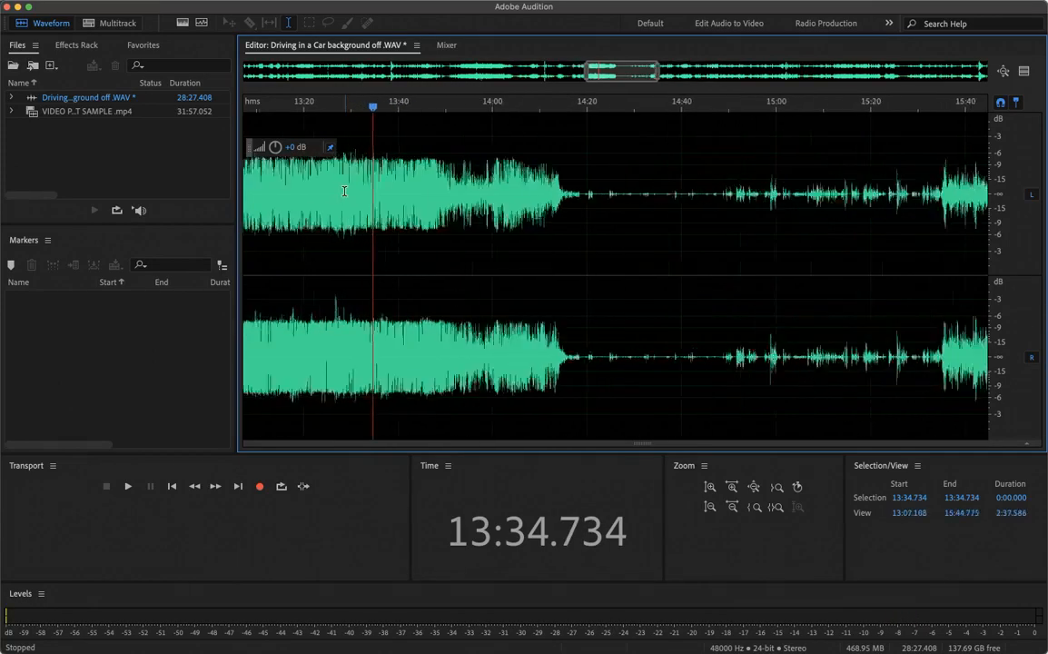
{"action": "scroll", "coordinate": [344, 191], "scroll_direction": "up", "scroll_amount": 10}
{"action": "scroll", "coordinate": [344, 191], "scroll_direction": "down", "scroll_amount": 6}
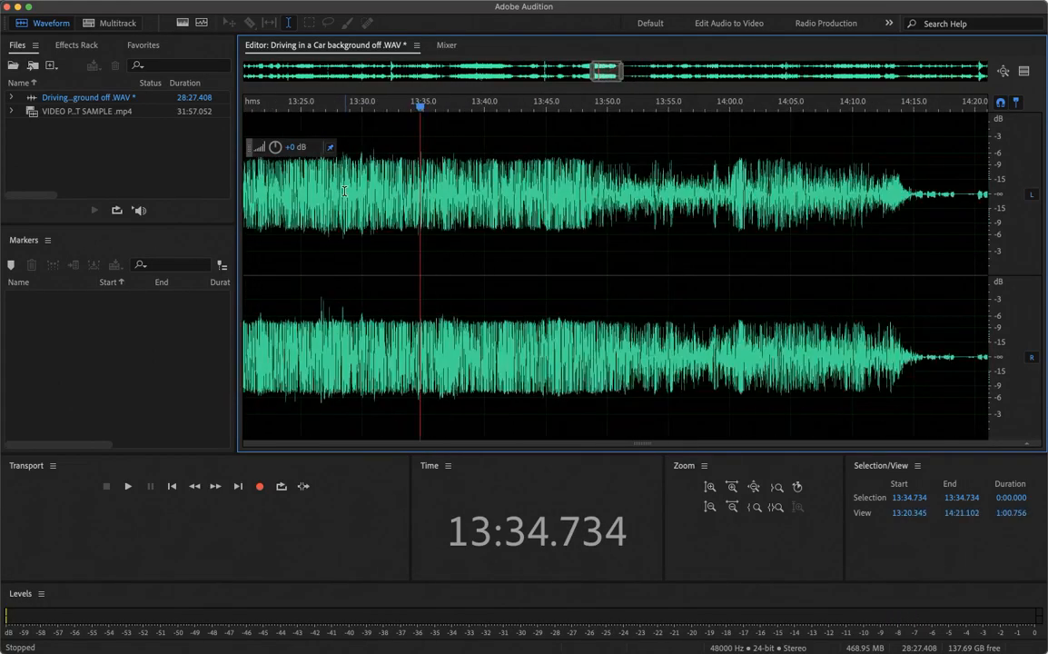
{"action": "key", "text": "space"}
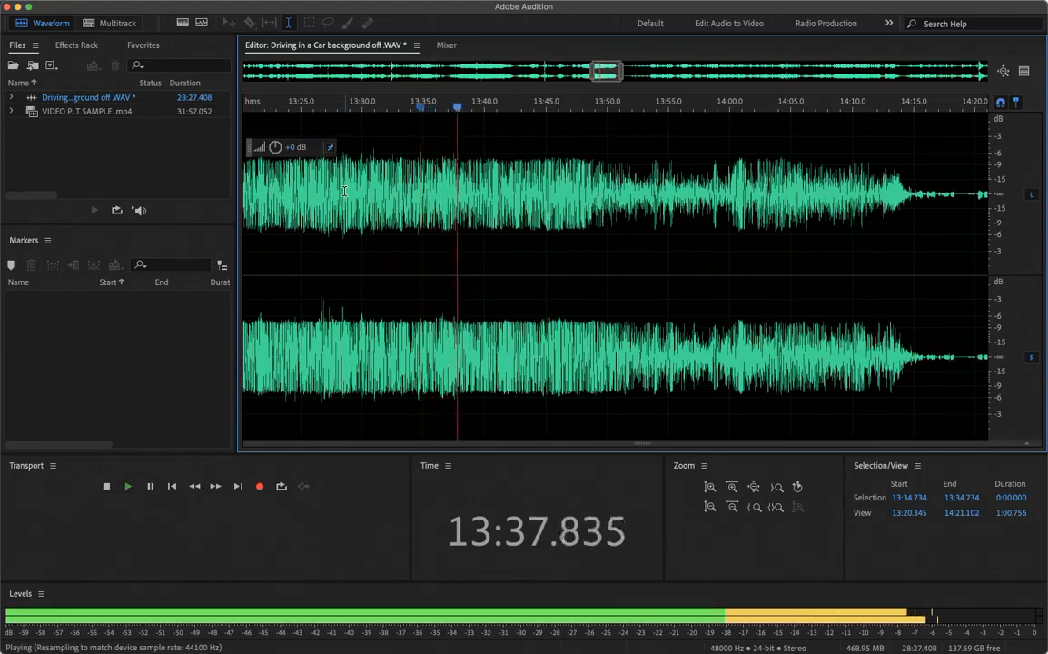
{"action": "key", "text": "space"}
Check the drop in level near 14:16 and play a short excerpt of the preceding loud passage from about 14:06
{"action": "scroll", "coordinate": [429, 187], "scroll_direction": "down", "scroll_amount": 4}
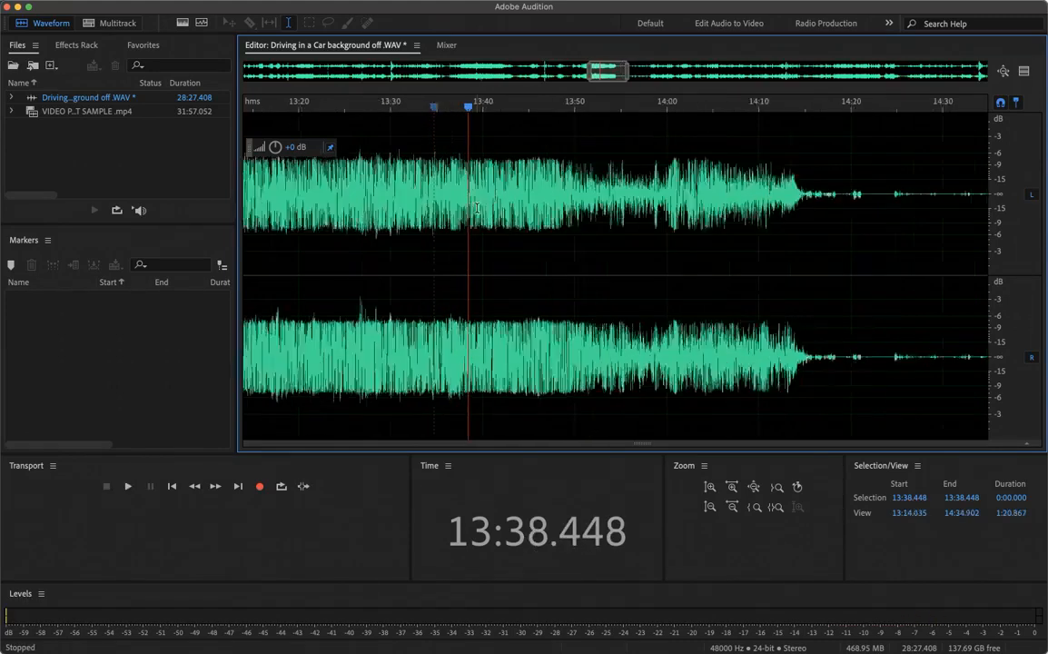
{"action": "scroll", "coordinate": [485, 145], "scroll_direction": "right", "scroll_amount": 2}
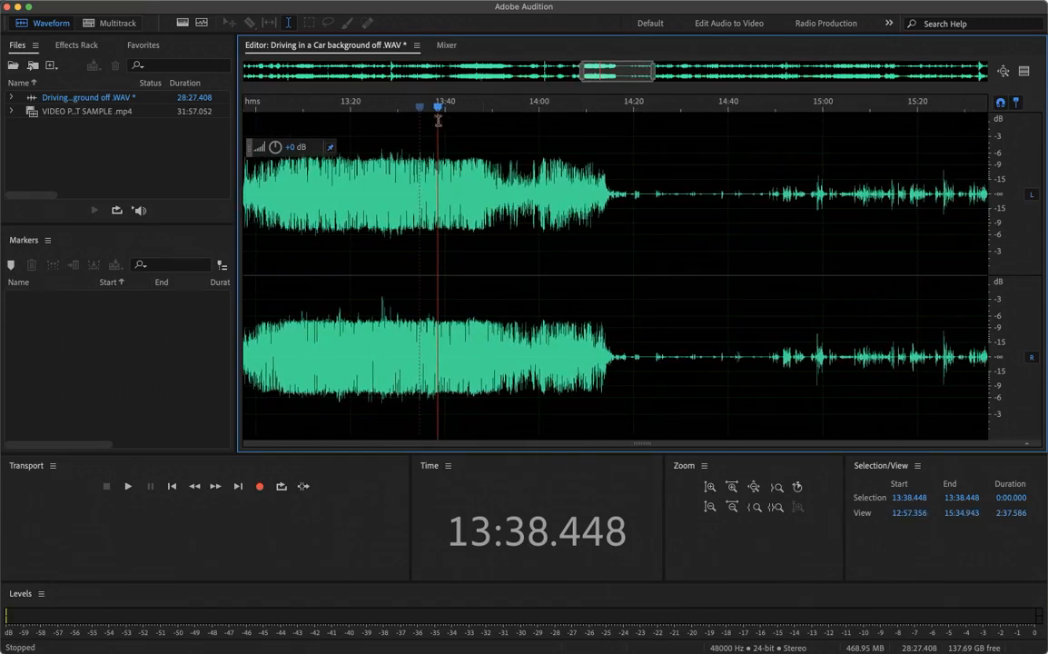
{"action": "left_click_drag", "start_coordinate": [444, 108], "coordinate": [617, 155]}
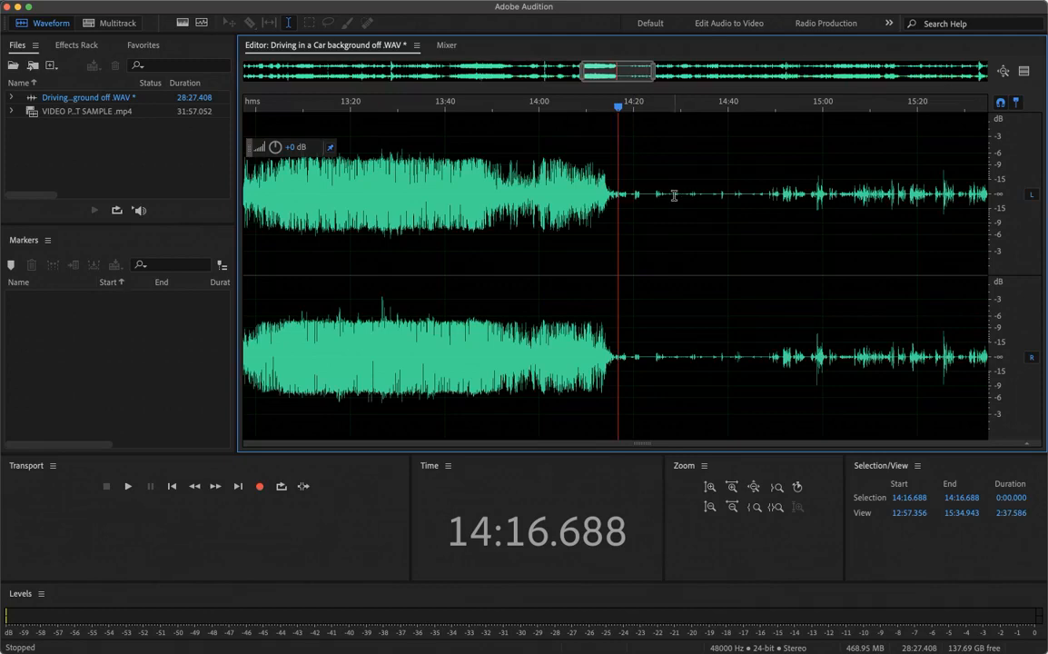
{"action": "scroll", "coordinate": [677, 191], "scroll_direction": "up", "scroll_amount": 5}
{"action": "scroll", "coordinate": [679, 194], "scroll_direction": "down", "scroll_amount": 2}
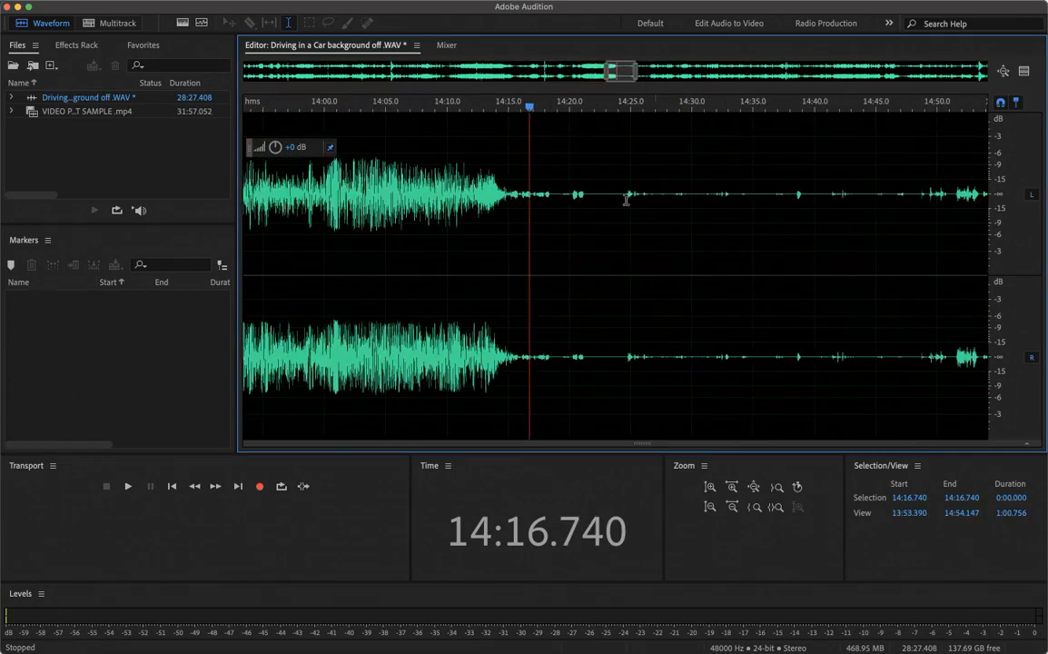
{"action": "left_click", "coordinate": [397, 191]}
{"action": "key", "text": "space"}
{"action": "key", "text": "space"}
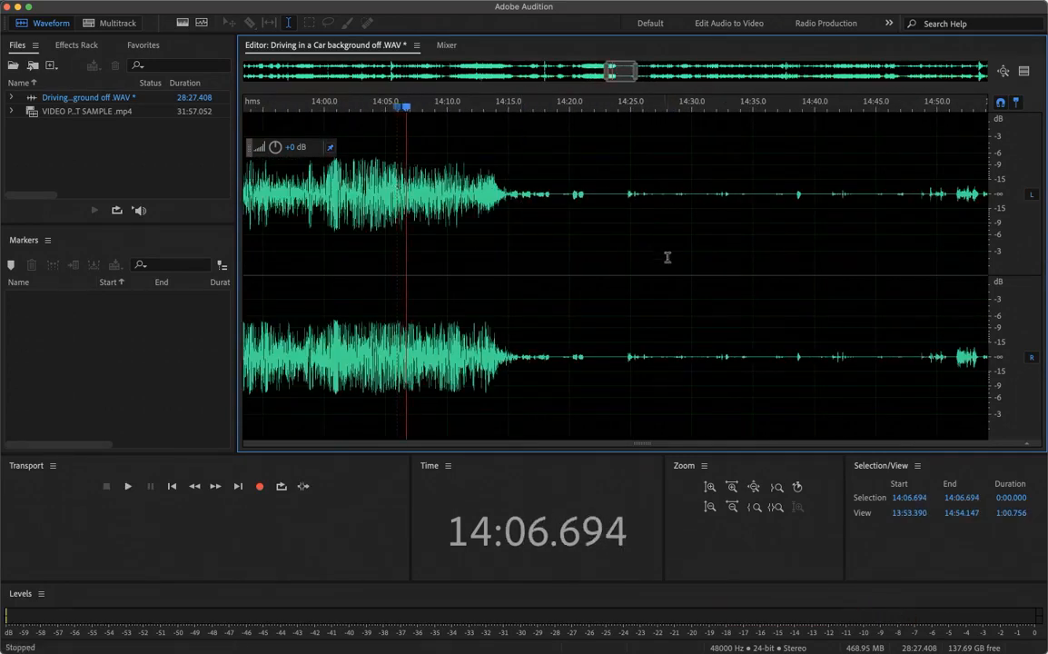
{"action": "scroll", "coordinate": [659, 248], "scroll_direction": "down", "scroll_amount": 5}
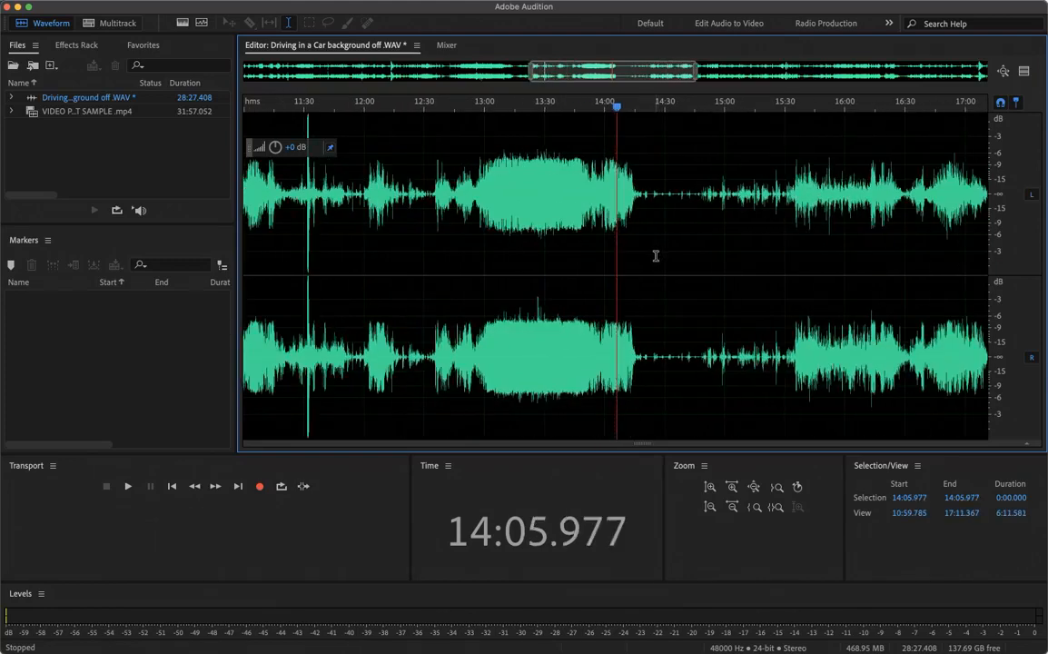
Play a few seconds of the quiet stretch after the loud passage, from about 14:18
{"action": "scroll", "coordinate": [656, 255], "scroll_direction": "down", "scroll_amount": 5}
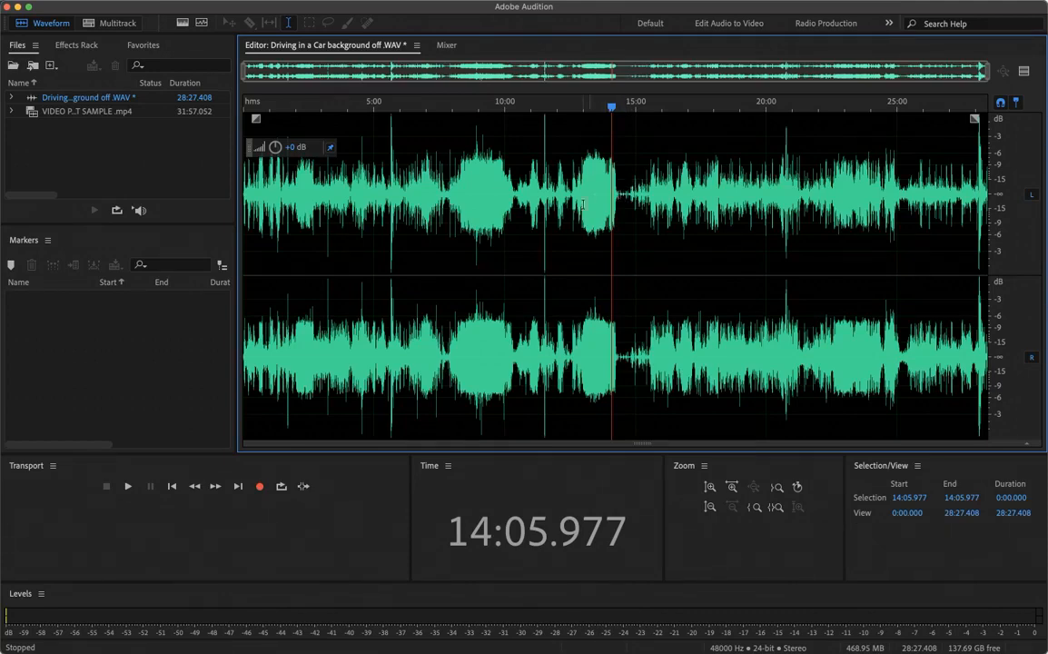
{"action": "left_click", "coordinate": [613, 200]}
{"action": "scroll", "coordinate": [635, 198], "scroll_direction": "up", "scroll_amount": 8}
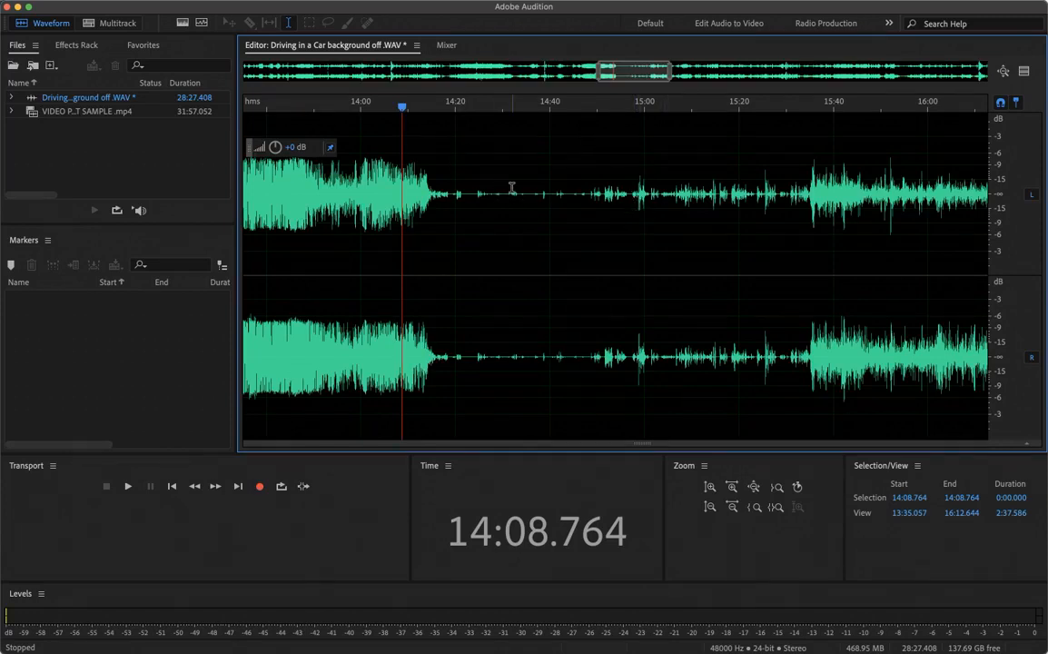
{"action": "left_click", "coordinate": [447, 192]}
{"action": "key", "text": "space"}
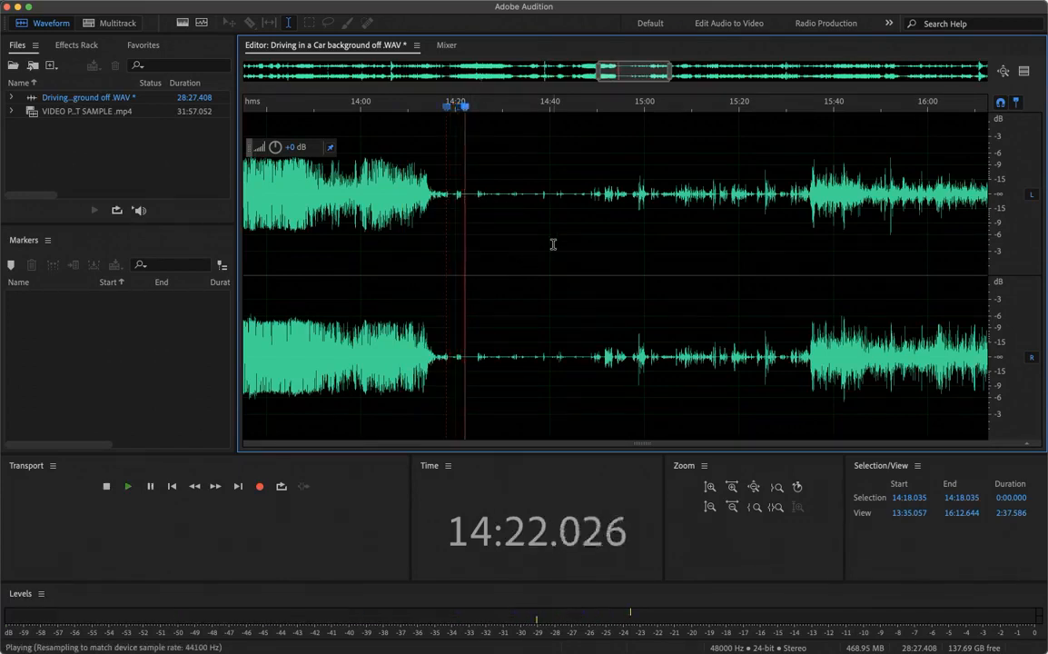
{"action": "scroll", "coordinate": [543, 292], "scroll_direction": "down", "scroll_amount": 3}
{"action": "key", "text": "space"}
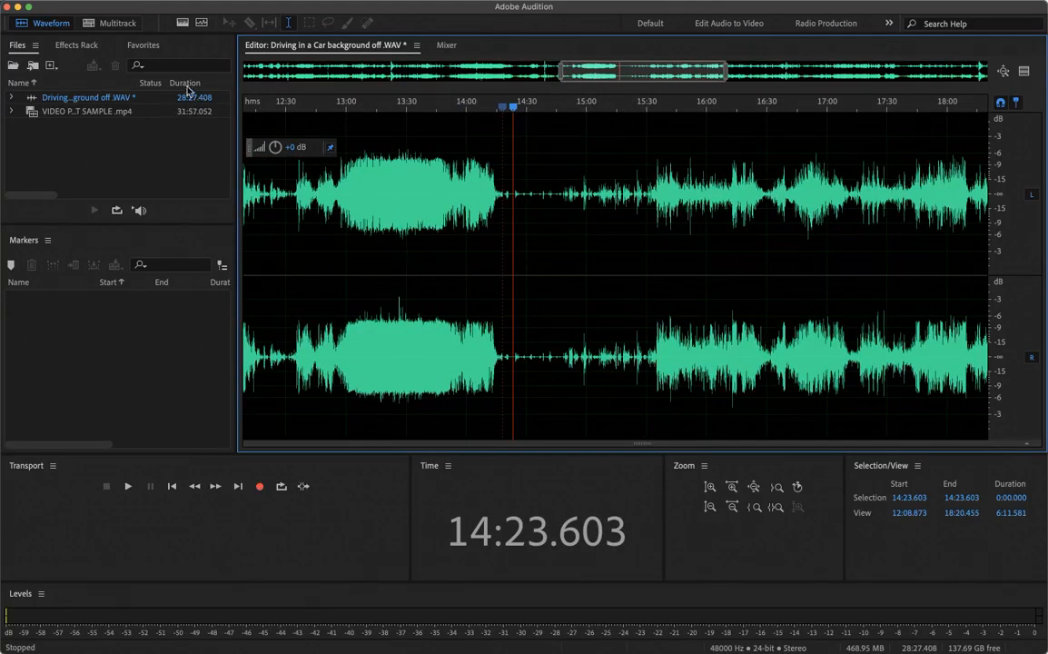
Play a short excerpt from within the quiet stretch, starting at about 14:47
{"action": "mouse_move", "coordinate": [189, 4]}
{"action": "left_click_drag", "start_coordinate": [494, 193], "coordinate": [646, 194]}
{"action": "left_click", "coordinate": [560, 227]}
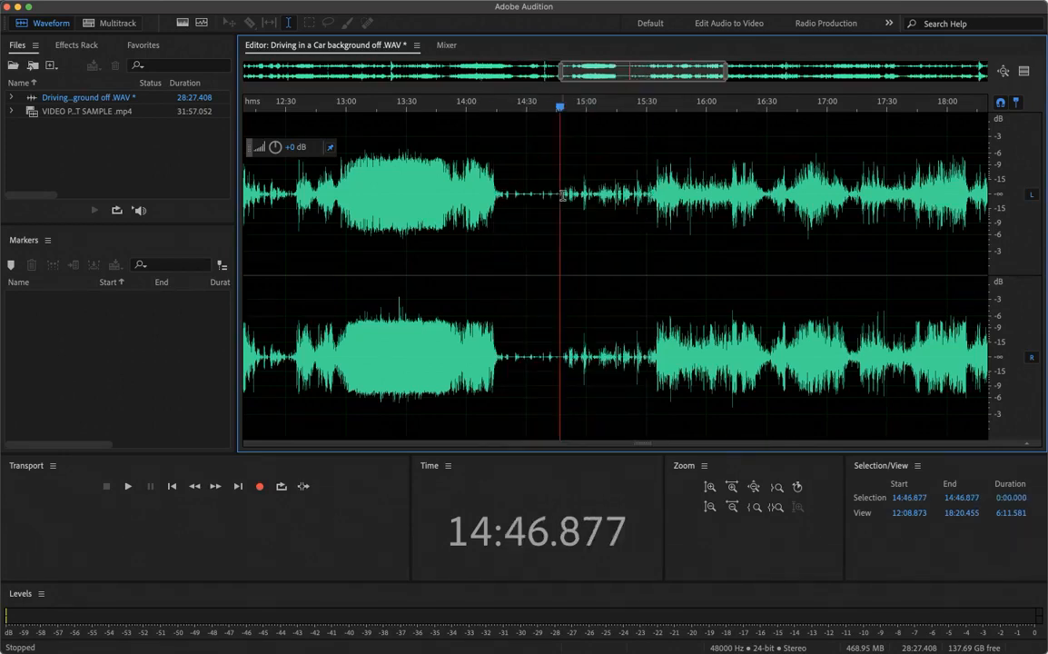
{"action": "key", "text": "space"}
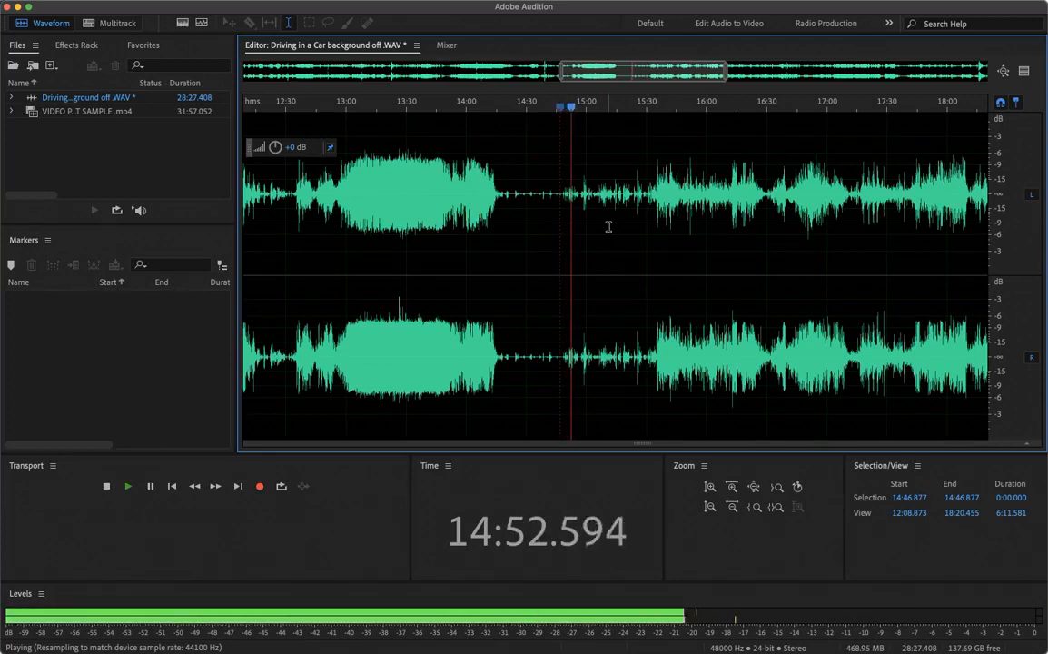
{"action": "key", "text": "space"}
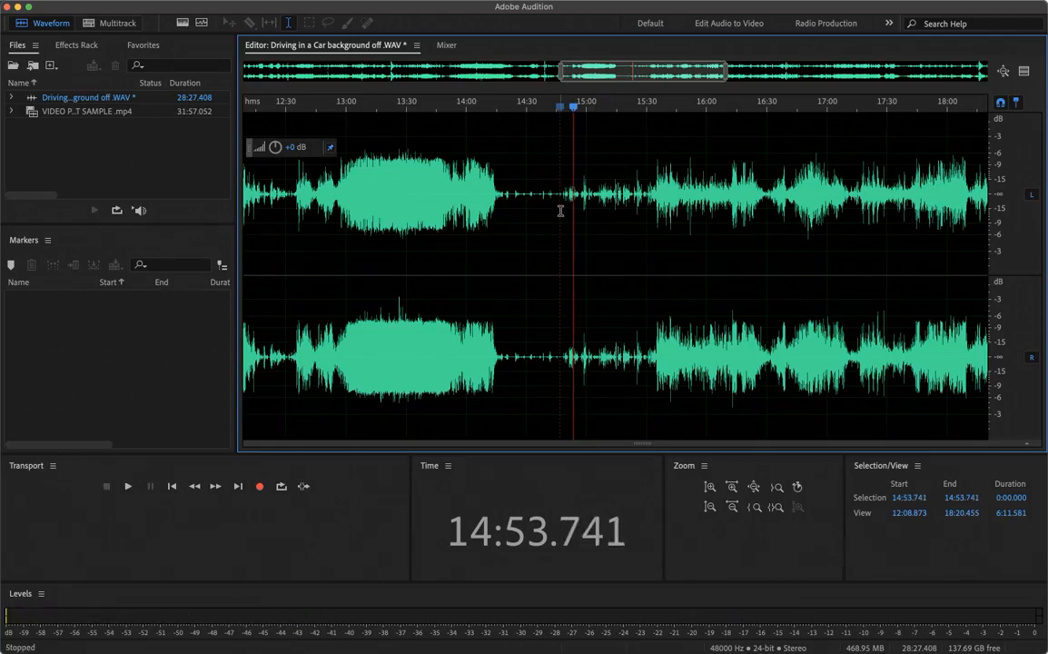
{"action": "scroll", "coordinate": [560, 211], "scroll_direction": "up", "scroll_amount": 2}
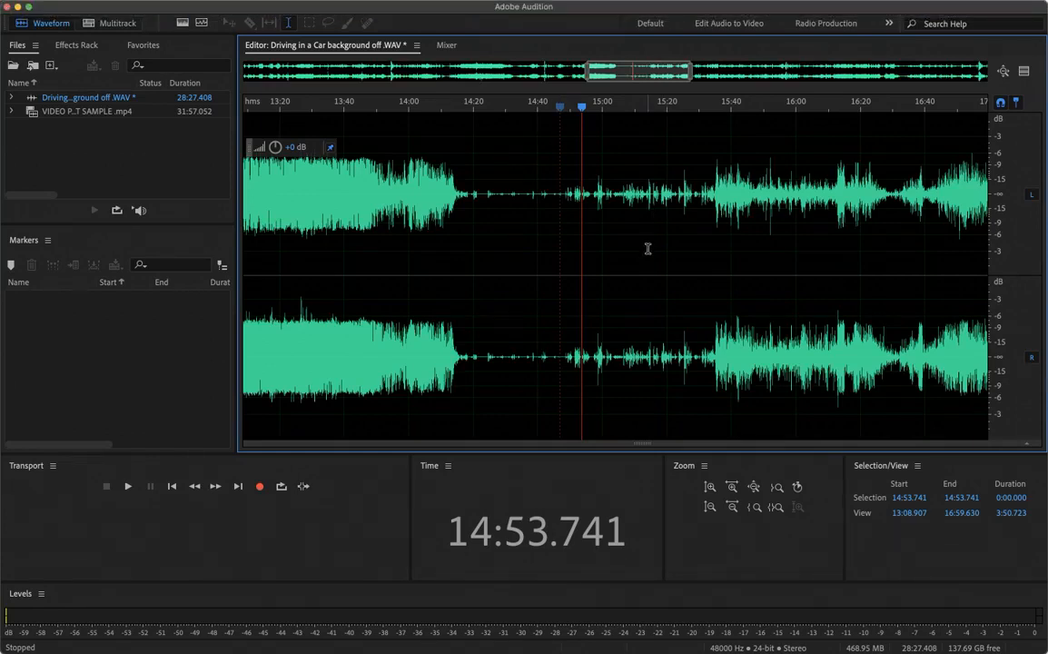
Import SIREN WITH PODCAST SAMPLE REMOVE.wav from the Audio Training folder and open it in the waveform editor
{"action": "right_click", "coordinate": [65, 150]}
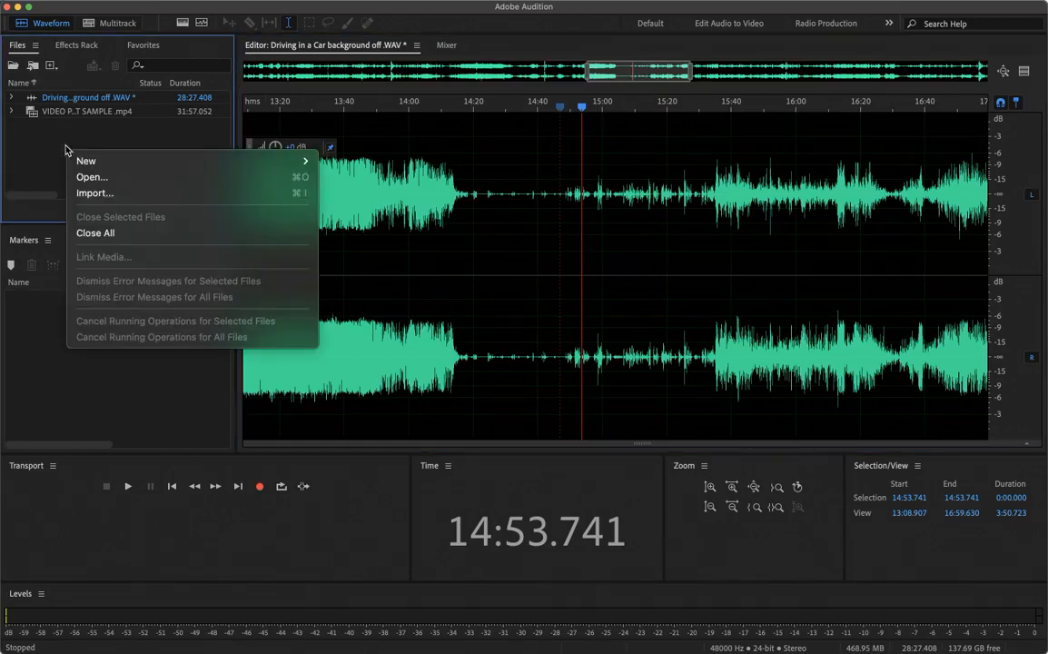
{"action": "left_click", "coordinate": [91, 194]}
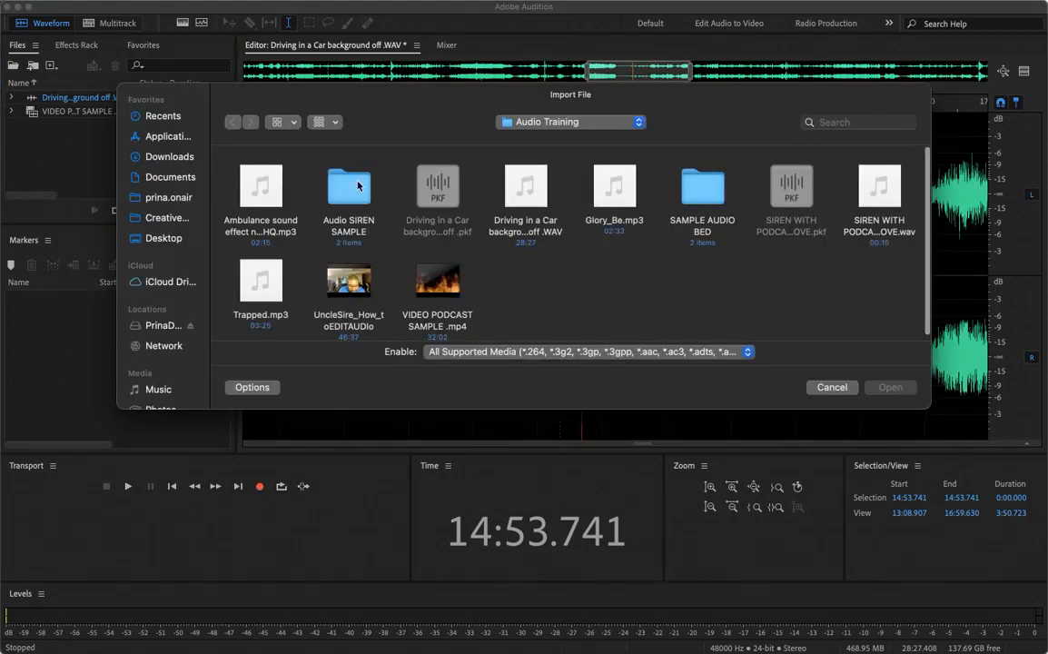
{"action": "left_click", "coordinate": [324, 174]}
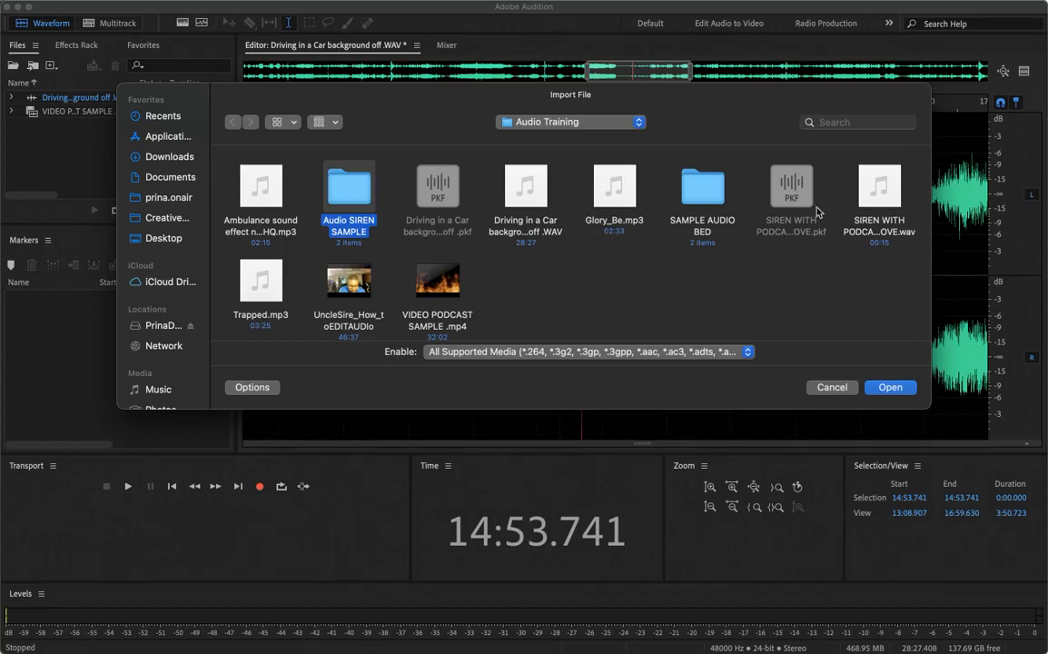
{"action": "left_click", "coordinate": [867, 193]}
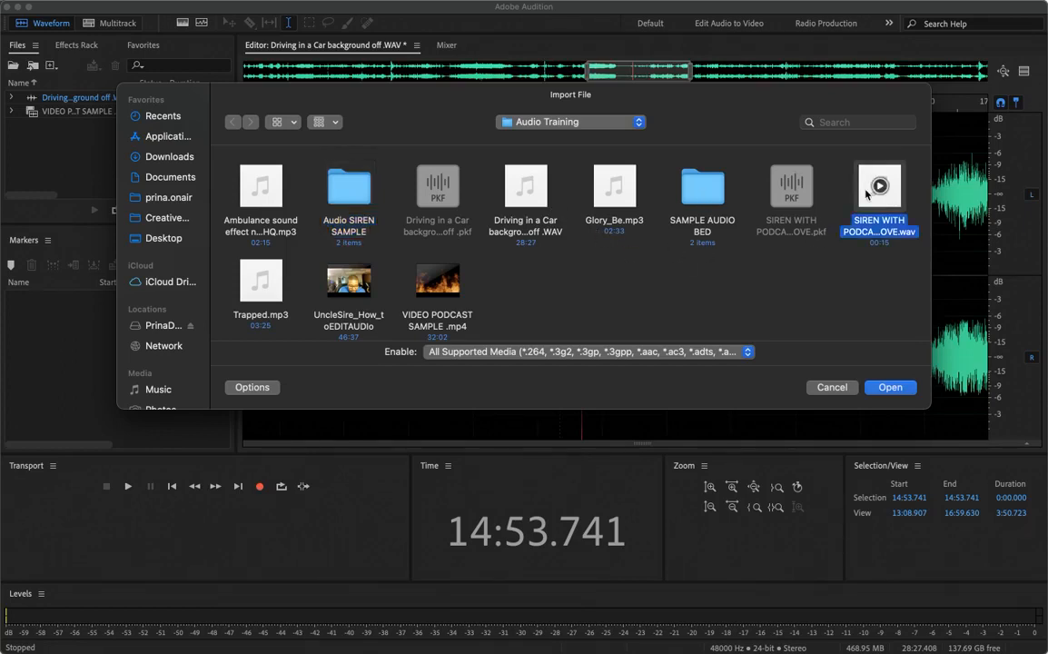
{"action": "double_click", "coordinate": [868, 192]}
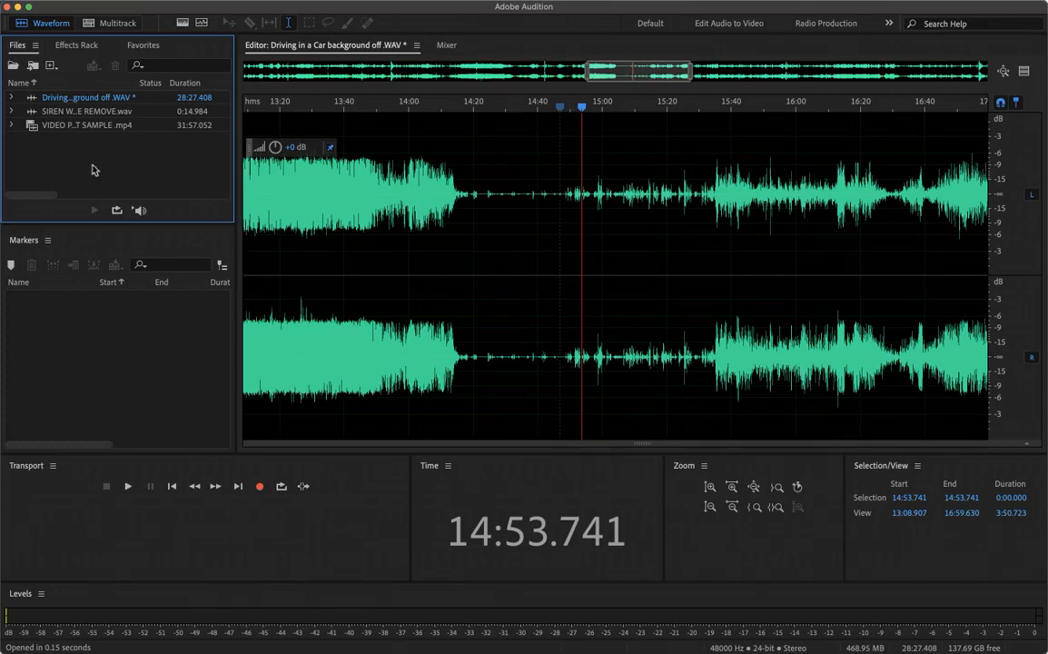
{"action": "left_click", "coordinate": [70, 114]}
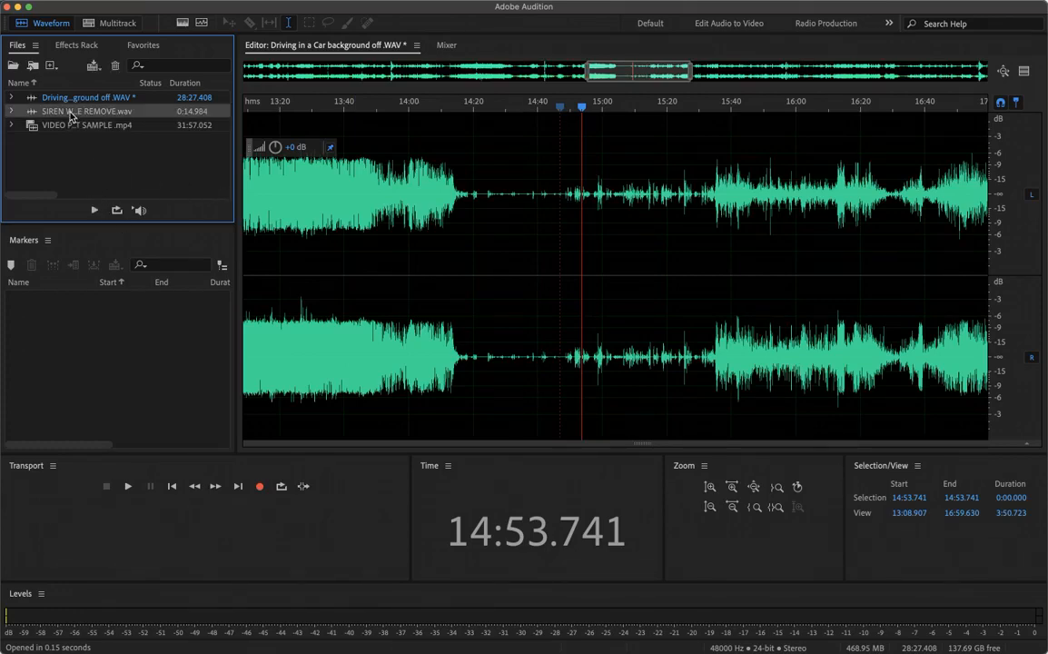
{"action": "double_click", "coordinate": [70, 113]}
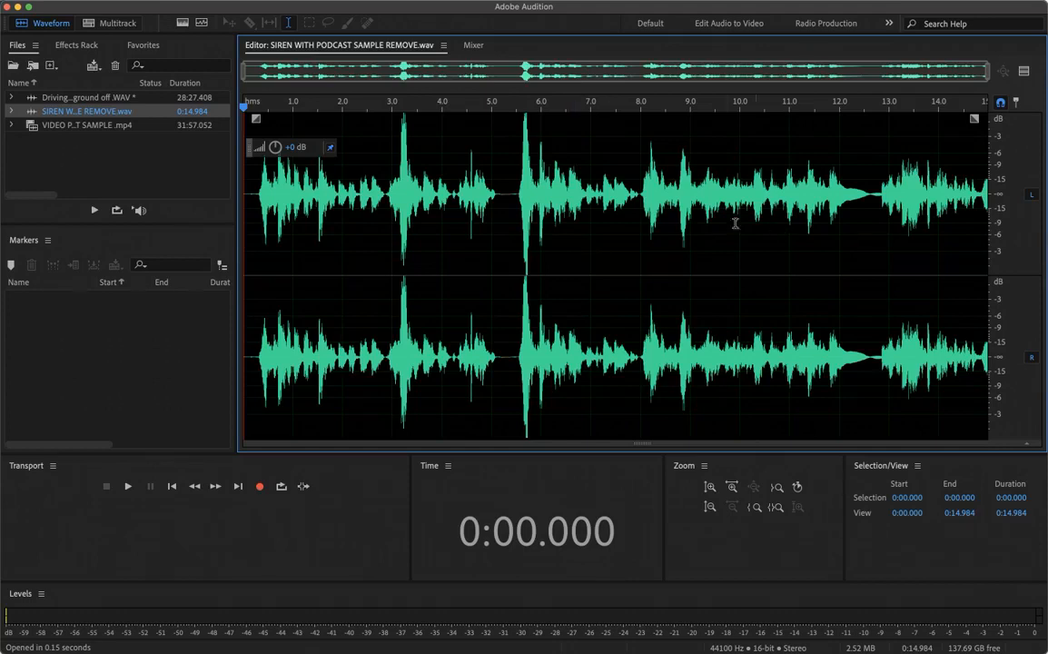
Play the siren recording from about 0:00.3 to near its end, lowering the playback volume while listening
{"action": "left_click", "coordinate": [257, 188]}
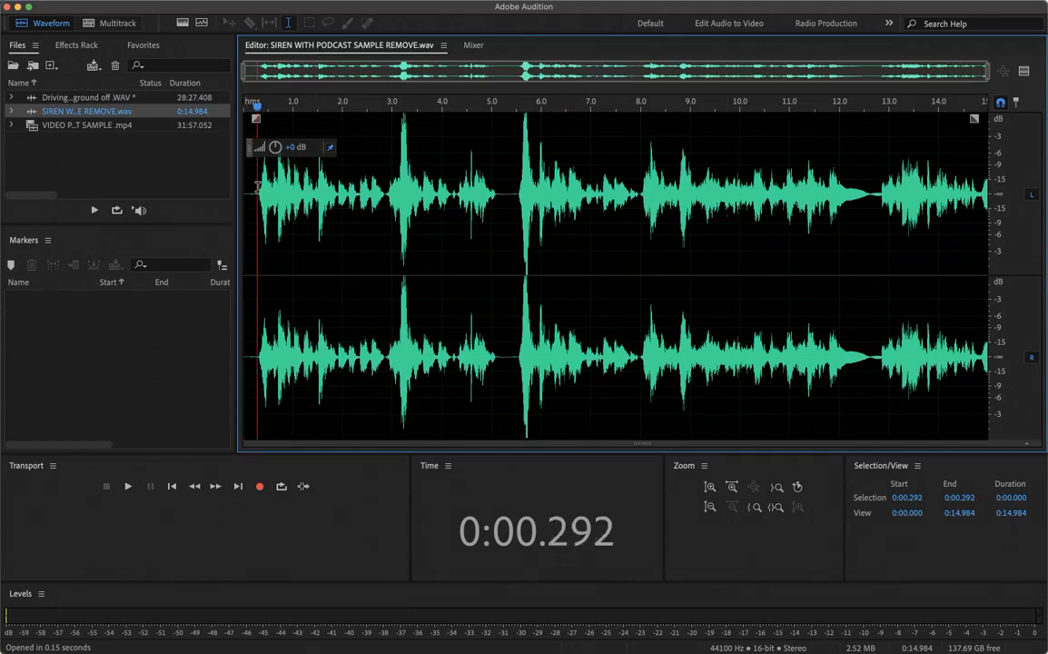
{"action": "key", "text": "space"}
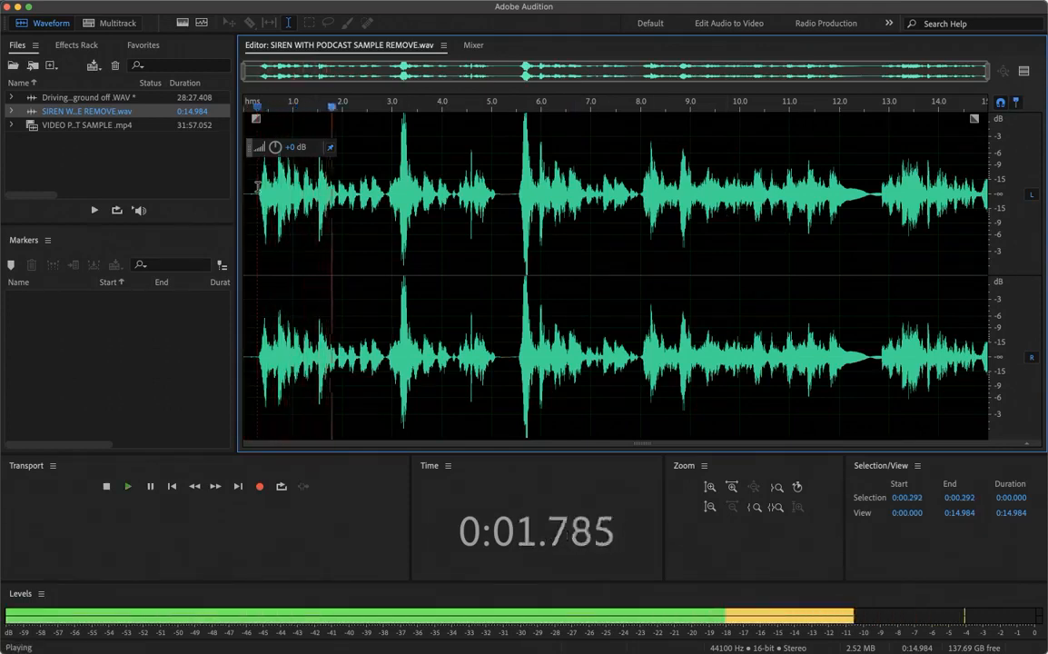
{"action": "key", "text": "XF86AudioLowerVolume"}
{"action": "key", "text": "XF86AudioLowerVolume"}
{"action": "key", "text": "XF86AudioLowerVolume"}
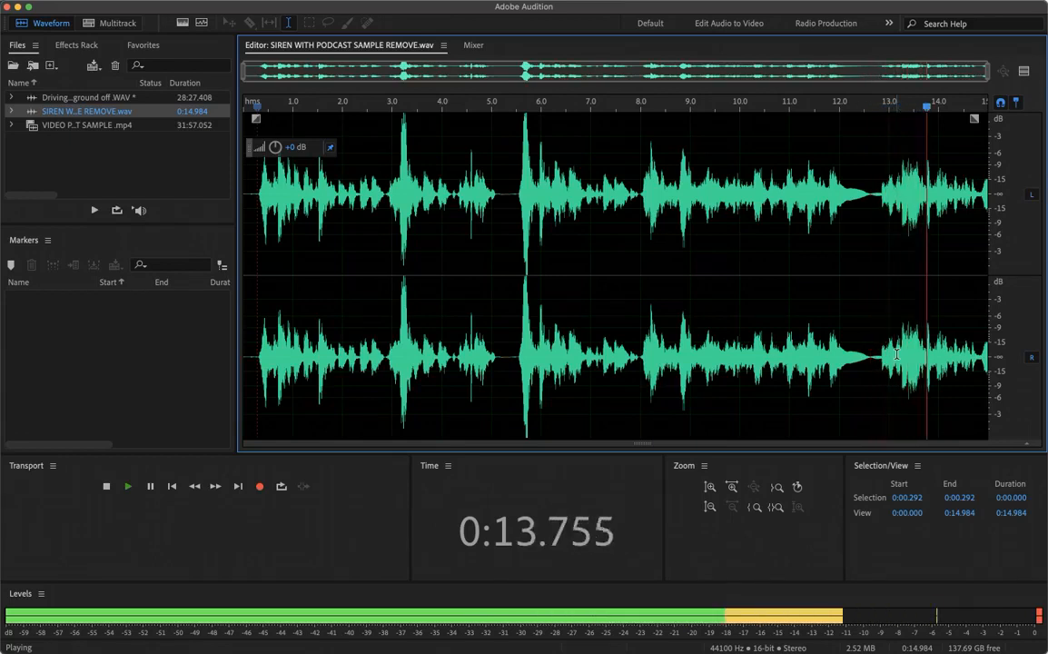
{"action": "key", "text": "space"}
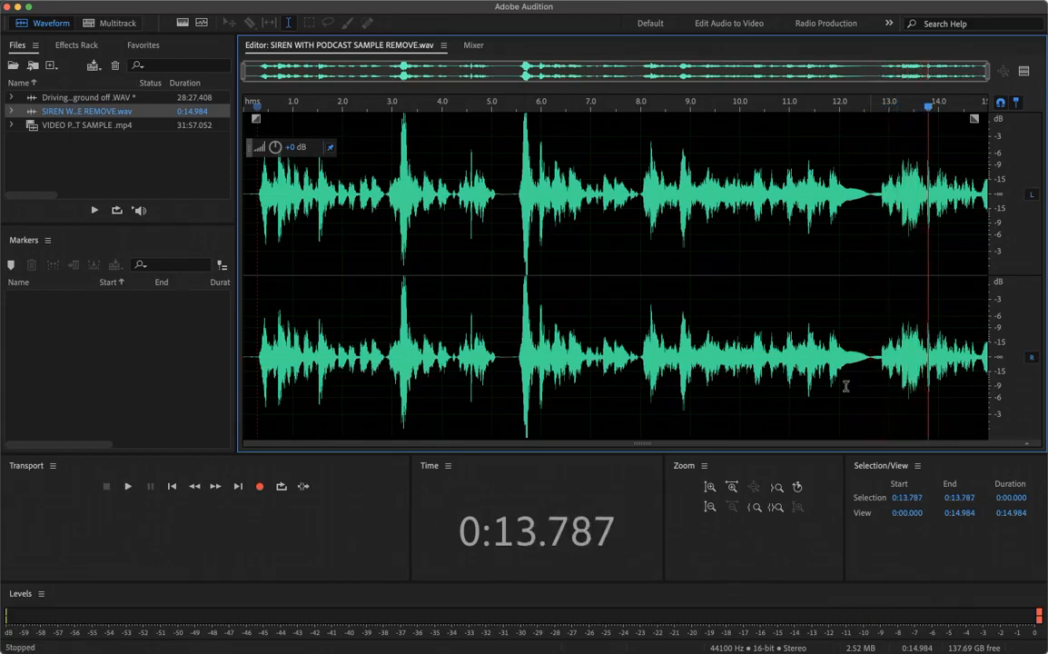
Play a short excerpt from about 0:07.9, and select and play the range from about 0:08.5 to the end
{"action": "left_click", "coordinate": [633, 207]}
{"action": "key", "text": "space"}
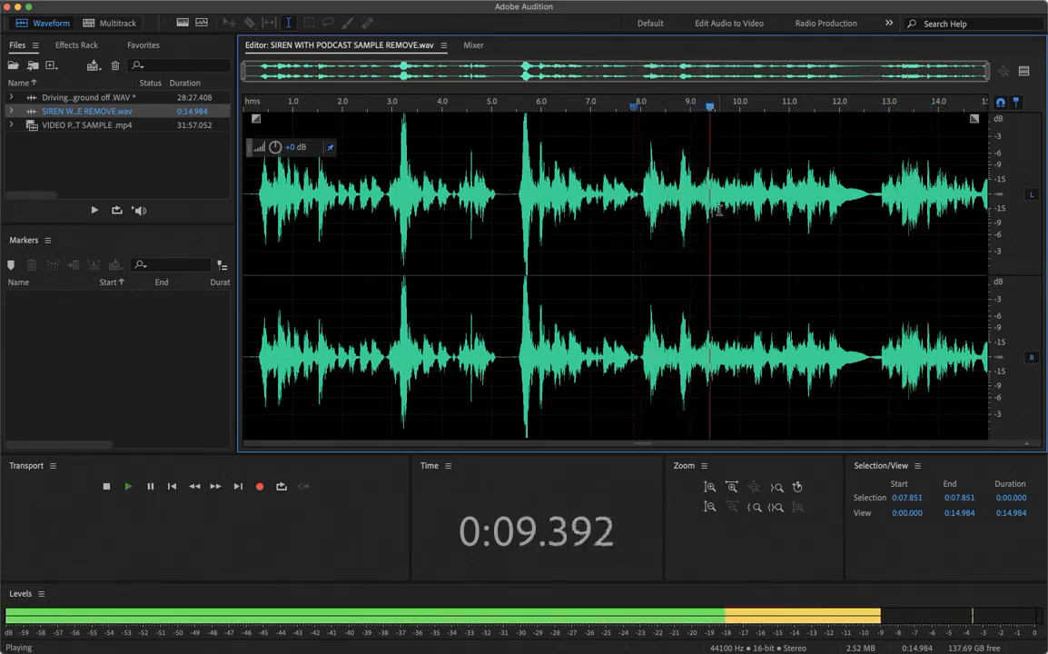
{"action": "key", "text": "space"}
{"action": "left_click", "coordinate": [667, 190]}
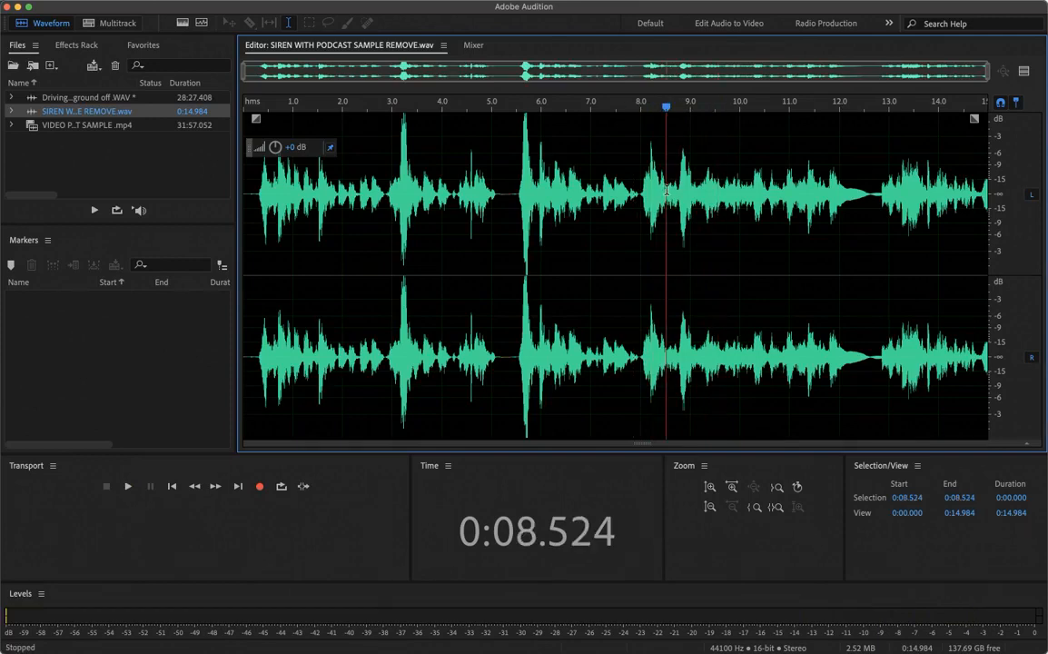
{"action": "left_click_drag", "start_coordinate": [667, 190], "coordinate": [1034, 218]}
{"action": "key", "text": "space"}
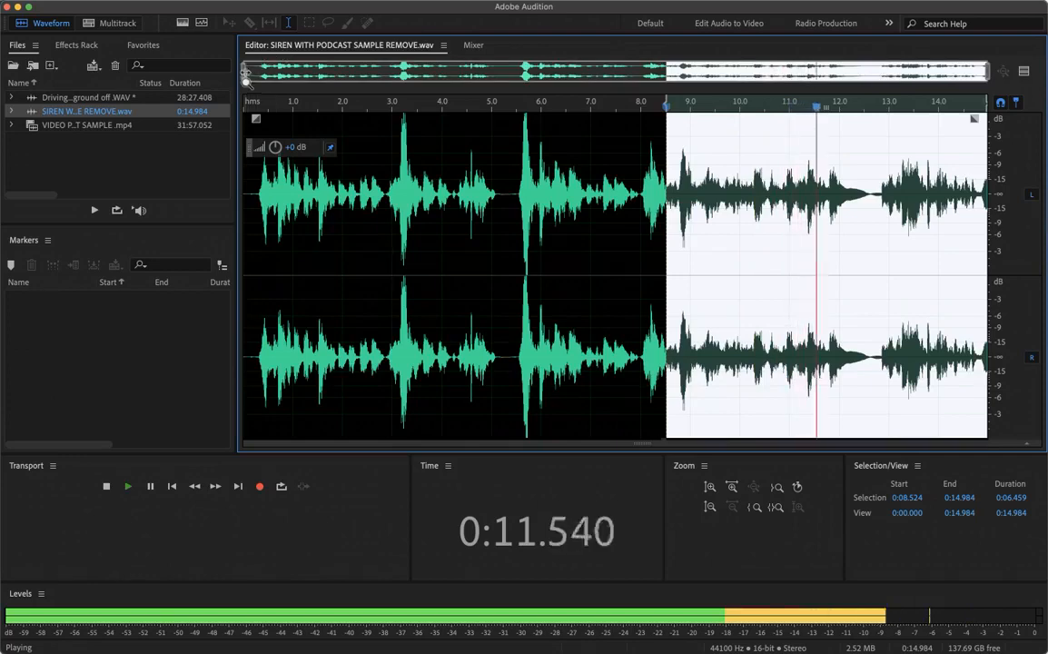
Add a marker where the siren passage begins, at about 0:08.749
{"action": "left_click_drag", "start_coordinate": [246, 79], "coordinate": [659, 79]}
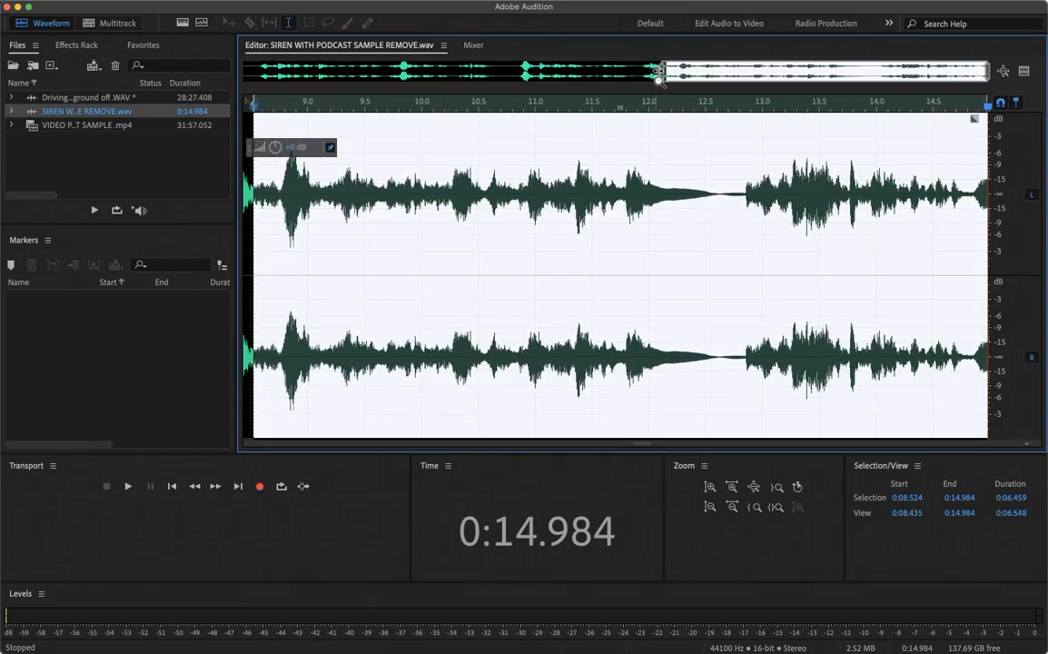
{"action": "left_click", "coordinate": [585, 261]}
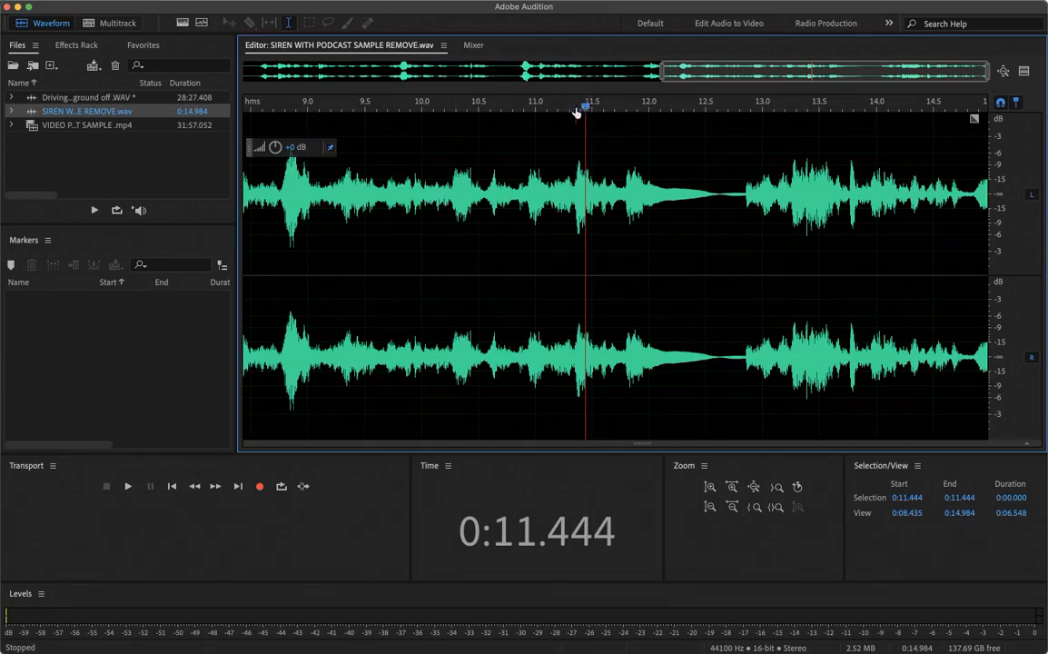
{"action": "left_click_drag", "start_coordinate": [576, 110], "coordinate": [309, 106]}
{"action": "key", "text": "m"}
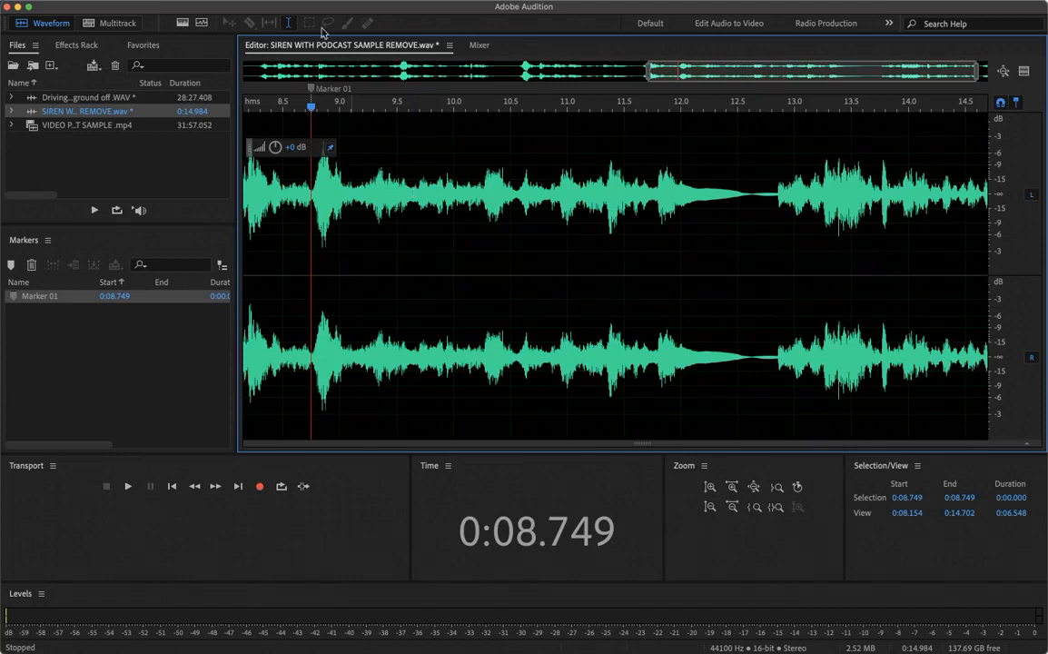
Show the spectral frequency display at a larger height and play the siren passage from the marker
{"action": "left_click", "coordinate": [182, 24]}
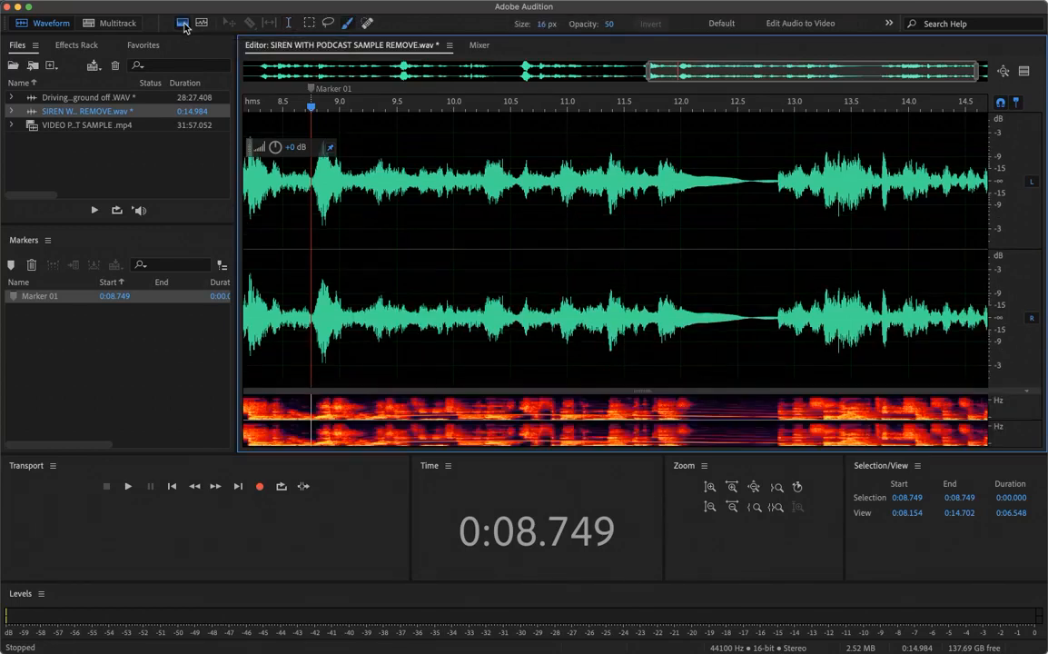
{"action": "left_click_drag", "start_coordinate": [648, 390], "coordinate": [650, 271]}
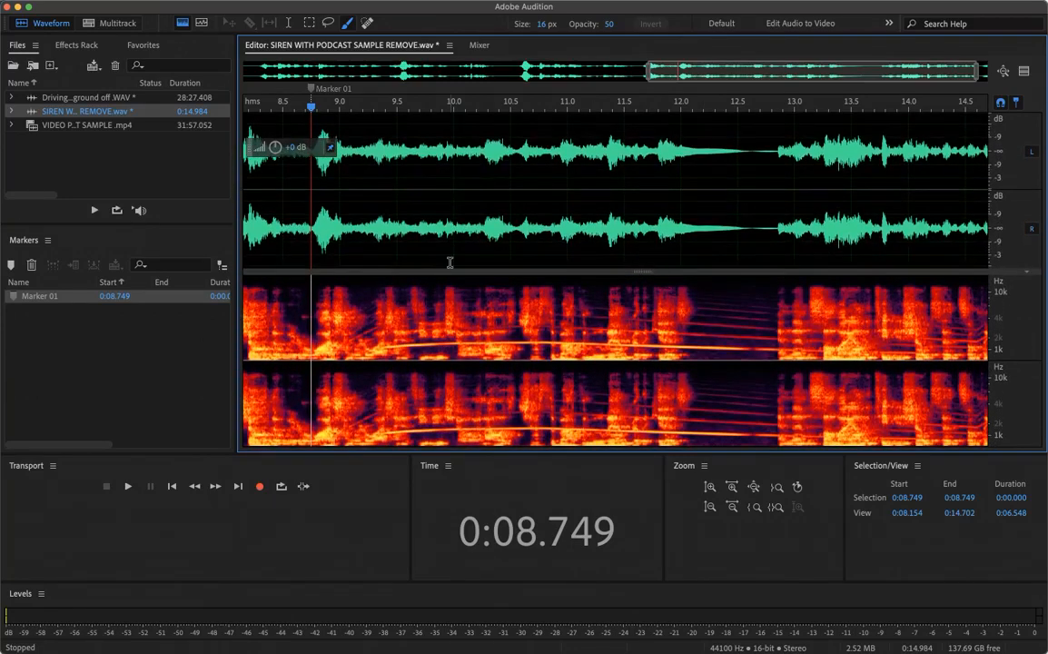
{"action": "key", "text": "space"}
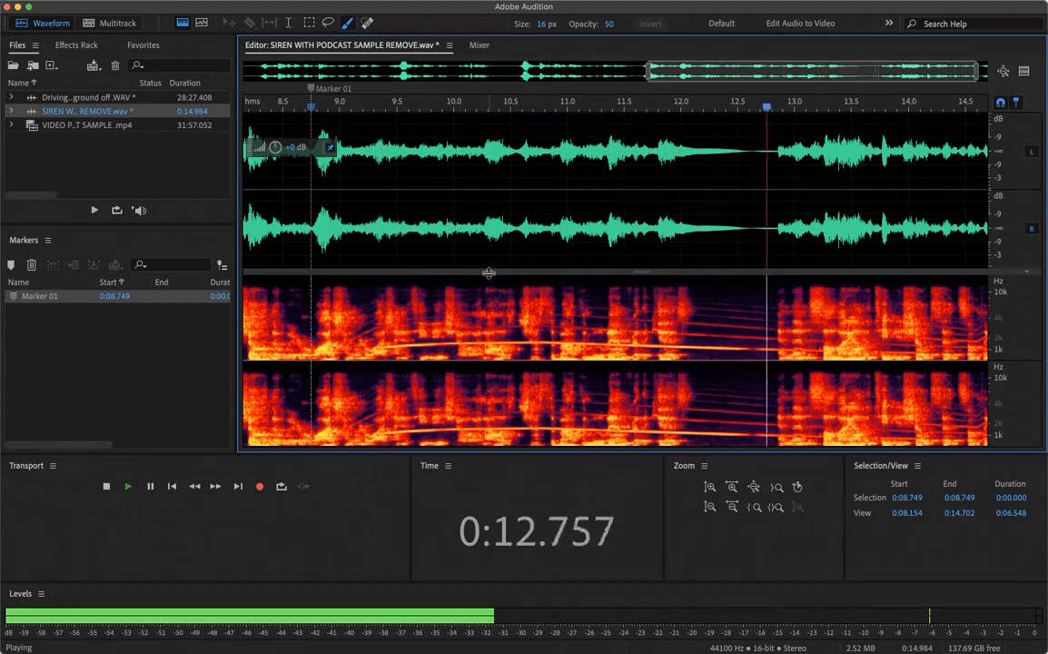
{"action": "key", "text": "space"}
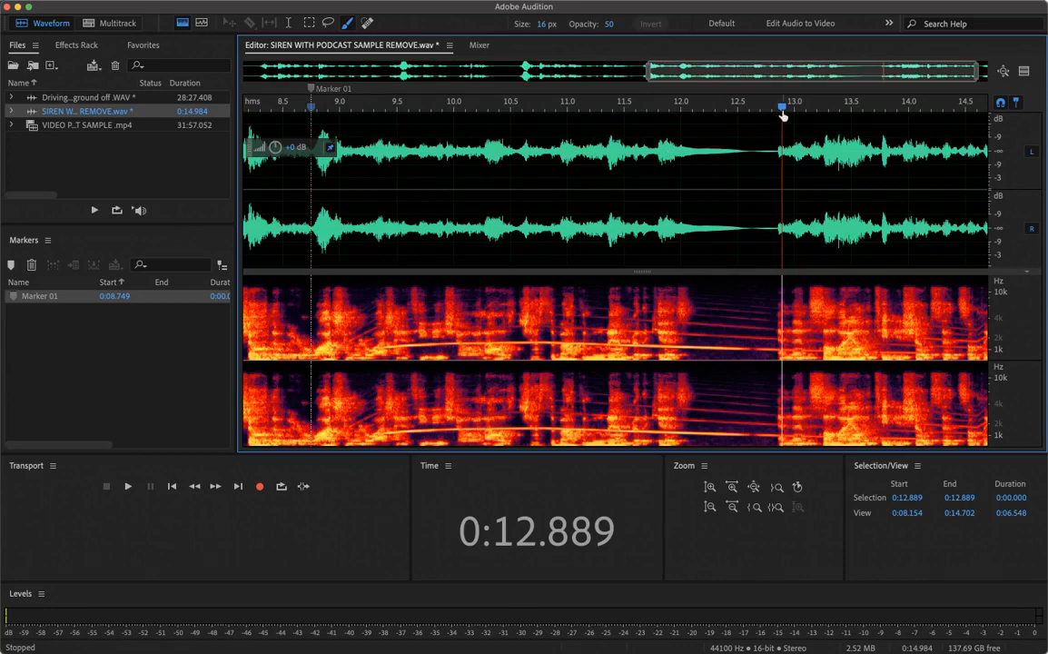
{"action": "left_click_drag", "start_coordinate": [783, 110], "coordinate": [317, 138]}
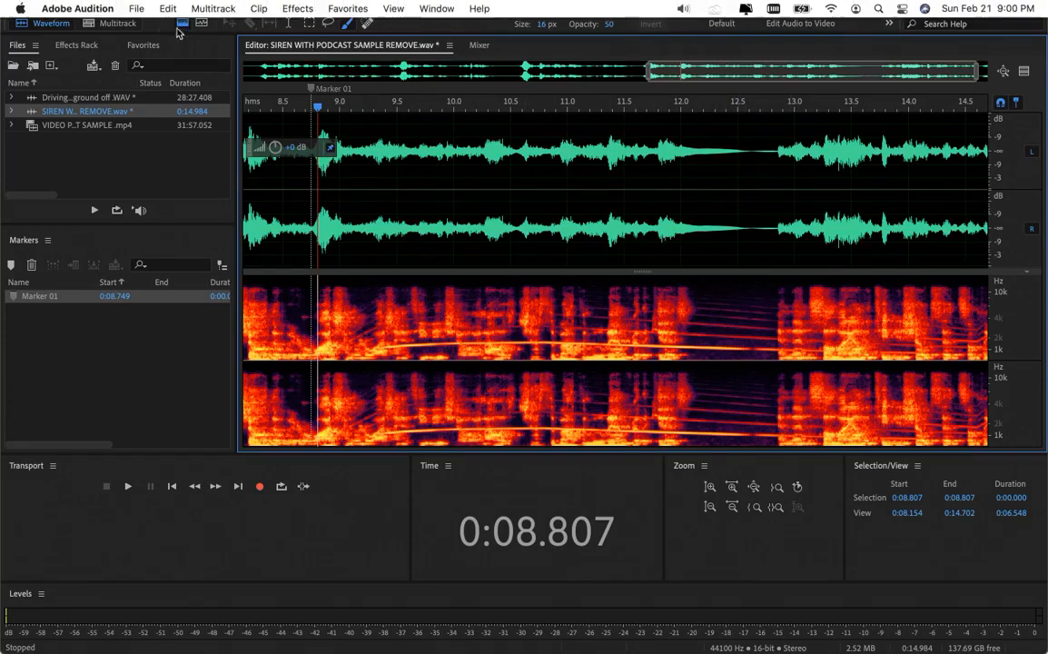
Try to paint a selection along the siren's curved traces from about 0:08.9 to 0:12.9 with a 16 to 18 px brush
{"action": "mouse_move", "coordinate": [134, 2]}
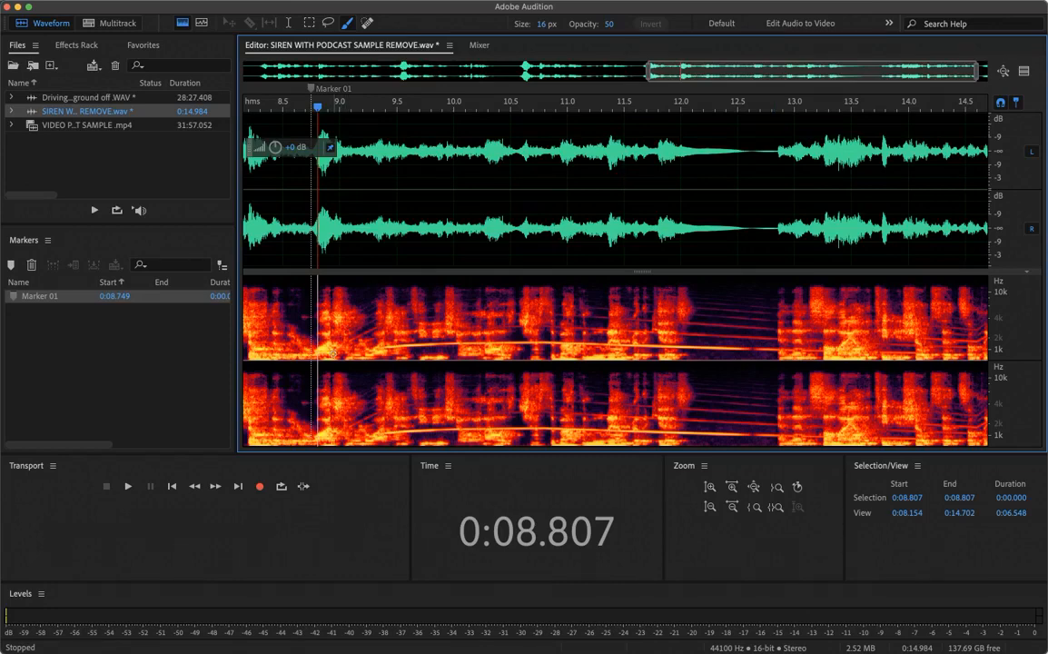
{"action": "mouse_move", "coordinate": [332, 354]}
{"action": "left_mouse_down"}
{"action": "mouse_move", "coordinate": [403, 324]}
{"action": "mouse_move", "coordinate": [478, 315]}
{"action": "mouse_move", "coordinate": [686, 316]}
{"action": "left_mouse_up"}
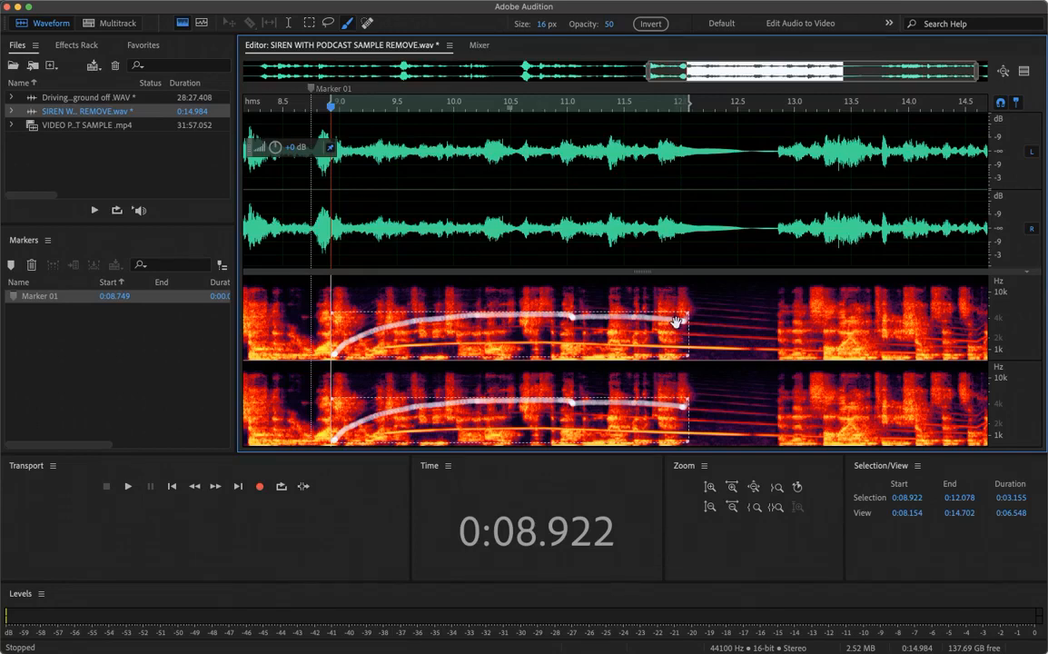
{"action": "left_click_drag", "start_coordinate": [686, 318], "coordinate": [773, 328]}
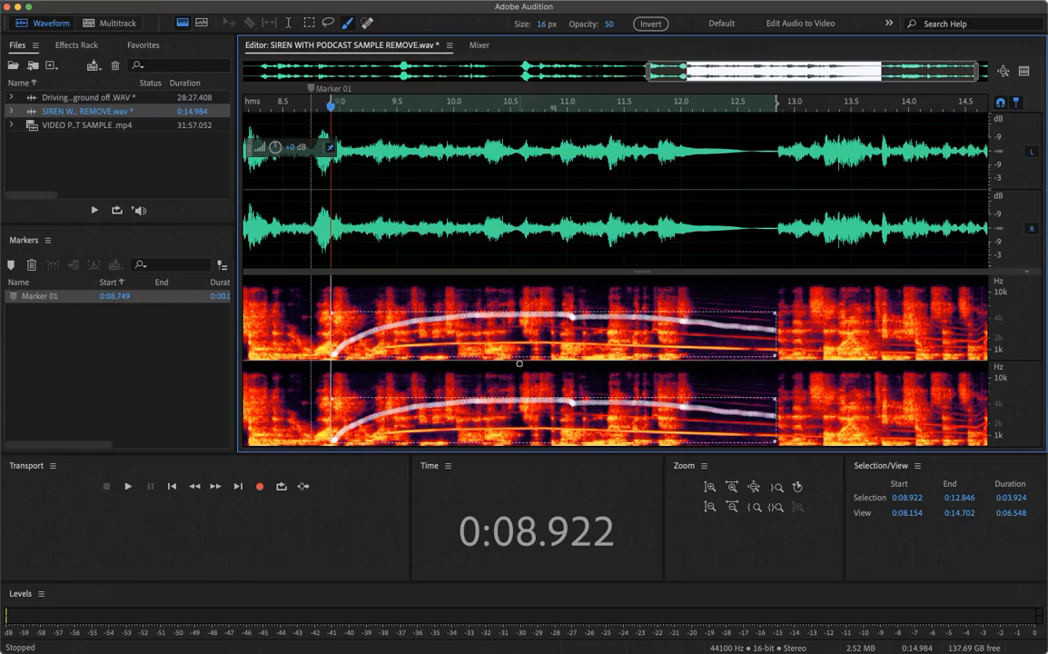
{"action": "mouse_move", "coordinate": [351, 354]}
{"action": "left_mouse_down"}
{"action": "mouse_move", "coordinate": [447, 344]}
{"action": "mouse_move", "coordinate": [773, 351]}
{"action": "mouse_move", "coordinate": [713, 349]}
{"action": "mouse_move", "coordinate": [729, 311]}
{"action": "left_mouse_up"}
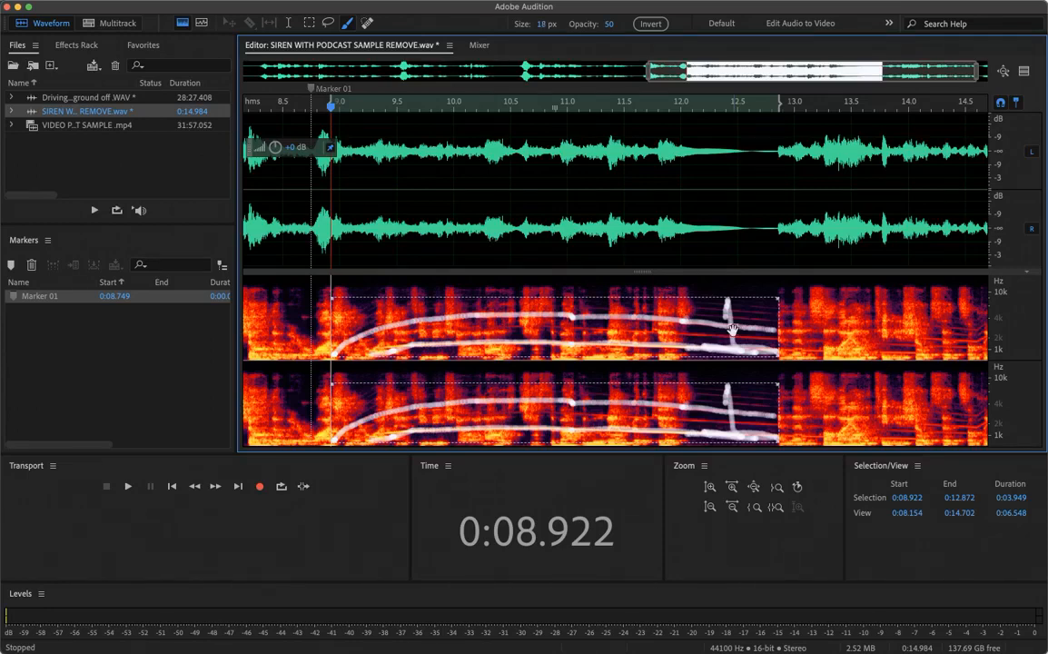
{"action": "double_click", "coordinate": [736, 331]}
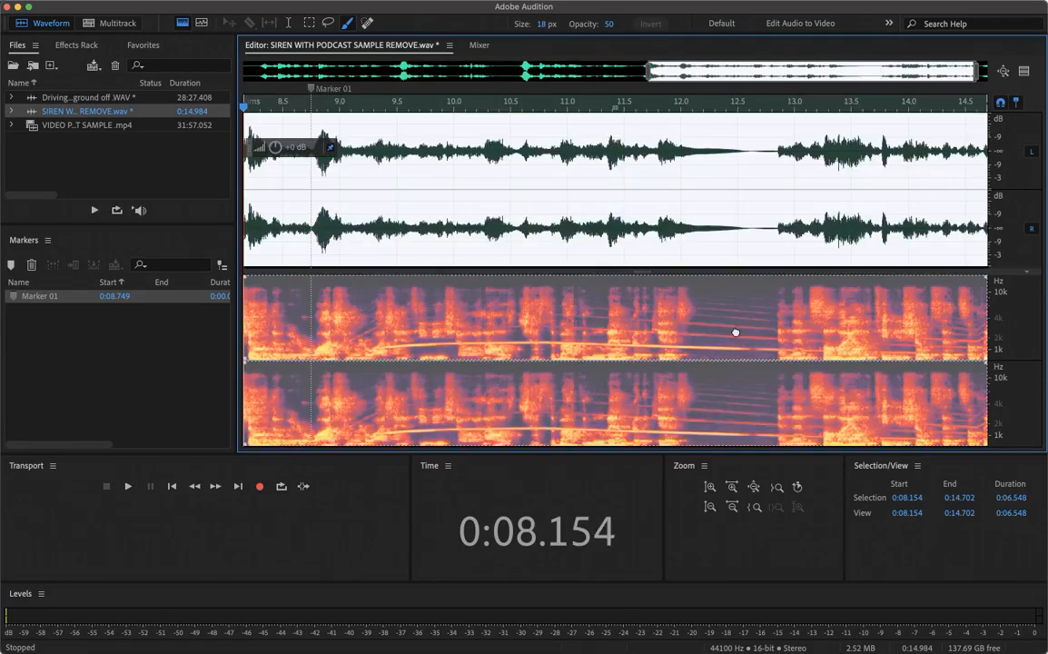
Clear the selection and paint a new one along the siren's bright lower trace from about 0:09.8 to 0:12.9 with an 18 px brush
{"action": "left_click", "coordinate": [752, 221]}
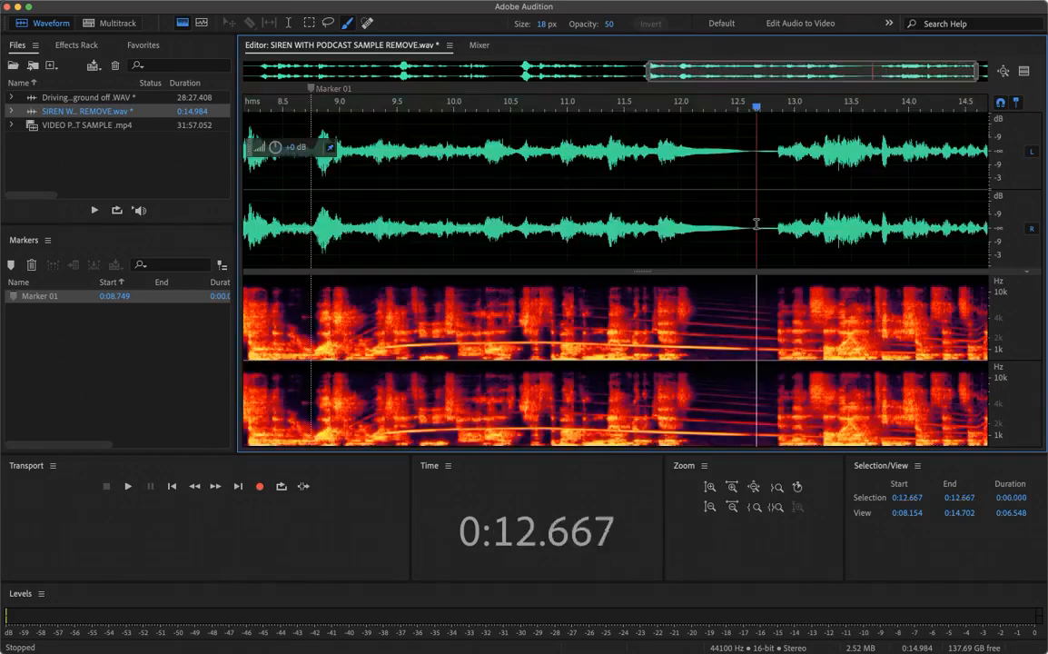
{"action": "left_click", "coordinate": [736, 347]}
{"action": "left_click", "coordinate": [747, 348]}
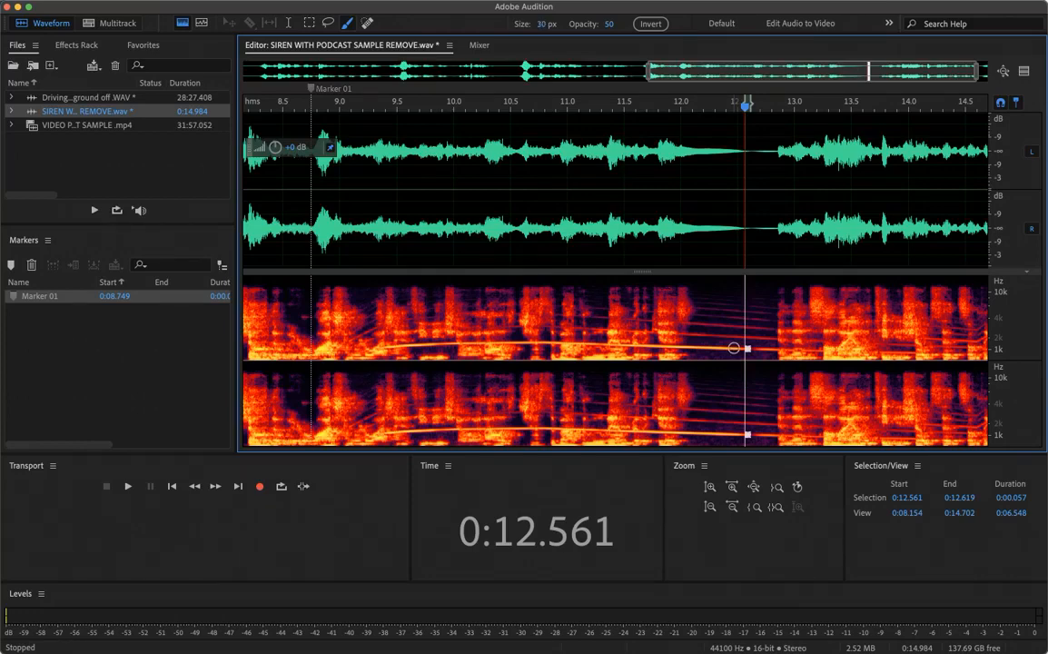
{"action": "key", "text": "bracketright"}
{"action": "key", "text": "bracketright"}
{"action": "key", "text": "bracketright"}
{"action": "key", "text": "bracketright"}
{"action": "key", "text": "bracketright"}
{"action": "key", "text": "bracketright"}
{"action": "key", "text": "bracketright"}
{"action": "key", "text": "bracketleft"}
{"action": "key", "text": "bracketleft"}
{"action": "key", "text": "bracketleft"}
{"action": "key", "text": "bracketleft"}
{"action": "key", "text": "bracketleft"}
{"action": "key", "text": "bracketleft"}
{"action": "key", "text": "bracketleft"}
{"action": "key", "text": "bracketleft"}
{"action": "key", "text": "bracketleft"}
{"action": "key", "text": "bracketleft"}
{"action": "left_click_drag", "start_coordinate": [774, 350], "coordinate": [431, 344]}
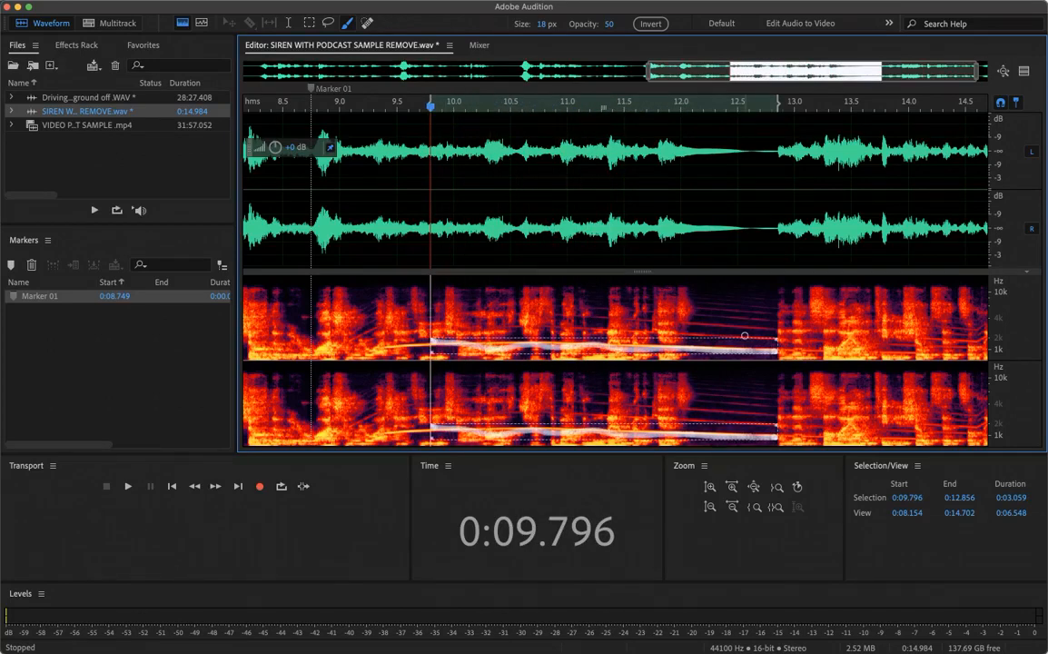
Extend the painted selection over the siren's other traces and harmonics, covering about 0:09.0 to 0:14.86
{"action": "mouse_move", "coordinate": [776, 338]}
{"action": "left_mouse_down"}
{"action": "mouse_move", "coordinate": [682, 334]}
{"action": "mouse_move", "coordinate": [740, 325]}
{"action": "mouse_move", "coordinate": [683, 324]}
{"action": "mouse_move", "coordinate": [766, 313]}
{"action": "mouse_move", "coordinate": [707, 306]}
{"action": "mouse_move", "coordinate": [773, 298]}
{"action": "mouse_move", "coordinate": [749, 294]}
{"action": "mouse_move", "coordinate": [694, 310]}
{"action": "mouse_move", "coordinate": [772, 320]}
{"action": "mouse_move", "coordinate": [695, 329]}
{"action": "mouse_move", "coordinate": [793, 350]}
{"action": "mouse_move", "coordinate": [1002, 350]}
{"action": "left_mouse_up"}
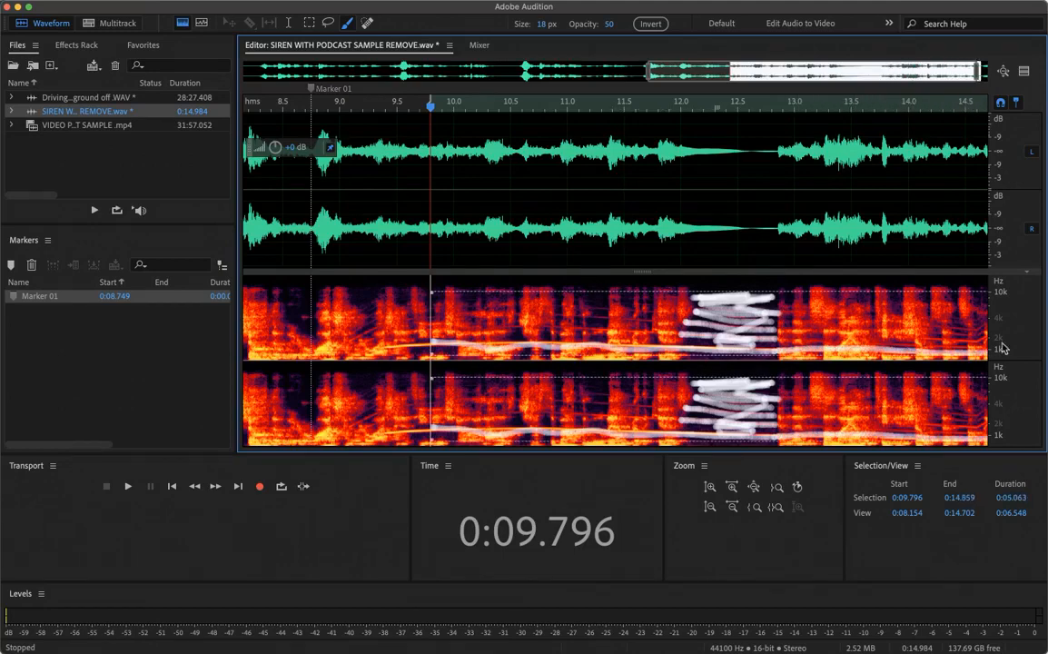
{"action": "mouse_move", "coordinate": [777, 342]}
{"action": "left_mouse_down"}
{"action": "mouse_move", "coordinate": [984, 338]}
{"action": "mouse_move", "coordinate": [948, 342]}
{"action": "mouse_move", "coordinate": [987, 328]}
{"action": "mouse_move", "coordinate": [940, 328]}
{"action": "mouse_move", "coordinate": [988, 316]}
{"action": "left_mouse_up"}
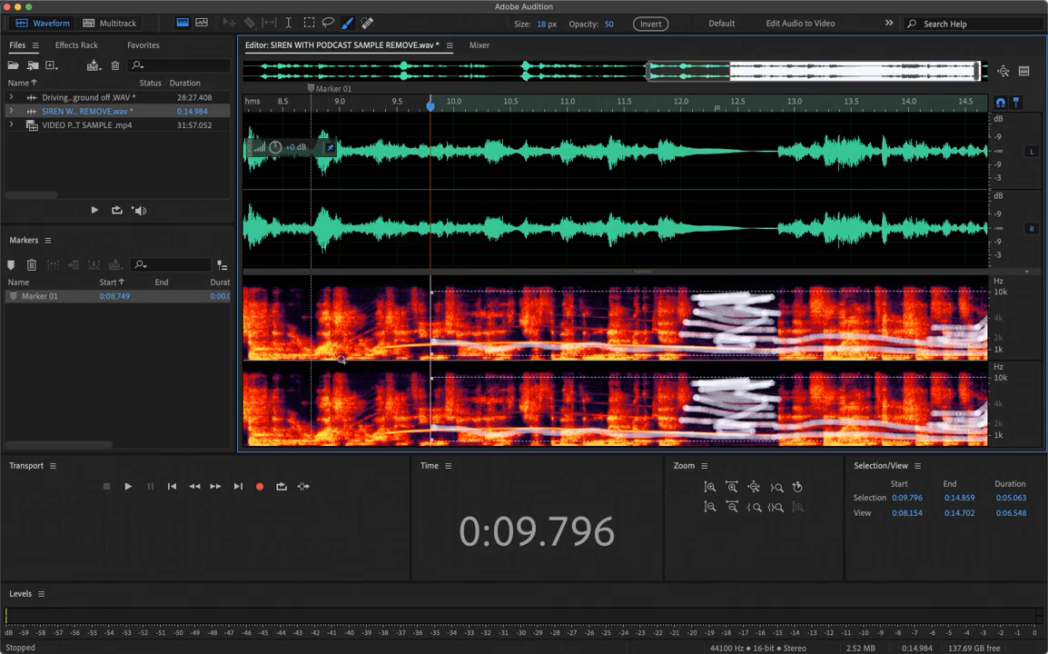
{"action": "mouse_move", "coordinate": [342, 358]}
{"action": "left_mouse_down"}
{"action": "mouse_move", "coordinate": [396, 333]}
{"action": "mouse_move", "coordinate": [699, 340]}
{"action": "left_mouse_up"}
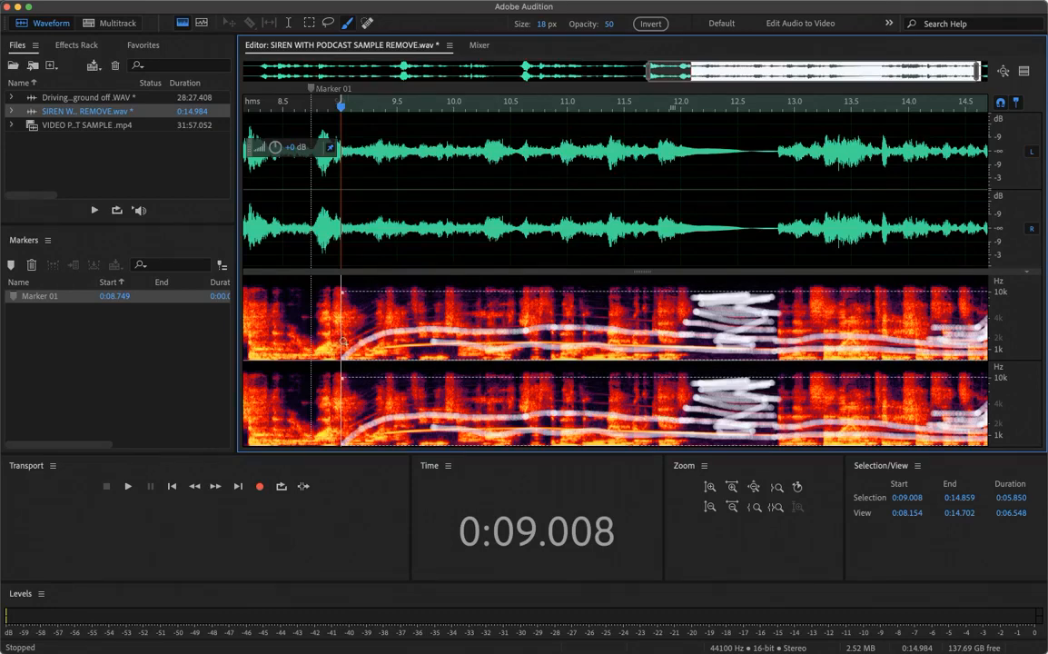
{"action": "mouse_move", "coordinate": [341, 351]}
{"action": "left_mouse_down"}
{"action": "mouse_move", "coordinate": [386, 325]}
{"action": "mouse_move", "coordinate": [442, 315]}
{"action": "mouse_move", "coordinate": [627, 322]}
{"action": "left_mouse_up"}
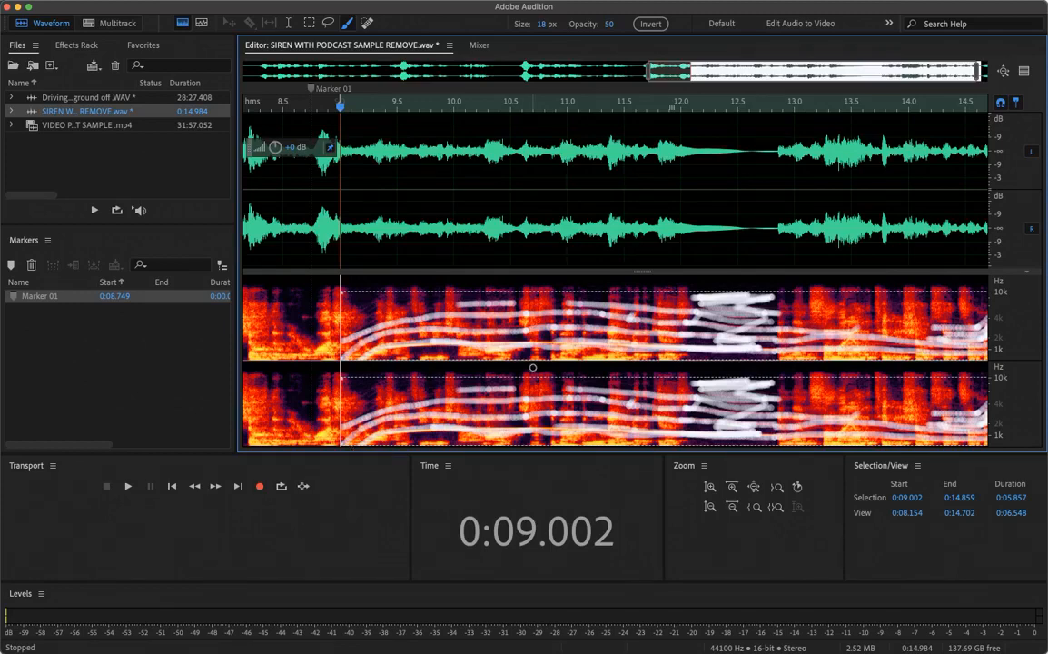
Learn a sound model from the painted siren selection and accept the notice
{"action": "right_click", "coordinate": [540, 319]}
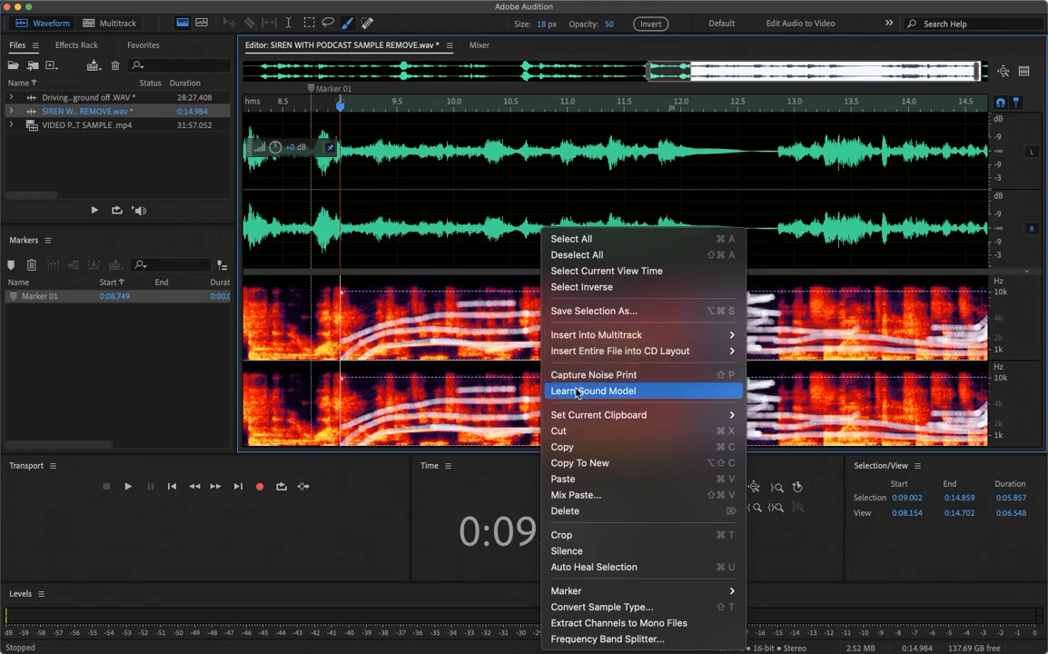
{"action": "left_click", "coordinate": [621, 392]}
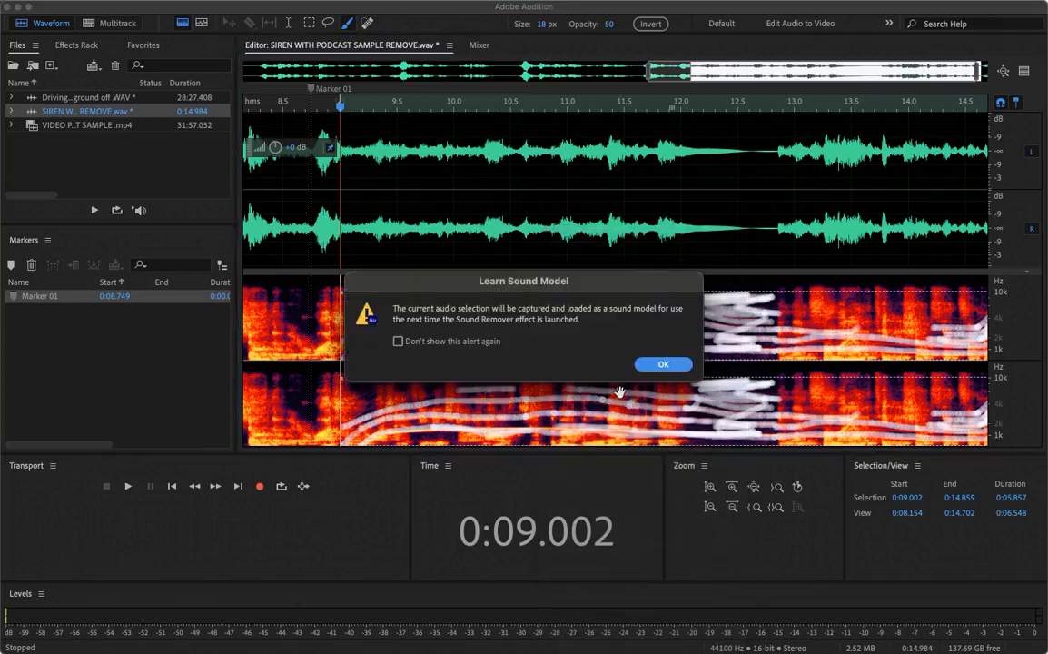
{"action": "left_click", "coordinate": [660, 365]}
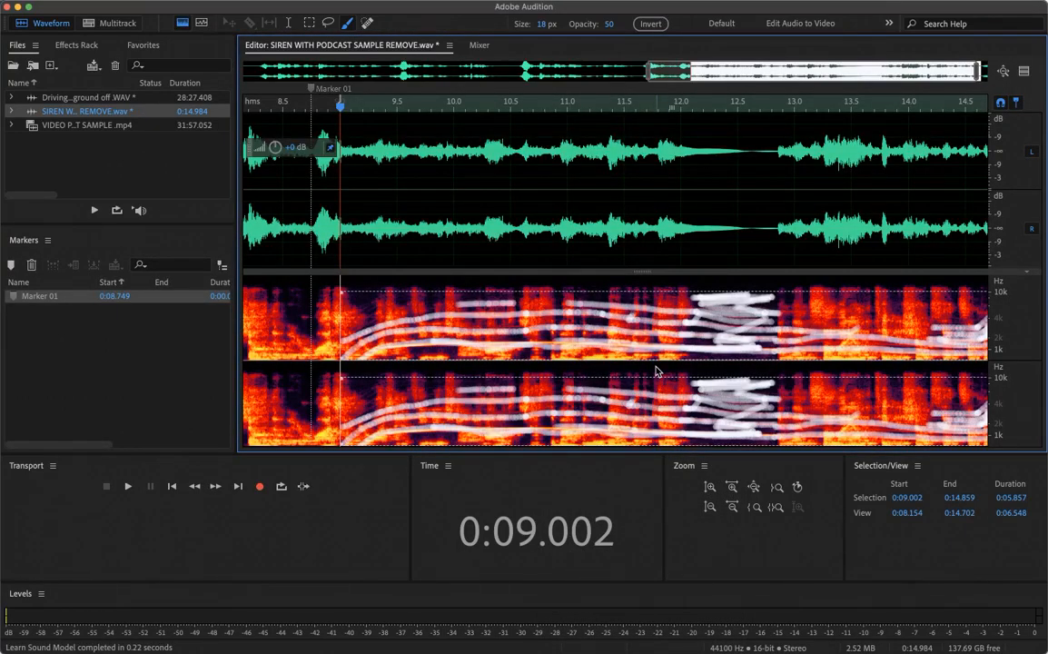
Clear the selection and apply Sound Remover to the whole file with the learned sound model and the Default preset
{"action": "left_click", "coordinate": [310, 264]}
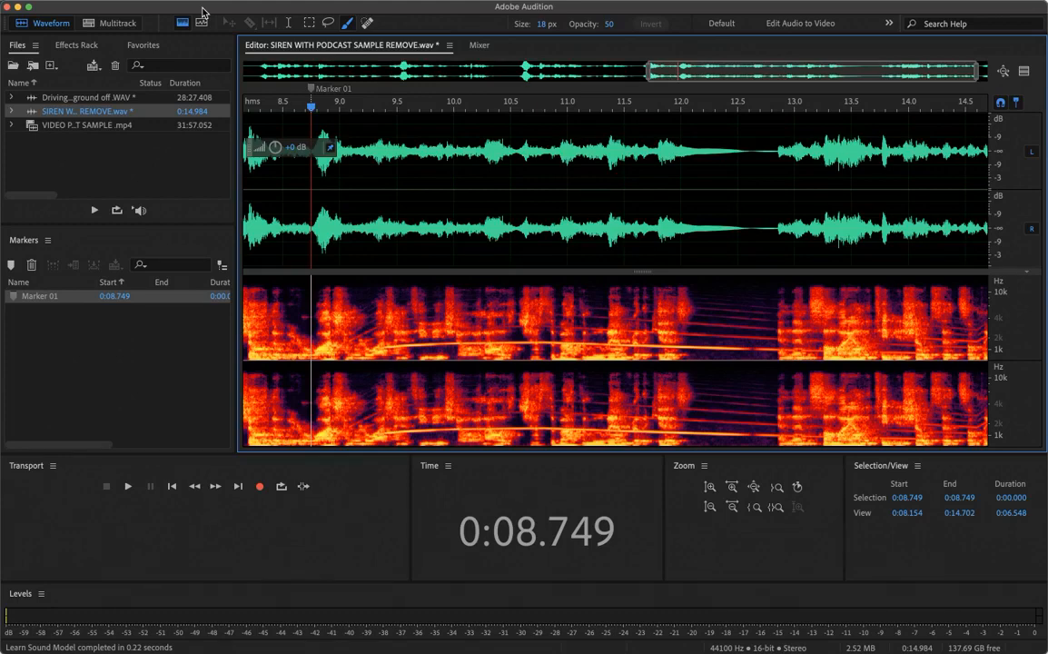
{"action": "mouse_move", "coordinate": [188, 6]}
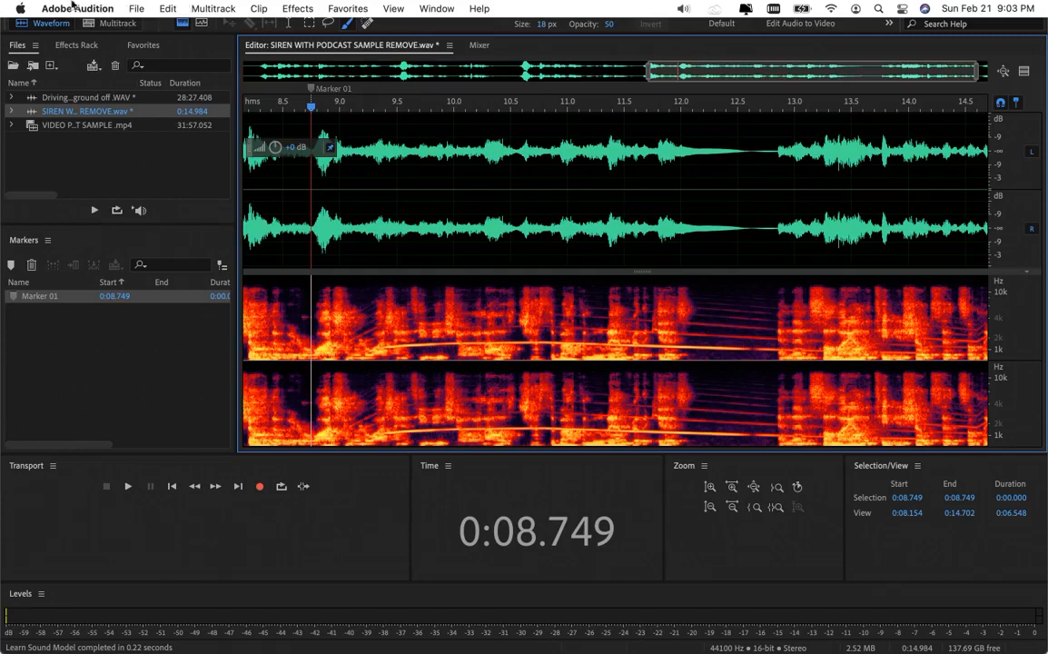
{"action": "left_click", "coordinate": [297, 9]}
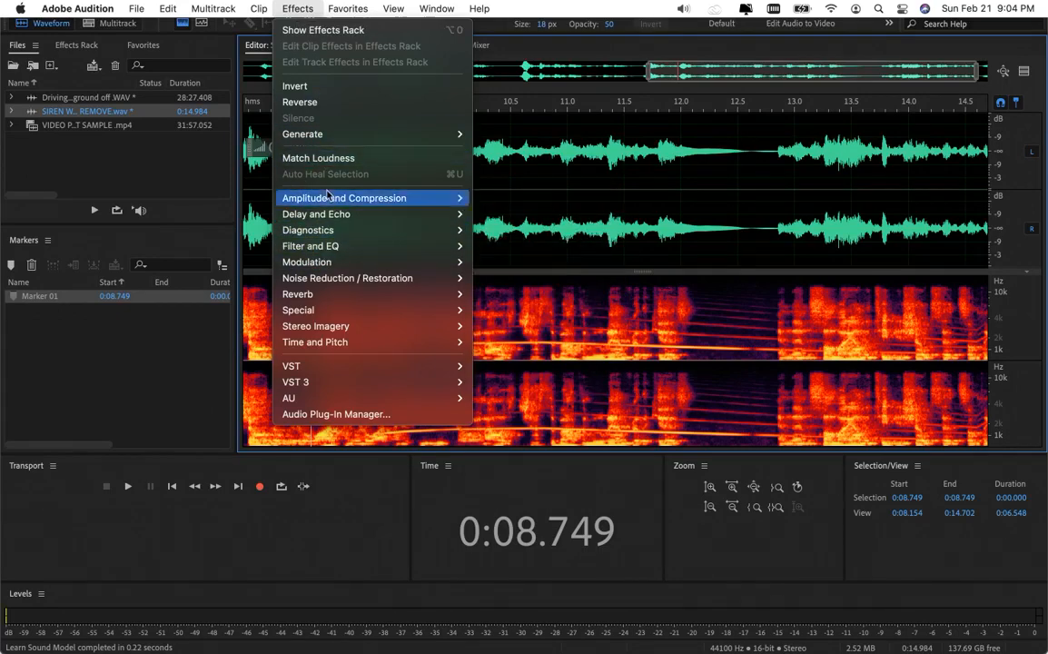
{"action": "mouse_move", "coordinate": [340, 255]}
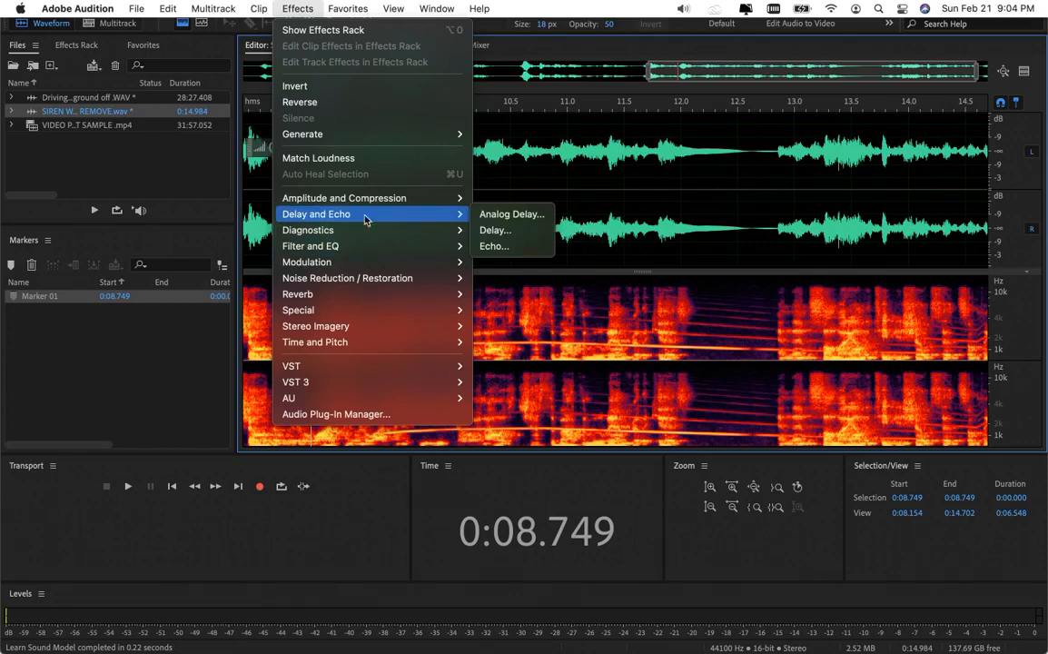
{"action": "mouse_move", "coordinate": [427, 201]}
{"action": "mouse_move", "coordinate": [403, 278]}
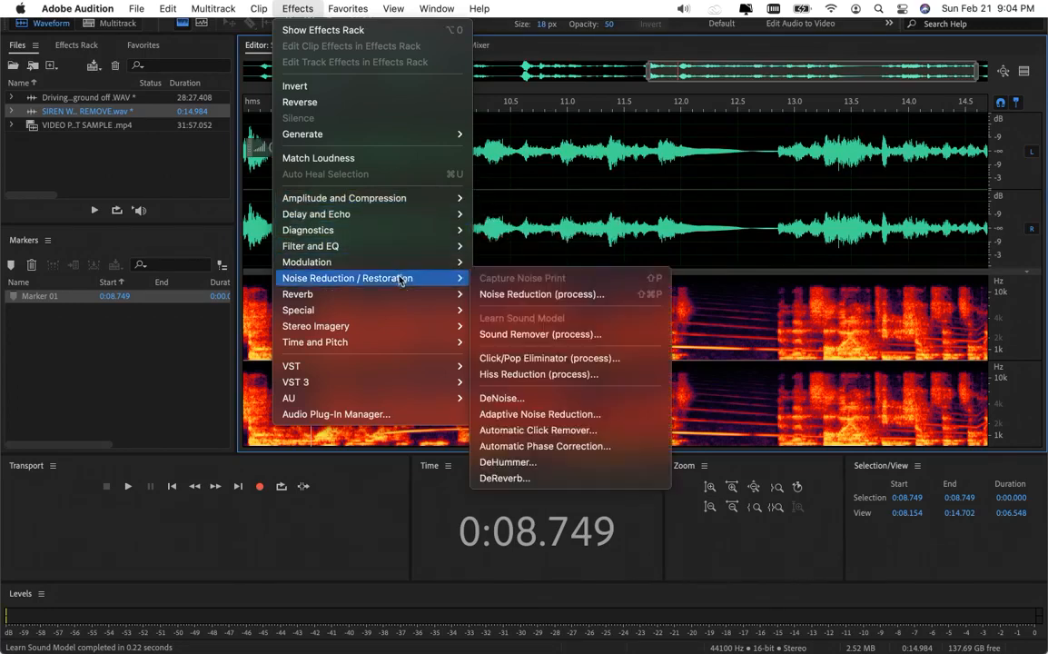
{"action": "left_click", "coordinate": [512, 336]}
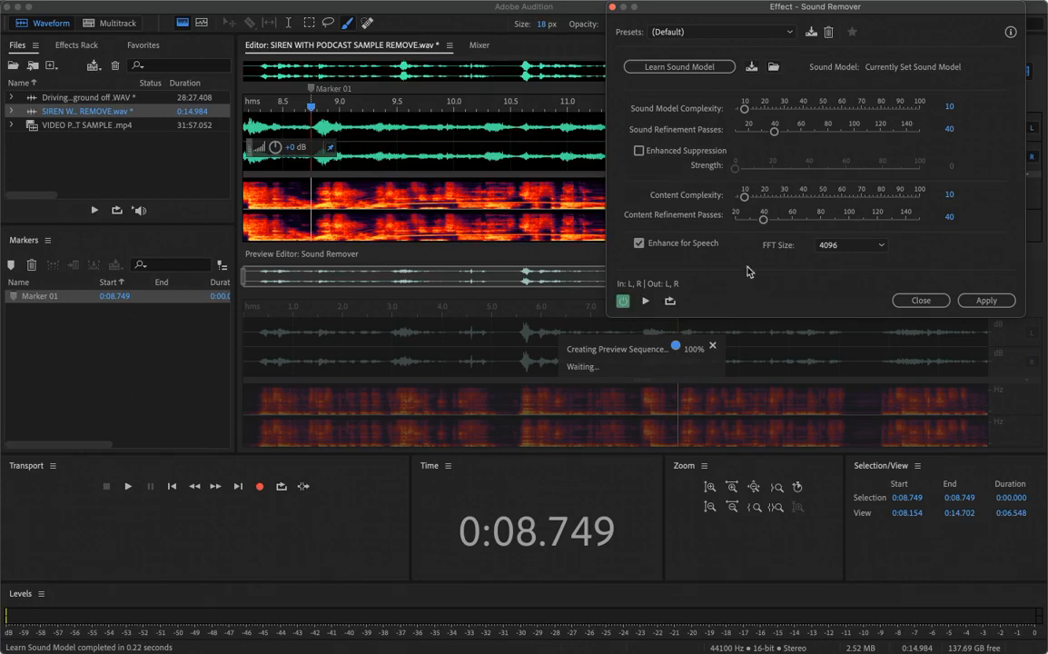
{"action": "left_click_drag", "start_coordinate": [883, 14], "coordinate": [299, 38]}
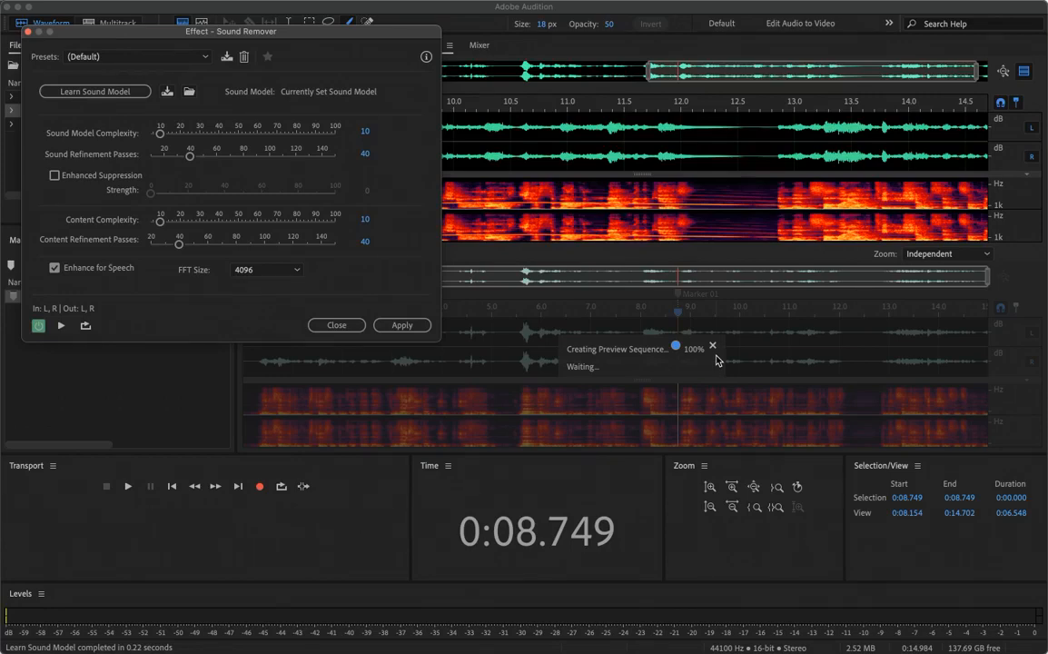
{"action": "left_click", "coordinate": [402, 326]}
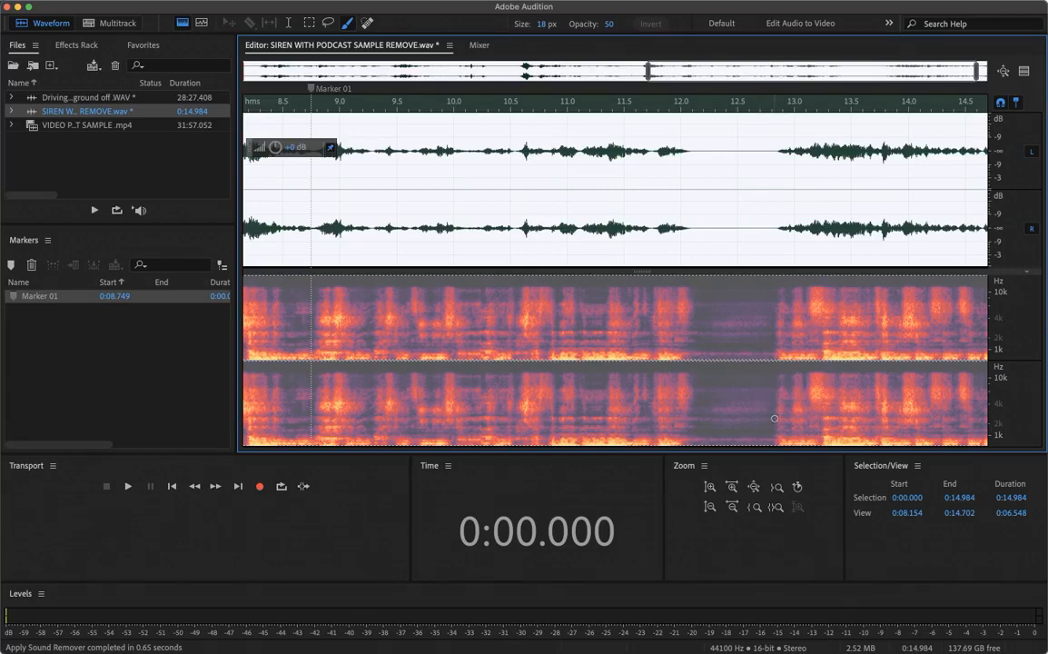
Play the processed siren passage from about 0:11.0
{"action": "left_click", "coordinate": [727, 240]}
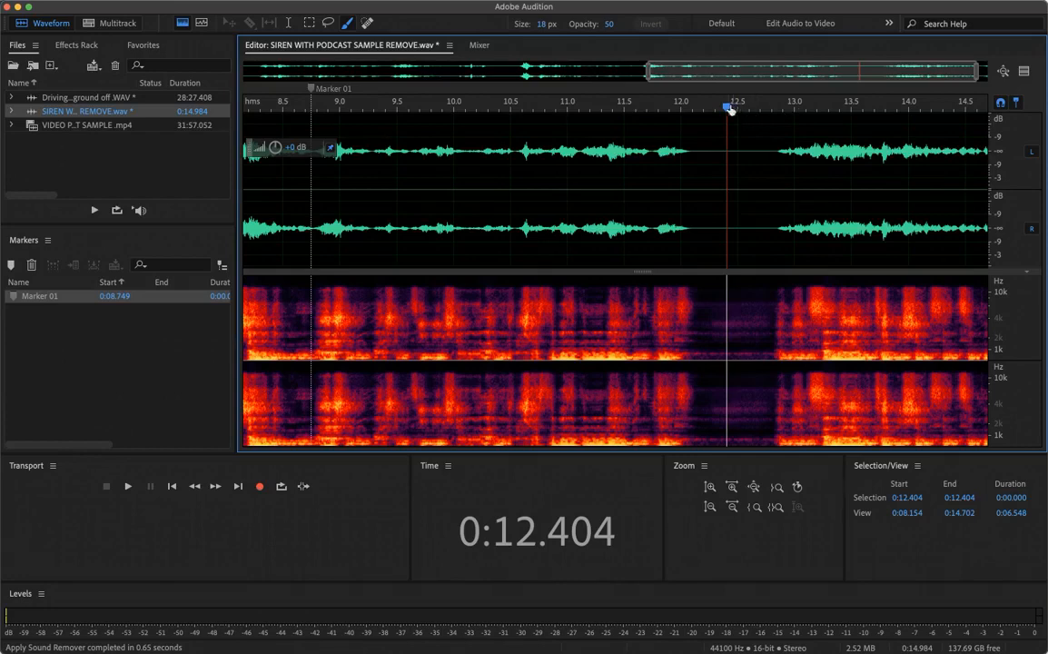
{"action": "left_click_drag", "start_coordinate": [728, 107], "coordinate": [567, 123]}
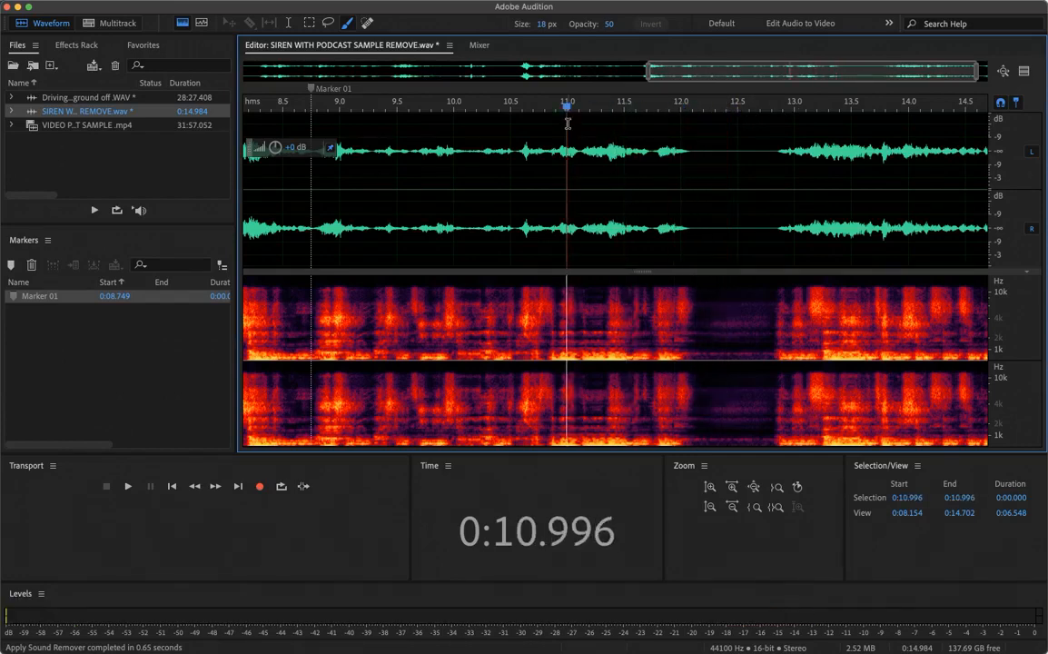
{"action": "key", "text": "space"}
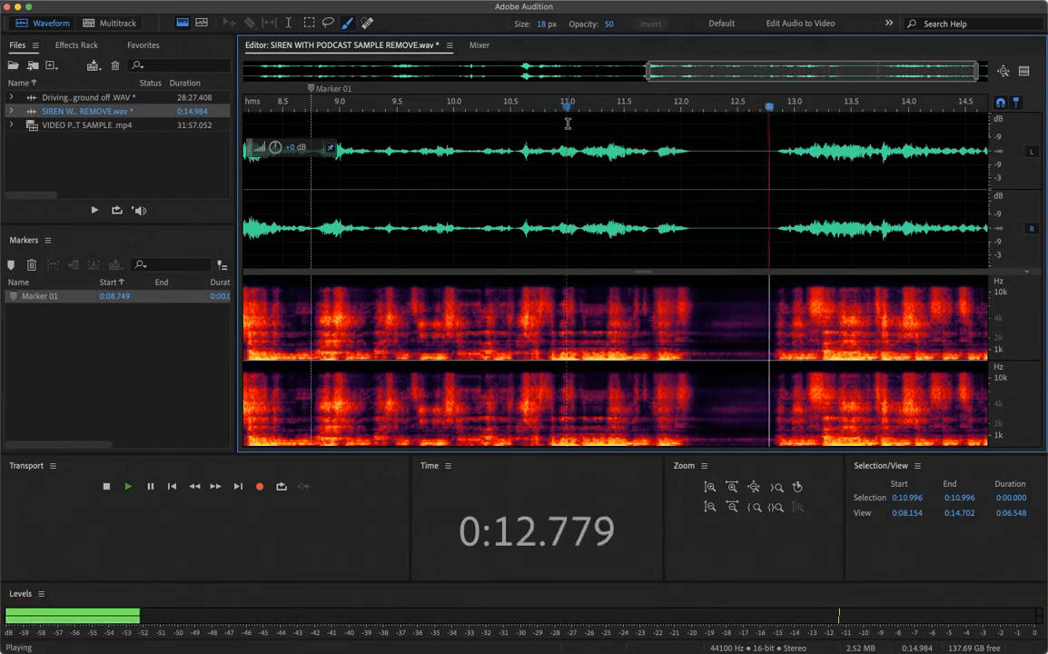
{"action": "key", "text": "space"}
Raise the system volume and replay the speech gap from about 0:12.1 to 0:12.9 twice to check for siren residue
{"action": "left_click_drag", "start_coordinate": [791, 103], "coordinate": [691, 113]}
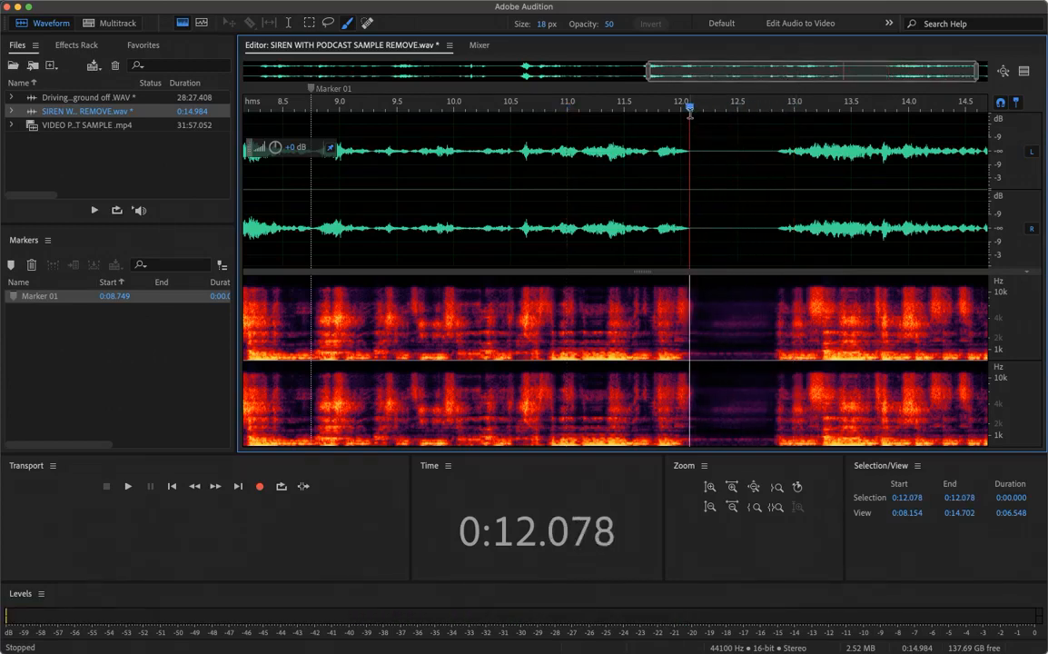
{"action": "key", "text": "XF86AudioRaiseVolume"}
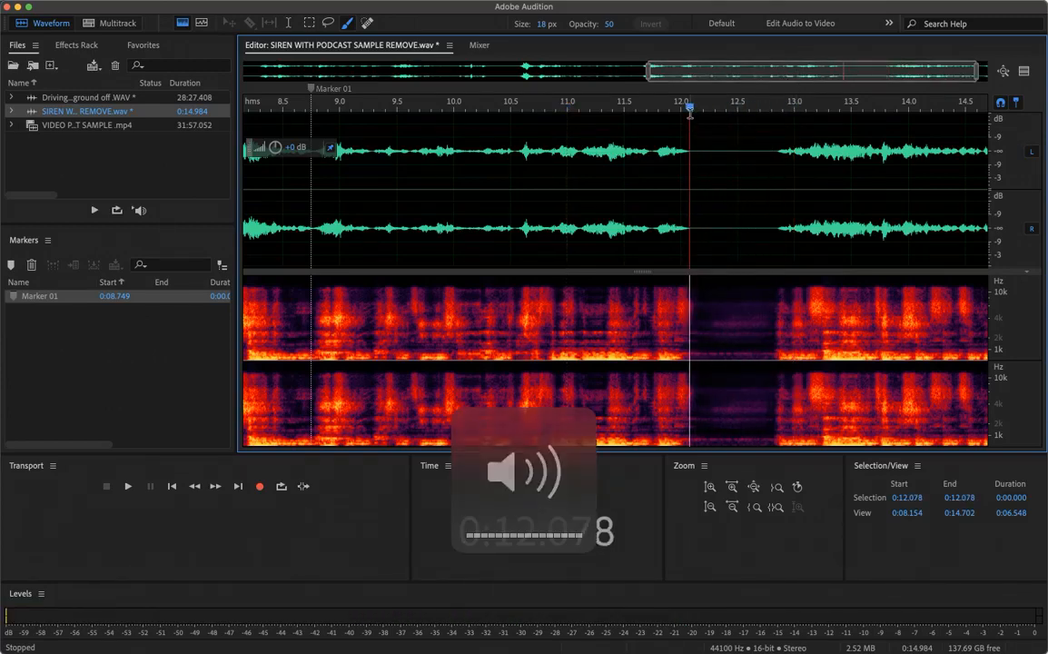
{"action": "key", "text": "space"}
{"action": "key", "text": "space"}
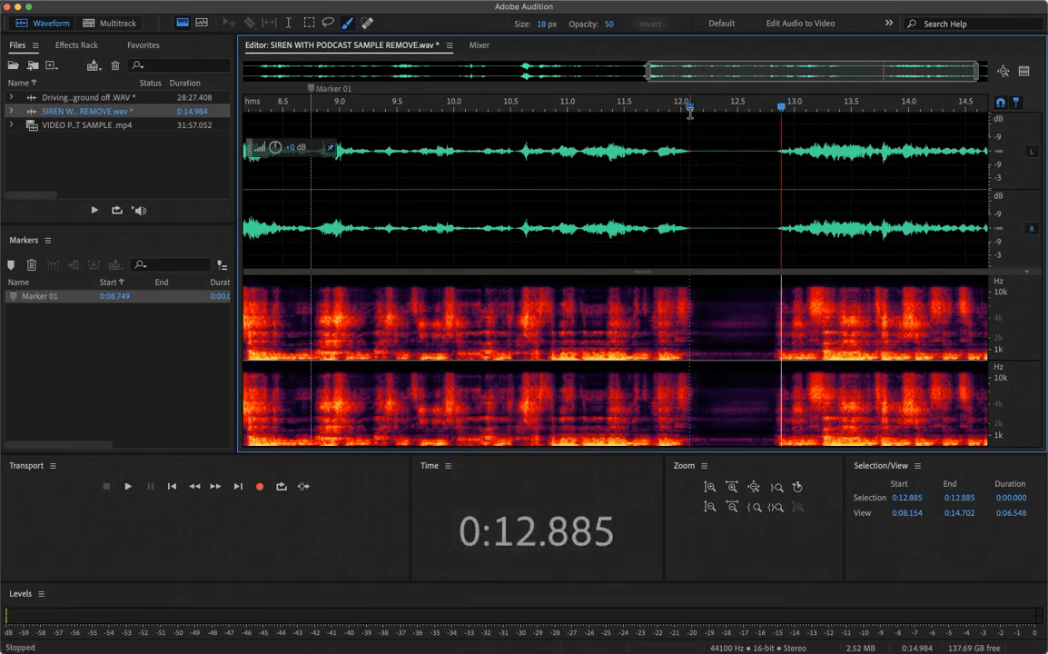
{"action": "left_click", "coordinate": [701, 106]}
{"action": "key", "text": "space"}
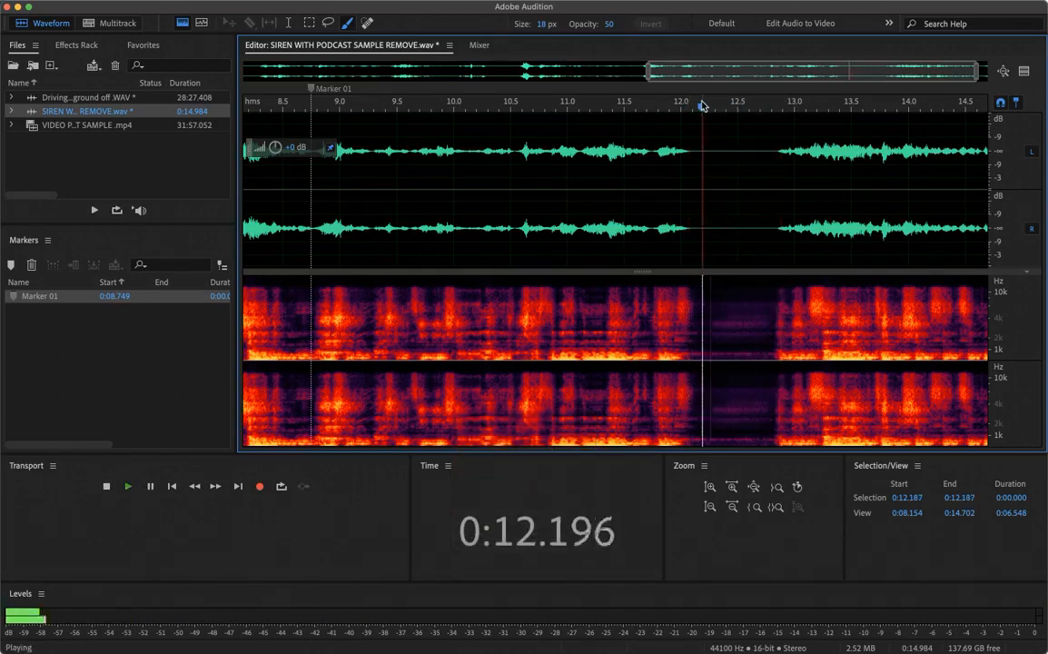
{"action": "key", "text": "space"}
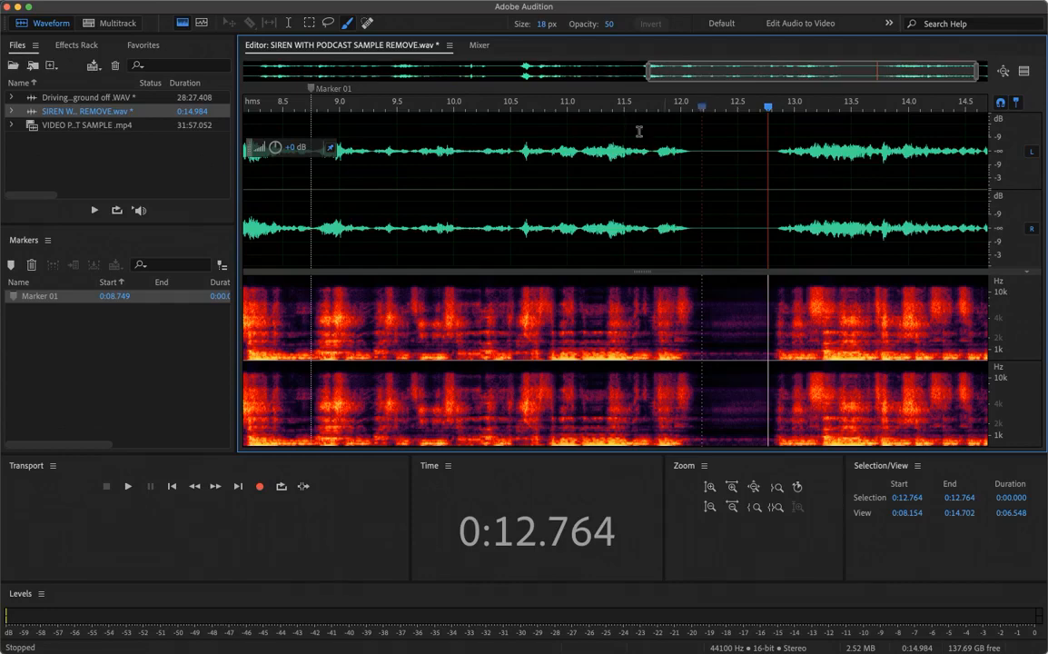
Examine the spectral display of the speech gap around 0:12.4 up close, and return to viewing the whole file
{"action": "left_click_drag", "start_coordinate": [769, 110], "coordinate": [723, 138]}
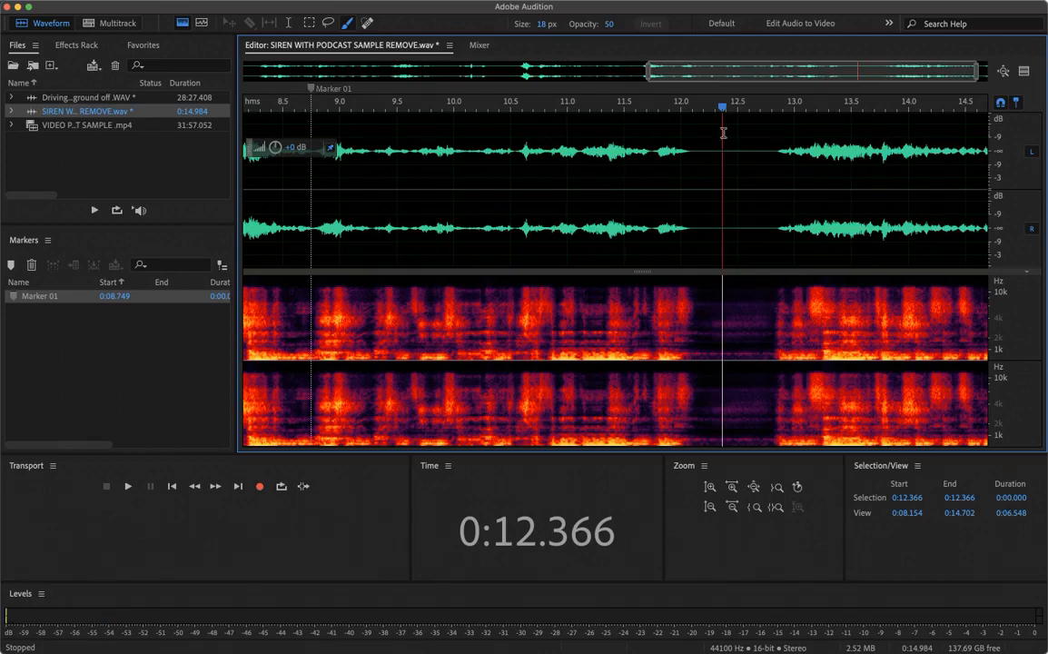
{"action": "left_click", "coordinate": [731, 326]}
{"action": "scroll", "coordinate": [731, 326], "scroll_direction": "up", "scroll_amount": 6}
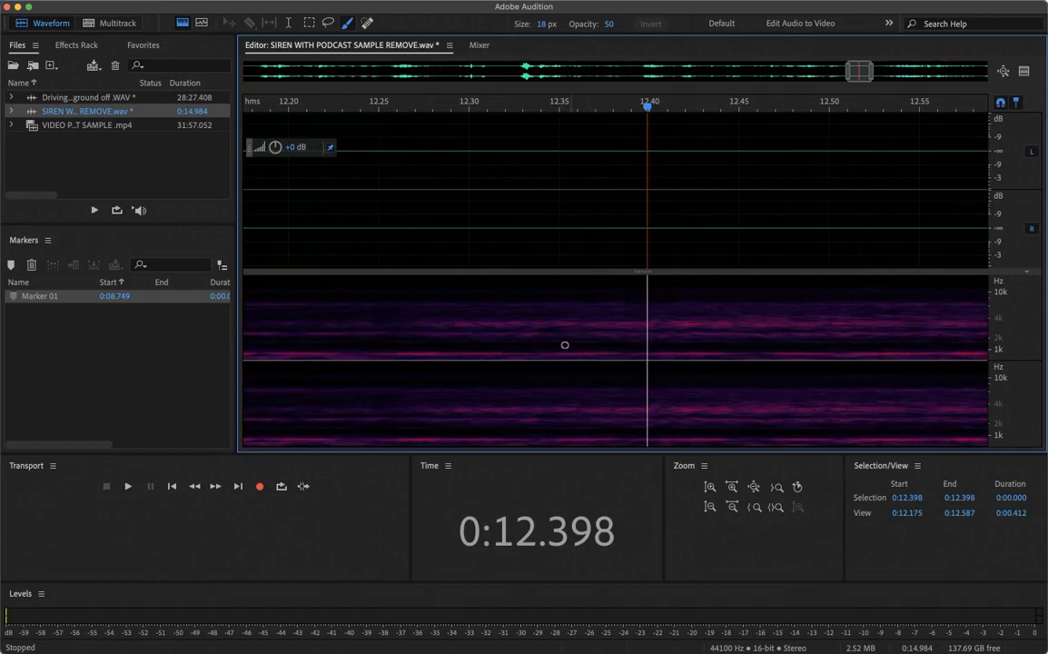
{"action": "scroll", "coordinate": [746, 319], "scroll_direction": "down", "scroll_amount": 2}
{"action": "scroll", "coordinate": [746, 319], "scroll_direction": "down", "scroll_amount": 5}
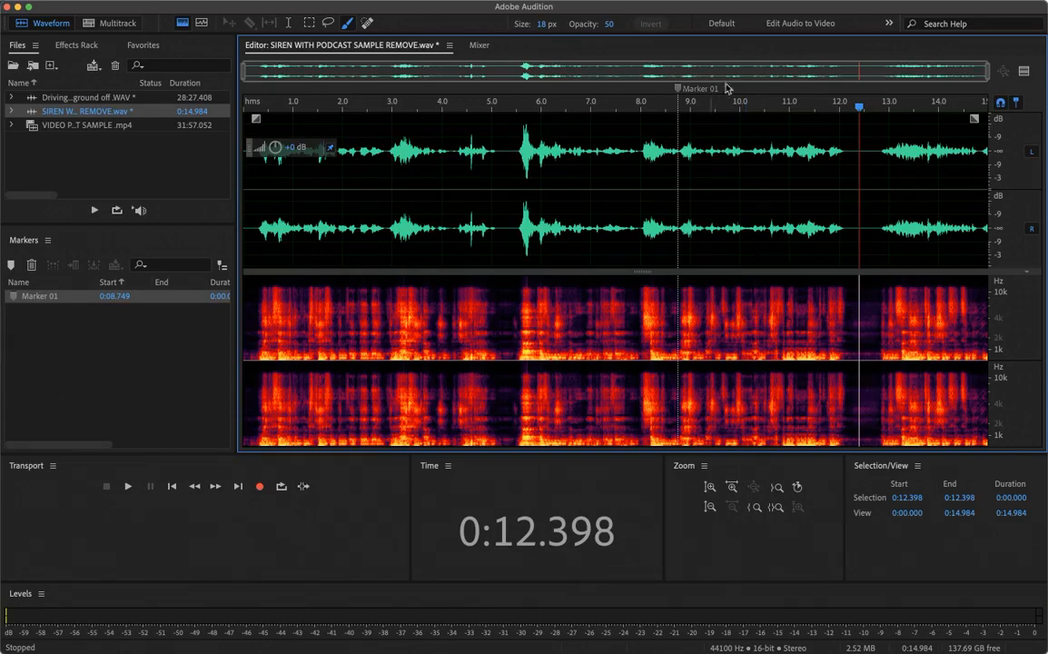
Raise the system volume further and play the processed recording from about 0:02.5 through to its end
{"action": "left_click_drag", "start_coordinate": [860, 107], "coordinate": [368, 151]}
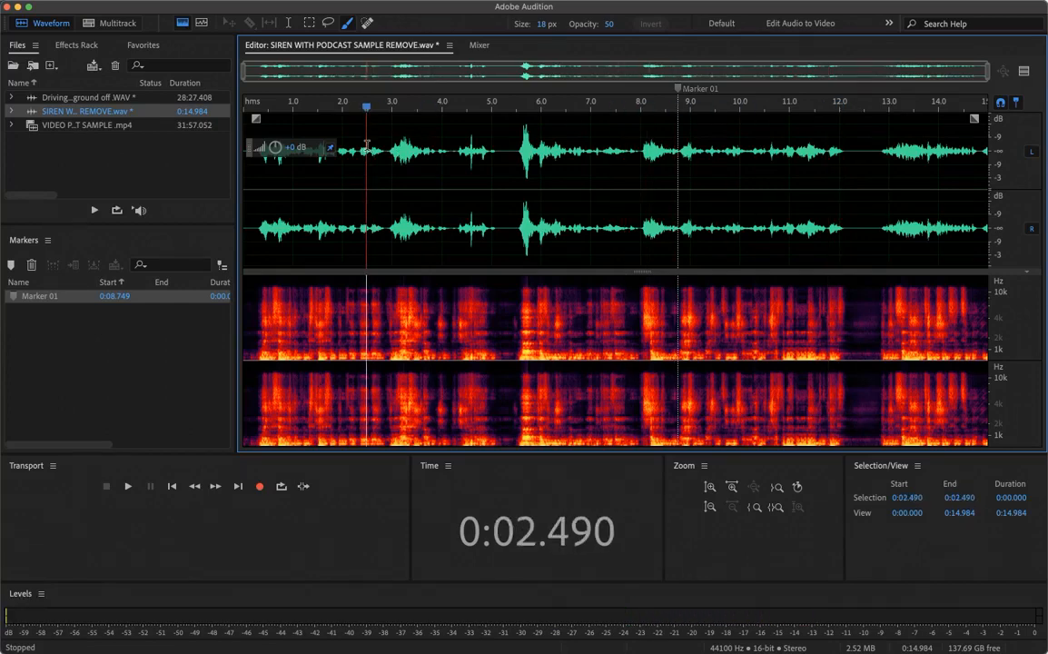
{"action": "key", "text": "XF86AudioRaiseVolume"}
{"action": "key", "text": "XF86AudioRaiseVolume"}
{"action": "key", "text": "space"}
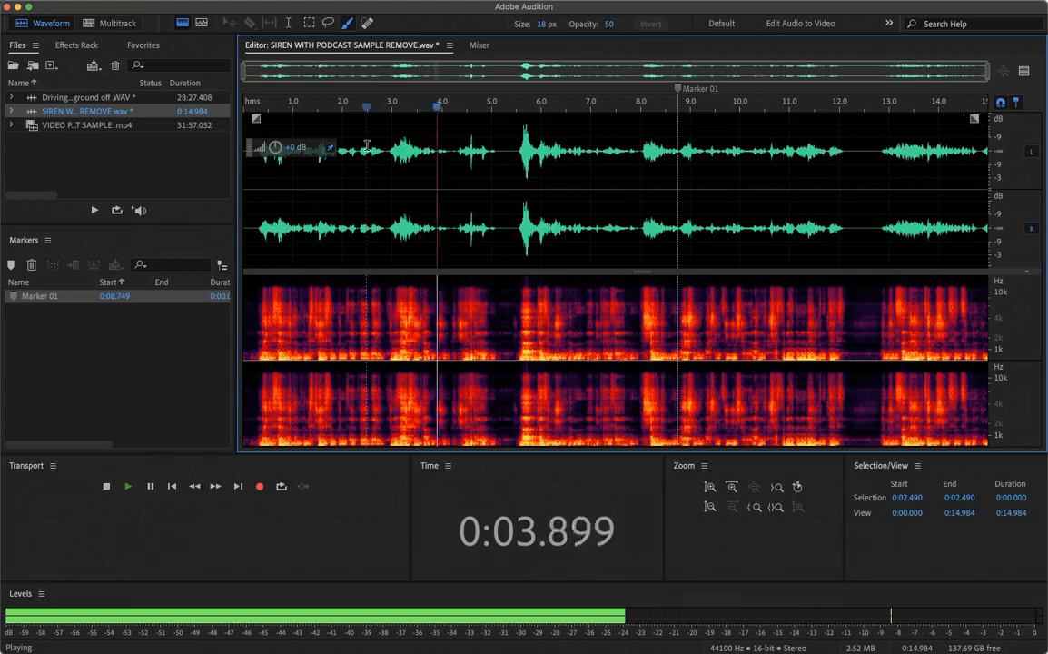
{"action": "key", "text": "XF86AudioRaiseVolume"}
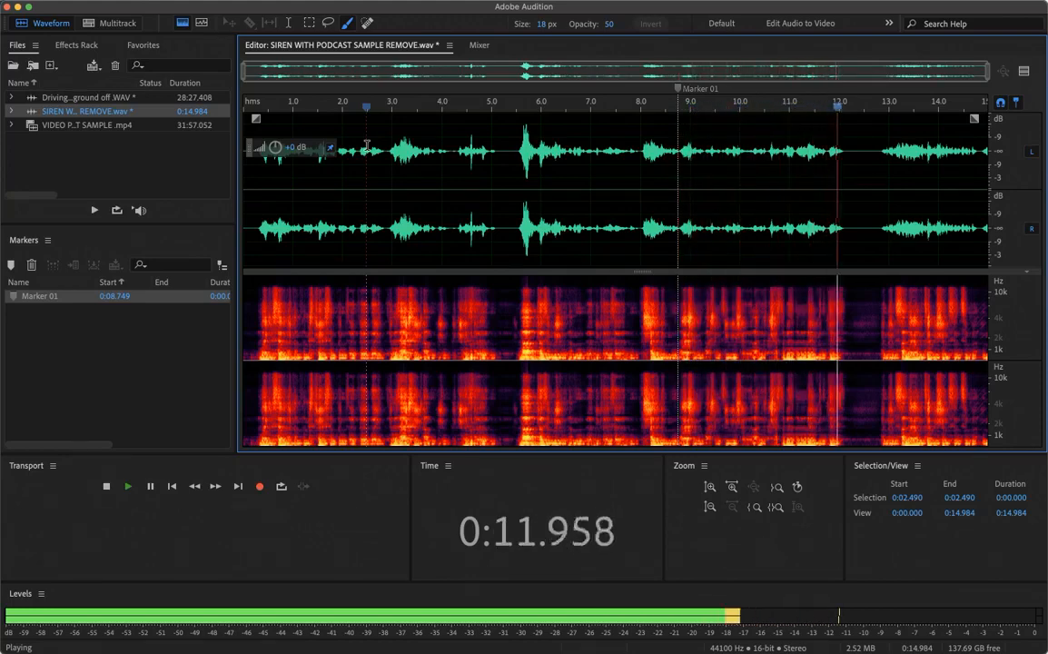
{"action": "key", "text": "space"}
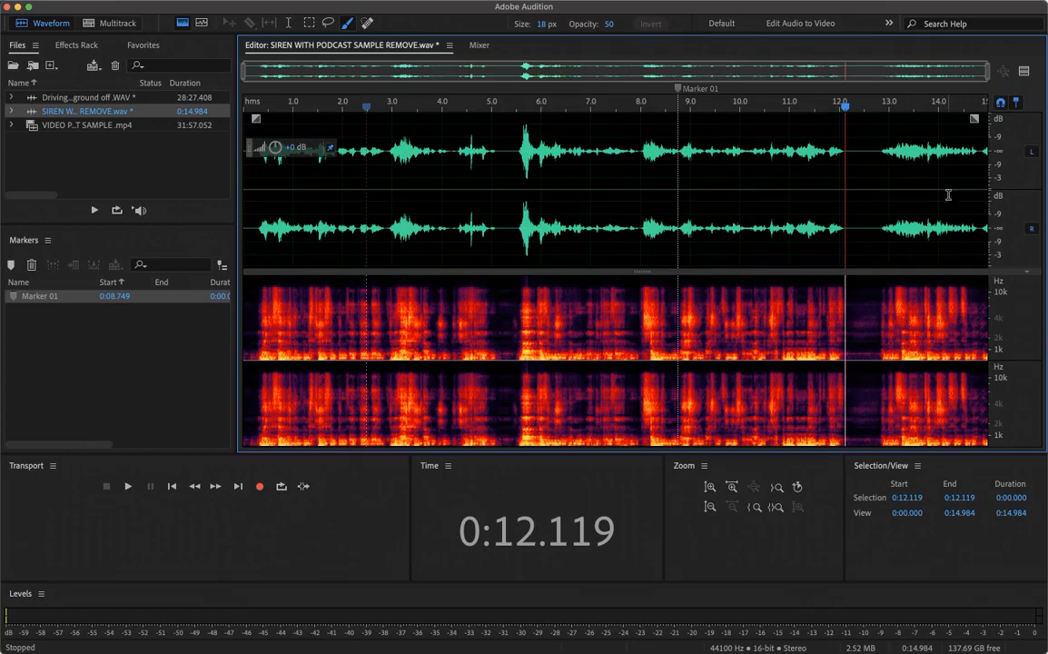
{"action": "key", "text": "space"}
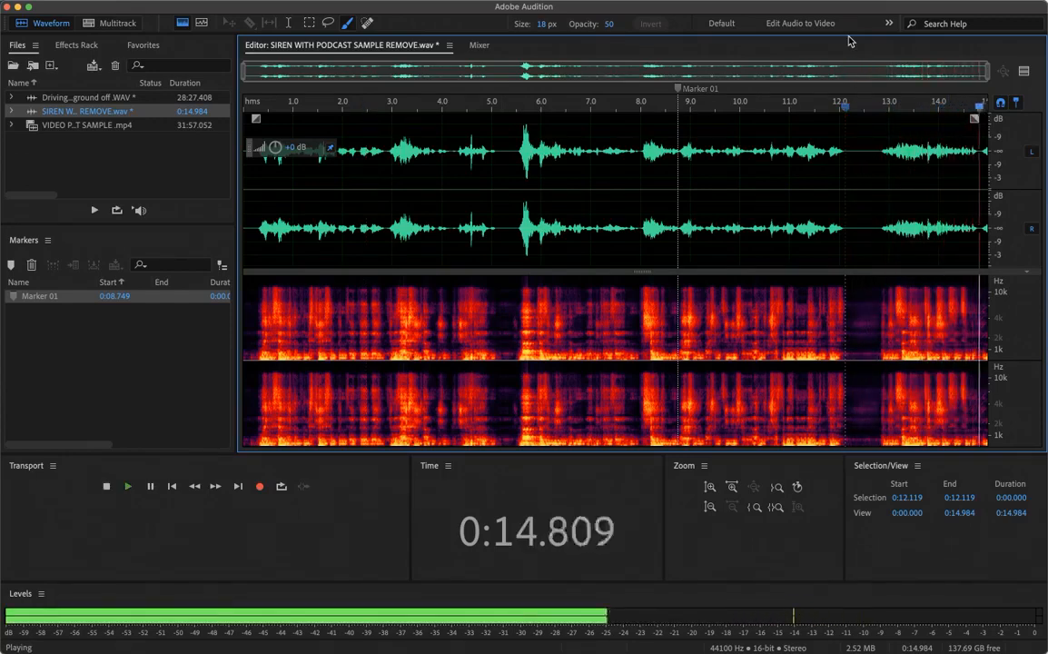
{"action": "key", "text": "space"}
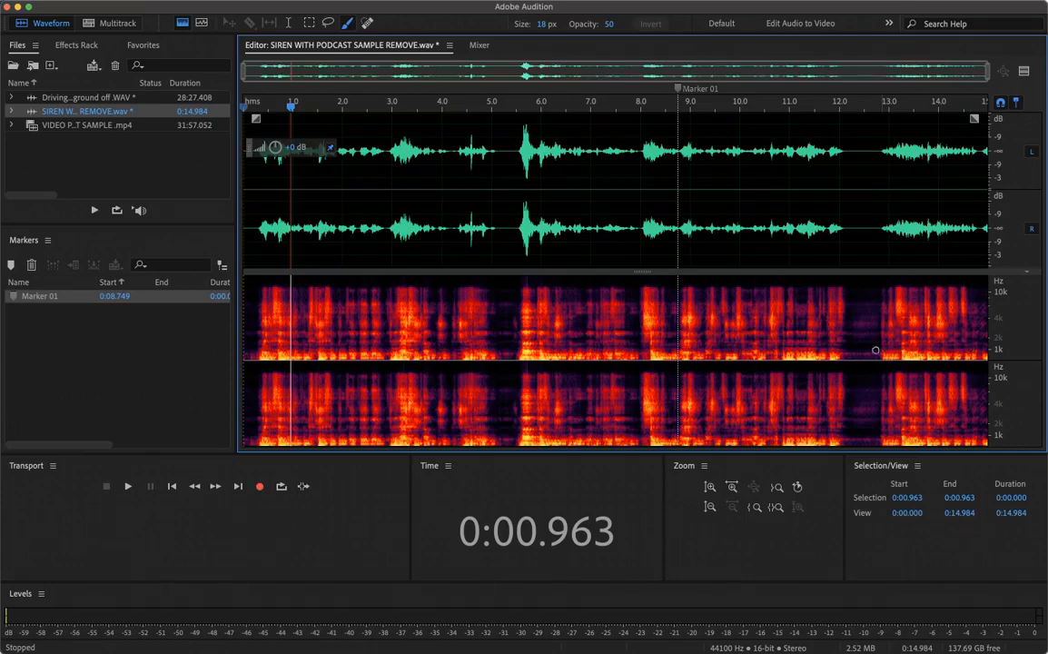
{"action": "left_click", "coordinate": [320, 220]}
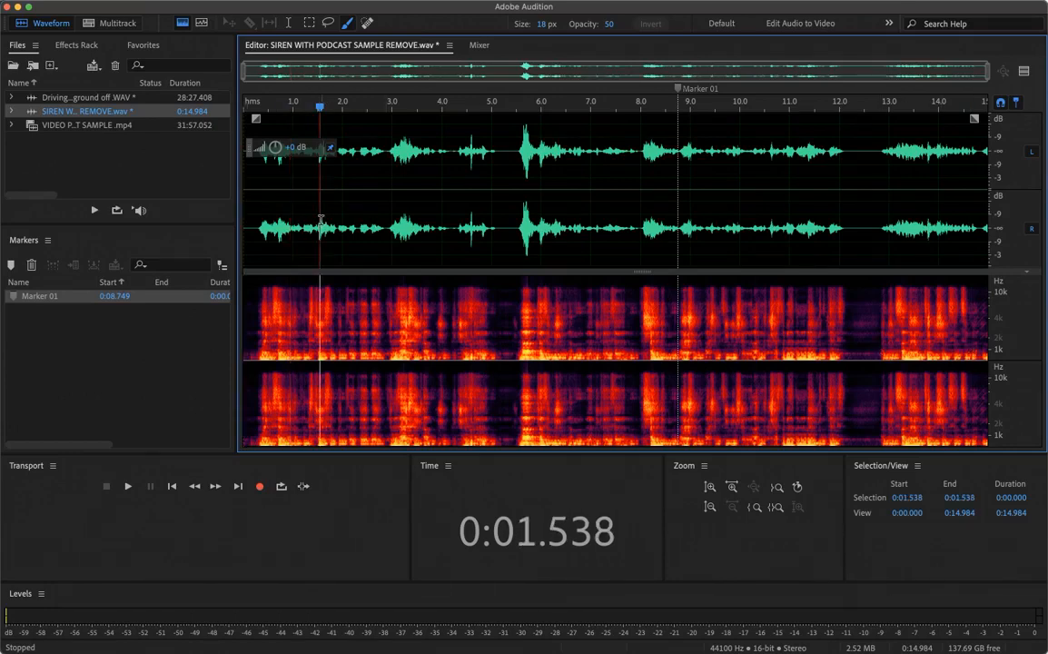
{"action": "right_click", "coordinate": [423, 270]}
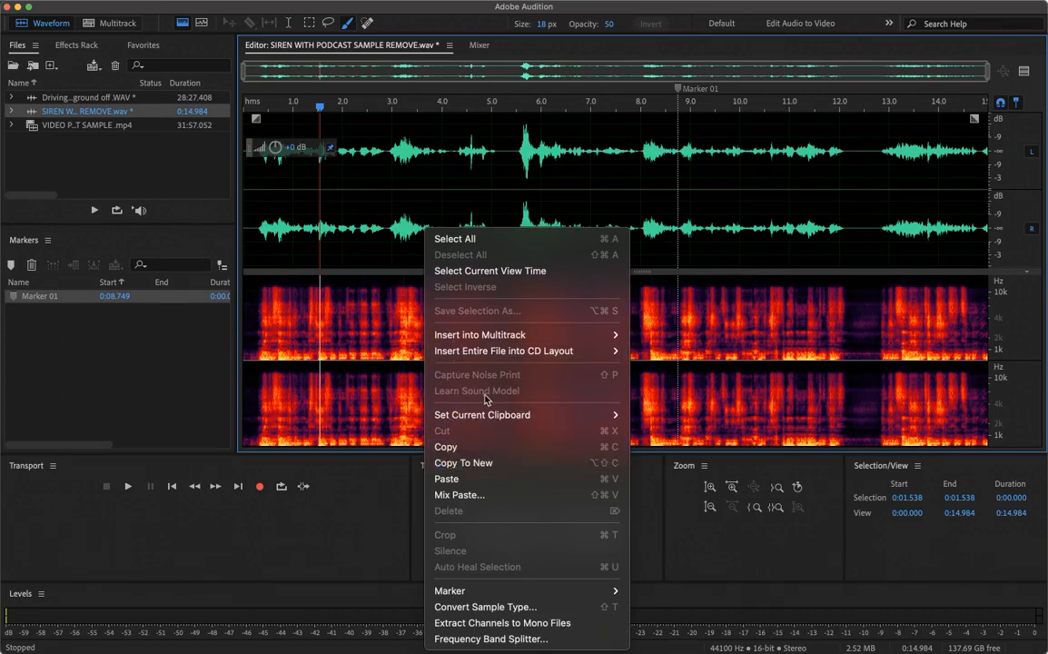
{"action": "left_click", "coordinate": [319, 213]}
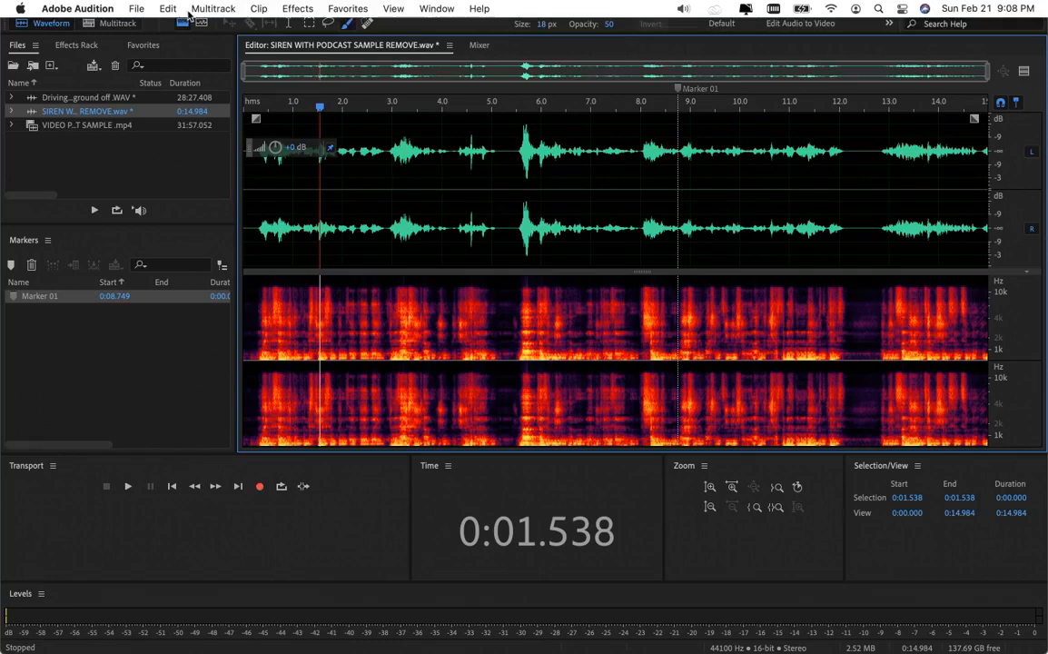
{"action": "left_click", "coordinate": [275, 11]}
{"action": "mouse_move", "coordinate": [314, 213]}
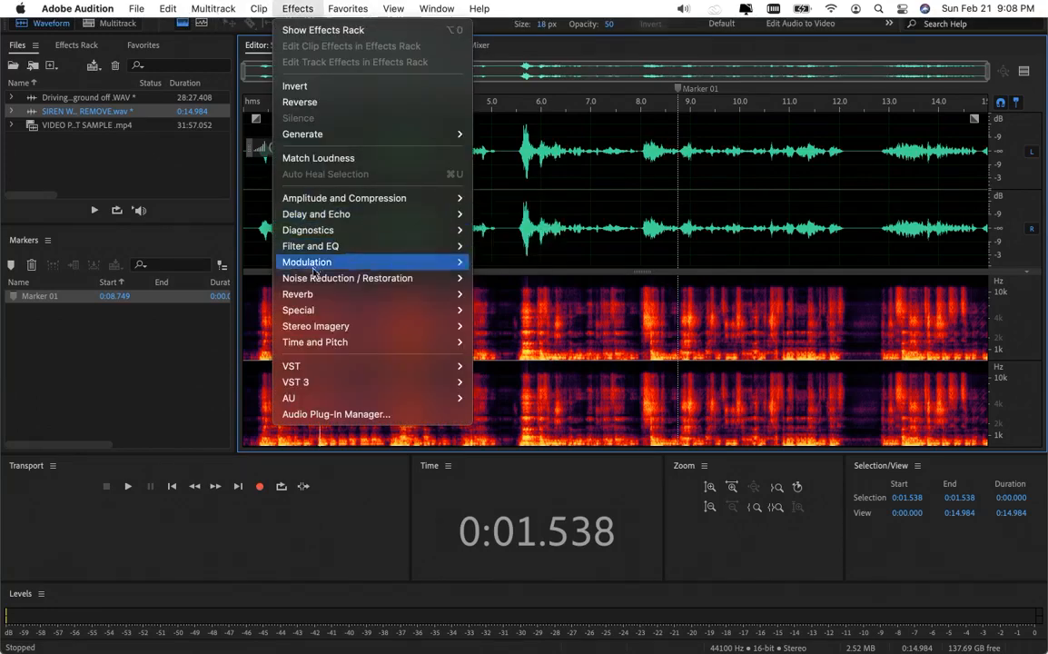
{"action": "mouse_move", "coordinate": [317, 280]}
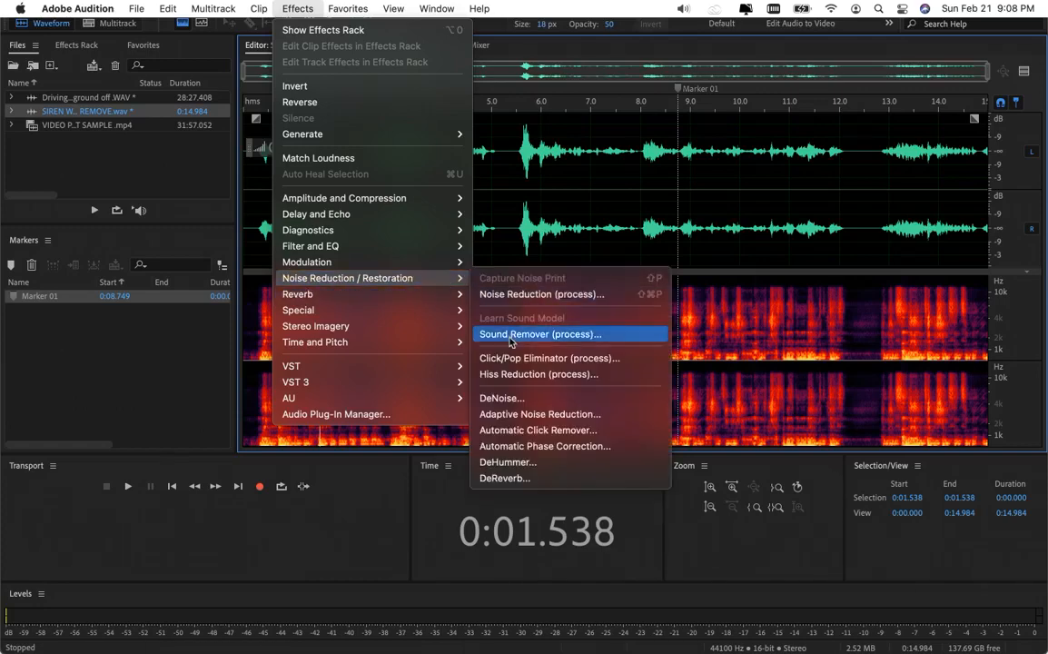
{"action": "left_click", "coordinate": [764, 256]}
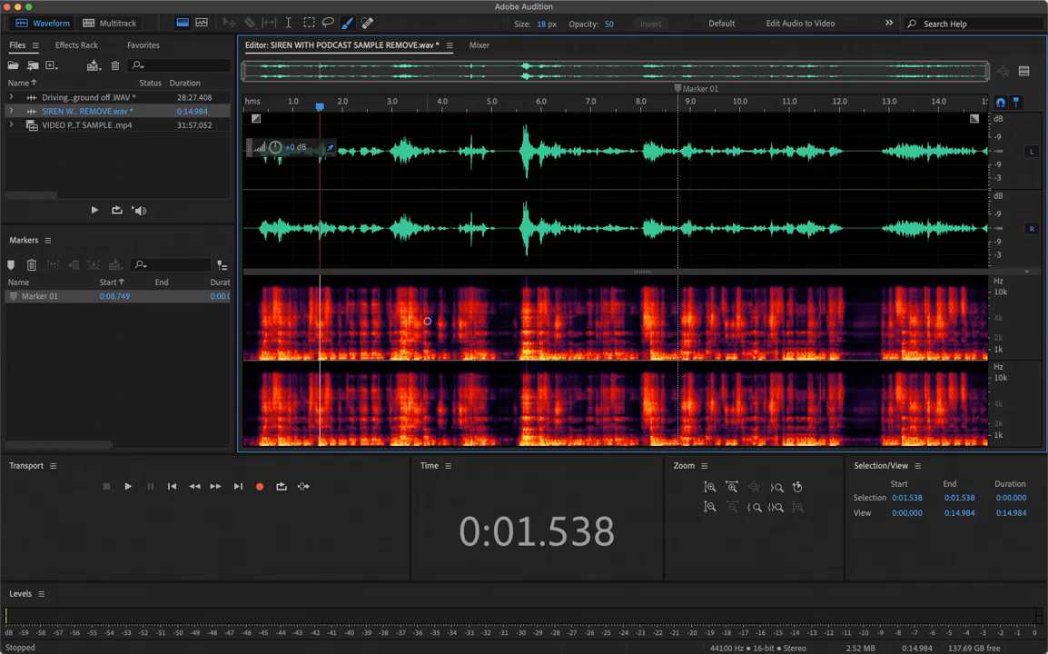
Close all three open files, discarding the unsaved changes
{"action": "left_click", "coordinate": [70, 156]}
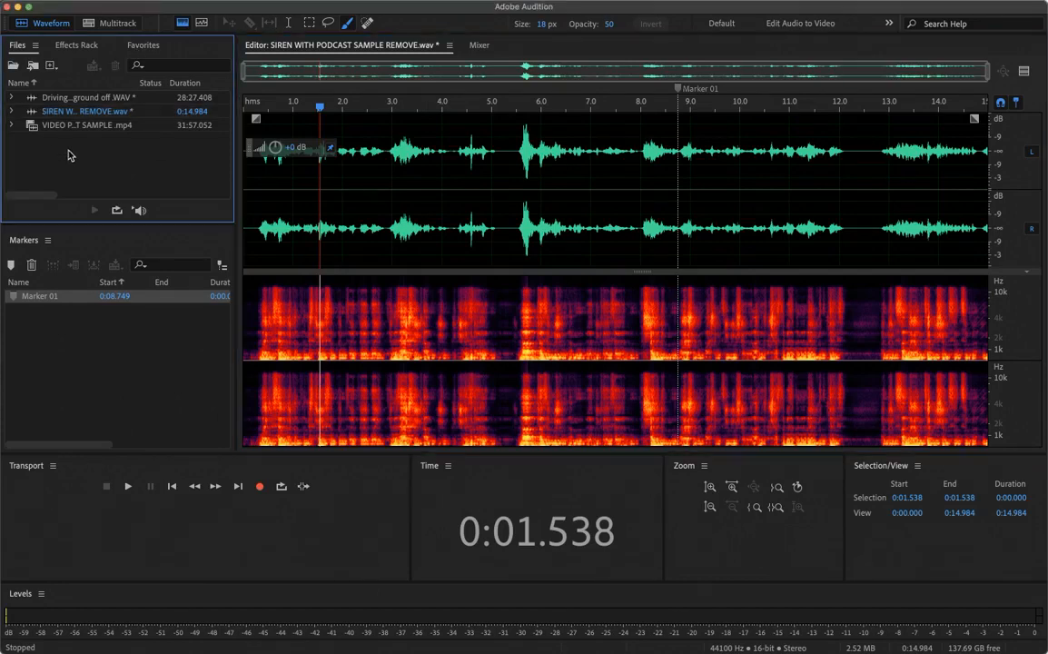
{"action": "left_click", "coordinate": [82, 99]}
{"action": "left_click_drag", "start_coordinate": [80, 143], "coordinate": [86, 98]}
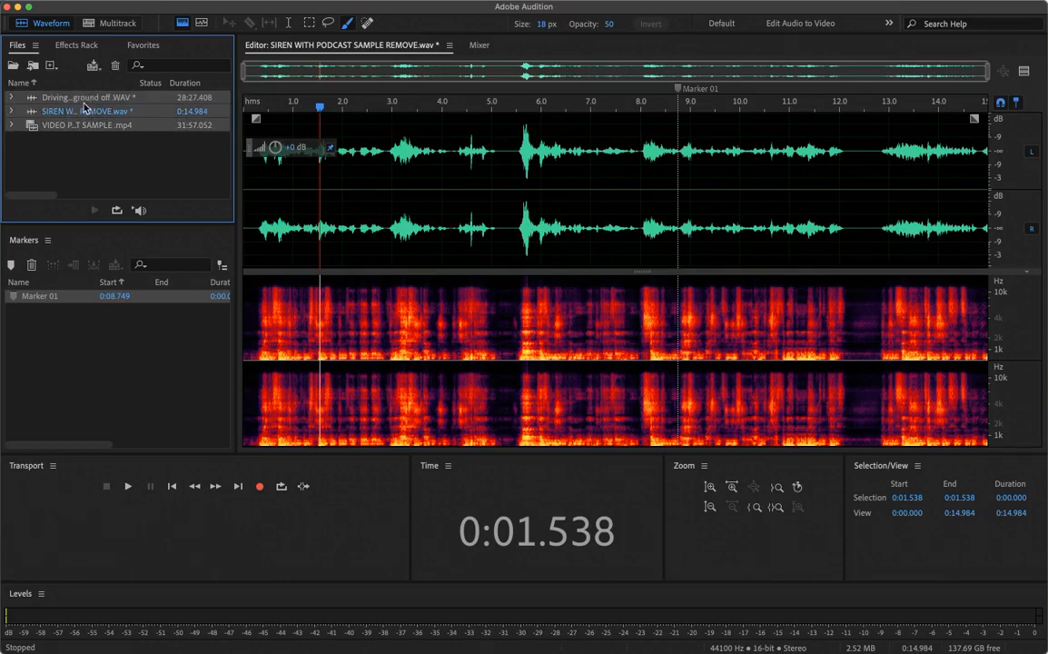
{"action": "key", "text": "Delete"}
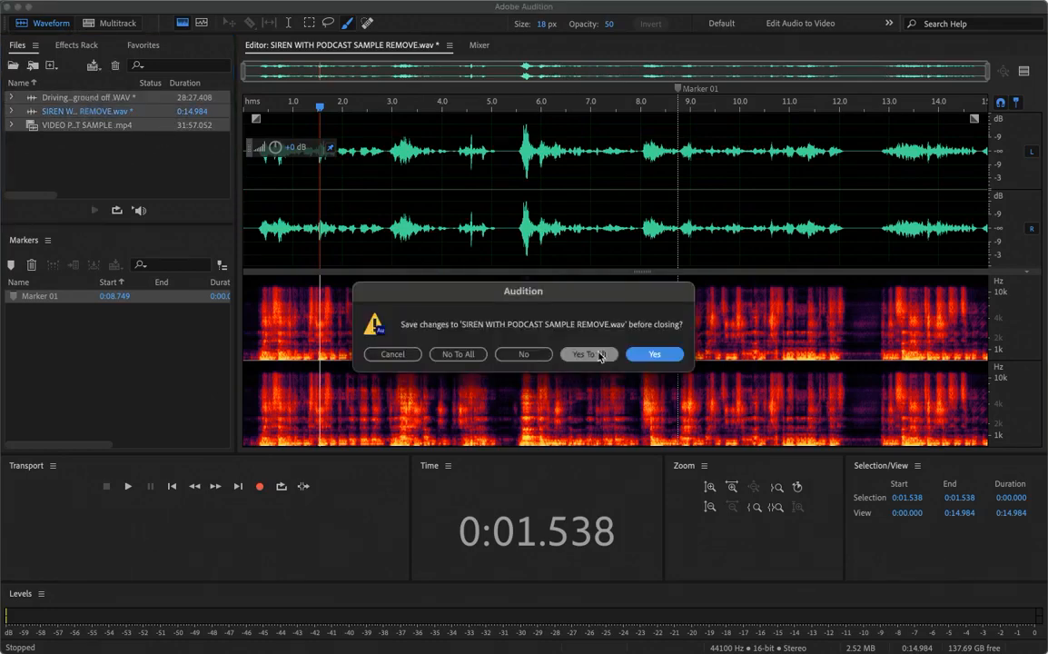
{"action": "left_click", "coordinate": [456, 354]}
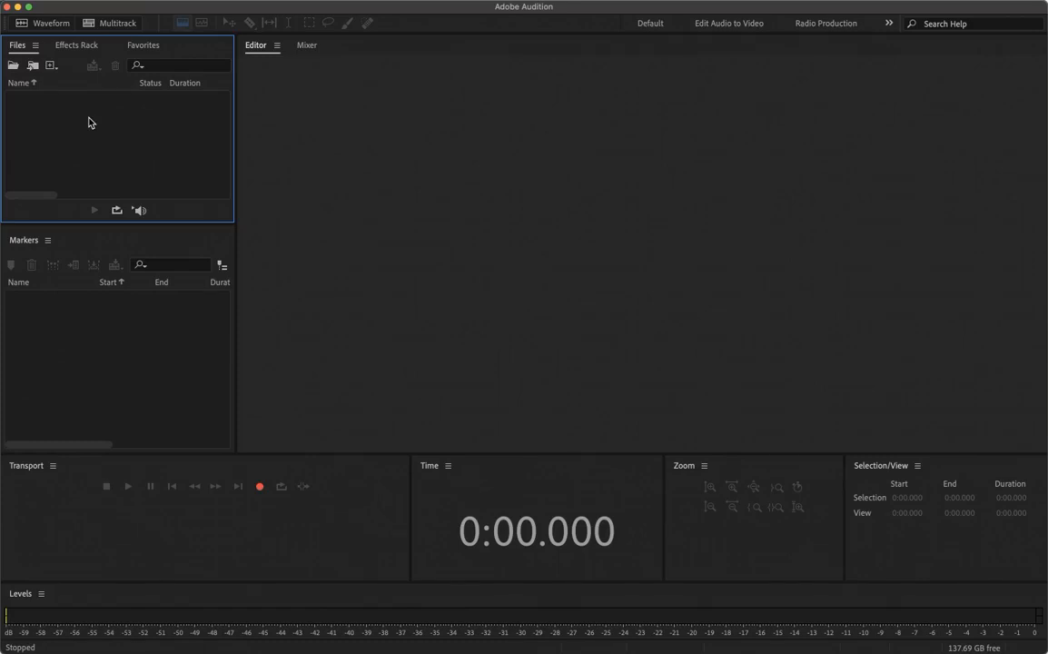
Import the music tracks Glory_Be.mp3 and Trapped.mp3 from the Audio Training folder
{"action": "right_click", "coordinate": [90, 119]}
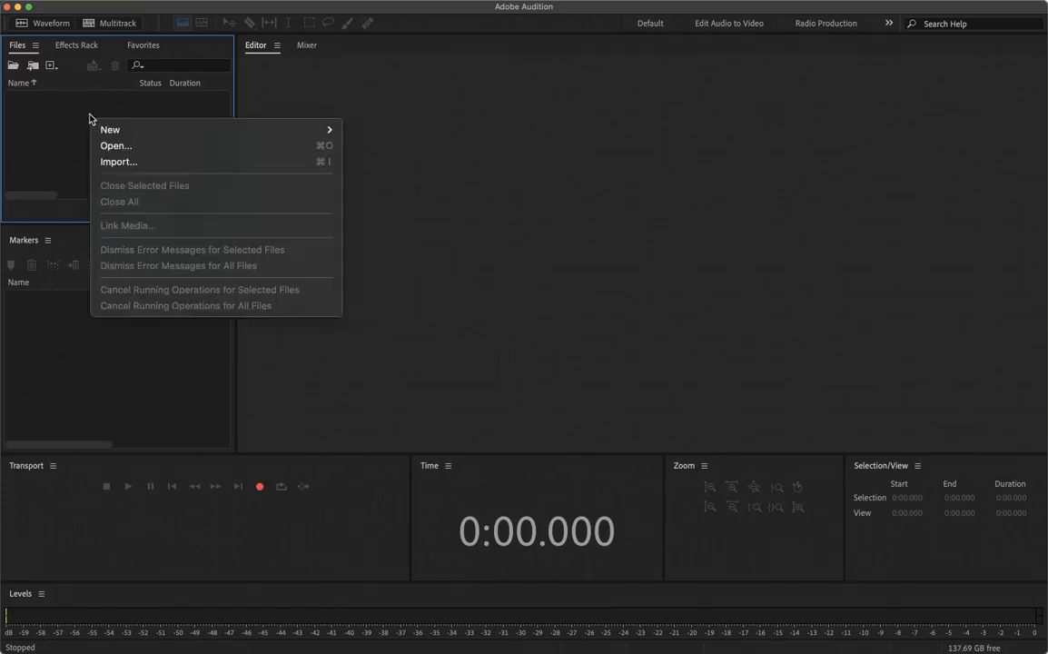
{"action": "left_click", "coordinate": [121, 162]}
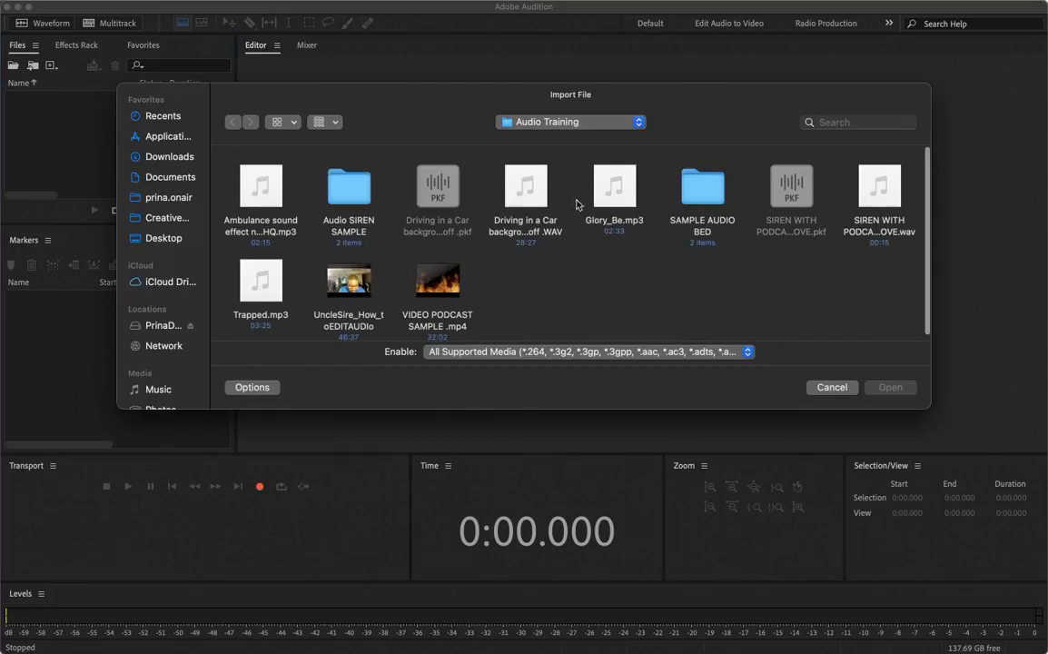
{"action": "left_click", "coordinate": [610, 193]}
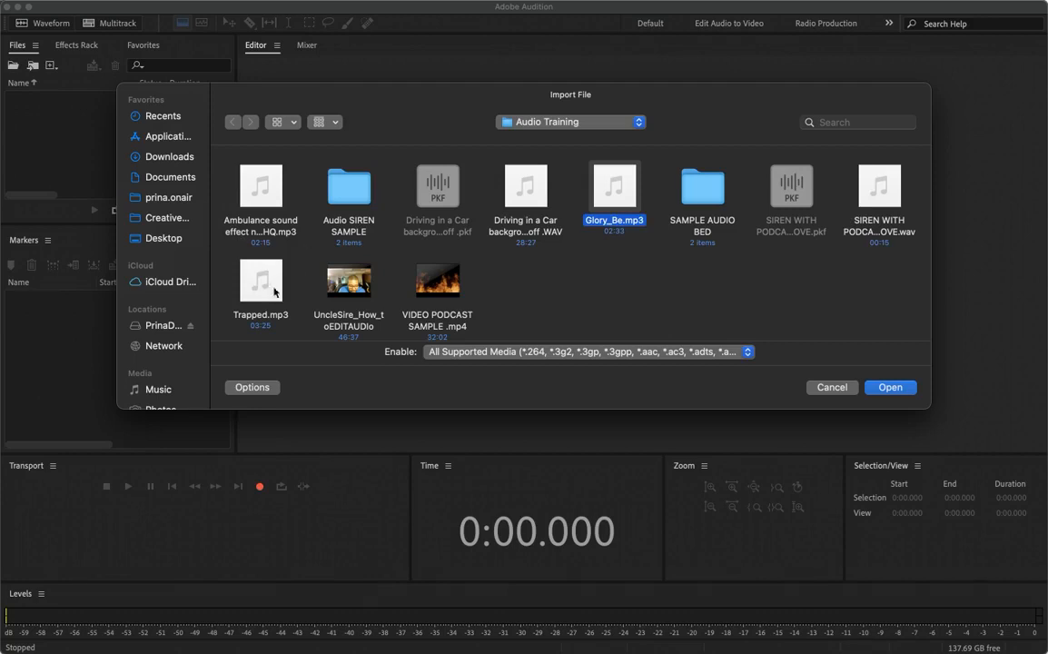
{"action": "left_click", "coordinate": [250, 267], "text": "super"}
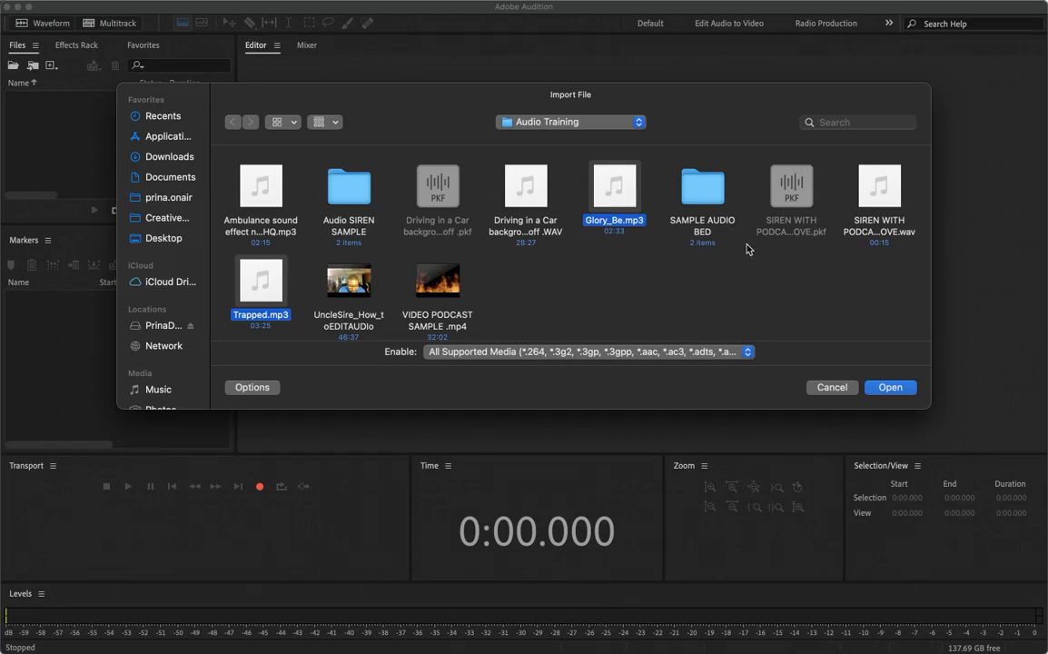
{"action": "left_click", "coordinate": [883, 388]}
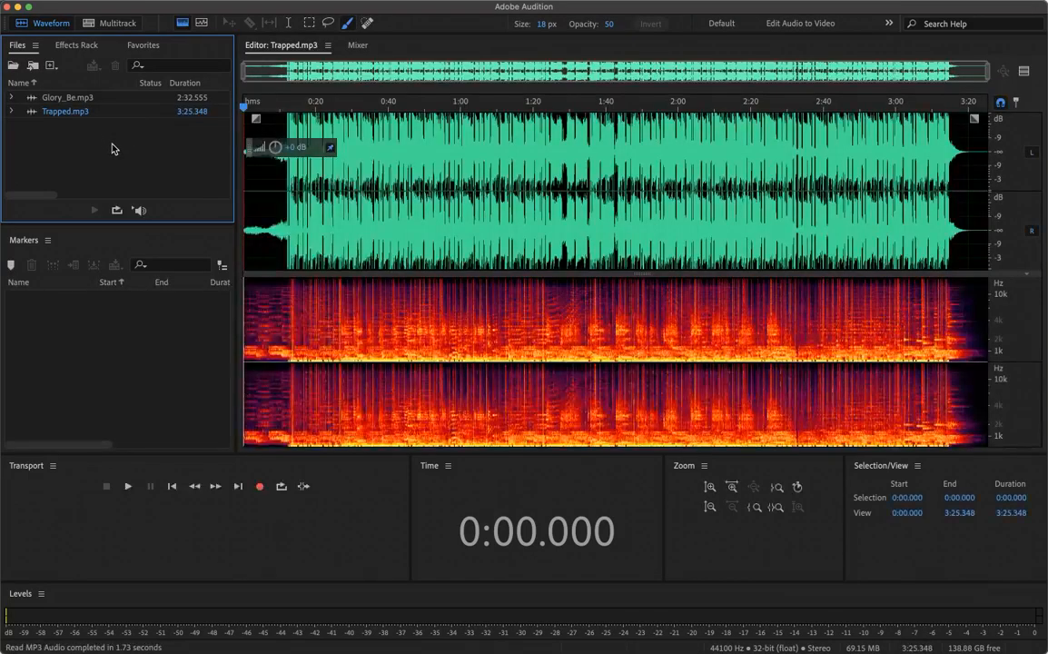
Hide the spectral frequency display so that only the waveform of Trapped.mp3 is shown
{"action": "right_click", "coordinate": [113, 145]}
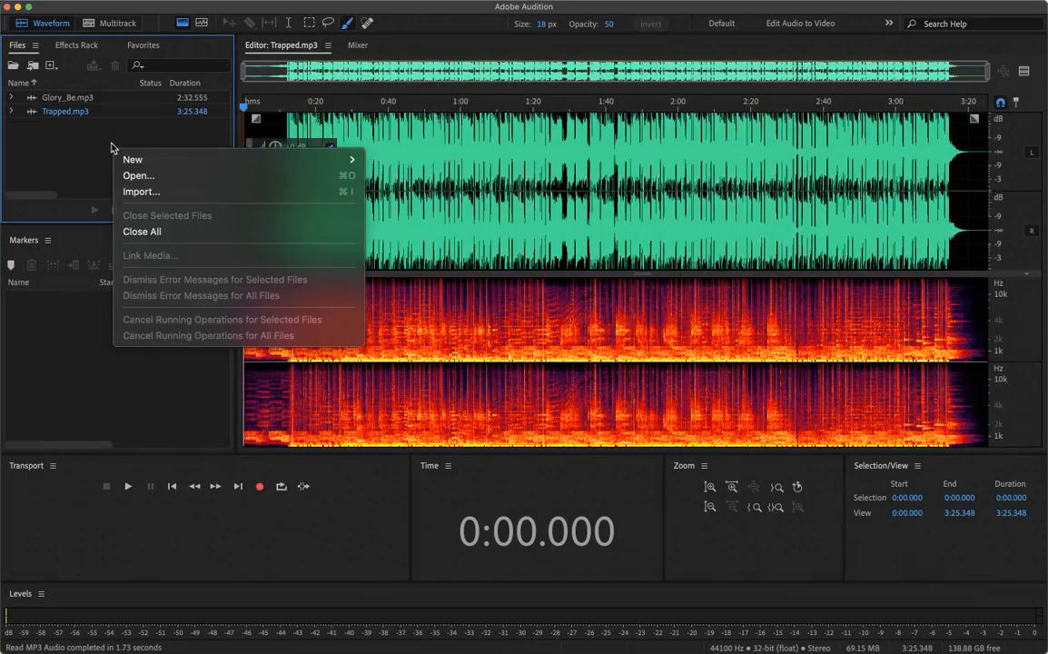
{"action": "left_click", "coordinate": [635, 274]}
{"action": "left_click", "coordinate": [181, 23]}
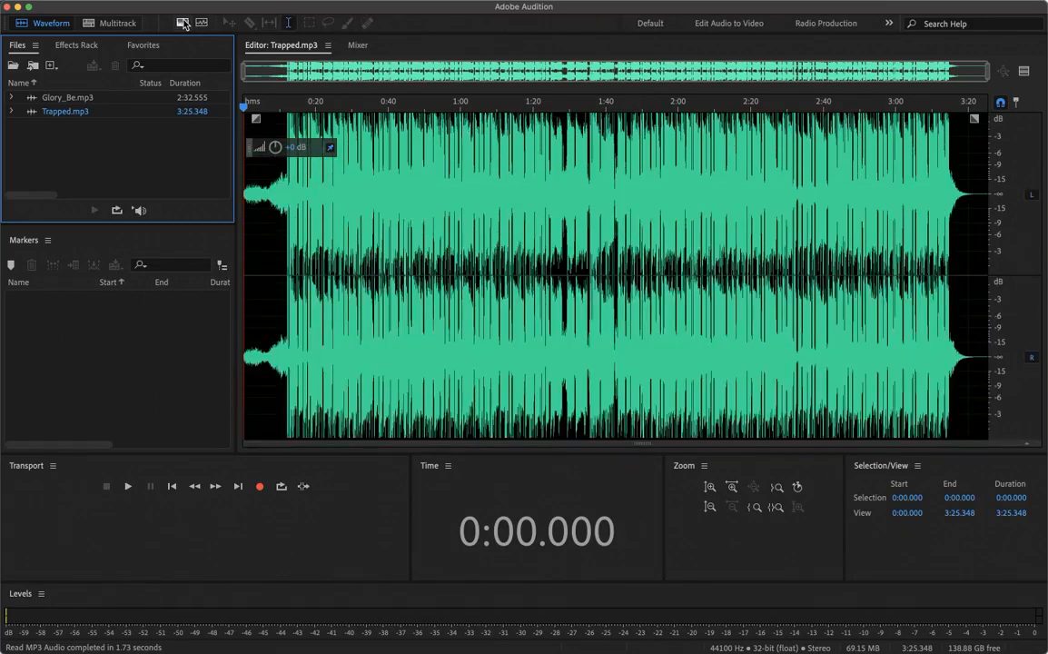
Import the podcast recording KandCS2E1 44100 1.wav from the Imported Files subfolder of SAMPLE AUDIO BED
{"action": "right_click", "coordinate": [87, 149]}
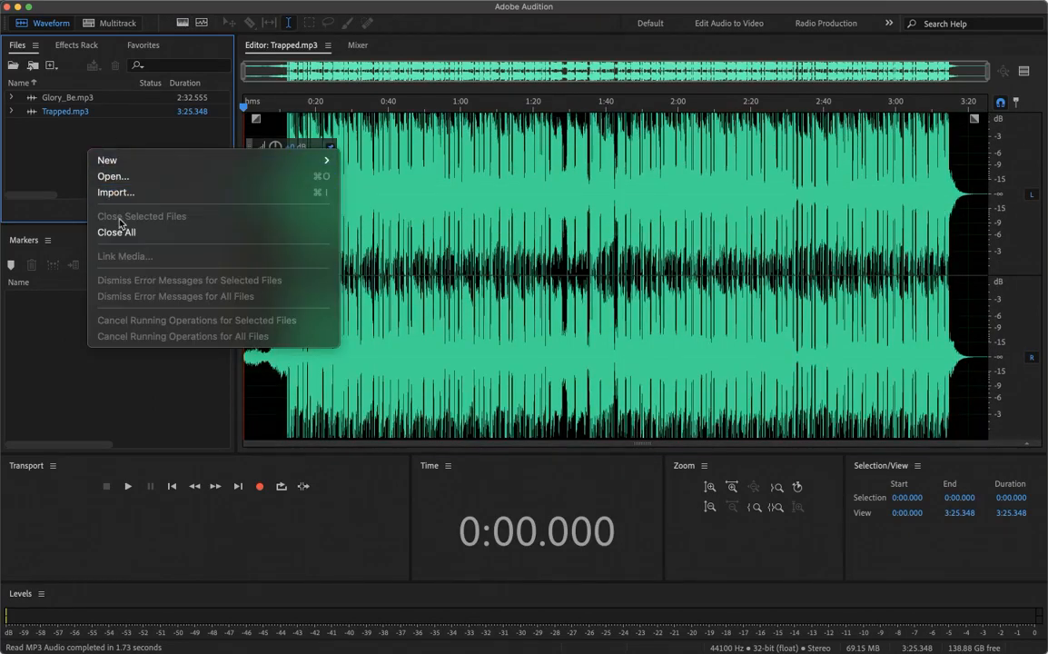
{"action": "left_click", "coordinate": [127, 191]}
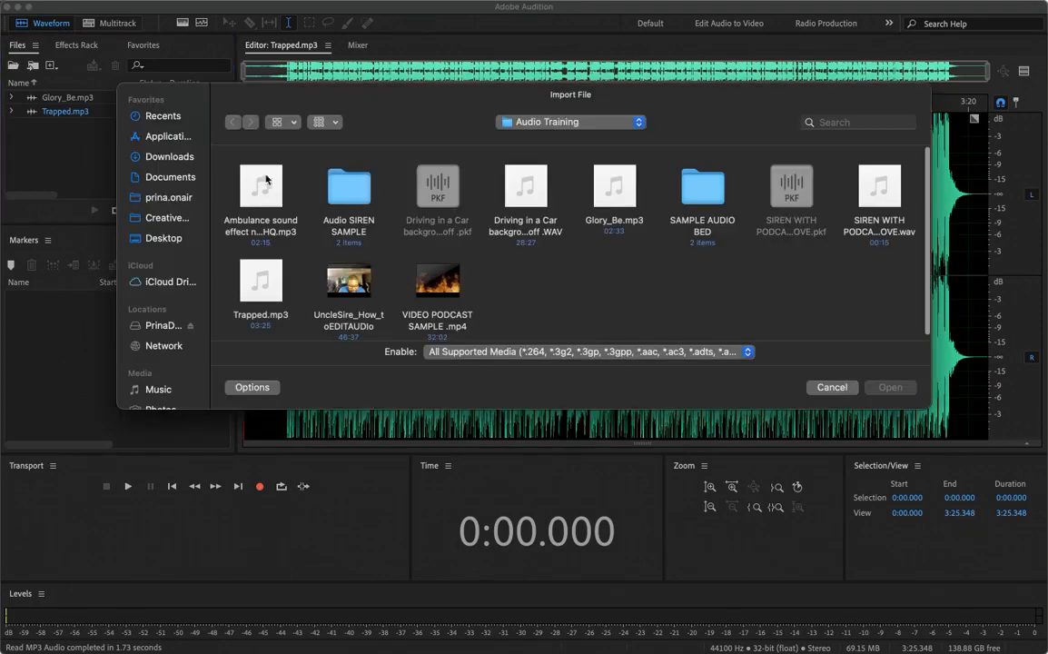
{"action": "double_click", "coordinate": [343, 186]}
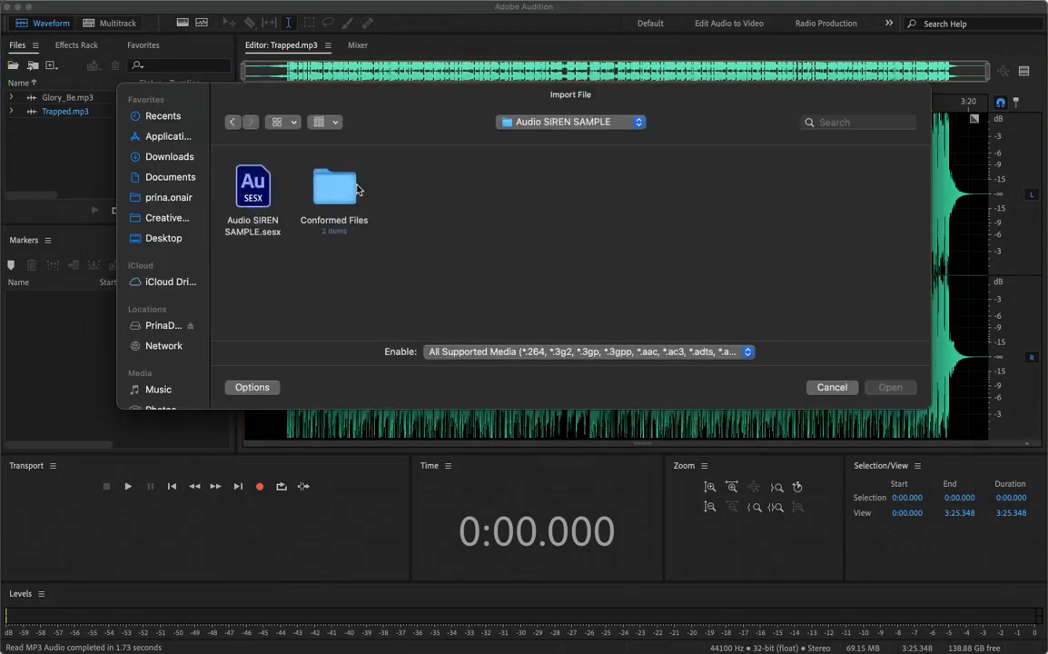
{"action": "double_click", "coordinate": [342, 187]}
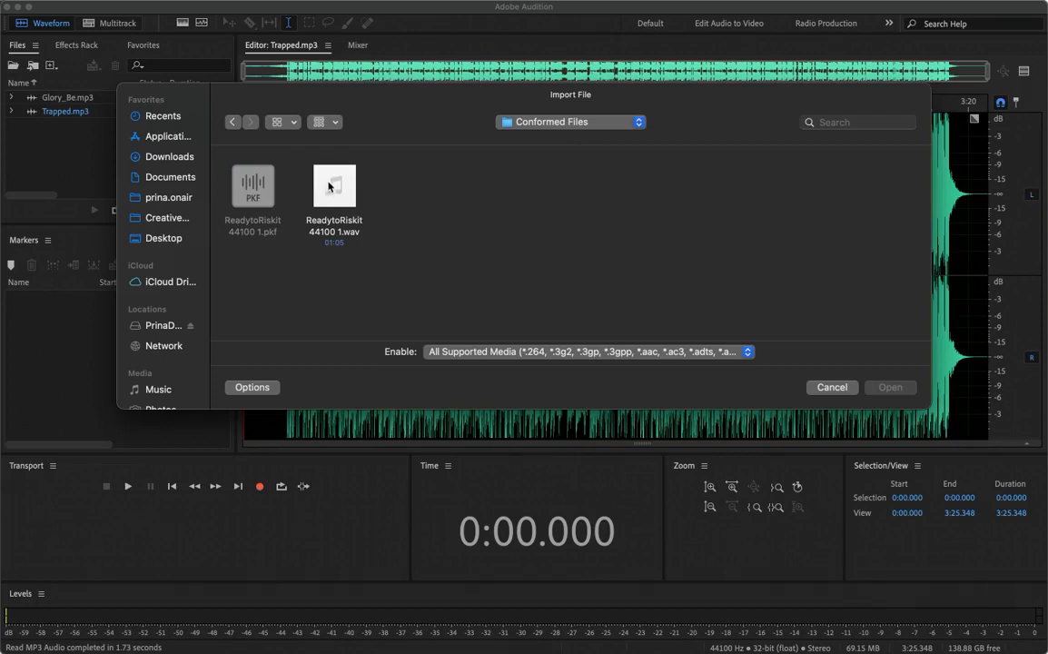
{"action": "left_click", "coordinate": [232, 122]}
{"action": "left_click", "coordinate": [233, 121]}
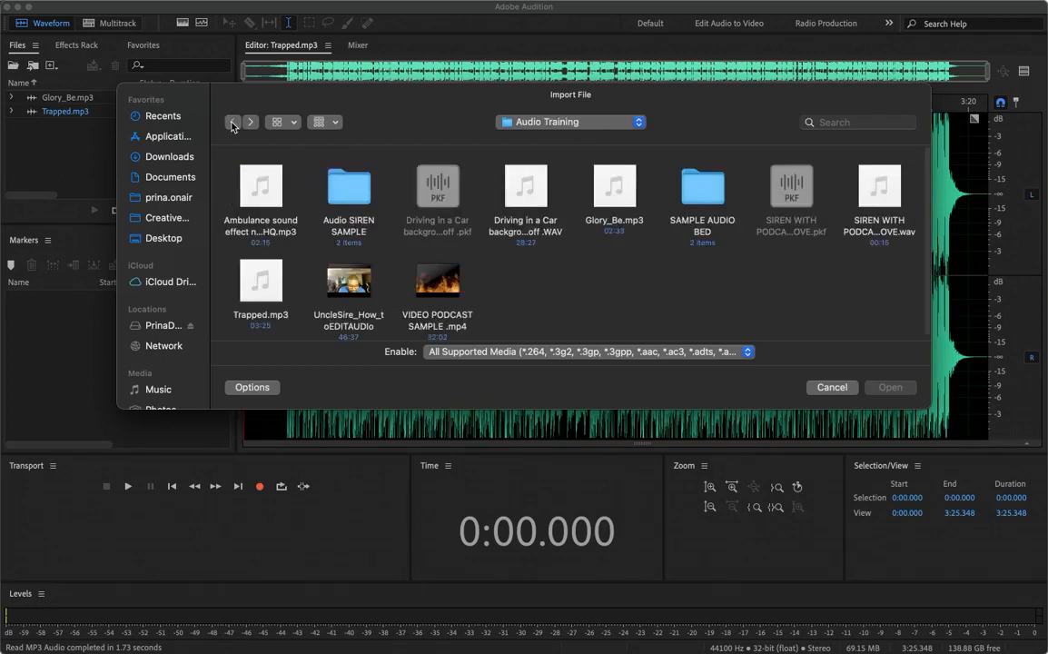
{"action": "double_click", "coordinate": [703, 187]}
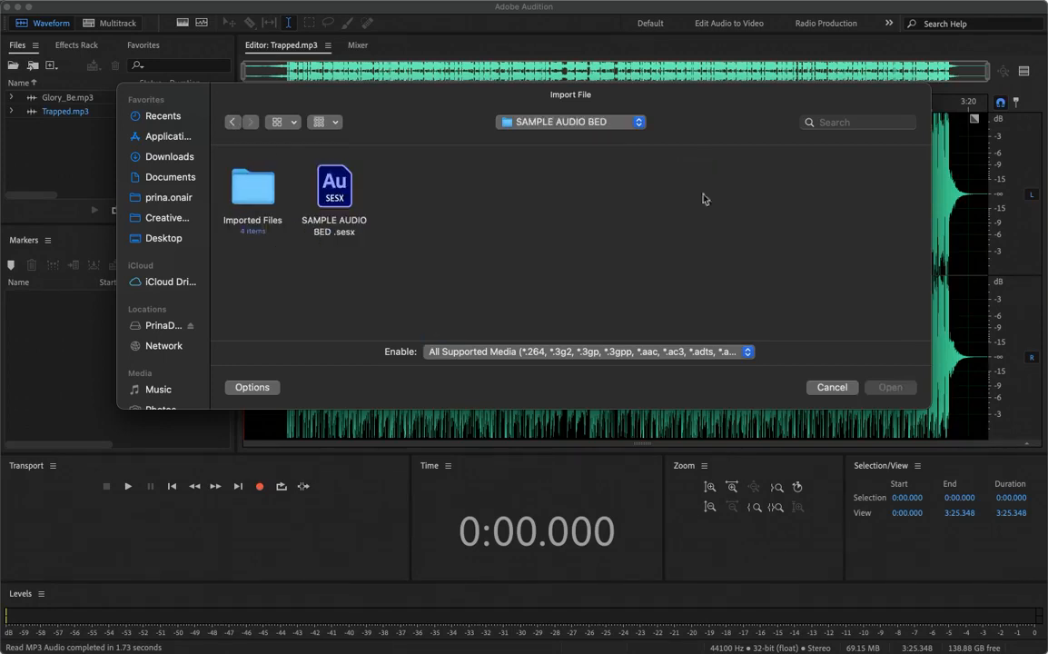
{"action": "double_click", "coordinate": [265, 204]}
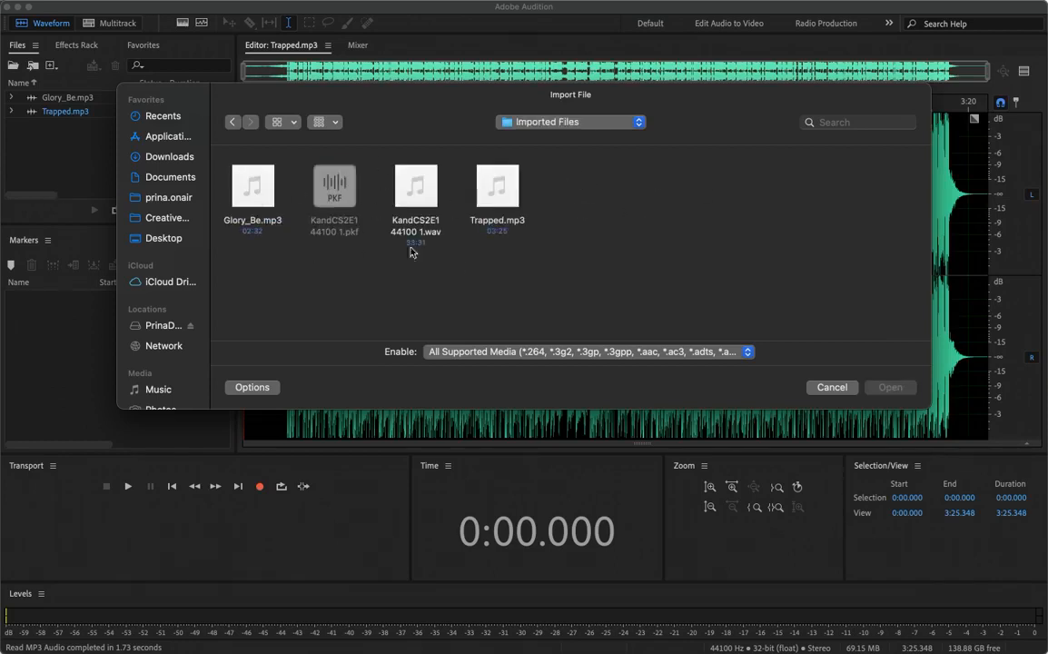
{"action": "left_click", "coordinate": [416, 187]}
{"action": "left_click", "coordinate": [891, 387]}
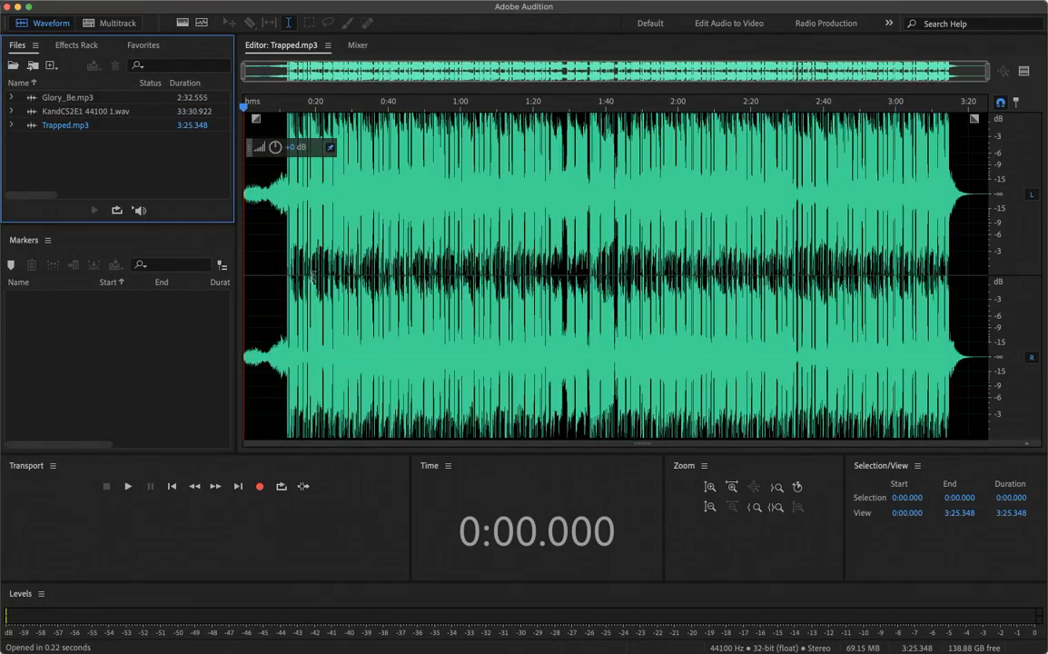
Open KandCS2E1 44100 1.wav in the editor and cut the section from about 4:41 to 31:47
{"action": "left_click", "coordinate": [64, 113]}
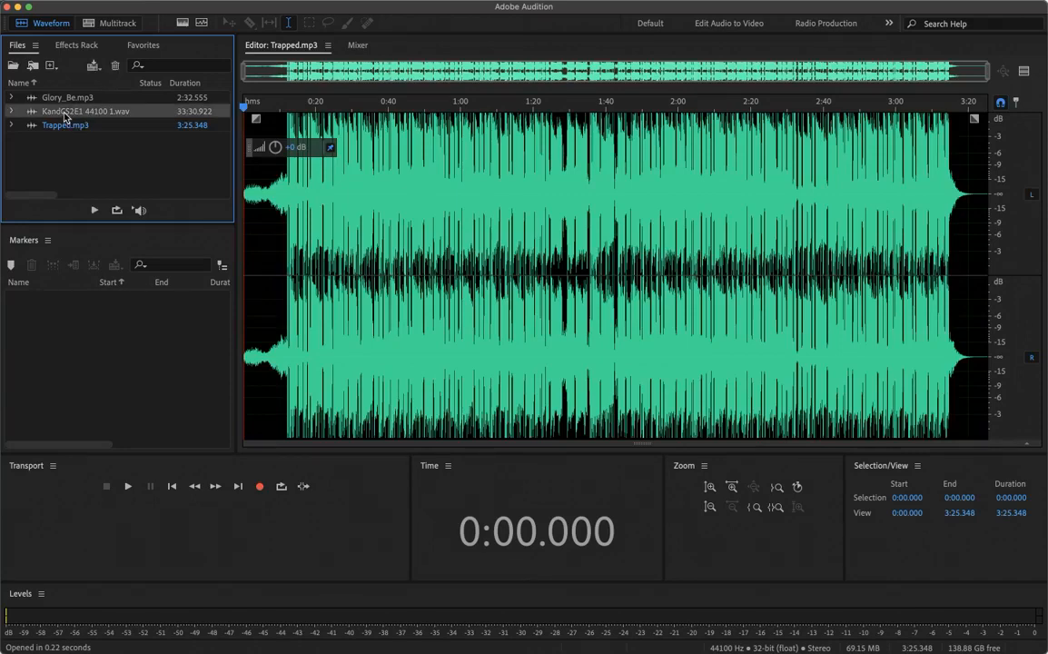
{"action": "double_click", "coordinate": [65, 112]}
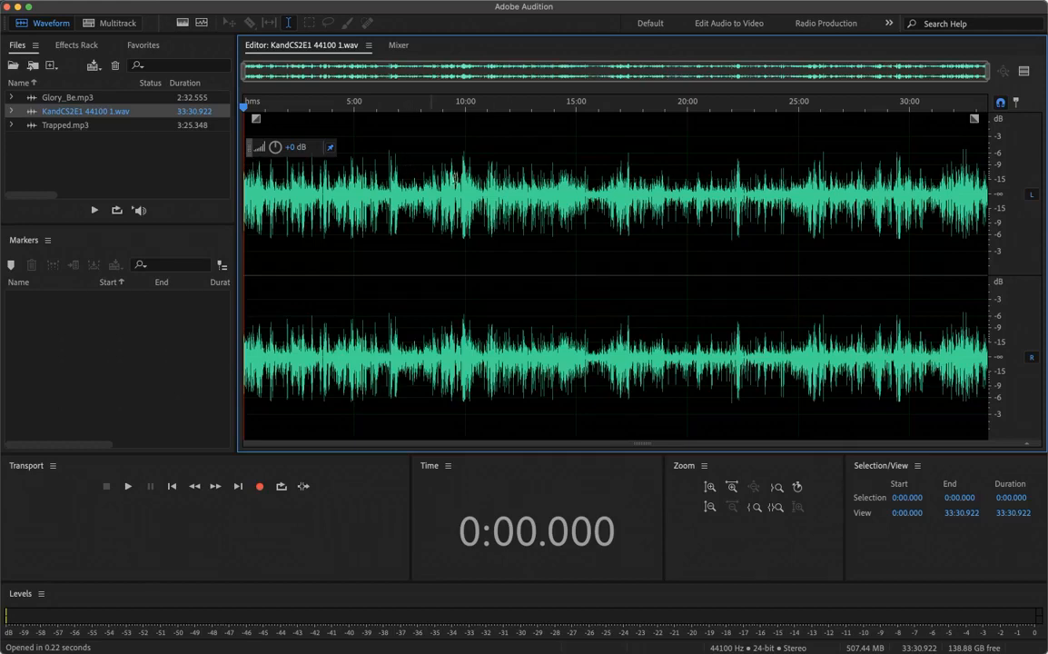
{"action": "left_click", "coordinate": [353, 185]}
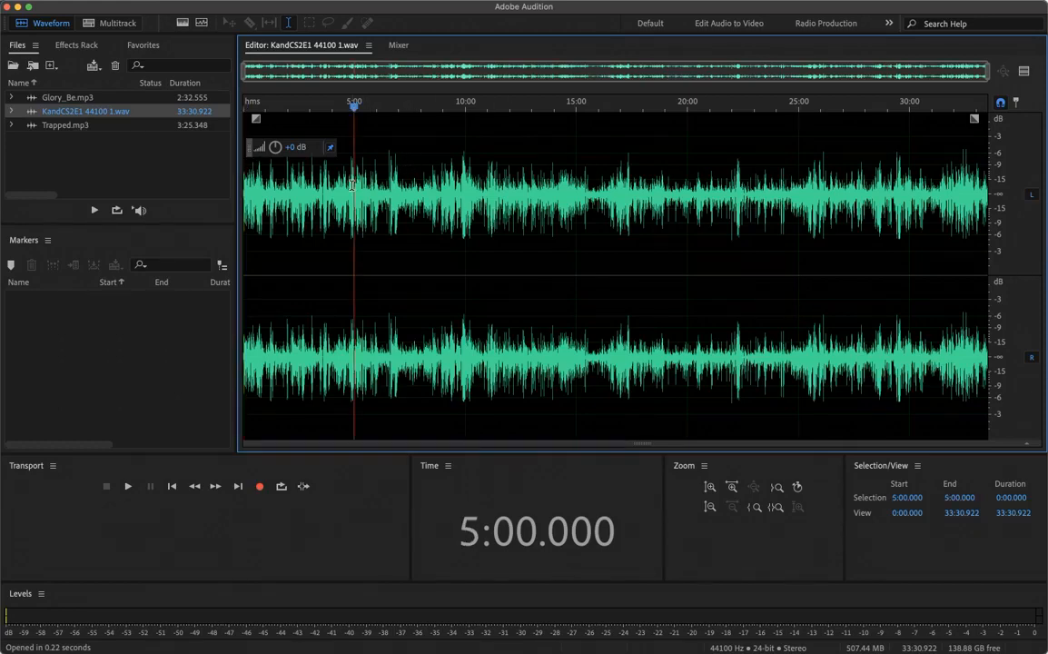
{"action": "left_click_drag", "start_coordinate": [354, 184], "coordinate": [223, 191]}
{"action": "left_click", "coordinate": [374, 187]}
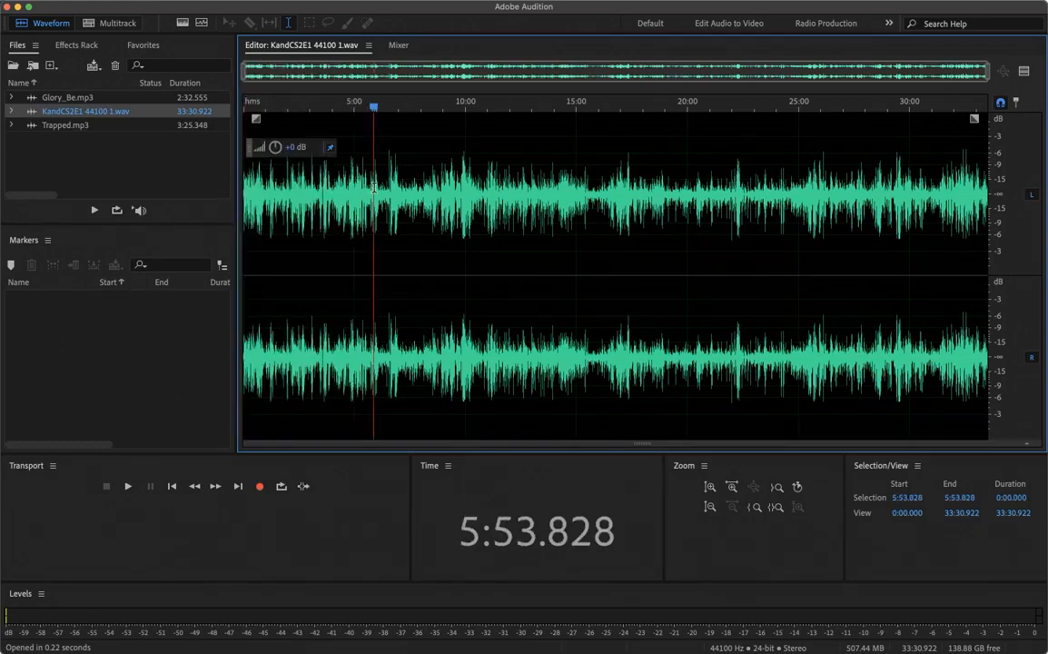
{"action": "left_click_drag", "start_coordinate": [346, 178], "coordinate": [949, 188]}
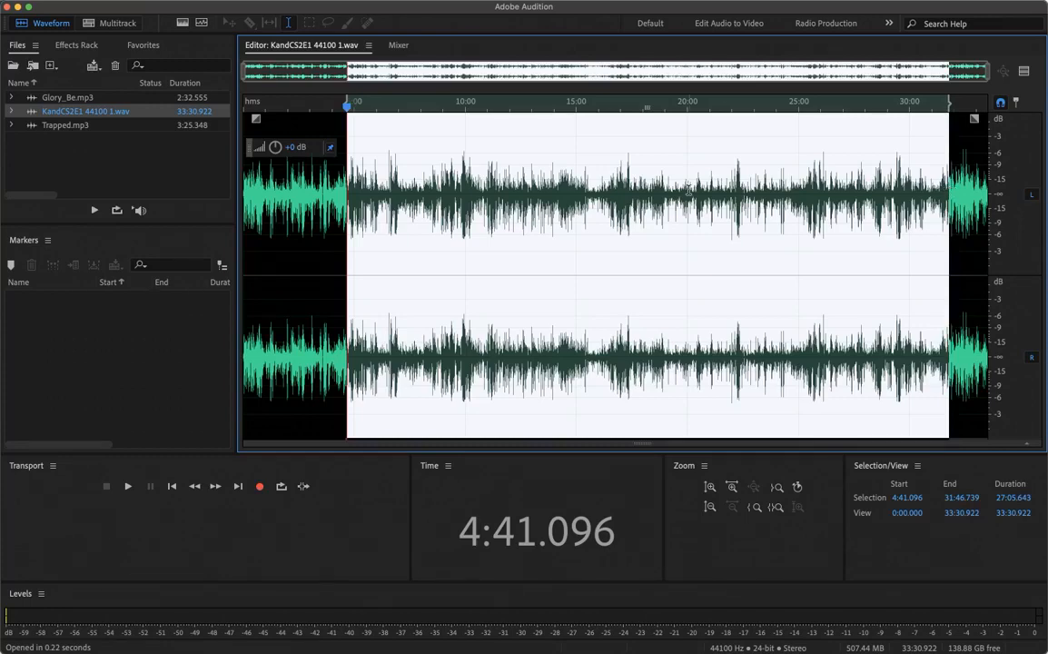
{"action": "right_click", "coordinate": [625, 202]}
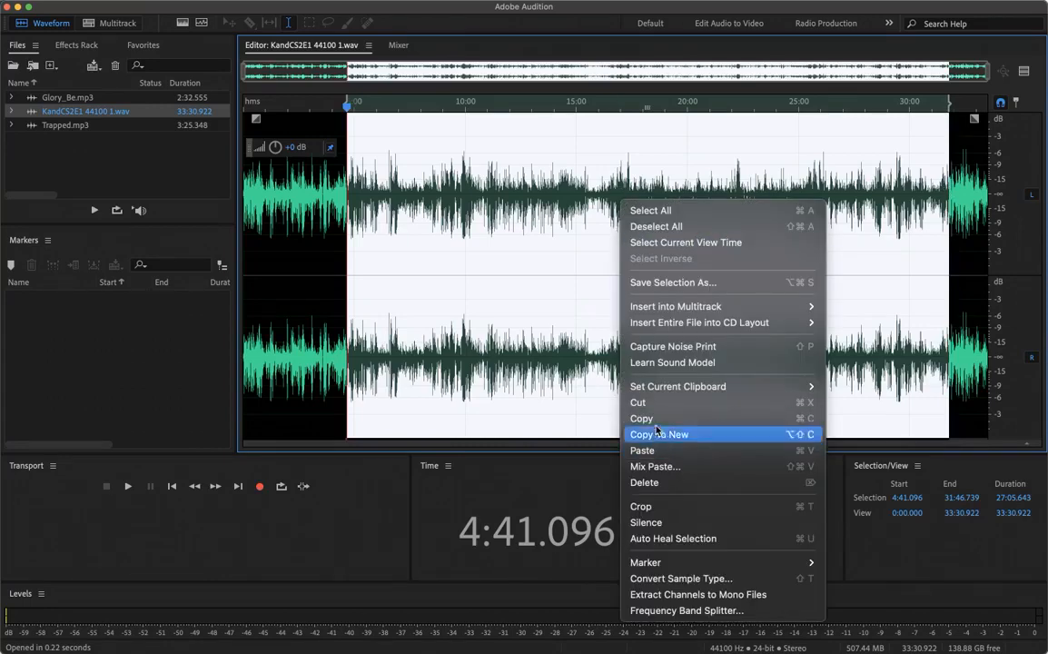
{"action": "left_click", "coordinate": [656, 402]}
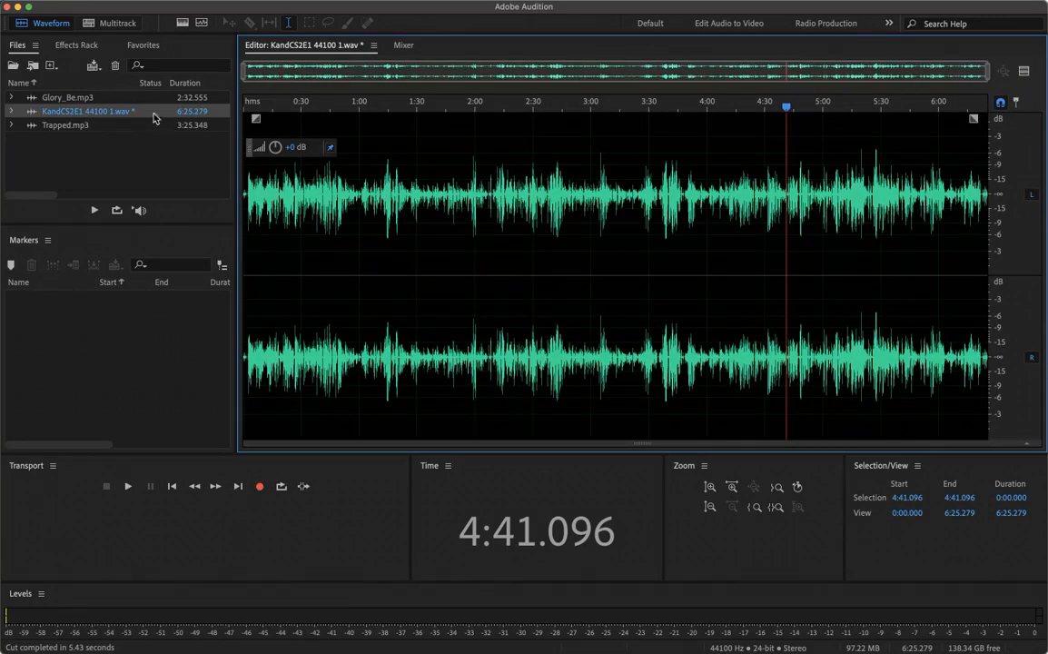
{"action": "left_click", "coordinate": [105, 100]}
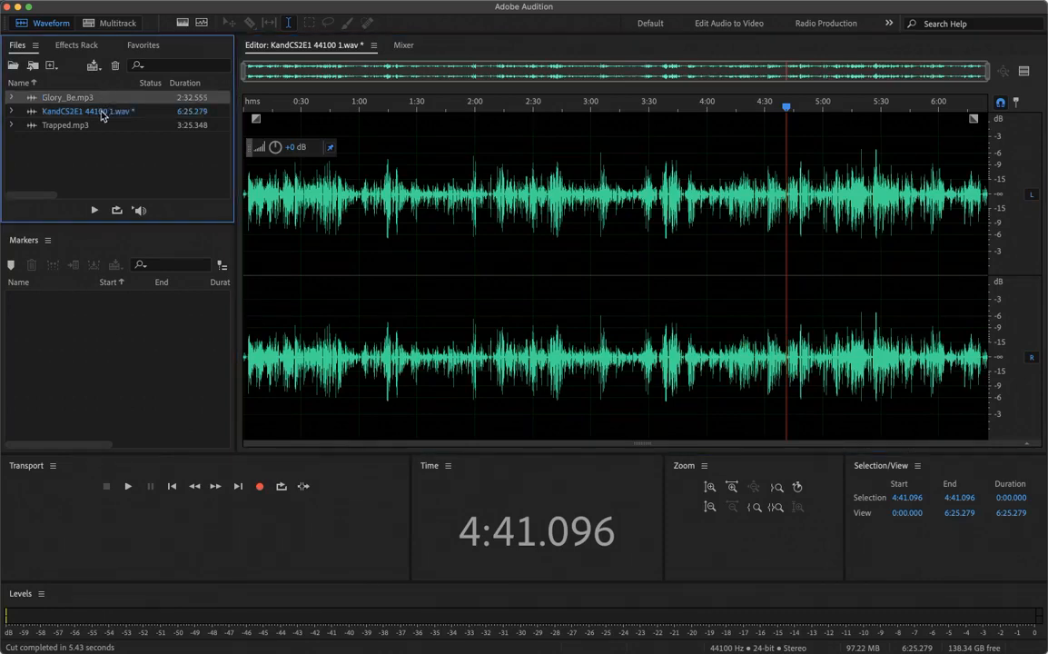
{"action": "left_click", "coordinate": [100, 112]}
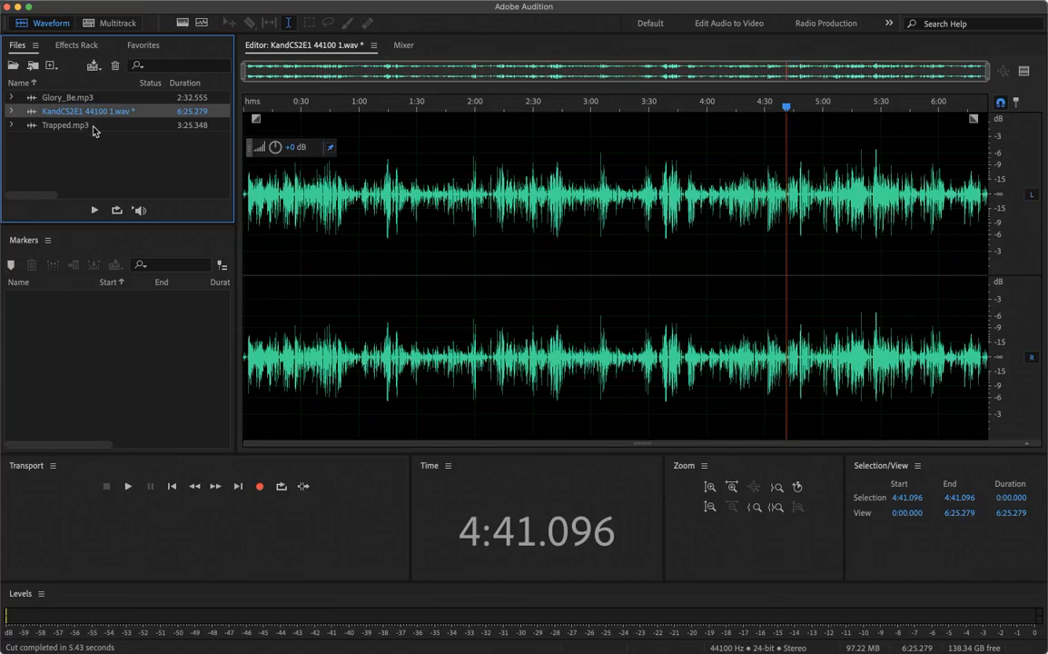
{"action": "left_click", "coordinate": [96, 128]}
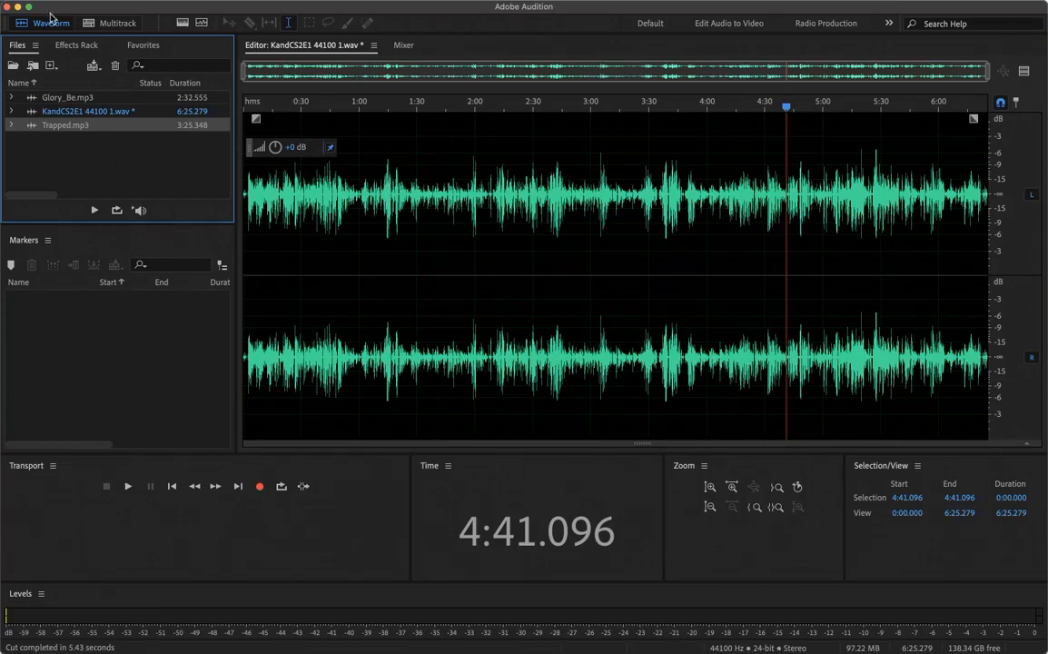
Create a multitrack session named "Samle Music 2" in the Audio Training folder with the template set to None
{"action": "right_click", "coordinate": [112, 181]}
{"action": "left_click", "coordinate": [78, 149]}
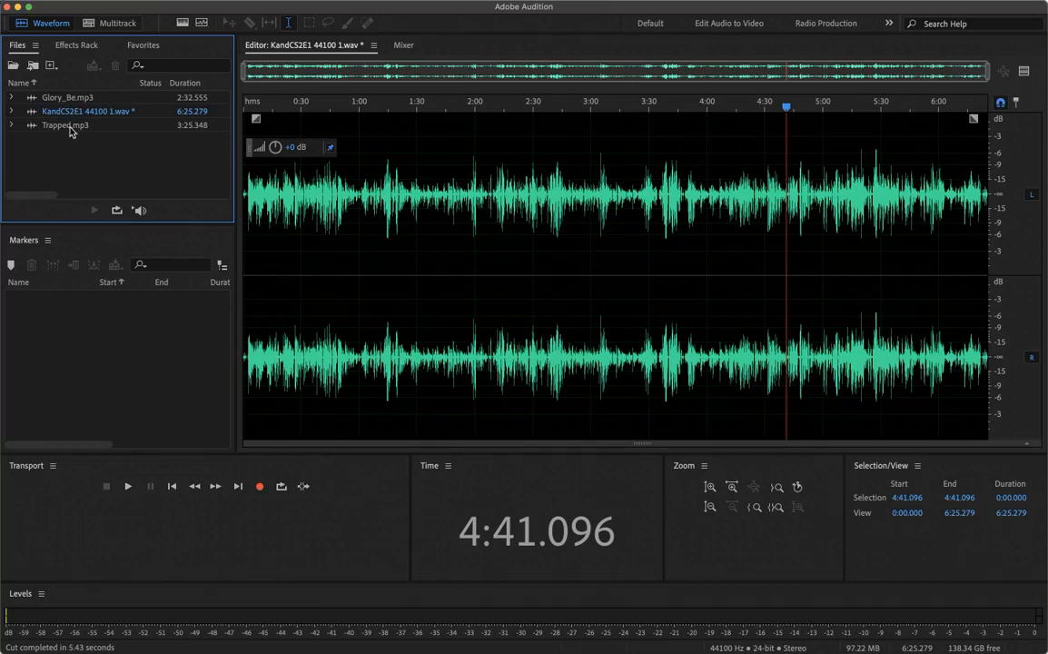
{"action": "left_click", "coordinate": [102, 26]}
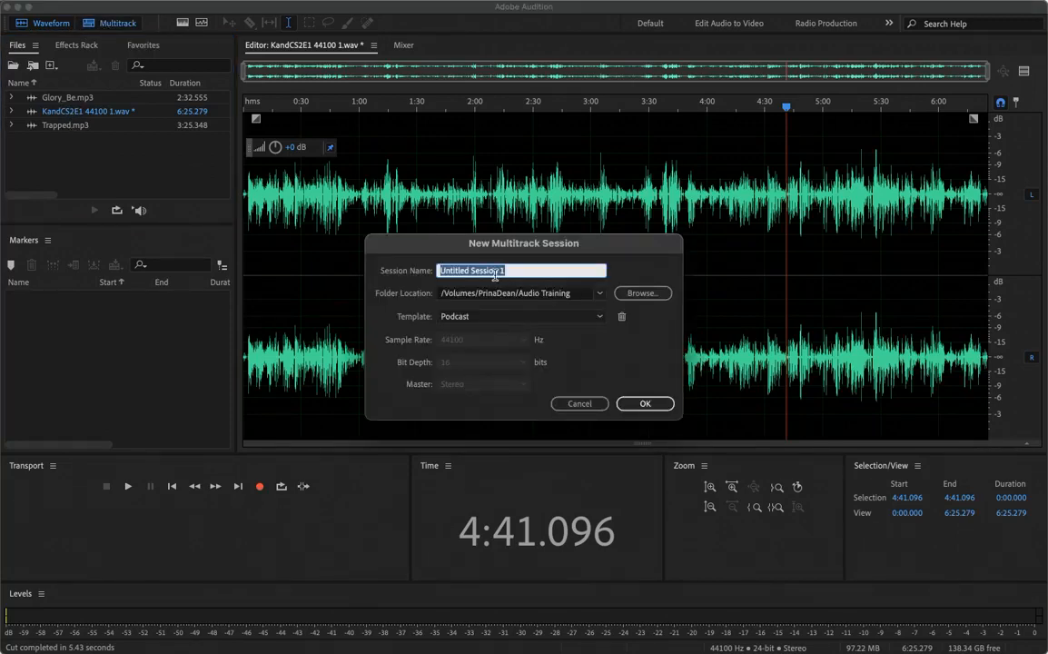
{"action": "type", "text": "Samle M"}
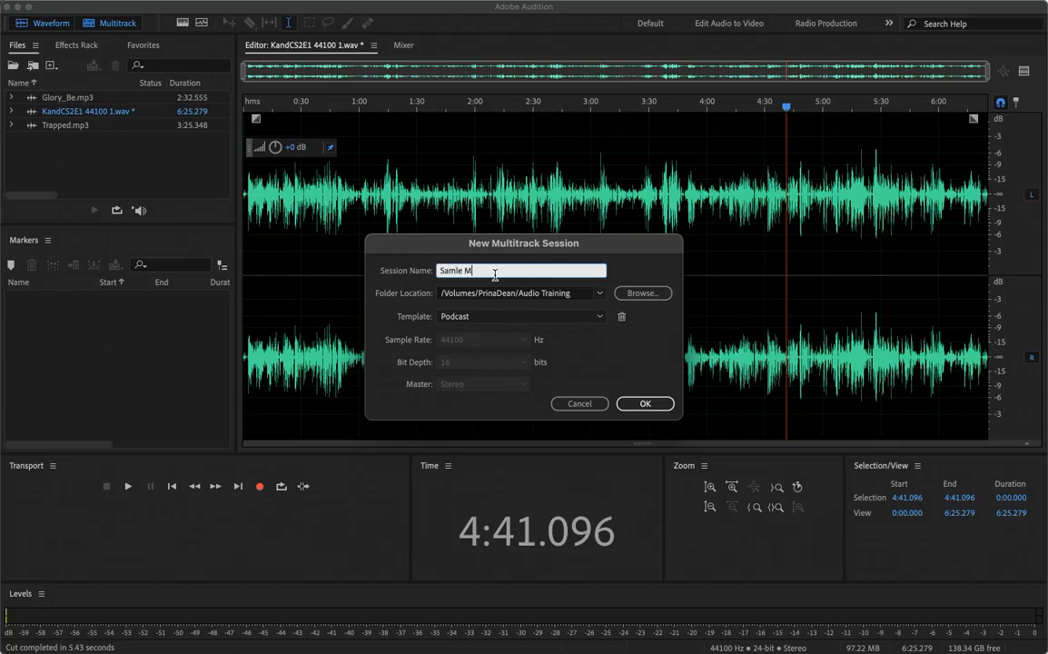
{"action": "type", "text": "usic 2"}
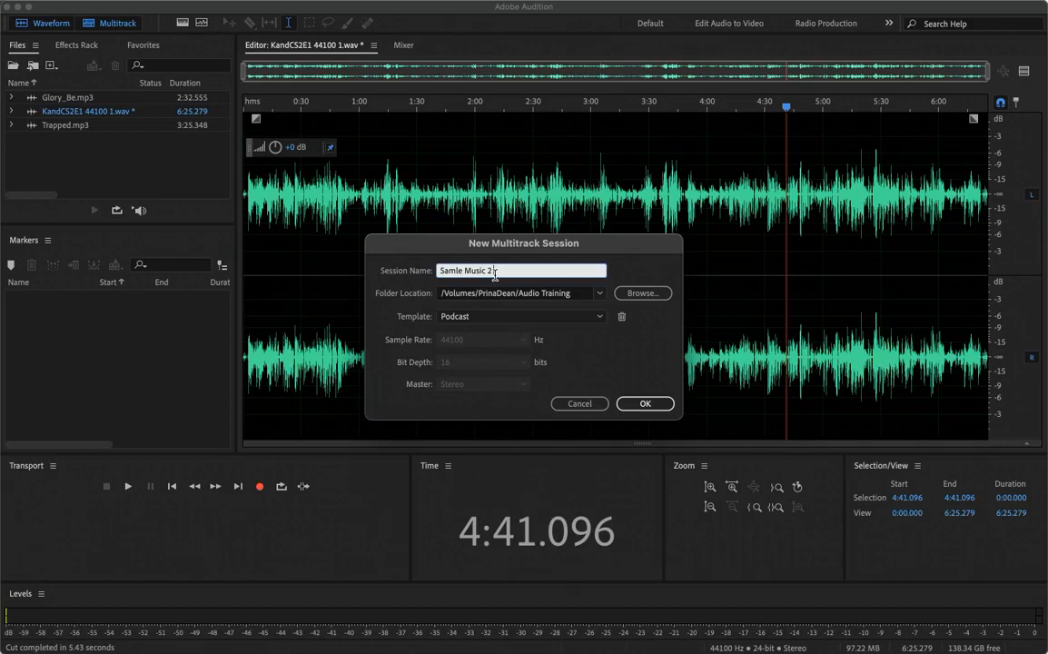
{"action": "left_click", "coordinate": [642, 294]}
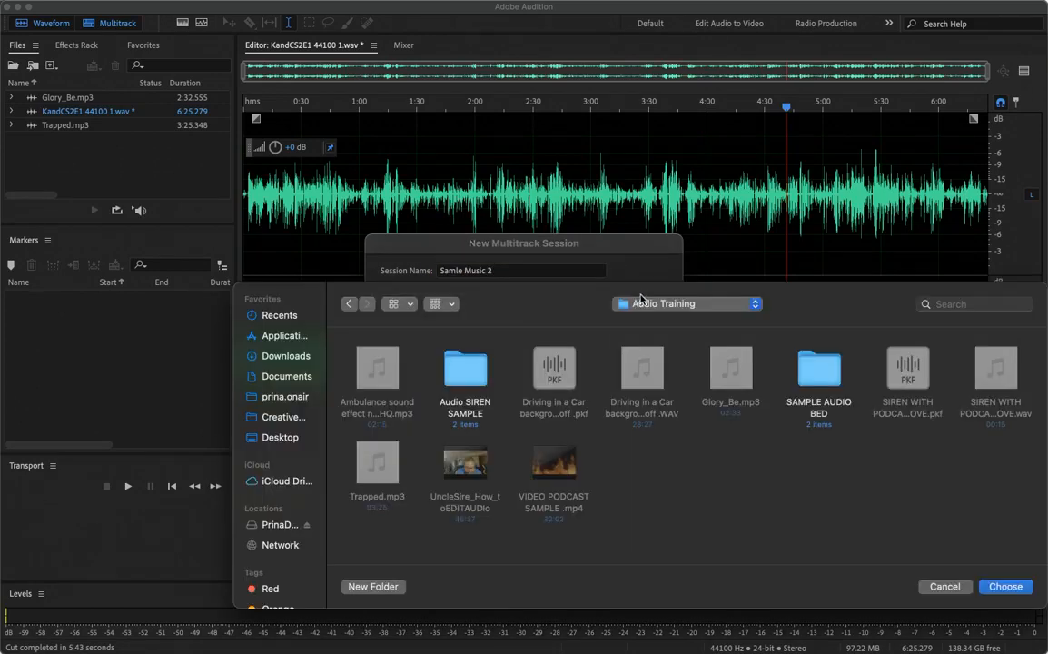
{"action": "left_click", "coordinate": [1010, 587]}
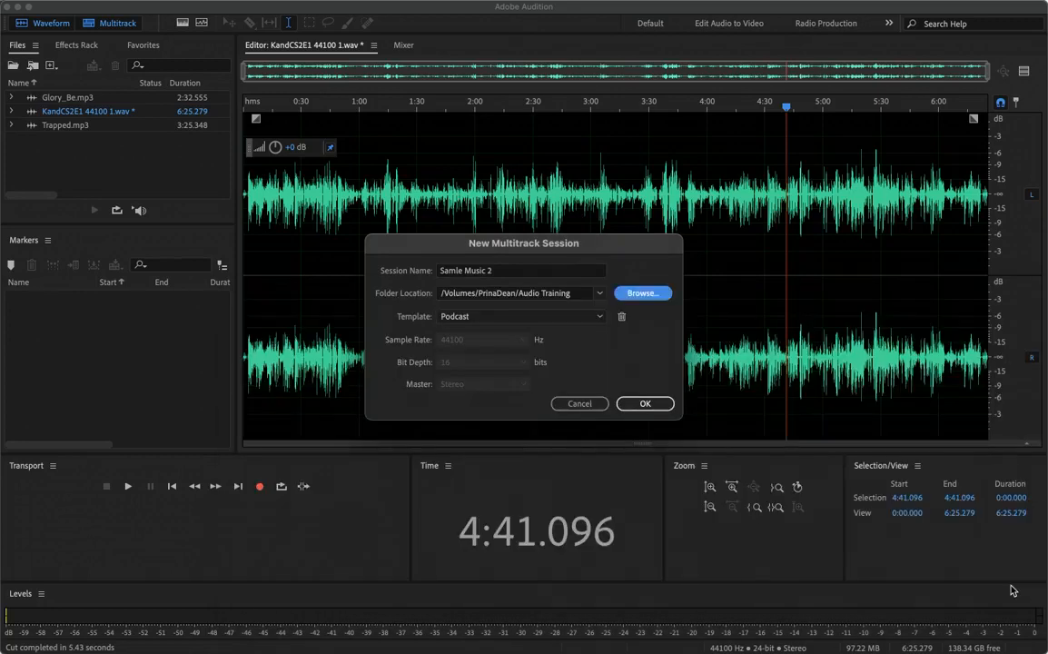
{"action": "left_click", "coordinate": [598, 317]}
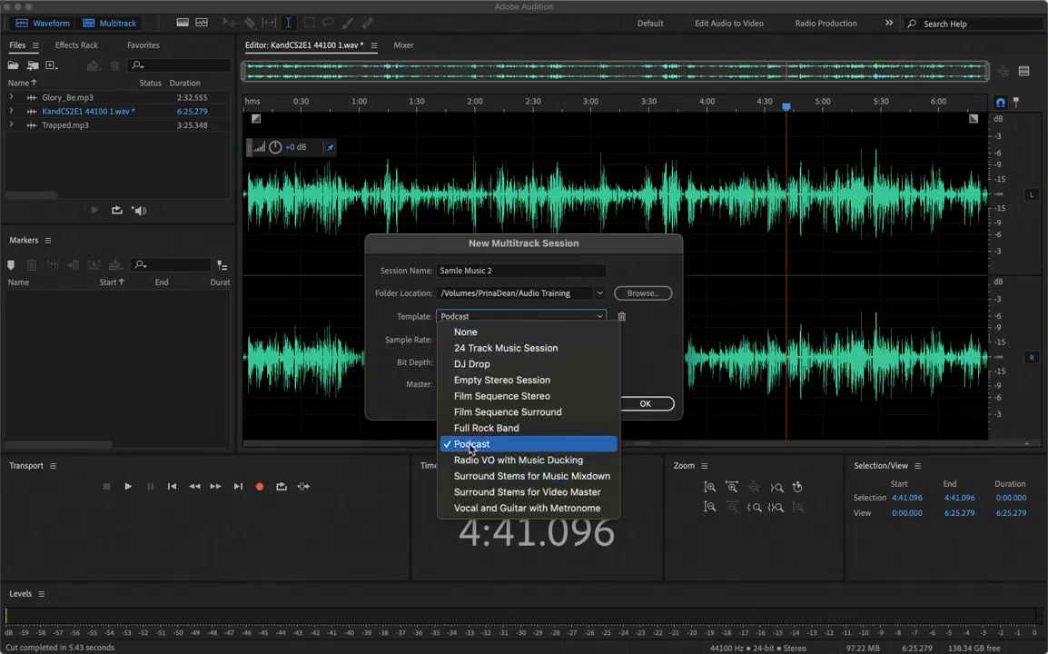
{"action": "left_click", "coordinate": [465, 331]}
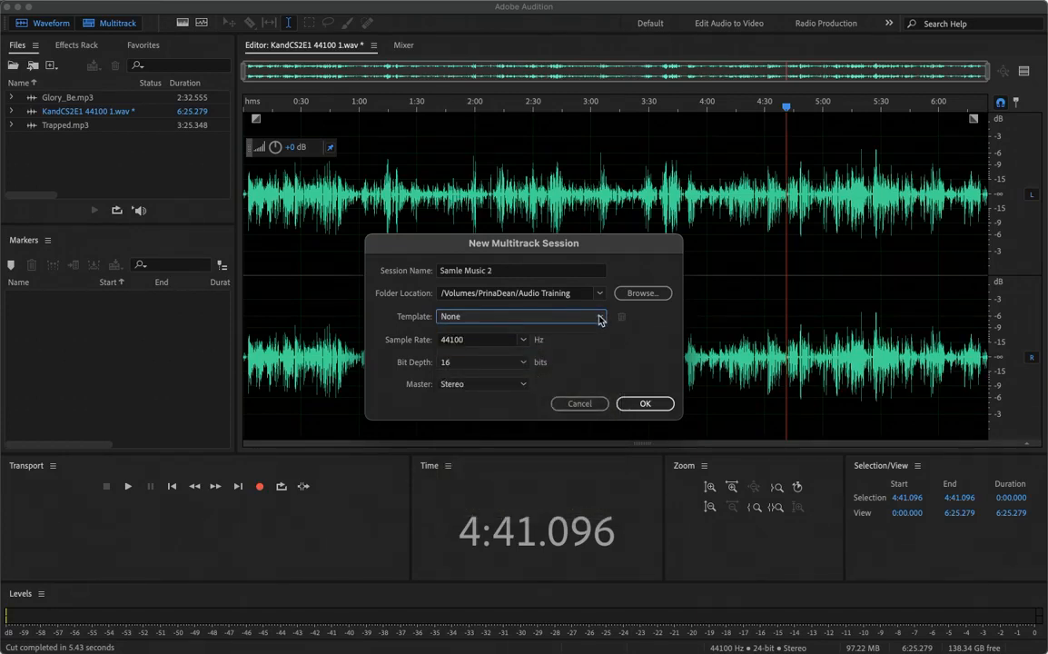
{"action": "left_click", "coordinate": [644, 406]}
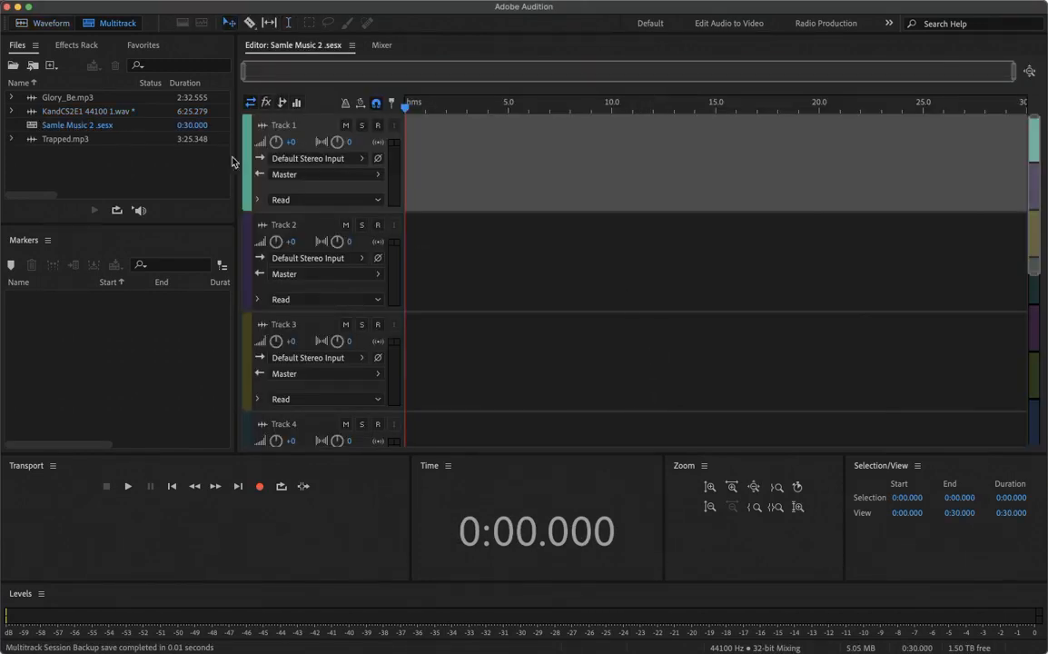
Rename the first three tracks as INtro, Podcast and Outr
{"action": "left_click", "coordinate": [287, 127]}
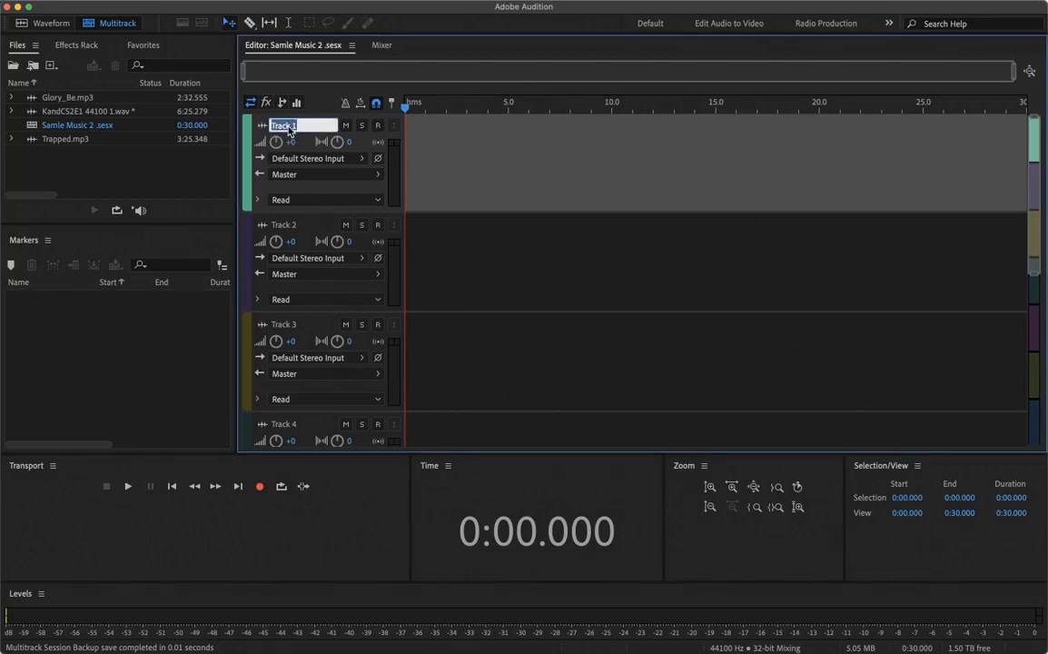
{"action": "type", "text": "INtro"}
{"action": "left_click", "coordinate": [288, 225]}
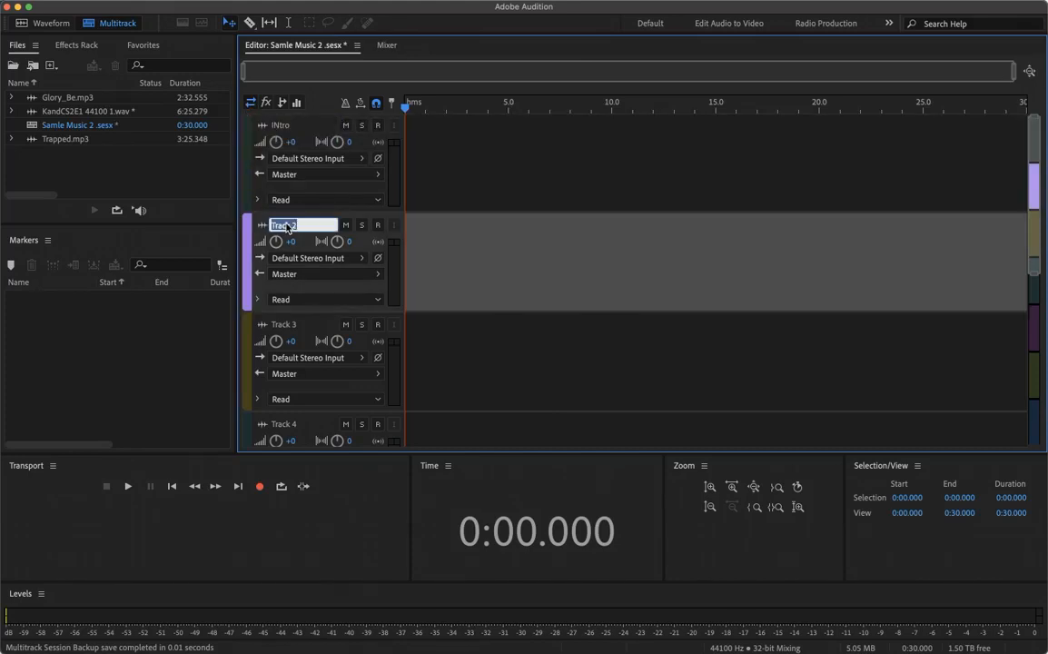
{"action": "type", "text": "Podcast"}
{"action": "left_click", "coordinate": [287, 326]}
{"action": "type", "text": "Outr"}
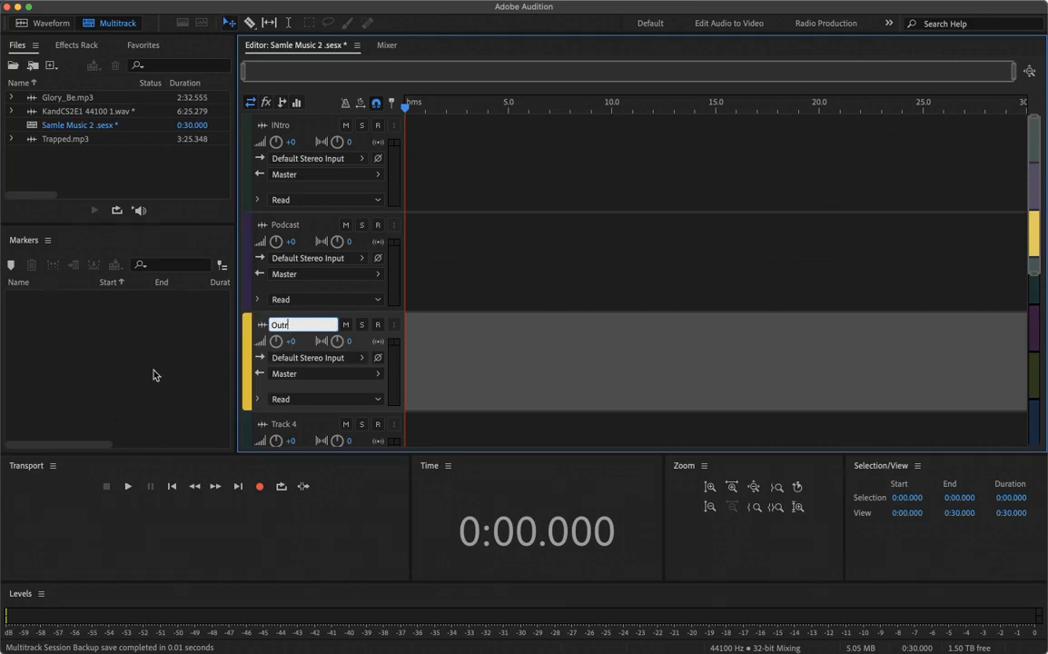
{"action": "left_click", "coordinate": [506, 283]}
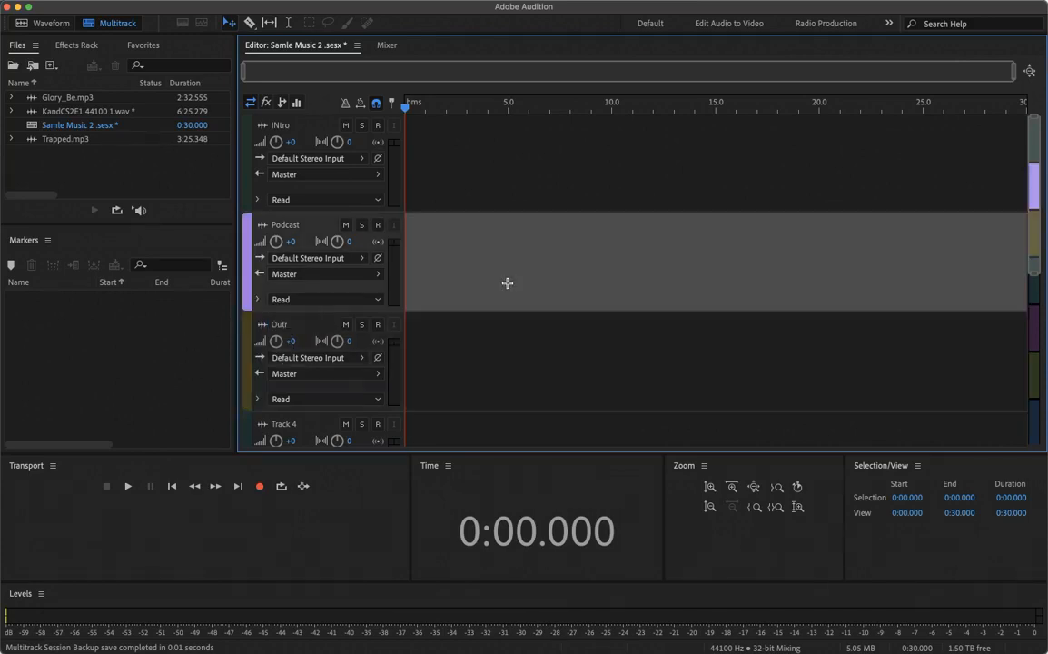
{"action": "left_click", "coordinate": [467, 345]}
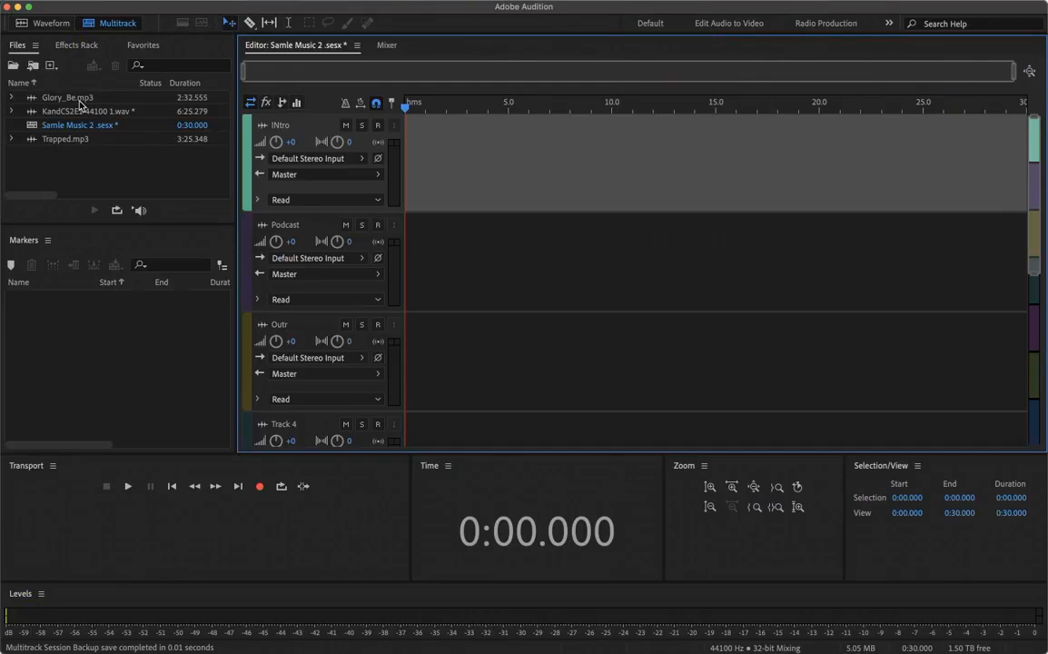
Place Glory_Be.mp3 at the start of the INtro track and shorten the clip's end to about 9 seconds
{"action": "left_click", "coordinate": [80, 102]}
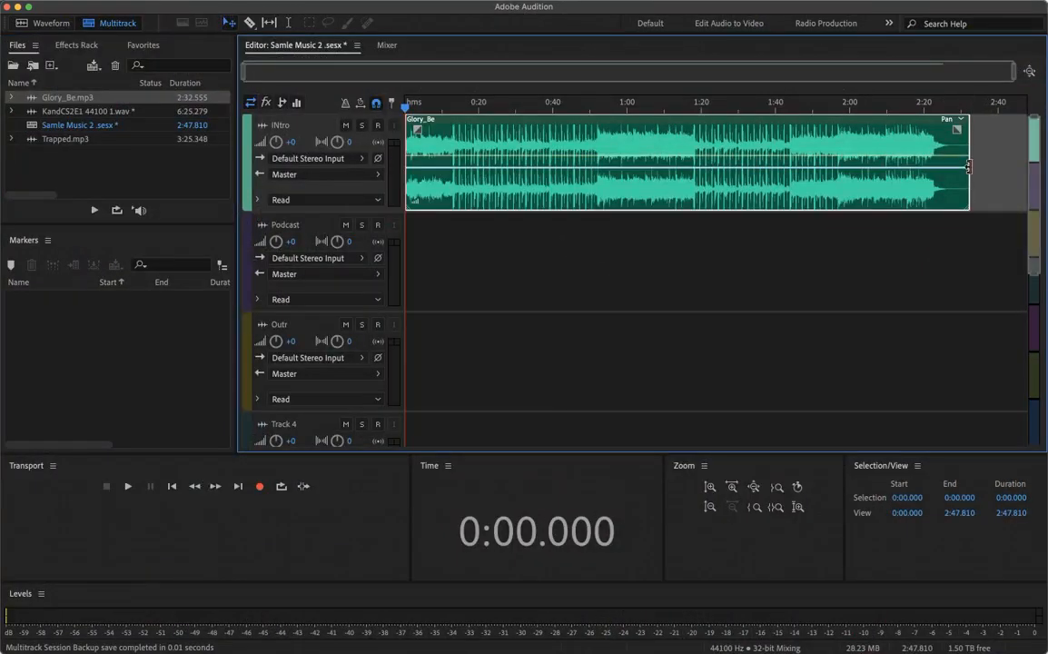
{"action": "left_click_drag", "start_coordinate": [969, 166], "coordinate": [438, 165]}
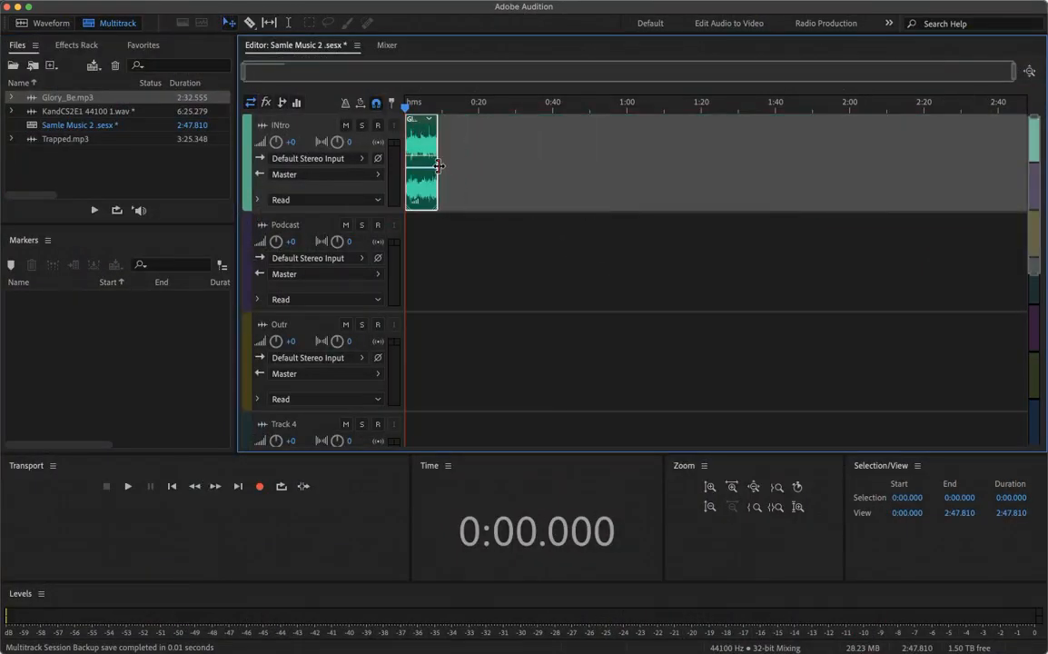
{"action": "scroll", "coordinate": [456, 147], "scroll_direction": "up", "scroll_amount": 3}
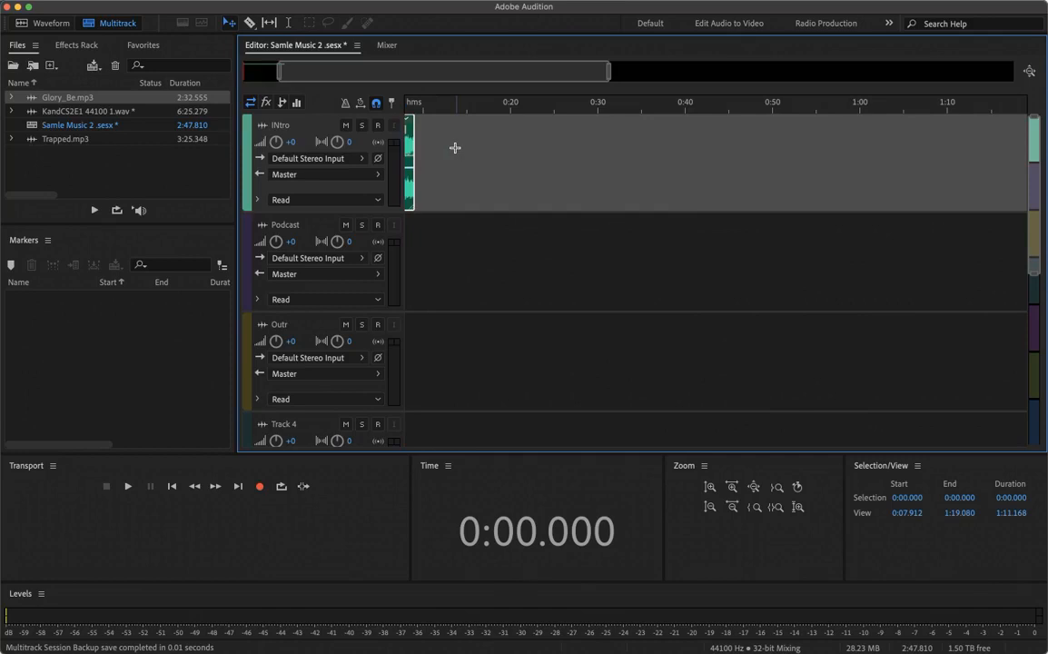
{"action": "left_click_drag", "start_coordinate": [606, 70], "coordinate": [266, 63]}
{"action": "left_click_drag", "start_coordinate": [353, 70], "coordinate": [375, 70]}
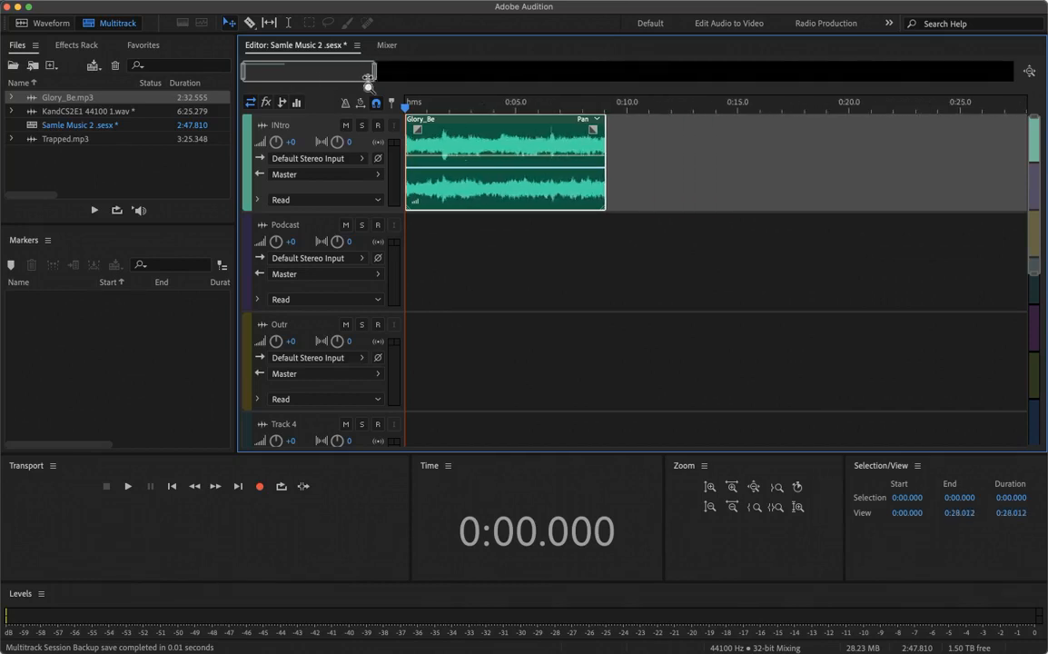
Trim about the first 12 seconds off the Glory_Be clip and set it at the session start, ending at about 0:10
{"action": "left_click_drag", "start_coordinate": [605, 146], "coordinate": [800, 145]}
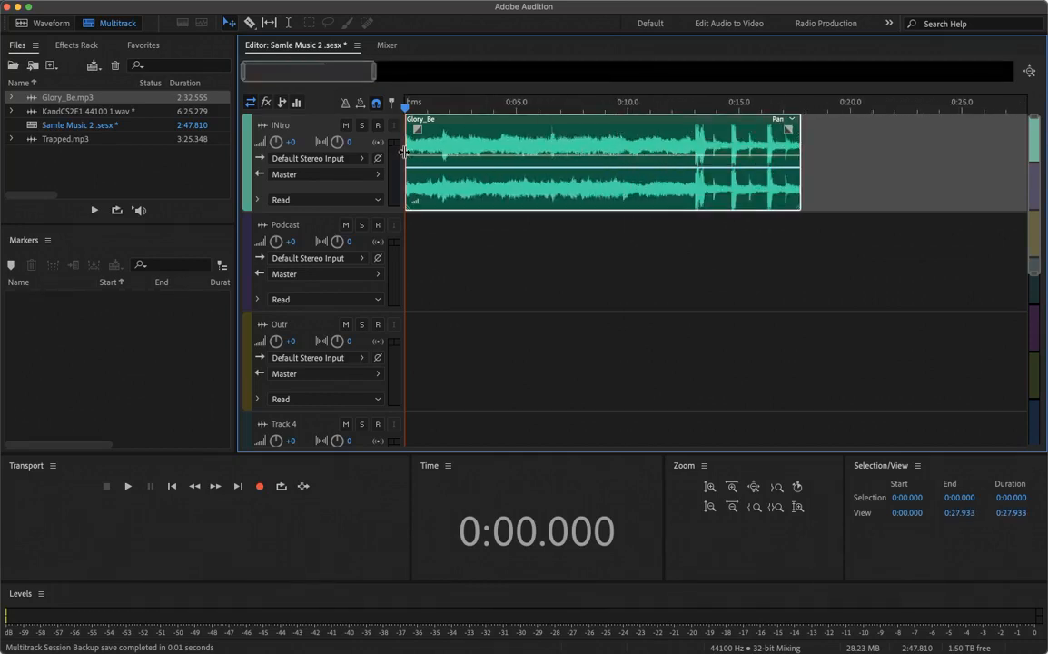
{"action": "left_click_drag", "start_coordinate": [408, 151], "coordinate": [674, 150]}
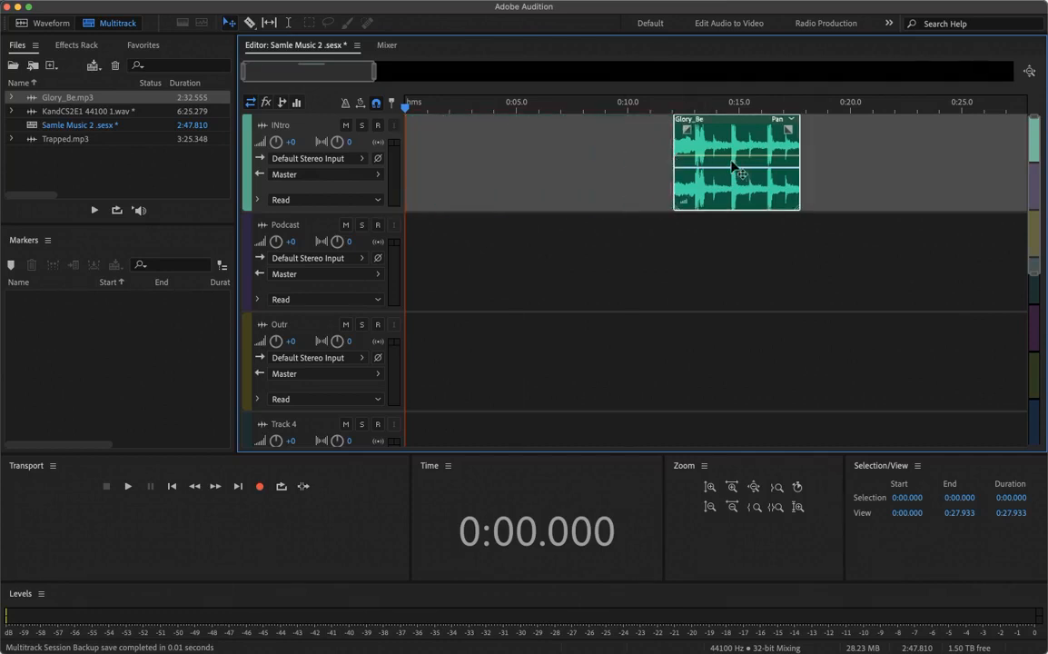
{"action": "left_click_drag", "start_coordinate": [730, 171], "coordinate": [461, 172]}
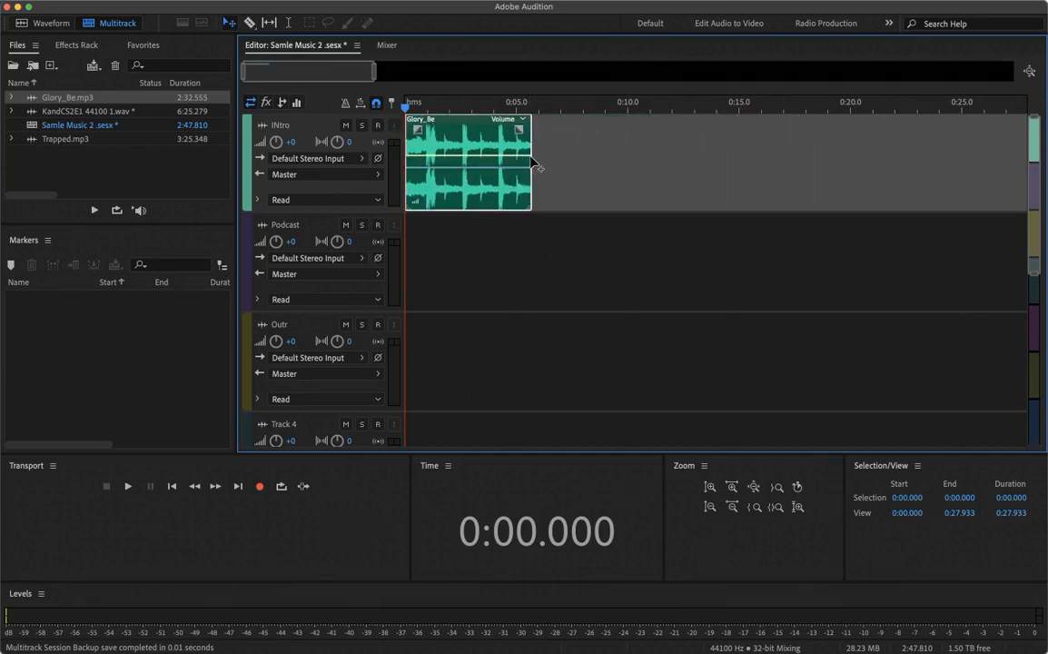
{"action": "left_click_drag", "start_coordinate": [533, 163], "coordinate": [632, 159]}
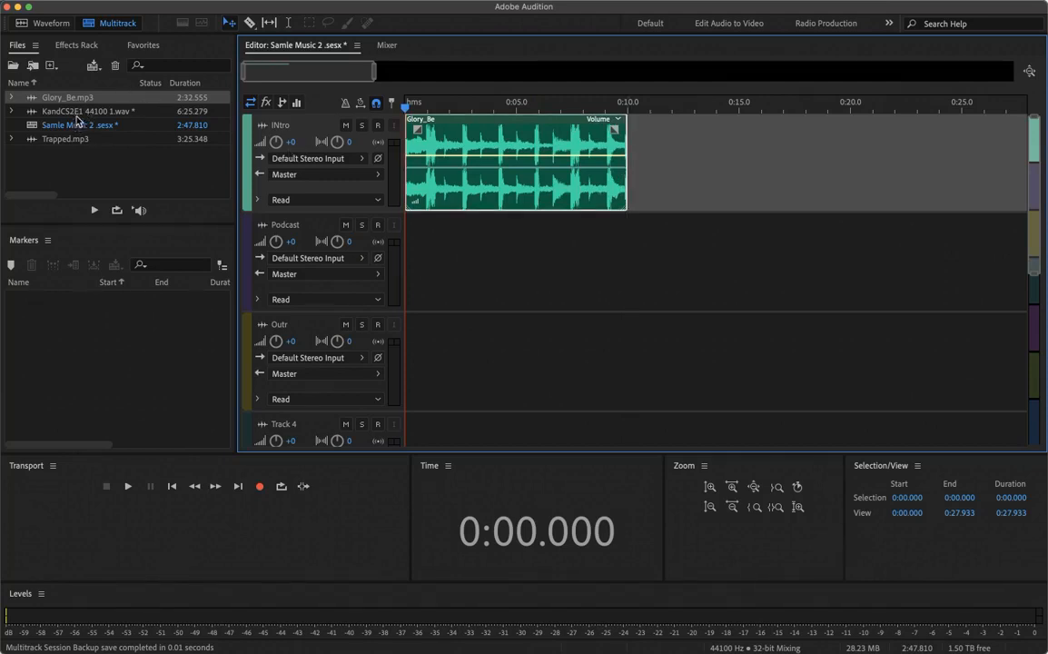
Place KandCS2E1 44100 1.wav at the start of the Podcast track and Trapped.mp3 on the Outr track from about 0:05.5
{"action": "left_click_drag", "start_coordinate": [77, 111], "coordinate": [405, 274]}
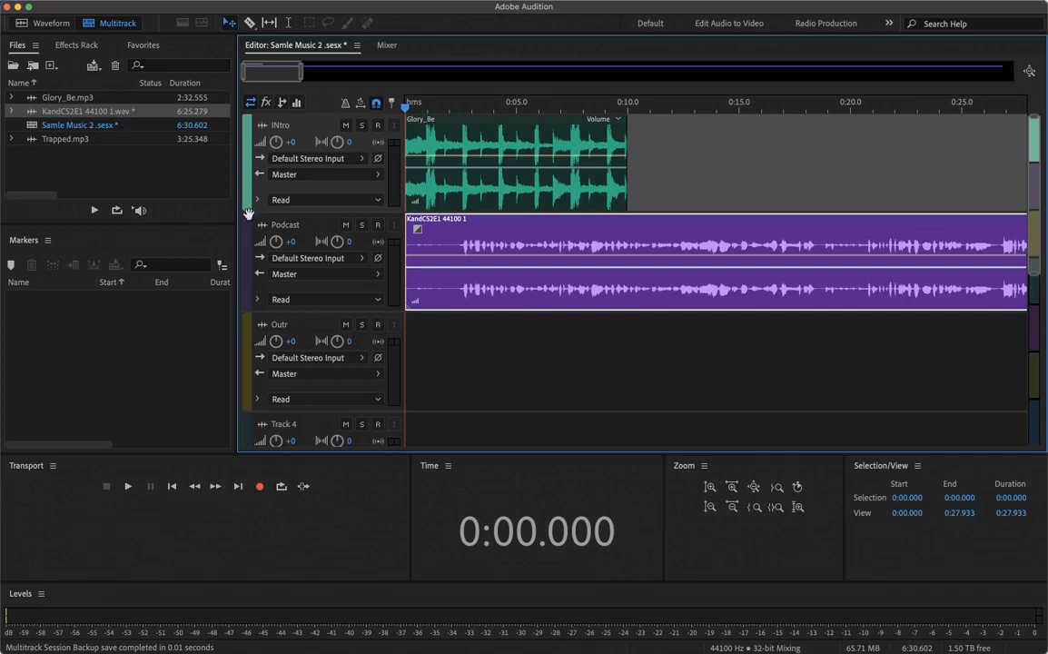
{"action": "left_click", "coordinate": [94, 114]}
{"action": "left_click_drag", "start_coordinate": [95, 113], "coordinate": [474, 324]}
{"action": "left_click", "coordinate": [66, 140]}
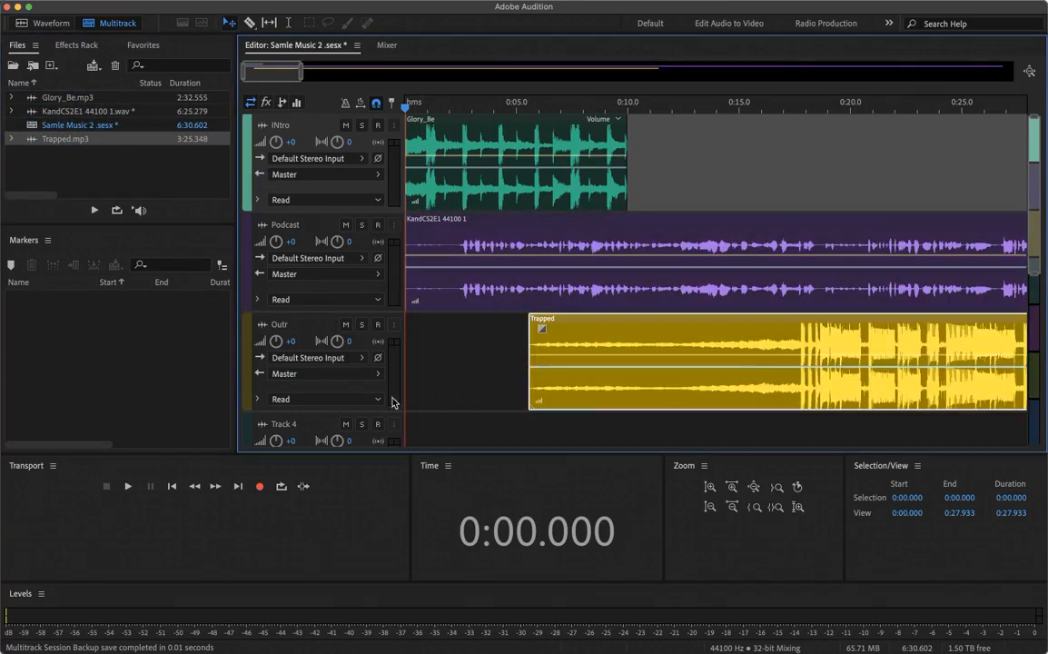
Trim the Trapped clip at both ends to about 24 seconds and move it to start at about 5:00
{"action": "left_click_drag", "start_coordinate": [302, 71], "coordinate": [926, 64]}
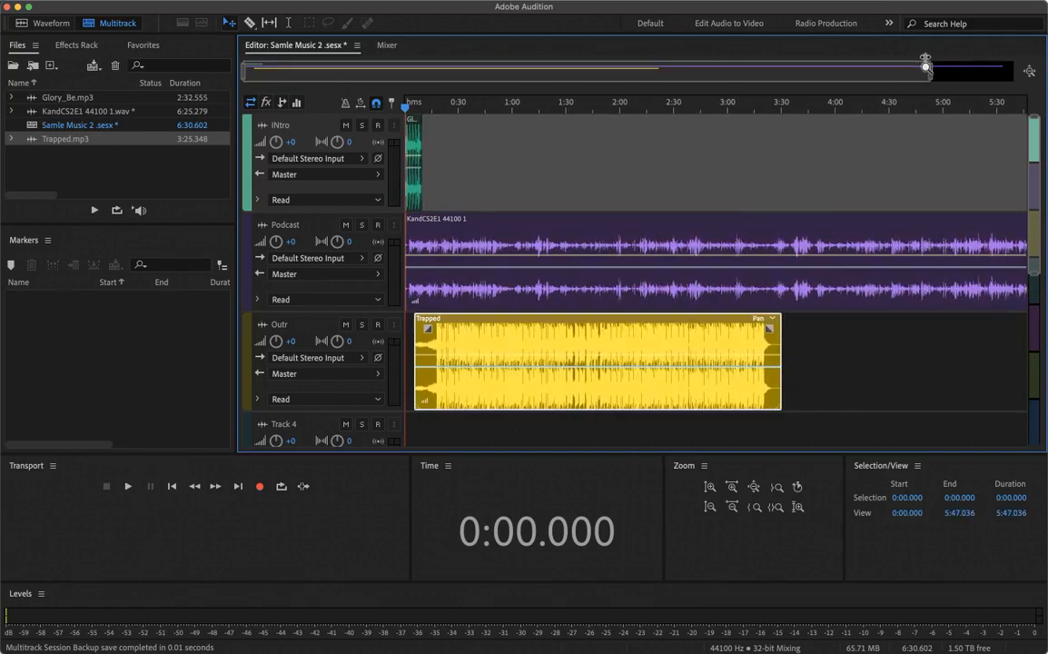
{"action": "left_click_drag", "start_coordinate": [422, 329], "coordinate": [621, 359]}
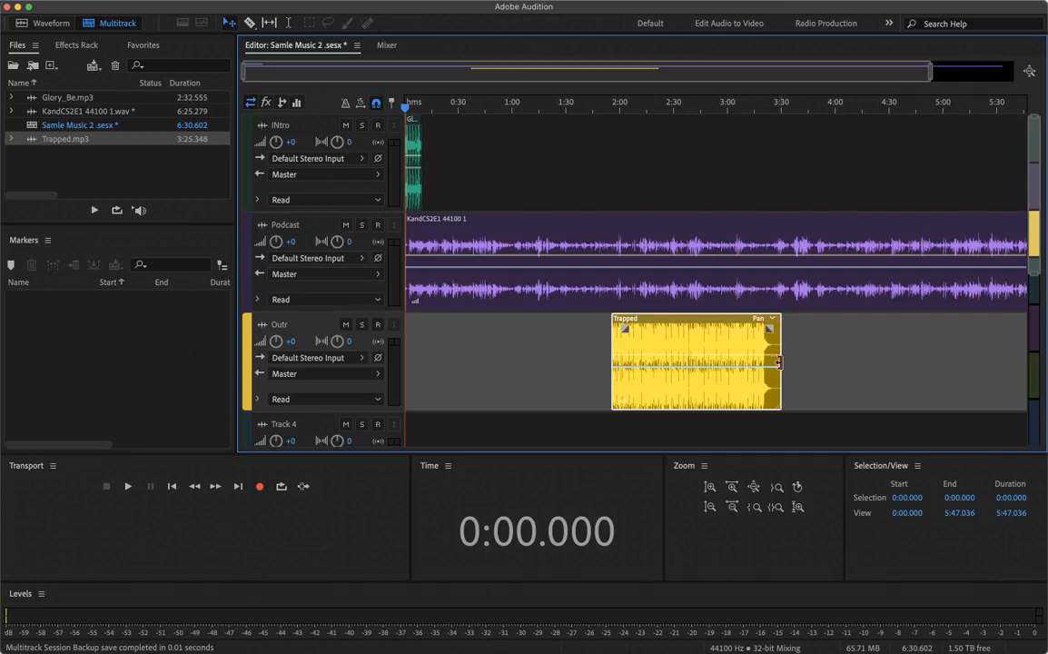
{"action": "mouse_move", "coordinate": [779, 361]}
{"action": "left_mouse_down"}
{"action": "mouse_move", "coordinate": [655, 363]}
{"action": "mouse_move", "coordinate": [997, 361]}
{"action": "left_mouse_up"}
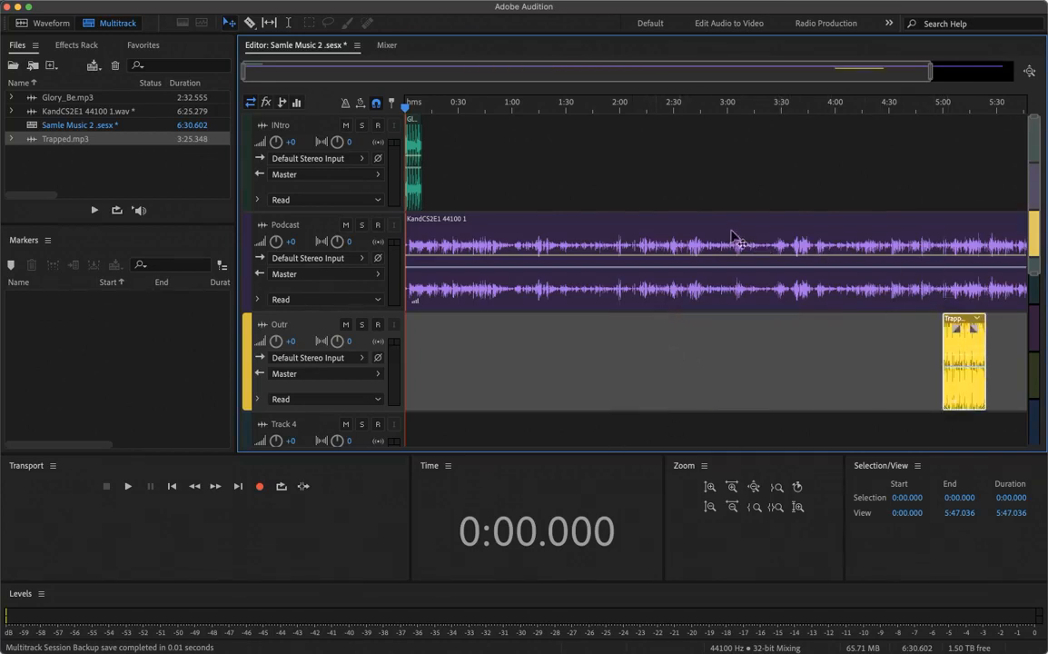
Shorten the podcast clip to end at about 2:53 and move the Trapped clip to overlap its end, starting at about 2:48
{"action": "left_click_drag", "start_coordinate": [840, 70], "coordinate": [1014, 73]}
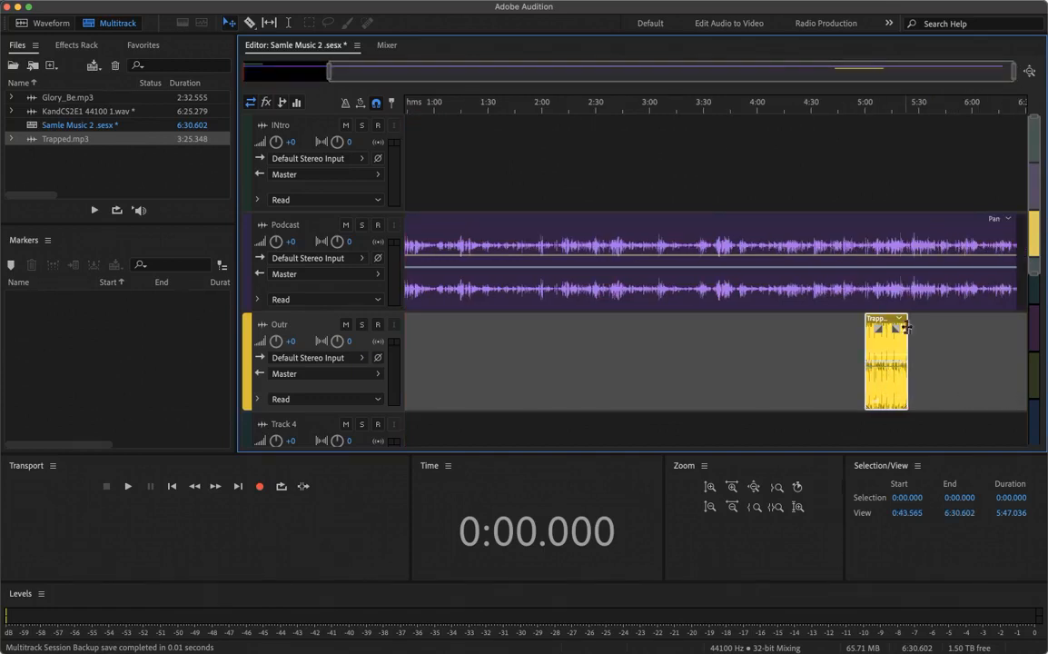
{"action": "left_click_drag", "start_coordinate": [1014, 245], "coordinate": [636, 246]}
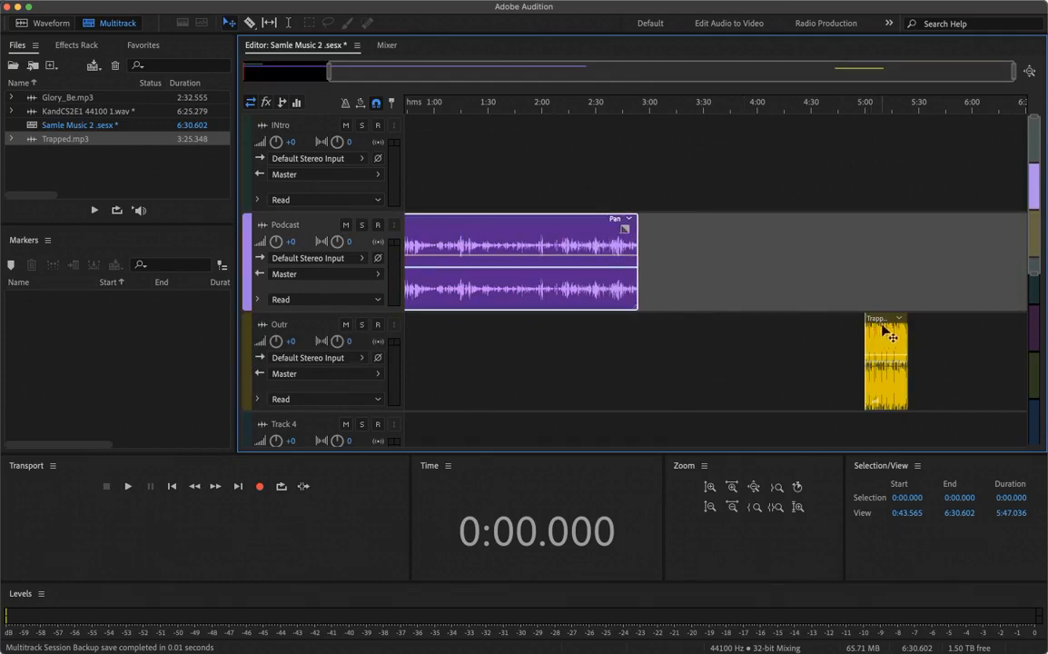
{"action": "left_click_drag", "start_coordinate": [872, 328], "coordinate": [649, 323]}
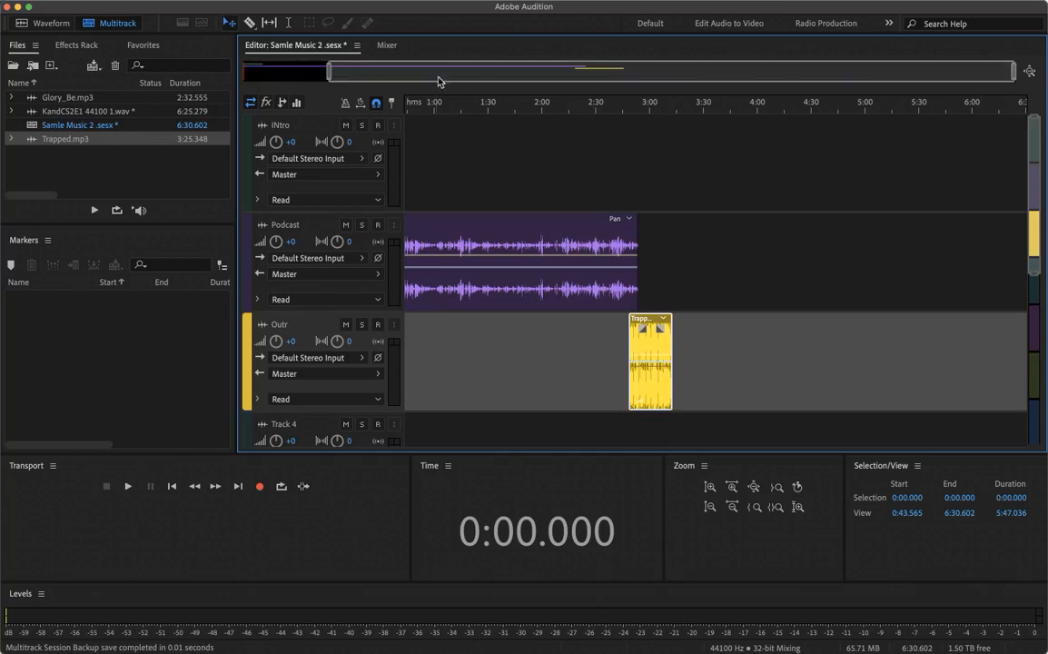
Play the session from the beginning and move the podcast clip to start at about 0:06, beneath the intro music
{"action": "left_click_drag", "start_coordinate": [494, 70], "coordinate": [347, 72]}
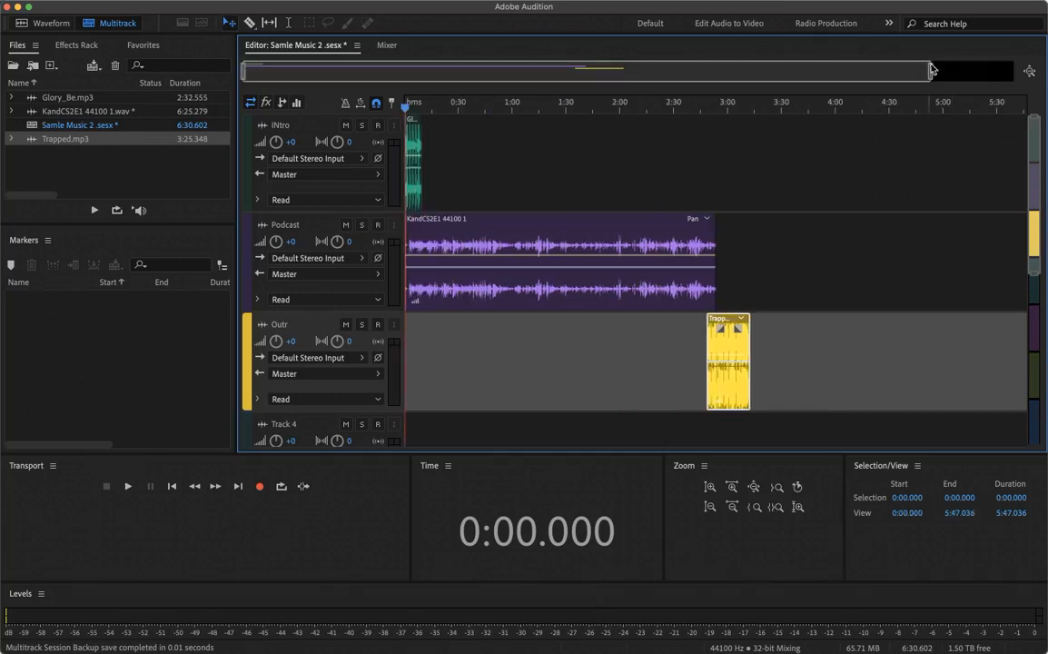
{"action": "left_click_drag", "start_coordinate": [930, 71], "coordinate": [809, 73]}
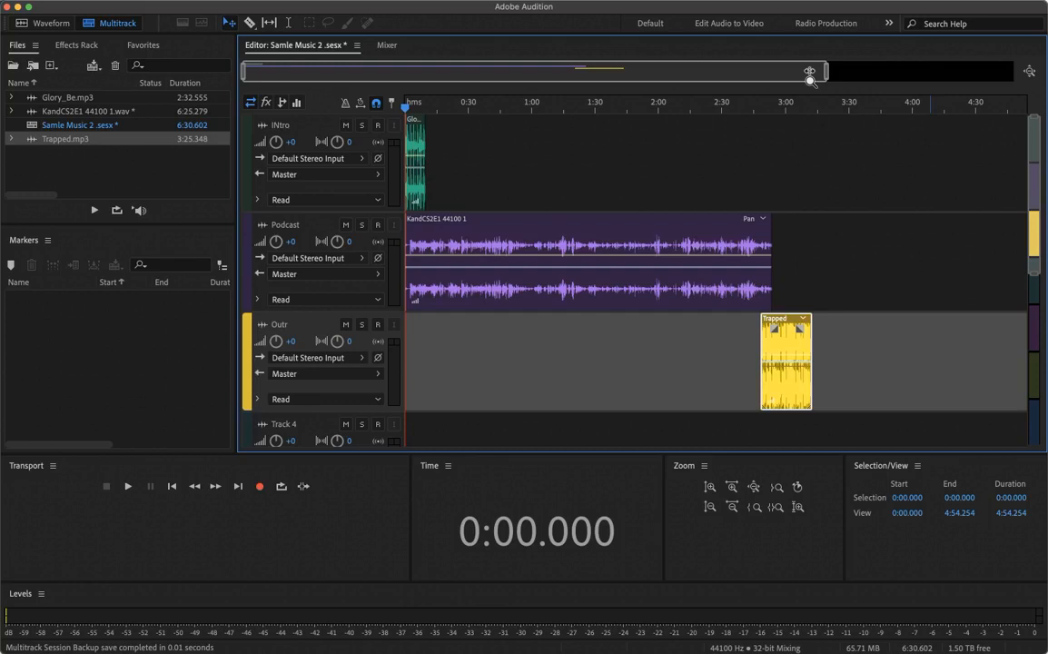
{"action": "key", "text": "space"}
{"action": "left_click_drag", "start_coordinate": [809, 77], "coordinate": [276, 69]}
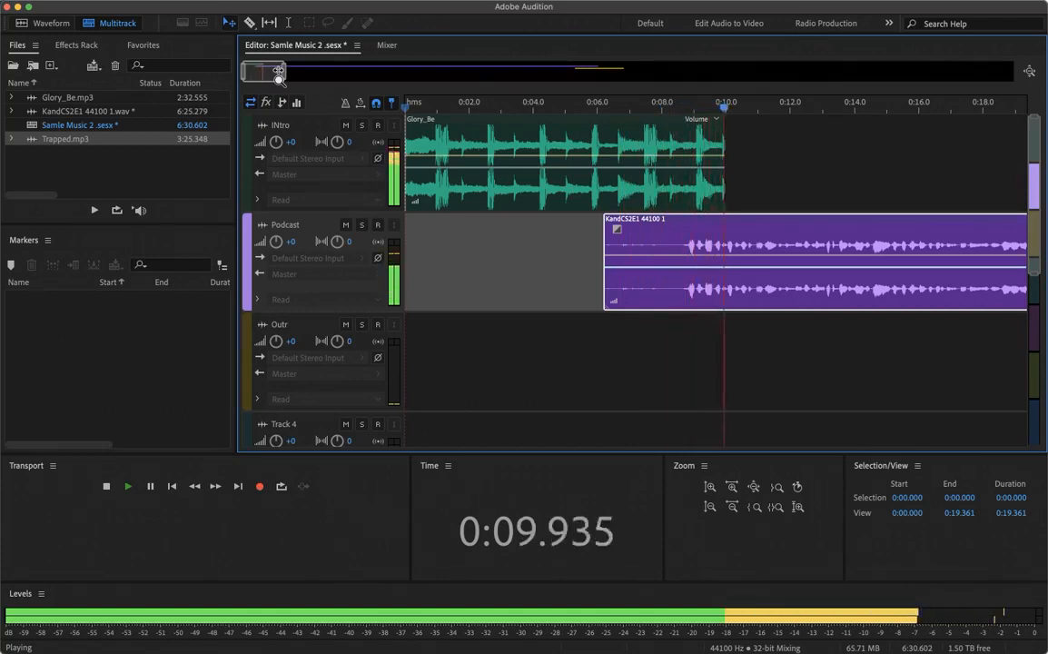
Stop playback and trim the silent start of the podcast clip up to the playhead at 0:08.809
{"action": "key", "text": "space"}
{"action": "left_click_drag", "start_coordinate": [730, 109], "coordinate": [686, 115]}
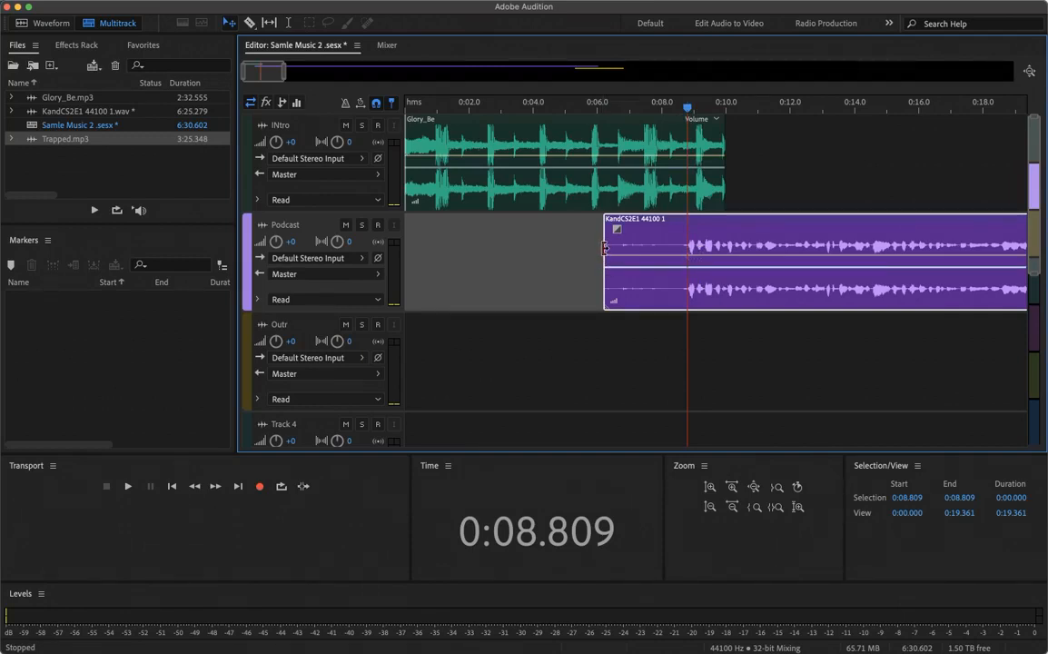
{"action": "left_click_drag", "start_coordinate": [605, 248], "coordinate": [685, 254]}
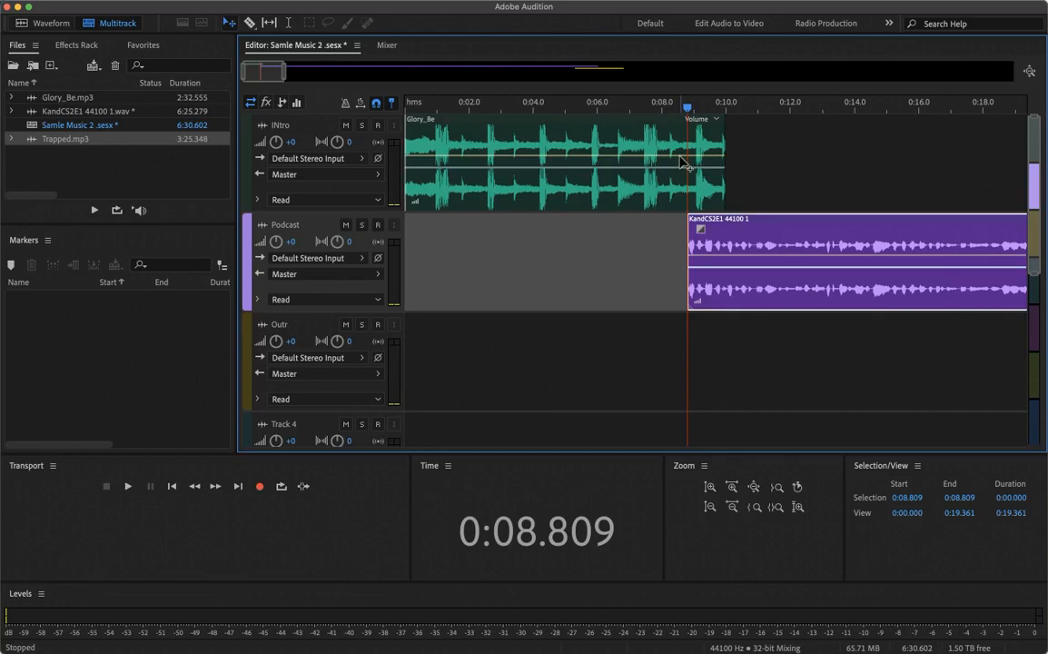
Add volume keyframes to the Glory_Be clip from about 0:08.5, dropping the music steeply as the podcast begins
{"action": "left_click", "coordinate": [681, 160]}
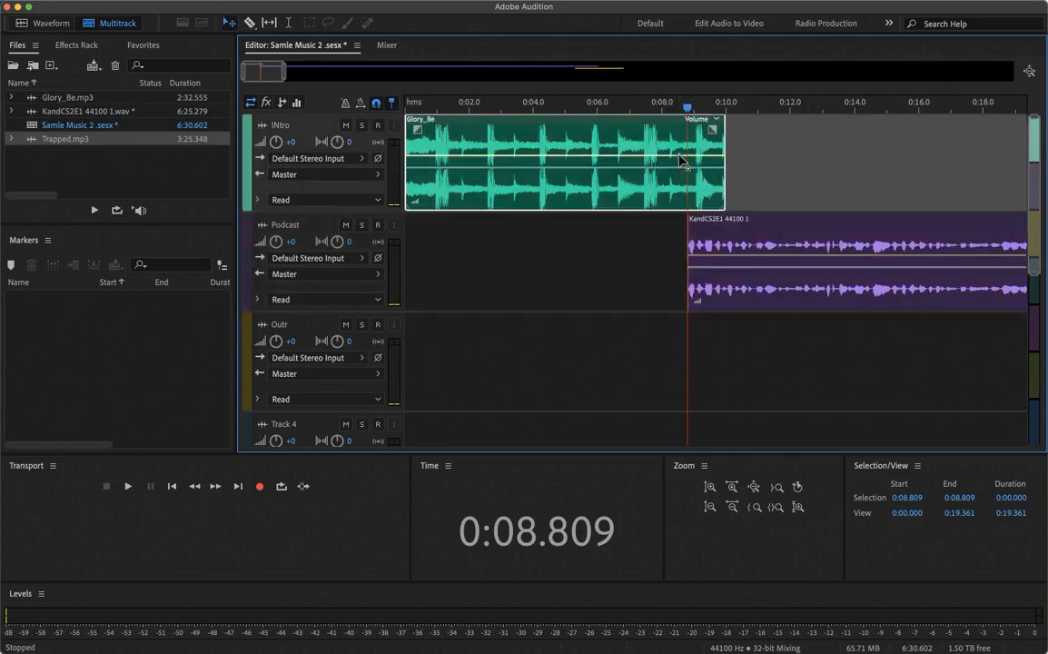
{"action": "left_click", "coordinate": [680, 156]}
{"action": "left_click_drag", "start_coordinate": [724, 160], "coordinate": [696, 196]}
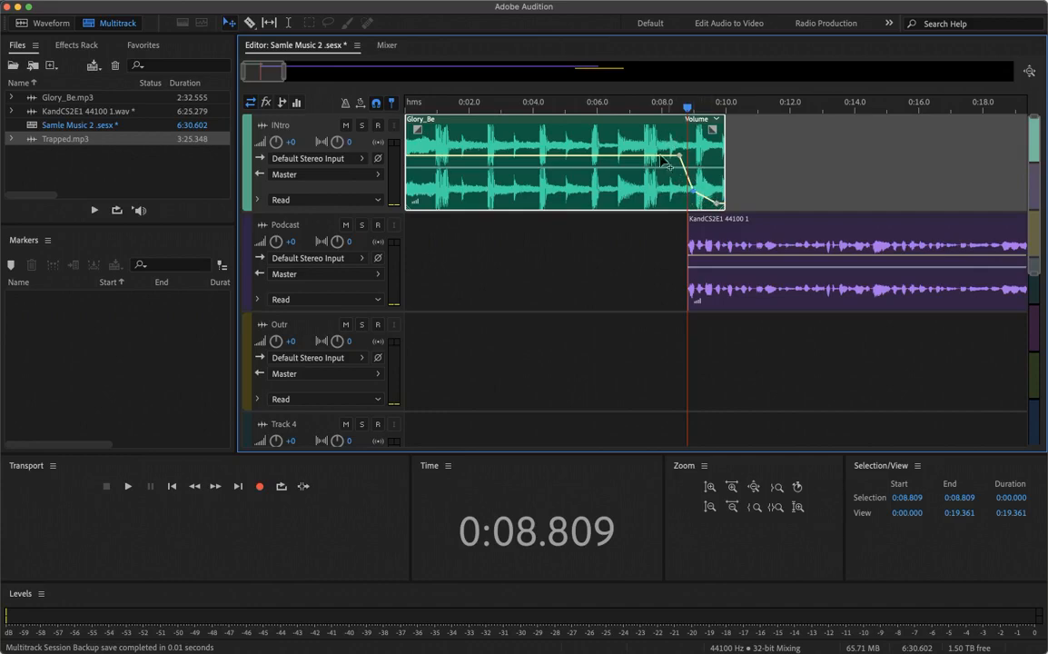
{"action": "scroll", "coordinate": [628, 161], "scroll_direction": "up", "scroll_amount": 10}
{"action": "scroll", "coordinate": [628, 161], "scroll_direction": "down", "scroll_amount": 6}
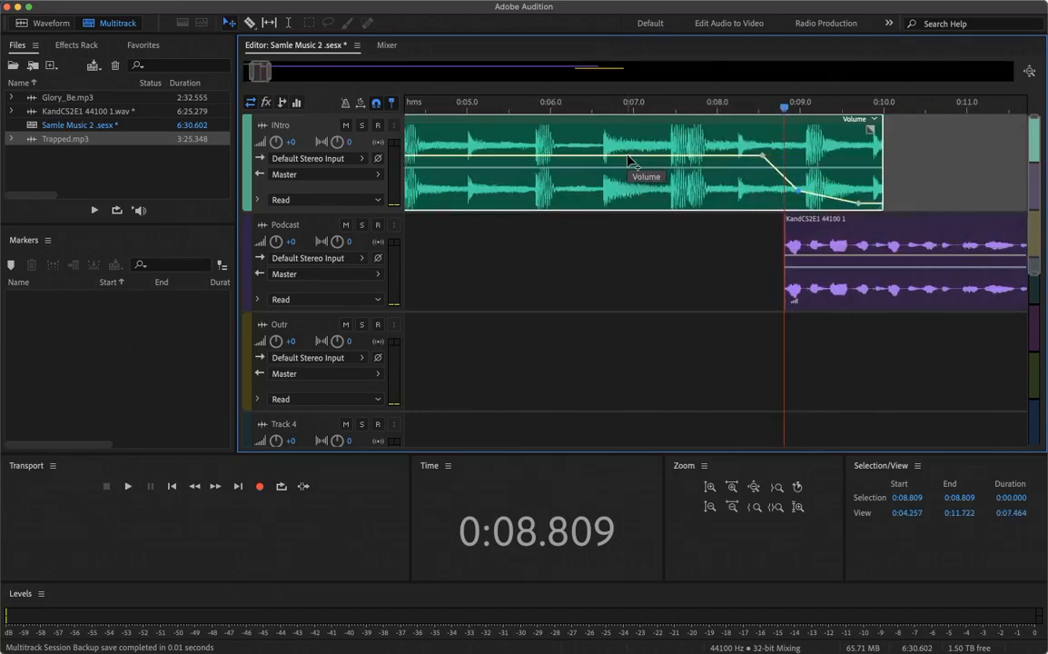
Play the session from about 0:06.7 to check the intro music ducking under the podcast's start
{"action": "left_click_drag", "start_coordinate": [758, 111], "coordinate": [583, 120]}
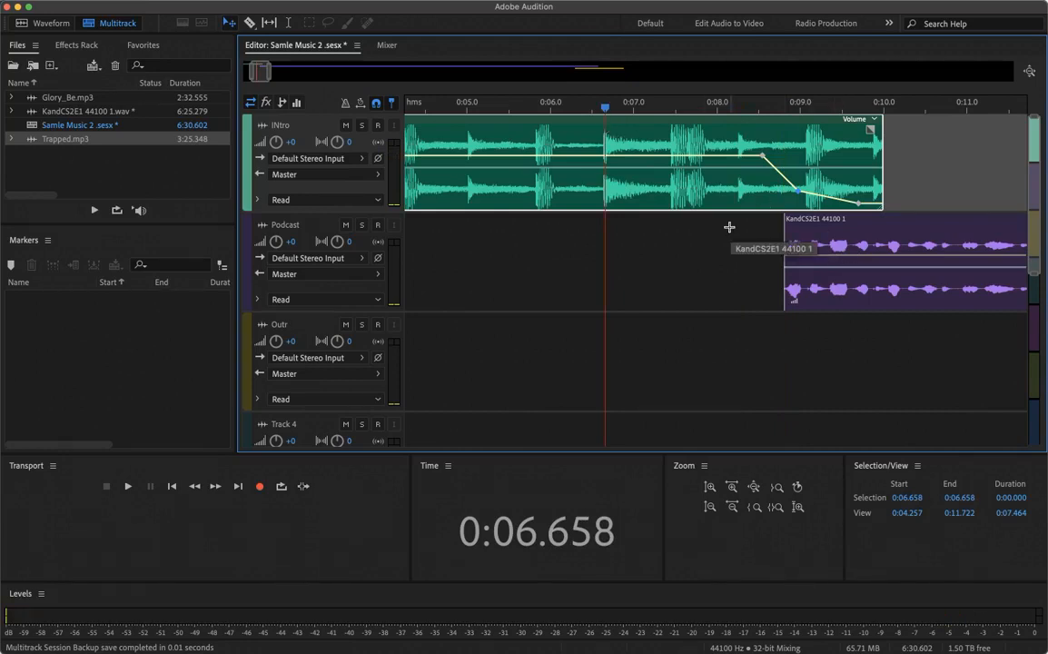
{"action": "key", "text": "space"}
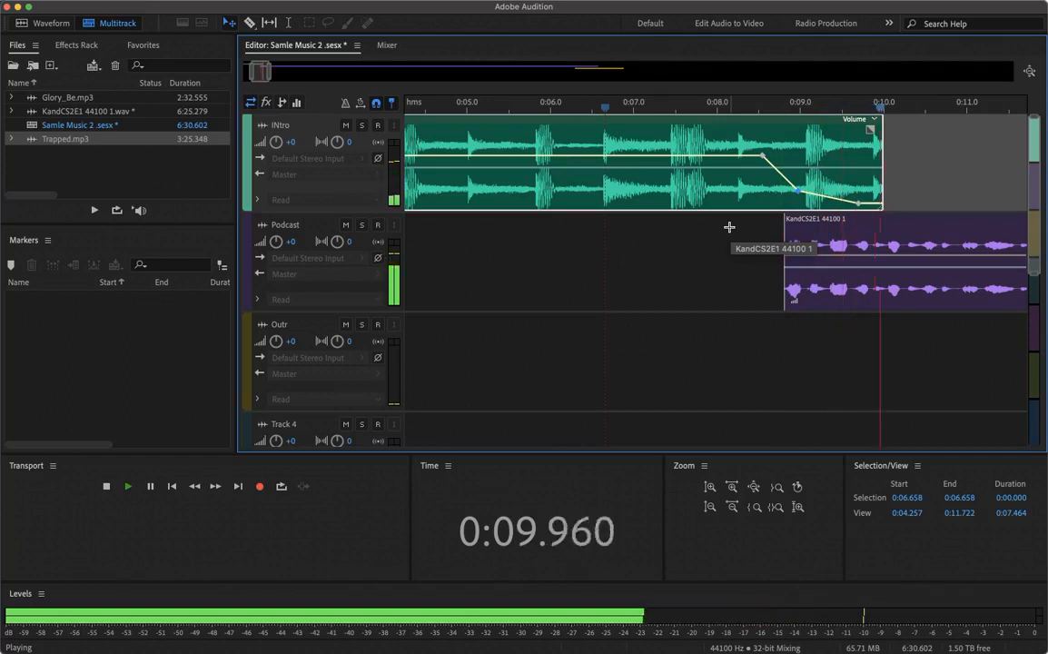
{"action": "key", "text": "space"}
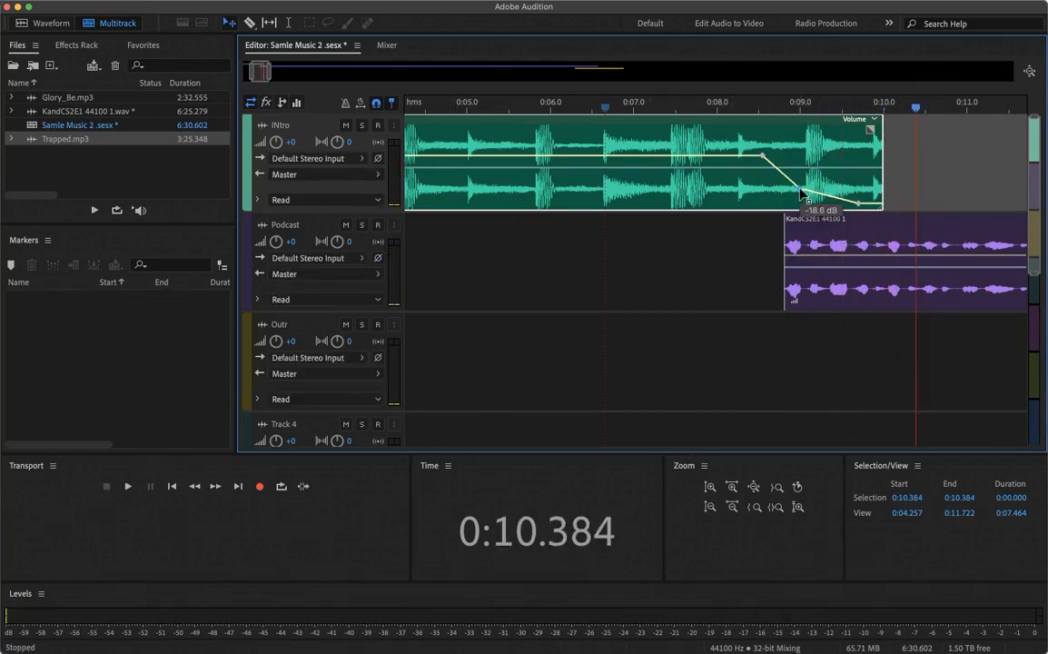
Extend the Glory_Be clip's end to about 0:45 and raise its last volume keyframe, placing it at about 0:10.5
{"action": "scroll", "coordinate": [735, 368], "scroll_direction": "down", "scroll_amount": 5}
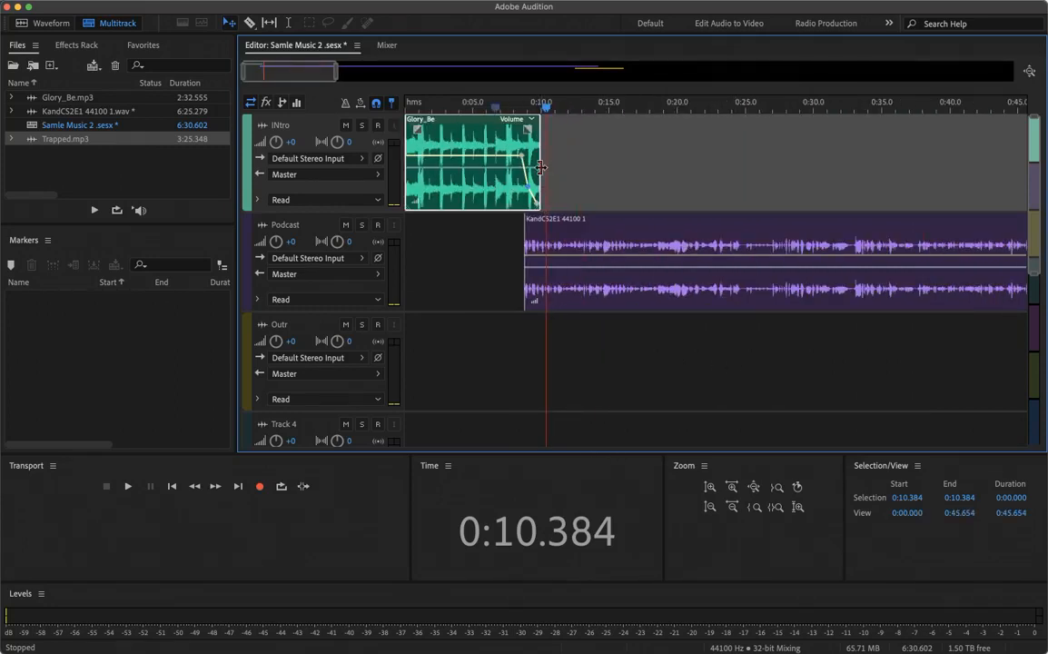
{"action": "left_click_drag", "start_coordinate": [540, 173], "coordinate": [1017, 168]}
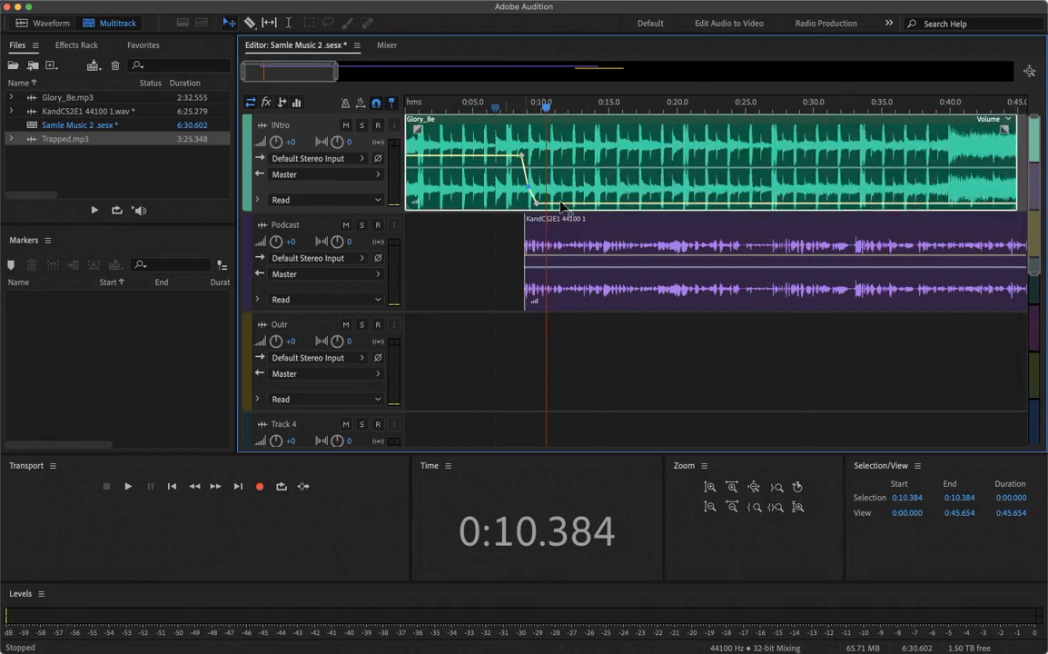
{"action": "left_click_drag", "start_coordinate": [537, 207], "coordinate": [550, 188]}
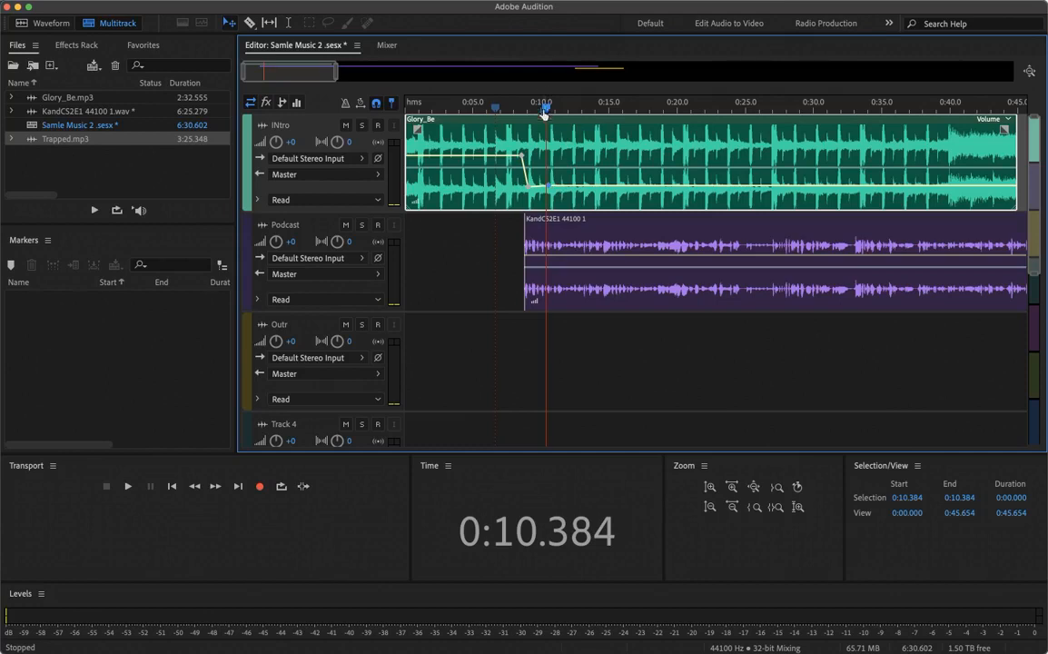
Play the session from about 0:02 to check the level of the extended music bed beneath the podcast
{"action": "left_click_drag", "start_coordinate": [544, 113], "coordinate": [434, 111]}
{"action": "key", "text": "space"}
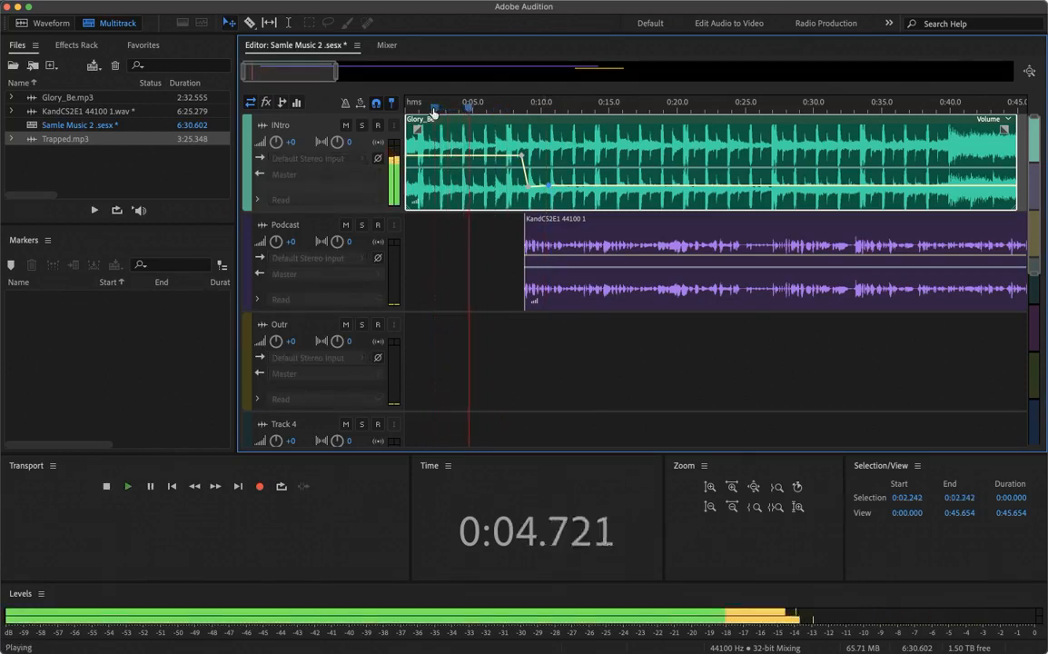
{"action": "key", "text": "XF86AudioRaiseVolume"}
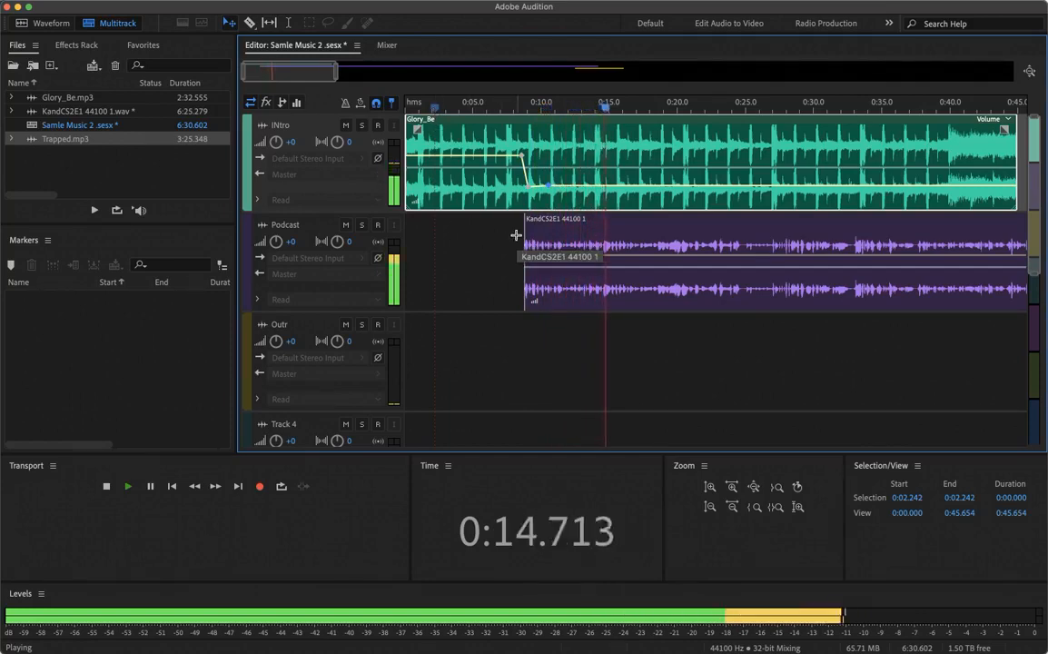
{"action": "key", "text": "space"}
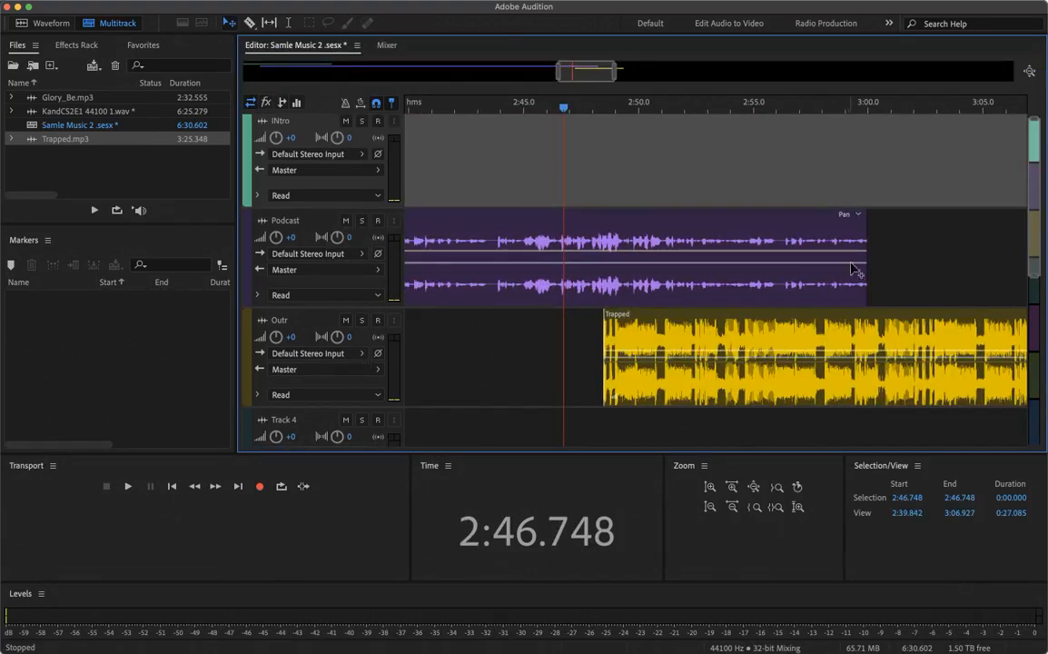
Move the Trapped clip on the Outr track to start at about 2:59.7, previewing the podcast ending from about 2:49
{"action": "left_click_drag", "start_coordinate": [642, 312], "coordinate": [853, 227]}
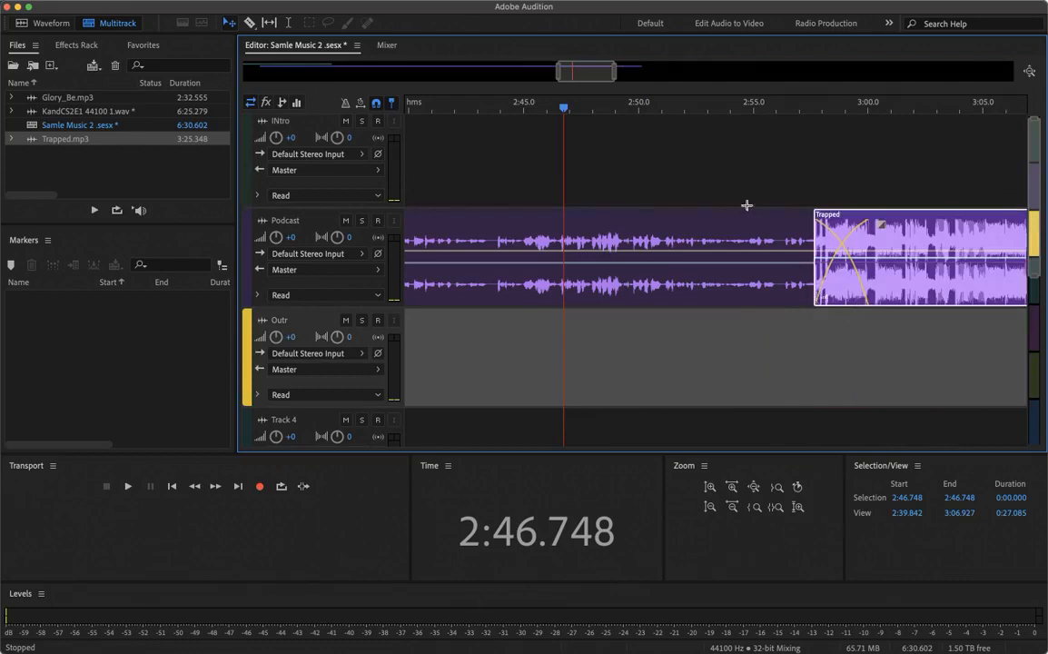
{"action": "left_click_drag", "start_coordinate": [927, 234], "coordinate": [929, 334]}
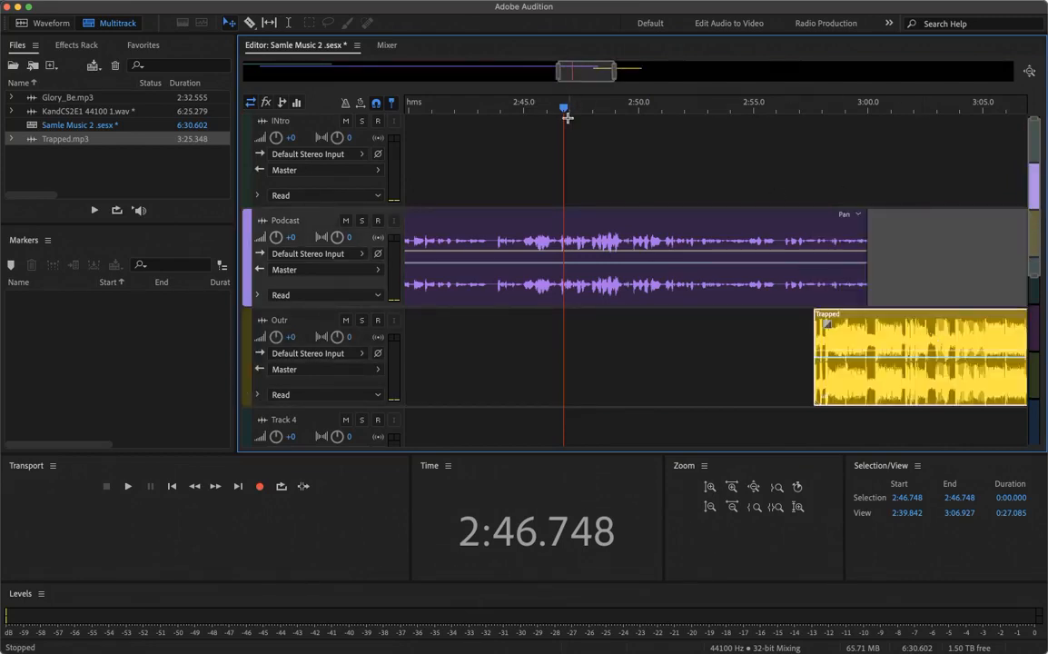
{"action": "left_click_drag", "start_coordinate": [567, 110], "coordinate": [615, 133]}
{"action": "key", "text": "space"}
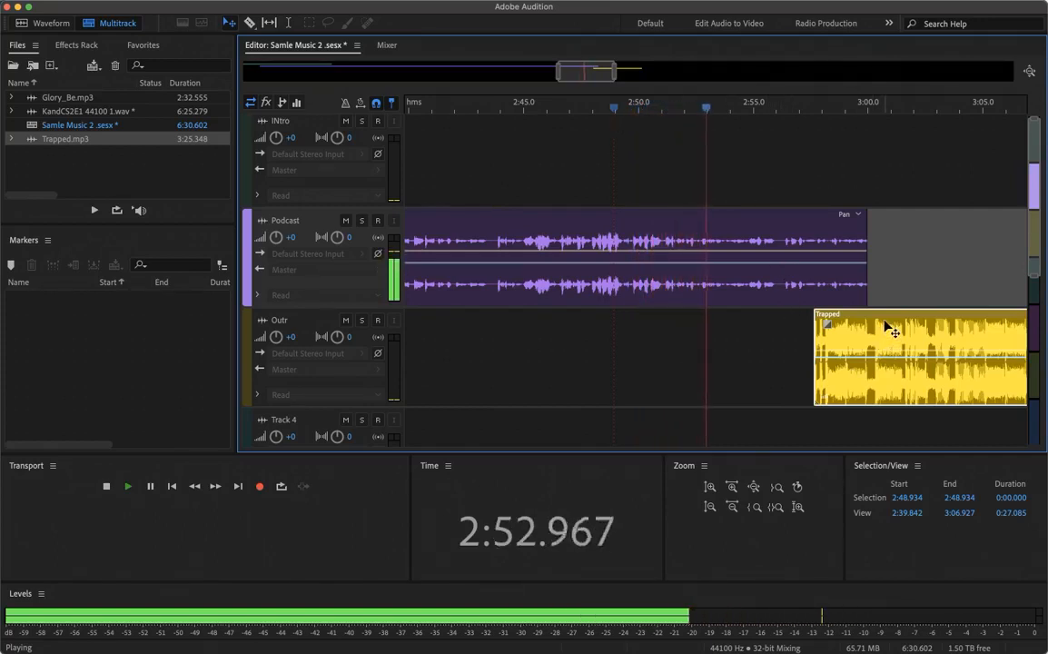
{"action": "left_click_drag", "start_coordinate": [863, 328], "coordinate": [911, 331]}
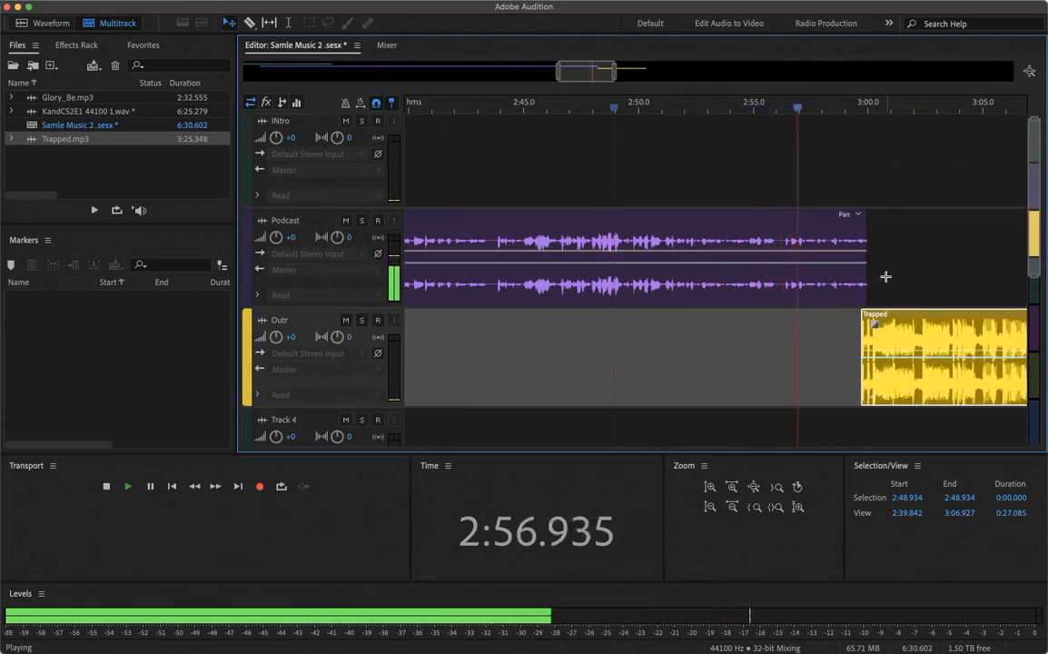
{"action": "key", "text": "space"}
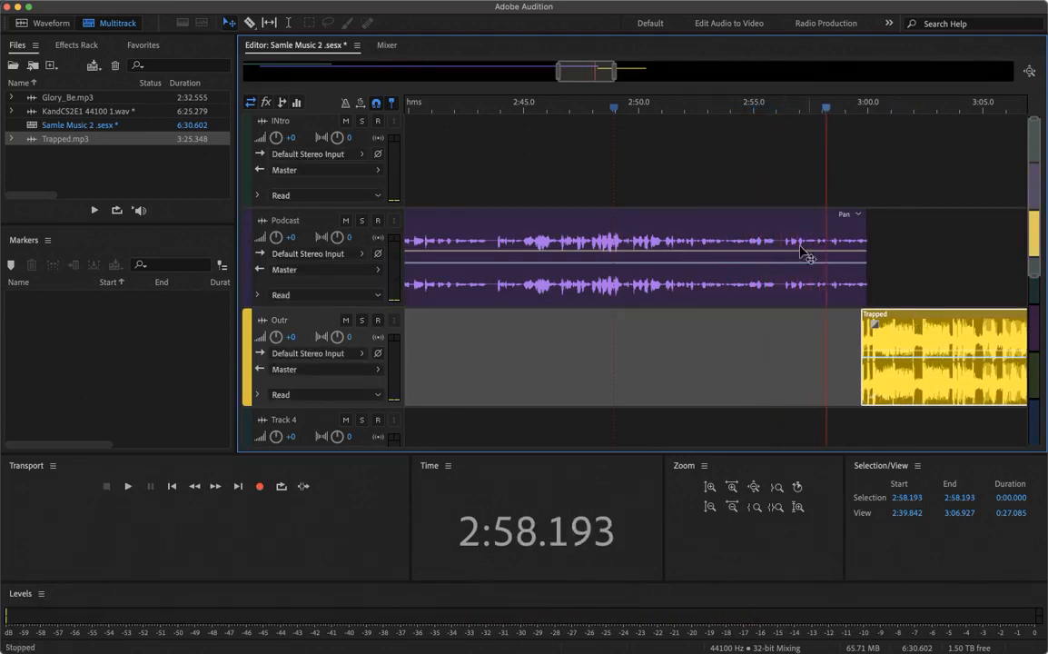
Add volume keyframes at the podcast clip's end to raise its level from about 2:58, and play that passage
{"action": "left_click", "coordinate": [857, 229]}
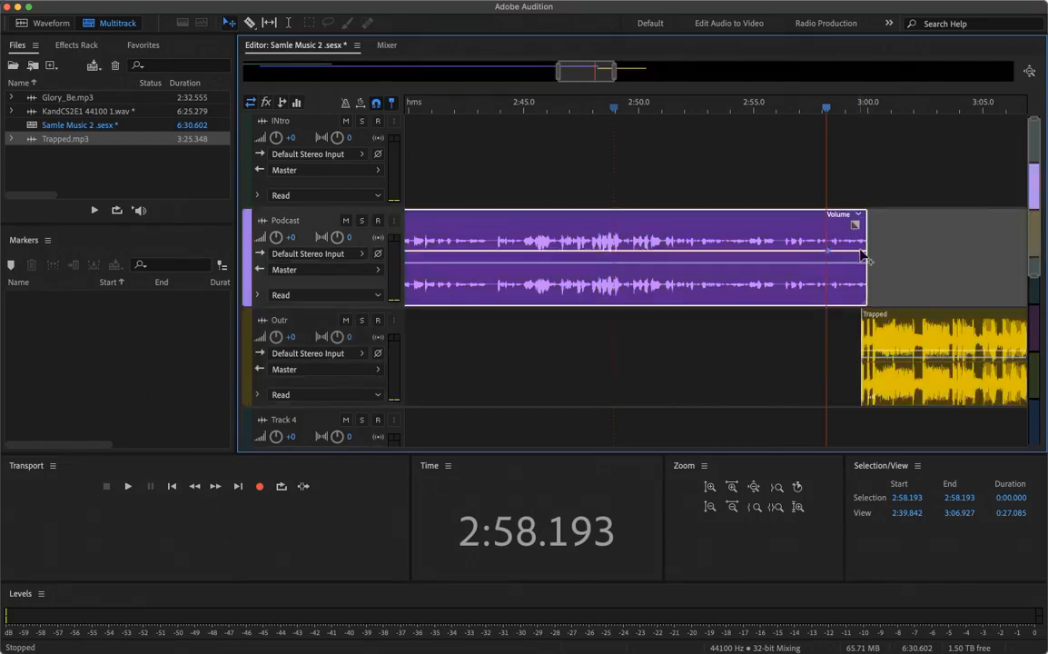
{"action": "left_click_drag", "start_coordinate": [864, 254], "coordinate": [868, 238]}
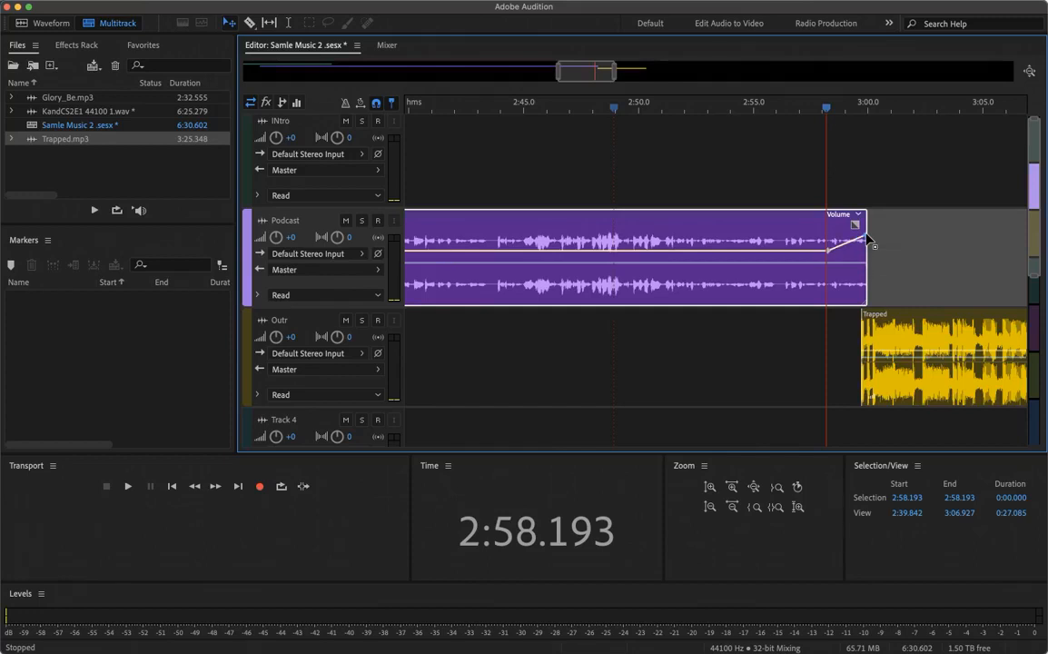
{"action": "key", "text": "space"}
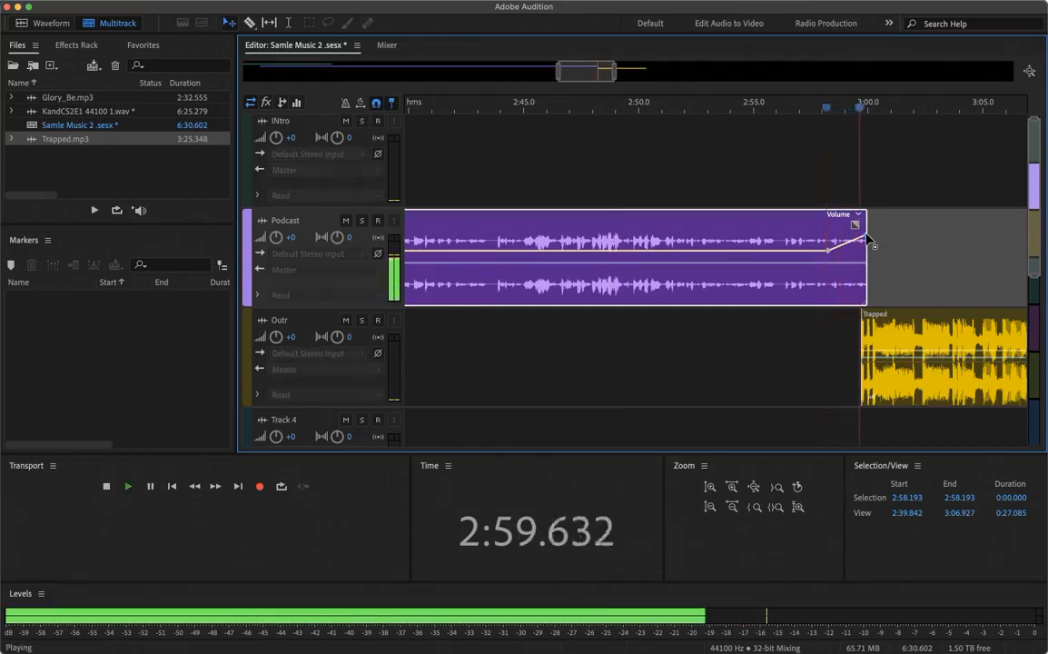
{"action": "key", "text": "space"}
Move the Trapped clip to start at about 2:58 and shape its pan envelope with keyframes rising until about 3:00
{"action": "left_click_drag", "start_coordinate": [901, 319], "coordinate": [860, 319]}
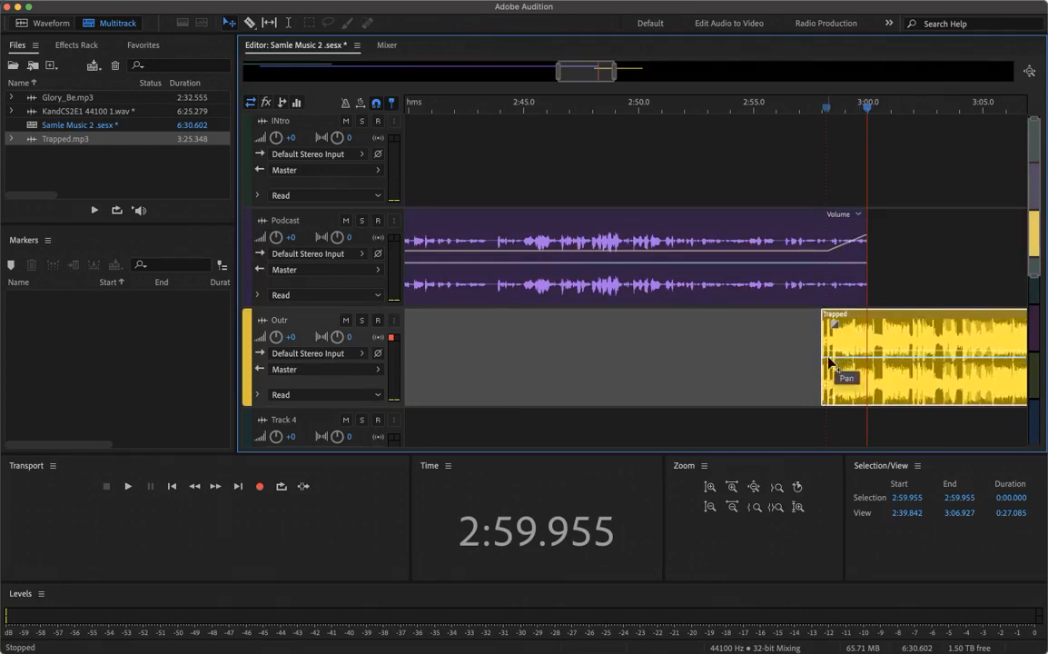
{"action": "left_click", "coordinate": [869, 361]}
{"action": "left_click_drag", "start_coordinate": [826, 362], "coordinate": [862, 396]}
Play the overlap between the podcast's end and the Trapped clip from about 2:57.9
{"action": "left_click_drag", "start_coordinate": [870, 110], "coordinate": [820, 117]}
{"action": "key", "text": "space"}
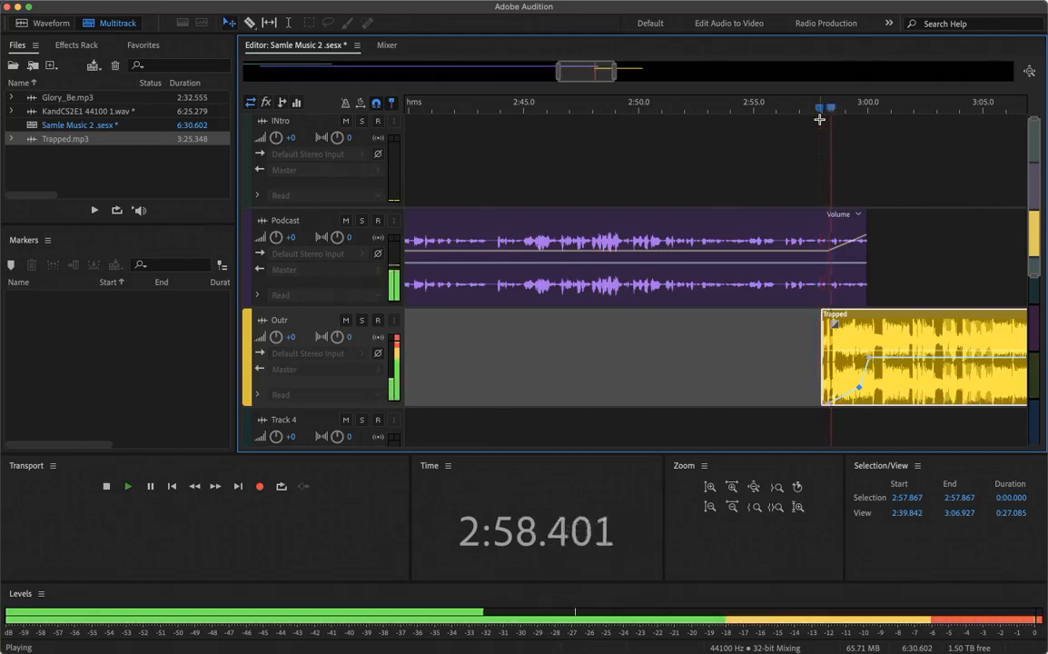
{"action": "key", "text": "space"}
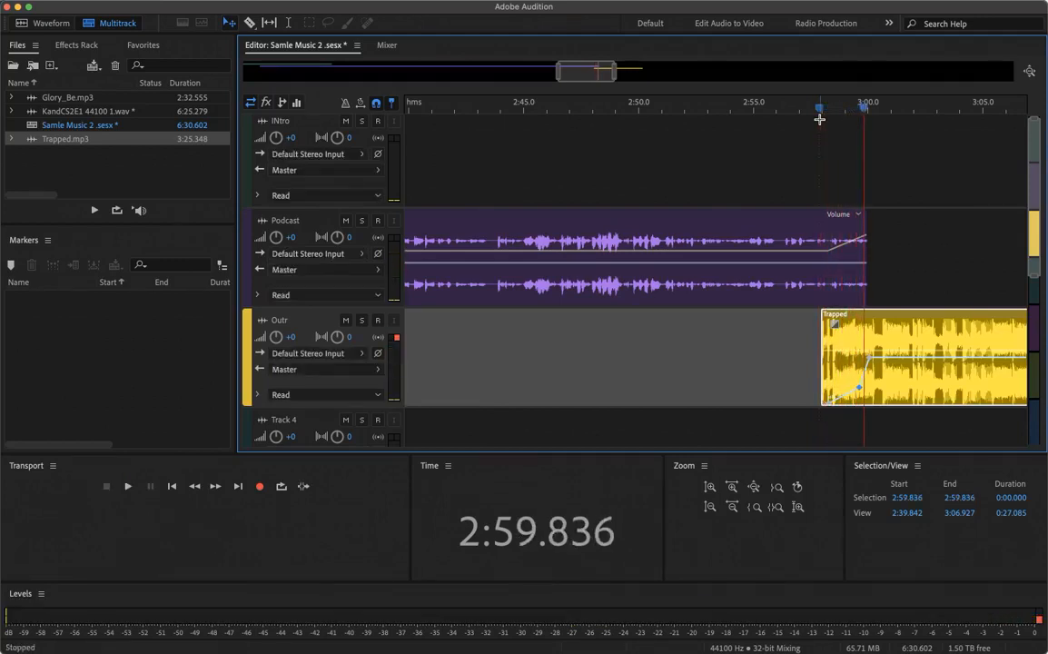
Raise the podcast clip's volume envelope along its length and play the transition into the outro from about 2:57.5
{"action": "left_click", "coordinate": [867, 244]}
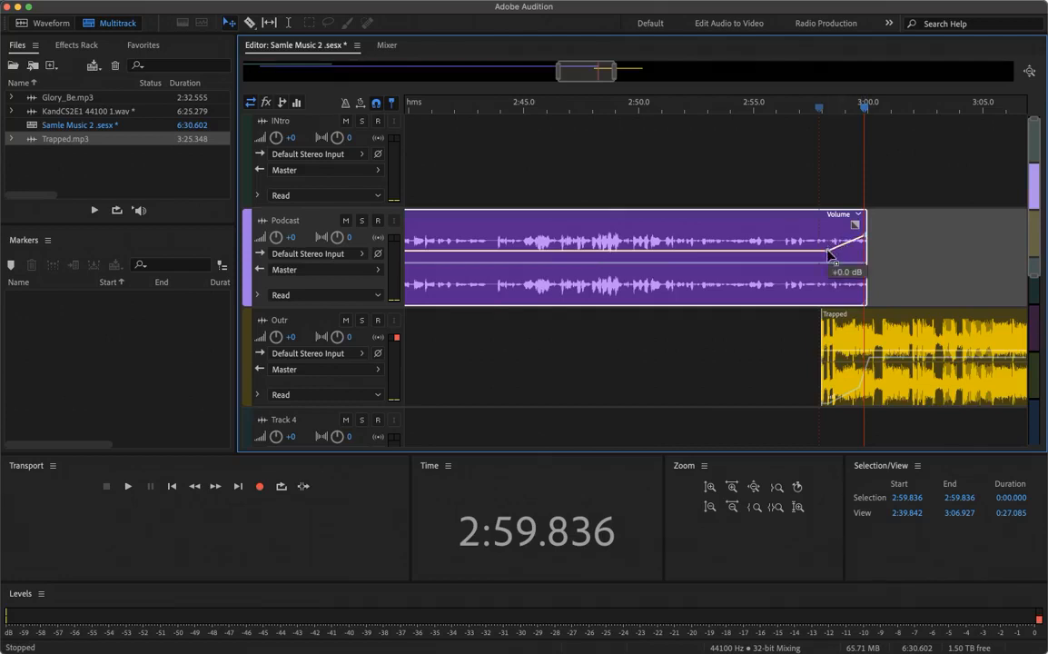
{"action": "left_click_drag", "start_coordinate": [828, 252], "coordinate": [865, 224]}
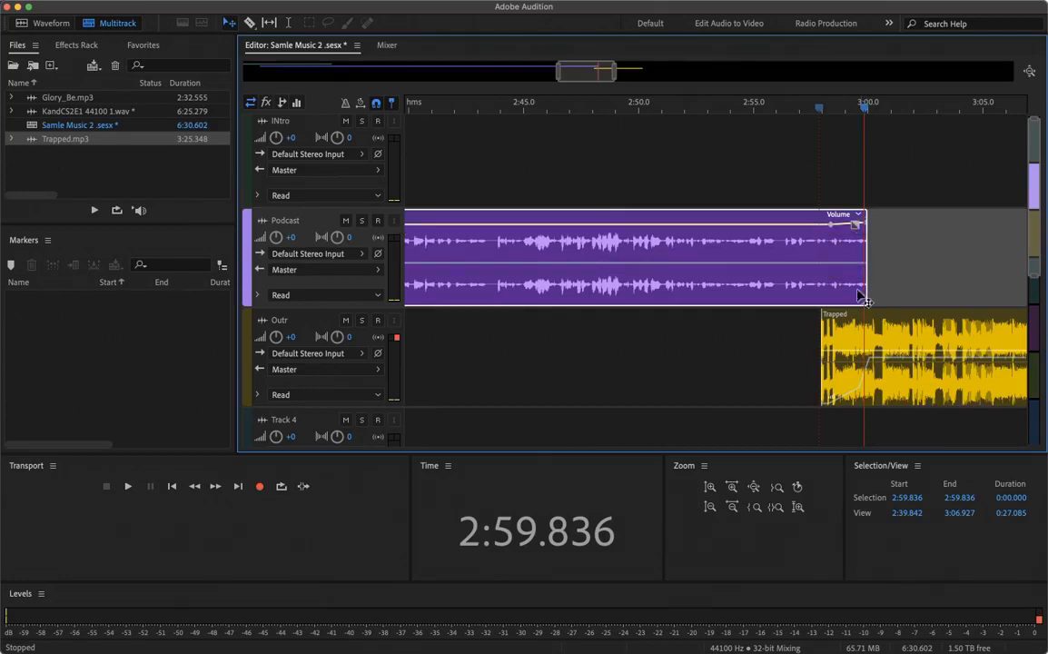
{"action": "left_click_drag", "start_coordinate": [838, 108], "coordinate": [813, 114]}
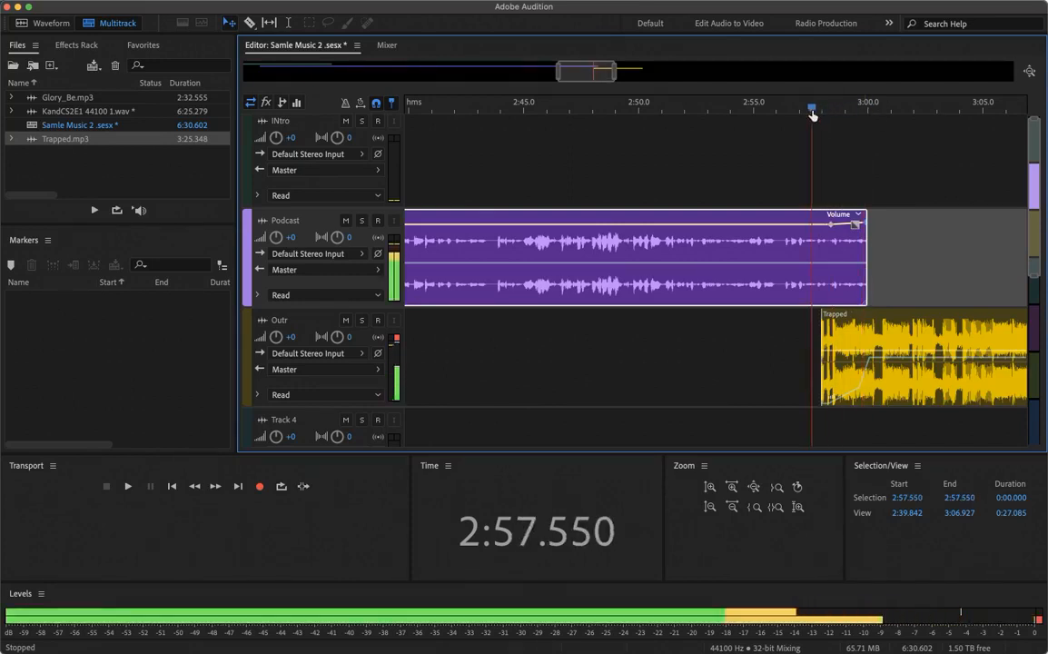
{"action": "key", "text": "space"}
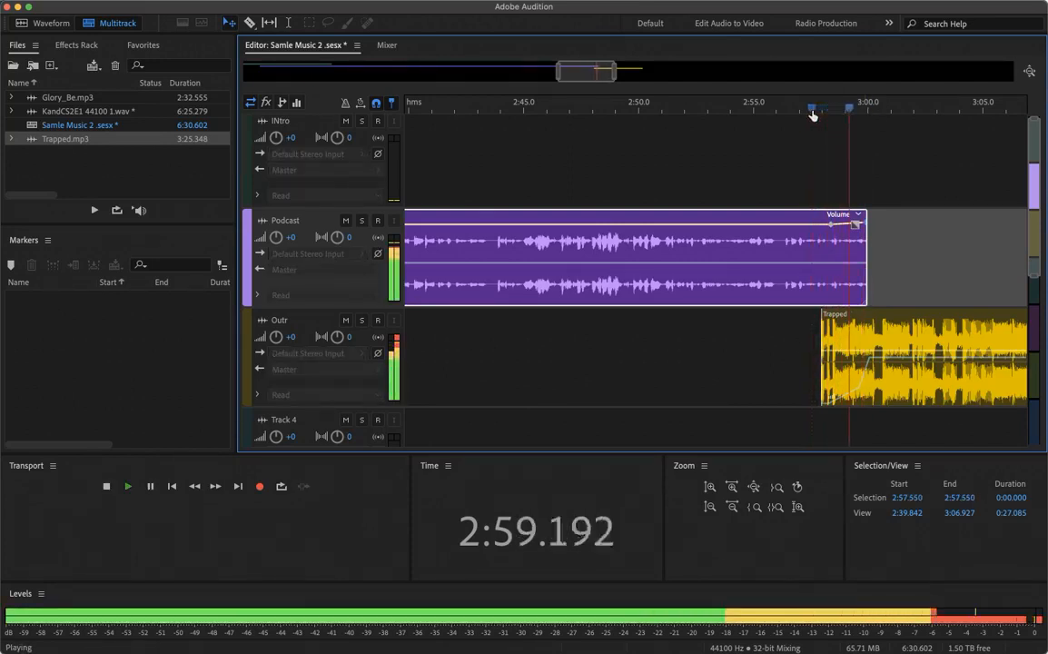
{"action": "key", "text": "space"}
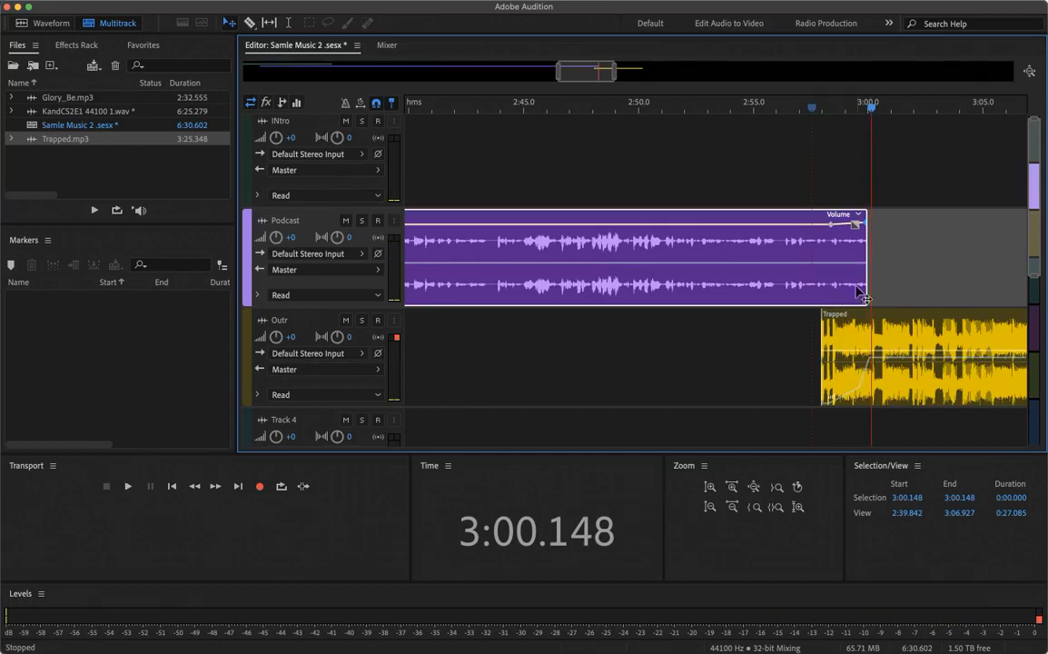
Move the Trapped clip to start at about 2:56.5 and reshape its pan envelope with additional keyframes up to about 3:07
{"action": "left_click_drag", "start_coordinate": [896, 321], "coordinate": [883, 351]}
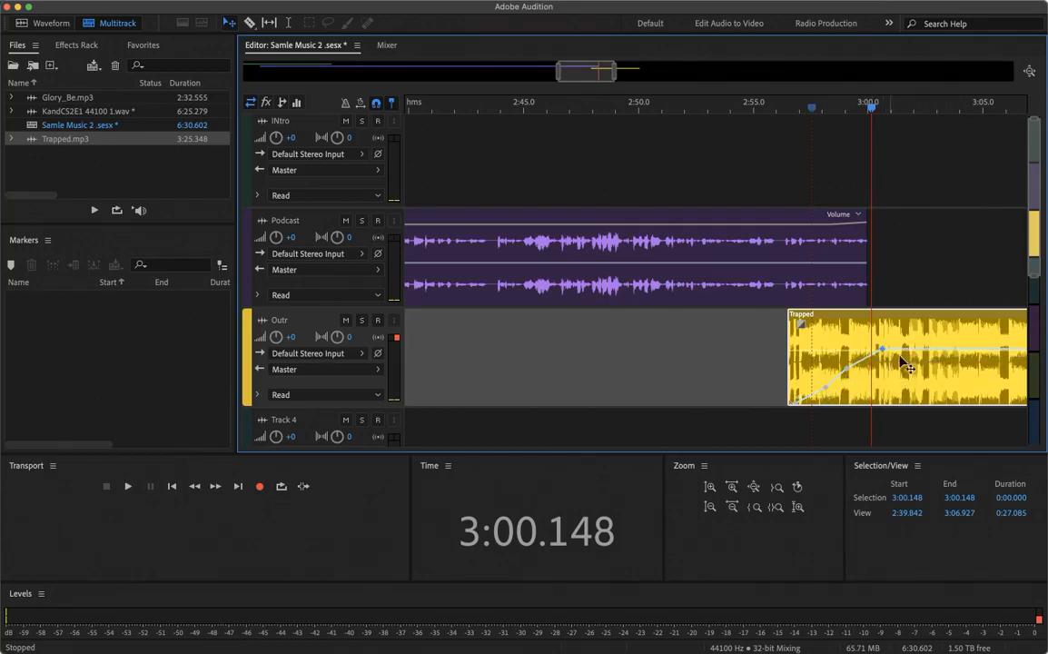
{"action": "left_click", "coordinate": [939, 350]}
{"action": "left_click", "coordinate": [977, 350]}
{"action": "left_click_drag", "start_coordinate": [851, 371], "coordinate": [846, 391]}
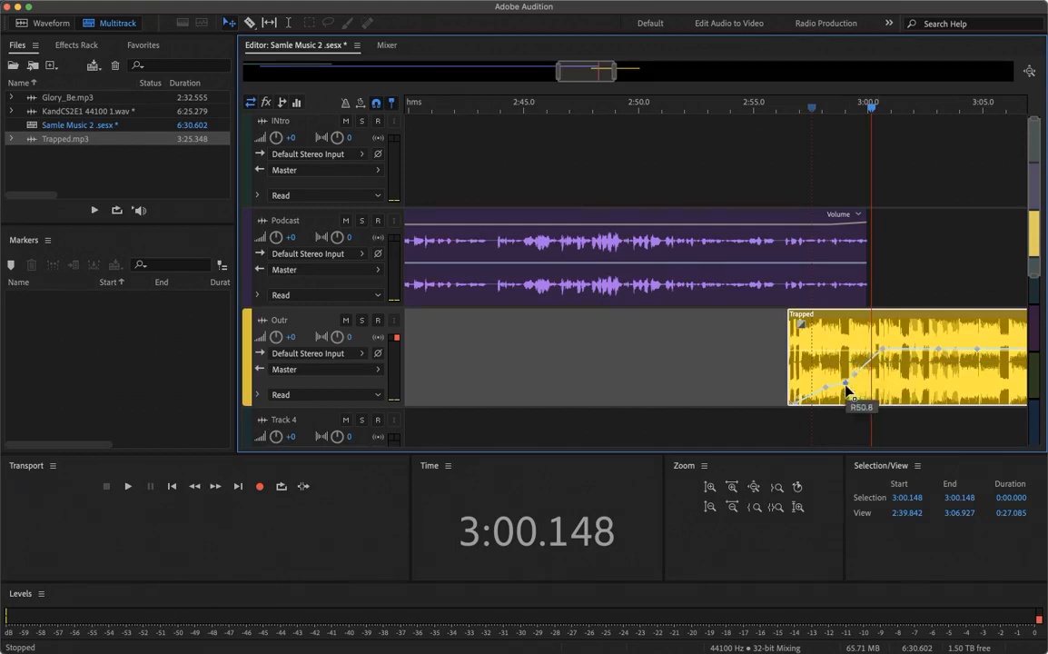
{"action": "left_click", "coordinate": [879, 351]}
{"action": "left_click_drag", "start_coordinate": [924, 351], "coordinate": [1021, 361]}
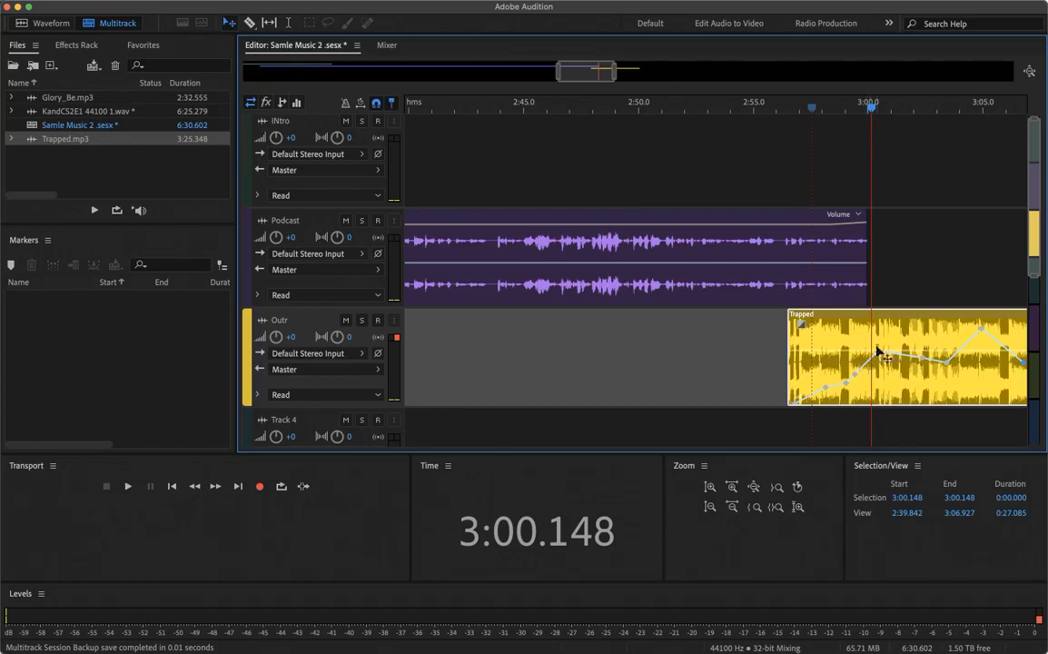
Trim the podcast clip's end back to about 2:51 and split the clip at about 2:45 with the Razor tool
{"action": "left_click_drag", "start_coordinate": [872, 109], "coordinate": [747, 109]}
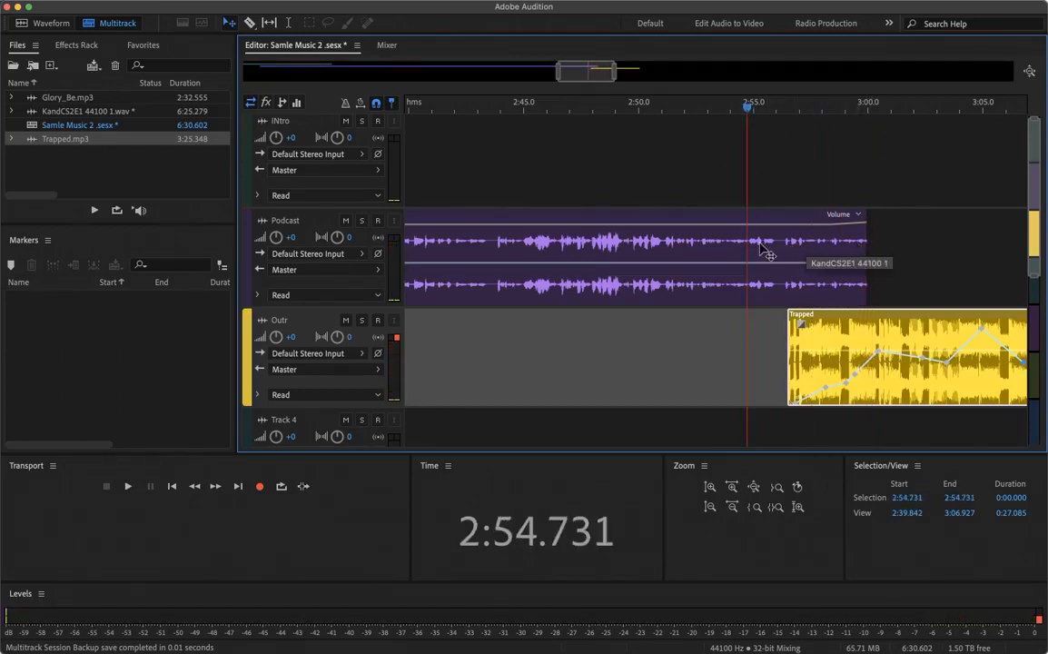
{"action": "left_click", "coordinate": [793, 242]}
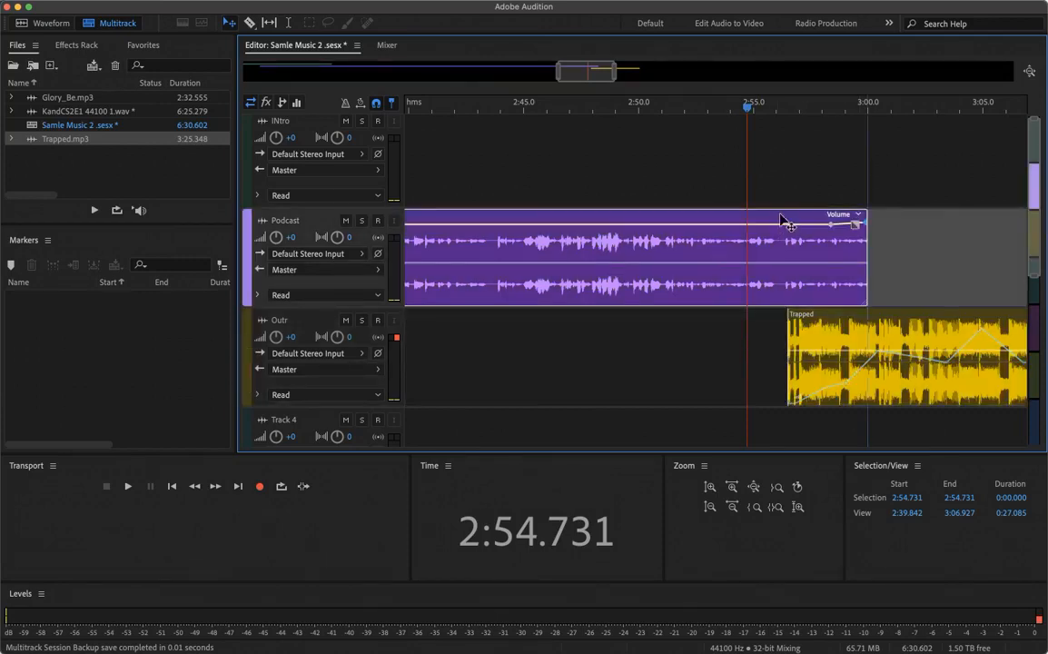
{"action": "left_click_drag", "start_coordinate": [868, 244], "coordinate": [670, 238]}
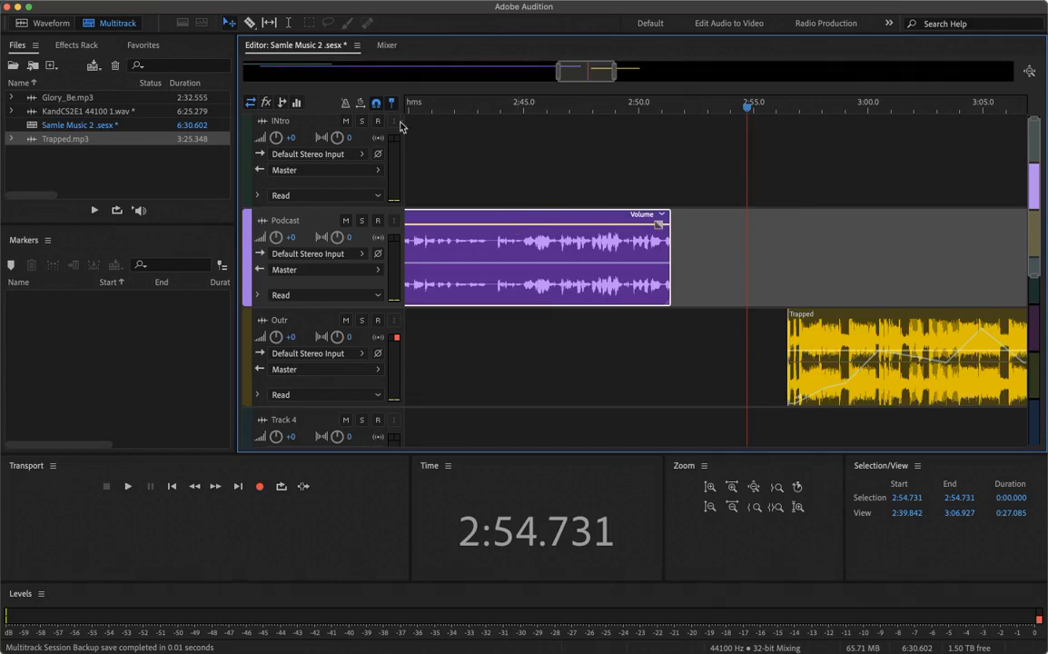
{"action": "left_click", "coordinate": [250, 22]}
{"action": "left_click", "coordinate": [520, 238]}
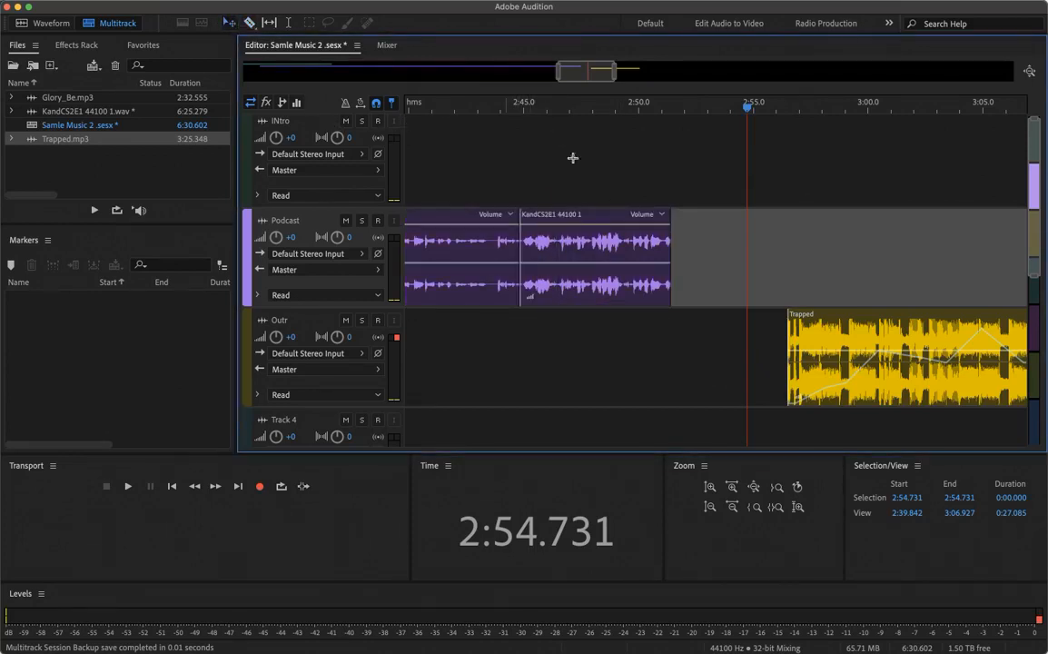
Move the split-off podcast segment to end at about 2:59, overlapping the Trapped clip, and play the transition from 2:54.7 and 2:56.1
{"action": "left_click_drag", "start_coordinate": [607, 238], "coordinate": [784, 224]}
{"action": "key", "text": "space"}
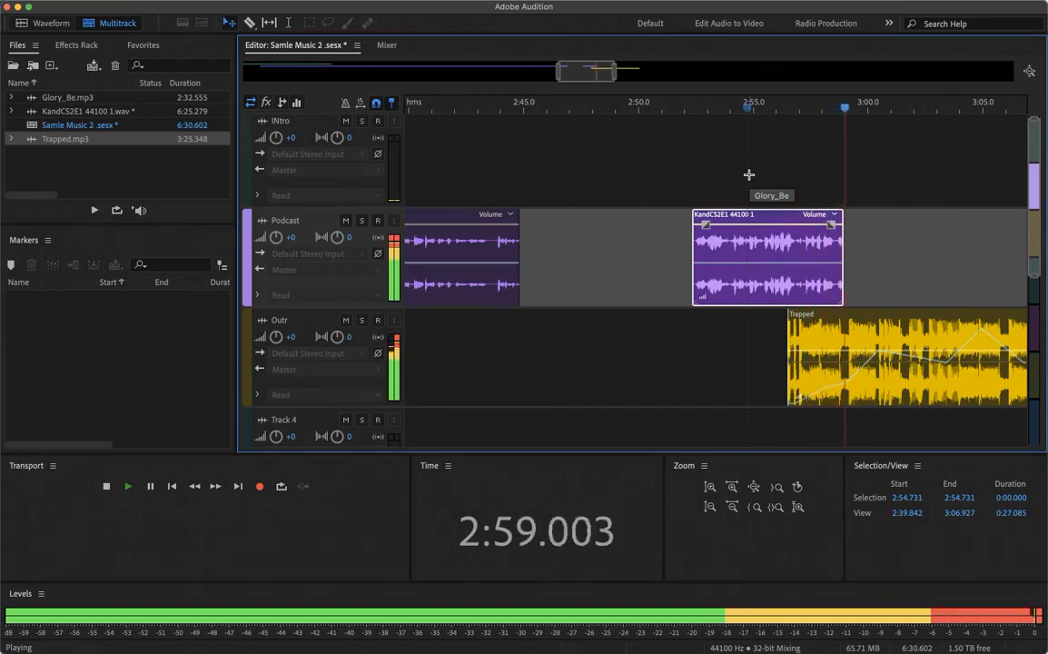
{"action": "key", "text": "space"}
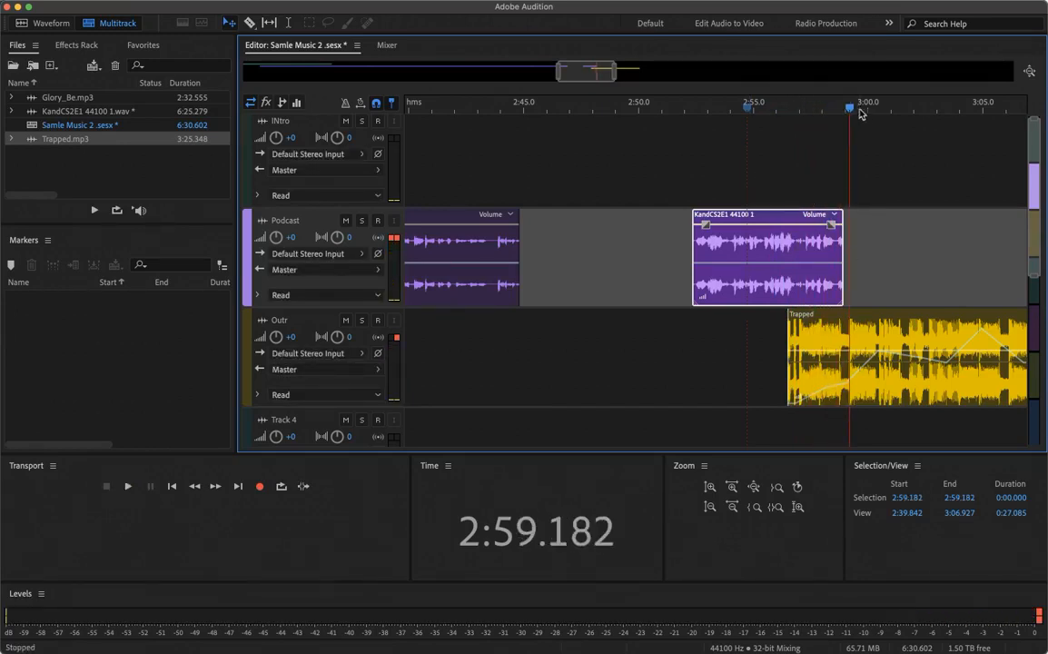
{"action": "left_click_drag", "start_coordinate": [852, 110], "coordinate": [782, 115]}
{"action": "key", "text": "space"}
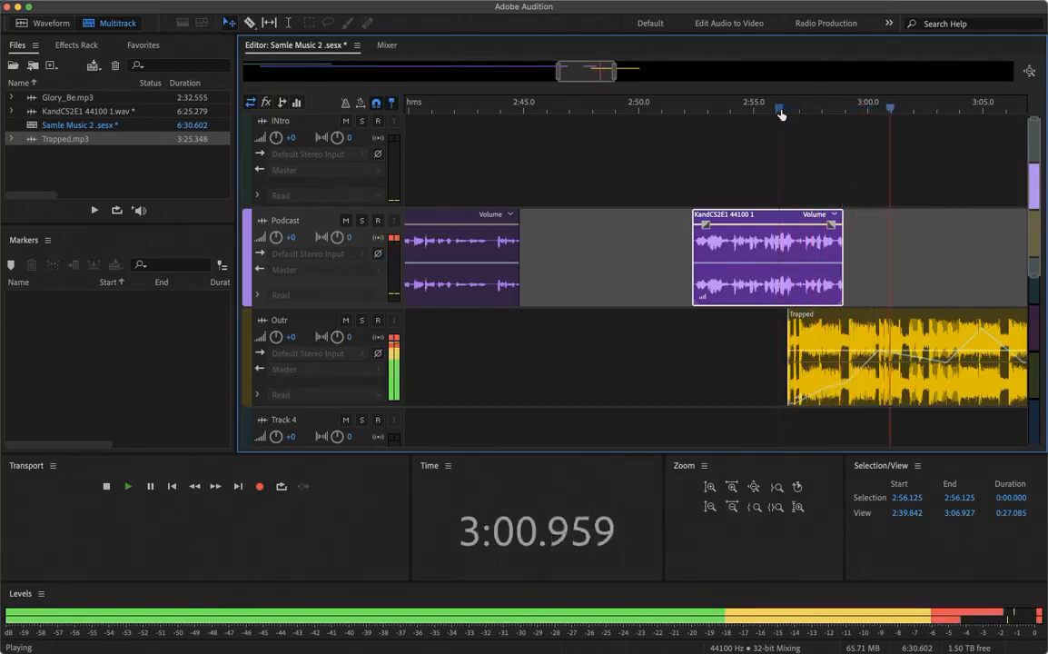
{"action": "key", "text": "space"}
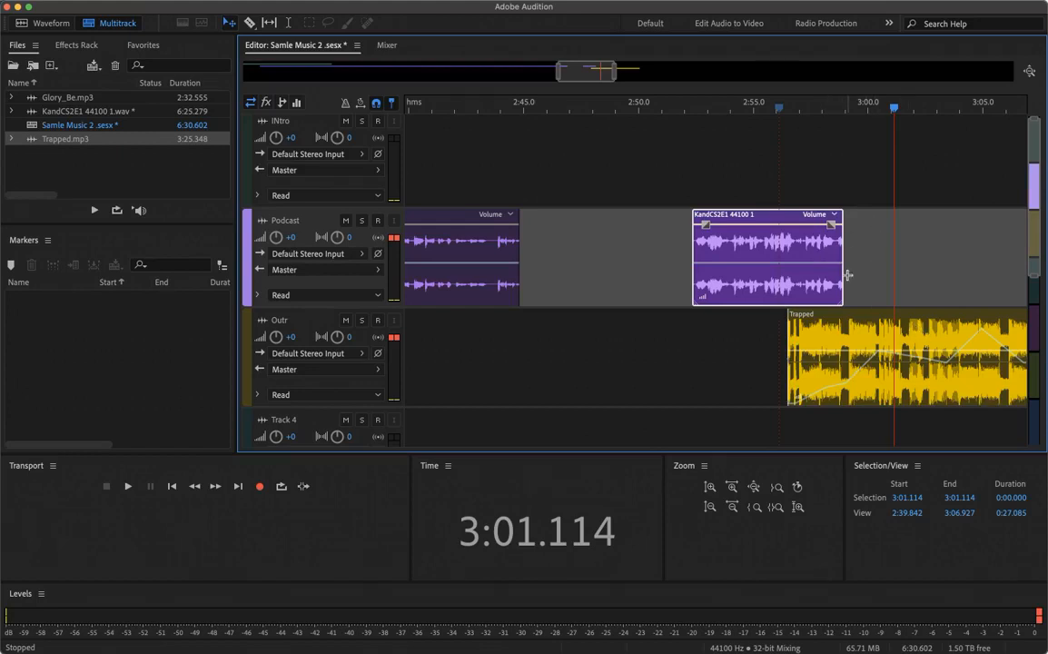
Add a pan keyframe to the Trapped clip near 3:00 and fade the podcast segment's volume envelope down from about 2:57.4 to its end
{"action": "left_click", "coordinate": [887, 345]}
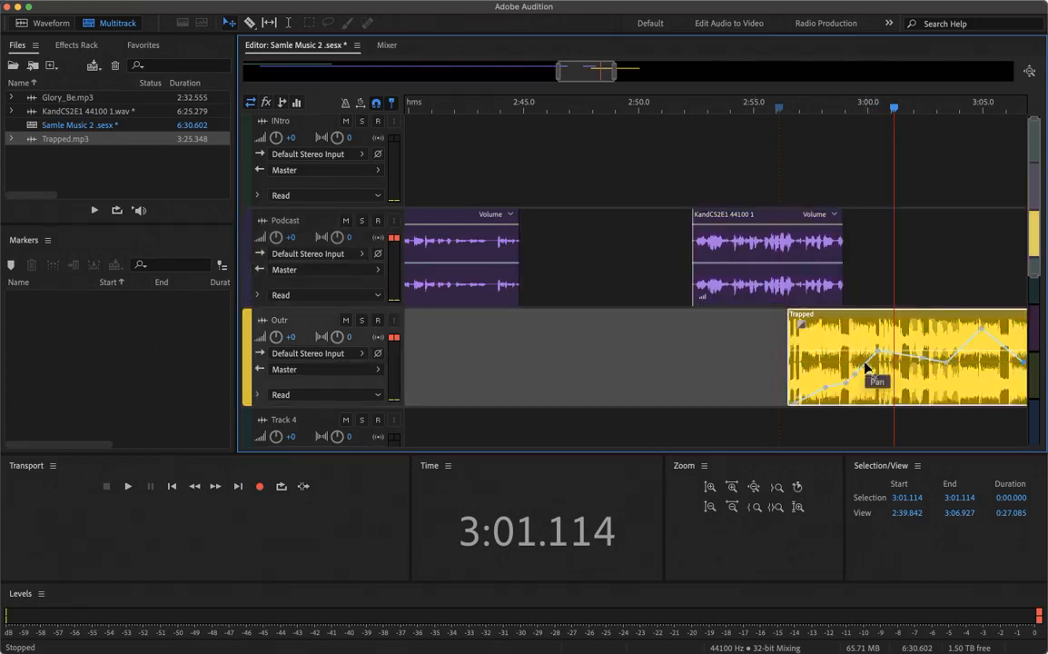
{"action": "mouse_move", "coordinate": [882, 386]}
{"action": "left_mouse_down"}
{"action": "mouse_move", "coordinate": [862, 362]}
{"action": "mouse_move", "coordinate": [872, 353]}
{"action": "mouse_move", "coordinate": [869, 373]}
{"action": "left_mouse_up"}
{"action": "left_click", "coordinate": [736, 215]}
{"action": "left_click", "coordinate": [810, 224]}
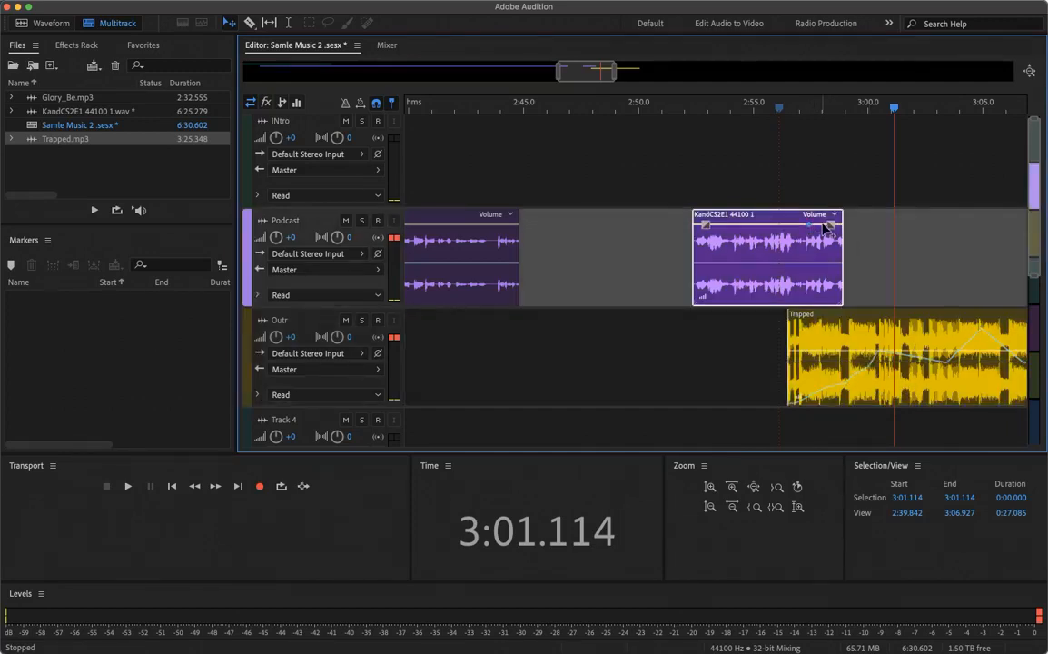
{"action": "left_click_drag", "start_coordinate": [824, 226], "coordinate": [849, 297]}
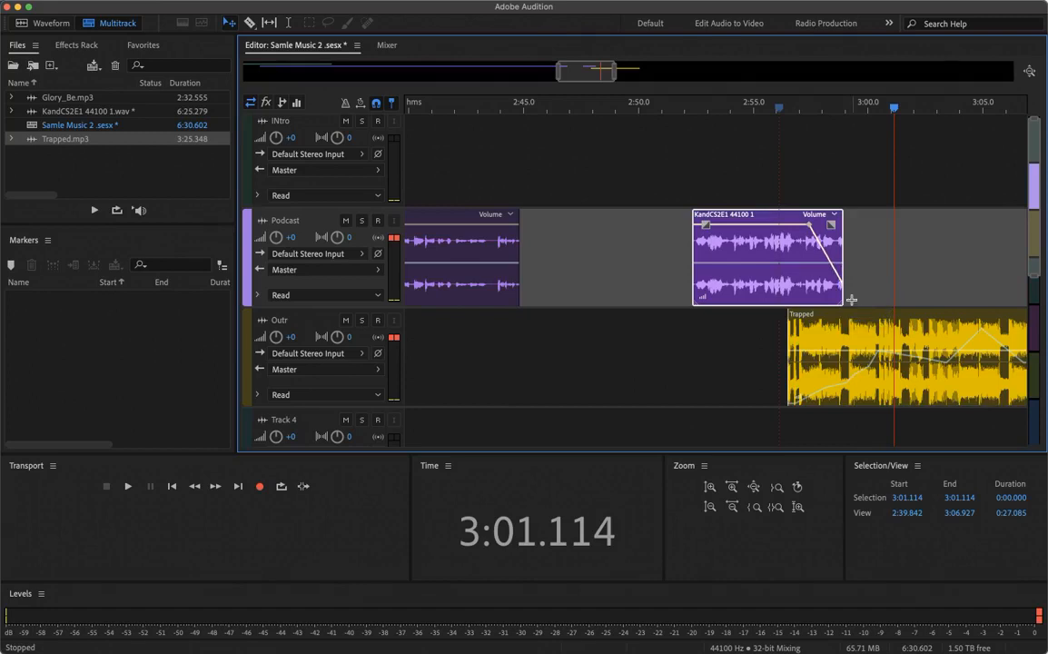
Reshape the Trapped clip's pan envelope into a steady rise from about 2:57.5 to about 3:02, deleting the surplus keyframes
{"action": "left_click_drag", "start_coordinate": [896, 111], "coordinate": [812, 112]}
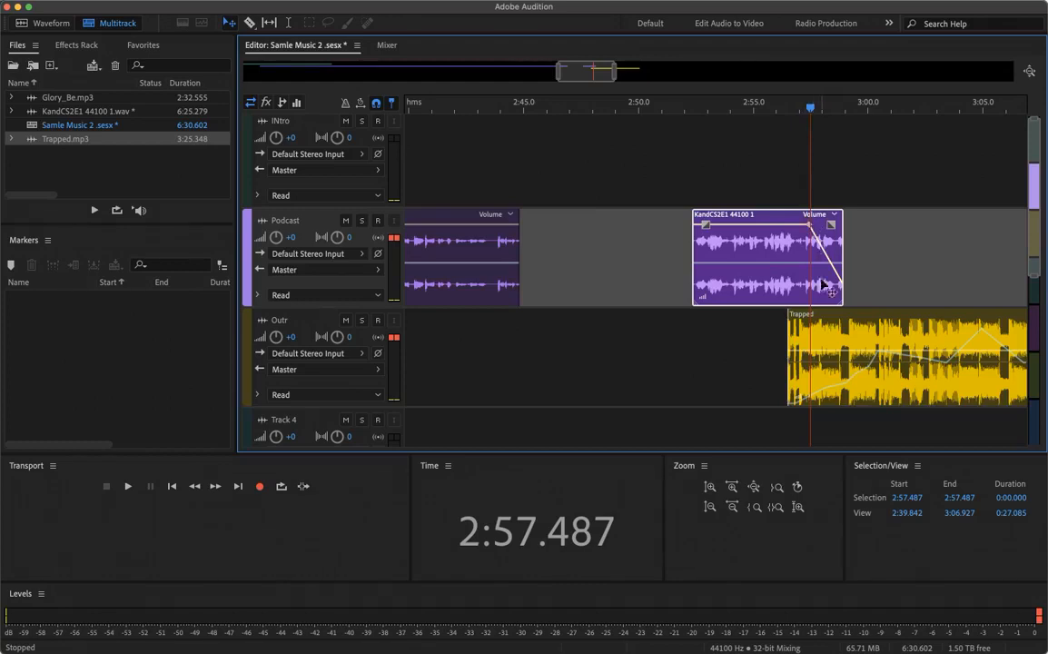
{"action": "left_click", "coordinate": [814, 396]}
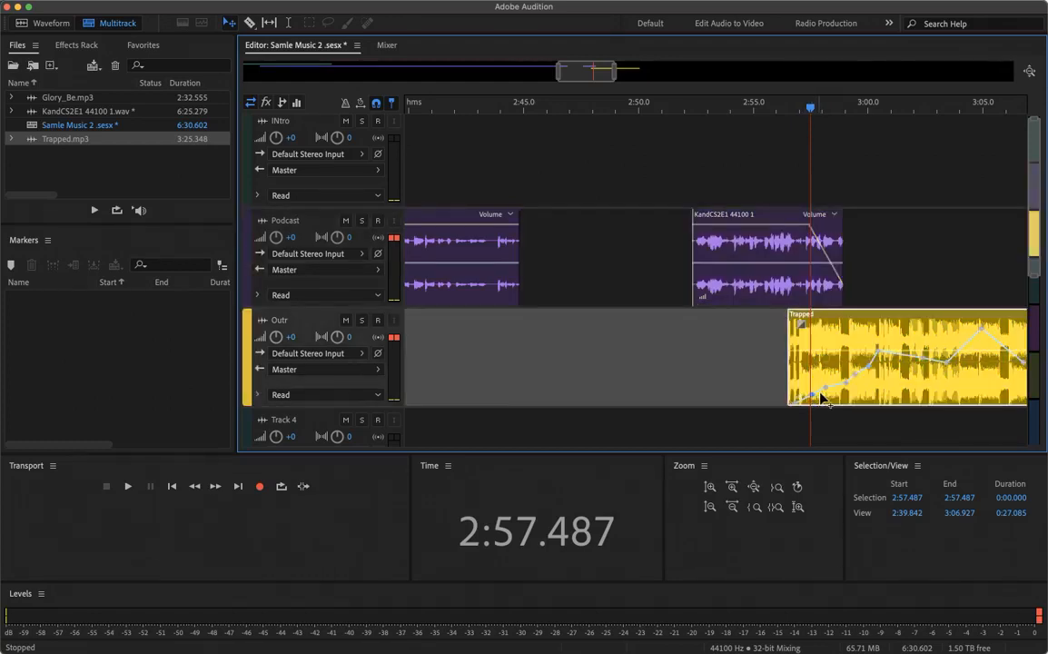
{"action": "left_click_drag", "start_coordinate": [834, 364], "coordinate": [840, 352]}
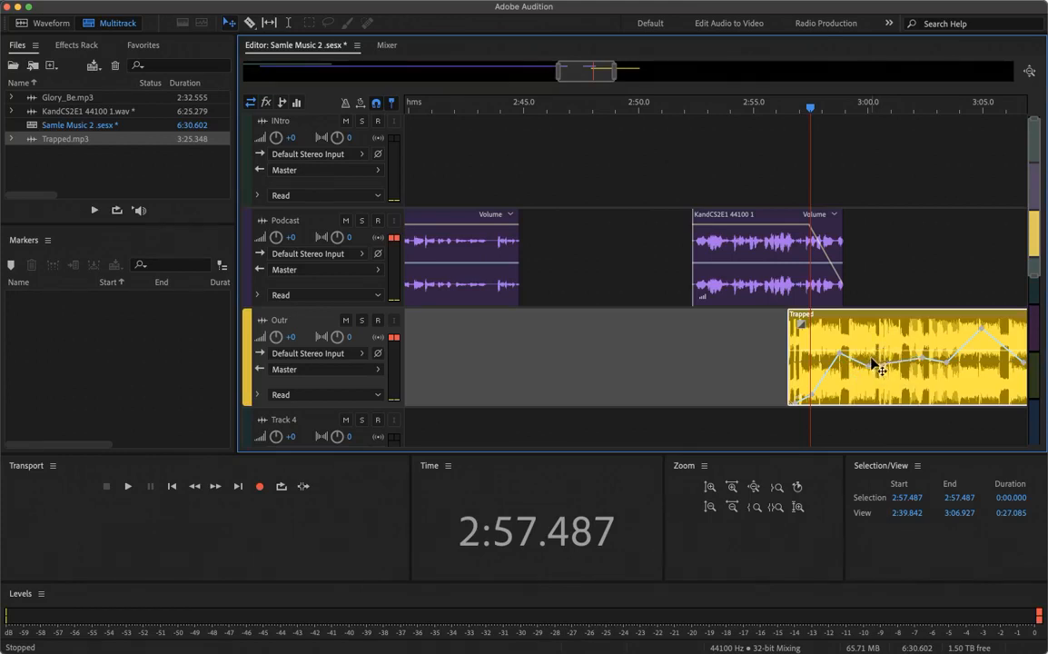
{"action": "key", "text": "Delete"}
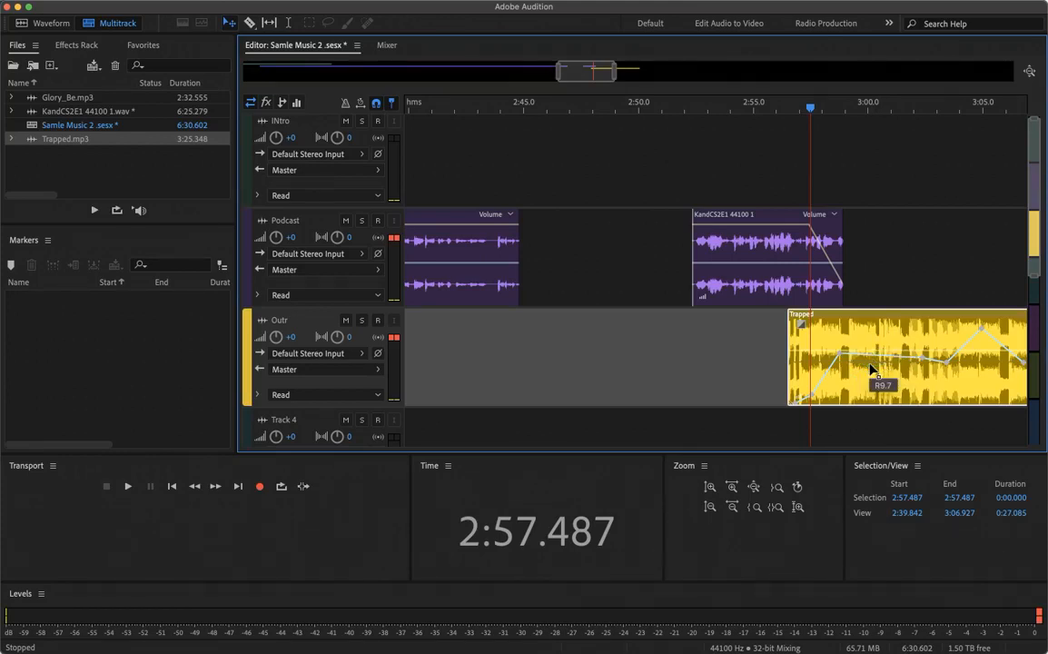
{"action": "left_click", "coordinate": [924, 358]}
{"action": "left_click_drag", "start_coordinate": [925, 362], "coordinate": [1024, 364]}
{"action": "key", "text": "Delete"}
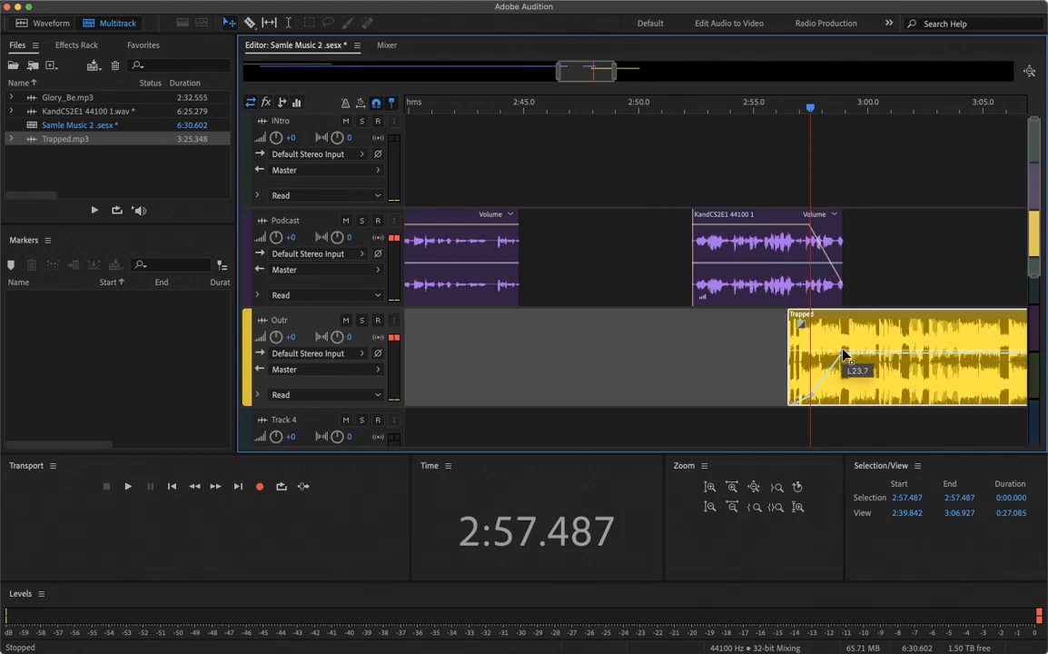
{"action": "left_click_drag", "start_coordinate": [843, 353], "coordinate": [918, 353]}
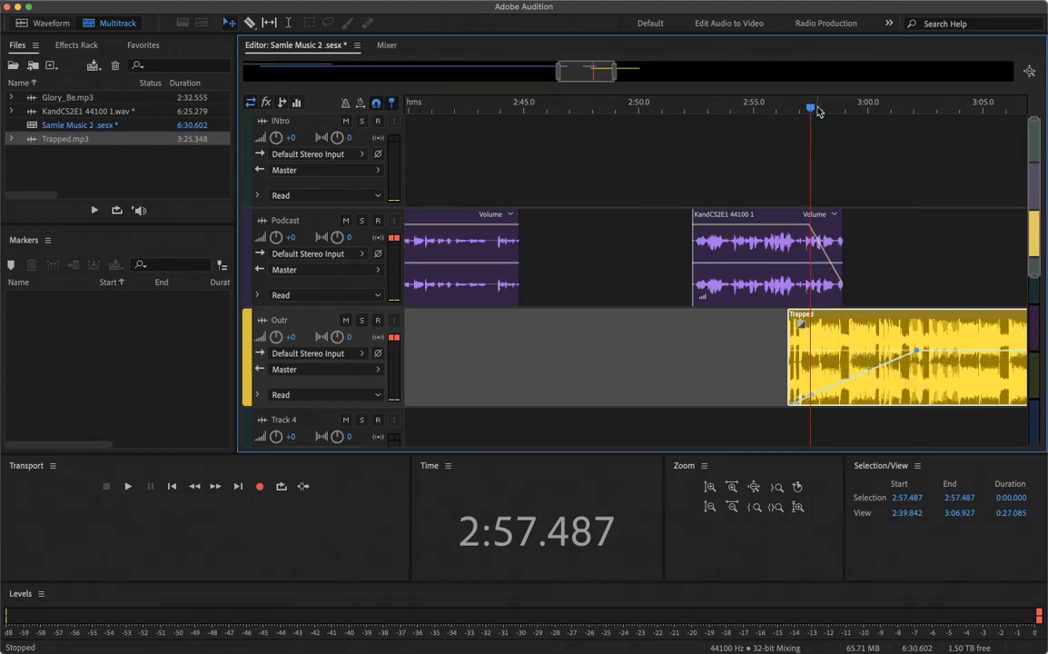
Play the transition from the podcast segment into the Trapped clip from about 2:53.8
{"action": "left_click", "coordinate": [727, 109]}
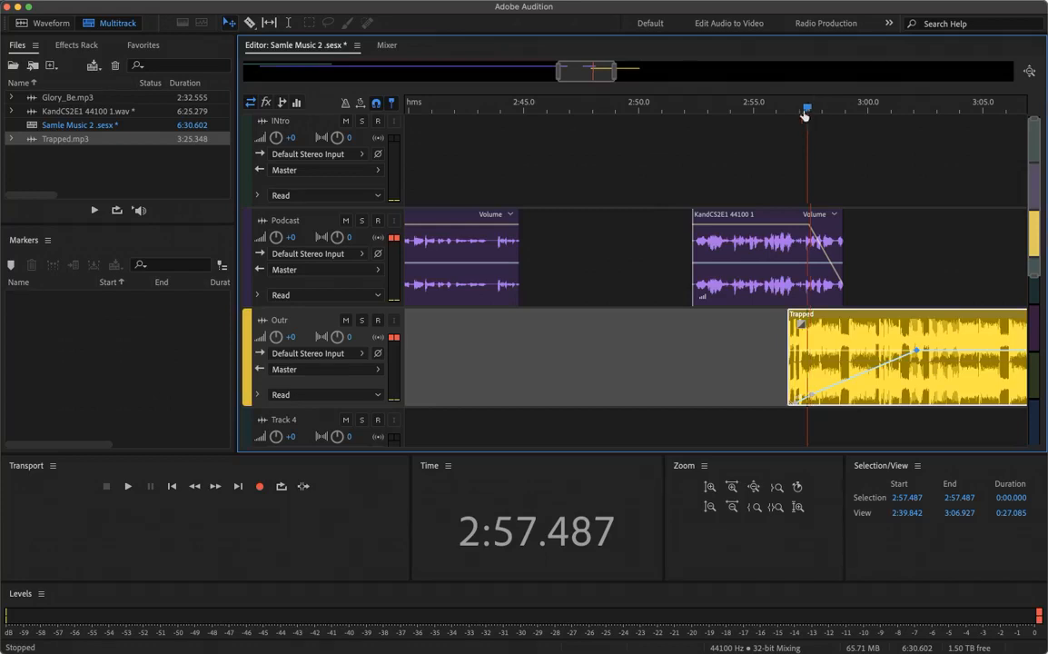
{"action": "key", "text": "space"}
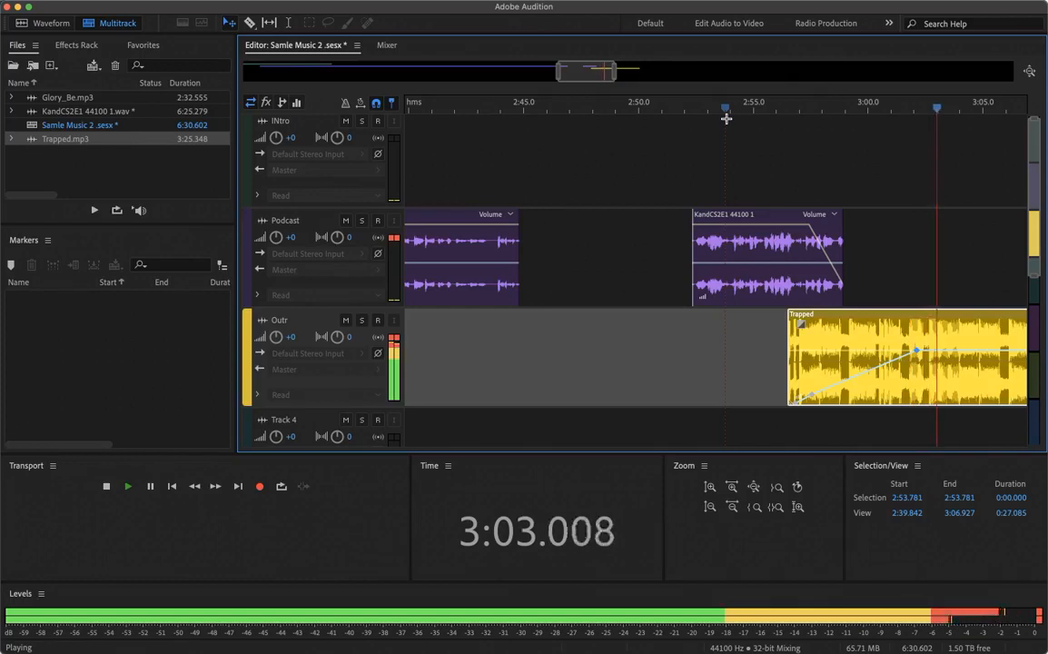
{"action": "key", "text": "space"}
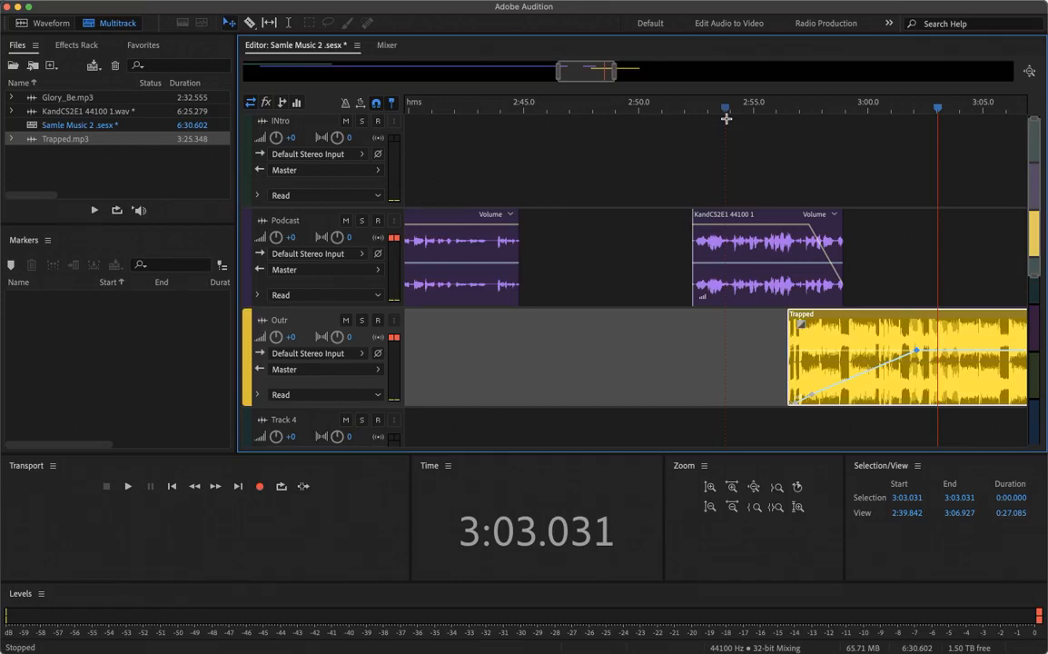
Inspect KandCS2E1 44100 1.wav in the waveform editor, return to the multitrack session and place the playhead at about 2:42.2
{"action": "left_click", "coordinate": [840, 247]}
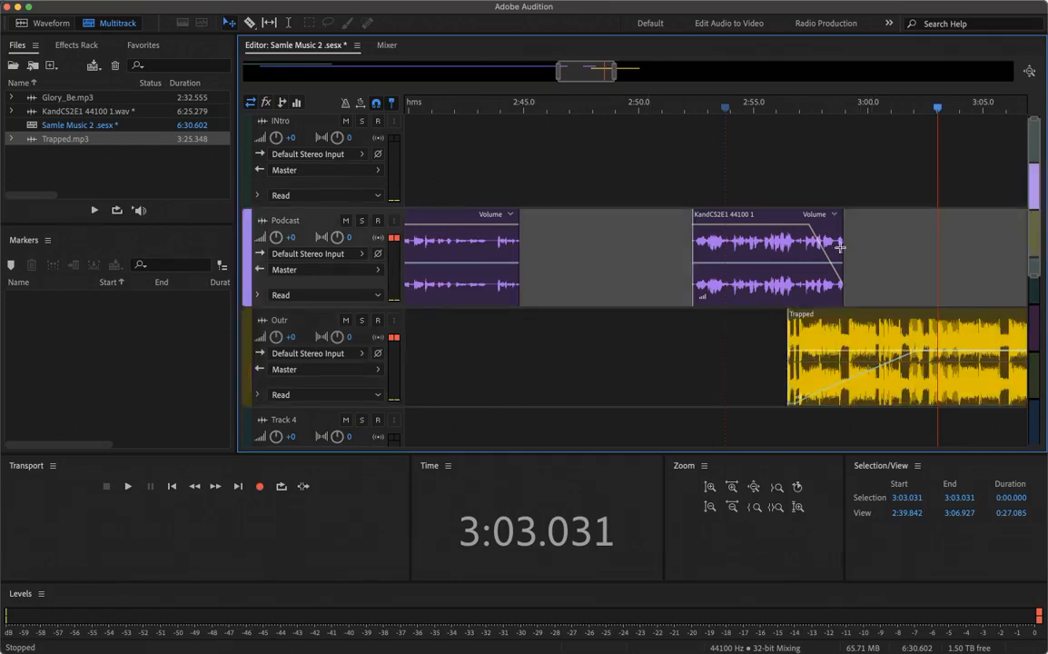
{"action": "left_click", "coordinate": [841, 247]}
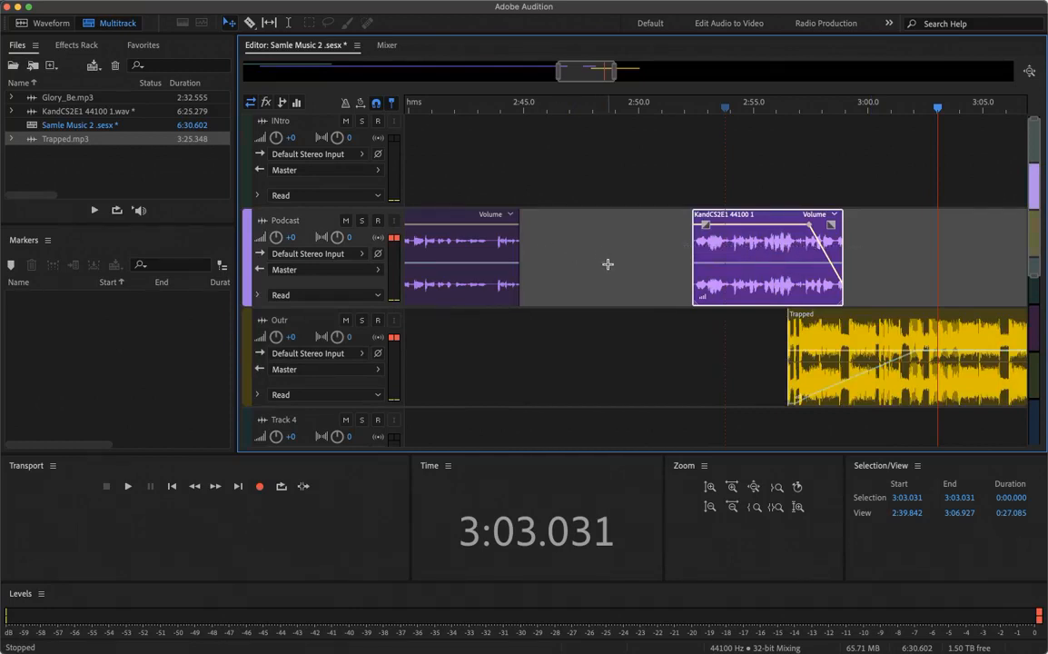
{"action": "left_click", "coordinate": [89, 129]}
{"action": "double_click", "coordinate": [70, 111]}
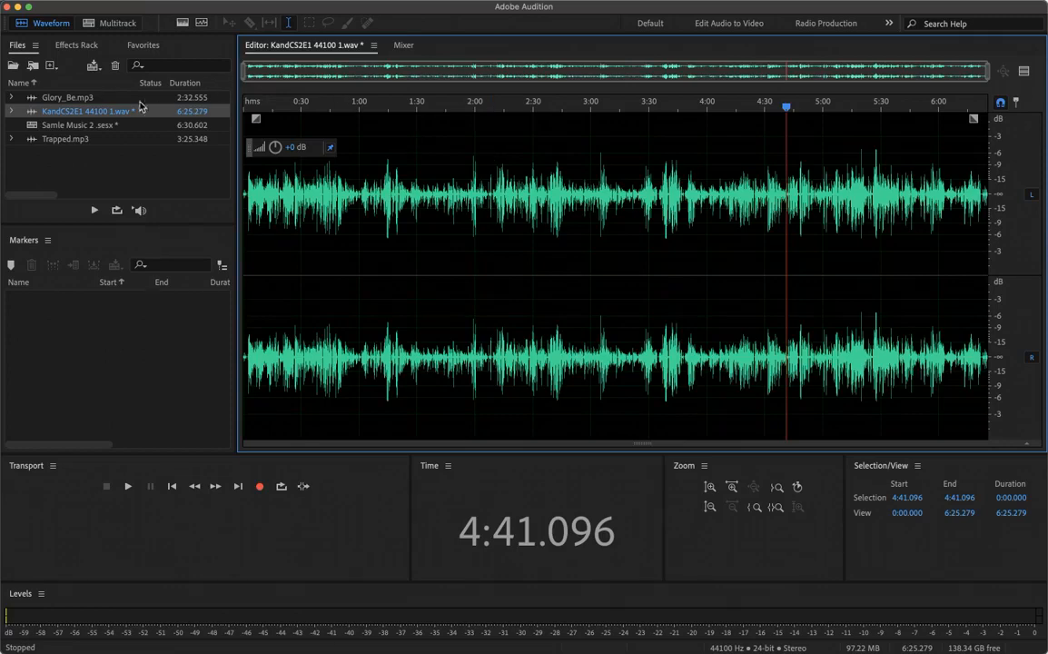
{"action": "left_click", "coordinate": [117, 22]}
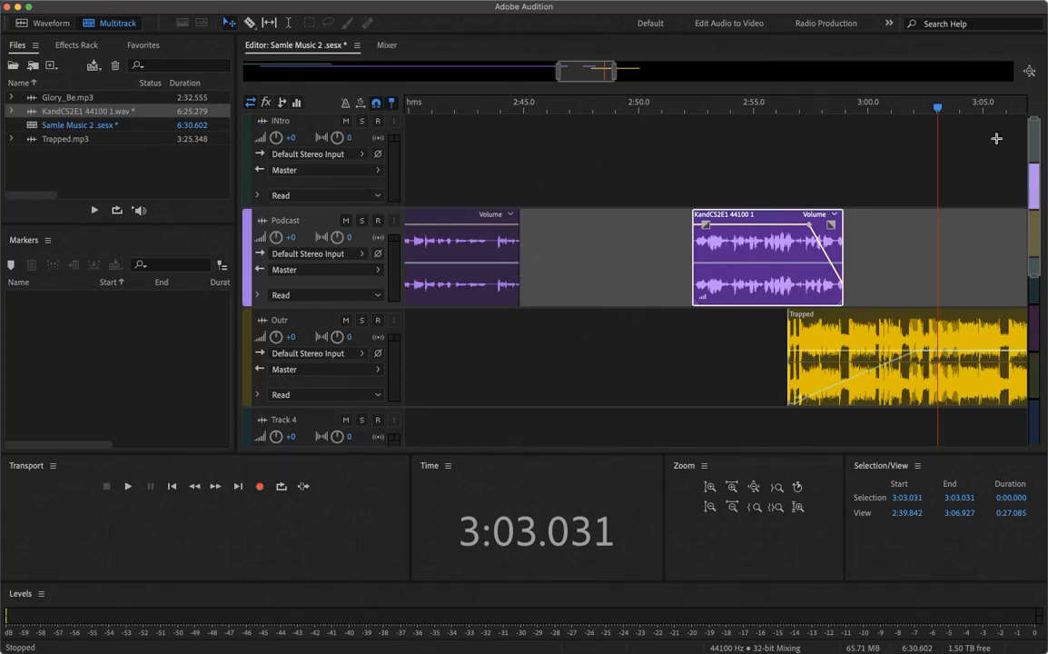
{"action": "left_click_drag", "start_coordinate": [846, 100], "coordinate": [459, 170]}
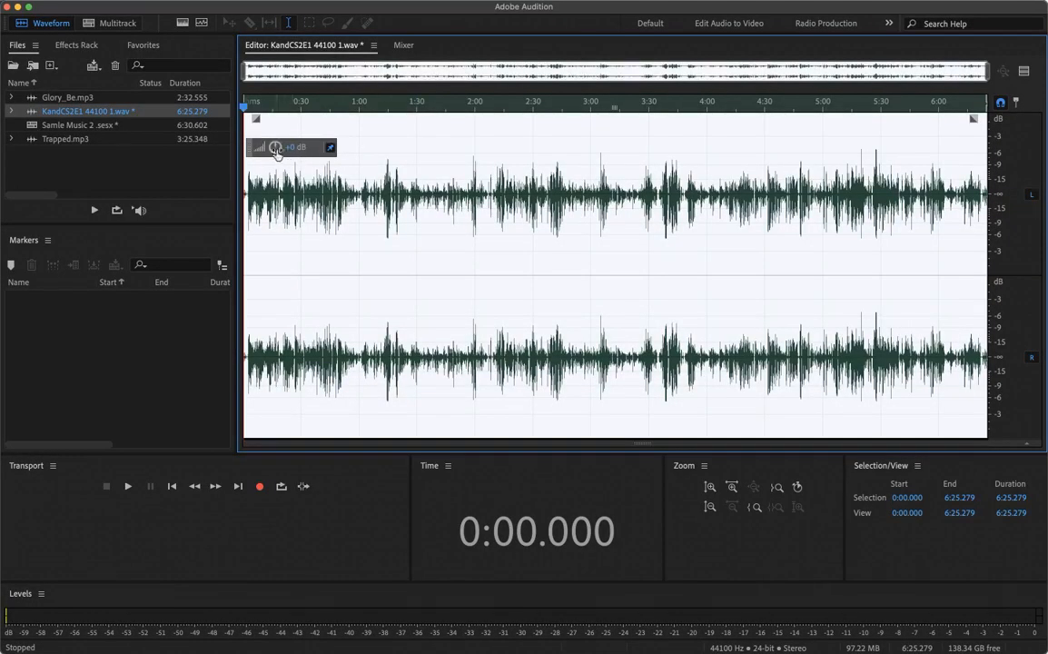
Boost the entire KandCS2E1 44100 1.wav recording by about 13 dB and apply a Hard Limiter with maximum amplitude -6.0 dB
{"action": "left_click_drag", "start_coordinate": [275, 147], "coordinate": [322, 148]}
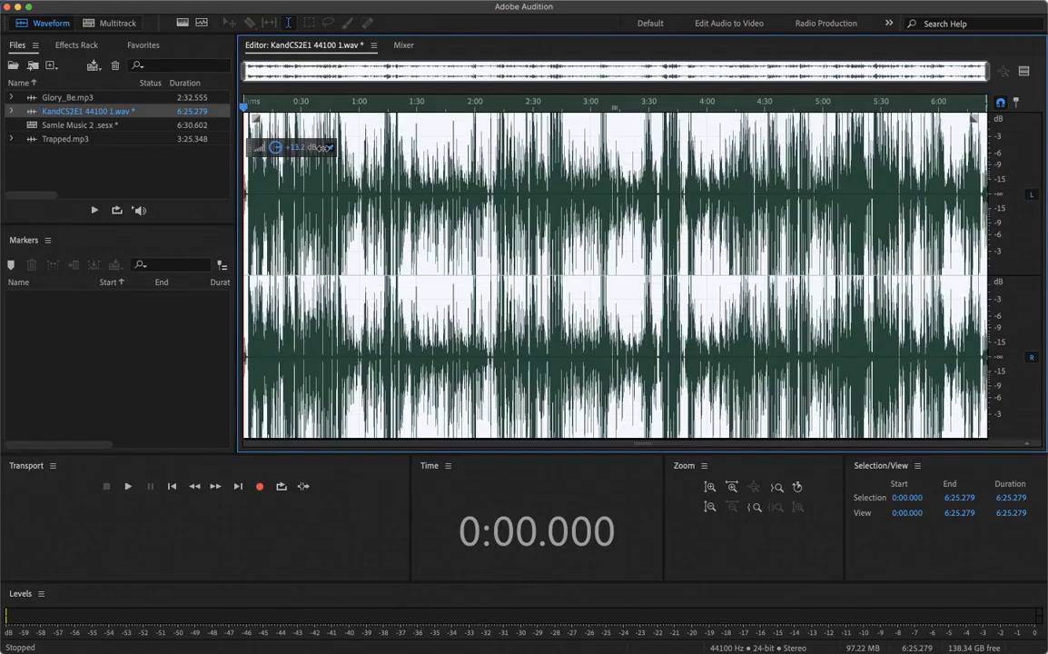
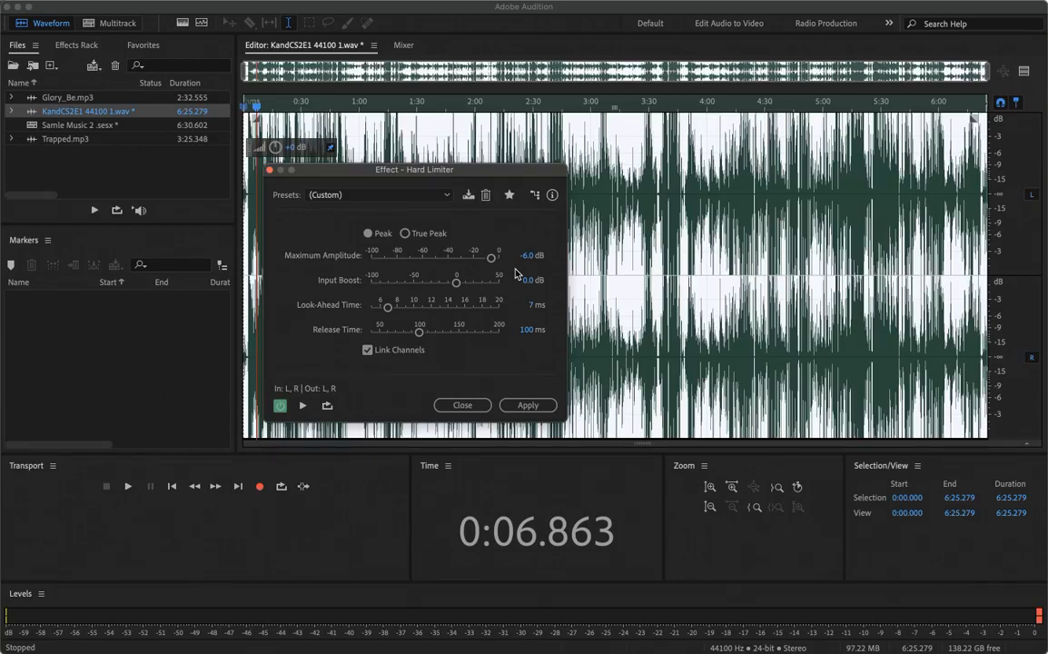
{"action": "left_click", "coordinate": [528, 405]}
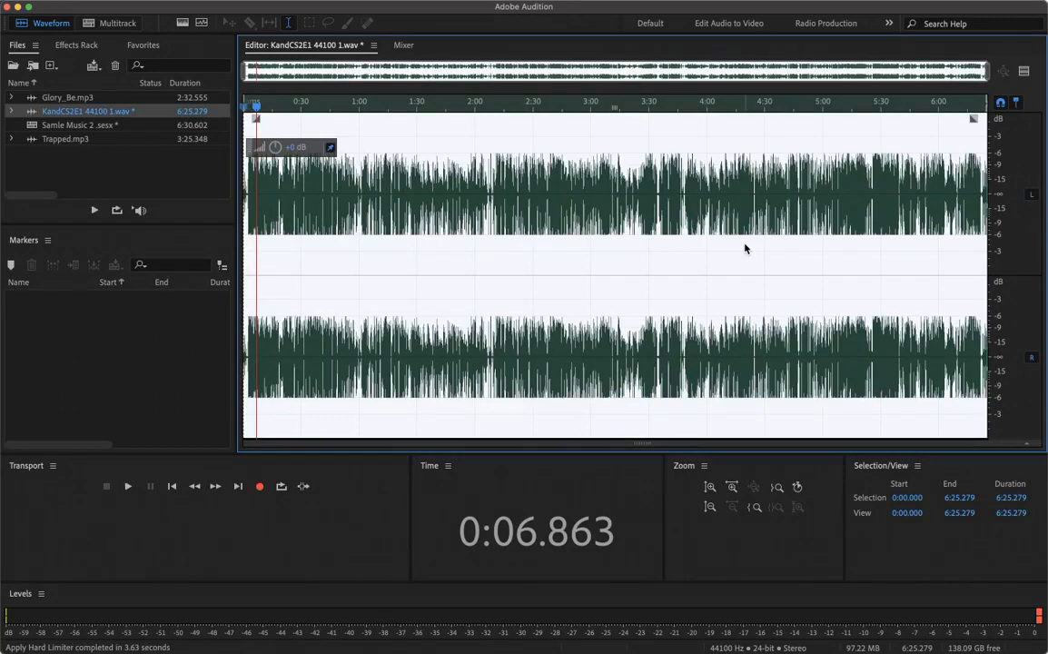
Play the limited podcast recording in two short passages from about 0:06.9
{"action": "key", "text": "space"}
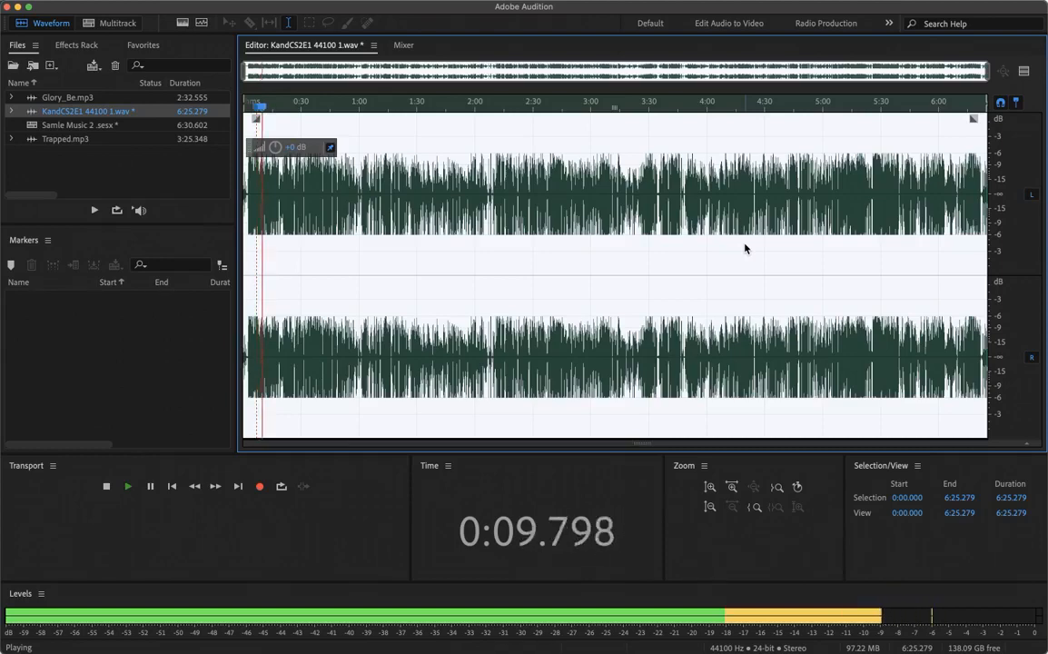
{"action": "key", "text": "space"}
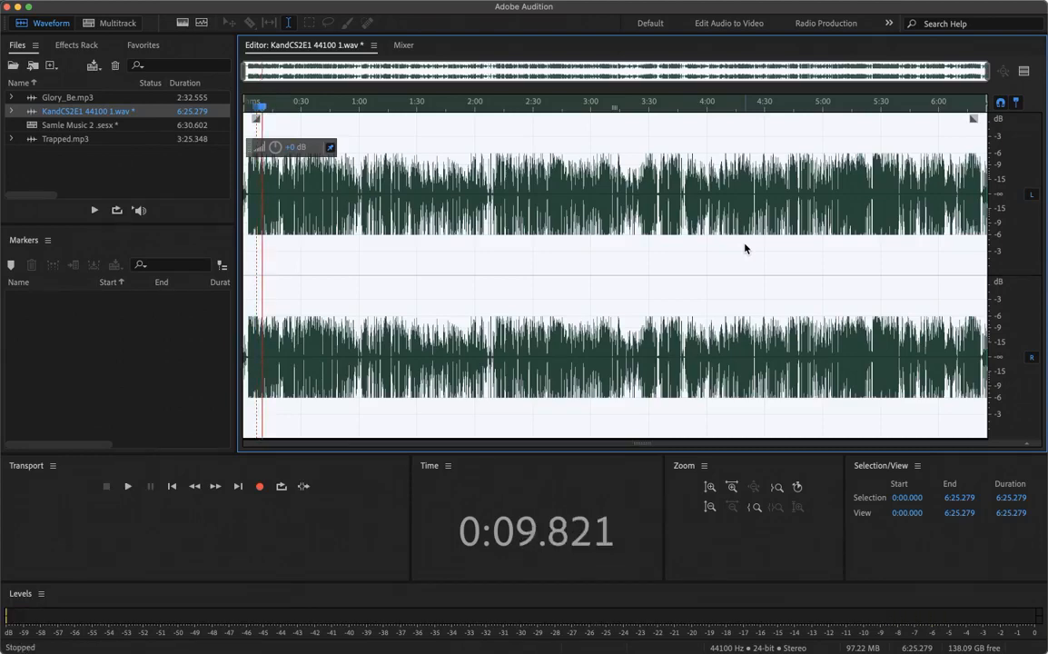
{"action": "key", "text": "space"}
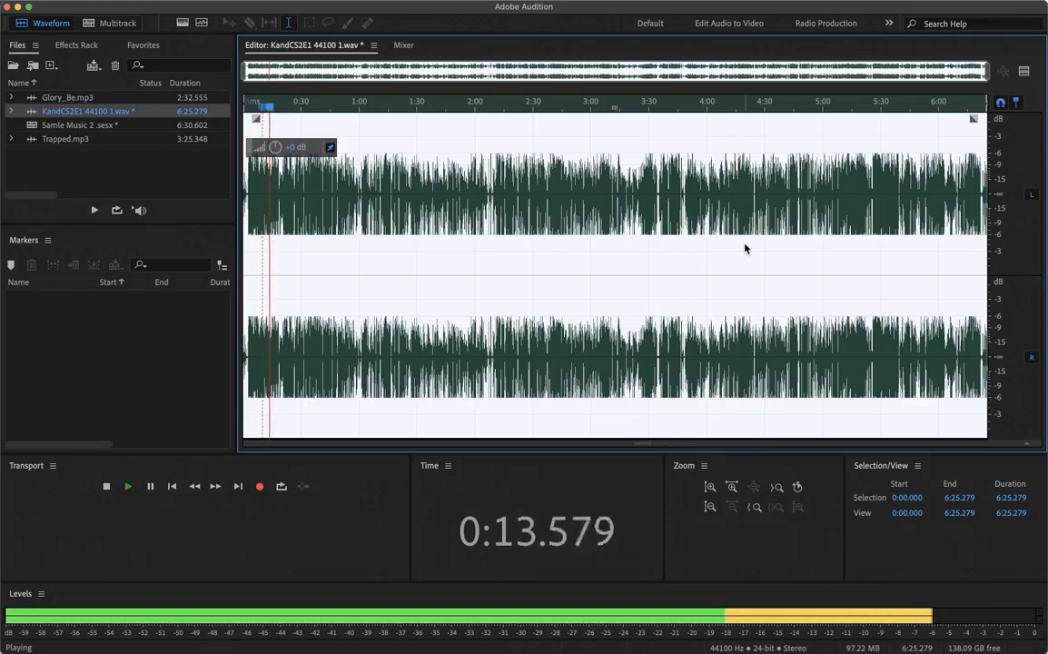
{"action": "key", "text": "space"}
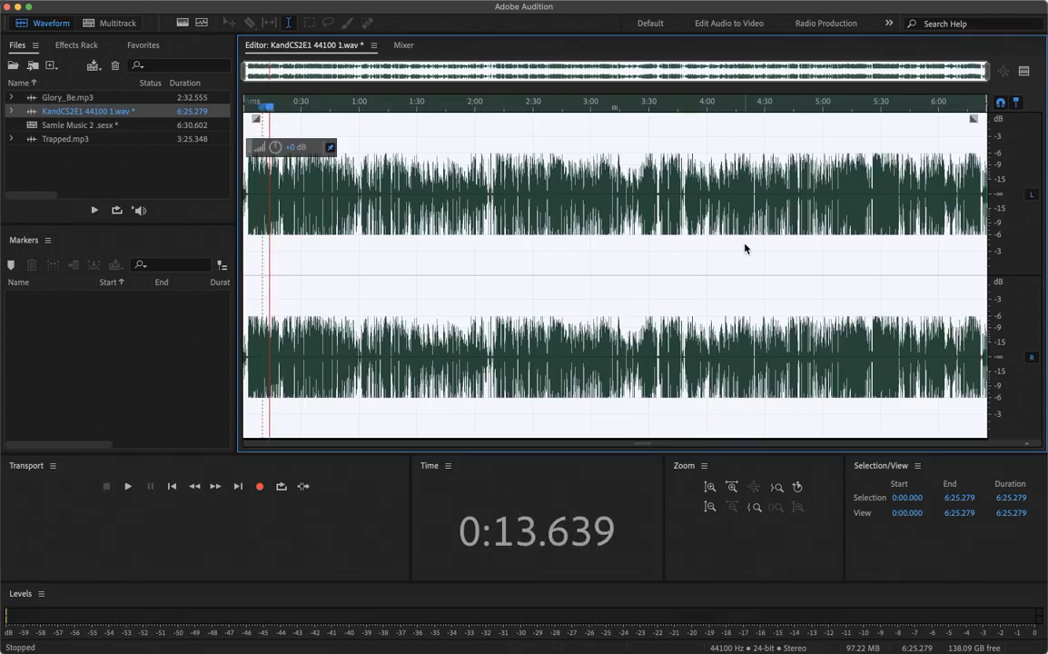
Return to the multitrack session and lower both podcast clips' volume envelopes with keyframes at about 2:43.4 and 2:54.6
{"action": "left_click", "coordinate": [109, 23]}
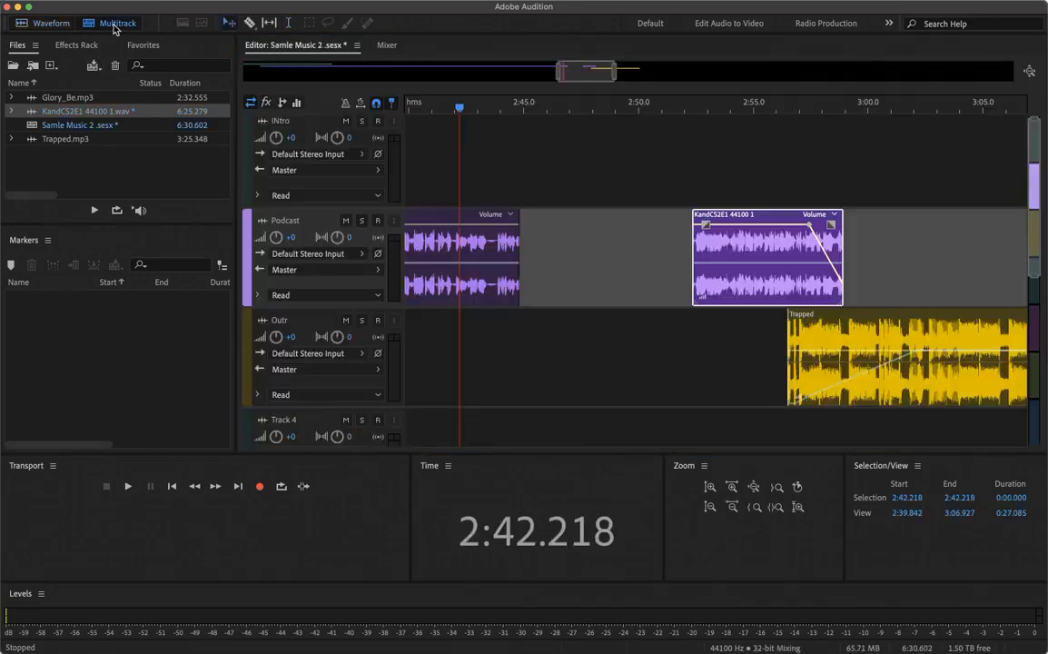
{"action": "left_click", "coordinate": [646, 348]}
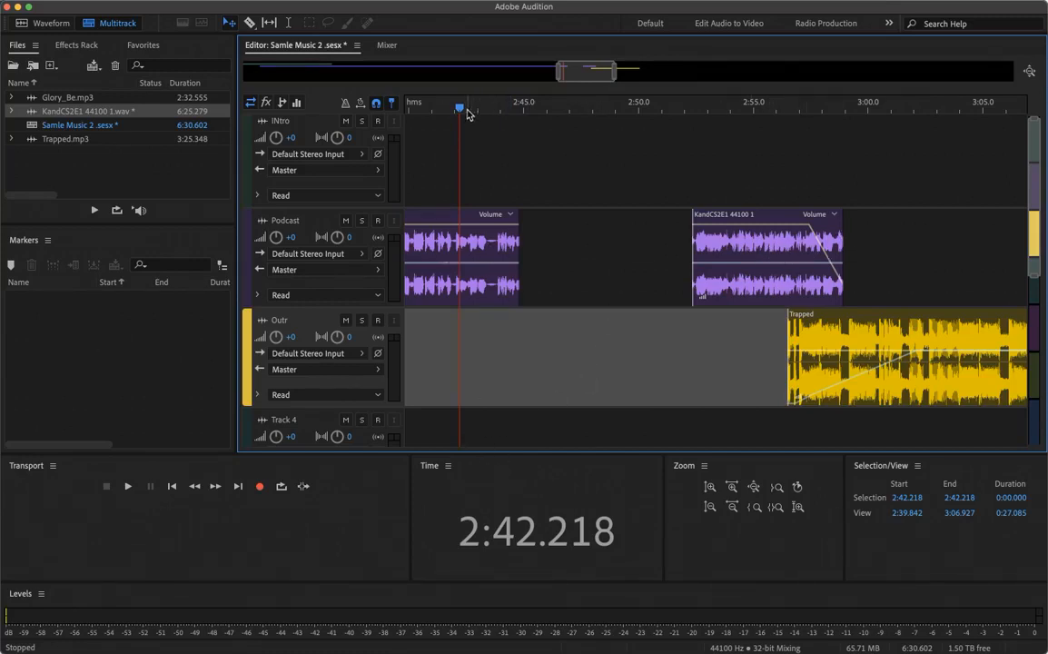
{"action": "left_click_drag", "start_coordinate": [459, 107], "coordinate": [578, 107]}
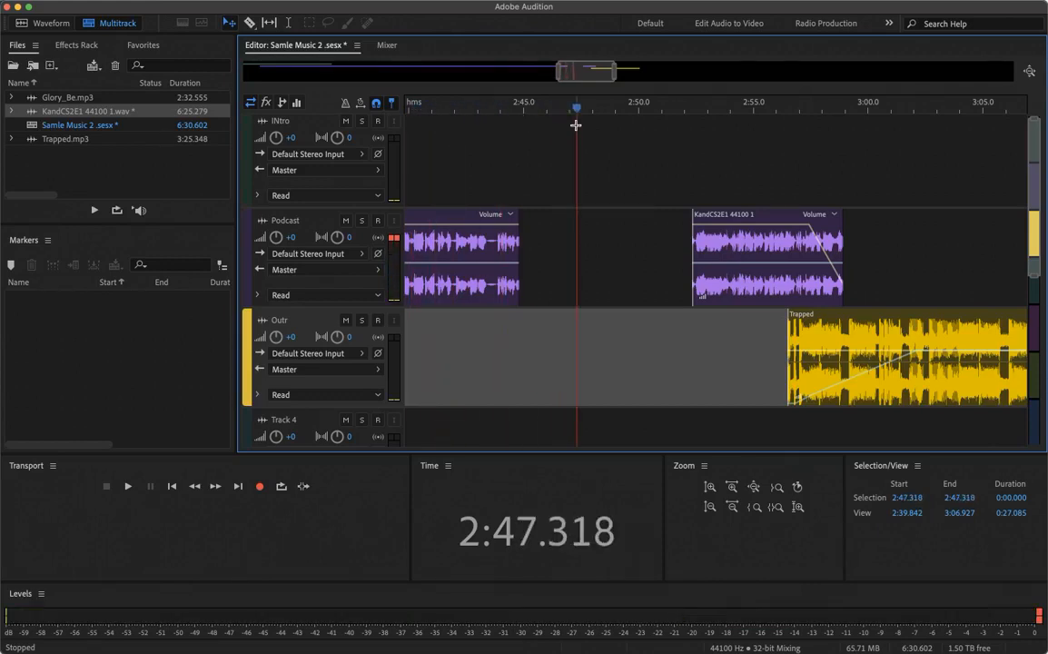
{"action": "left_click", "coordinate": [511, 242]}
{"action": "left_click_drag", "start_coordinate": [486, 225], "coordinate": [486, 251]}
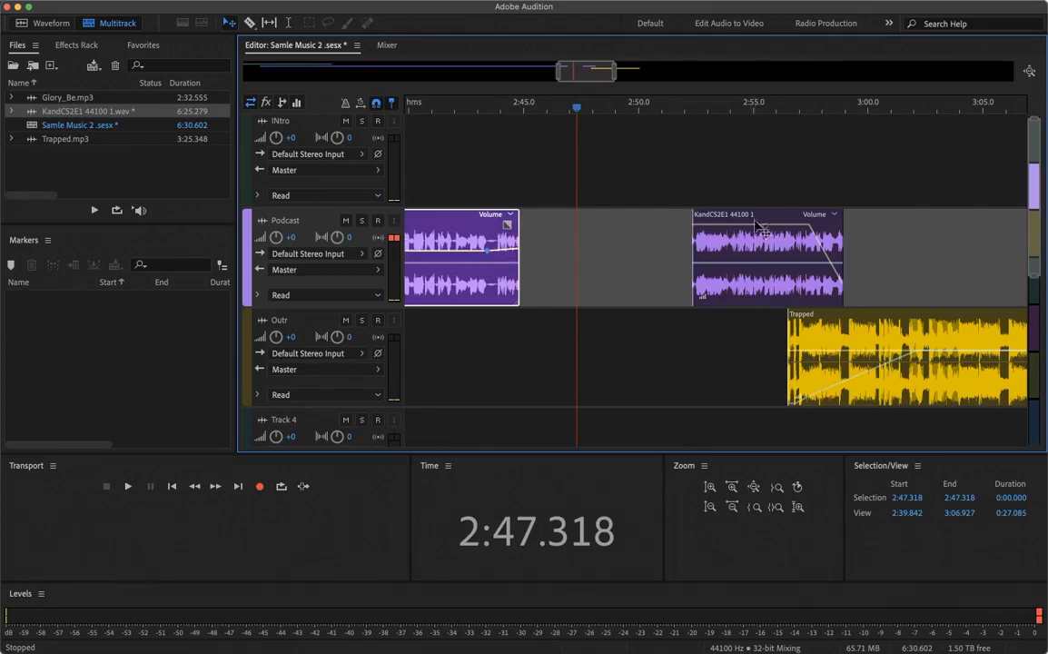
{"action": "left_click_drag", "start_coordinate": [754, 236], "coordinate": [744, 259]}
Play the podcast clip from about 2:42.0 and review the whole arrangement from 0:00 to about 3:24
{"action": "left_click_drag", "start_coordinate": [577, 109], "coordinate": [456, 111]}
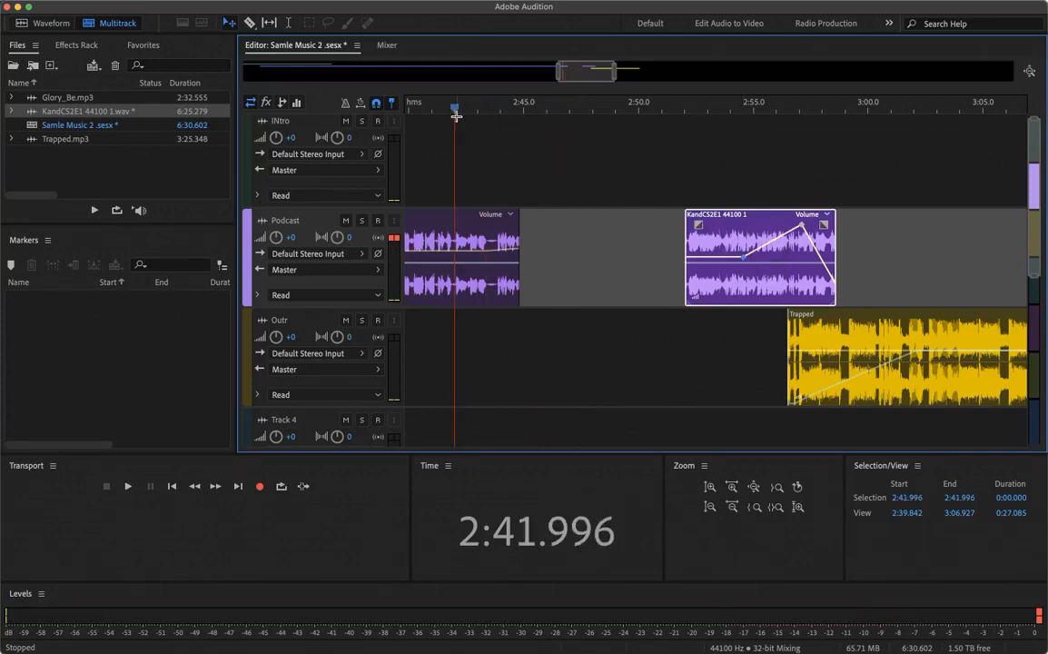
{"action": "key", "text": "space"}
{"action": "key", "text": "space"}
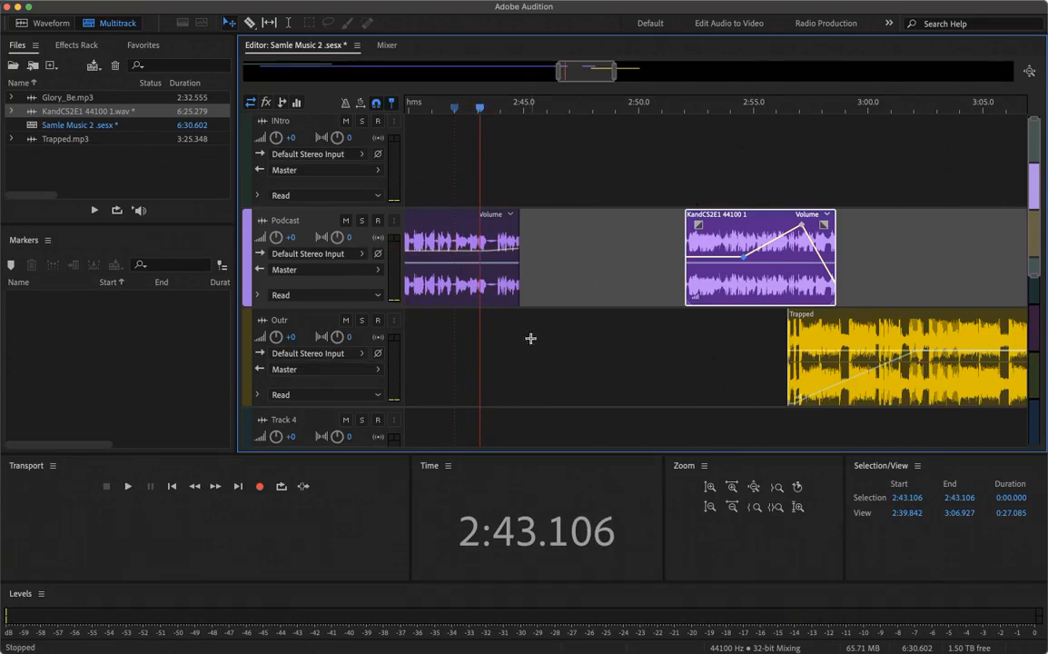
{"action": "left_click_drag", "start_coordinate": [564, 73], "coordinate": [150, 71]}
{"action": "left_click_drag", "start_coordinate": [617, 82], "coordinate": [648, 73]}
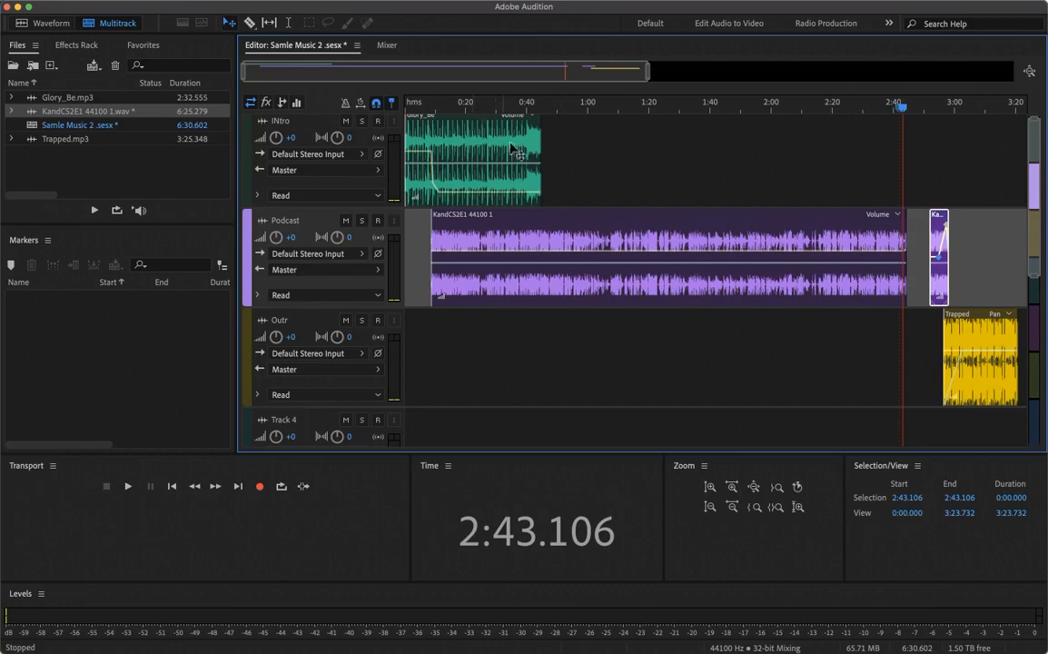
Examine the podcast and outro overlap near the end, the intro section, and the full session timeline
{"action": "scroll", "coordinate": [980, 356], "scroll_direction": "up", "scroll_amount": 2}
{"action": "scroll", "coordinate": [979, 356], "scroll_direction": "up", "scroll_amount": 2}
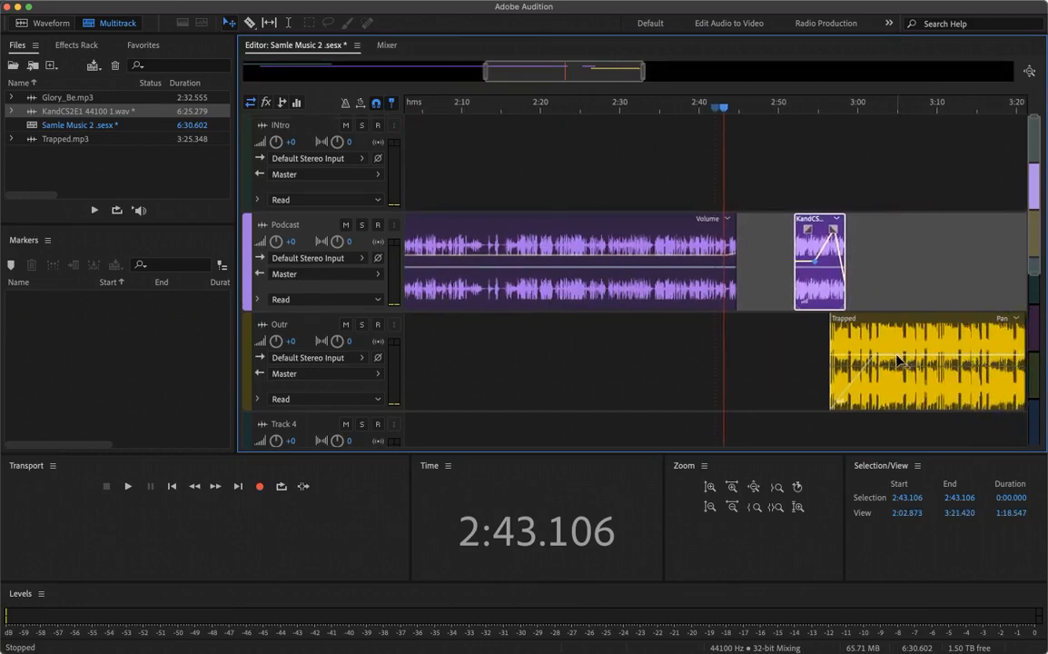
{"action": "scroll", "coordinate": [897, 361], "scroll_direction": "up", "scroll_amount": 3}
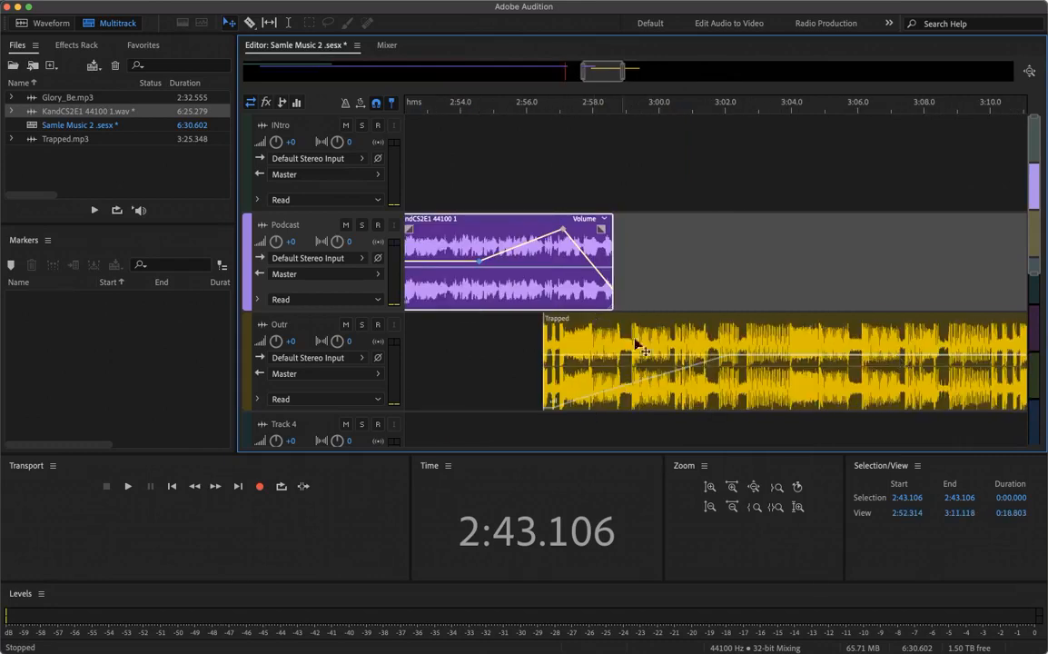
{"action": "scroll", "coordinate": [951, 377], "scroll_direction": "down", "scroll_amount": 3}
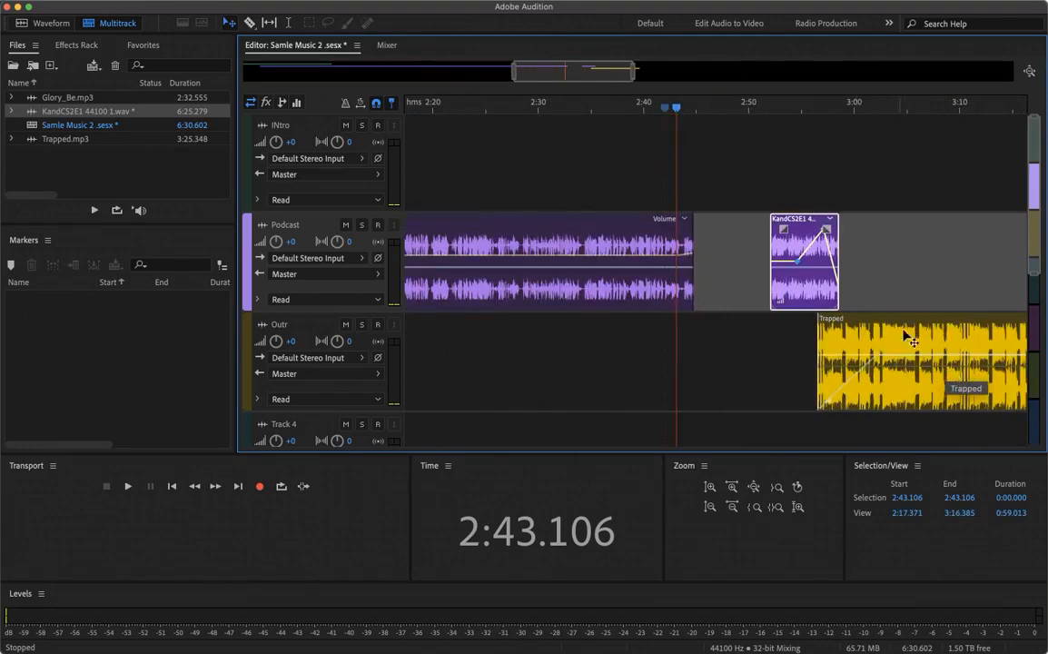
{"action": "scroll", "coordinate": [750, 367], "scroll_direction": "down", "scroll_amount": 2}
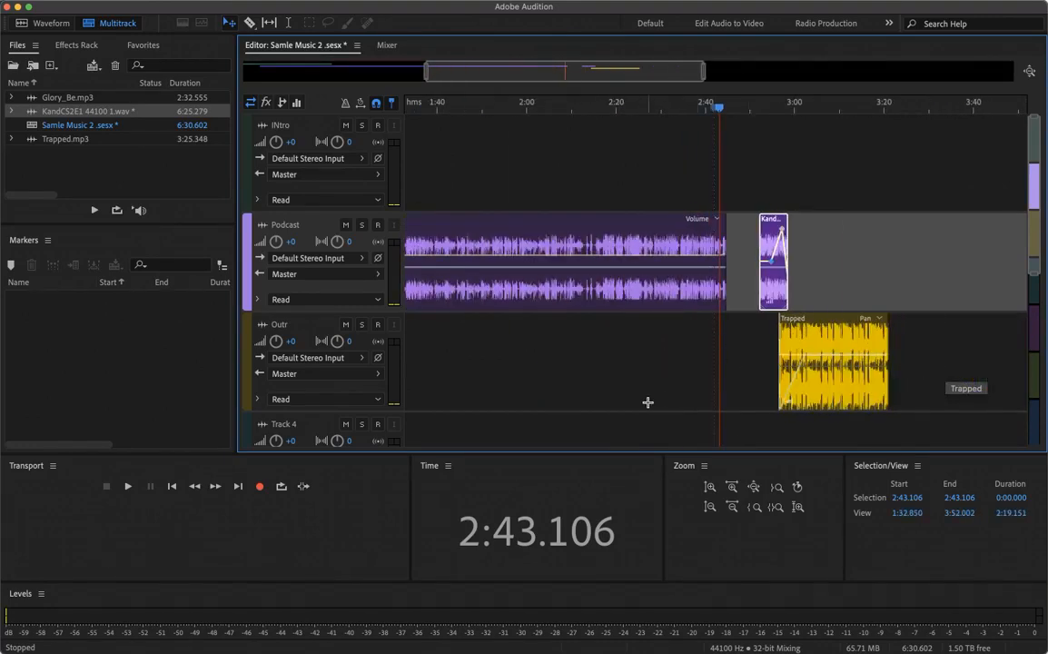
{"action": "scroll", "coordinate": [648, 402], "scroll_direction": "left", "scroll_amount": 3}
{"action": "scroll", "coordinate": [648, 402], "scroll_direction": "down", "scroll_amount": 1}
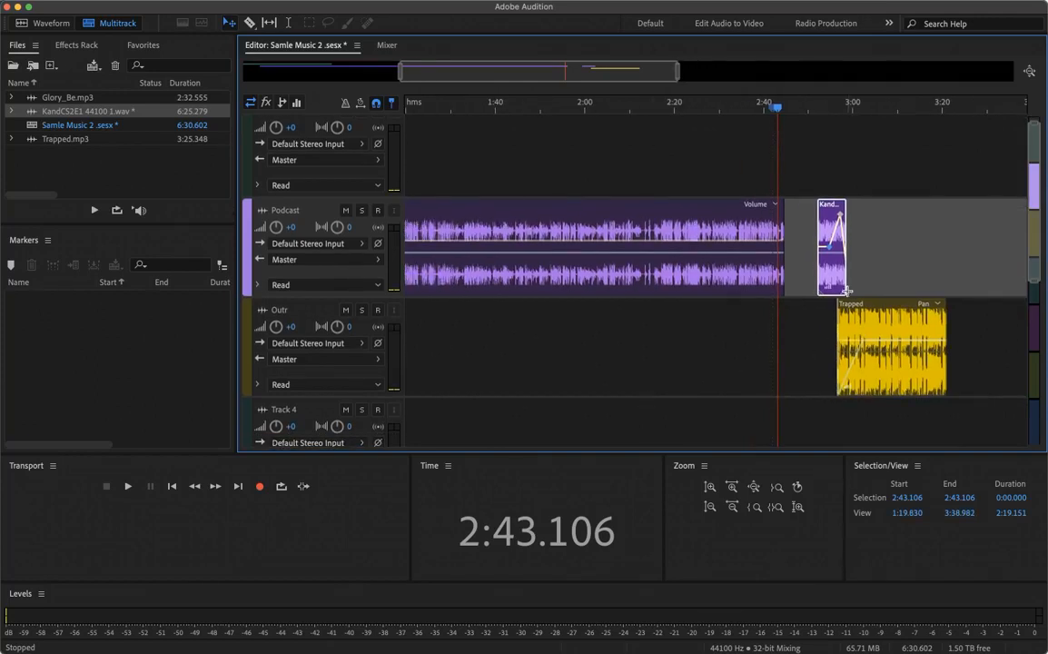
{"action": "scroll", "coordinate": [564, 307], "scroll_direction": "left", "scroll_amount": 10}
{"action": "scroll", "coordinate": [565, 307], "scroll_direction": "left", "scroll_amount": 10}
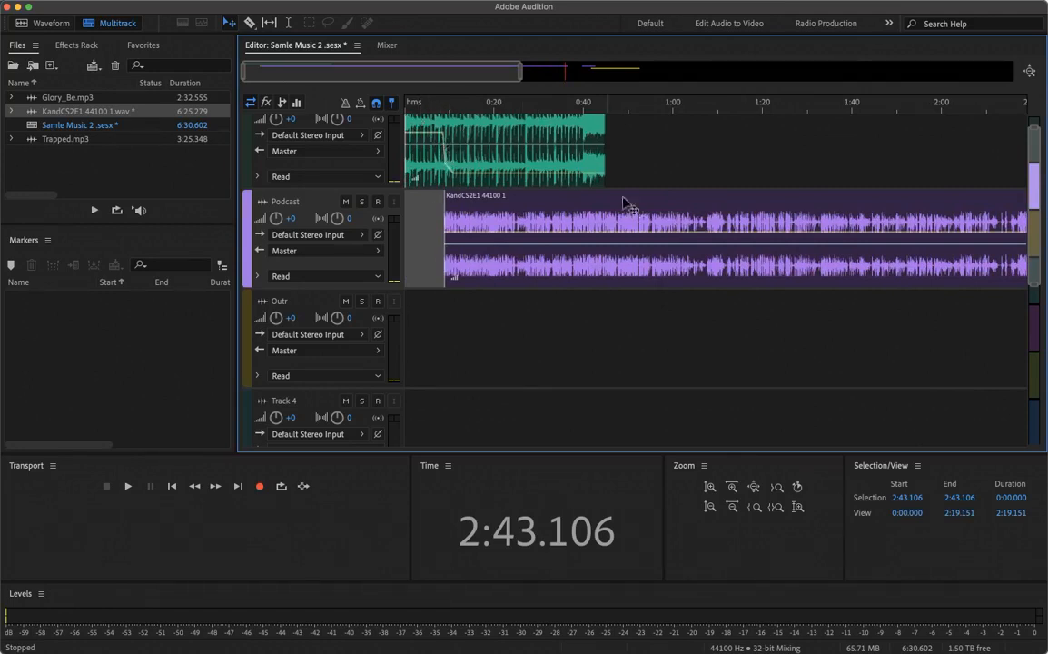
{"action": "key", "text": "backslash"}
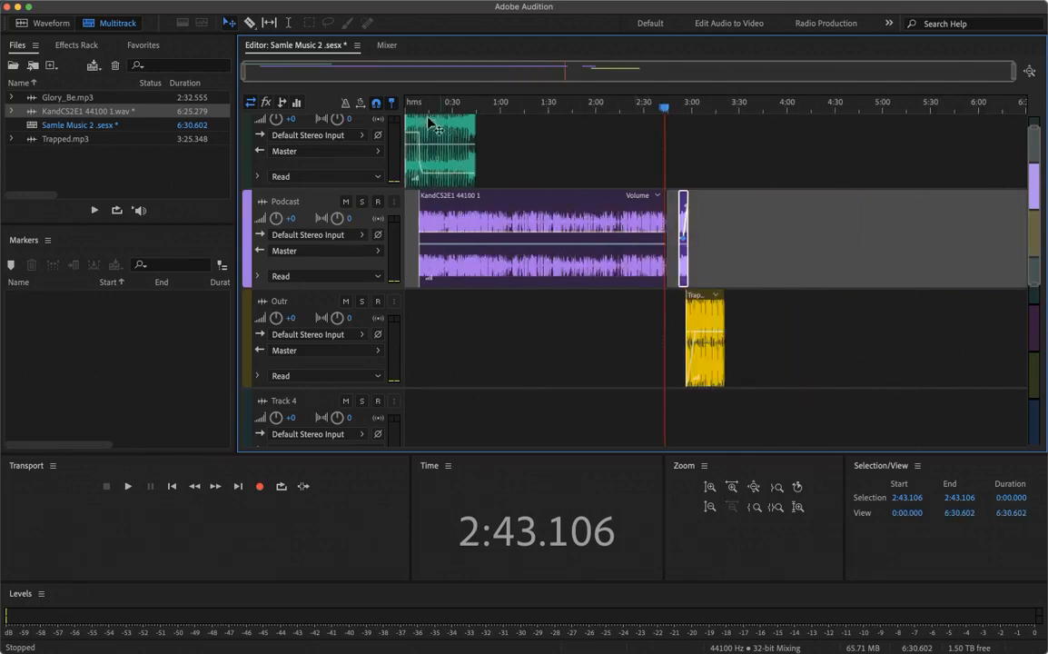
{"action": "left_click", "coordinate": [136, 8]}
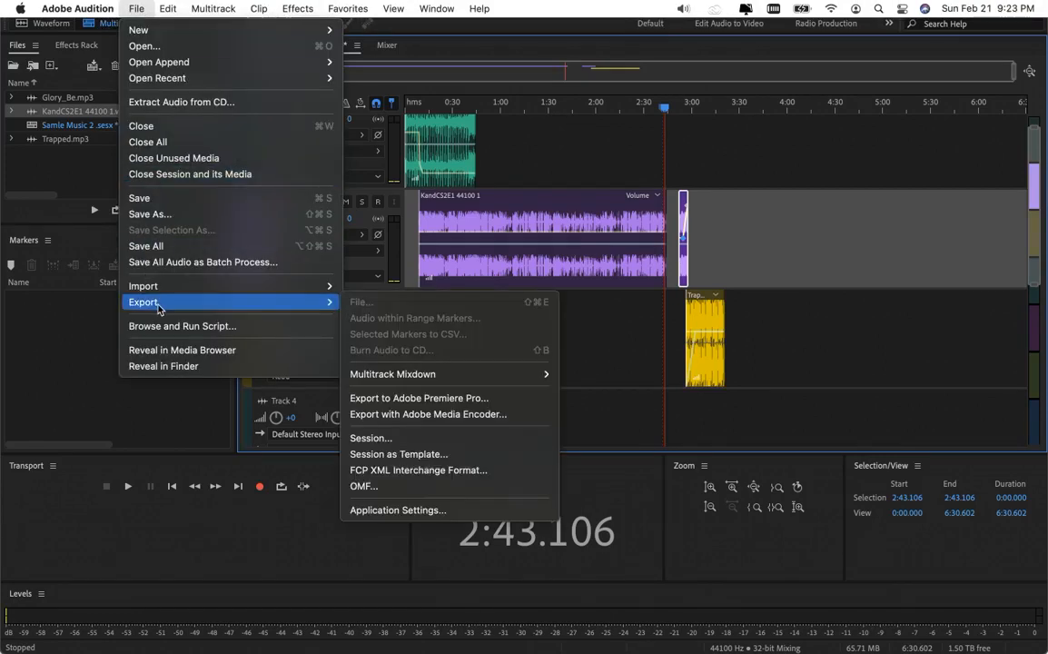
{"action": "left_click", "coordinate": [154, 215]}
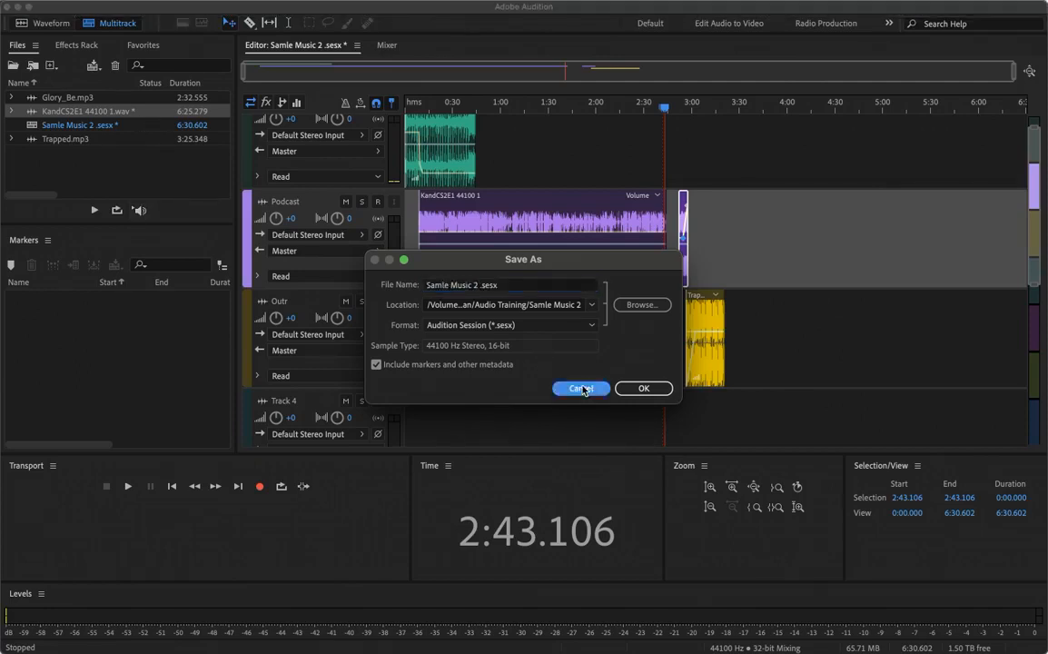
{"action": "left_click", "coordinate": [643, 388]}
Review the Export Multitrack Mixdown settings for the entire session in MP3 Audio format, and dismiss them without exporting
{"action": "mouse_move", "coordinate": [199, 4]}
{"action": "left_click", "coordinate": [135, 8]}
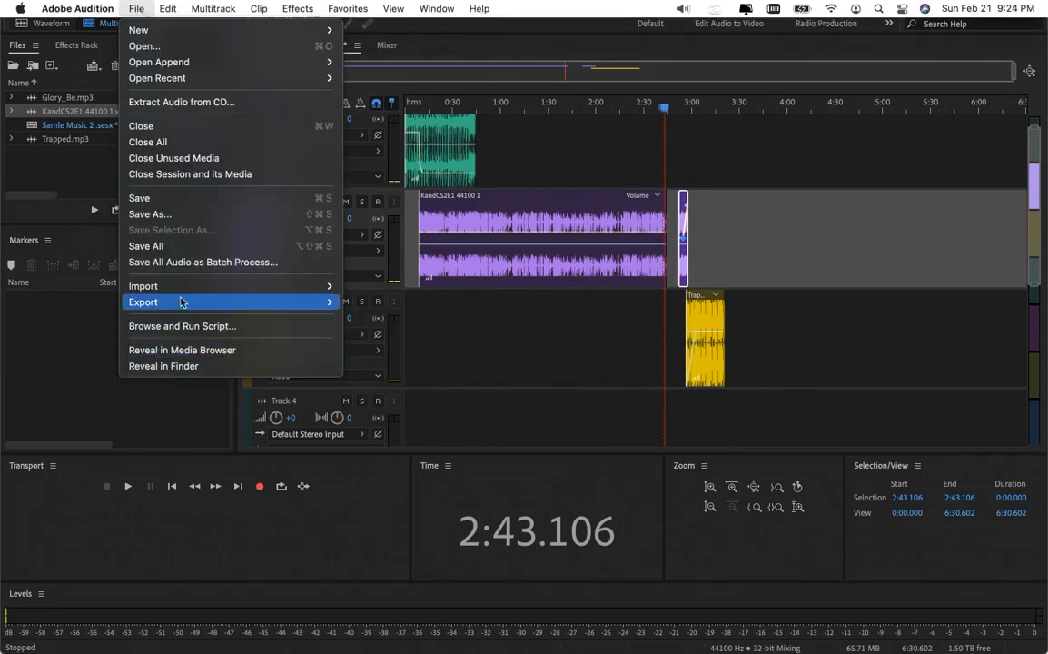
{"action": "mouse_move", "coordinate": [180, 302]}
{"action": "mouse_move", "coordinate": [514, 376]}
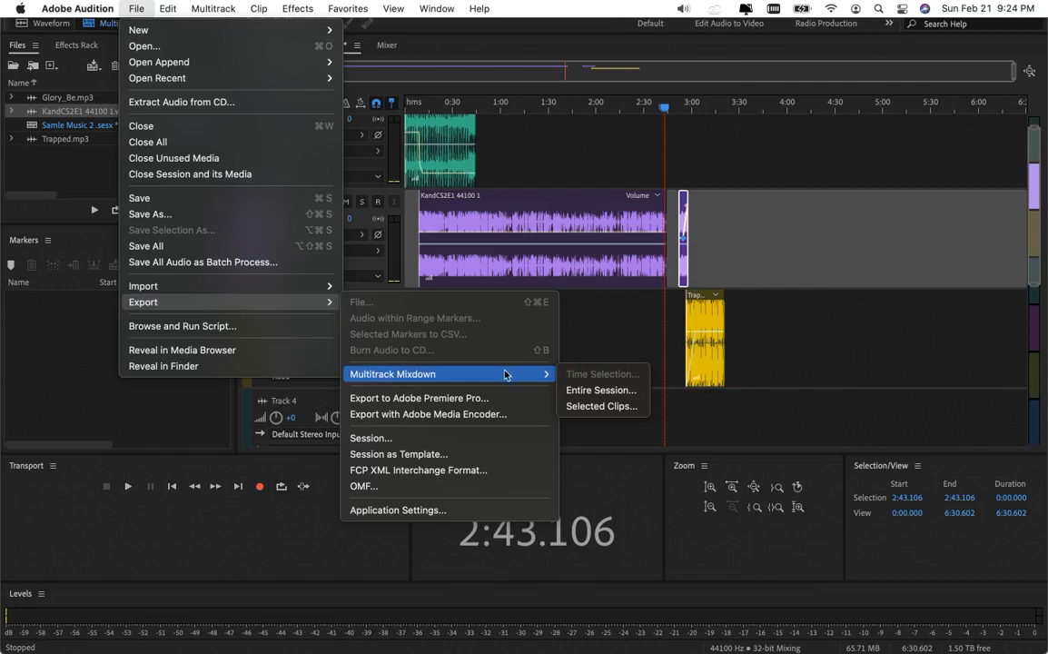
{"action": "left_click", "coordinate": [595, 391]}
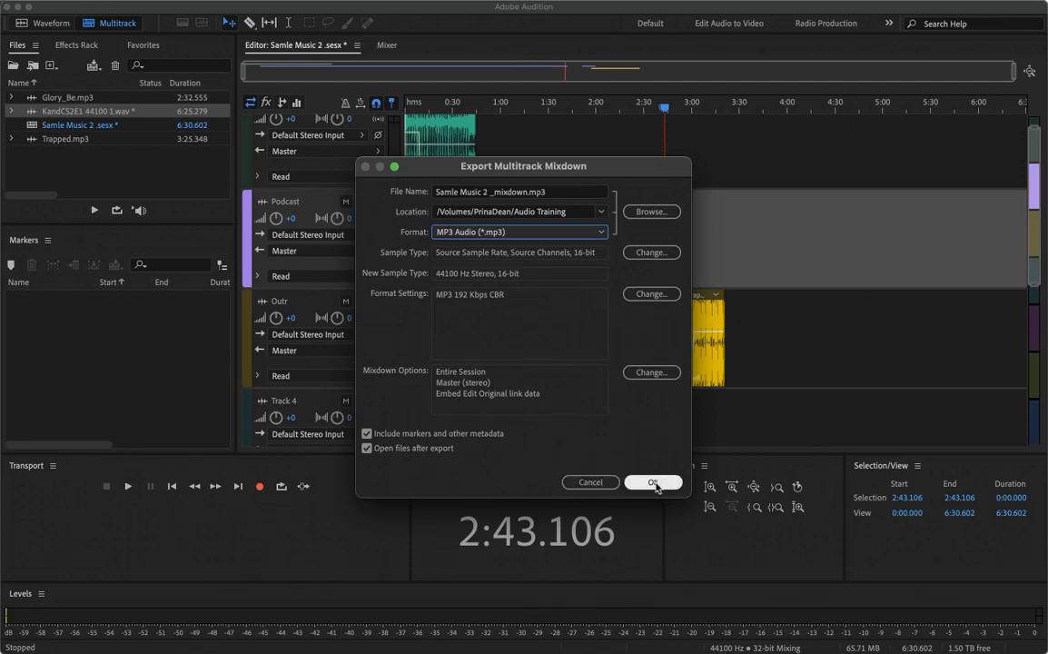
{"action": "left_click", "coordinate": [592, 483]}
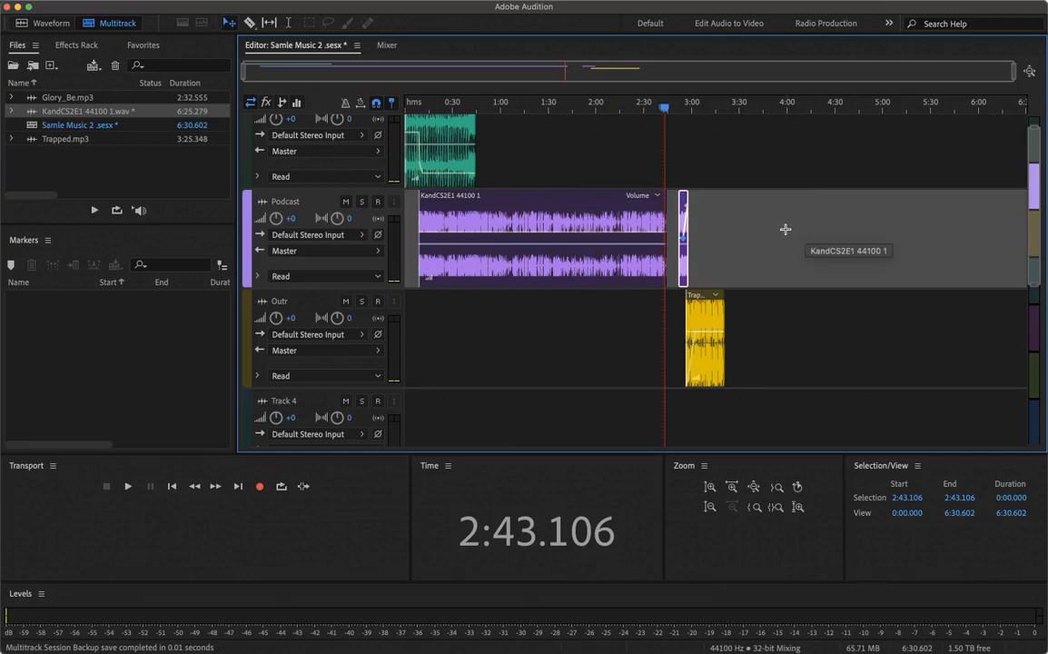
Delete both clips from the Podcast track and move the Trapped outro clip to start at about 5:44
{"action": "left_click", "coordinate": [421, 250]}
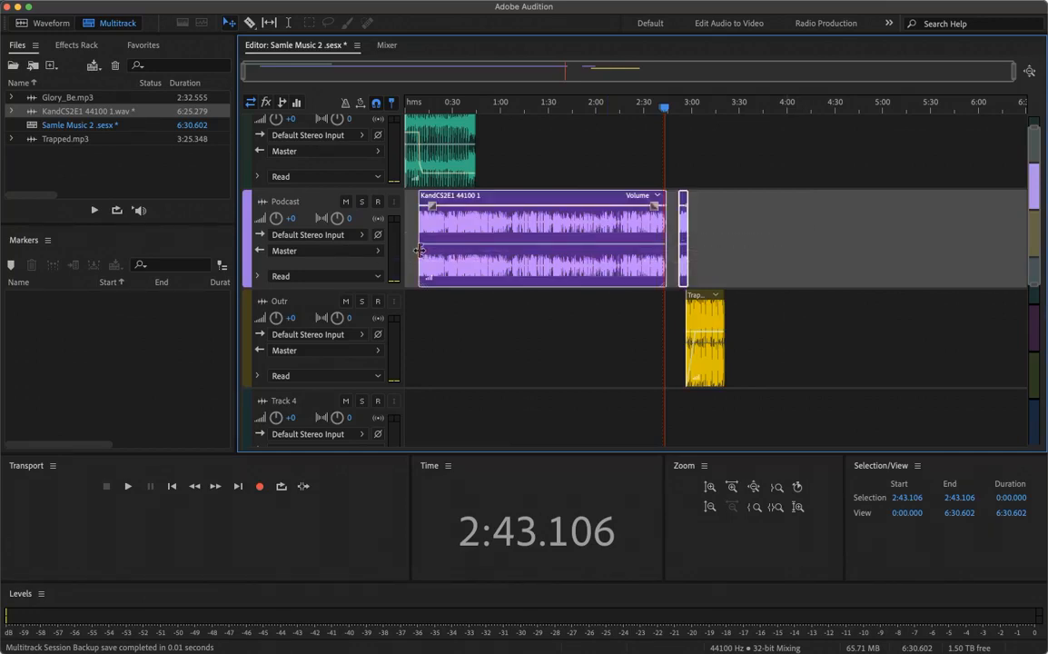
{"action": "left_click_drag", "start_coordinate": [413, 236], "coordinate": [743, 236]}
{"action": "left_click", "coordinate": [743, 236]}
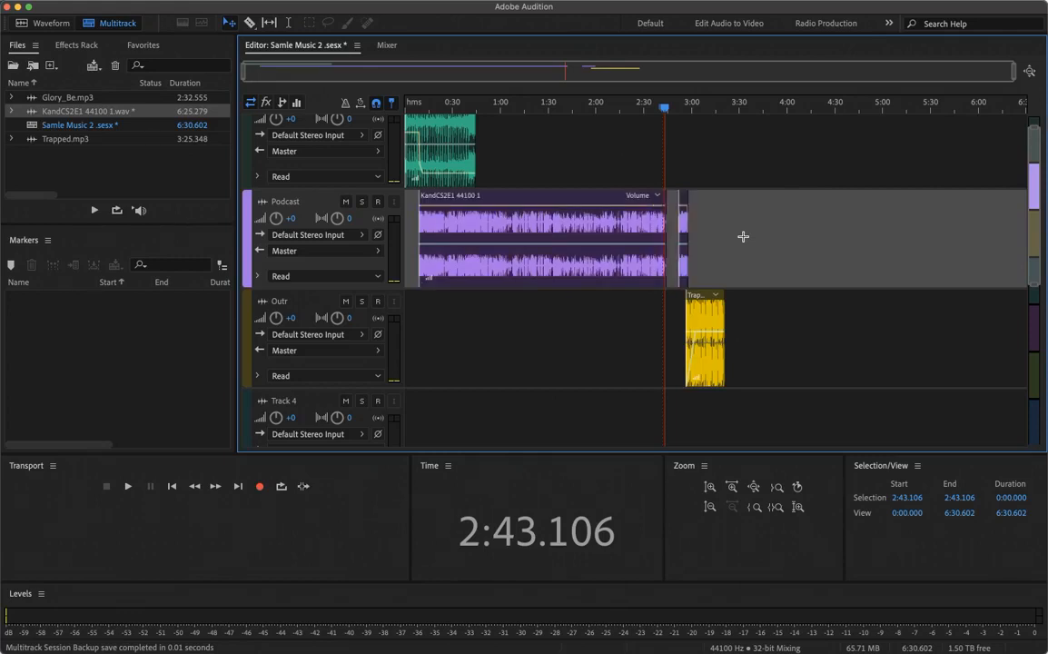
{"action": "left_click", "coordinate": [484, 230]}
{"action": "key", "text": "Delete"}
{"action": "left_click", "coordinate": [681, 209]}
{"action": "key", "text": "Delete"}
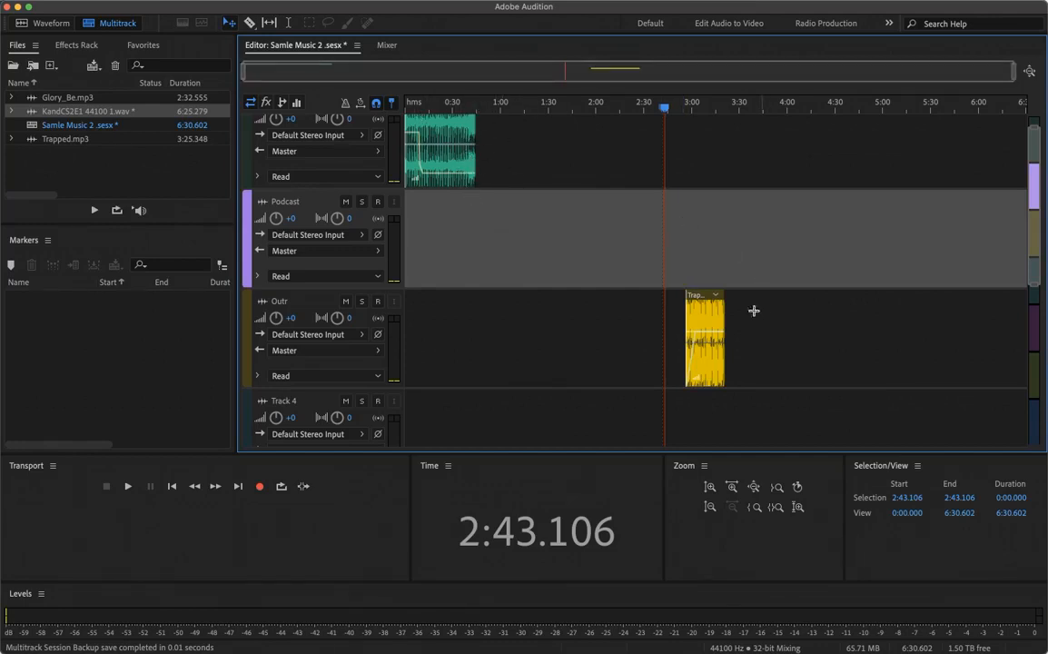
{"action": "left_click_drag", "start_coordinate": [710, 332], "coordinate": [979, 354]}
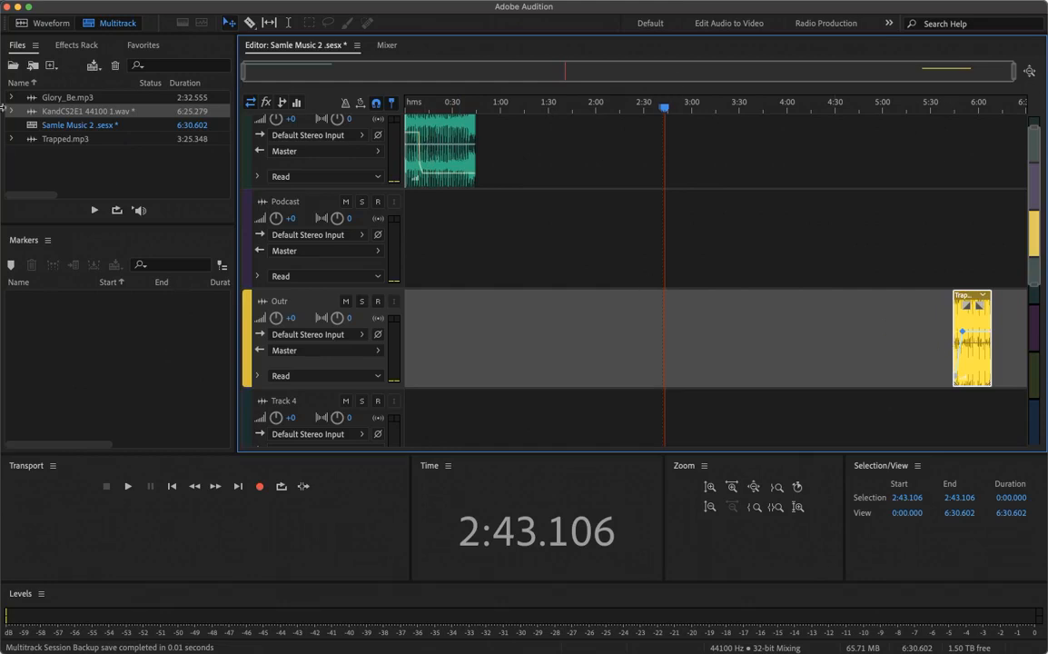
Save the session under the name "SOUND ZBED FOR MY POZDCSS" as an Audition Session, creating the missing Samle Music 2 folder
{"action": "left_click", "coordinate": [135, 8]}
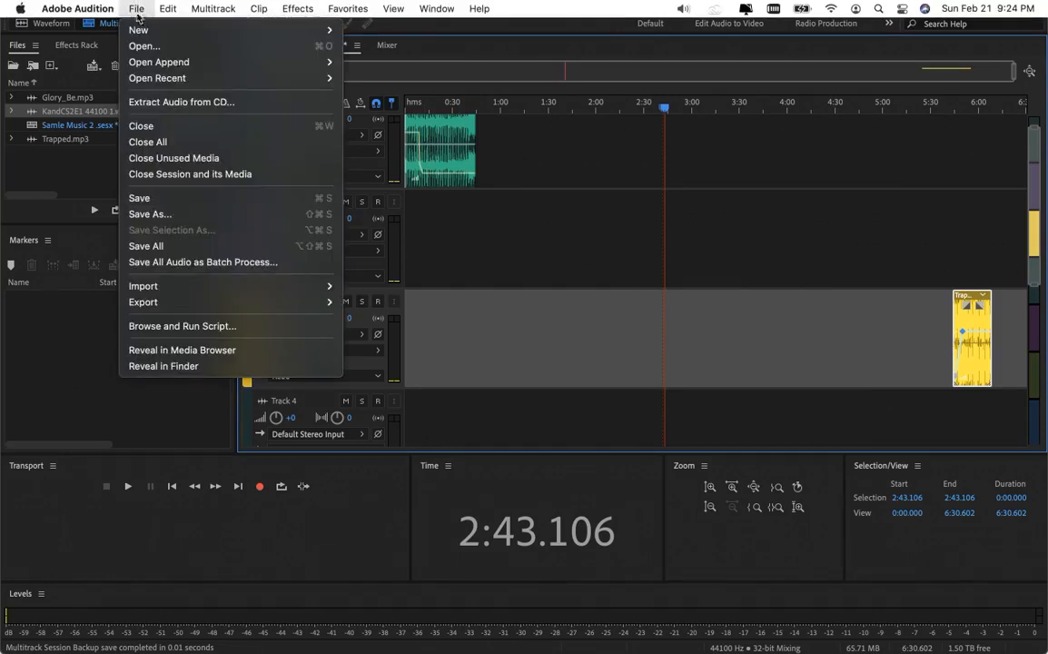
{"action": "left_click", "coordinate": [141, 215]}
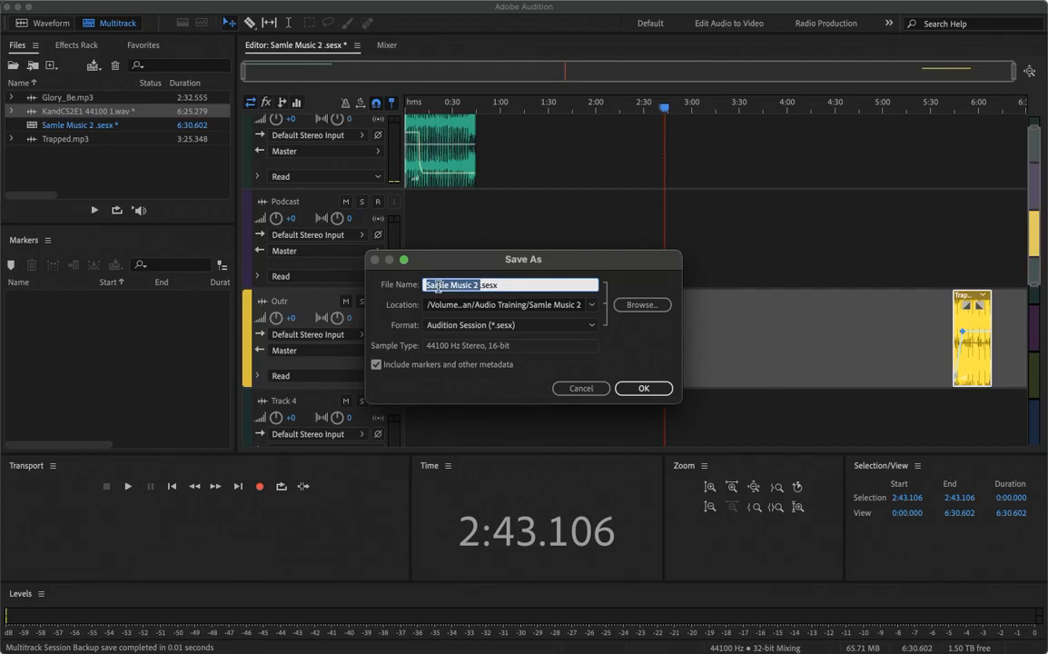
{"action": "type", "text": "SOUND ZBED FOR MY POZDCSS"}
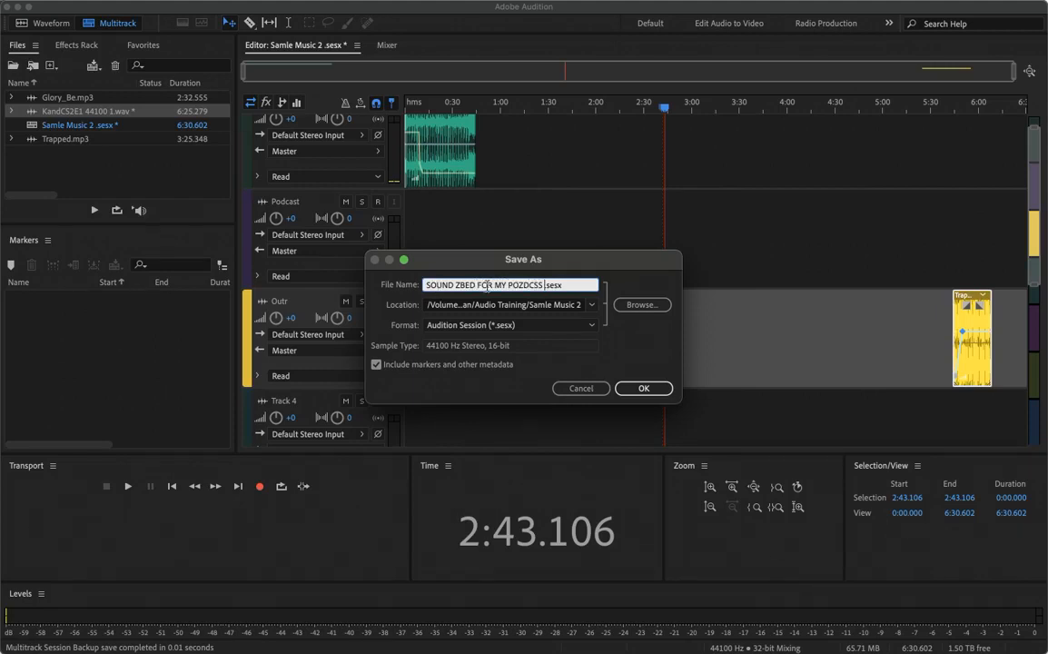
{"action": "left_click", "coordinate": [643, 305]}
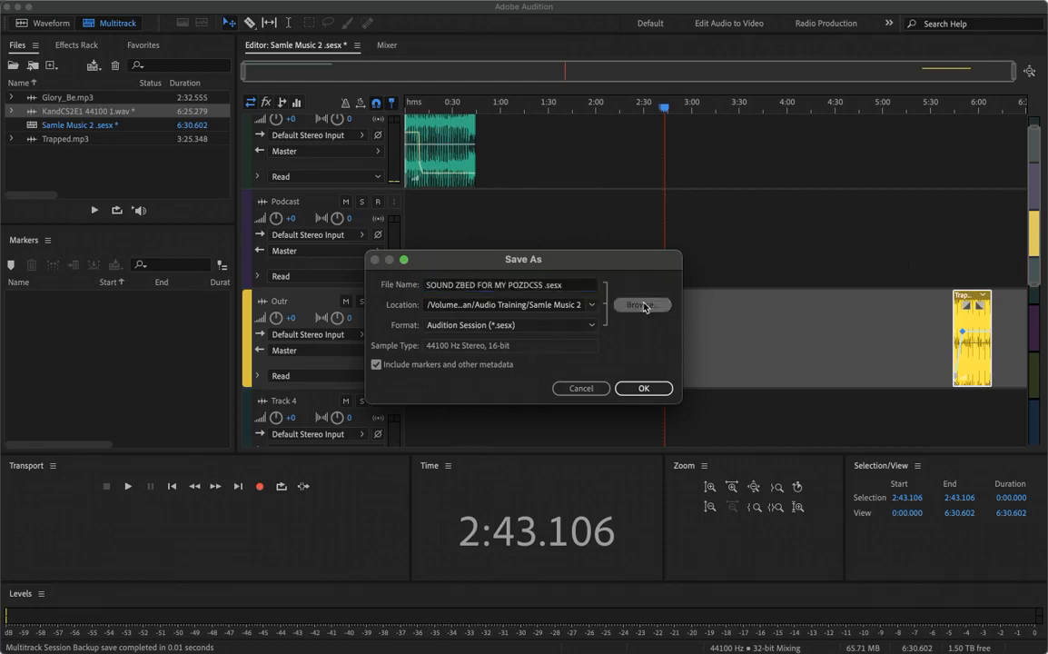
{"action": "left_click", "coordinate": [856, 633]}
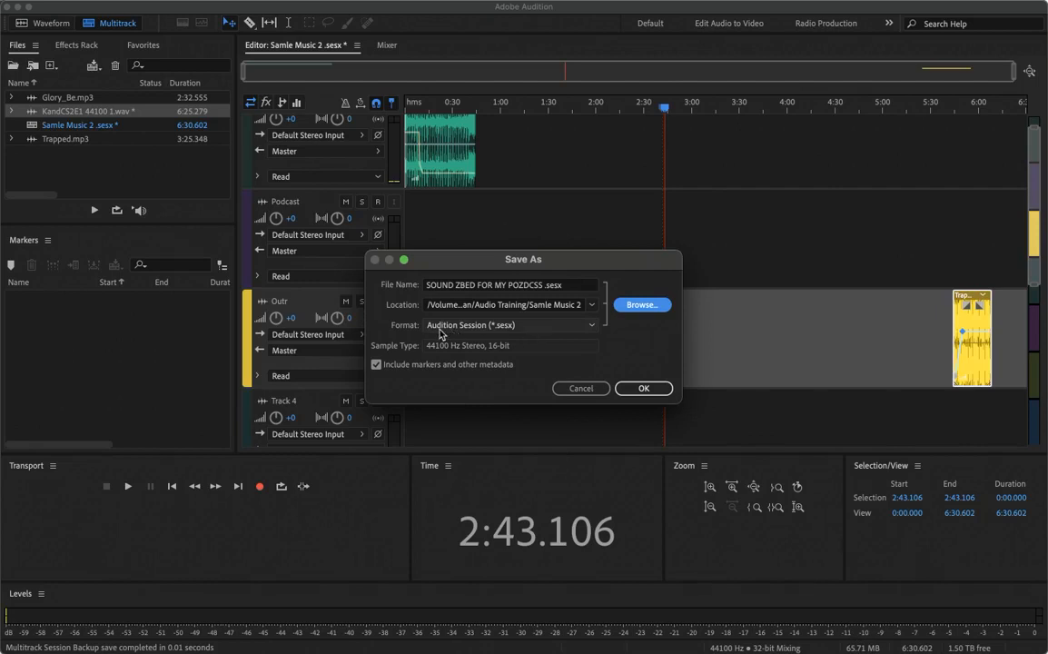
{"action": "left_click", "coordinate": [591, 327]}
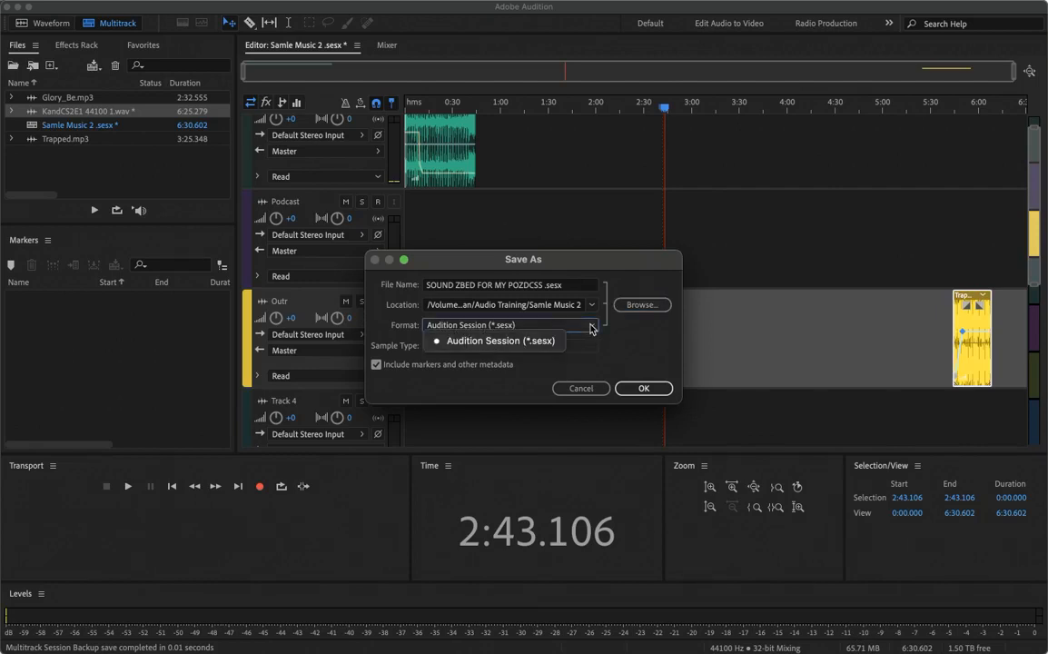
{"action": "left_click", "coordinate": [591, 328]}
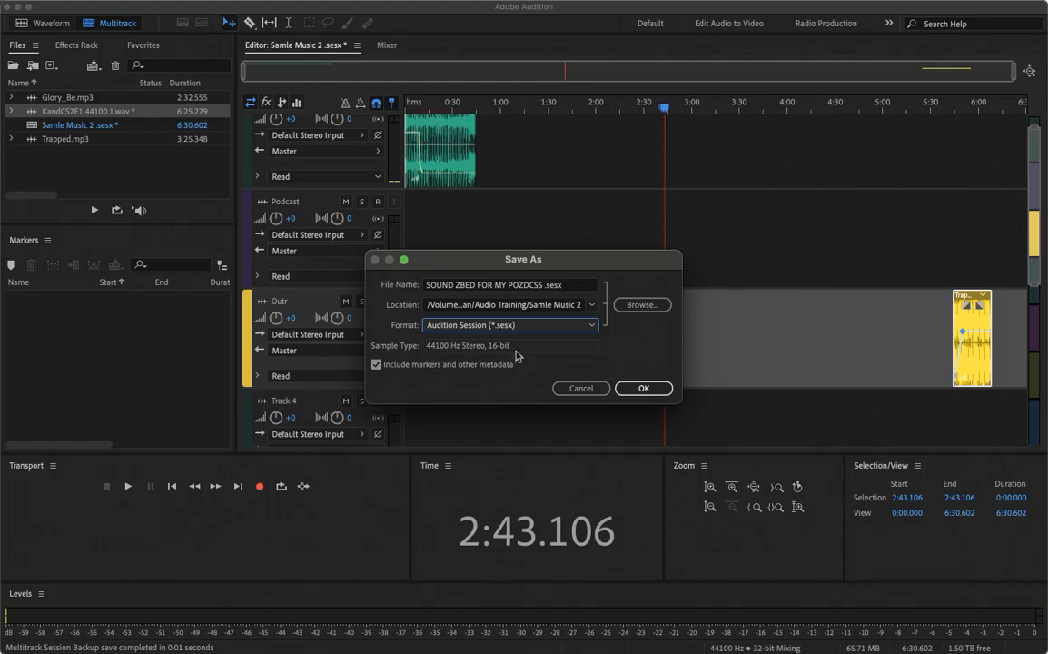
{"action": "left_click", "coordinate": [645, 390]}
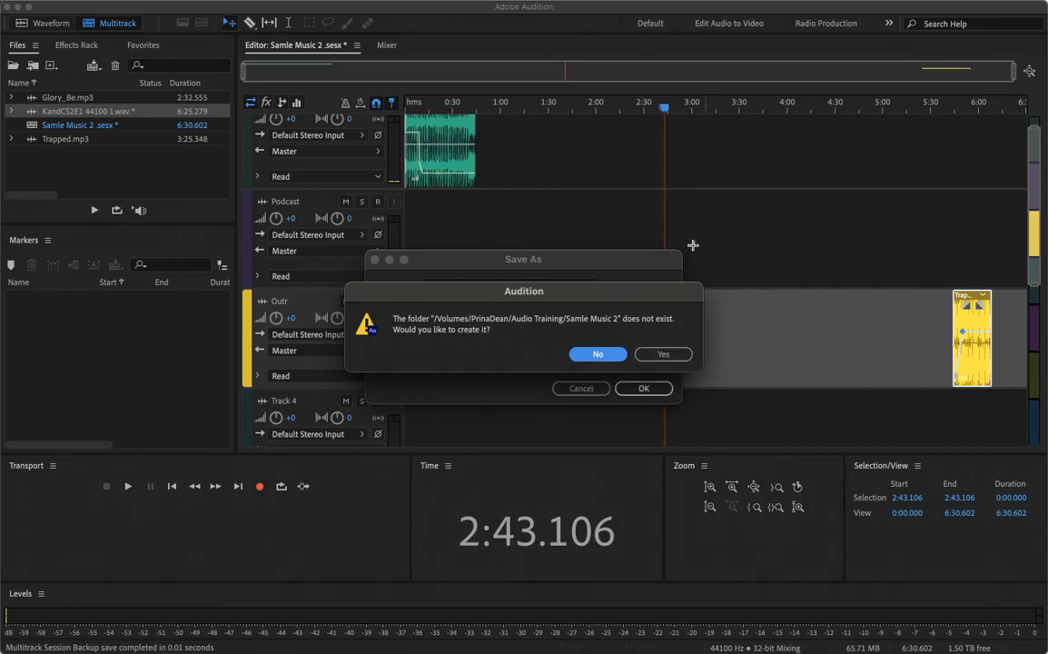
{"action": "left_click", "coordinate": [663, 354]}
{"action": "left_click", "coordinate": [662, 365]}
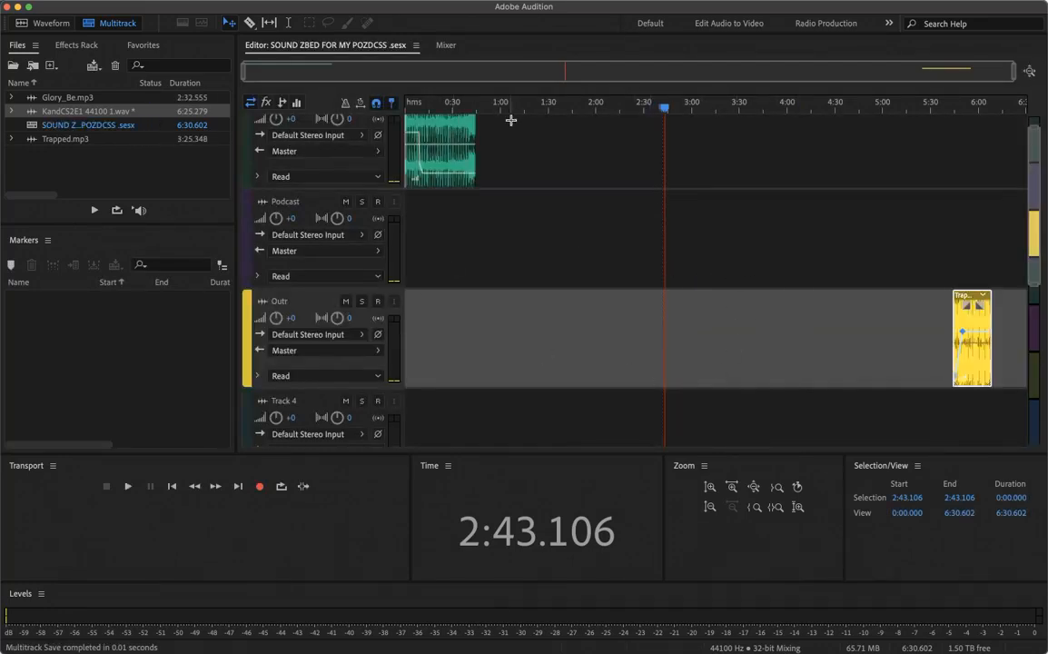
Close Audition and save the changes to KandCS2E1 44100 1.wav
{"action": "left_click", "coordinate": [8, 7]}
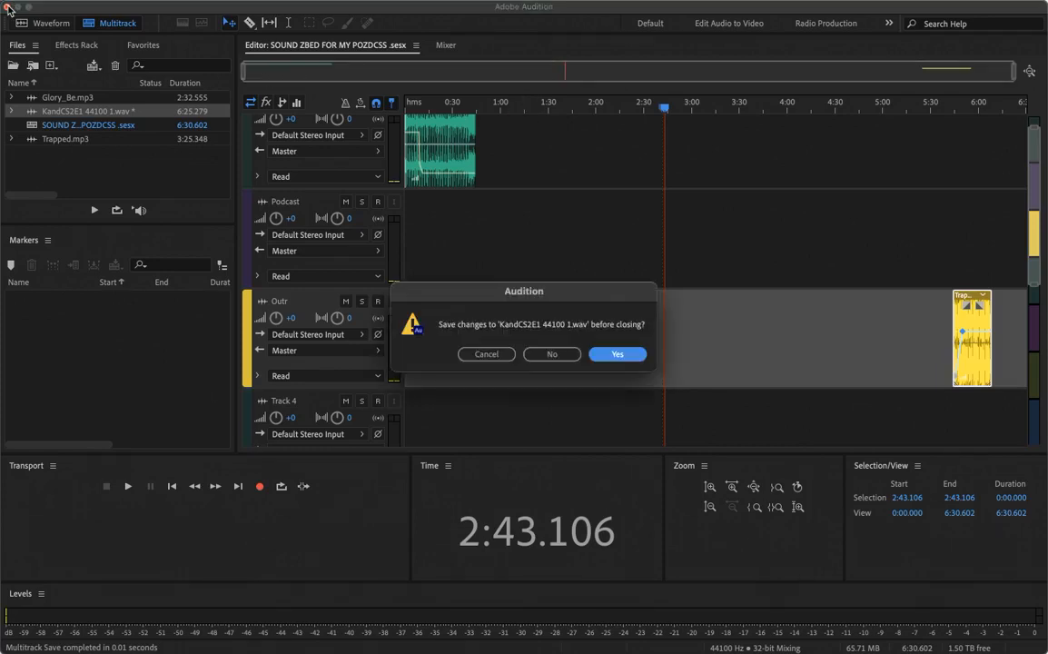
{"action": "left_click", "coordinate": [618, 354]}
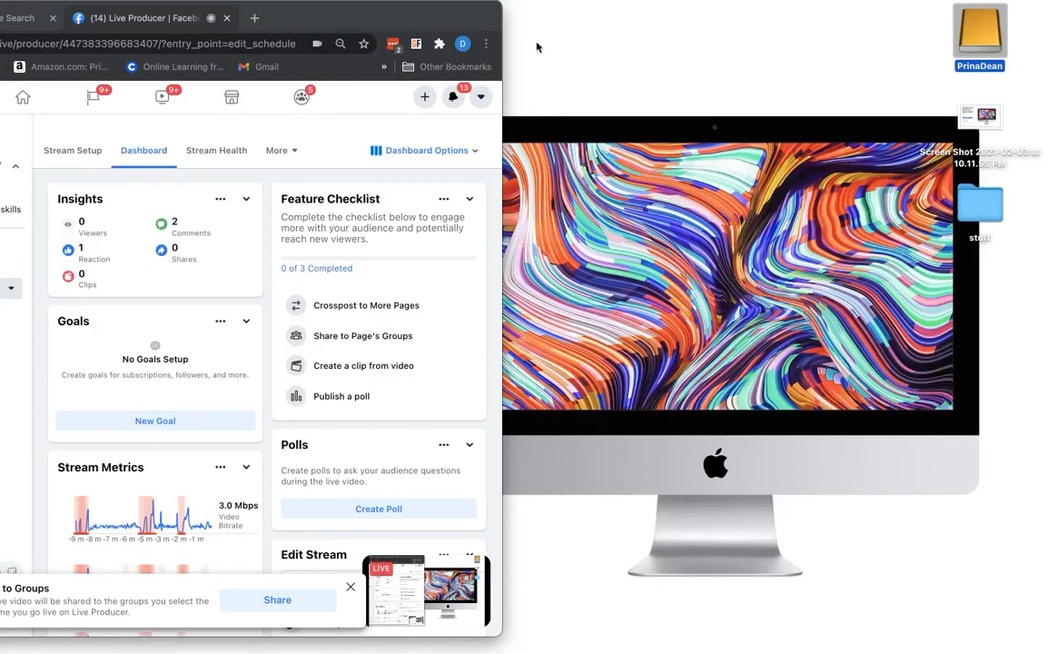
In Finder, open Samle Music 2 within the external drive's Audio Training folder and examine the saved session and its Imported Files folder
{"action": "double_click", "coordinate": [982, 37]}
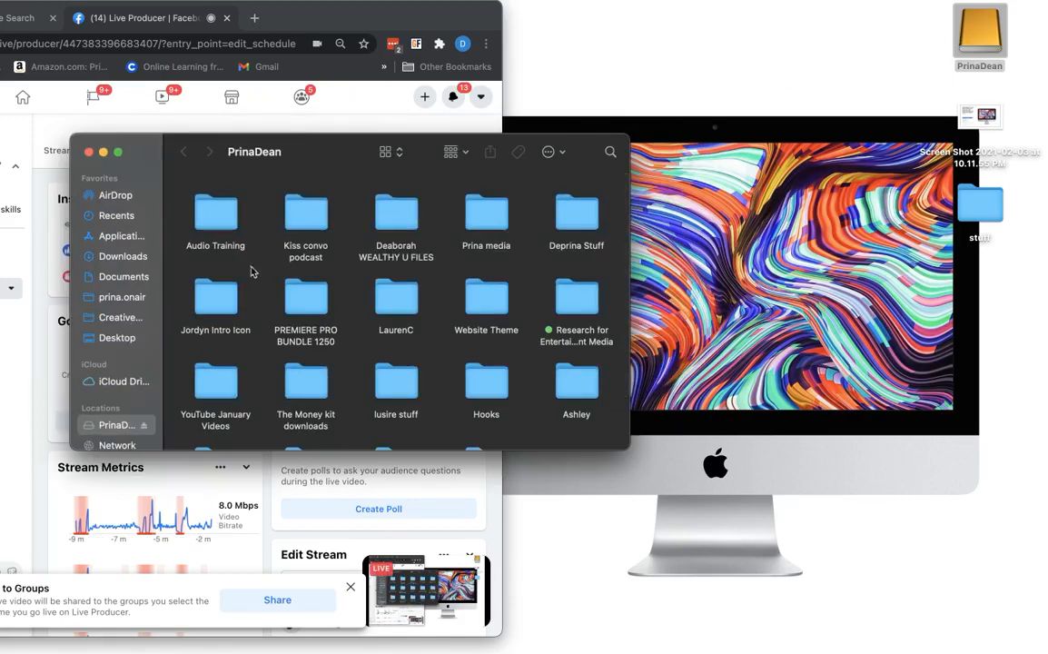
{"action": "double_click", "coordinate": [217, 226]}
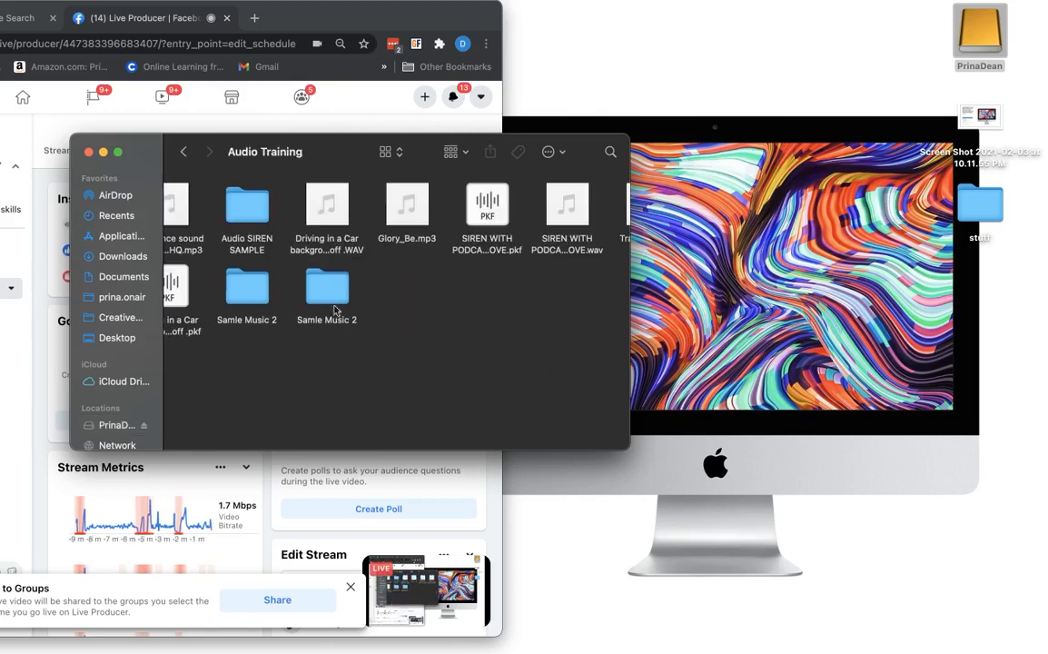
{"action": "left_click", "coordinate": [247, 289]}
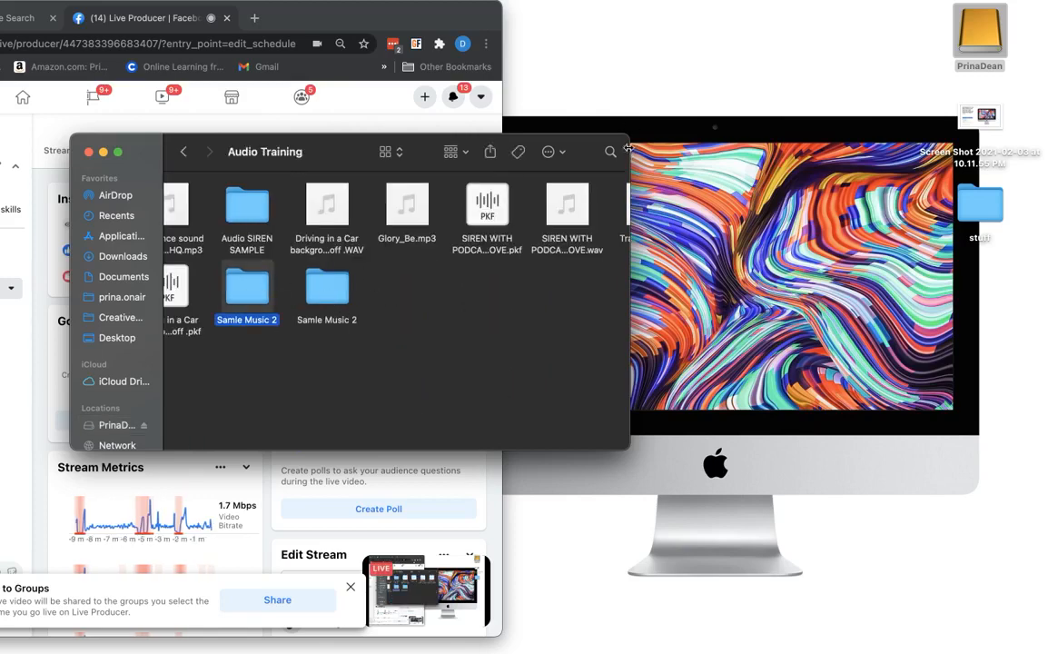
{"action": "left_click_drag", "start_coordinate": [652, 148], "coordinate": [1047, 148]}
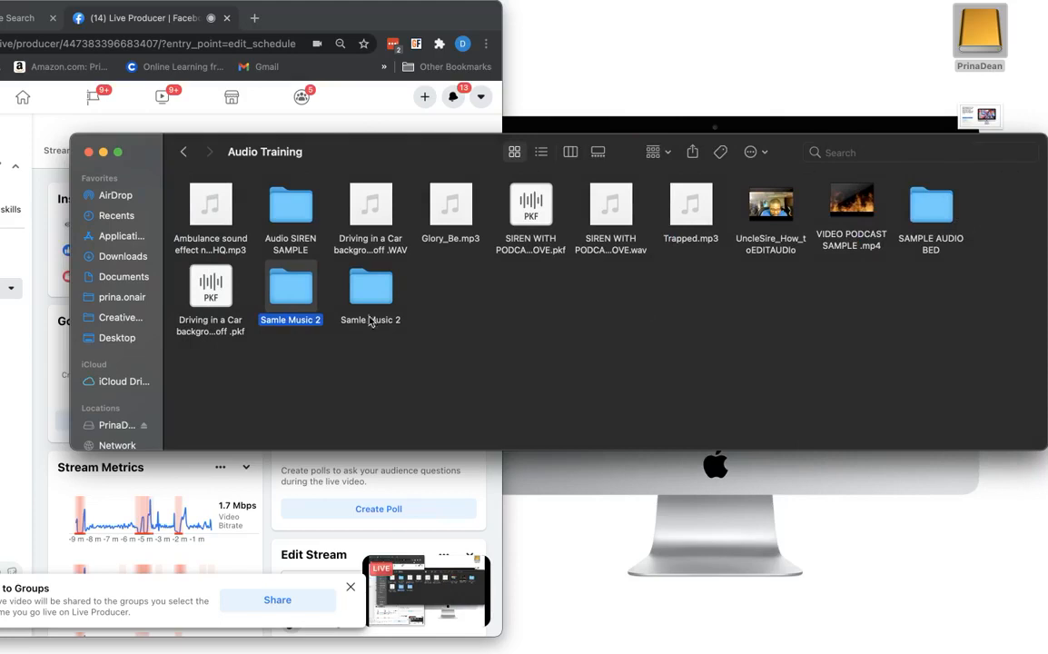
{"action": "double_click", "coordinate": [296, 292]}
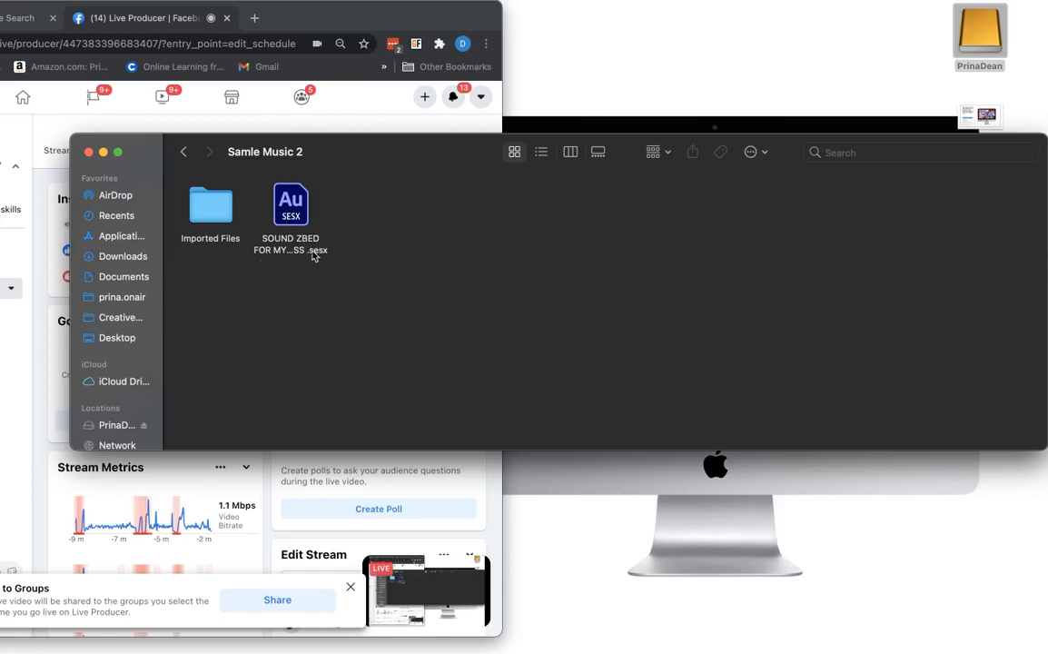
{"action": "double_click", "coordinate": [210, 209]}
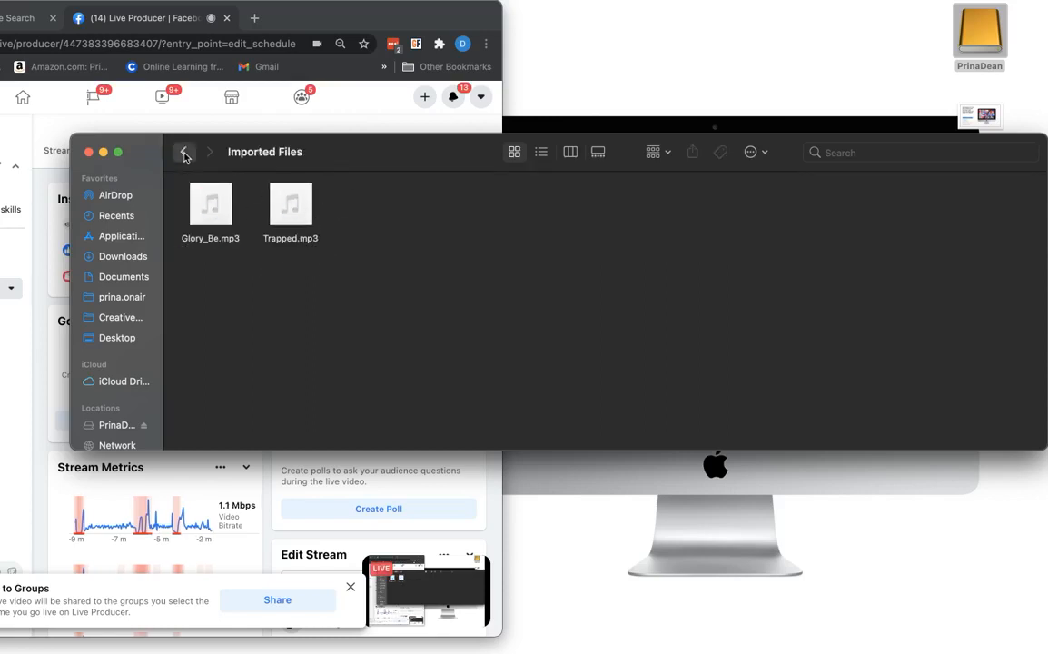
{"action": "left_click", "coordinate": [183, 155]}
{"action": "double_click", "coordinate": [209, 204]}
{"action": "mouse_move", "coordinate": [215, 212]}
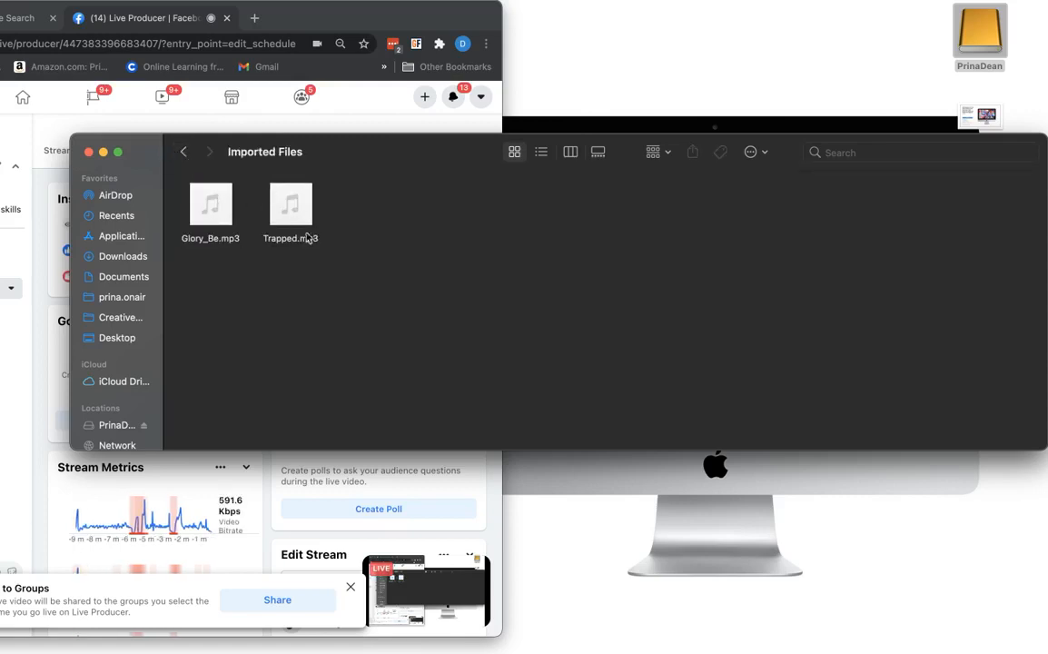
Return to the Samle Music 2 folder and open the SOUND ZBED FOR MY POZDCSS session in Audition
{"action": "left_click", "coordinate": [184, 155]}
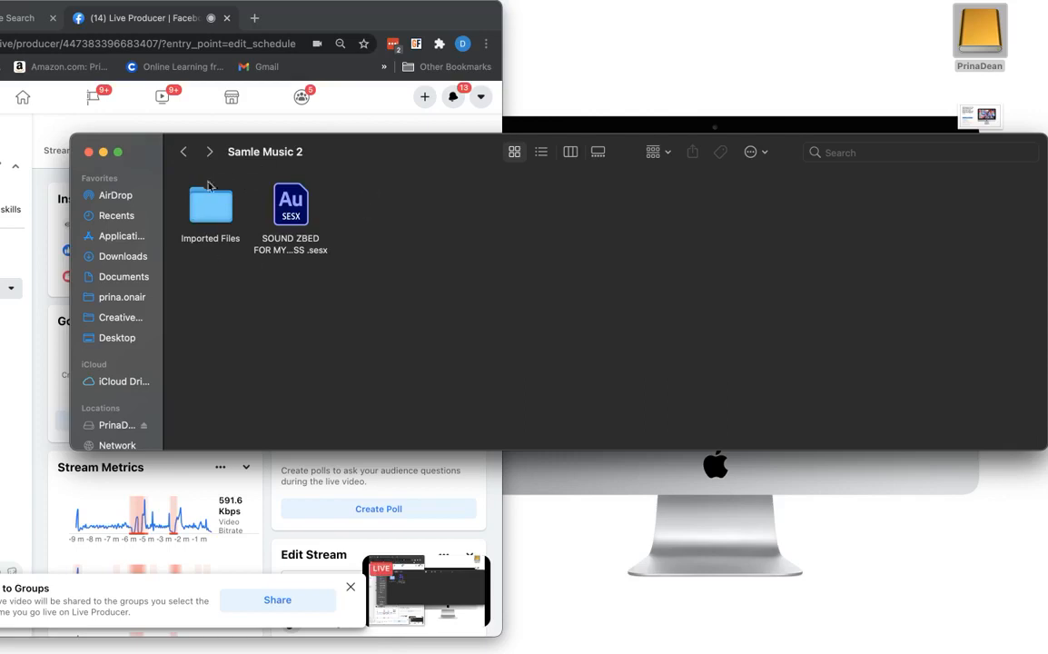
{"action": "left_click", "coordinate": [310, 212]}
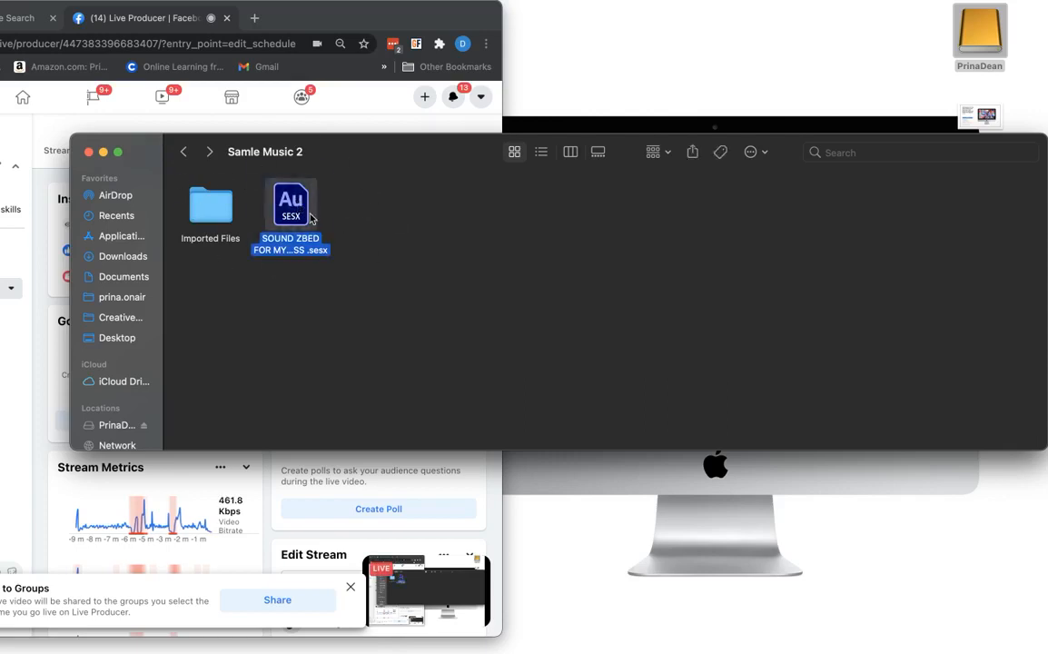
{"action": "double_click", "coordinate": [310, 216]}
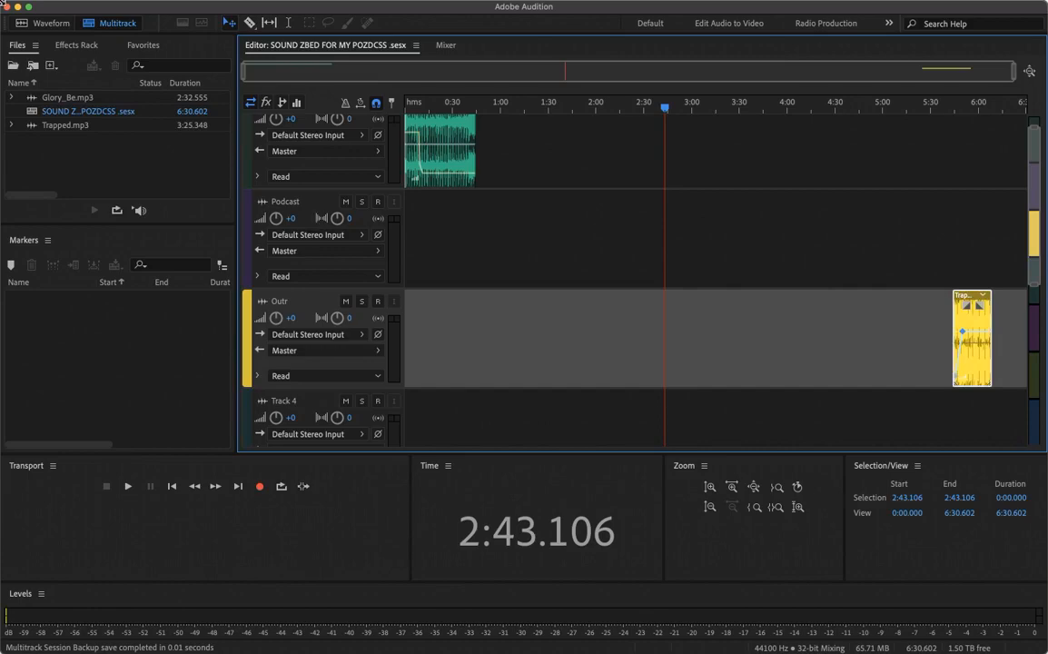
From the waveform editor, view the audio files available to open in Imported Files, and return to the multitrack session without opening any
{"action": "left_click", "coordinate": [43, 22]}
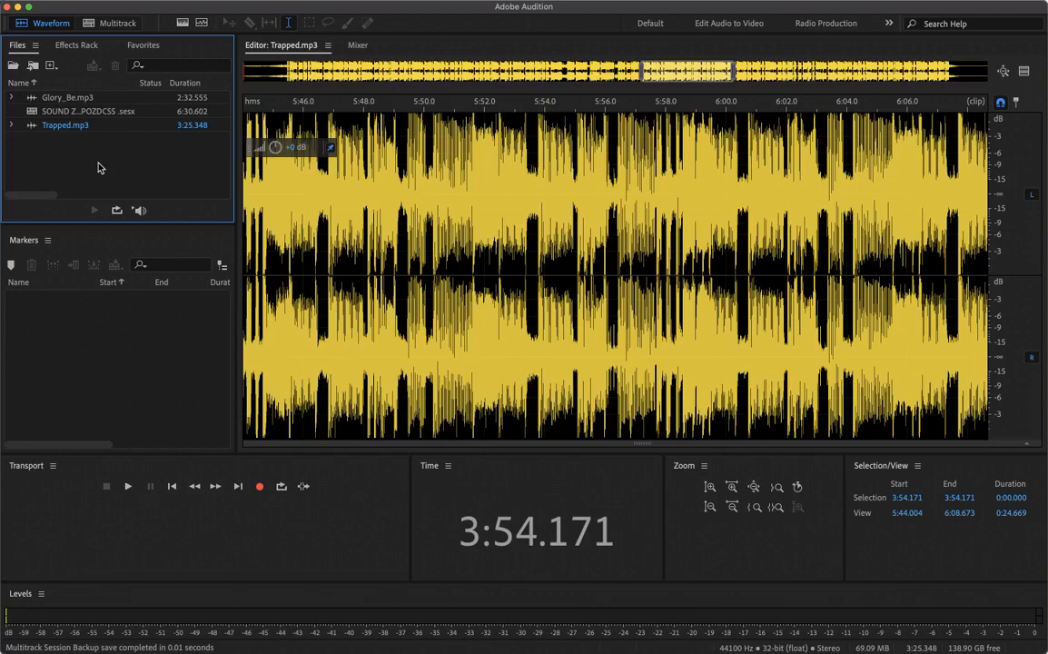
{"action": "key", "text": "super+o"}
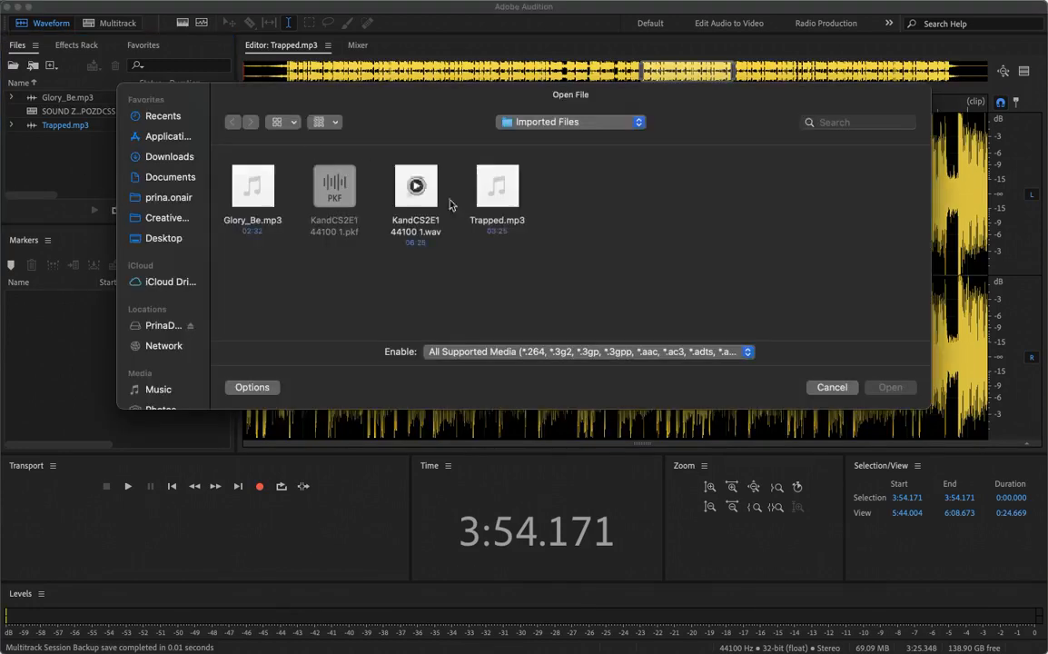
{"action": "left_click", "coordinate": [832, 388]}
{"action": "key", "text": "super+o"}
{"action": "mouse_move", "coordinate": [510, 194]}
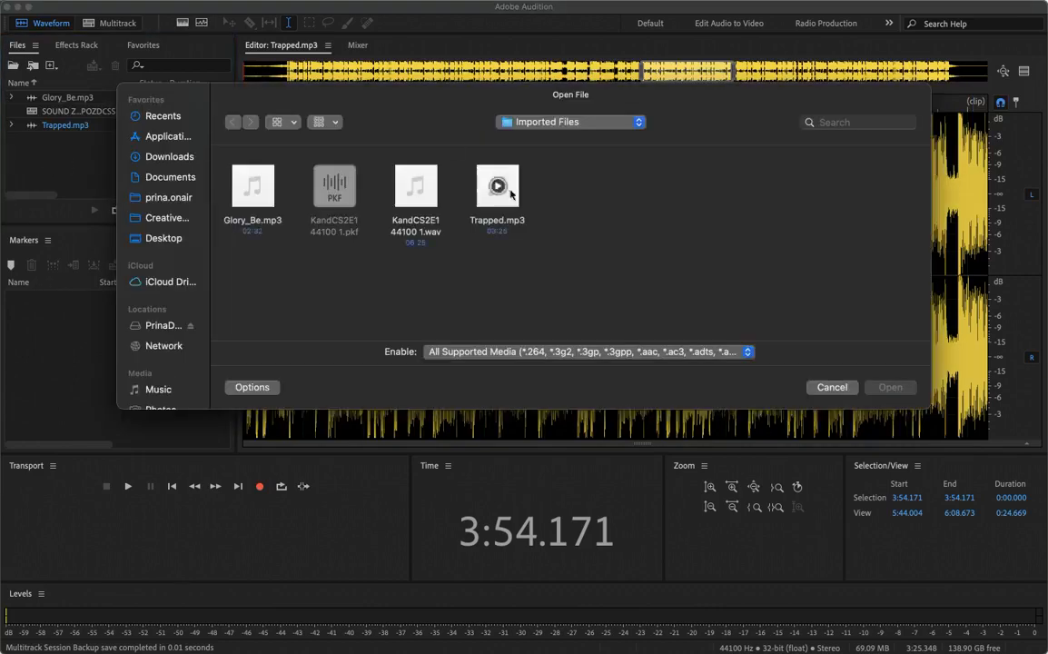
{"action": "left_click", "coordinate": [832, 387]}
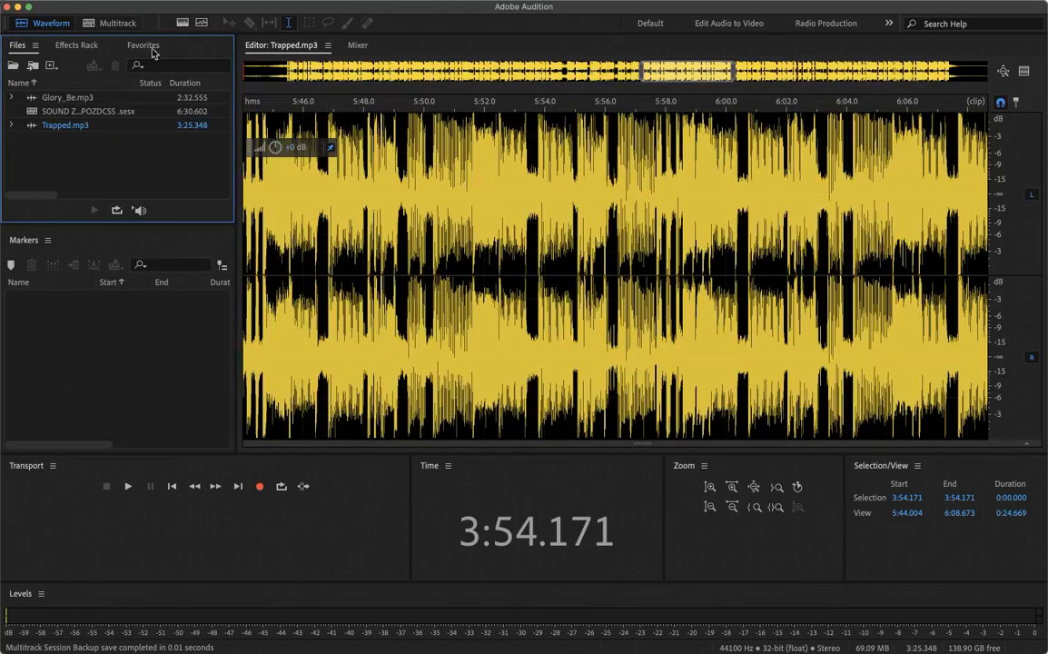
{"action": "left_click", "coordinate": [109, 24]}
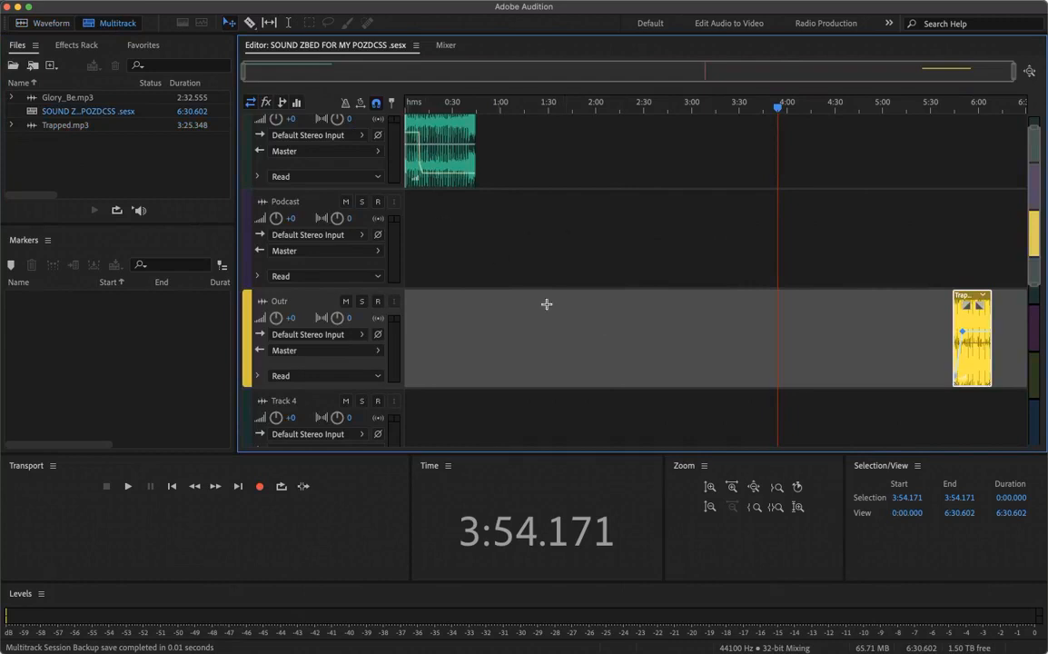
{"action": "double_click", "coordinate": [285, 203]}
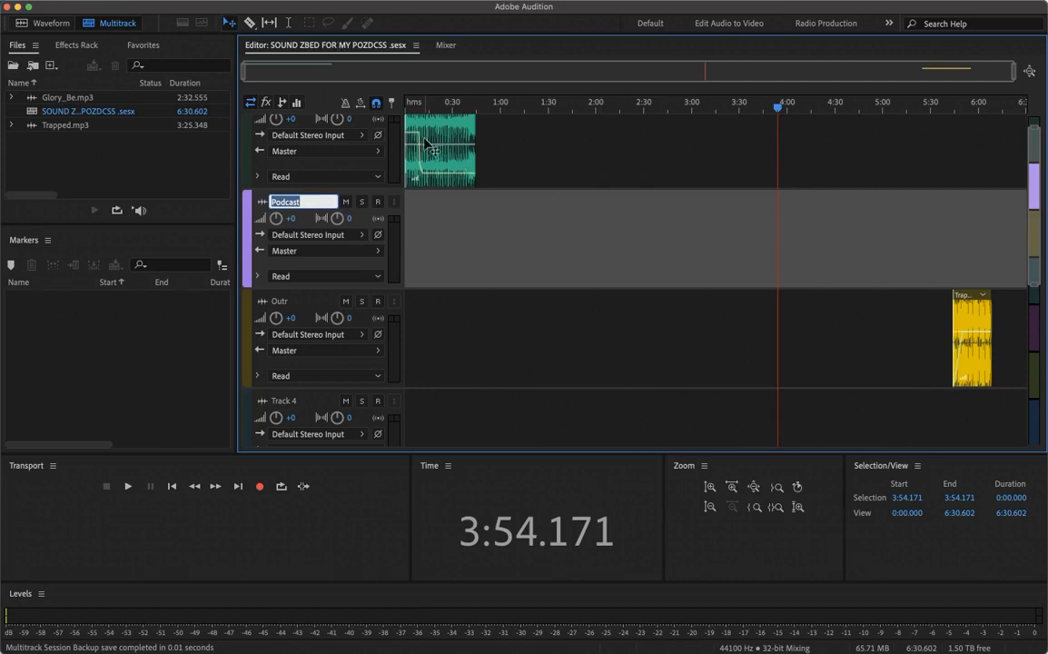
{"action": "left_click", "coordinate": [136, 8]}
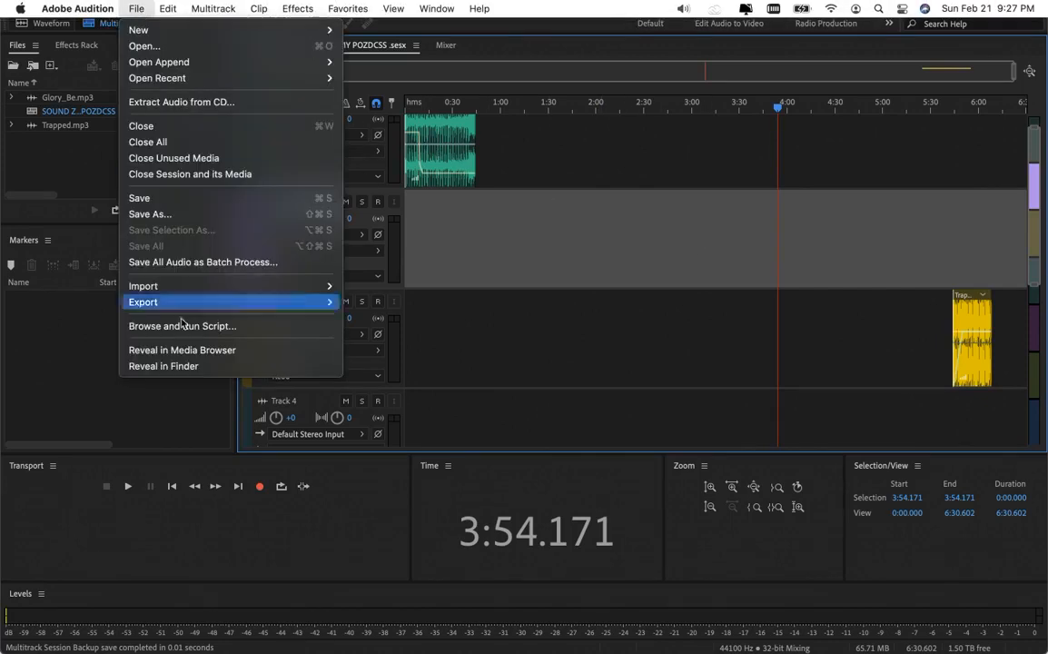
{"action": "mouse_move", "coordinate": [143, 301]}
{"action": "left_click", "coordinate": [46, 10]}
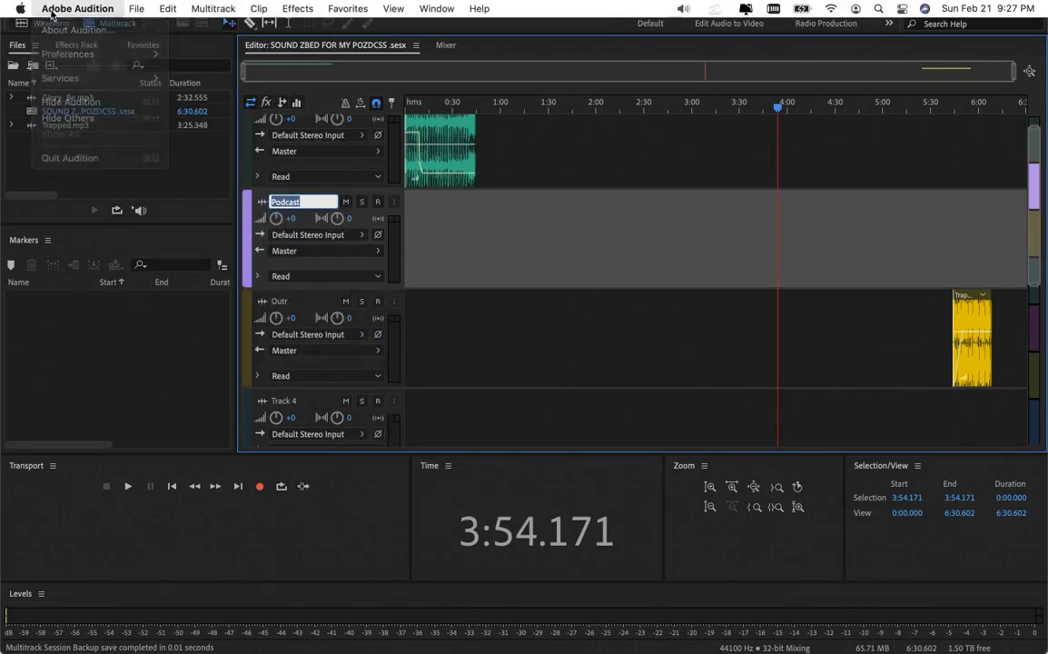
{"action": "left_click", "coordinate": [42, 10]}
{"action": "left_click", "coordinate": [81, 436]}
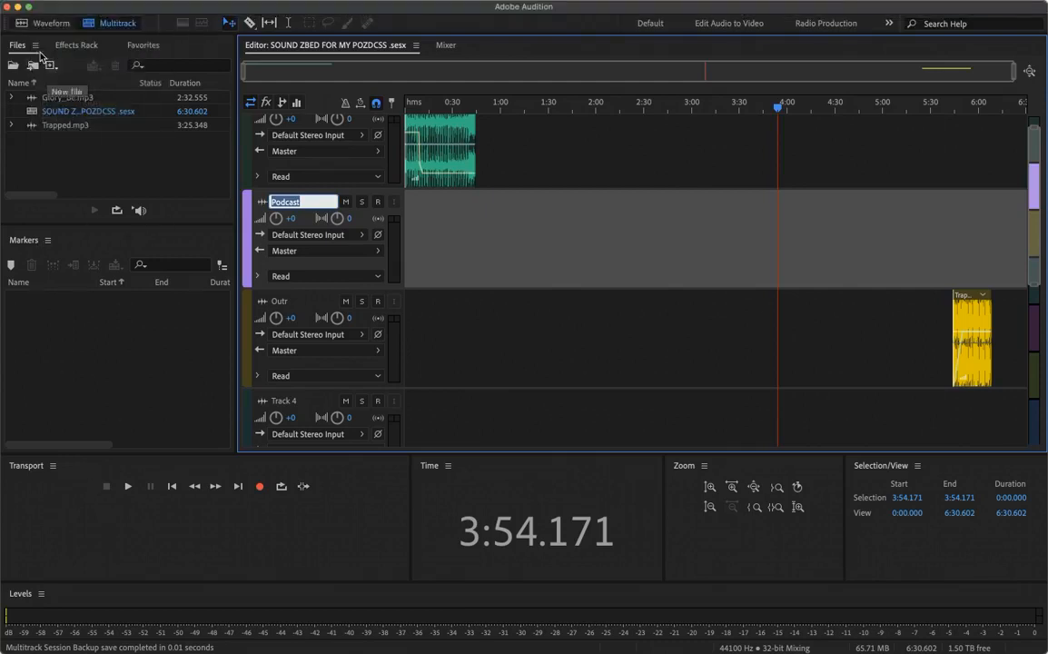
Close Audition and the Finder window, and bring the whole Chrome window into view
{"action": "left_click", "coordinate": [8, 8]}
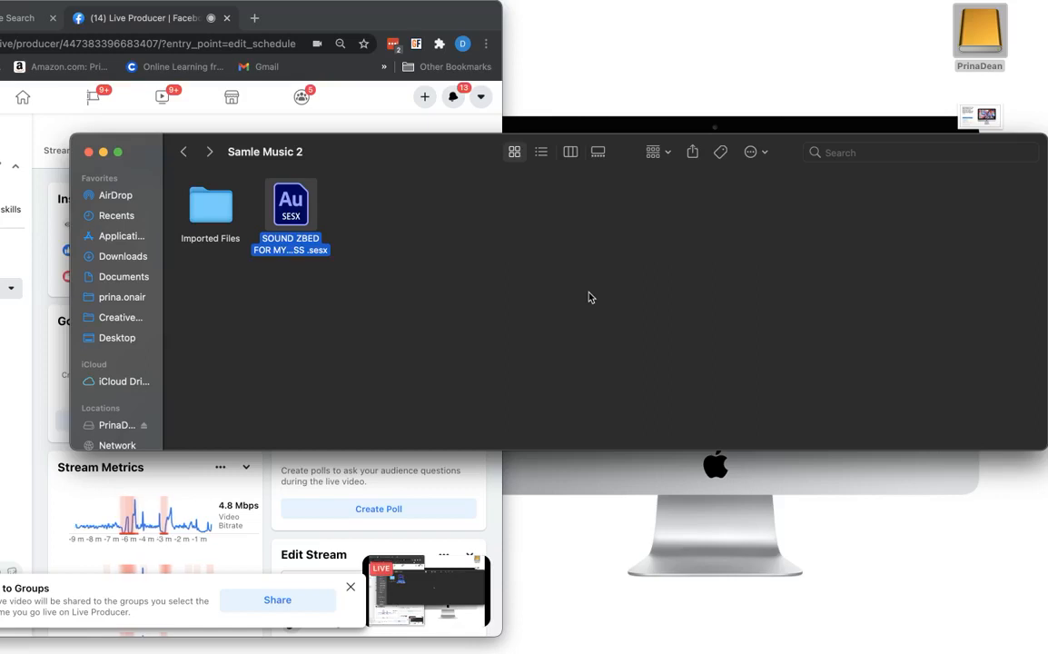
{"action": "mouse_move", "coordinate": [815, 5]}
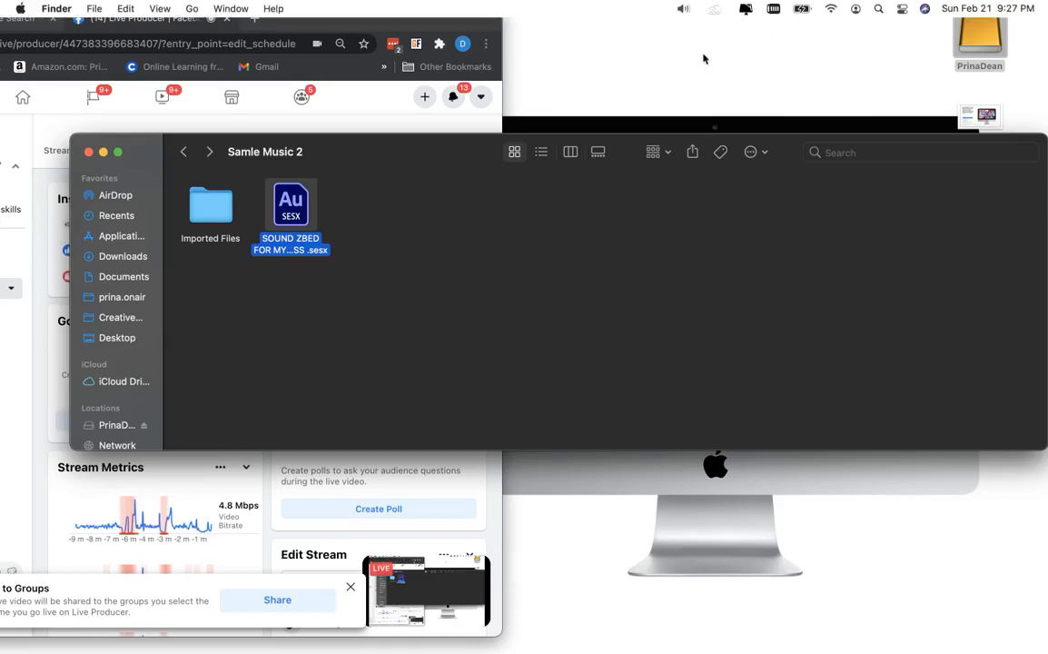
{"action": "left_click", "coordinate": [88, 153]}
{"action": "left_click_drag", "start_coordinate": [358, 28], "coordinate": [549, 32]}
{"action": "left_click_drag", "start_coordinate": [694, 28], "coordinate": [1010, 23]}
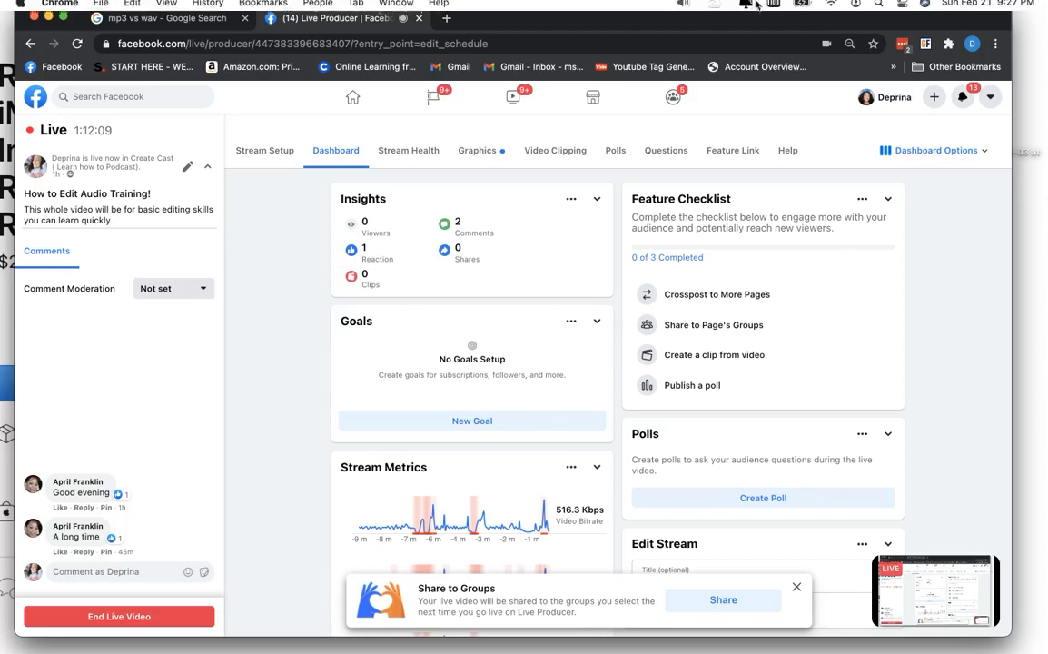
Dismiss the Share to Groups prompt on Facebook's Live Producer page
{"action": "left_click", "coordinate": [188, 21]}
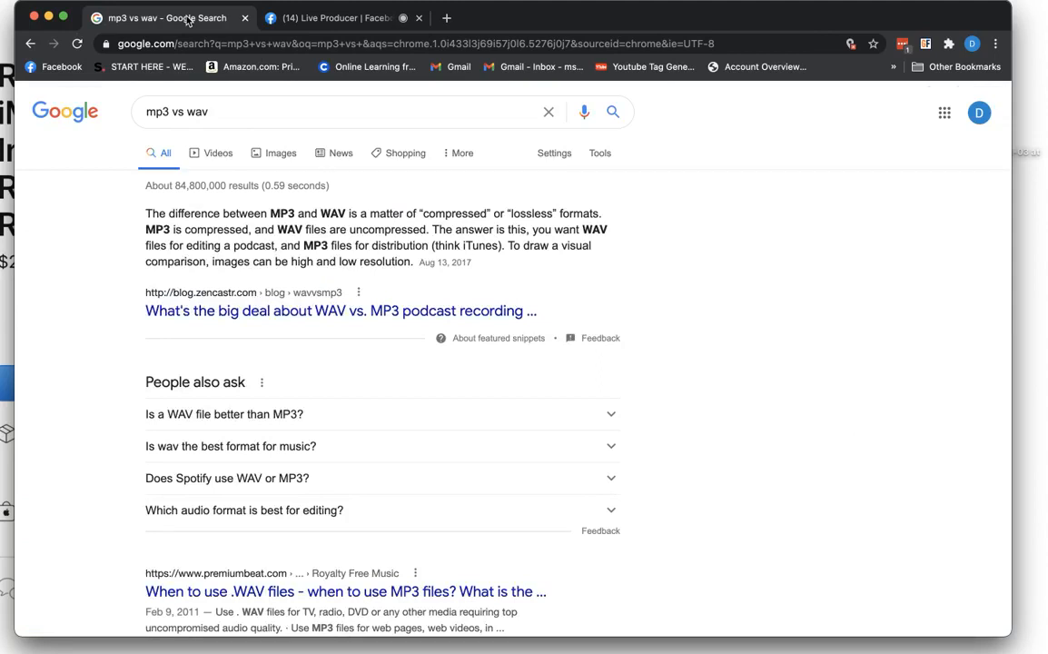
{"action": "left_click", "coordinate": [325, 17]}
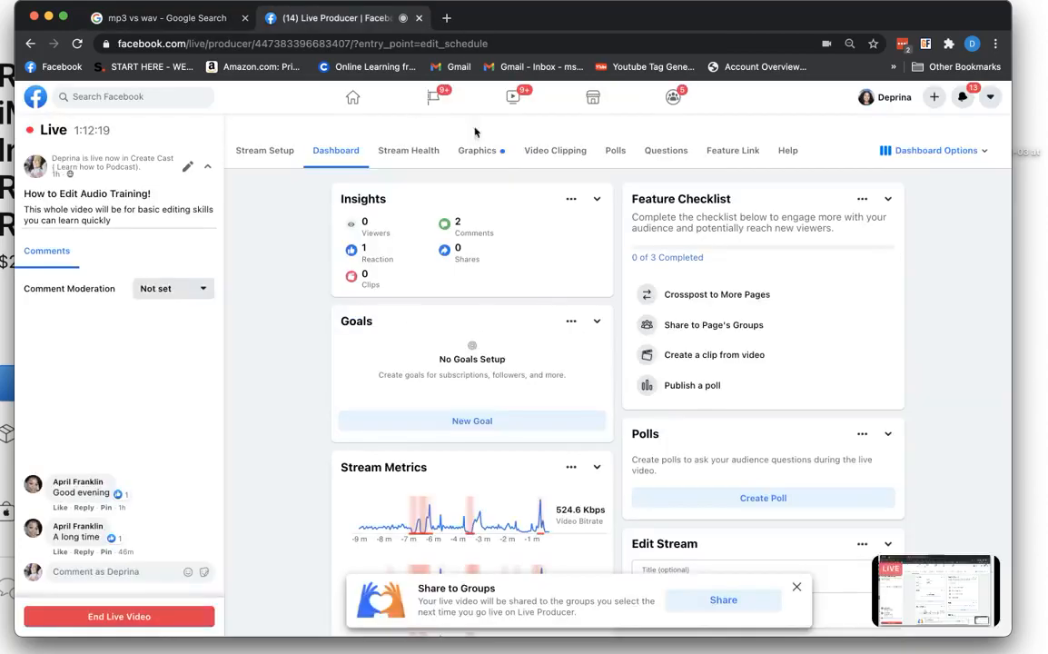
{"action": "left_click", "coordinate": [798, 589]}
Examine the live video preview, stream metrics and dashboard cards on the Live Producer page
{"action": "scroll", "coordinate": [890, 264], "scroll_direction": "up", "scroll_amount": 5}
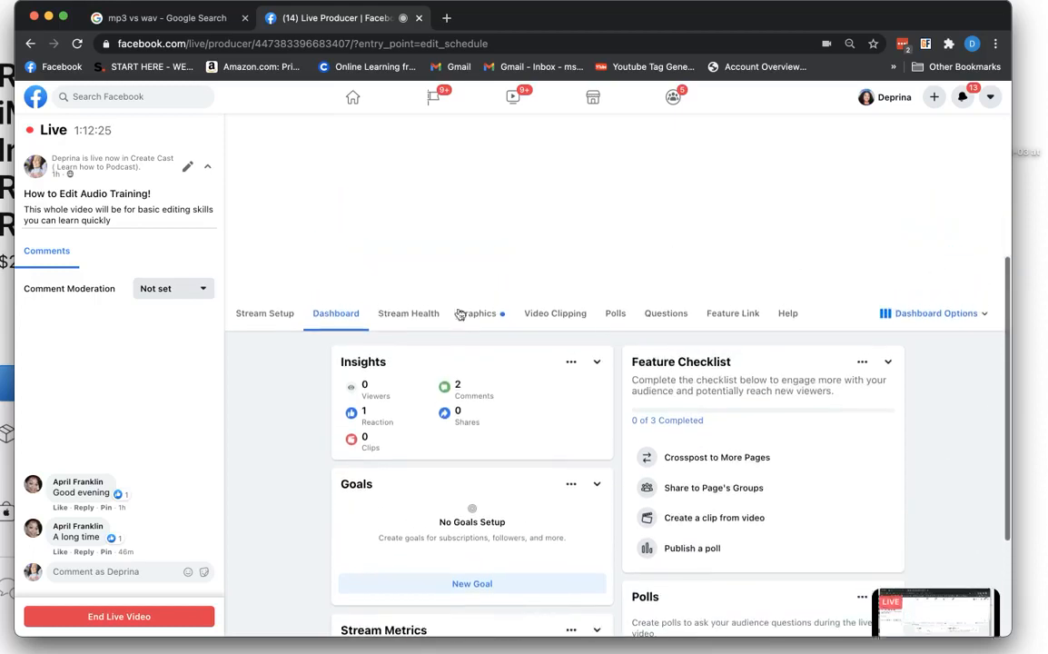
{"action": "scroll", "coordinate": [515, 250], "scroll_direction": "up", "scroll_amount": 4}
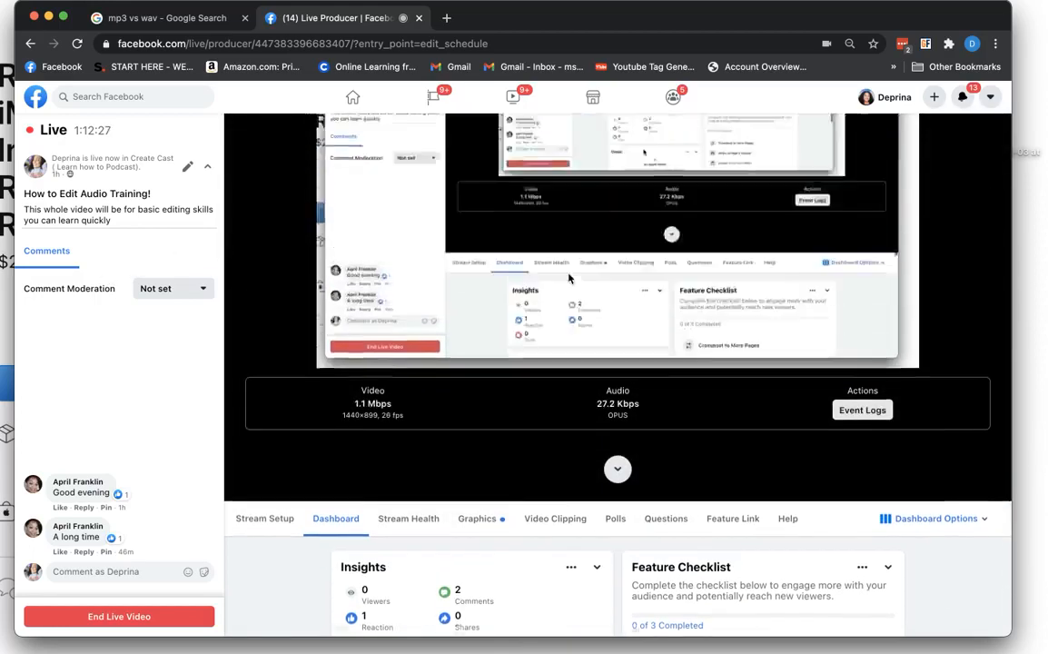
{"action": "scroll", "coordinate": [569, 278], "scroll_direction": "down", "scroll_amount": 8}
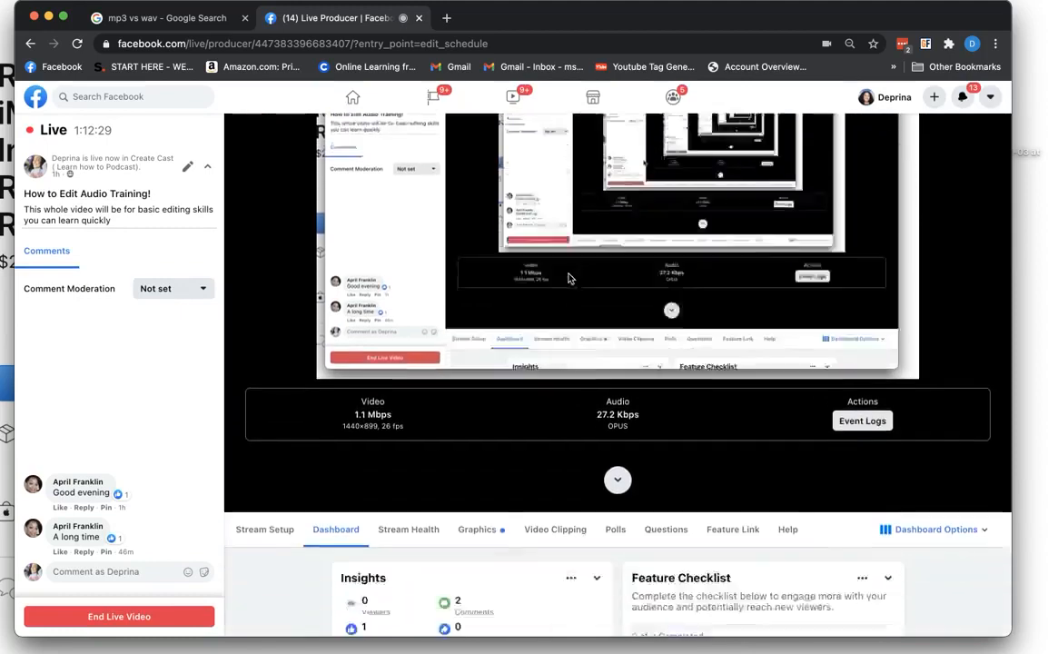
{"action": "scroll", "coordinate": [570, 279], "scroll_direction": "up", "scroll_amount": 10}
{"action": "scroll", "coordinate": [570, 278], "scroll_direction": "down", "scroll_amount": 5}
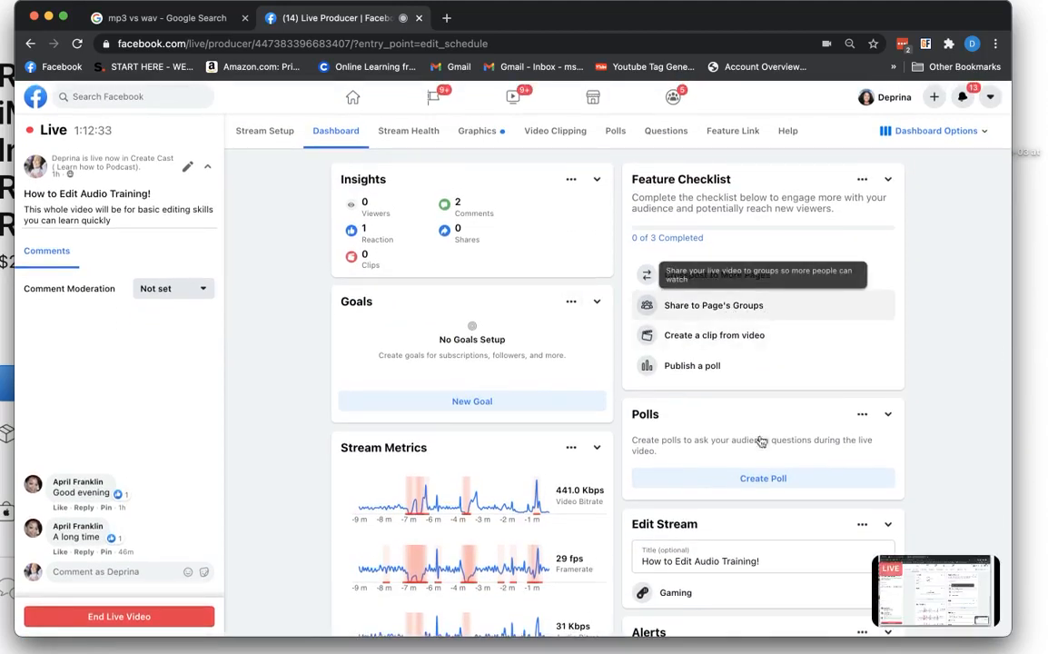
{"action": "scroll", "coordinate": [870, 490], "scroll_direction": "down", "scroll_amount": 3}
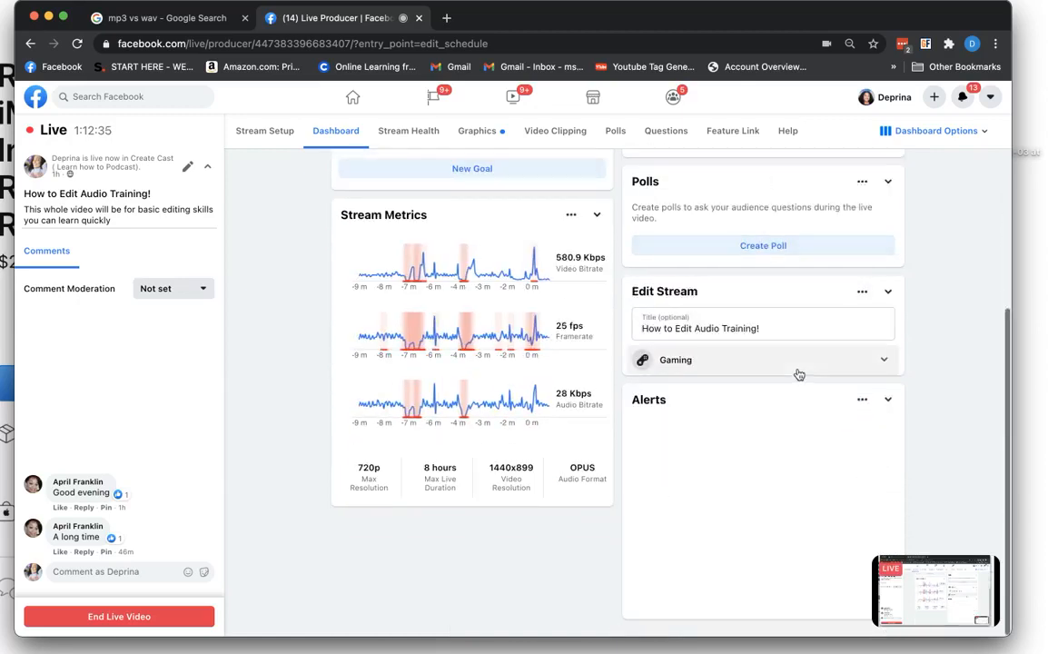
{"action": "scroll", "coordinate": [889, 357], "scroll_direction": "up", "scroll_amount": 3}
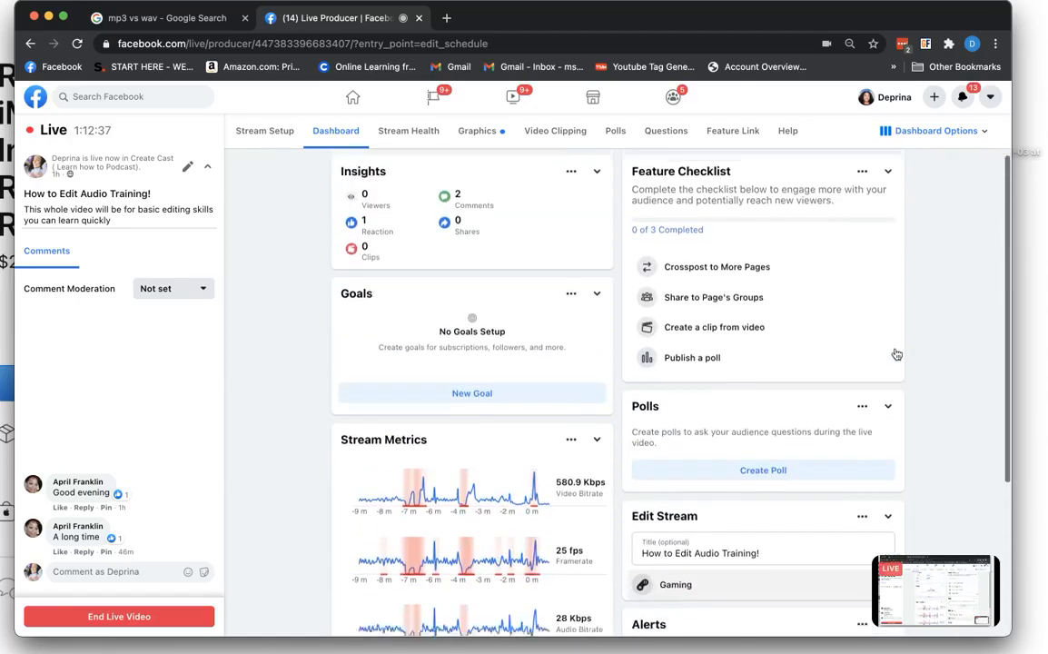
{"action": "scroll", "coordinate": [896, 353], "scroll_direction": "up", "scroll_amount": 1}
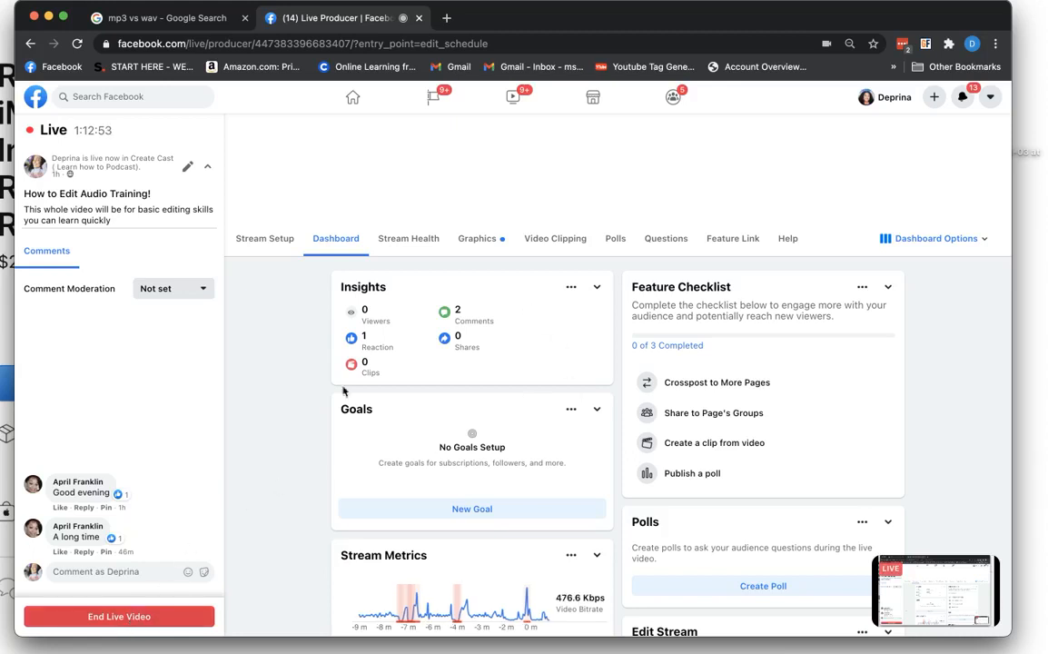
Launch Adobe Audition to view its empty workspace, and close it again
{"action": "mouse_move", "coordinate": [379, 647]}
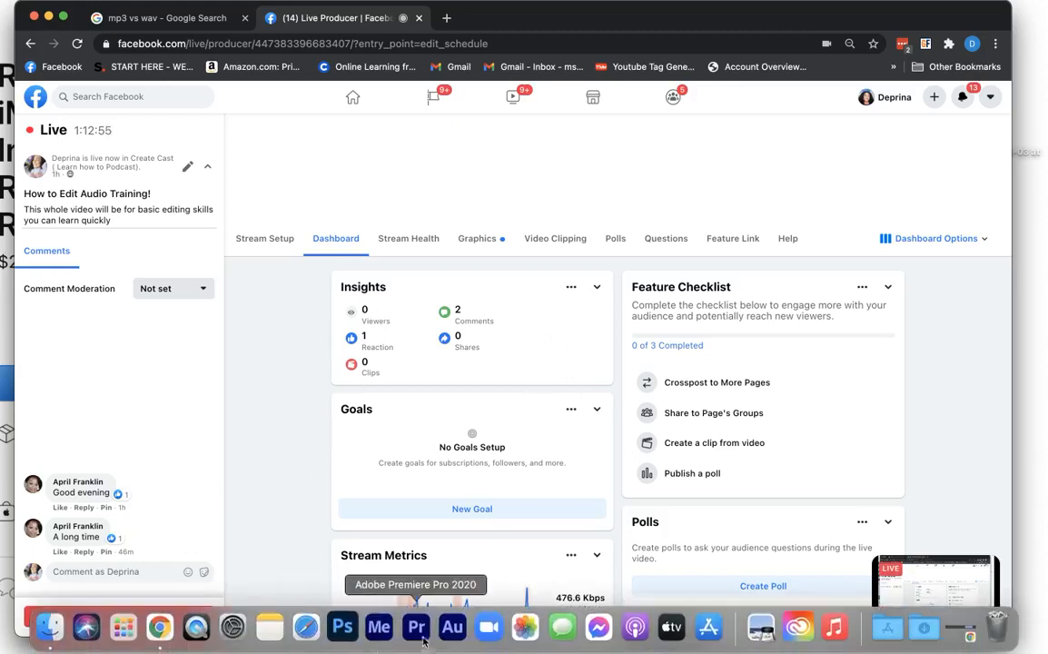
{"action": "left_click", "coordinate": [454, 636]}
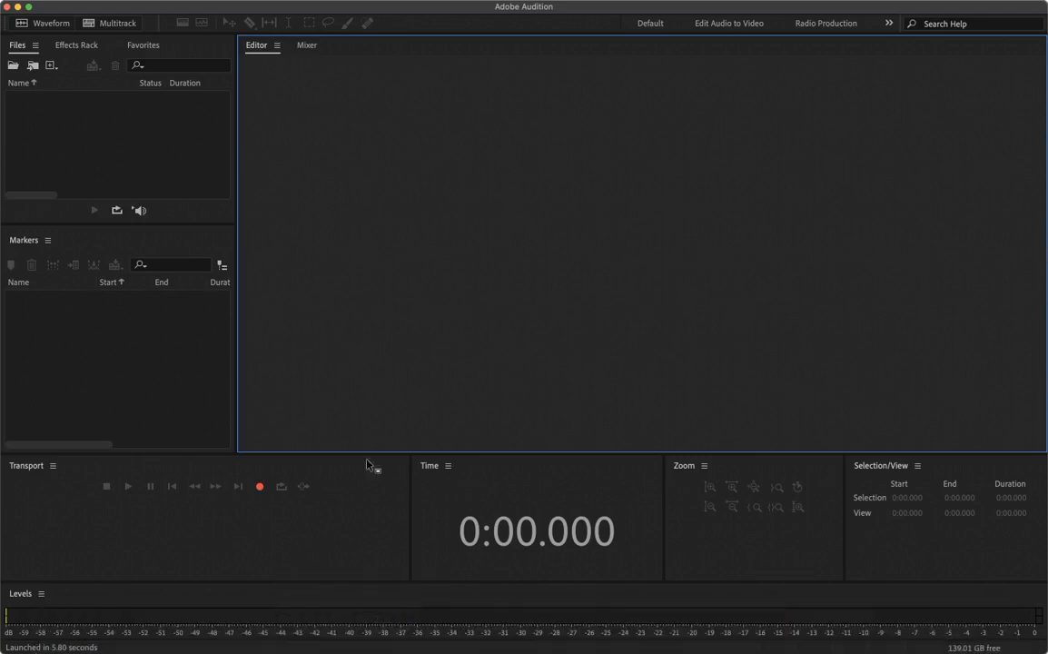
{"action": "left_click", "coordinate": [8, 10]}
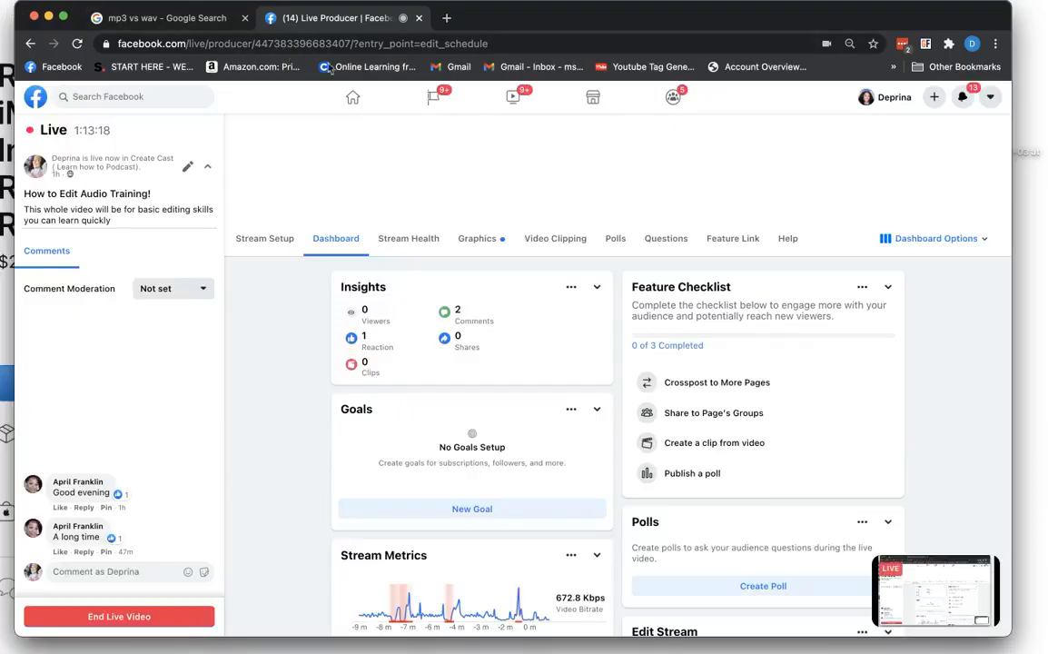